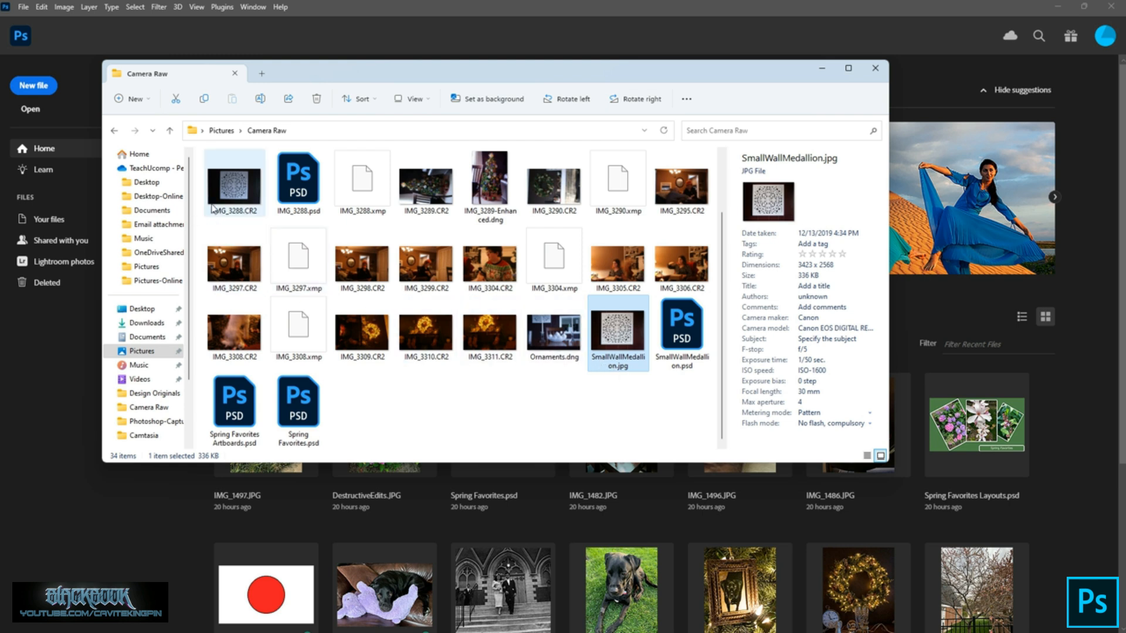
Compare the file details of the raw photo IMG_3288.CR2 with those of SmallWallMedallion.jpg.
left_click(240, 196)
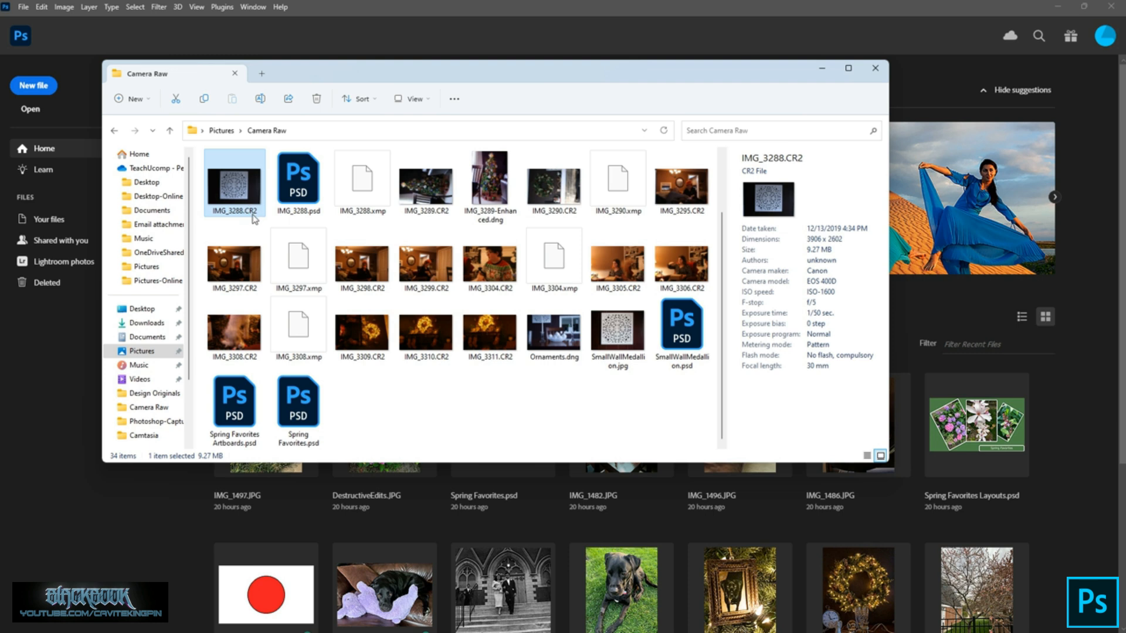
mouse_move(255, 218)
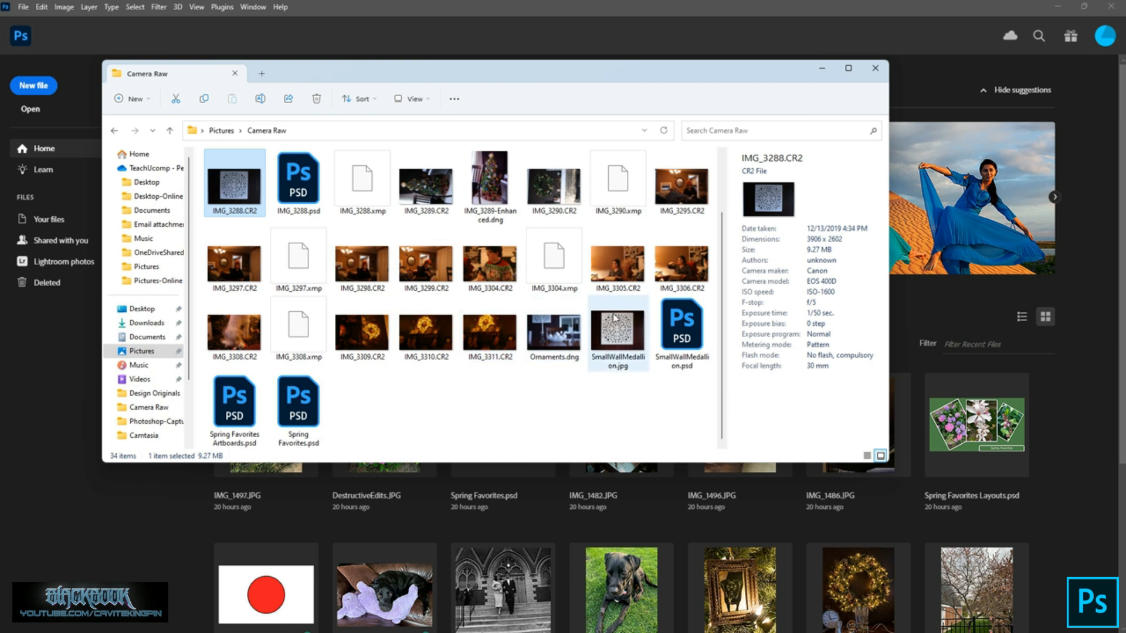
left_click(616, 329)
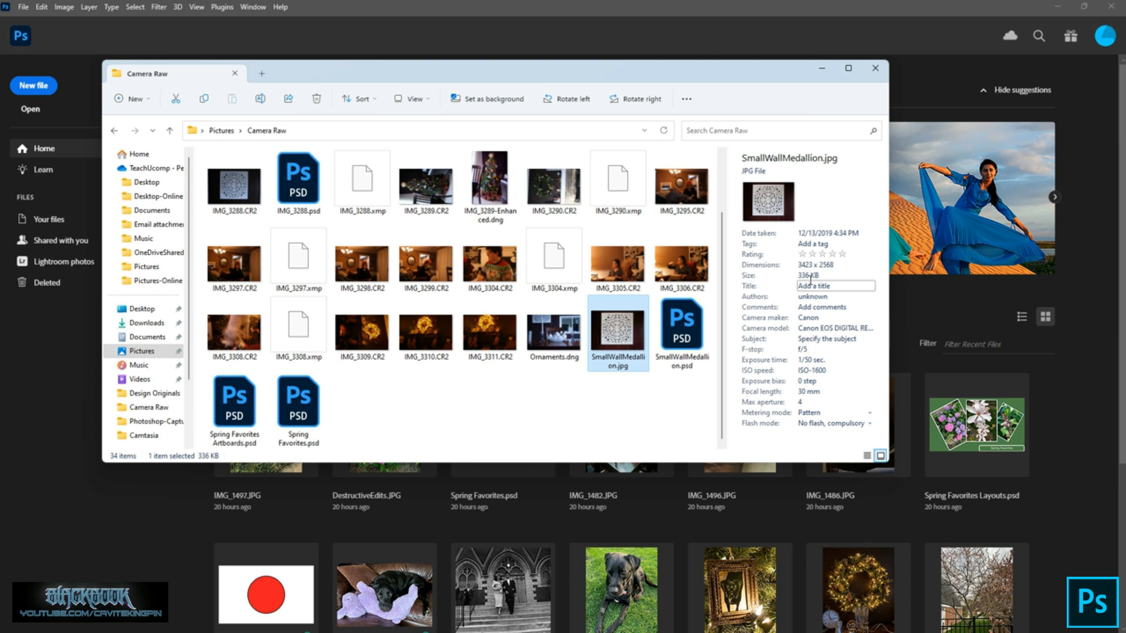
left_click(239, 187)
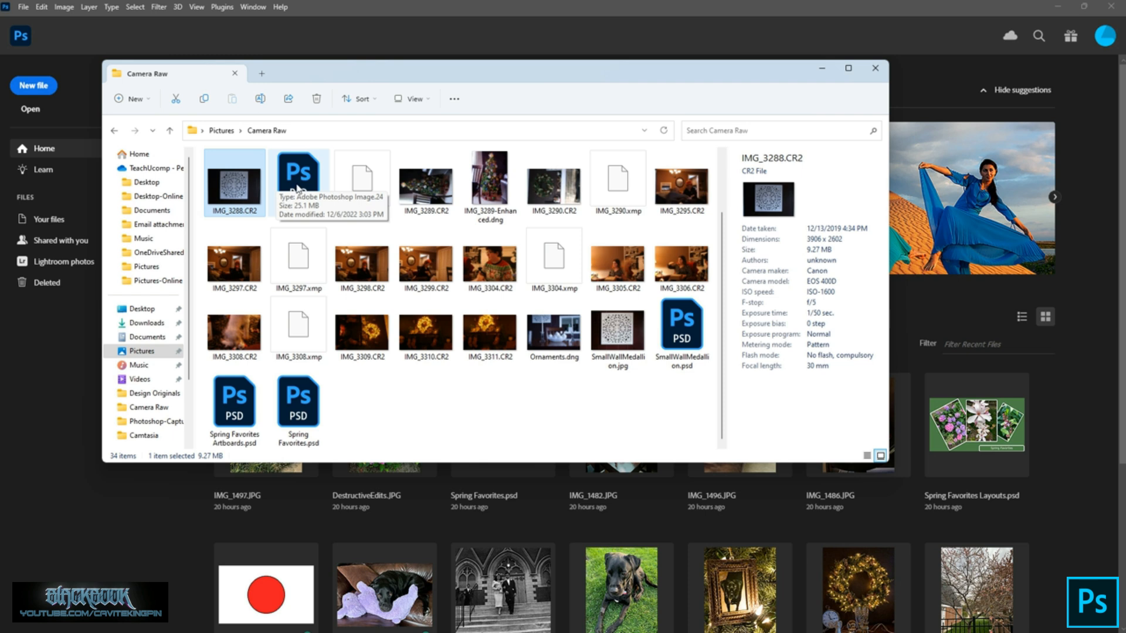
Review the file details of IMG_3288.xmp, IMG_3289-Enhanced.dng, IMG_3288.CR2, IMG_3288.psd and SmallWallMedallion.jpg in the Camera Raw folder.
left_click(352, 195)
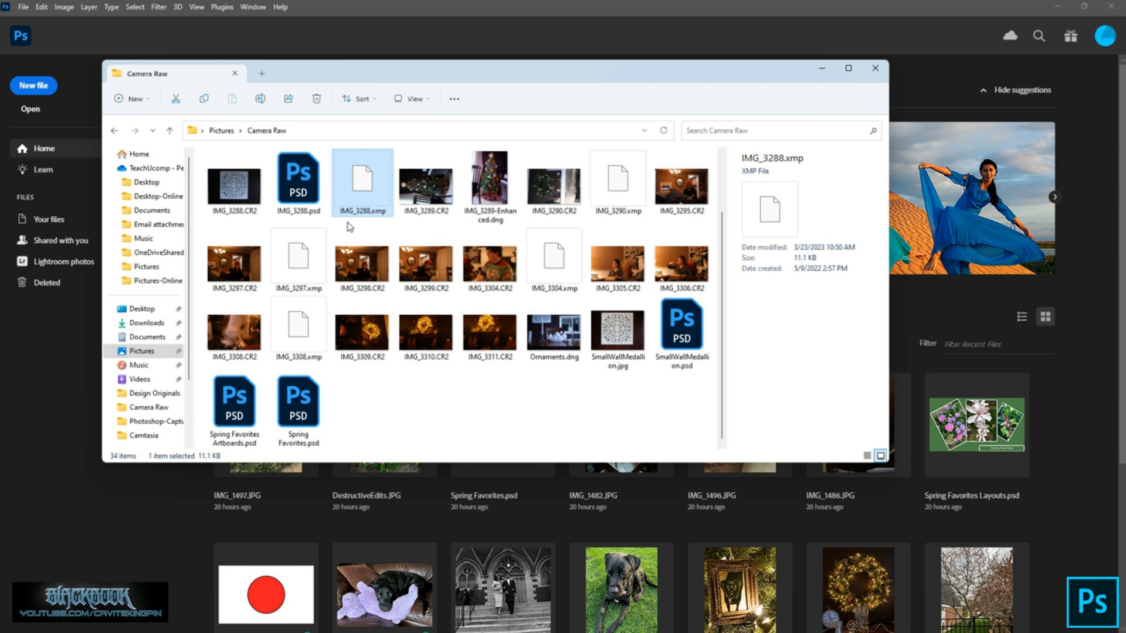
left_click(486, 221)
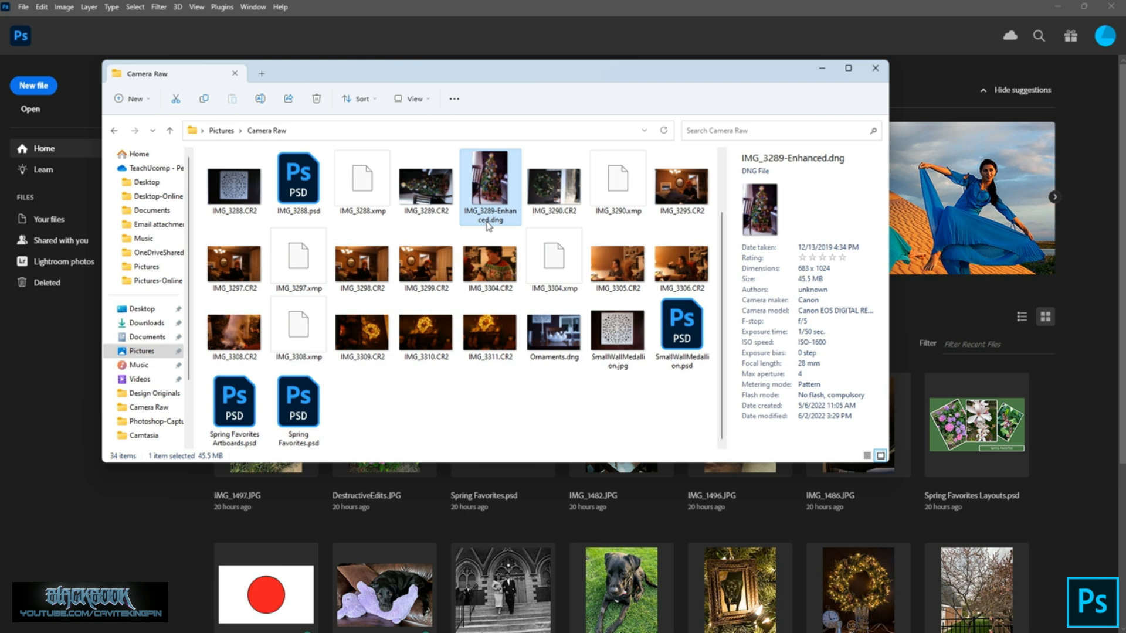
left_click(379, 209)
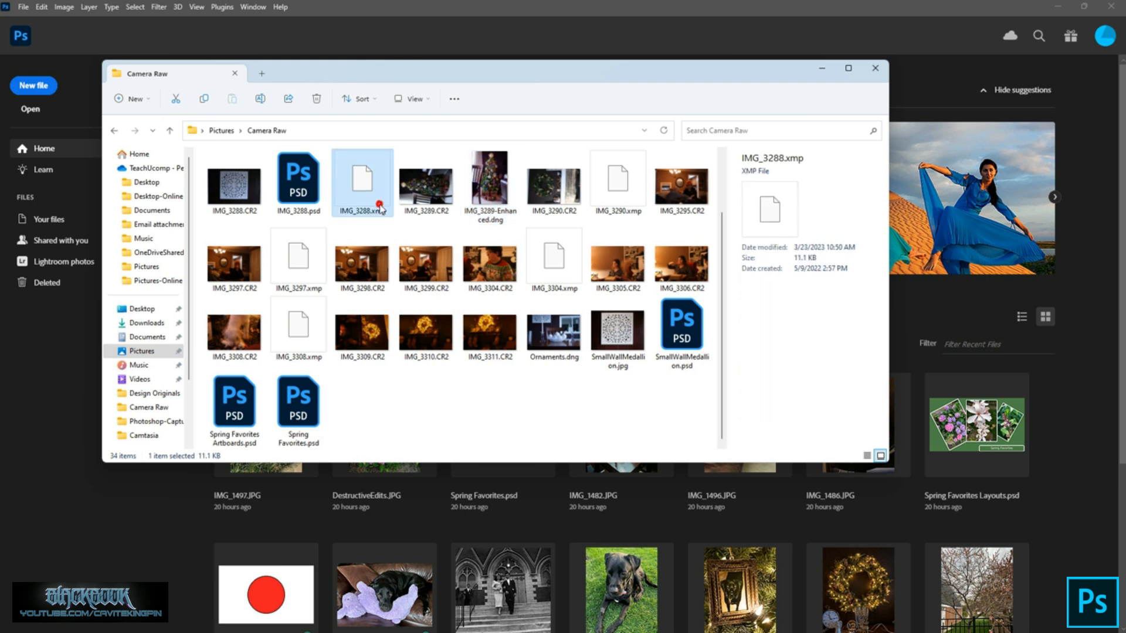
left_click(253, 204)
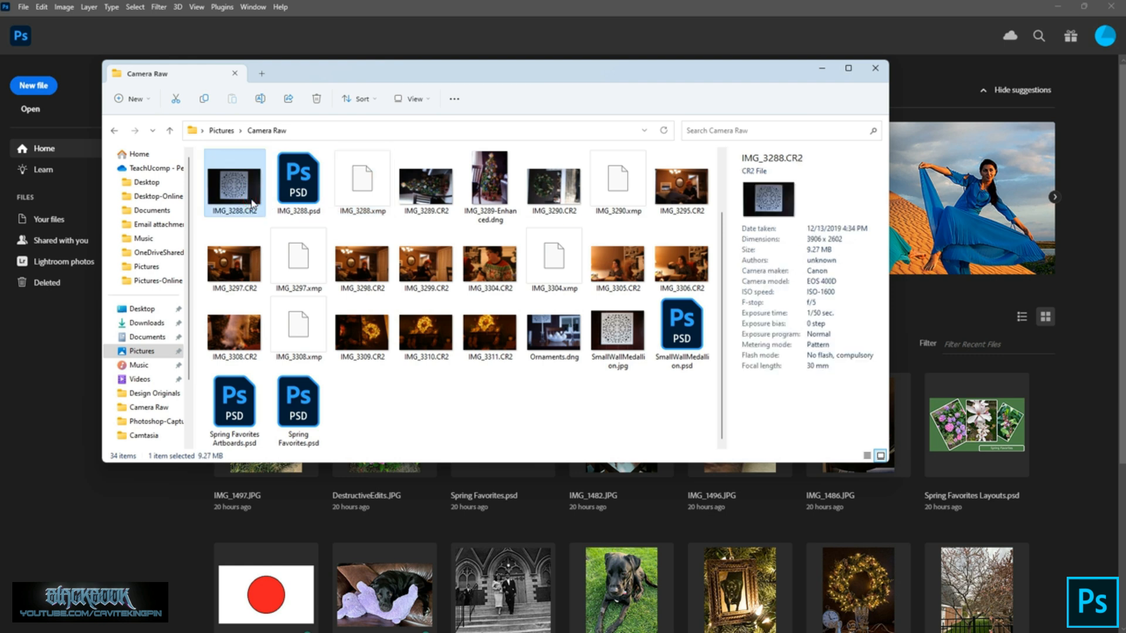
left_click(357, 204)
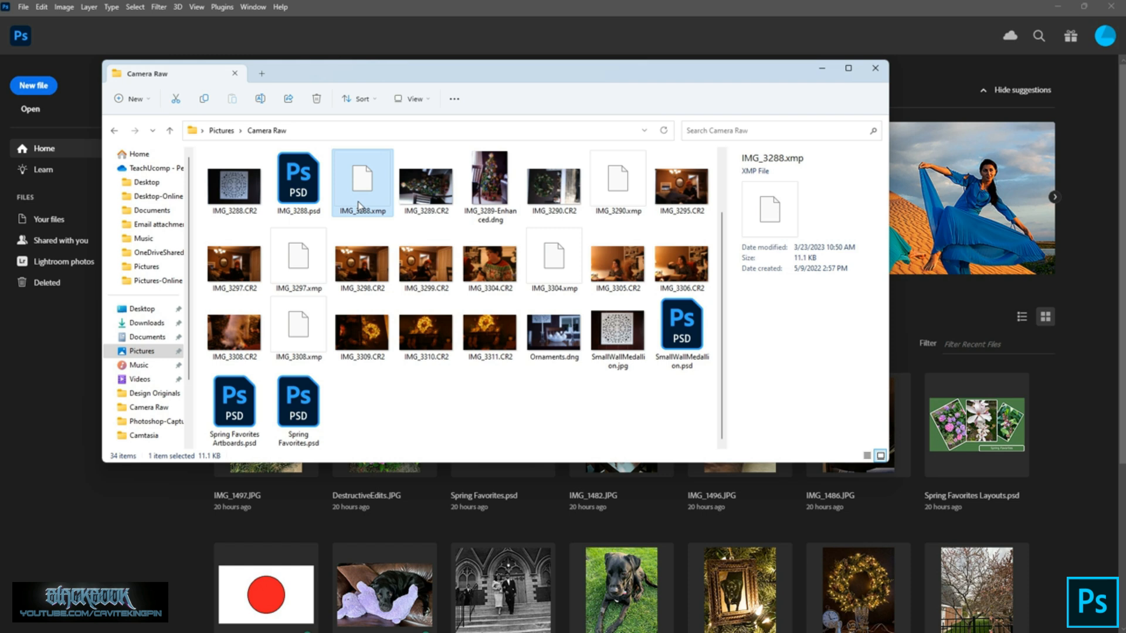
left_click(291, 205)
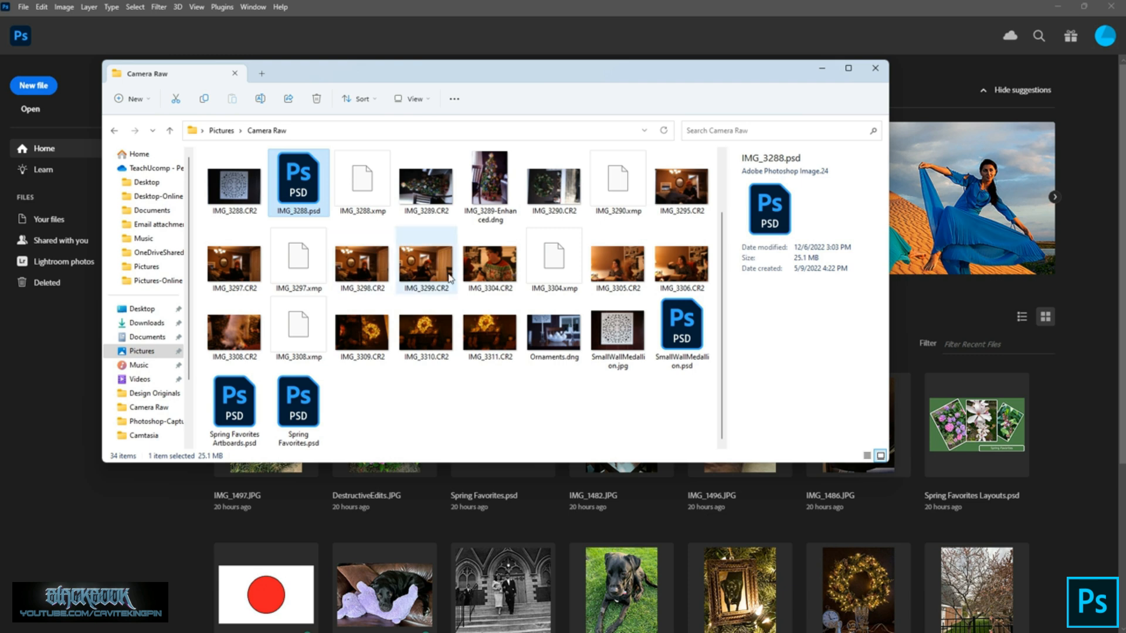
left_click(615, 337)
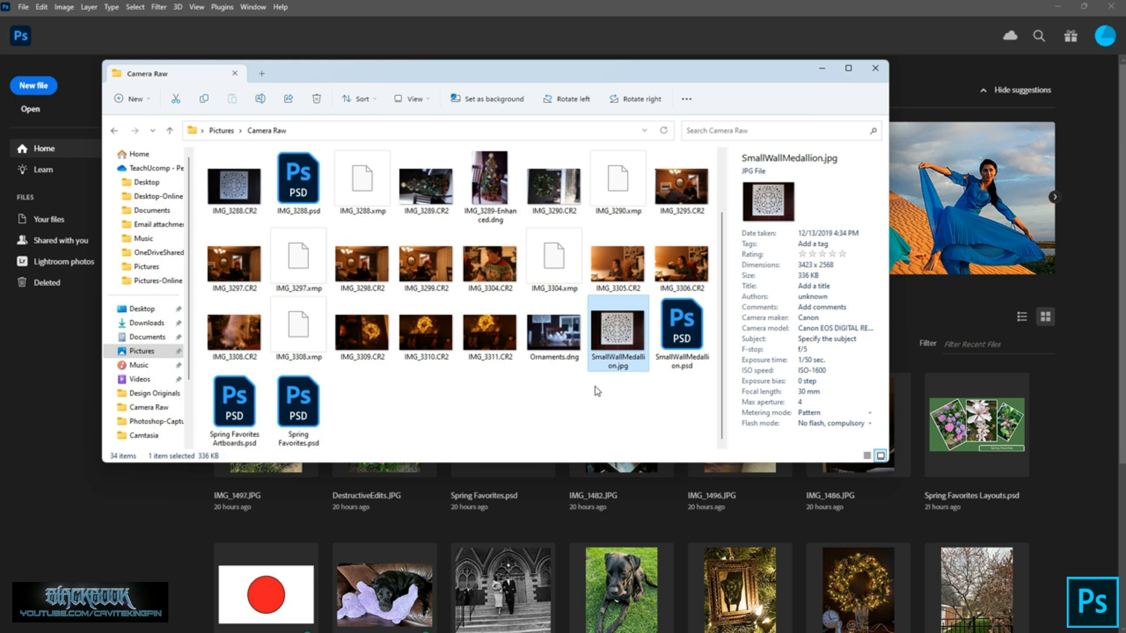
left_click(260, 184)
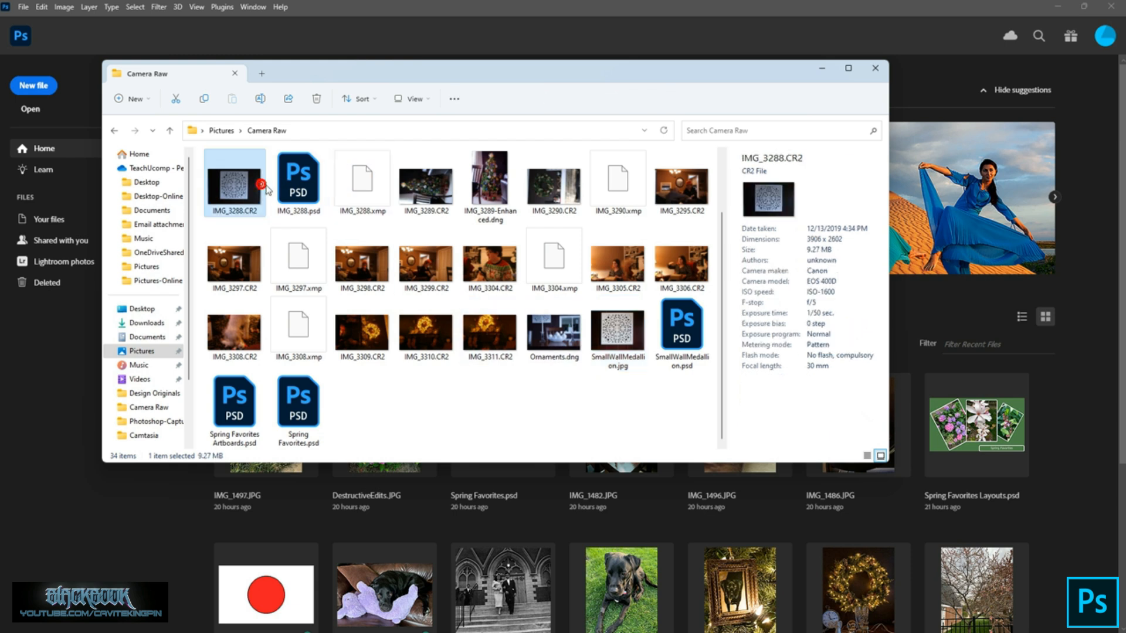
left_click(363, 197)
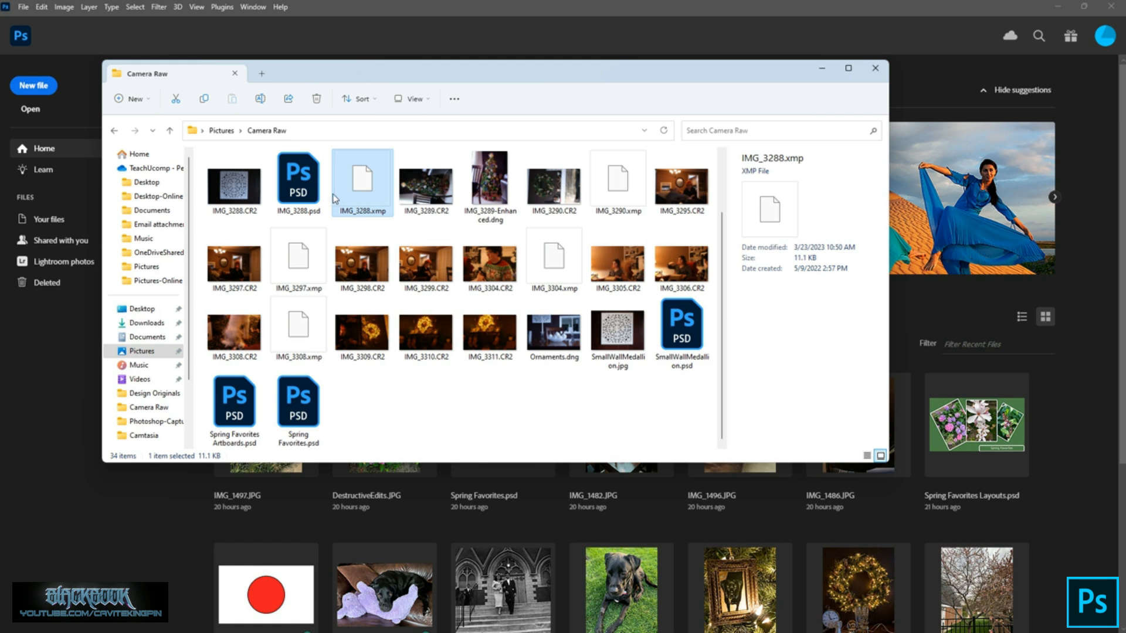
left_click(313, 190)
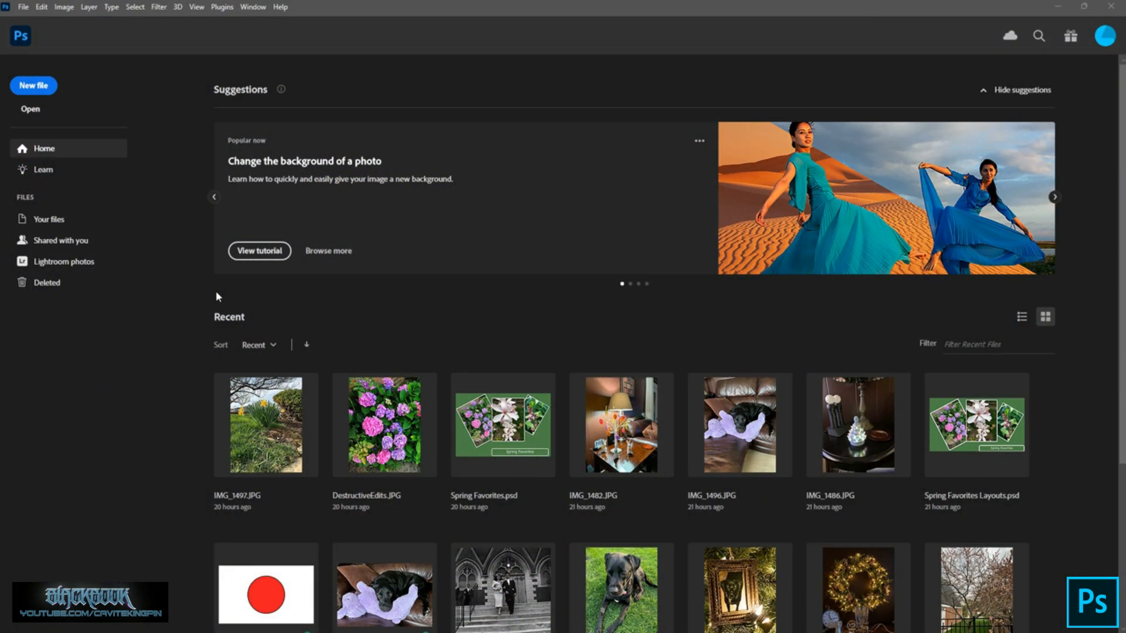
Open the photo APC_0225-hdr.dng from the Pictures subfolder Adobe > Lightroom > 2022 > 2022-05-07.
left_click(23, 7)
left_click(33, 33)
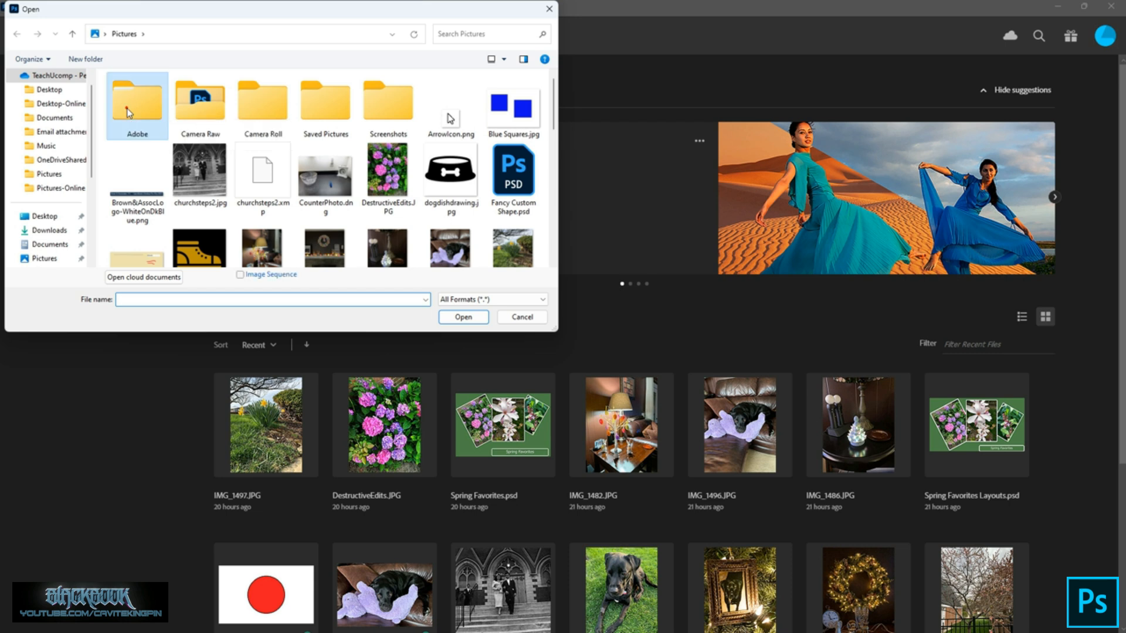
double_click(128, 112)
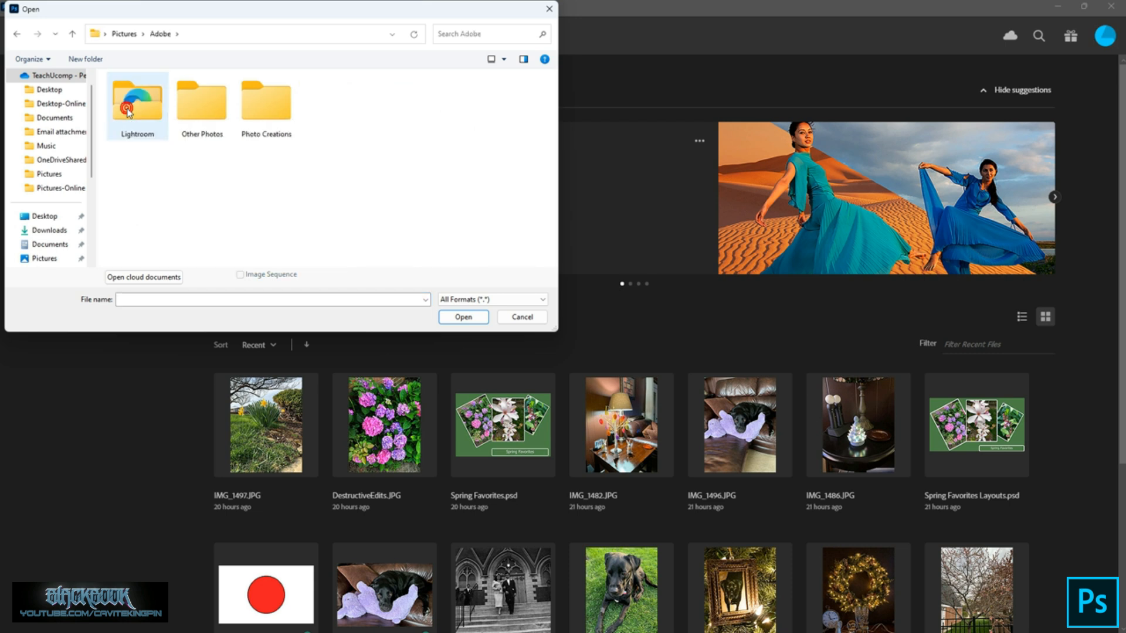
double_click(162, 124)
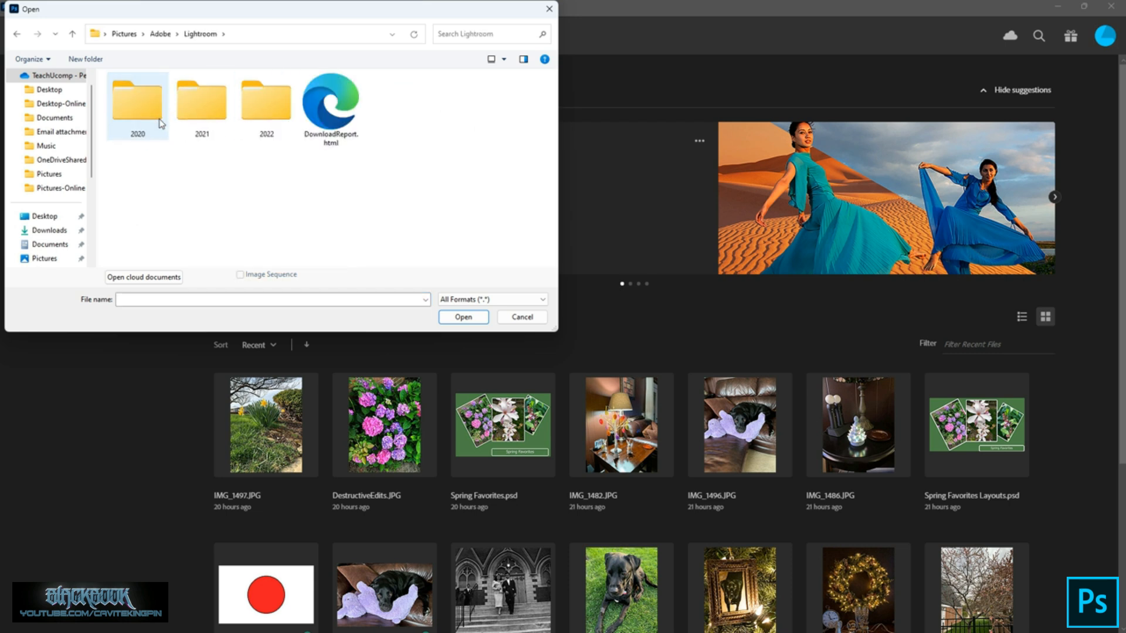
double_click(255, 117)
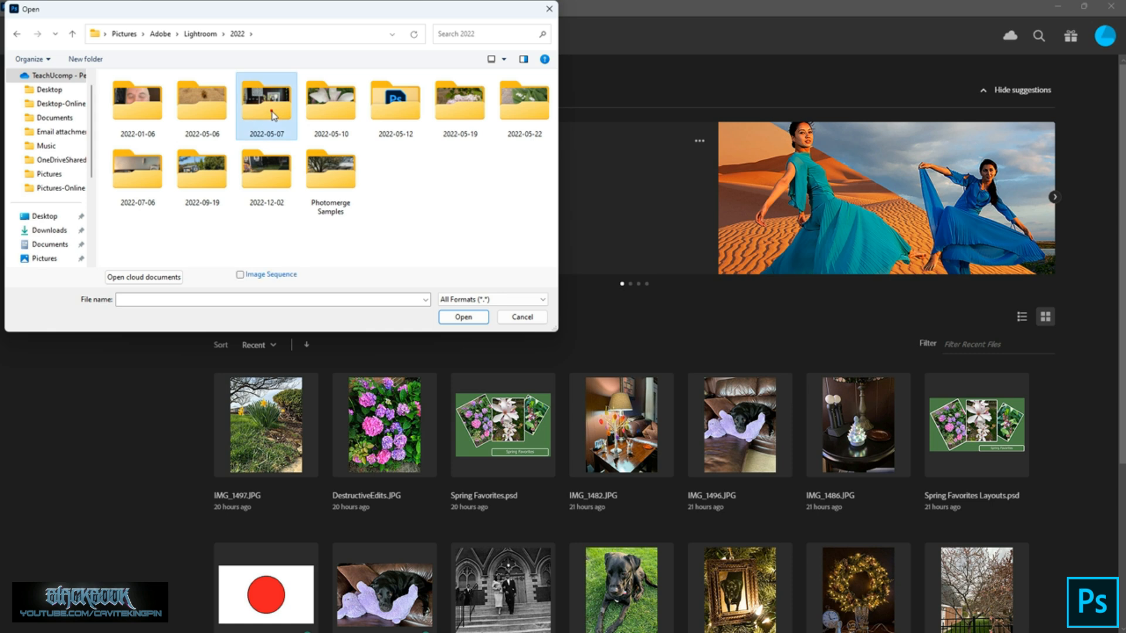
double_click(253, 118)
left_click(184, 118)
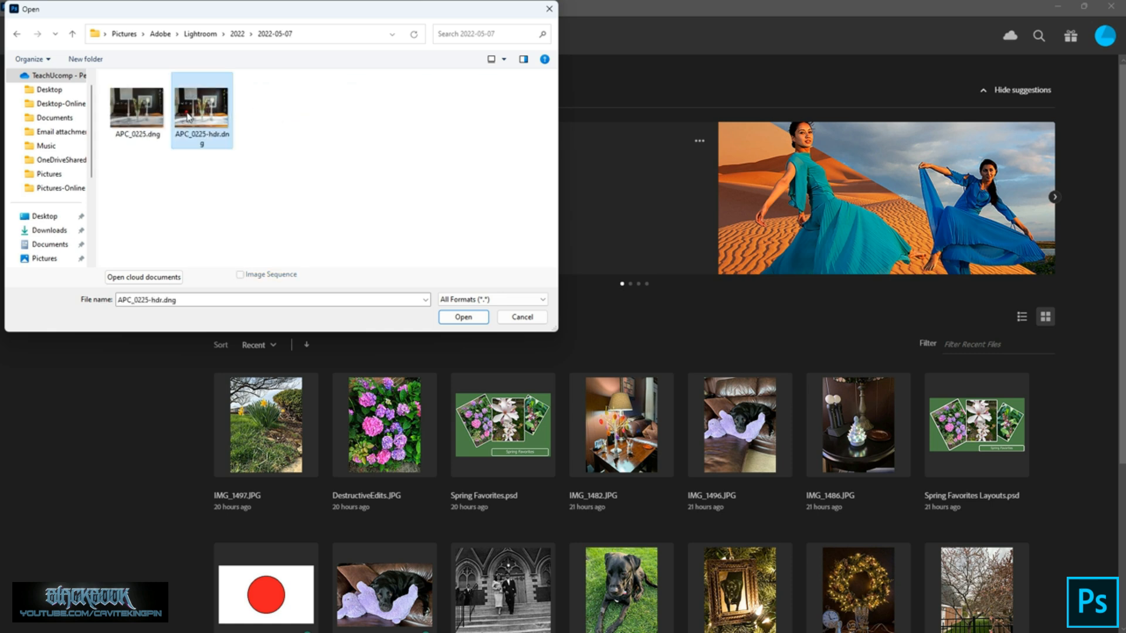
left_click(462, 317)
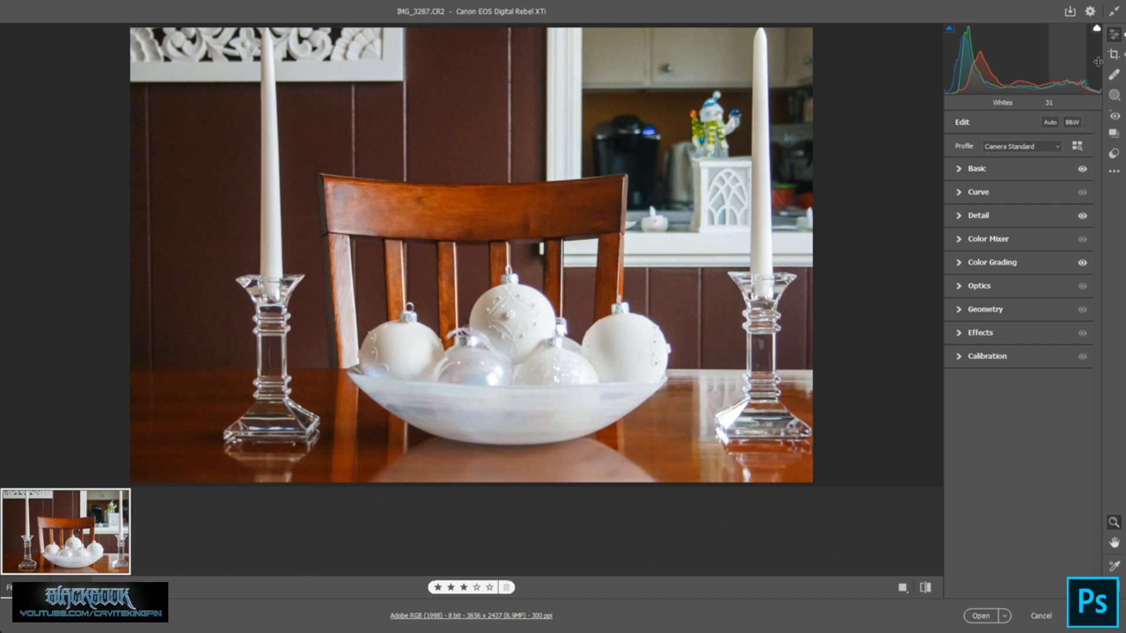
Take Camera Raw out of full-screen mode and review the image's save options without saving.
left_click(1113, 12)
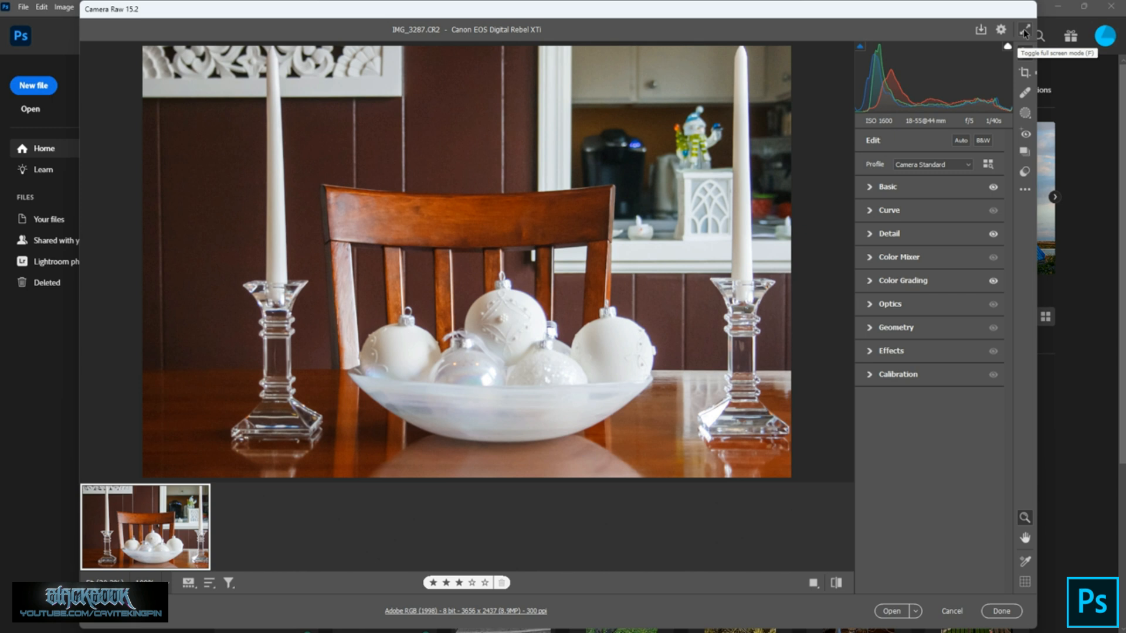
left_click(981, 31)
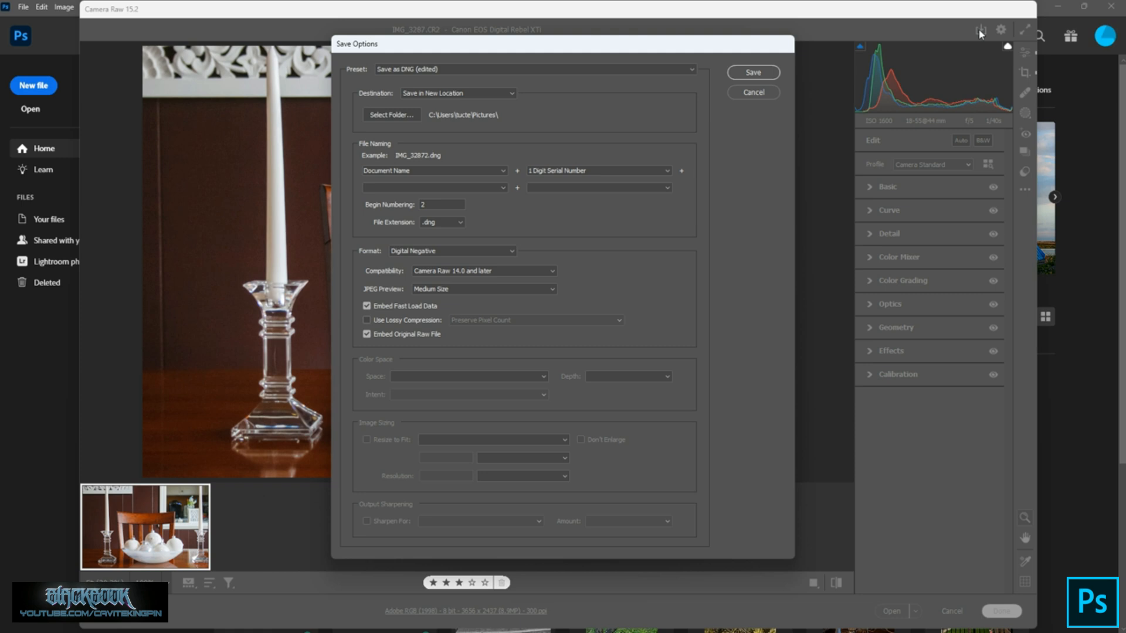
left_click(773, 93)
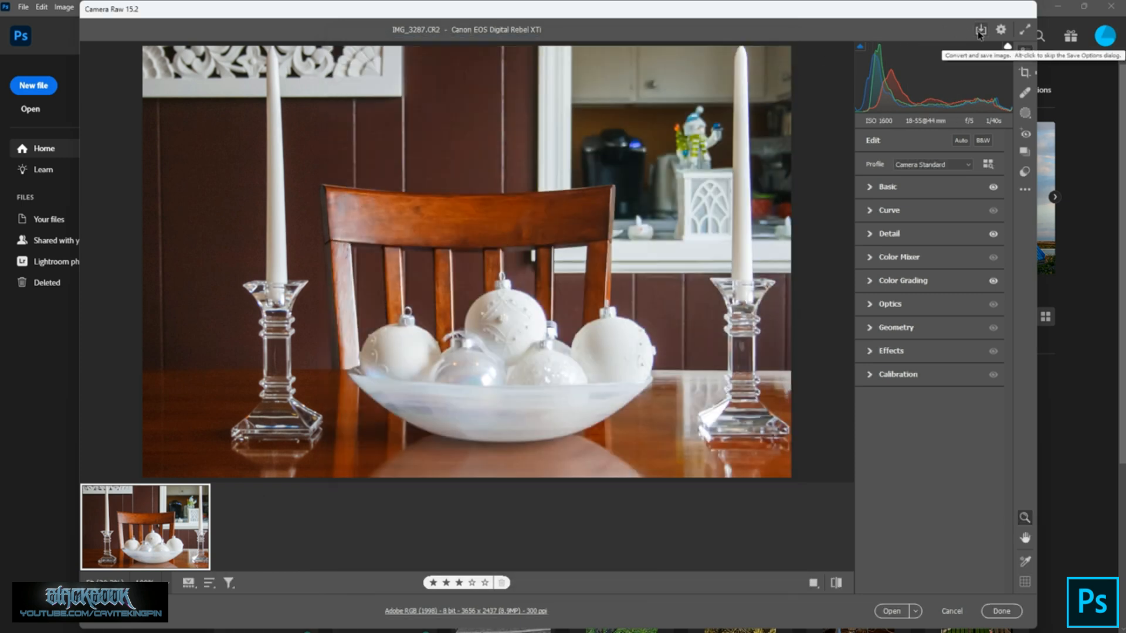
key("alt")
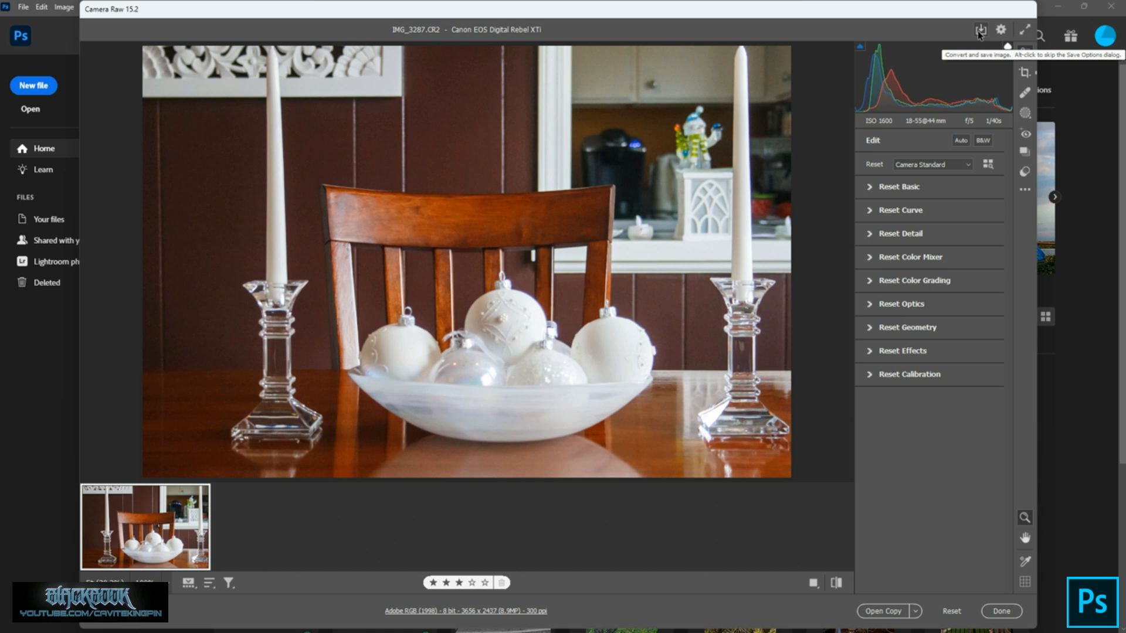
key("alt")
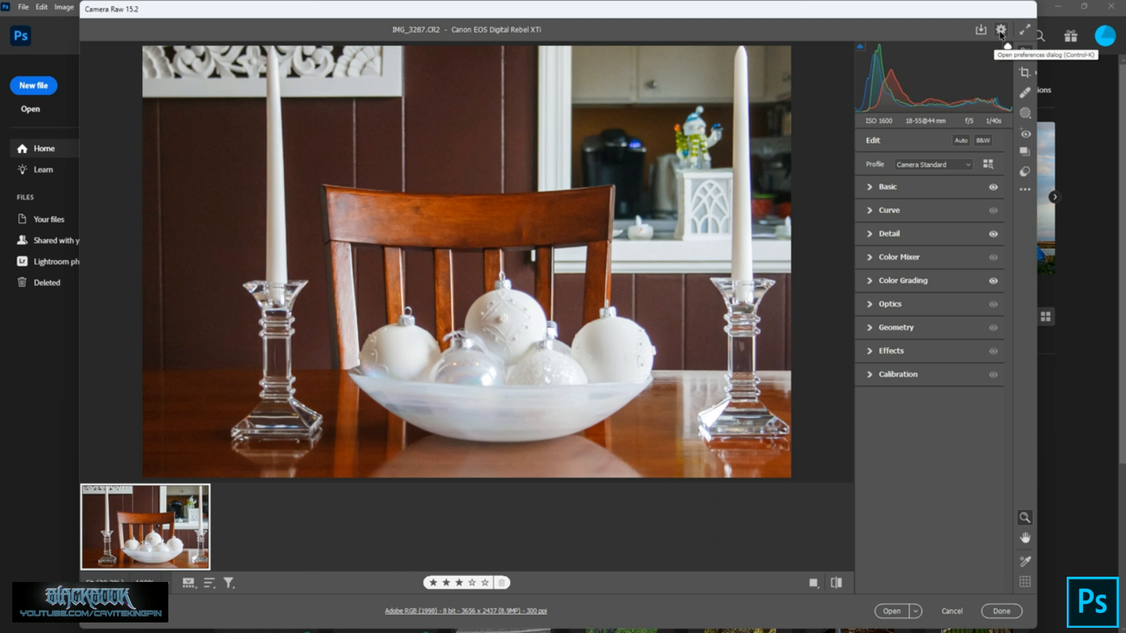
View the Camera Raw workflow preferences without changing them and return the window to full-screen mode.
left_click(1001, 30)
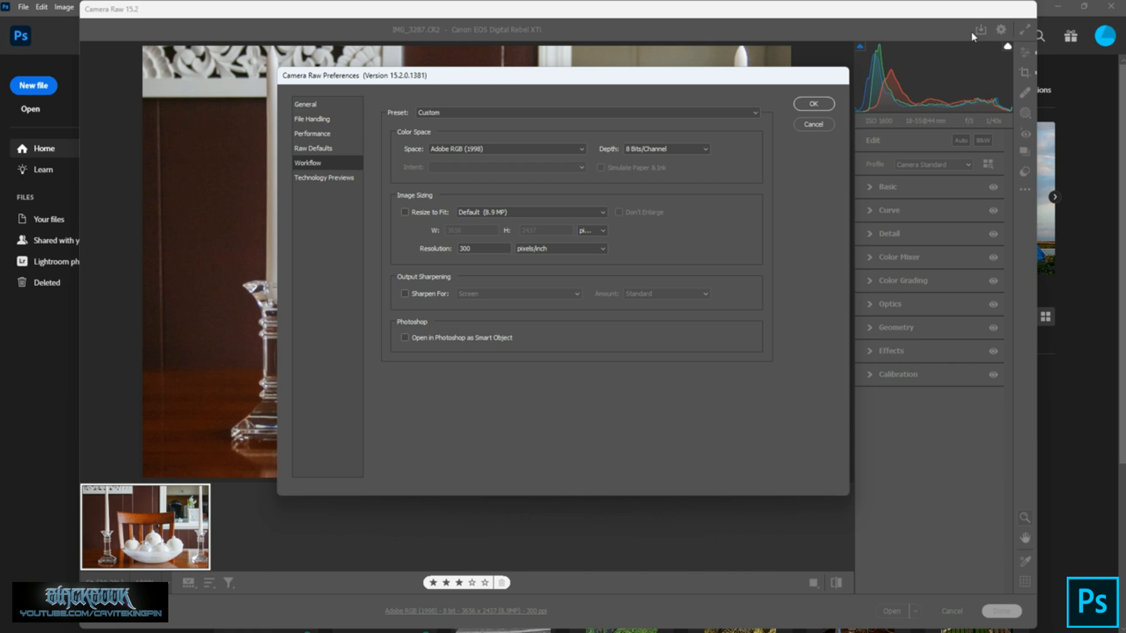
left_click(813, 124)
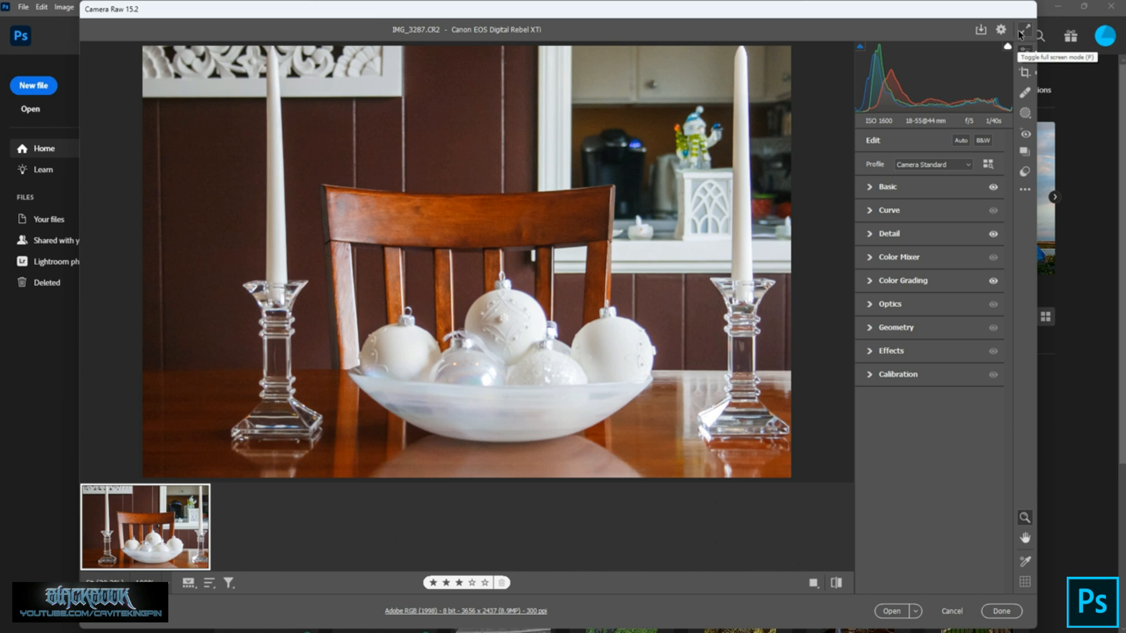
left_click(1020, 34)
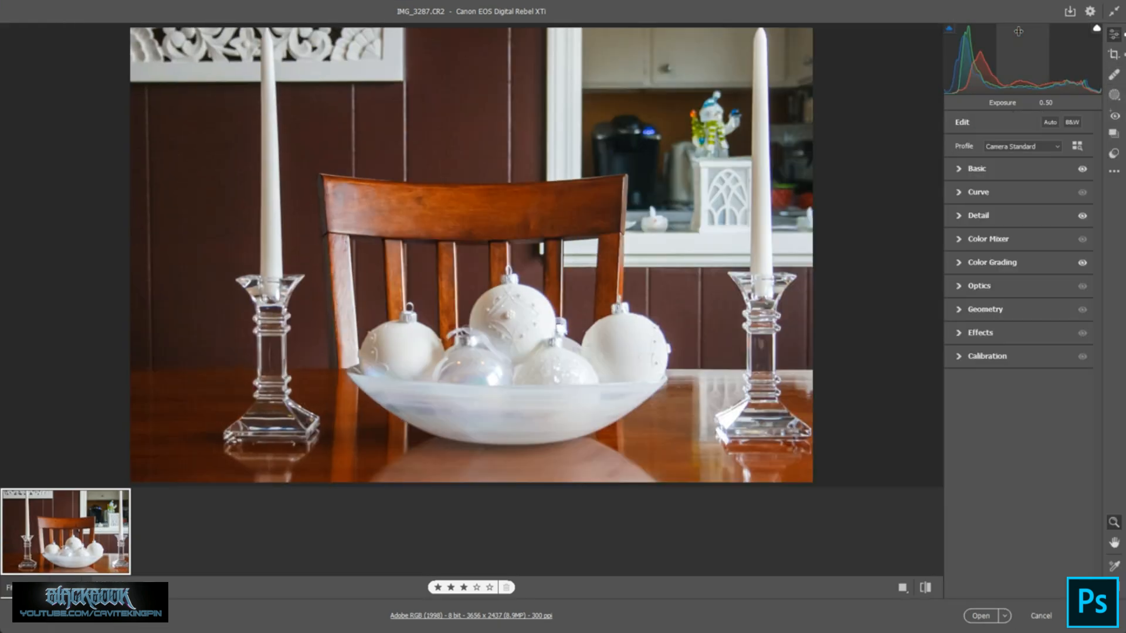
left_click(1112, 11)
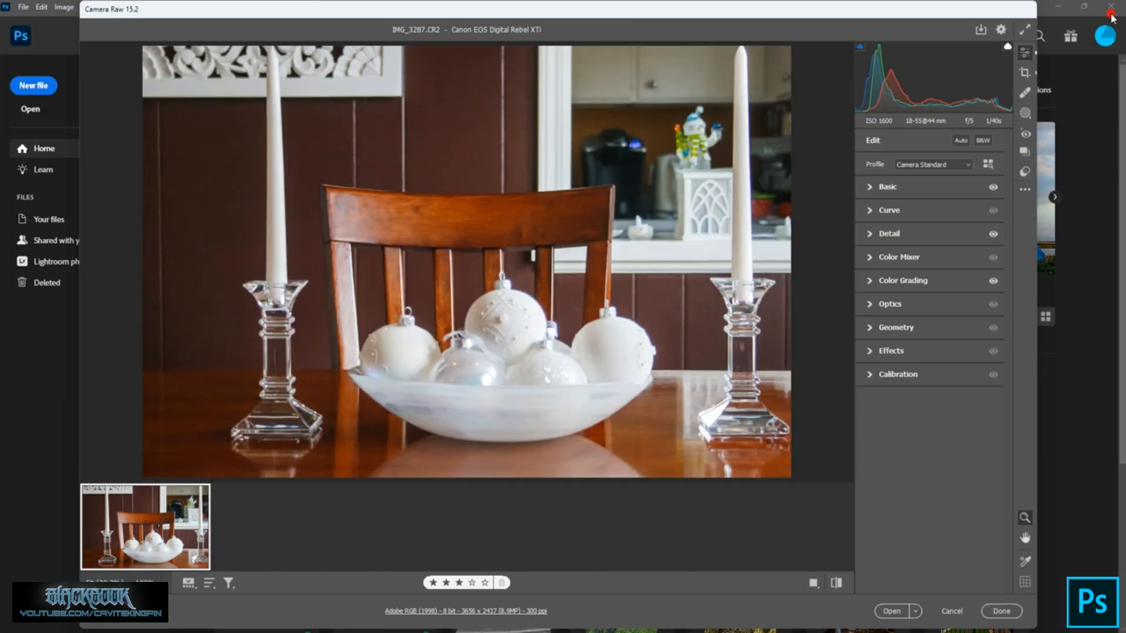
left_click(1025, 30)
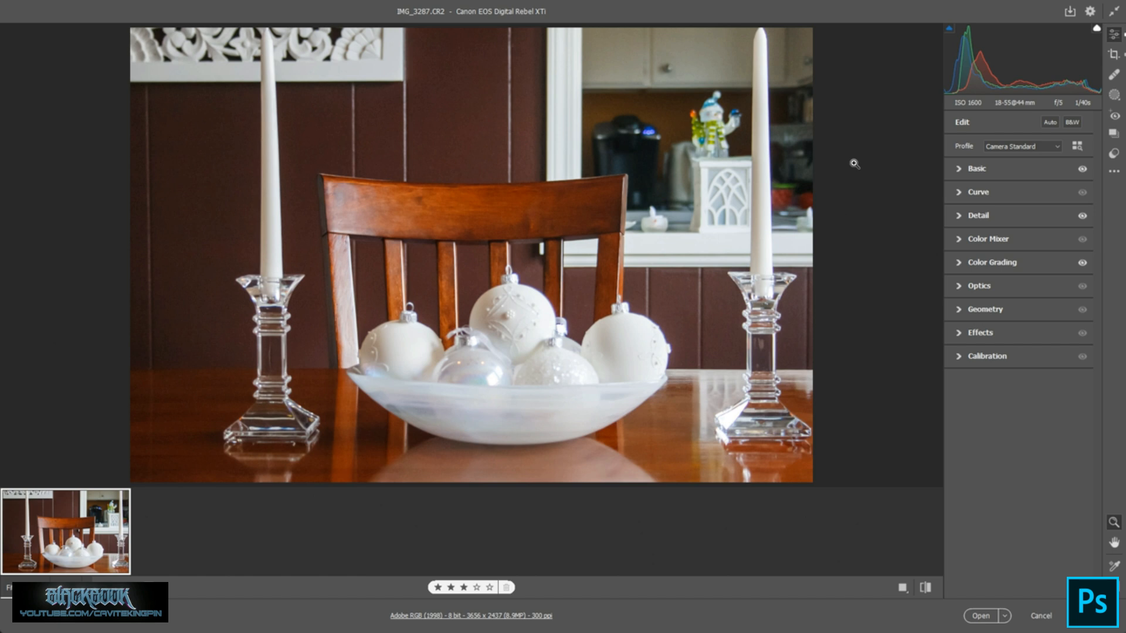
Look through the Crop, Healing, Masking, Red Eye, Snapshots and Presets tools and the additional image settings commands.
left_click(1114, 55)
left_click(1114, 75)
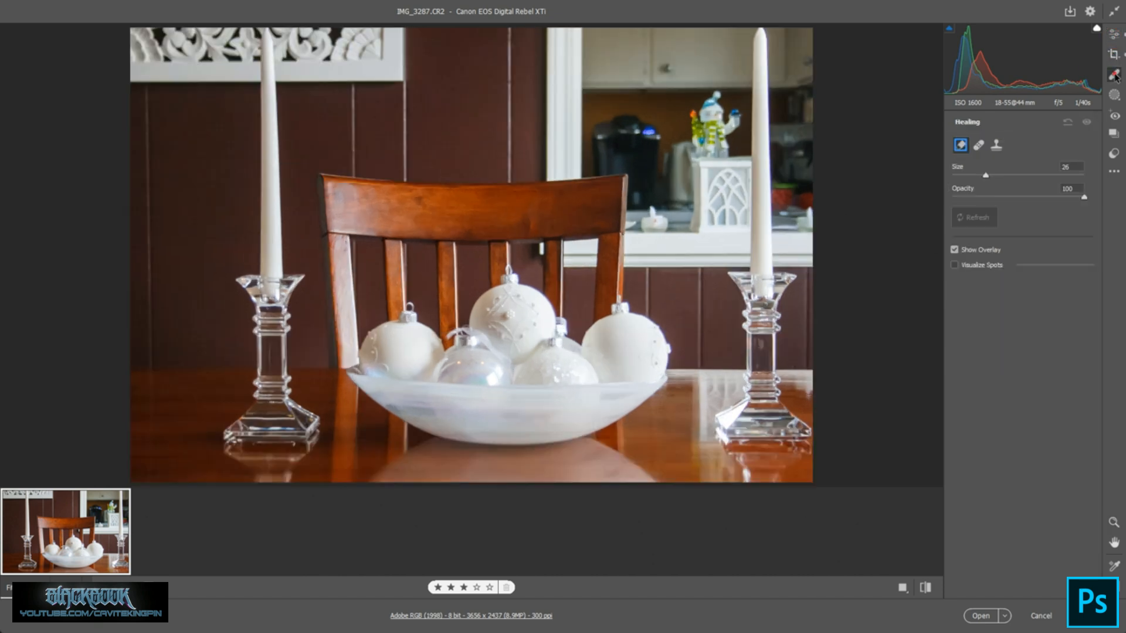
left_click(1114, 94)
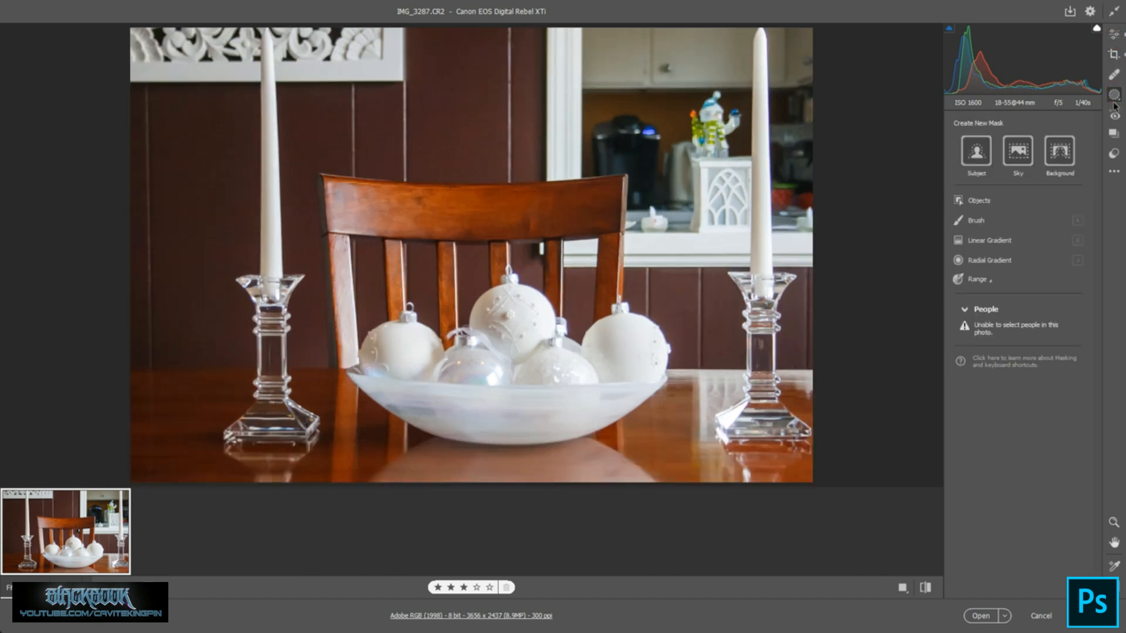
left_click(1114, 115)
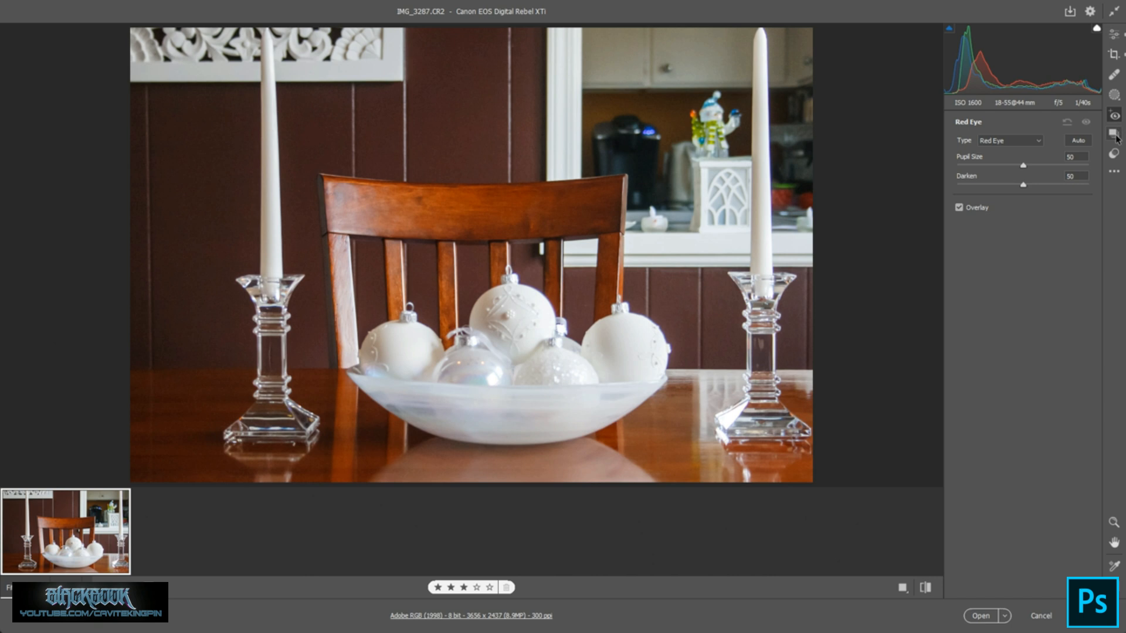
left_click(1114, 132)
left_click(1114, 153)
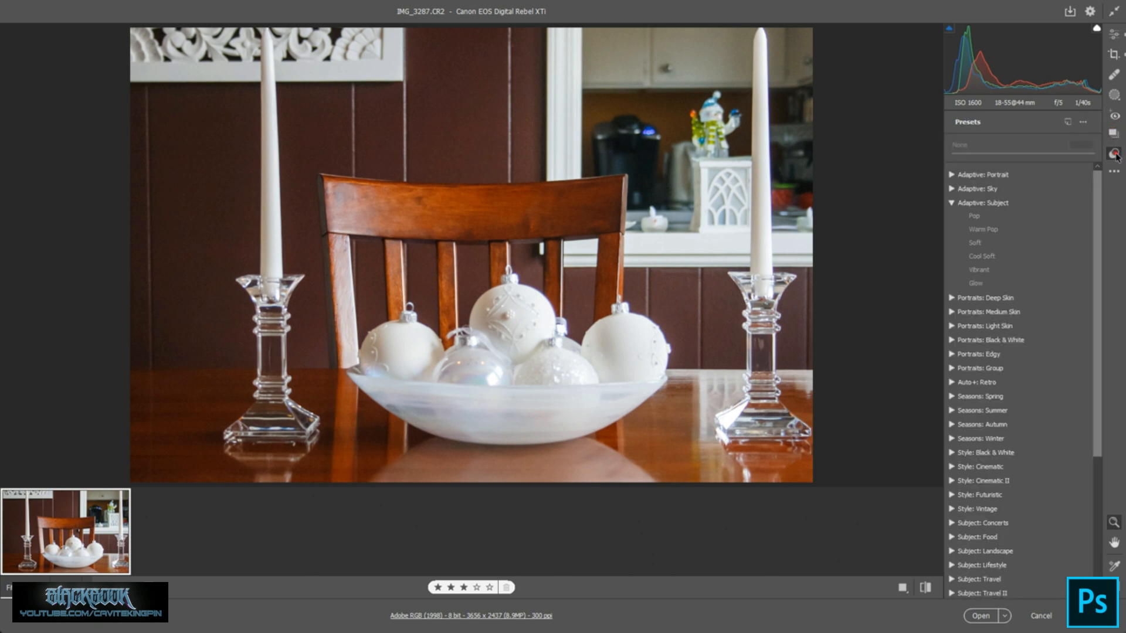
left_click(1114, 171)
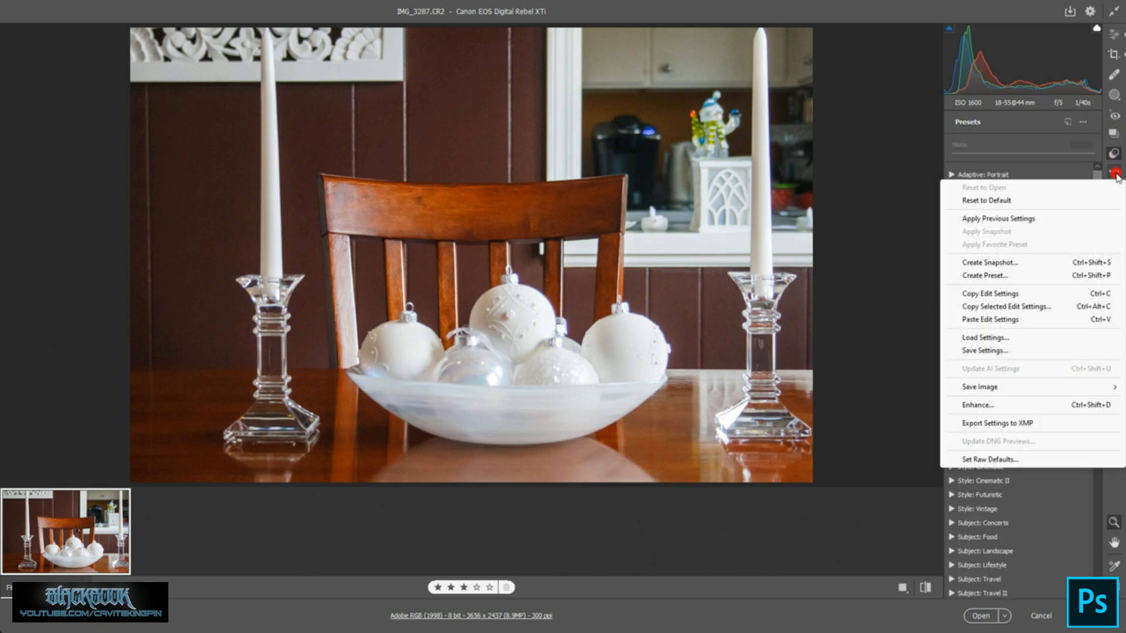
Show the grid overlay on the photo and hide it again.
left_click(1115, 482)
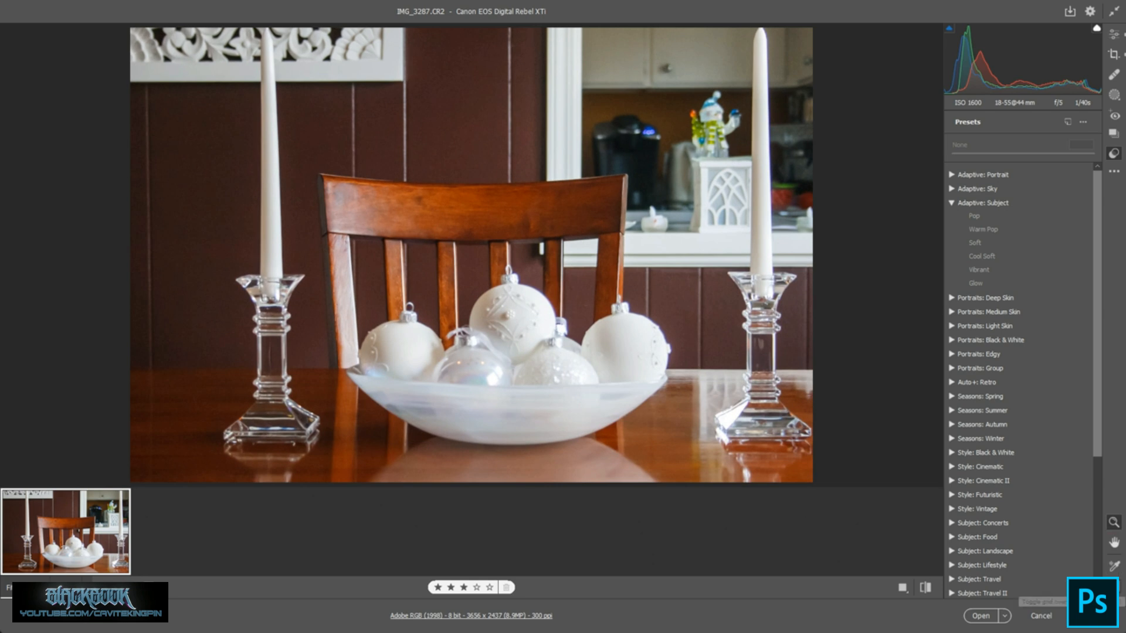
left_click(1113, 566)
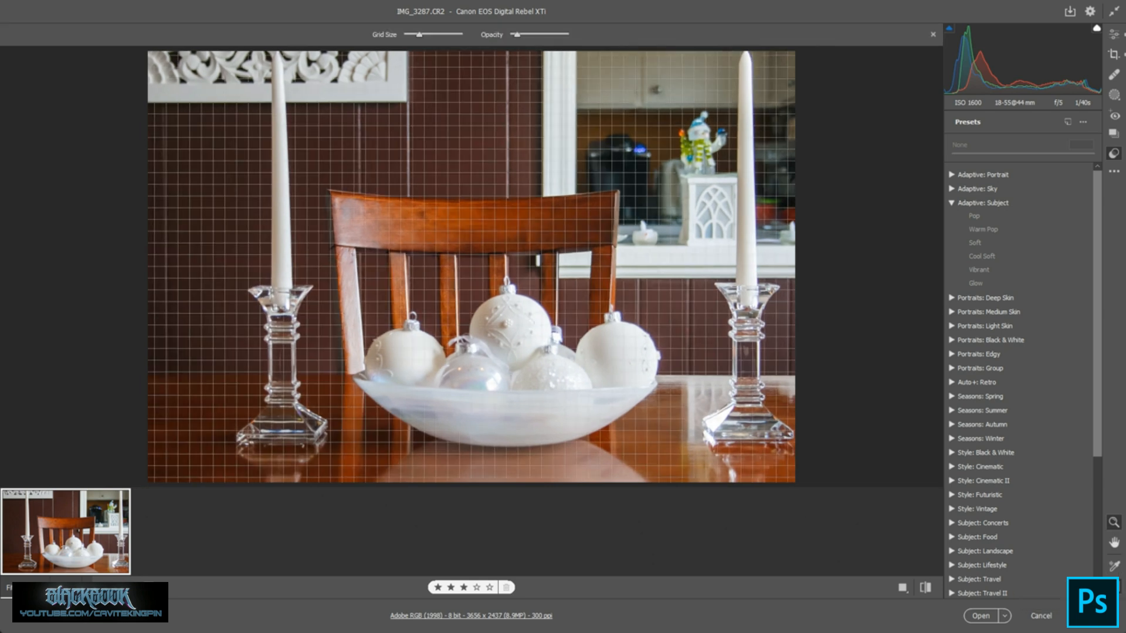
left_click(1113, 566)
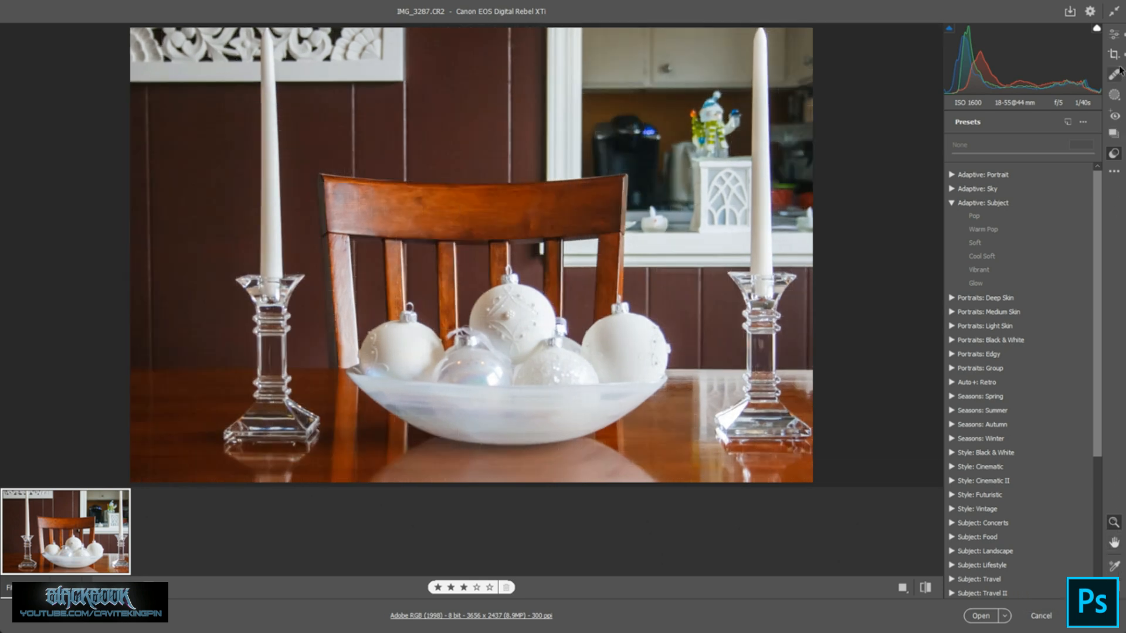
Switch from the presets to the Edit adjustments, checking the Basic section, and finish in the Edit adjustments.
left_click(1113, 36)
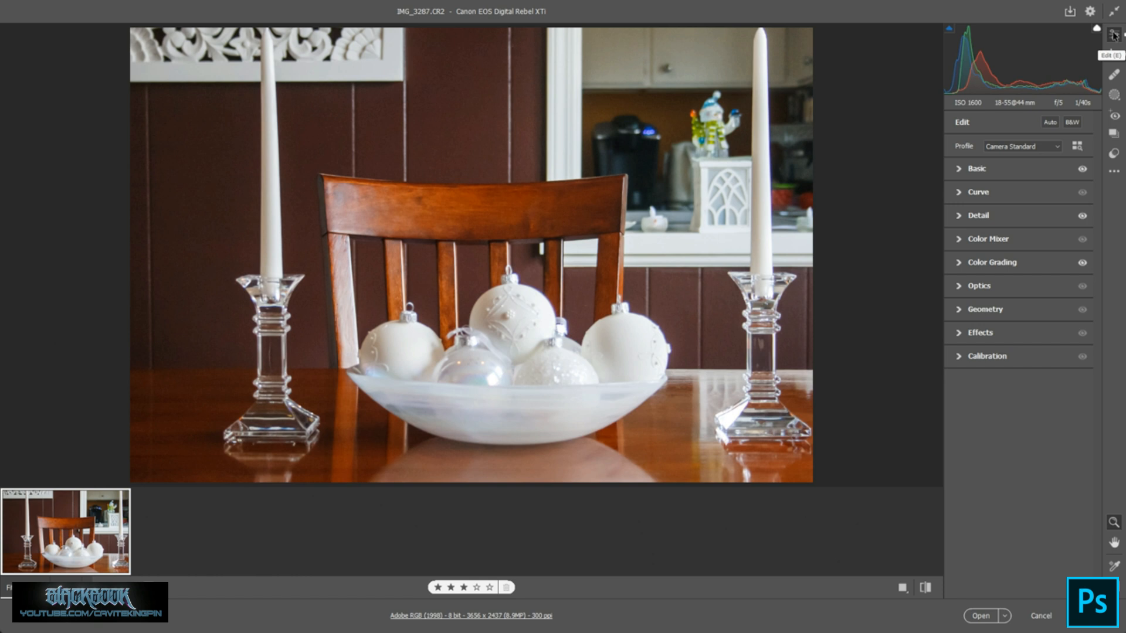
left_click(980, 170)
left_click(981, 170)
left_click(1115, 153)
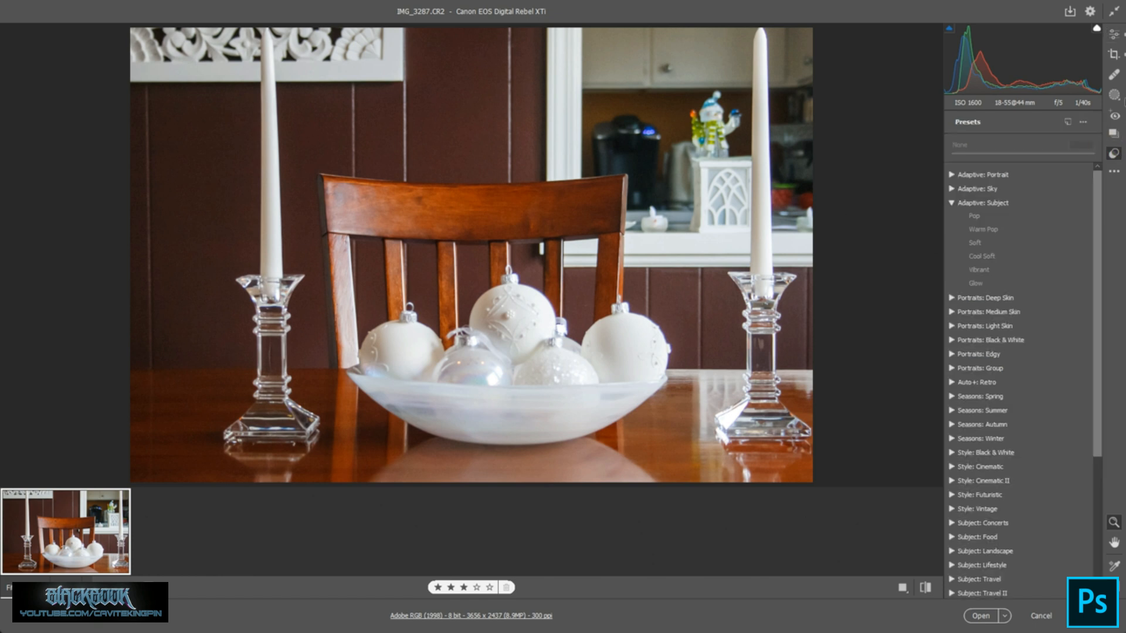
left_click(1114, 36)
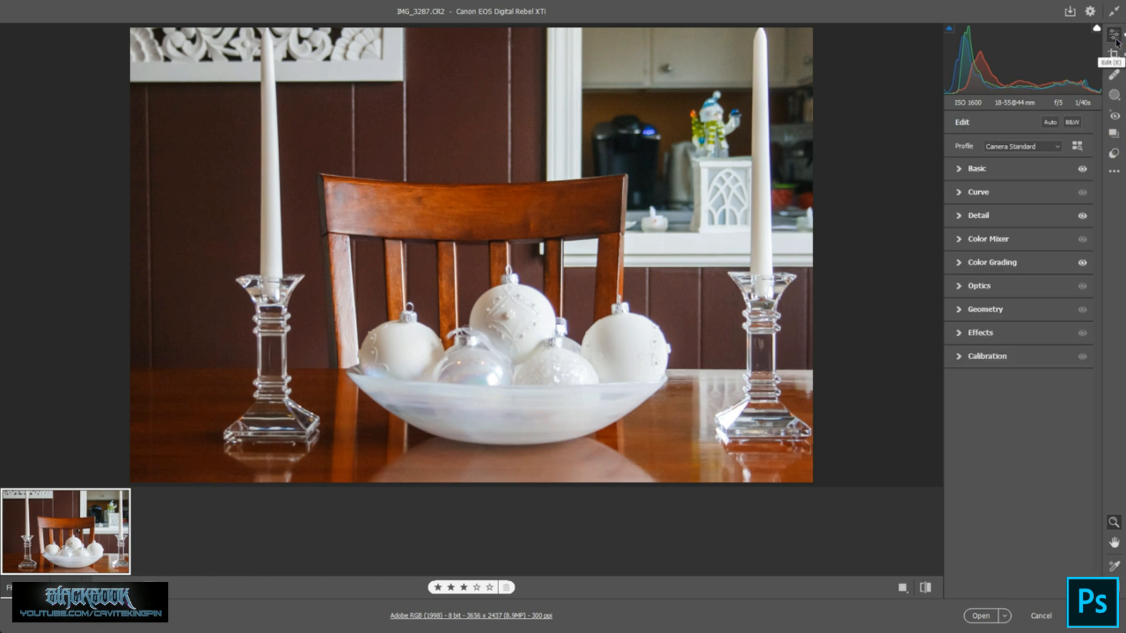
Check the histogram's tonal regions and toggle its highlight and shadow clipping warnings.
mouse_move(1022, 59)
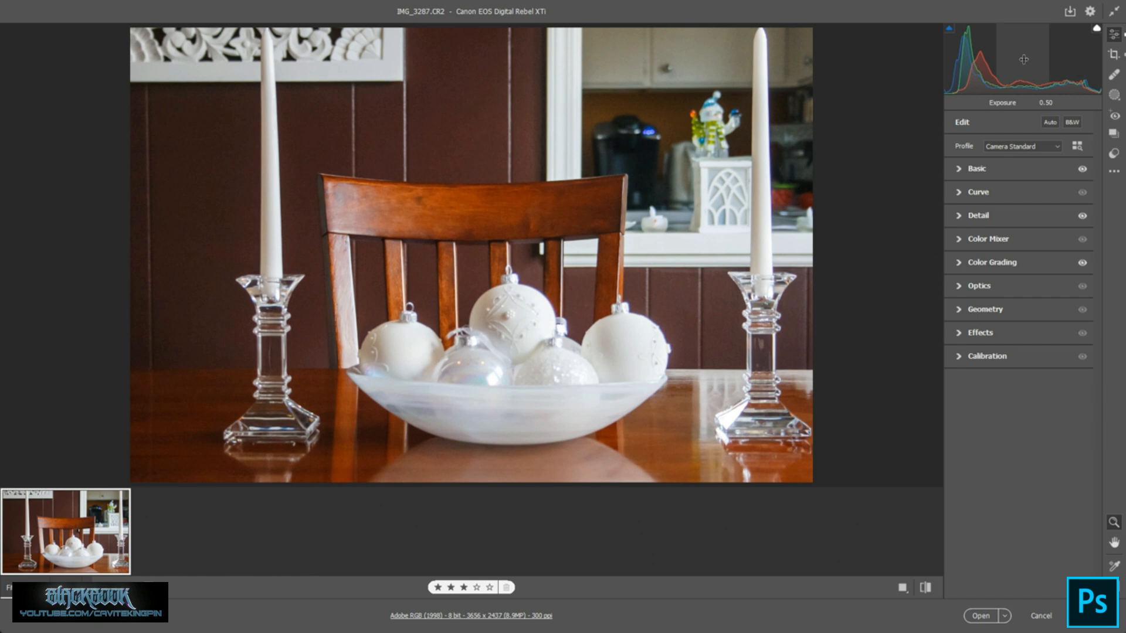
mouse_move(988, 62)
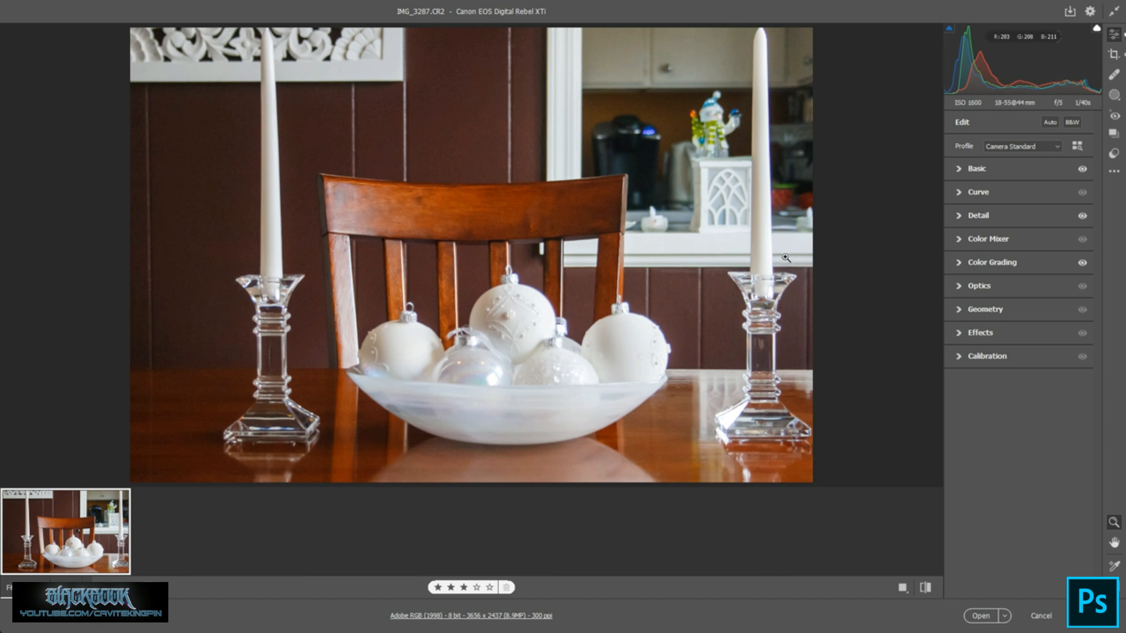
left_click(1097, 29)
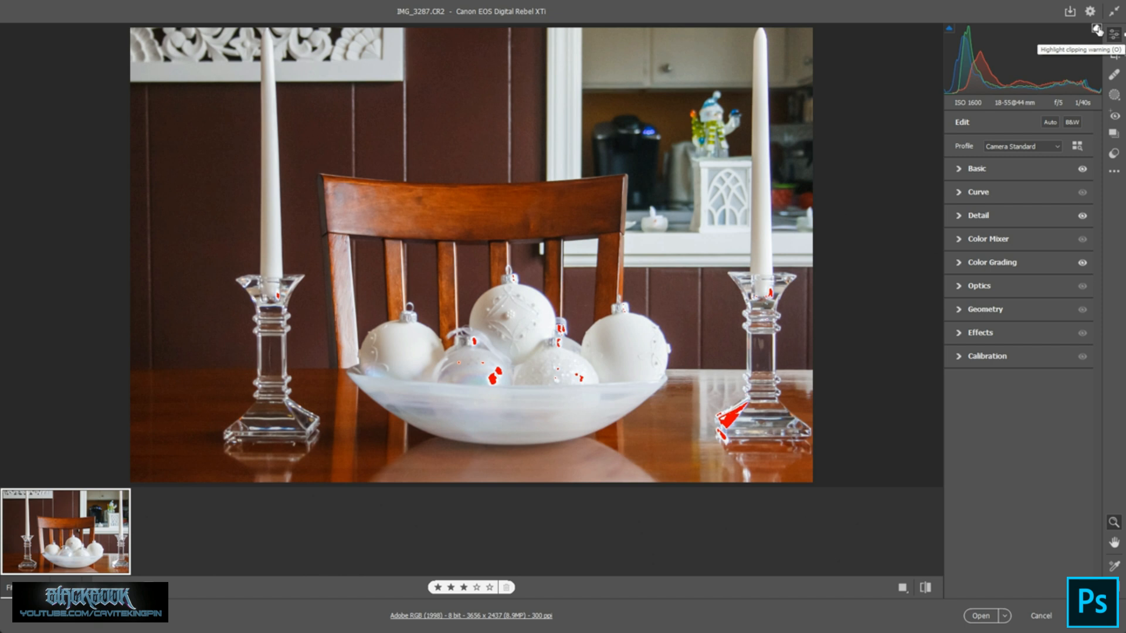
left_click(1096, 29)
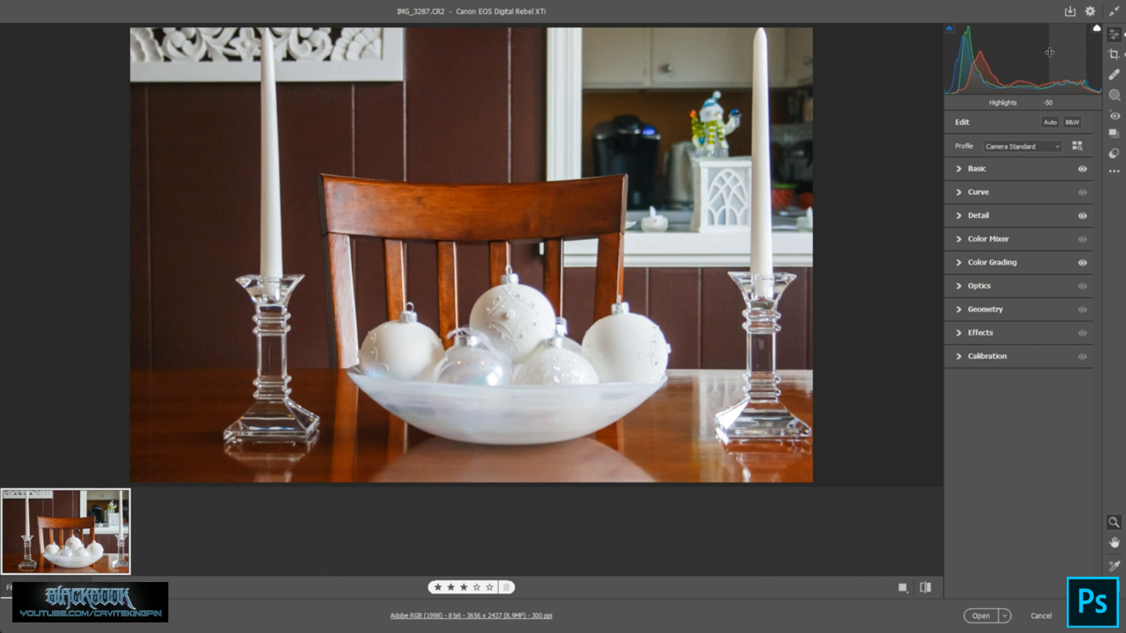
left_click(949, 31)
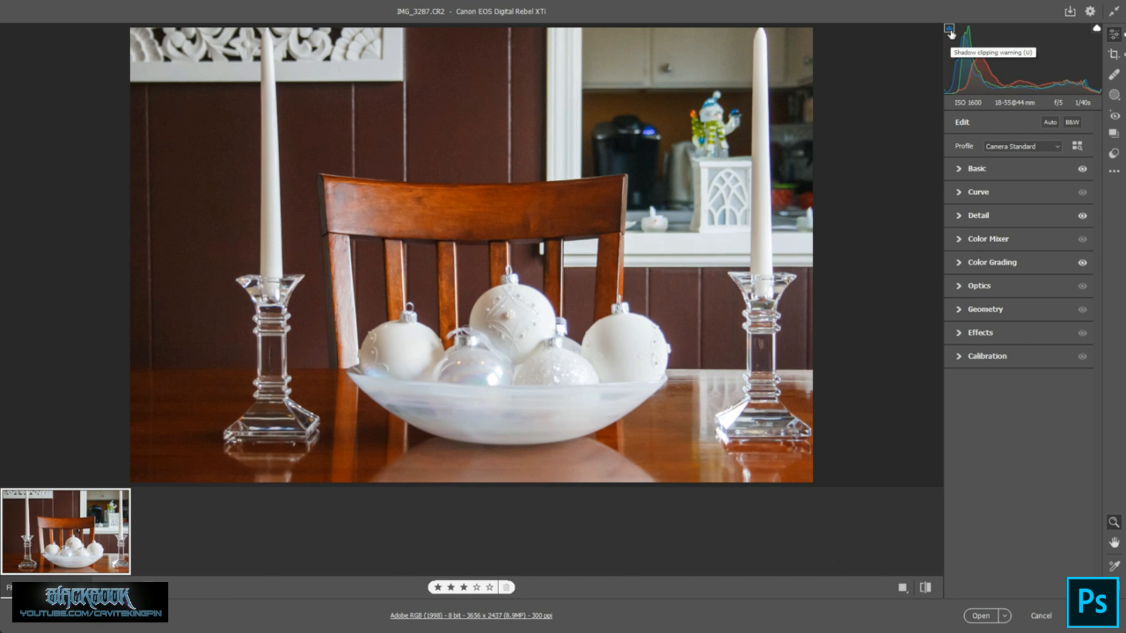
left_click(1095, 31)
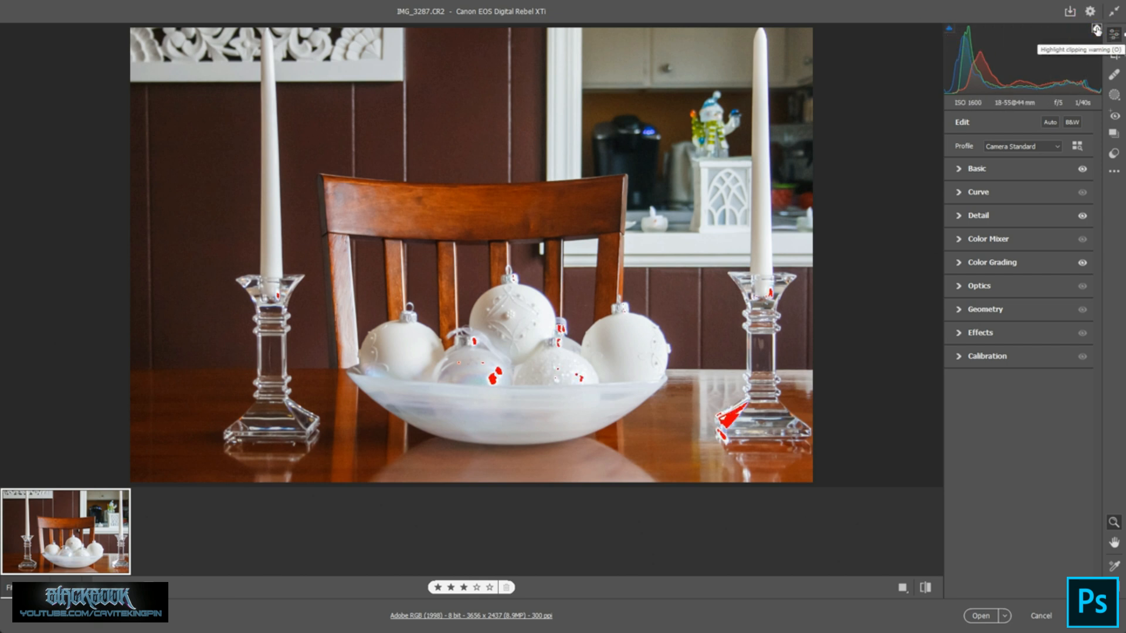
left_click(1096, 30)
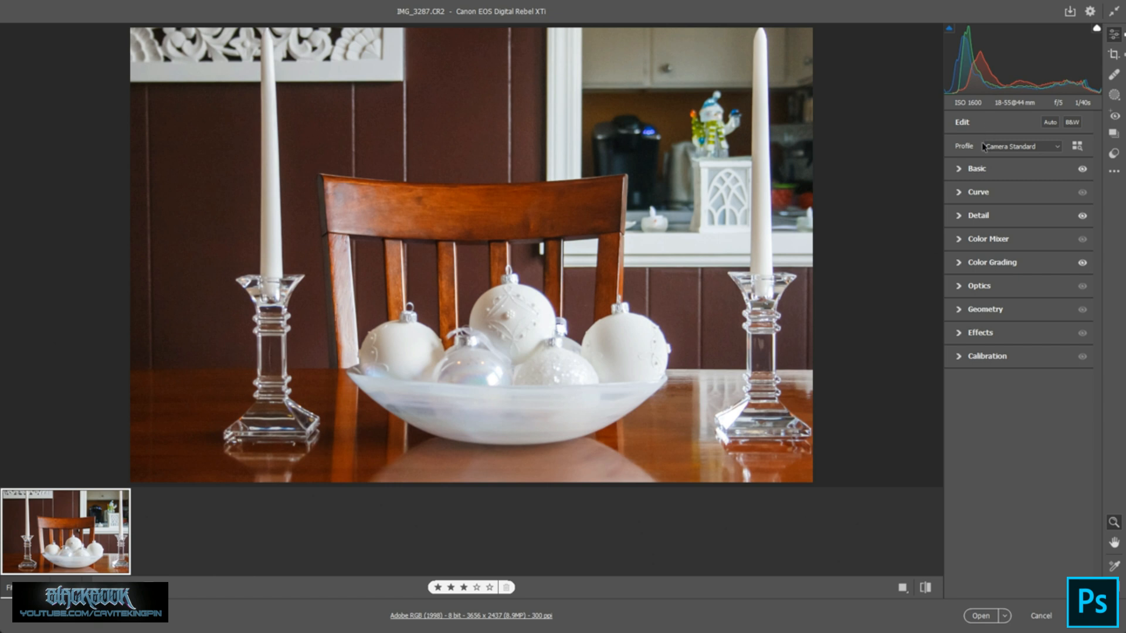
Look through the Basic, Curve, Detail and Color Mixer adjustment sections, collapsing each again.
left_click(978, 169)
left_click(981, 169)
left_click(984, 196)
left_click(985, 194)
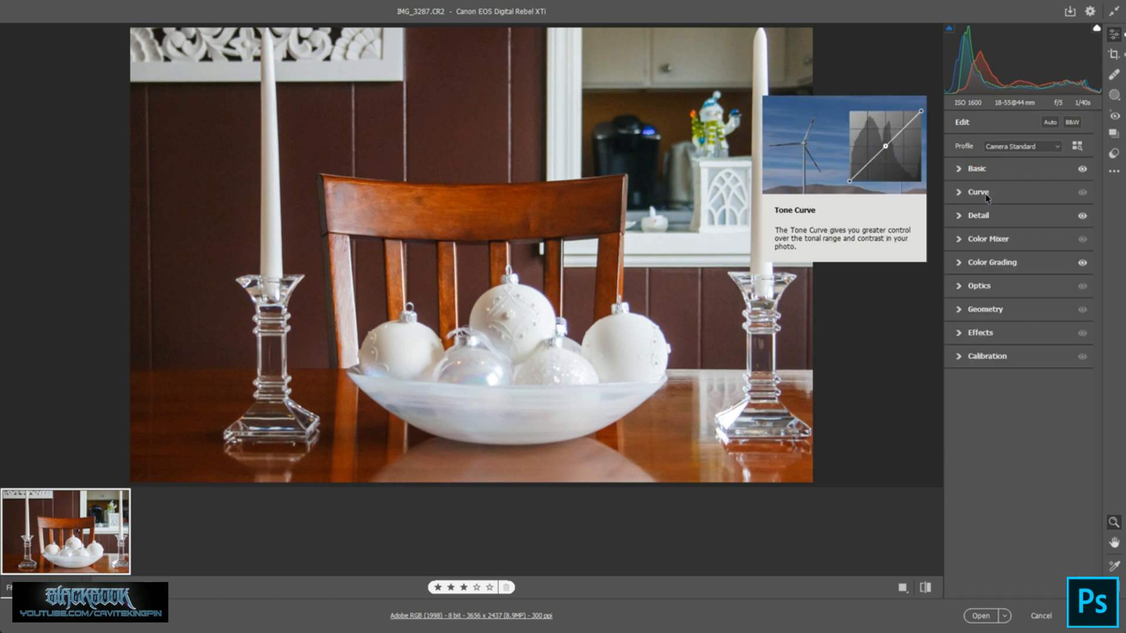
left_click(986, 216)
left_click(986, 216)
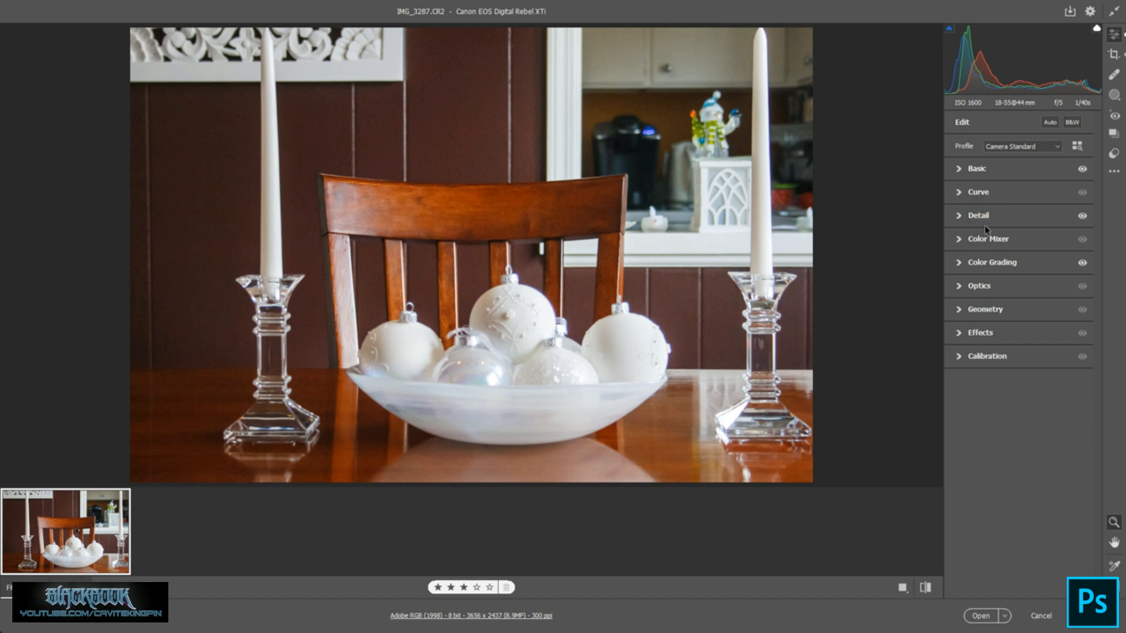
left_click(985, 239)
left_click(985, 239)
Look through the Color Grading, Optics, Geometry, Effects and Calibration sections, collapsing each again.
left_click(987, 265)
left_click(985, 264)
left_click(979, 288)
left_click(980, 287)
left_click(980, 312)
left_click(980, 312)
left_click(982, 334)
left_click(981, 335)
left_click(985, 357)
left_click(985, 357)
View the zoom presets, inspect the photo at 100% and 200%, and fit it back in the view.
left_click(29, 588)
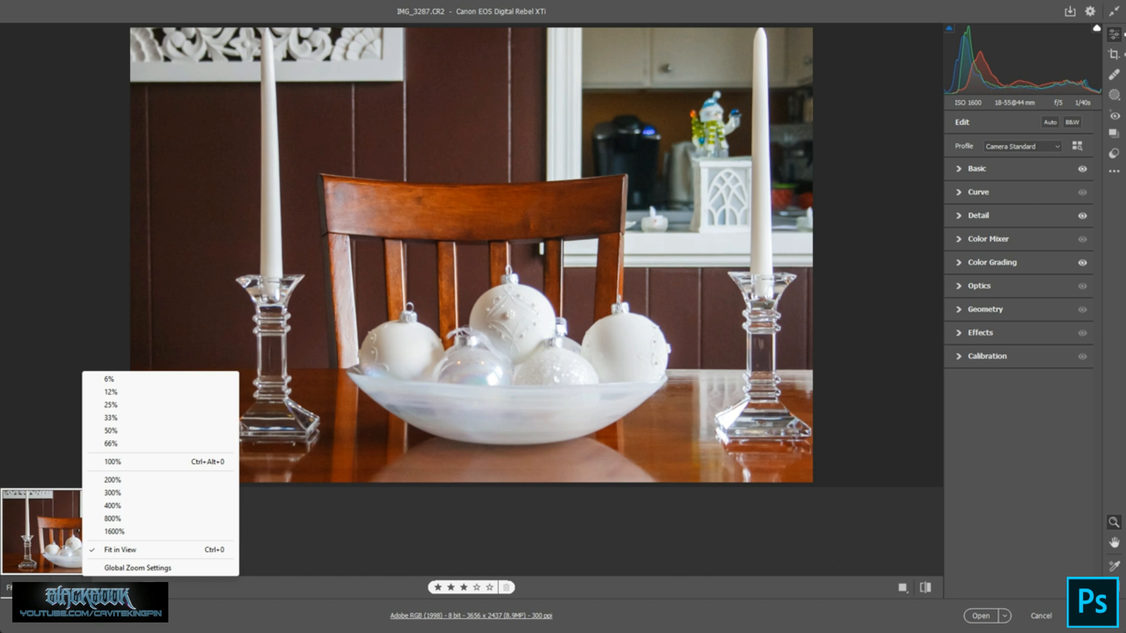
left_click(205, 594)
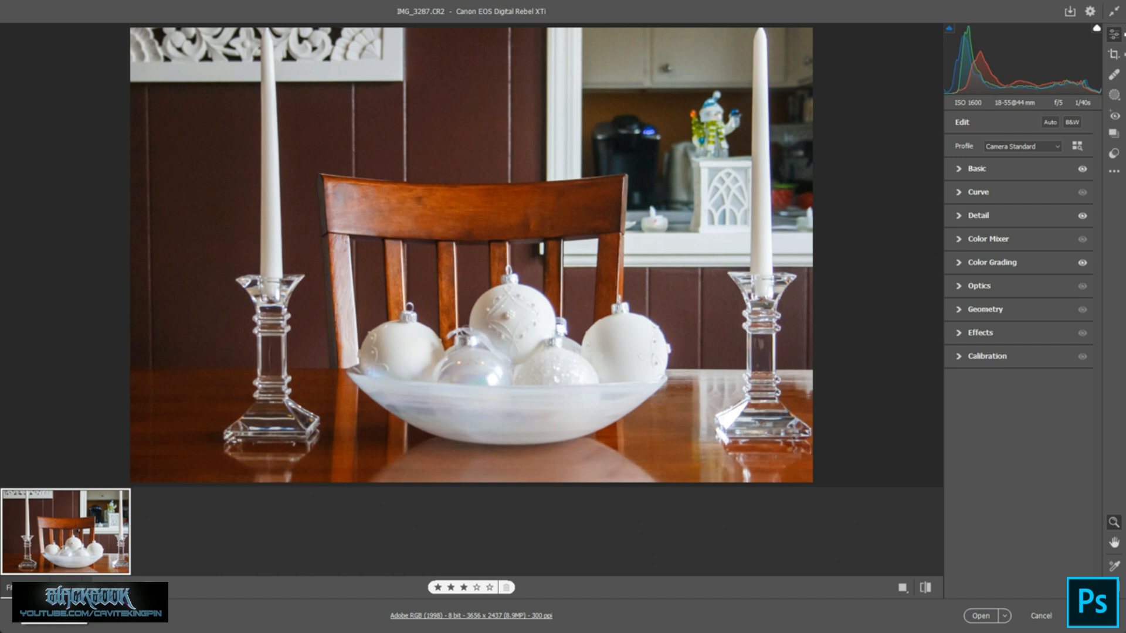
left_click(20, 586)
left_click(70, 588)
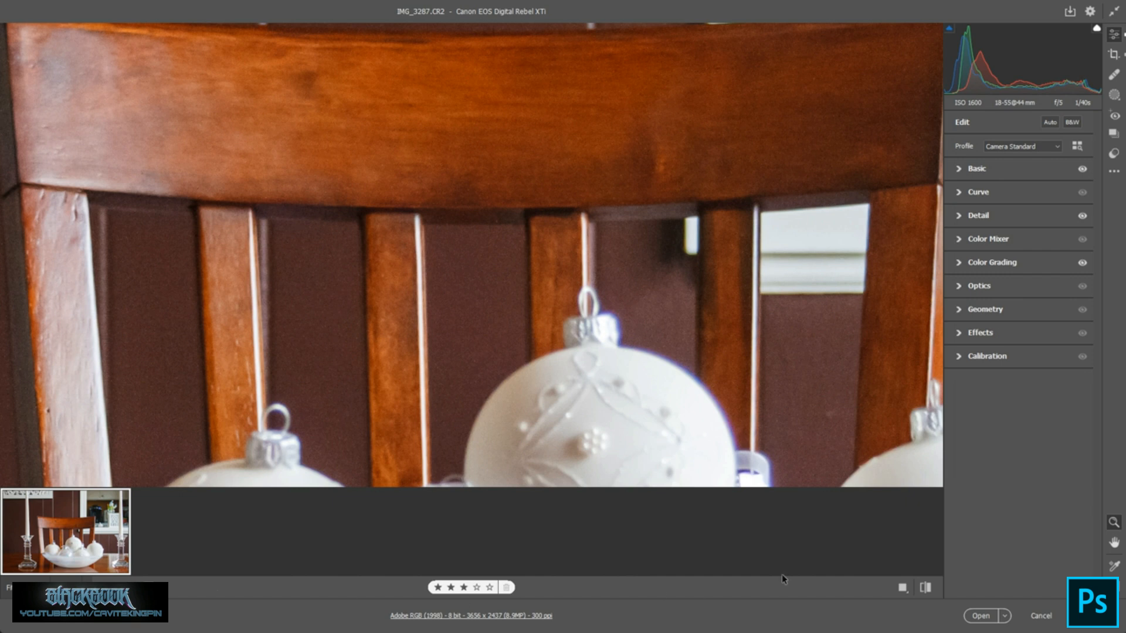
double_click(1112, 522)
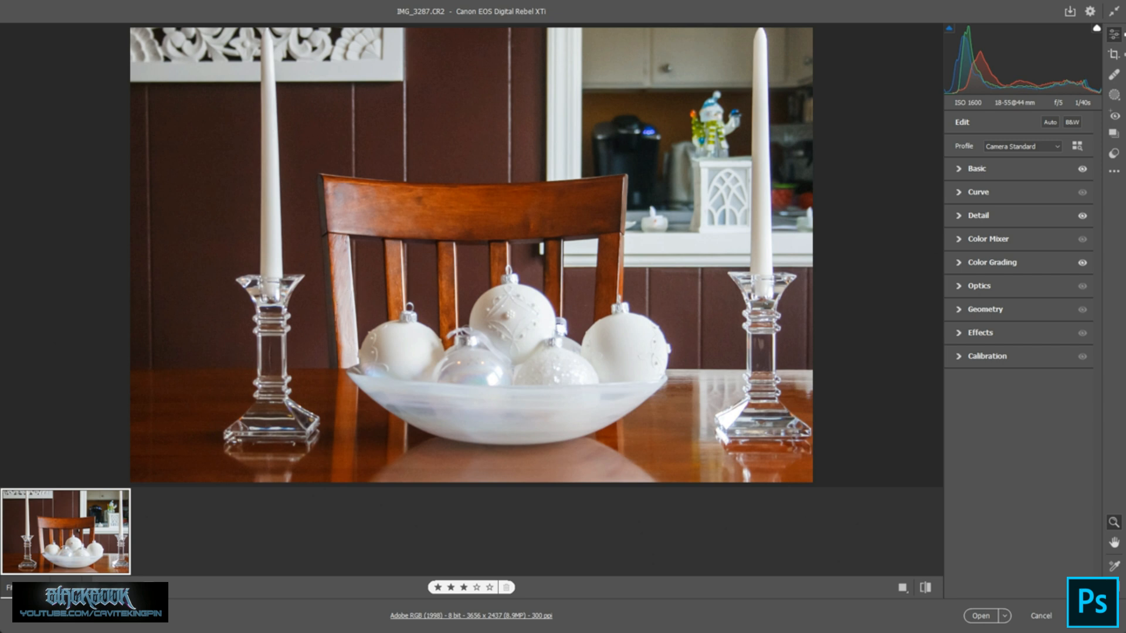
left_click(24, 587)
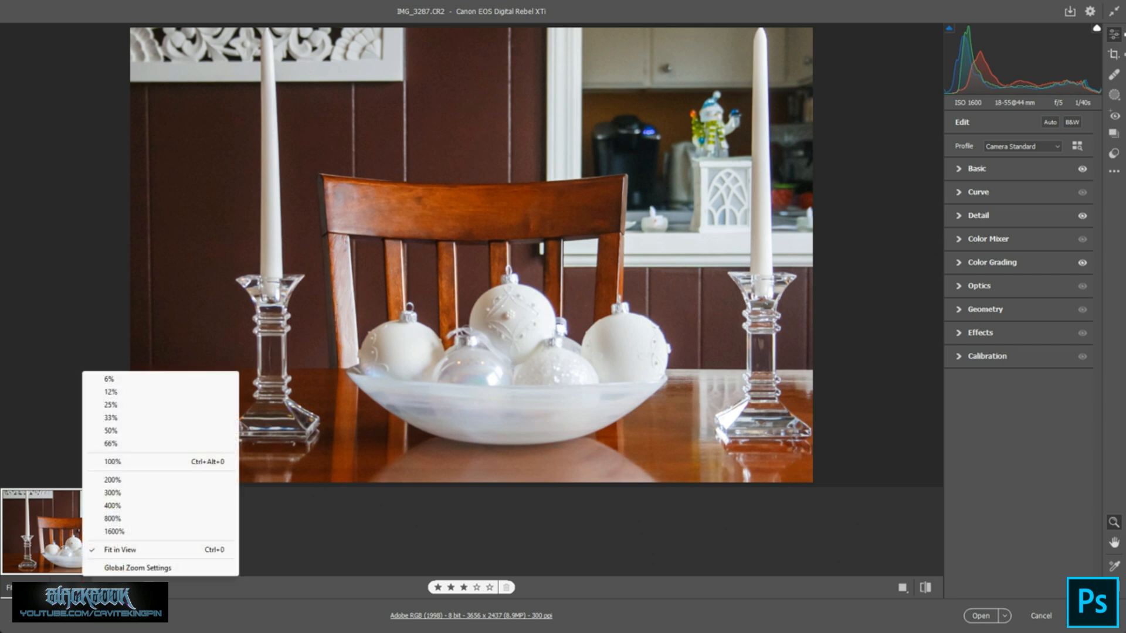
left_click(117, 479)
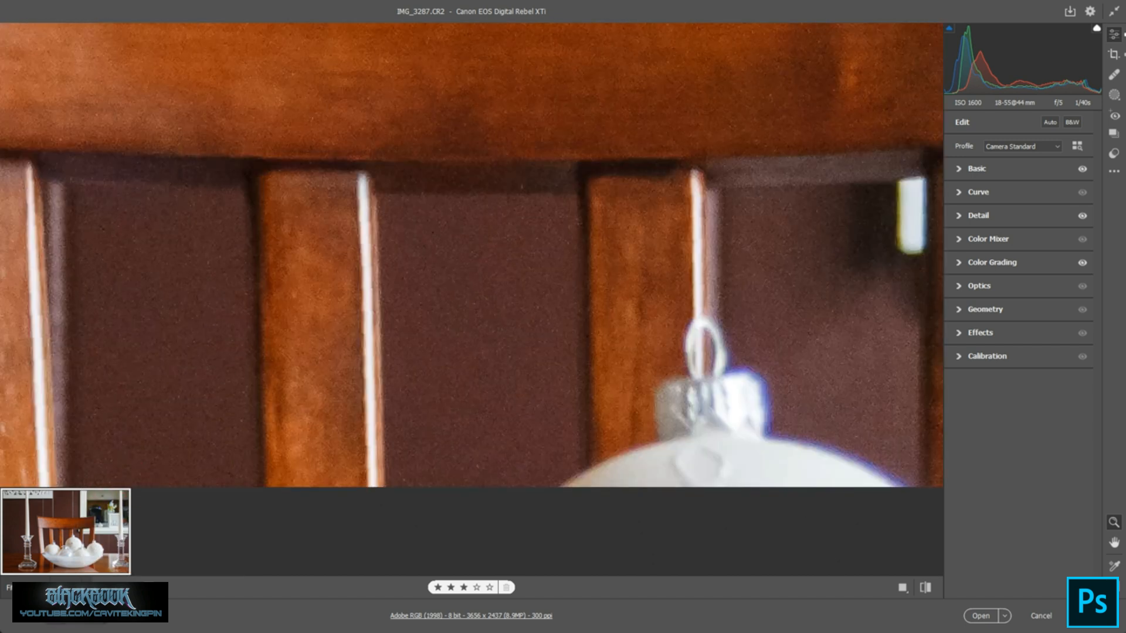
key("ctrl+0")
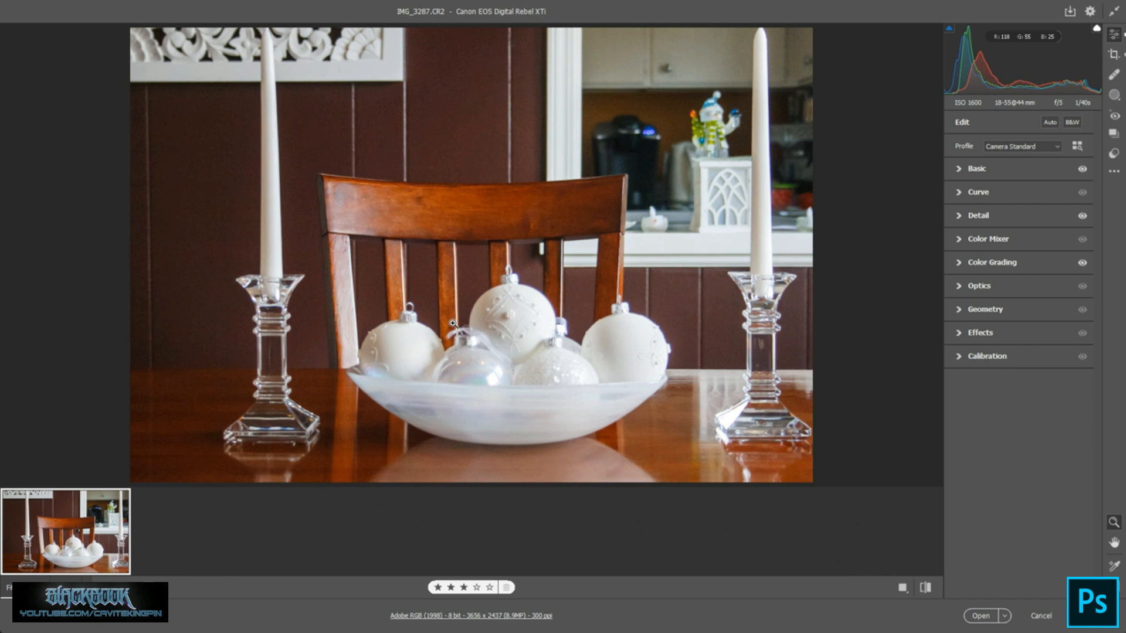
Use the Zoom tool to magnify and reduce the ornaments and bowl, ending with the whole photo in view.
left_click(512, 317)
left_click_drag(511, 317, 479, 319)
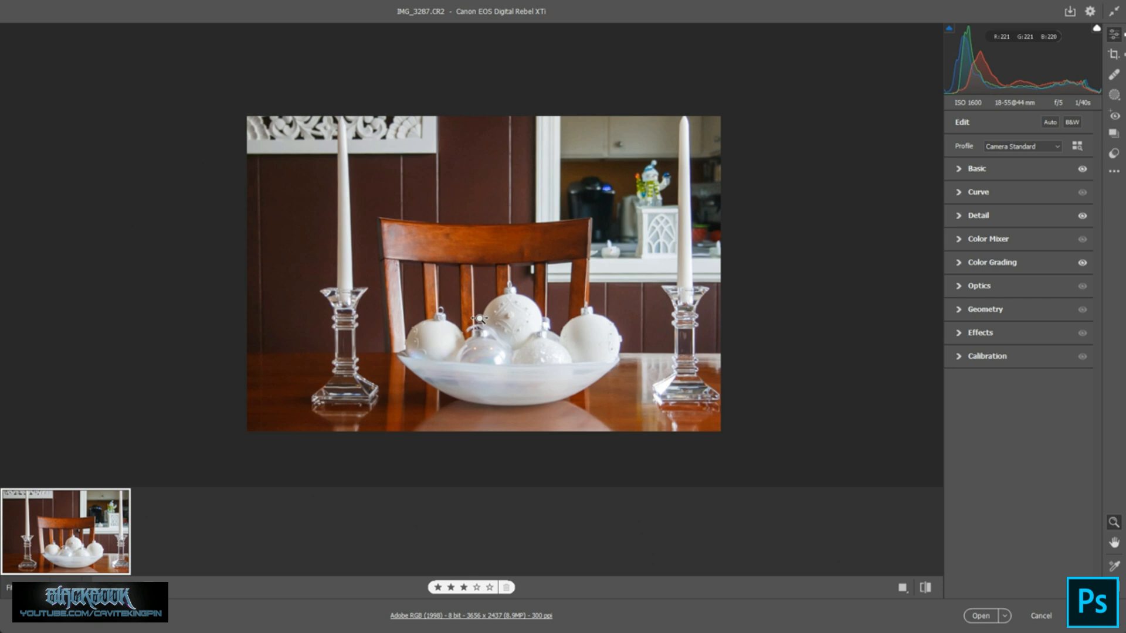
left_click_drag(479, 320, 628, 319)
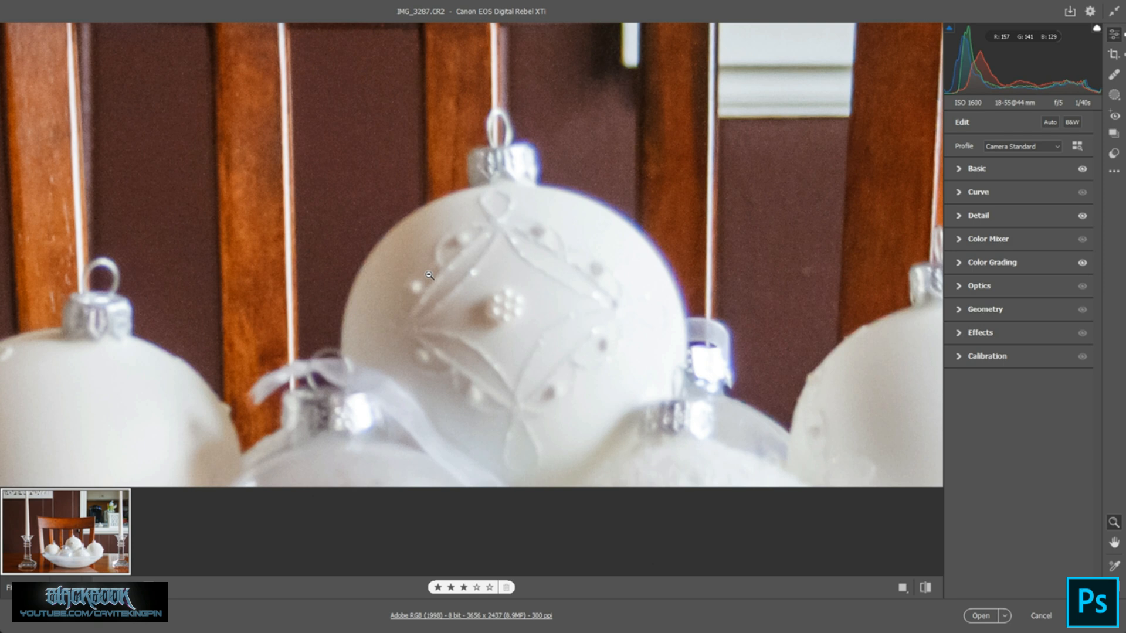
key("ctrl+0")
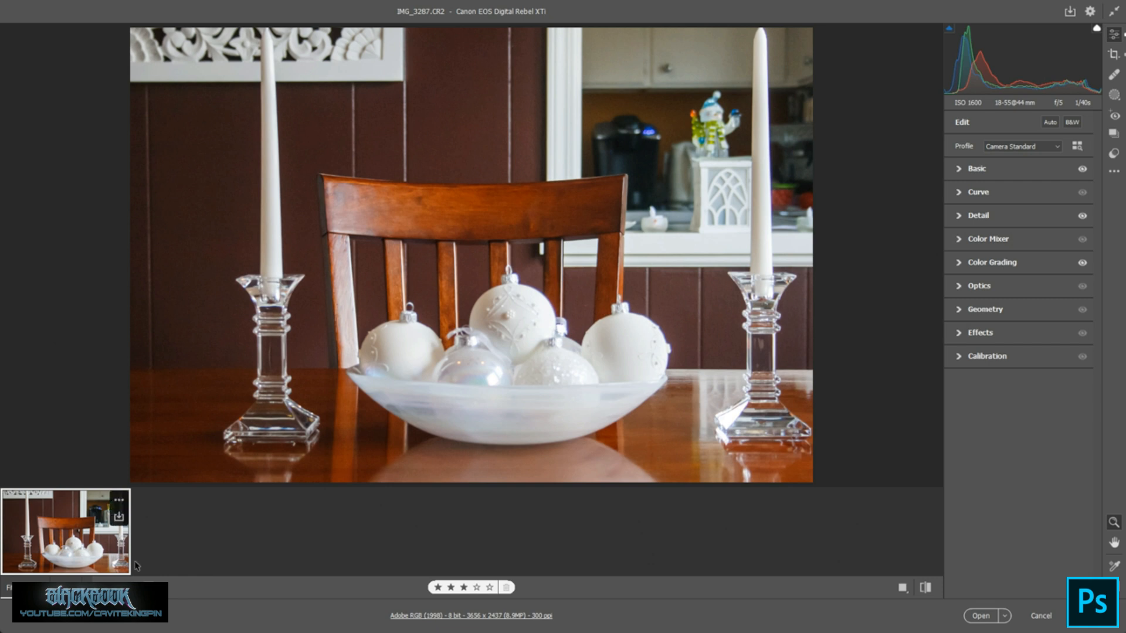
left_click(482, 365)
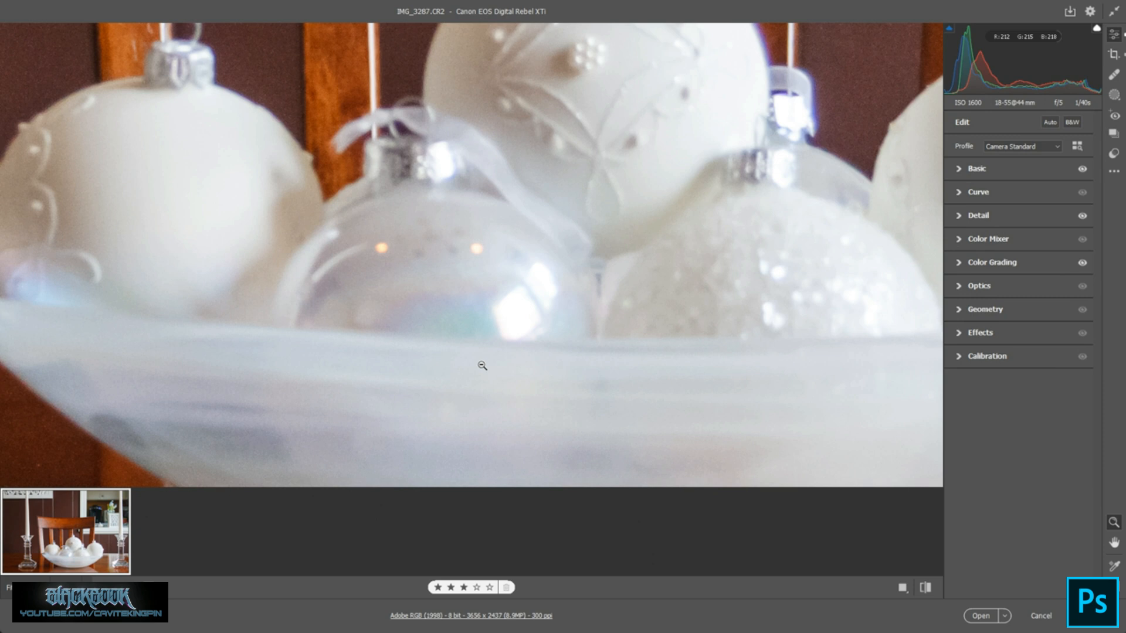
left_click(463, 293)
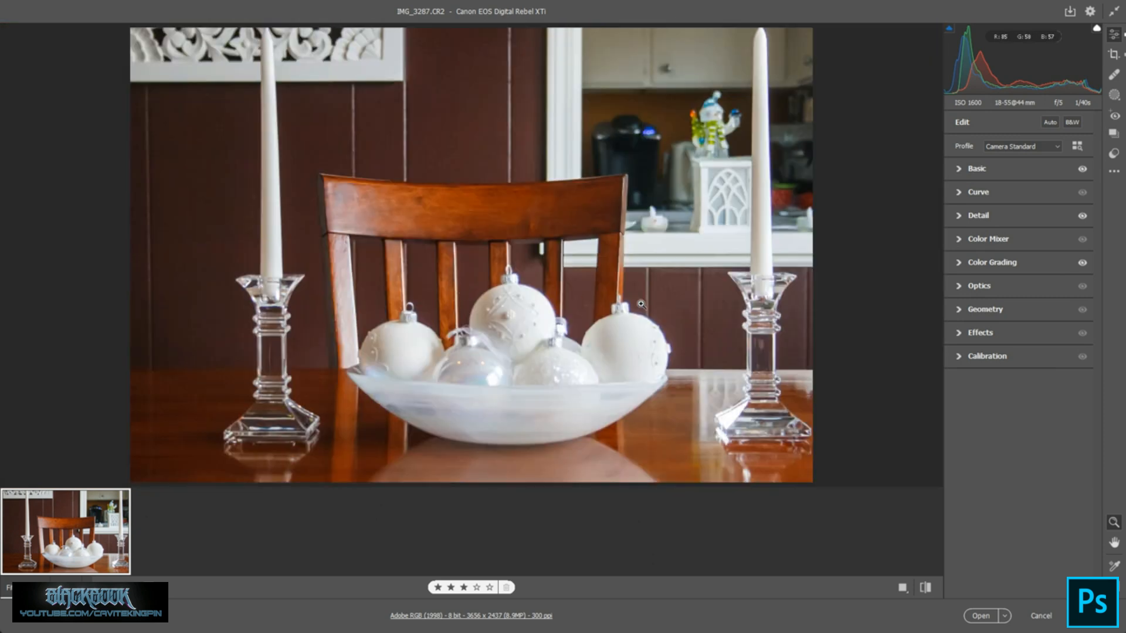
Try the Hand tool with the photo magnified, then fit the photo in the view and return to the Zoom tool.
left_click(1115, 545)
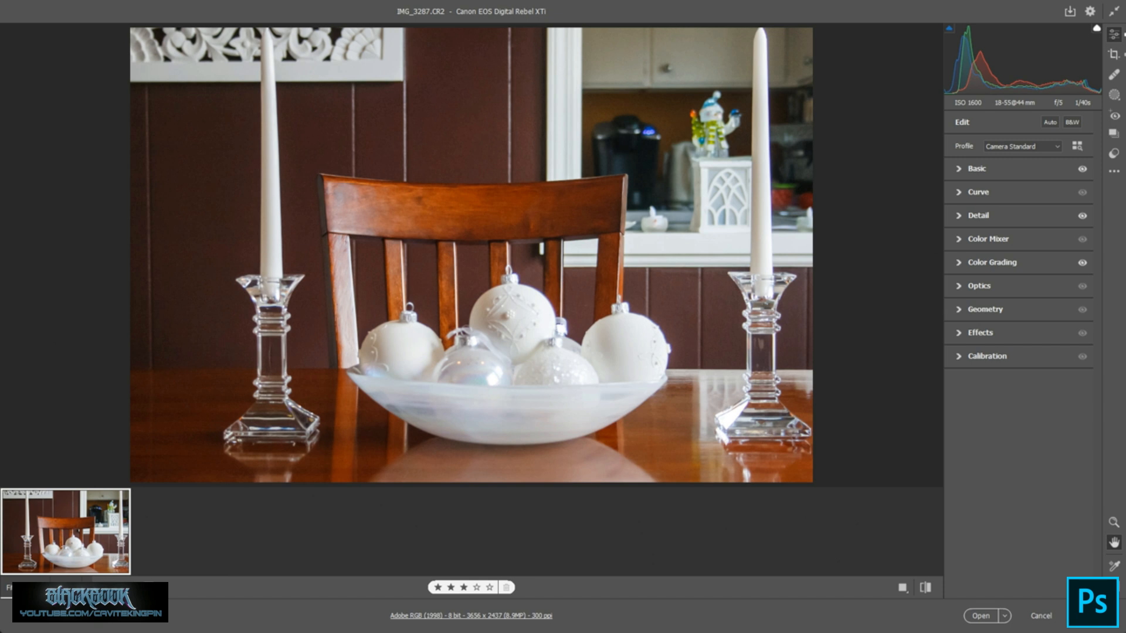
key("ctrl+plus")
key("ctrl+plus")
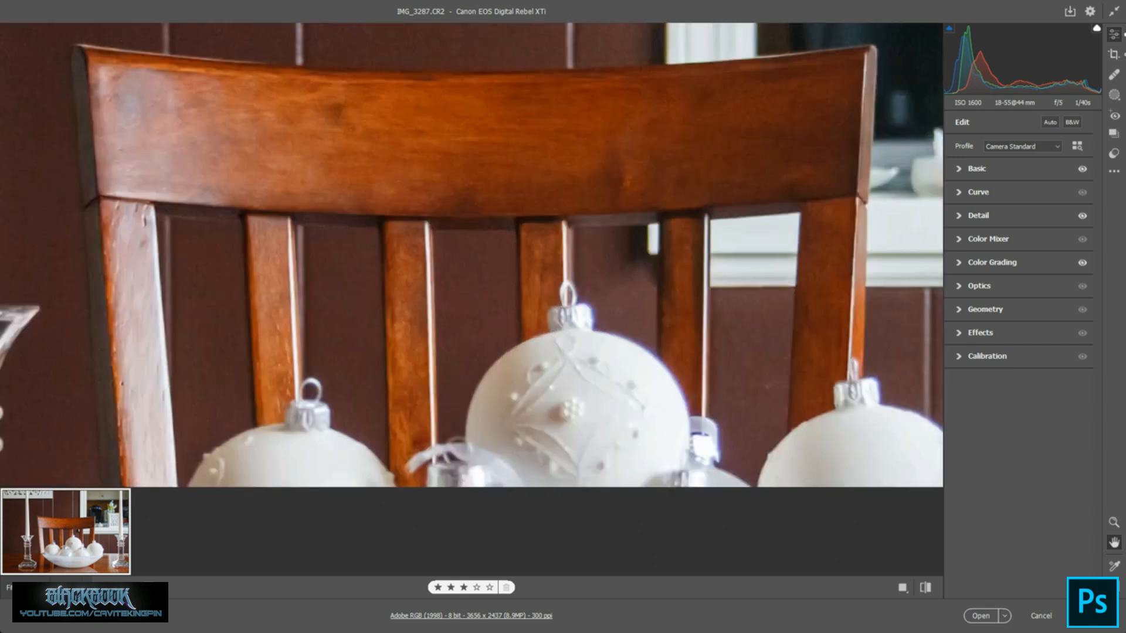
key("ctrl+0")
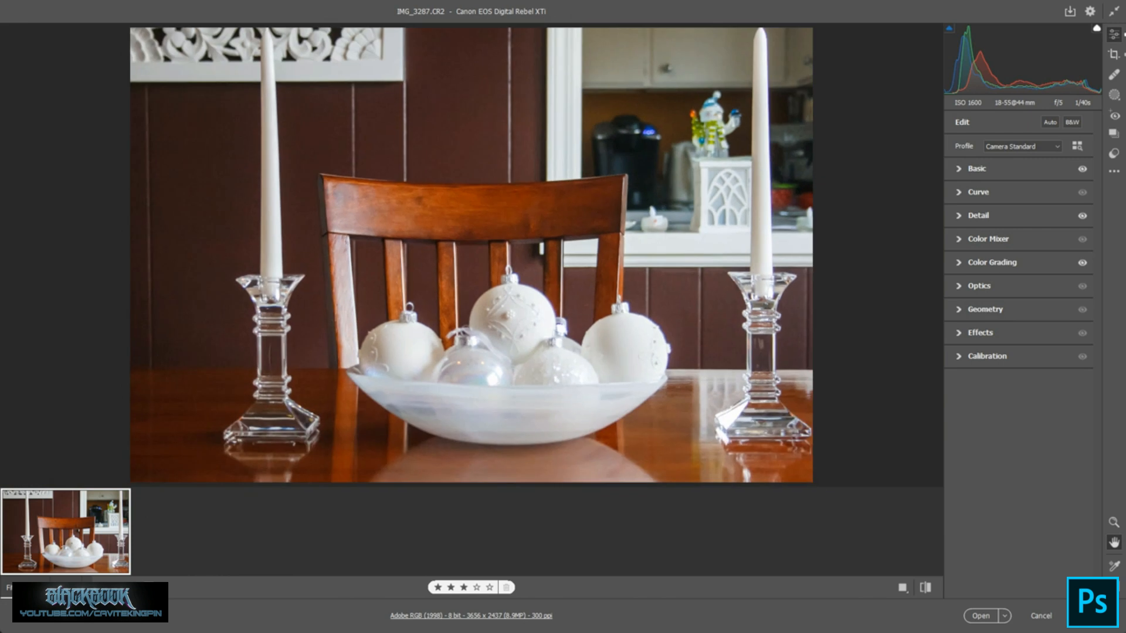
left_click(1113, 522)
Try the star ratings and clear the photo's rating, then mark the photo for deletion and unmark it.
left_click(226, 531)
left_click(437, 587)
left_click(463, 587)
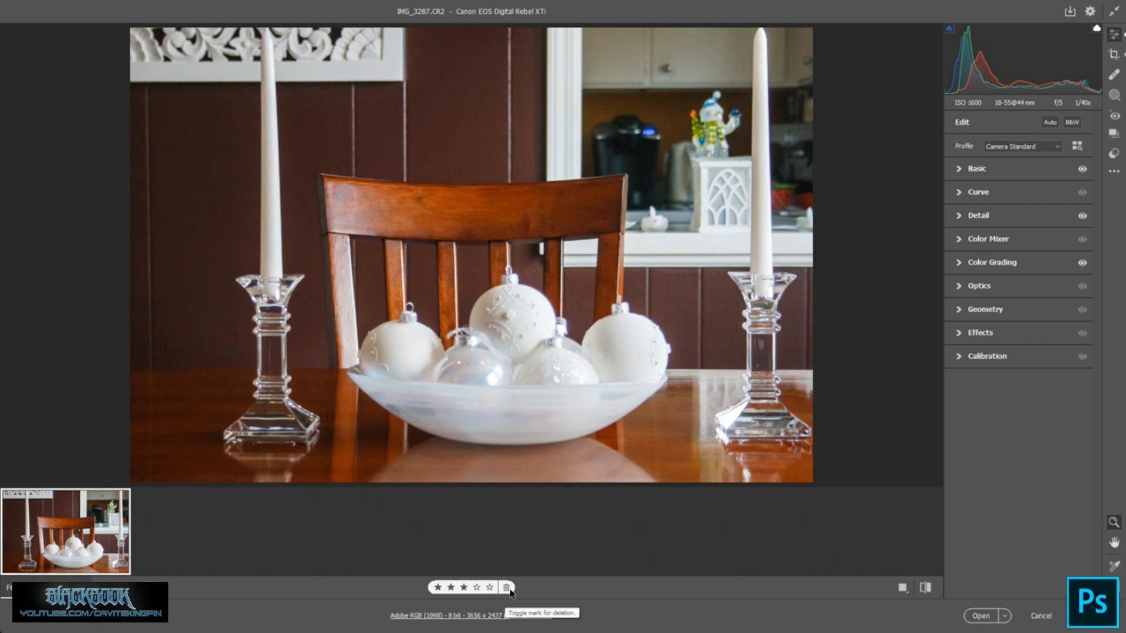
left_click(466, 592)
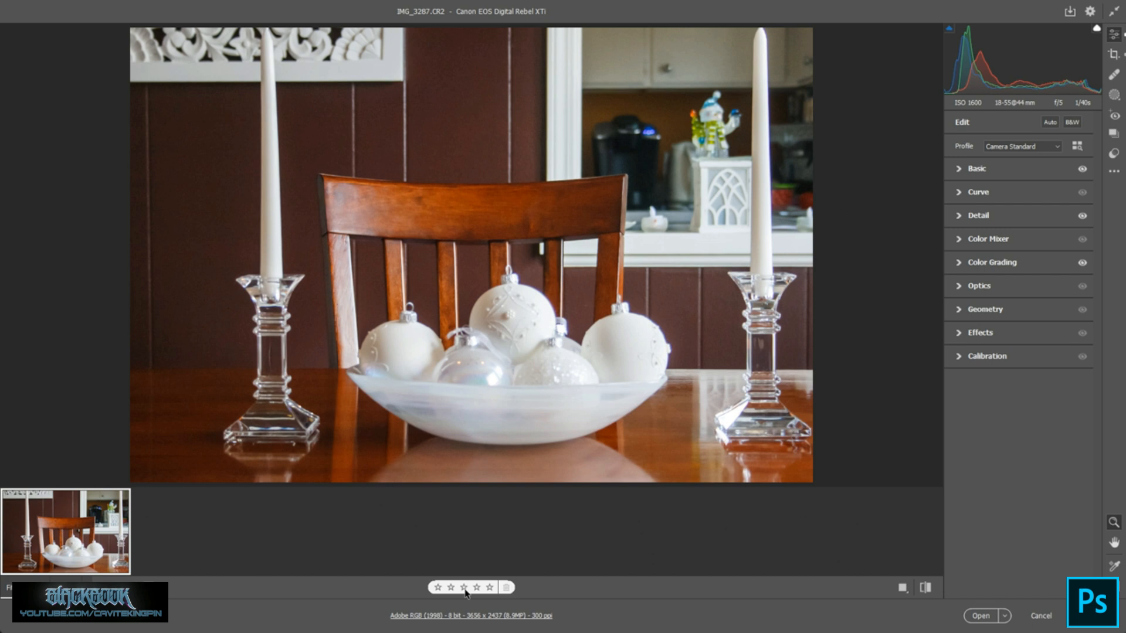
left_click(506, 588)
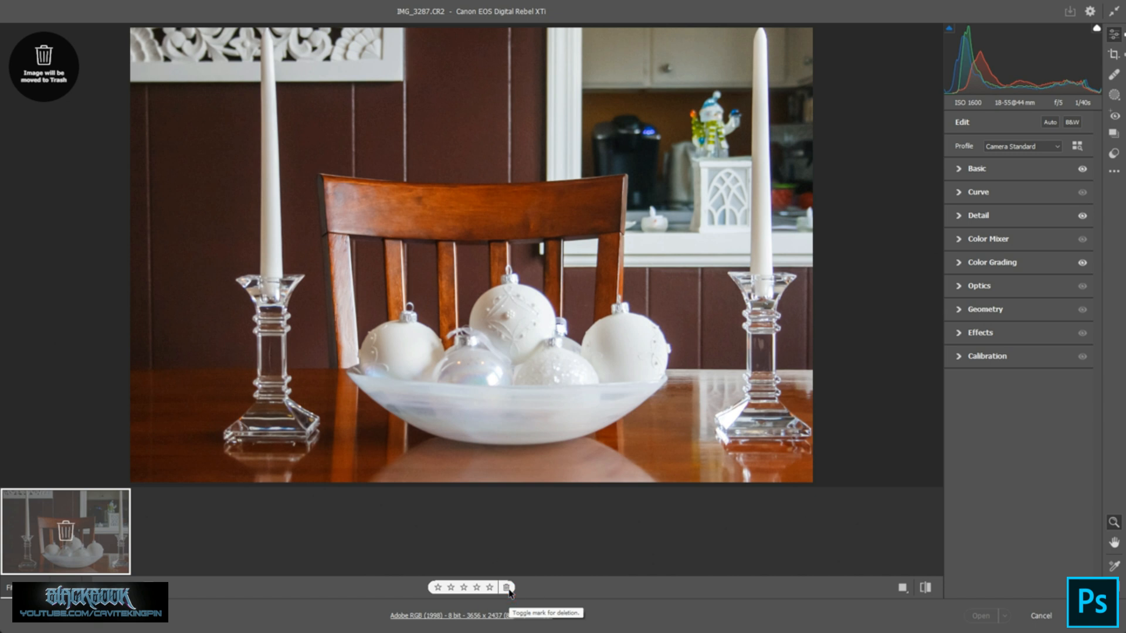
left_click(508, 591)
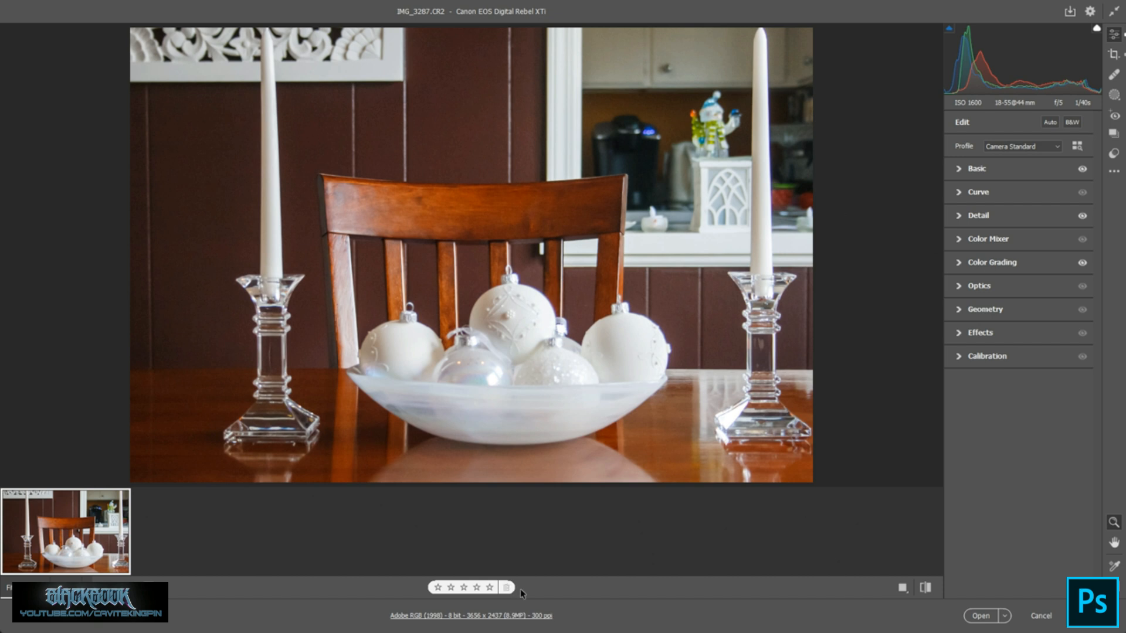
Show the before and after versions of the photo side by side.
left_click(902, 588)
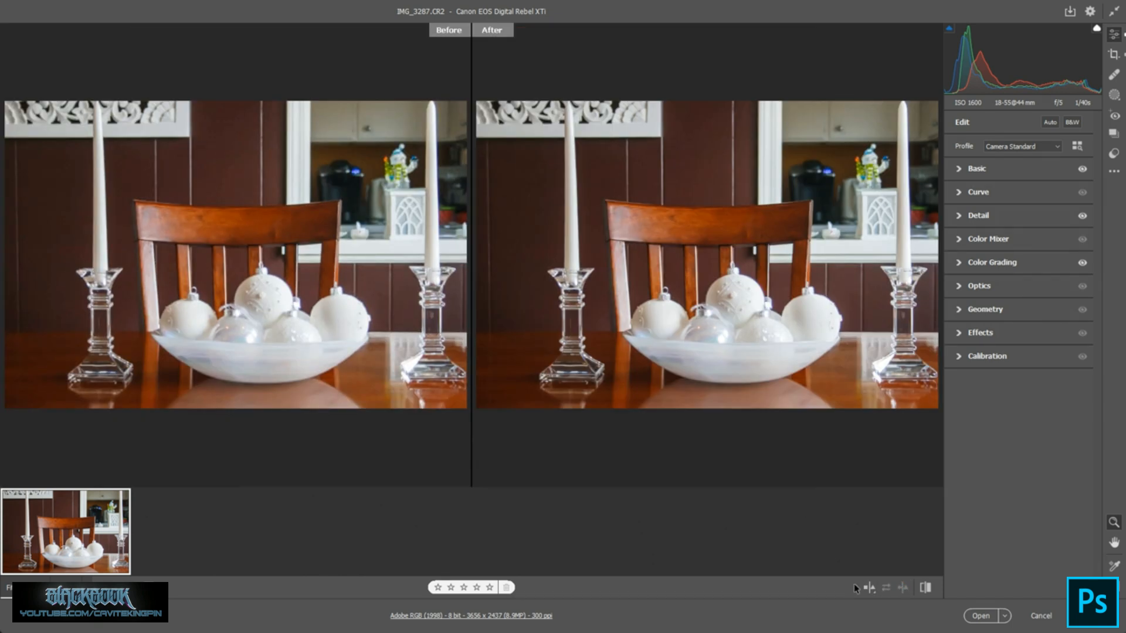
Cycle through the split and top/bottom before/after comparisons, applying Auto adjustments to the photo in between.
left_click(870, 589)
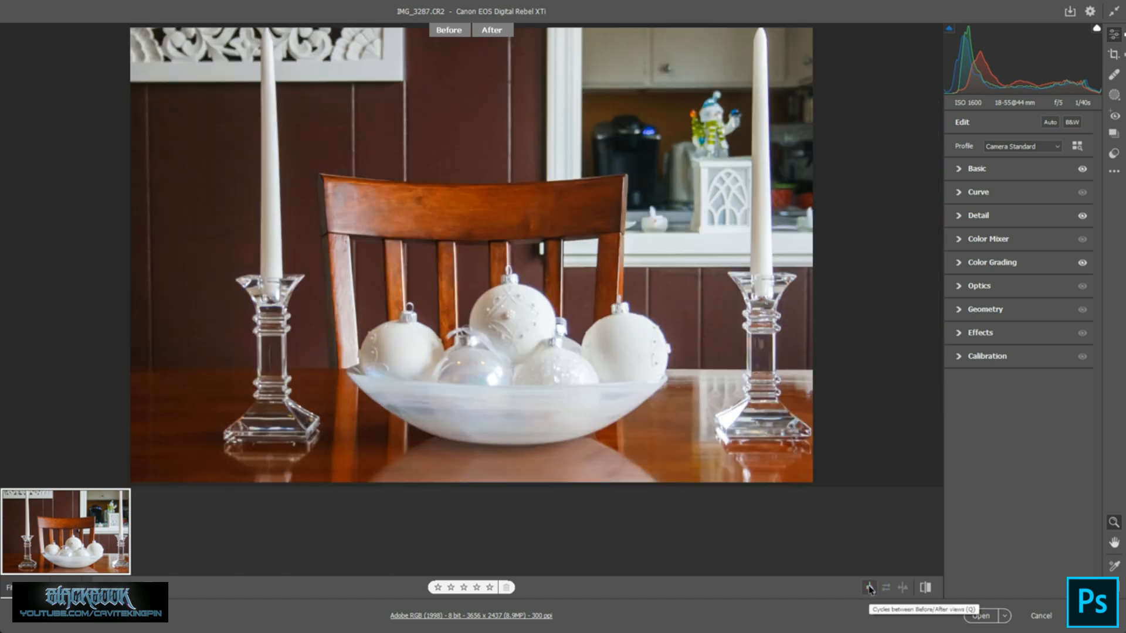
left_click(1047, 123)
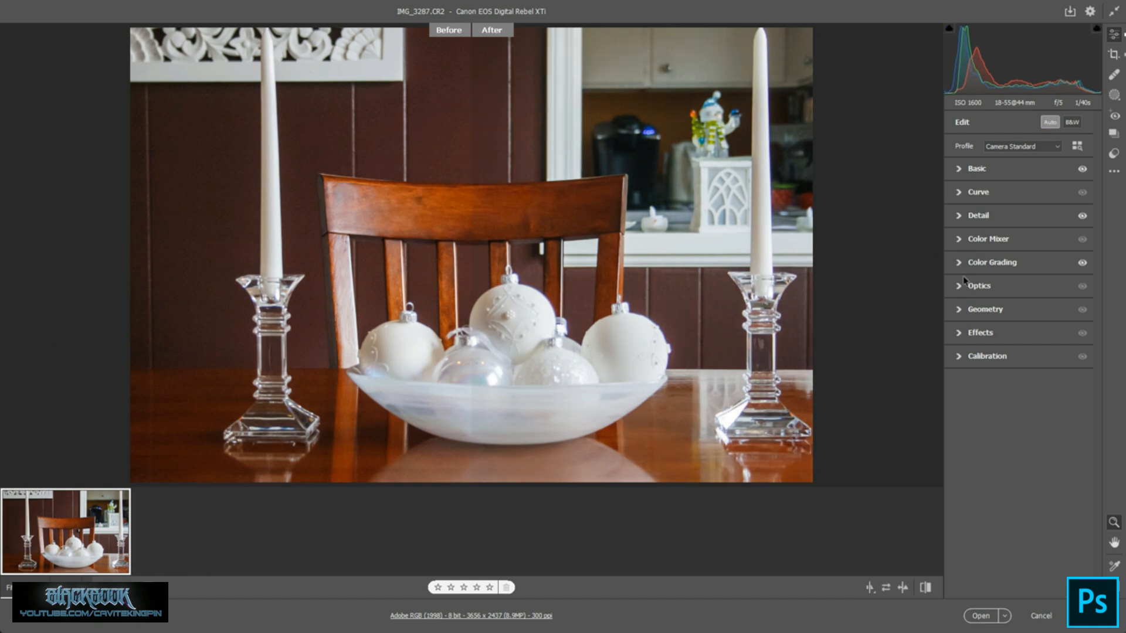
left_click(869, 589)
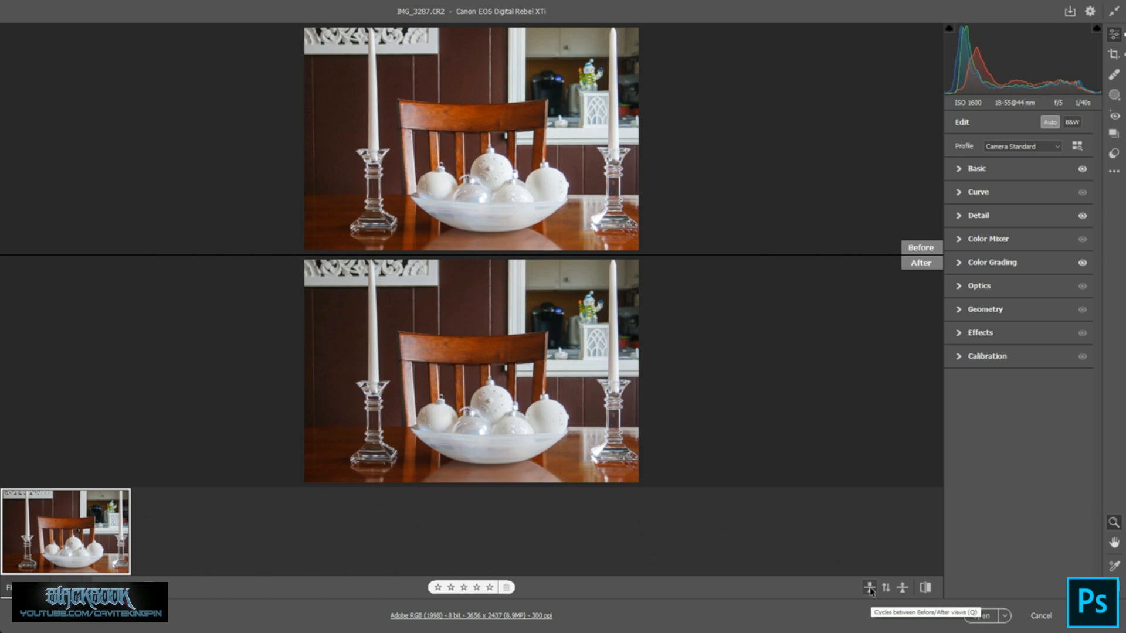
Switch the comparison to Before/After Left/Right and toggle the photo to its default settings and back to the current ones.
right_click(870, 589)
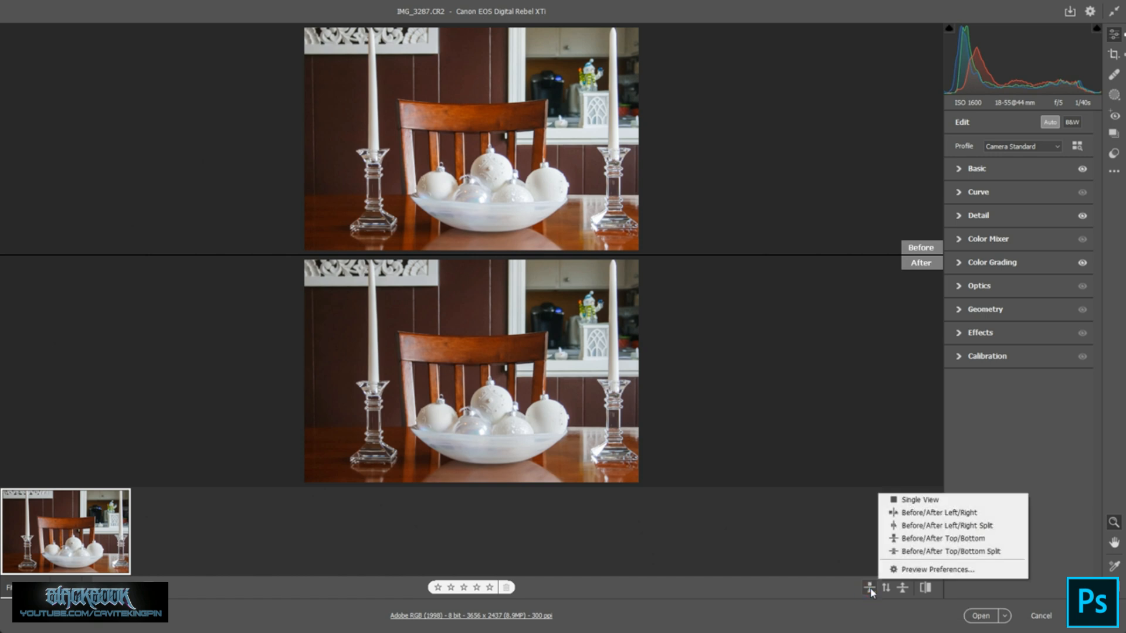
left_click(926, 514)
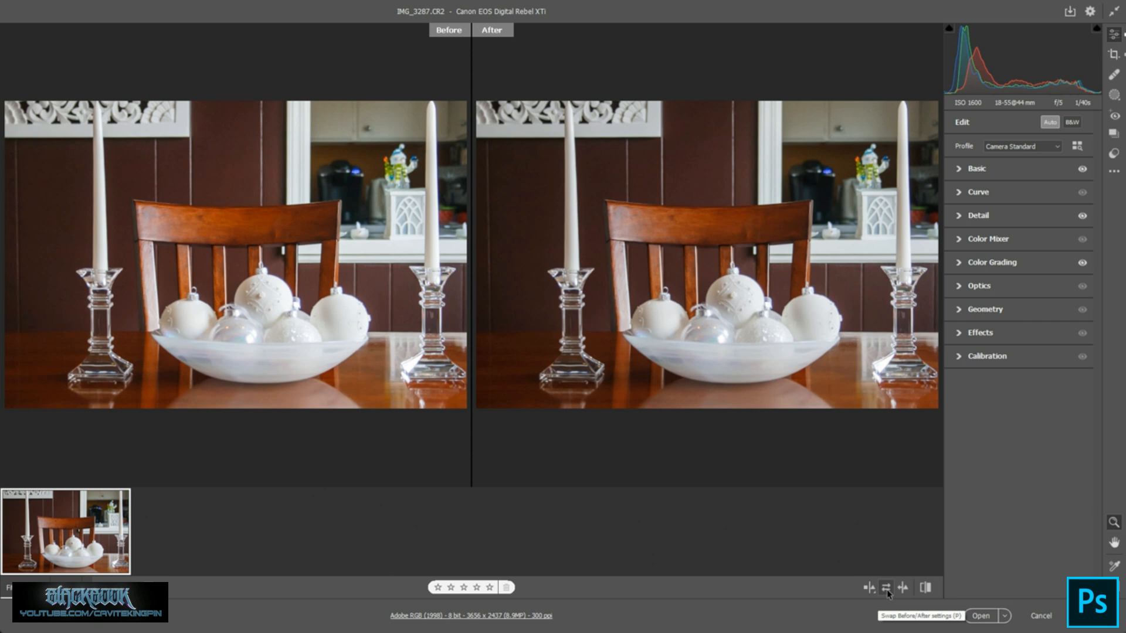
left_click(923, 591)
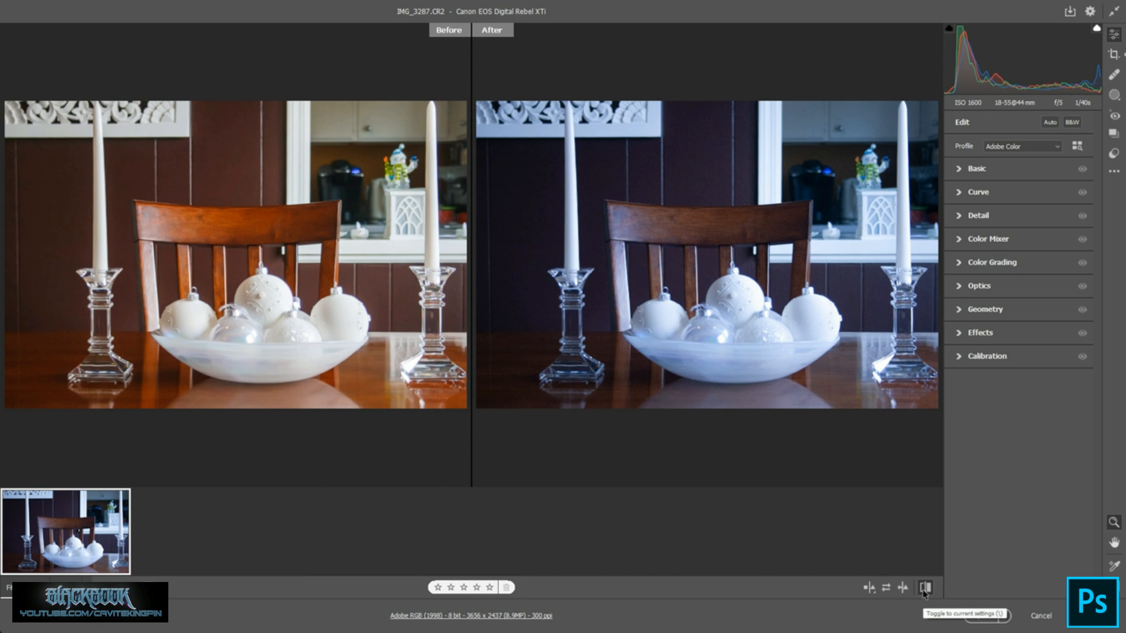
left_click(923, 591)
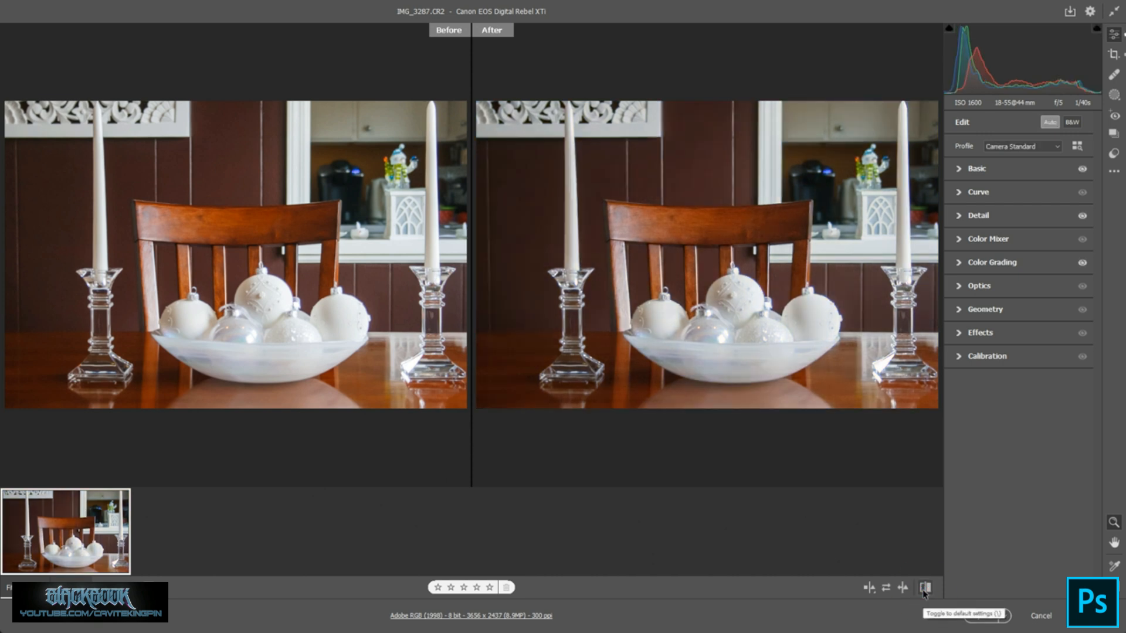
Return to Single View and revert the photo's Auto adjustments.
left_click(868, 587)
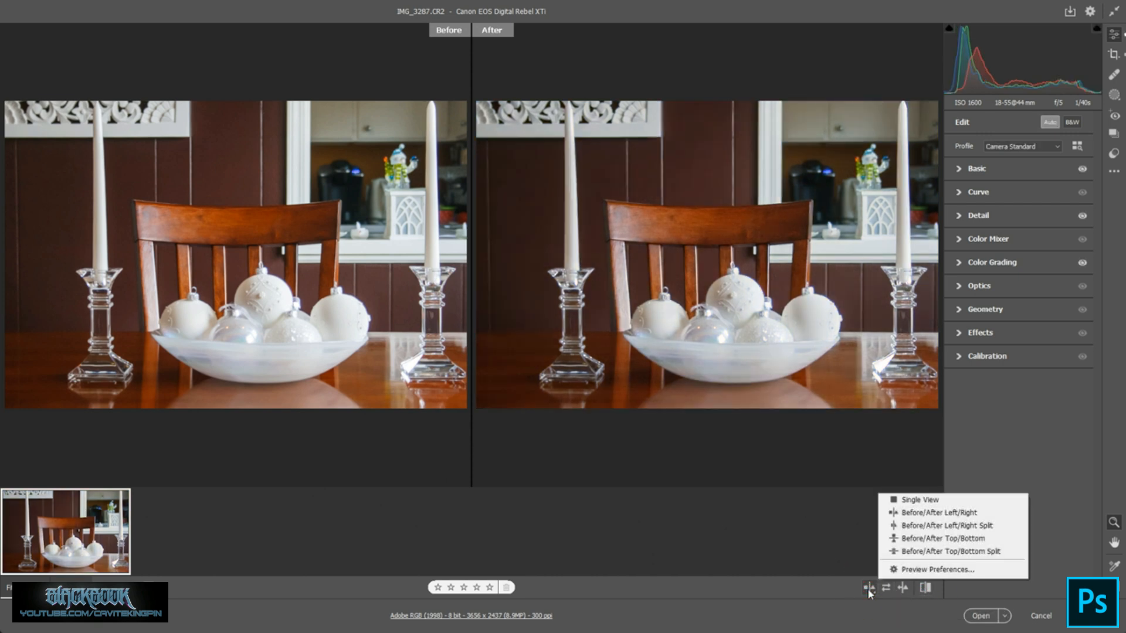
left_click(902, 500)
left_click(1114, 172)
left_click(1020, 188)
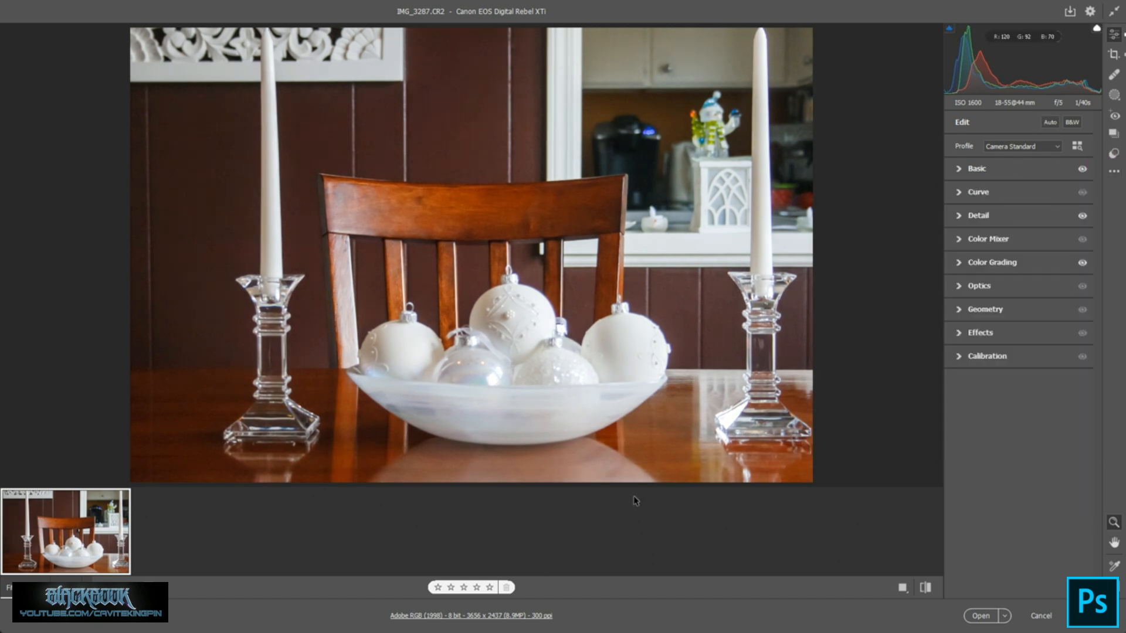
Review the presets in the Workflow preferences, try Resize to Fit on and off, and leave without saving.
left_click(501, 617)
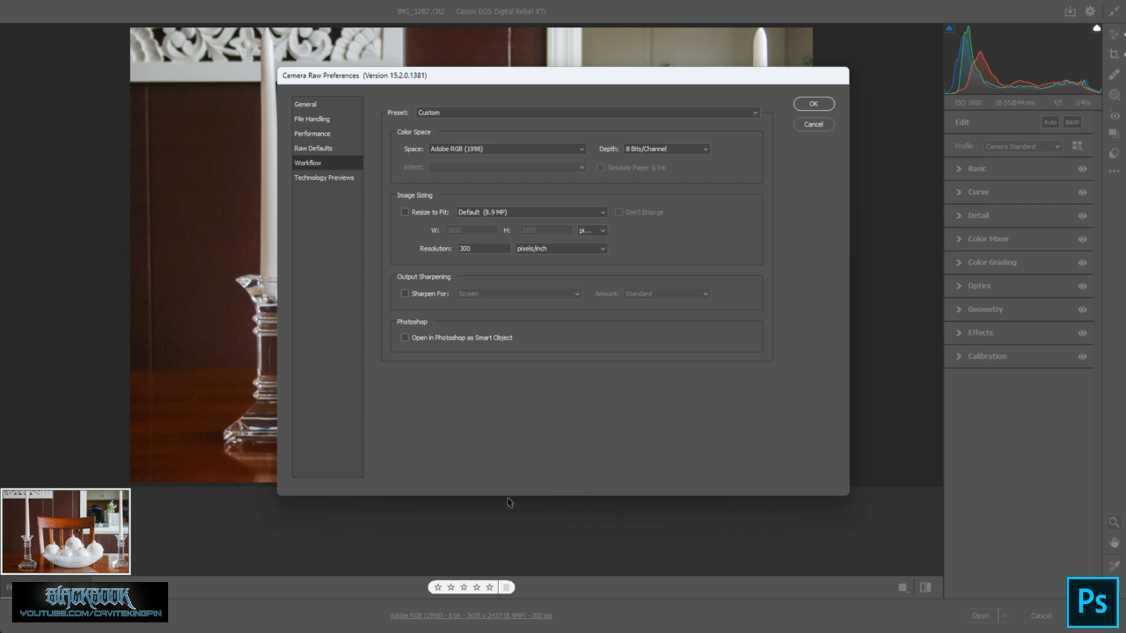
left_click(457, 117)
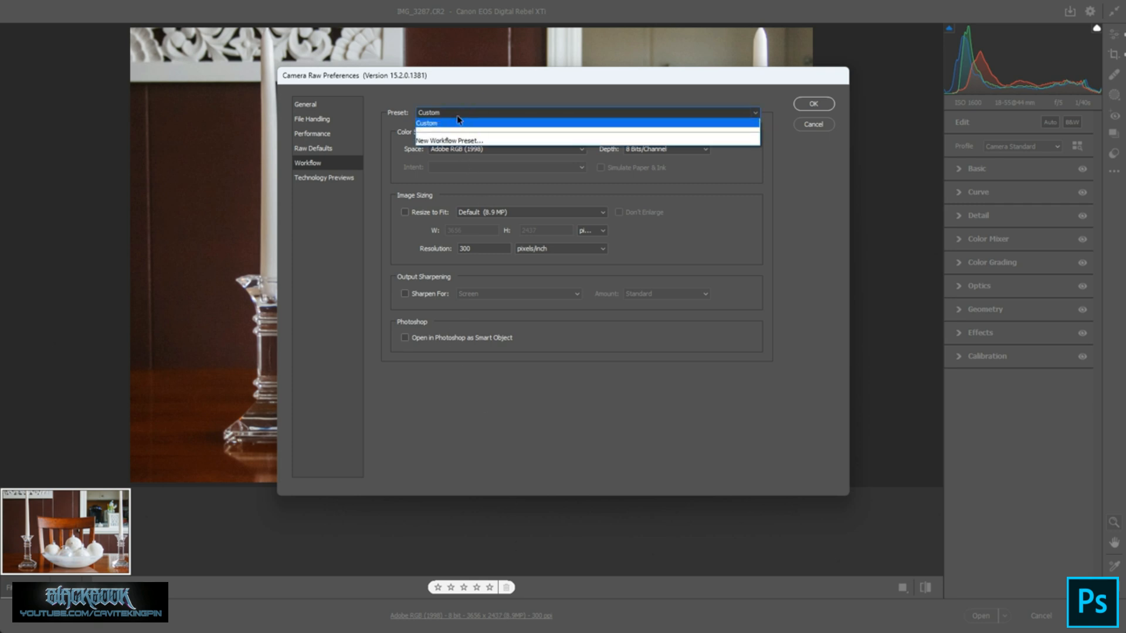
left_click(390, 146)
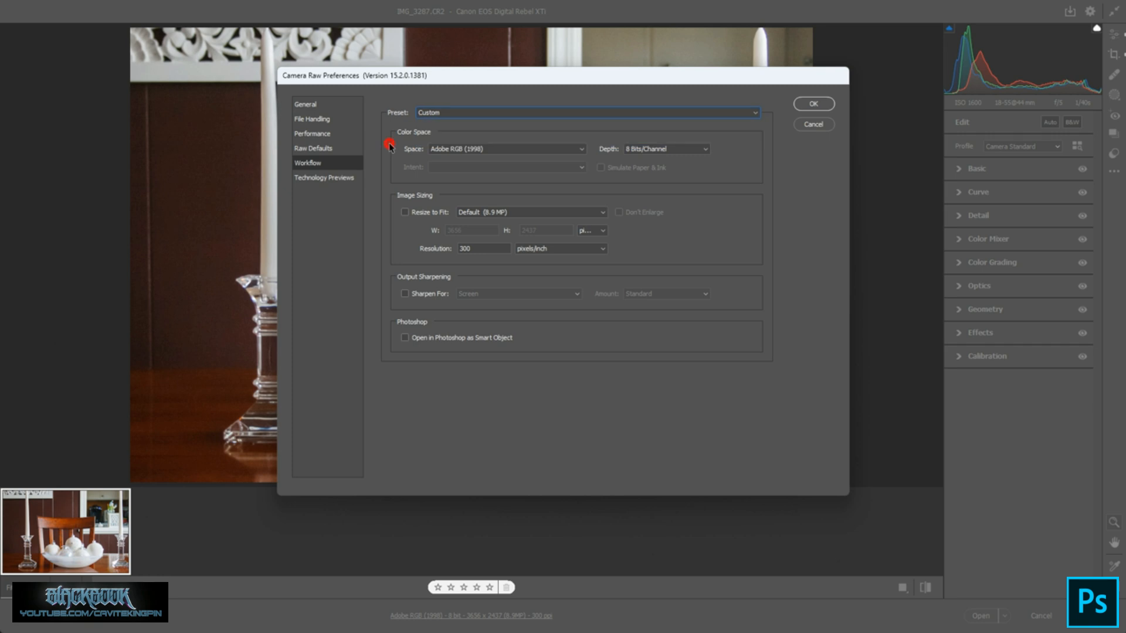
left_click(404, 212)
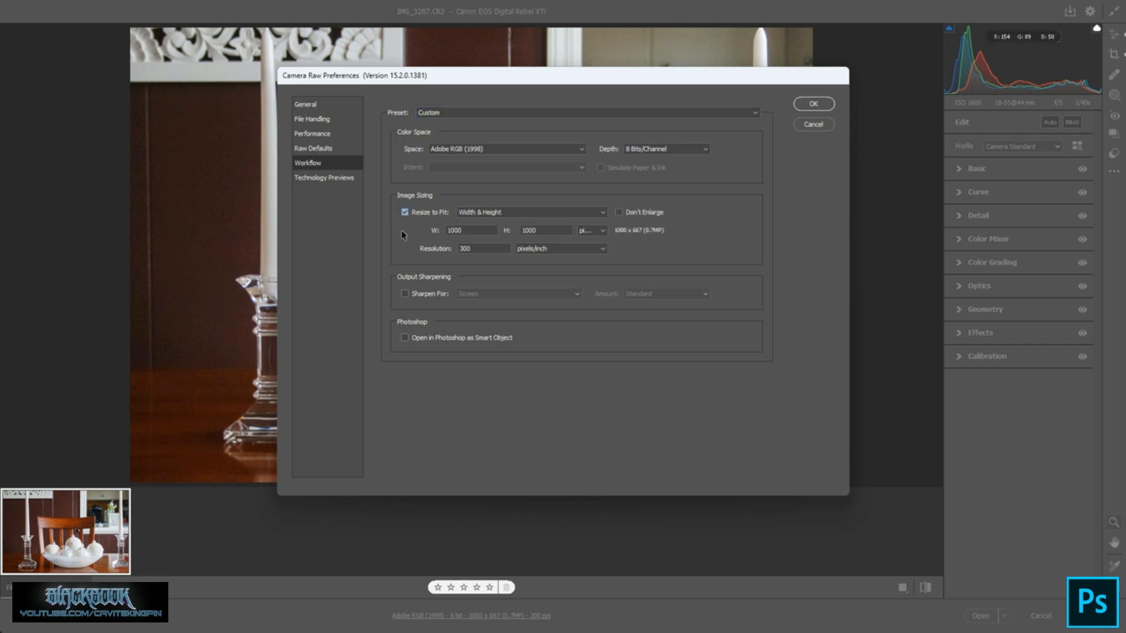
left_click(405, 212)
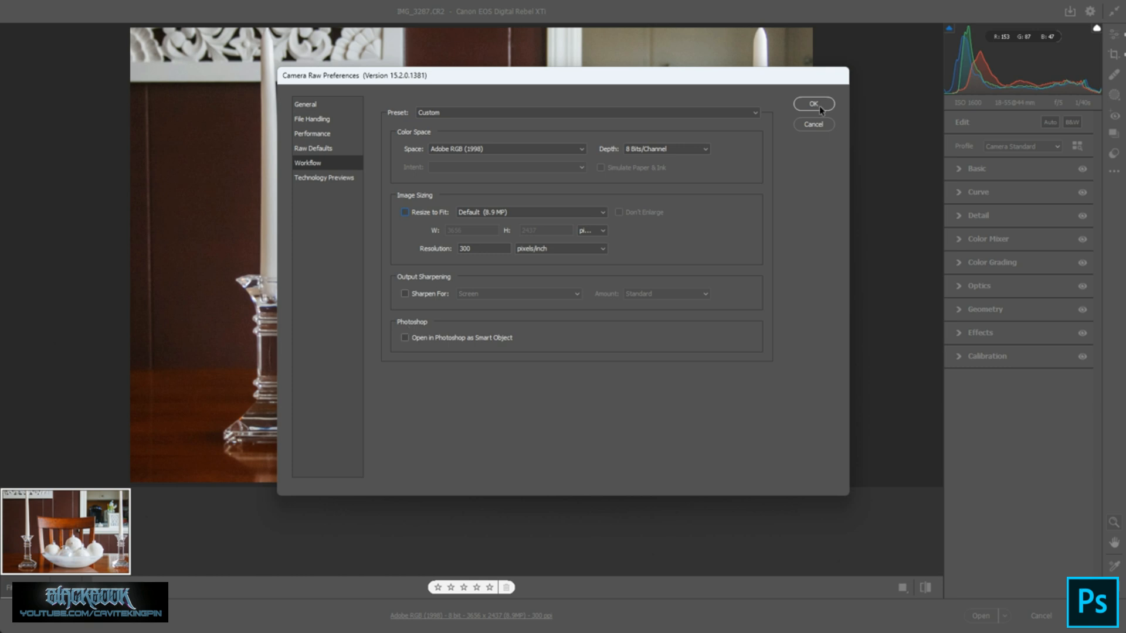
left_click(819, 125)
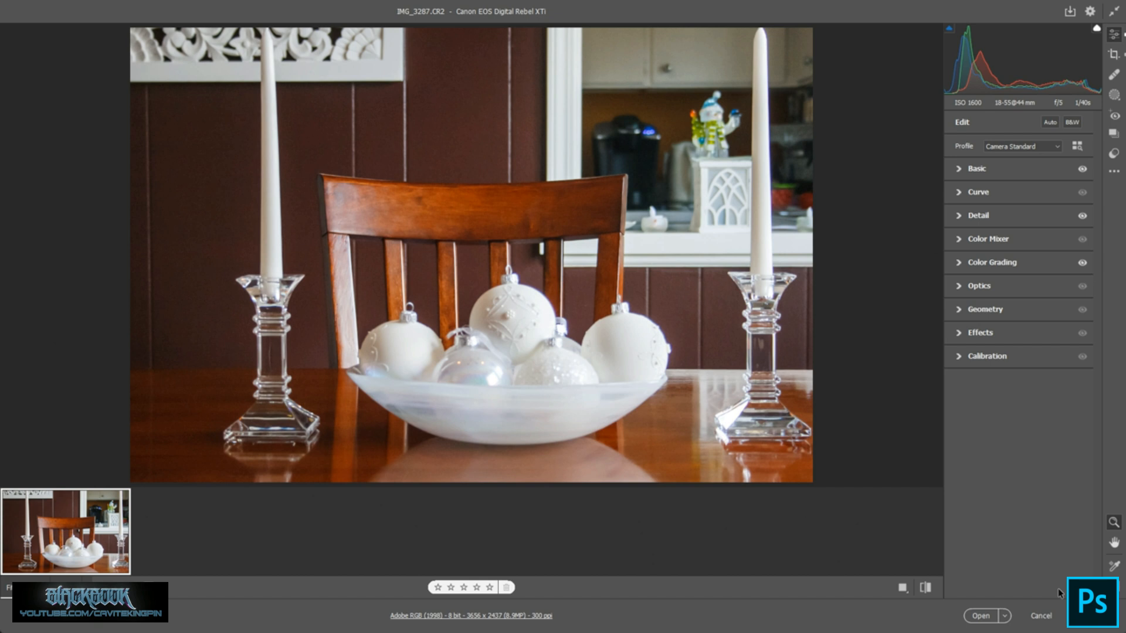
Reveal the alternate Open Copy and Reset commands, then reset the photo to its state on opening.
key("alt")
key("alt")
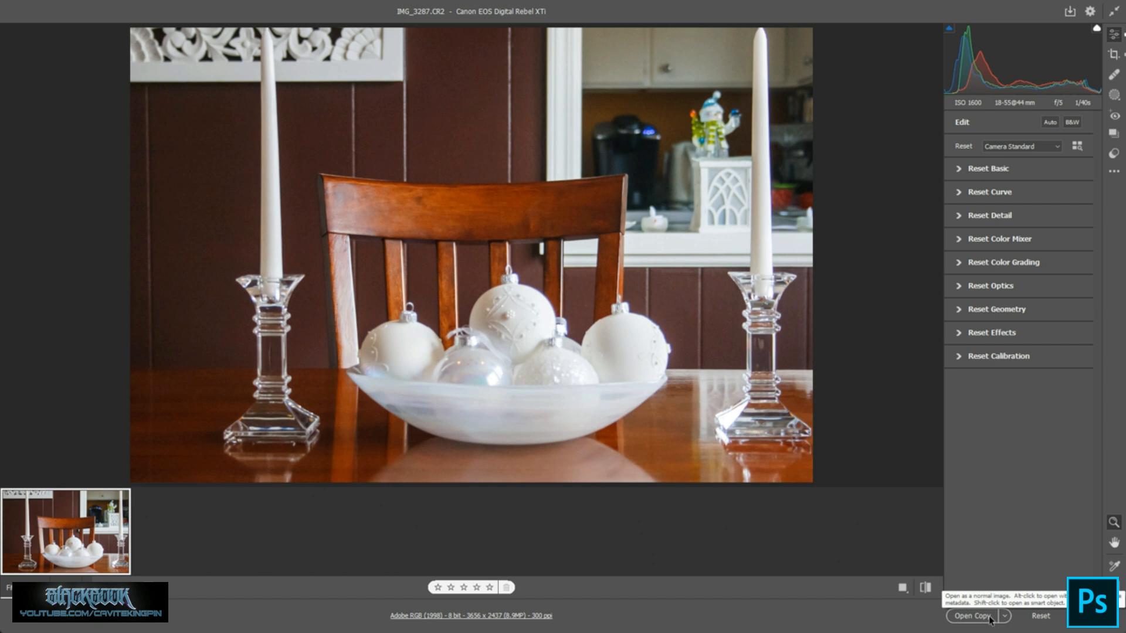
key("alt")
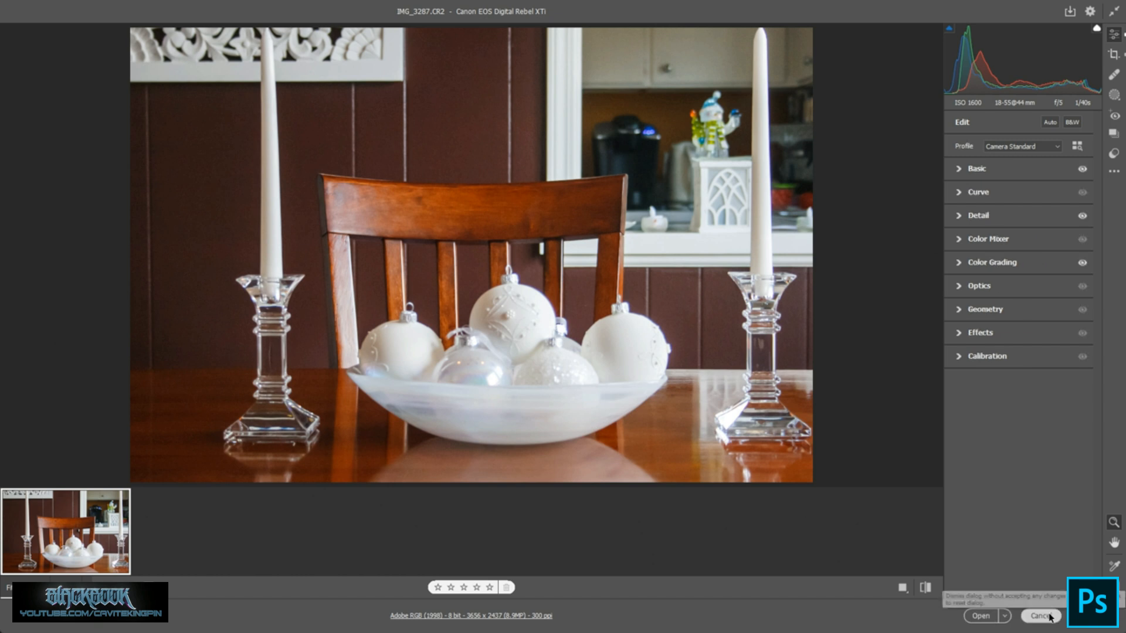
left_click(1041, 615)
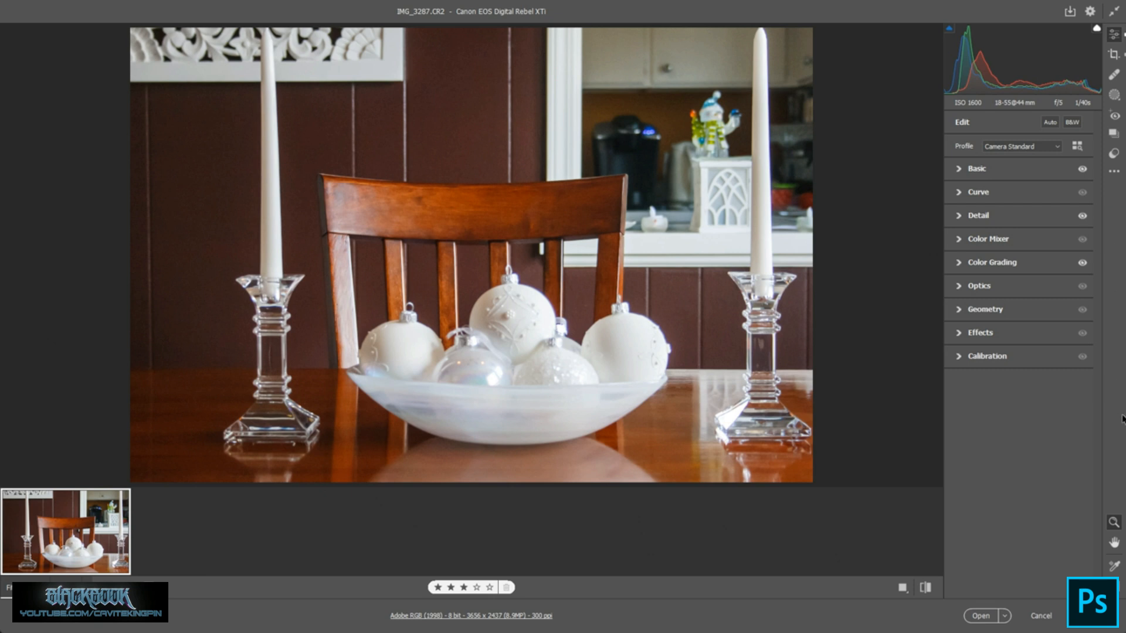
Expand the Basic section of the Edit settings to view its sliders, then collapse it.
left_click(1113, 497)
left_click(1111, 37)
left_click(977, 169)
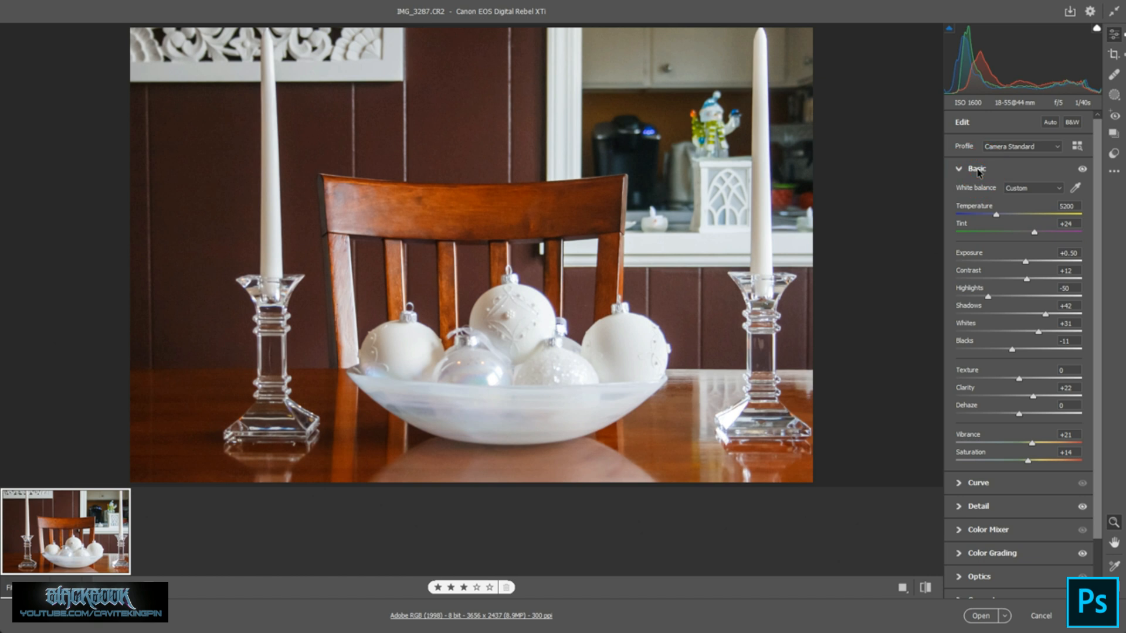
left_click(977, 170)
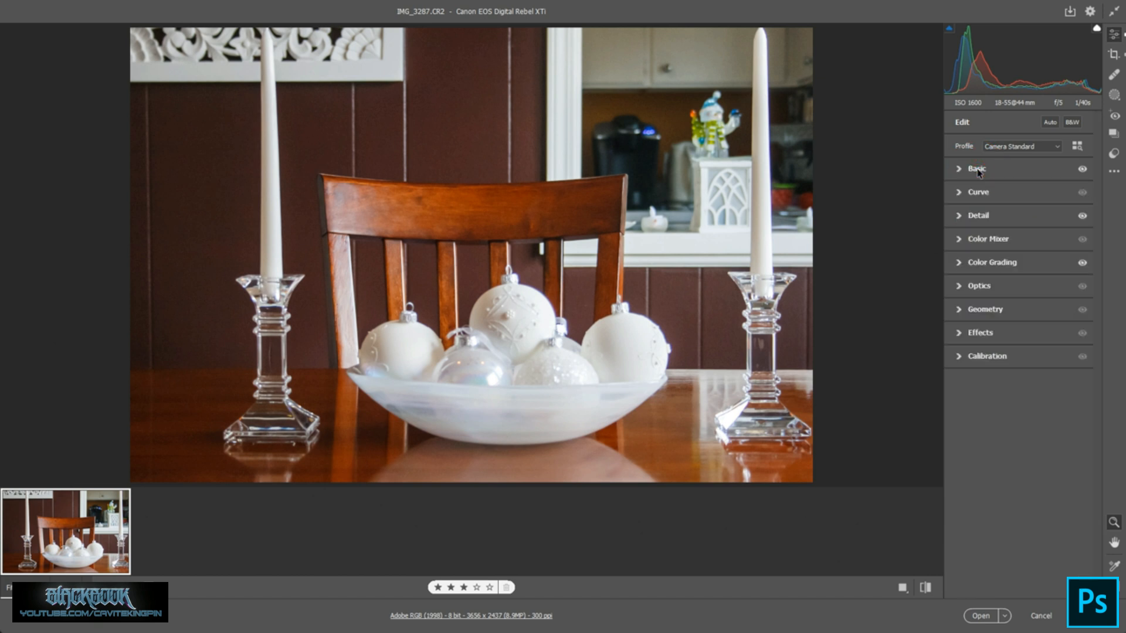
left_click(1113, 39)
Switch between the Zoom and Hand tools, then zoom in on the ornaments and back out to the whole photo.
left_click(1113, 522)
left_click(1112, 543)
left_click(1113, 523)
left_click(511, 316)
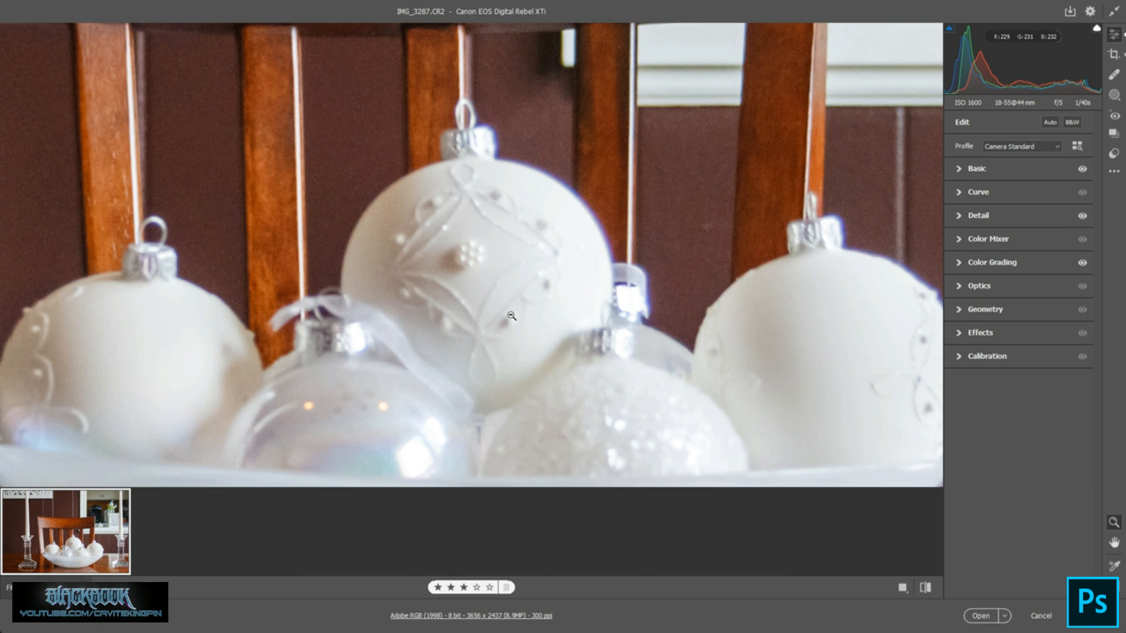
left_click(469, 268, "alt")
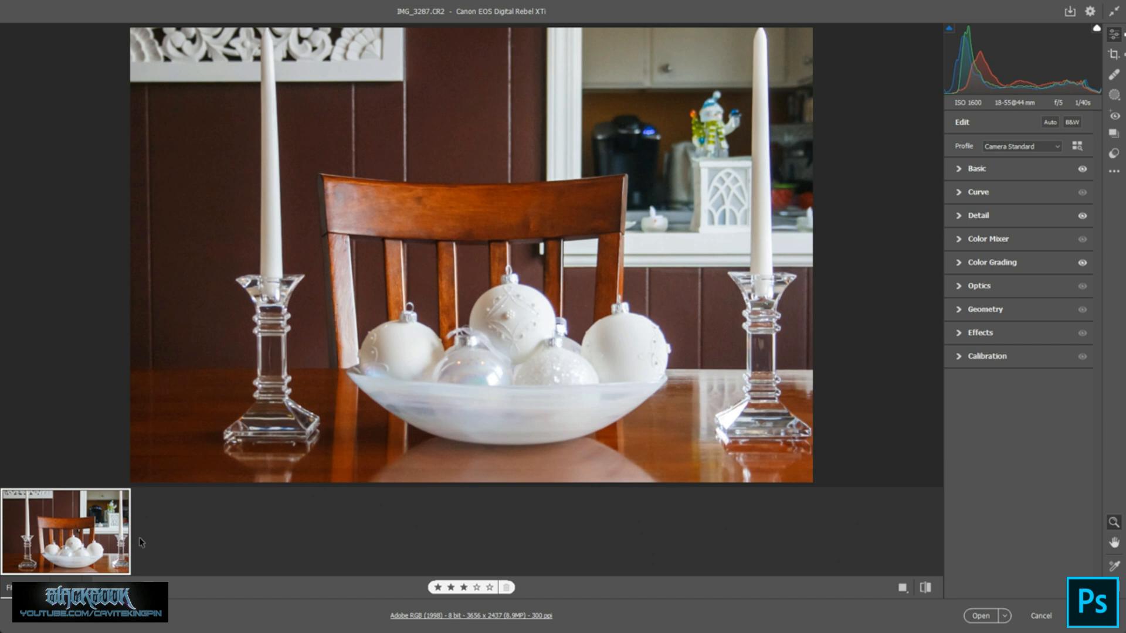
View the photo at 100%, then fit it in the view.
left_click(35, 586)
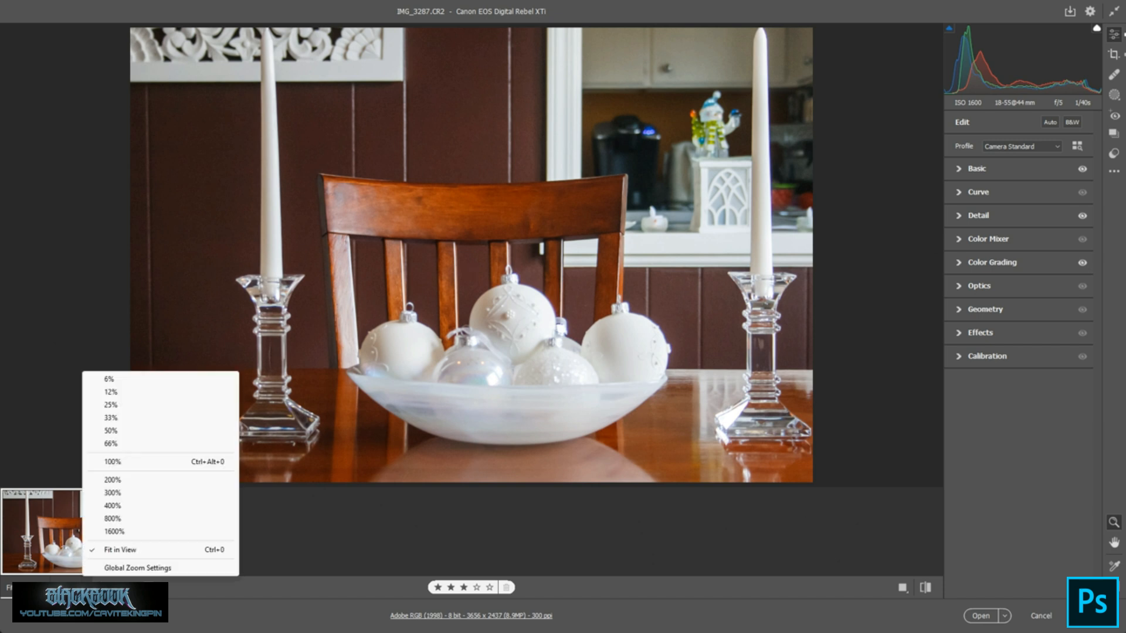
left_click(134, 463)
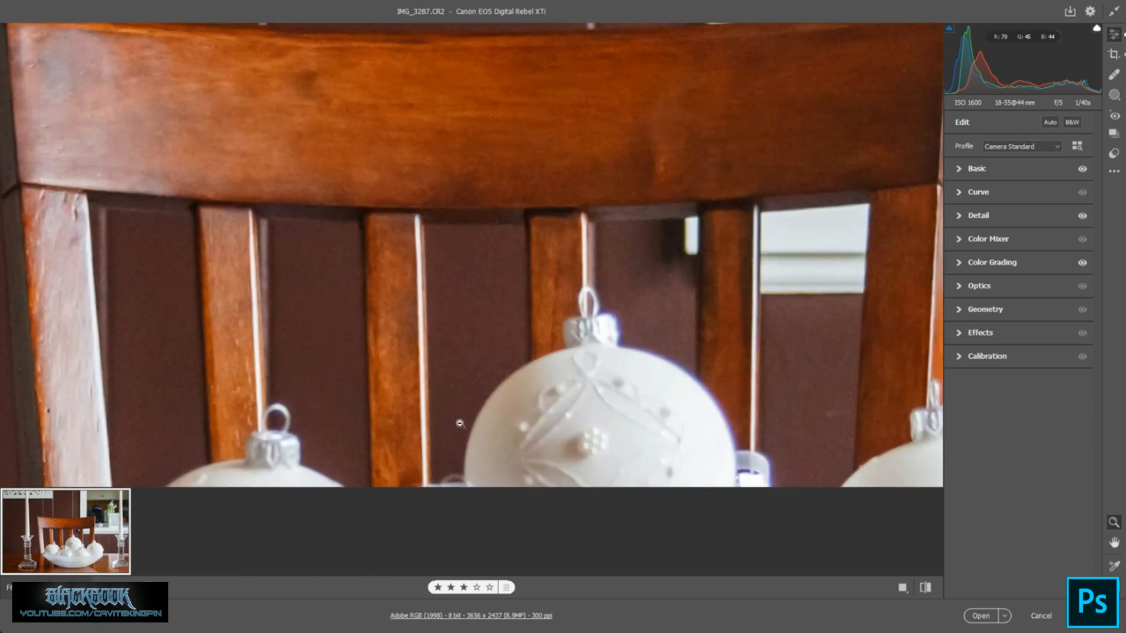
key("ctrl+0")
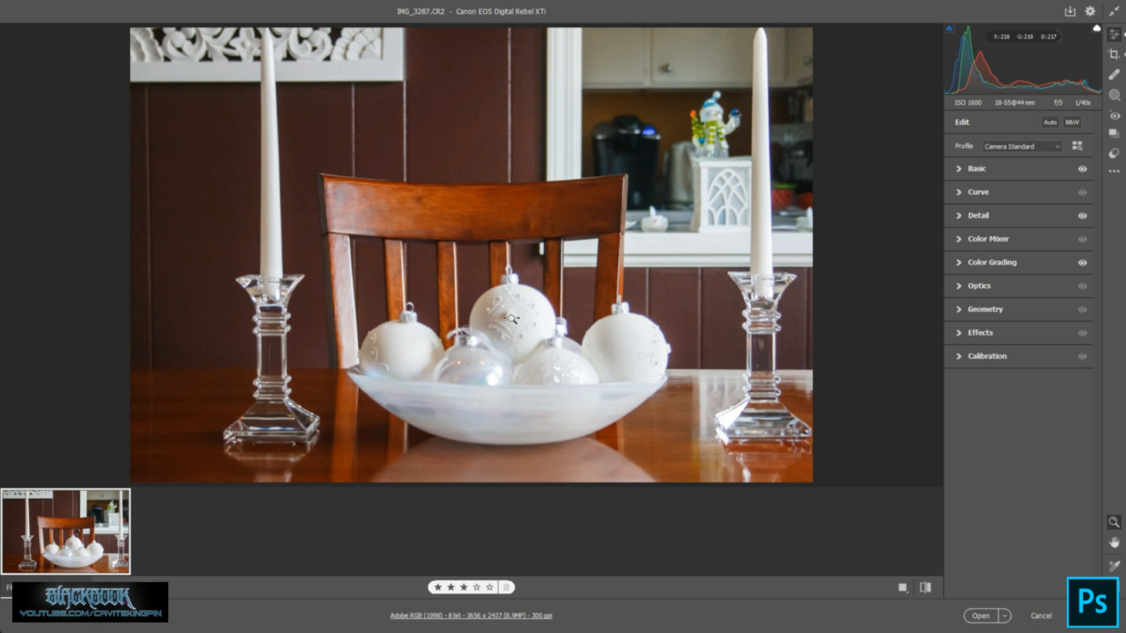
Scrub with the Zoom tool to reduce the photo, then magnify the pearls on the middle ornament down to pixel level.
left_click_drag(511, 319, 469, 319)
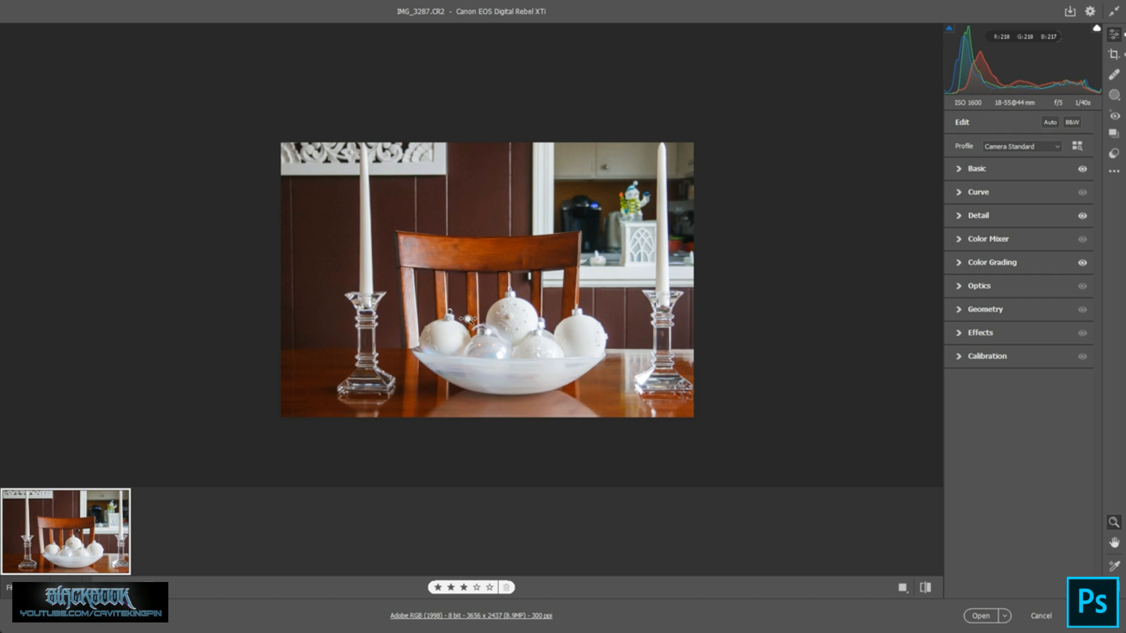
left_click_drag(469, 320, 585, 329)
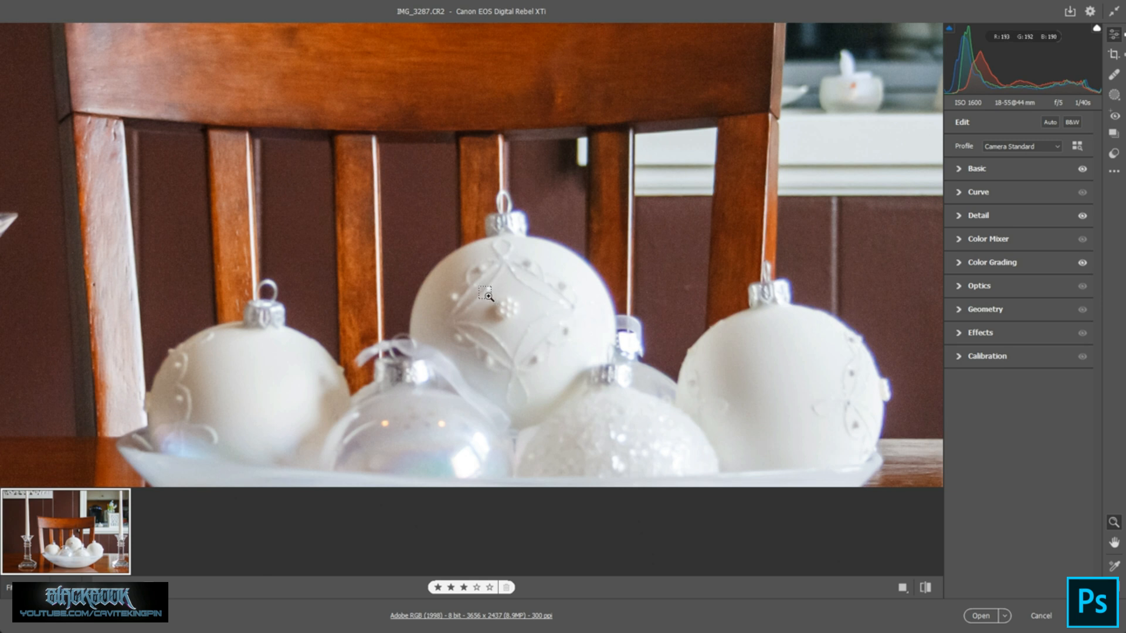
left_click_drag(489, 296, 529, 326)
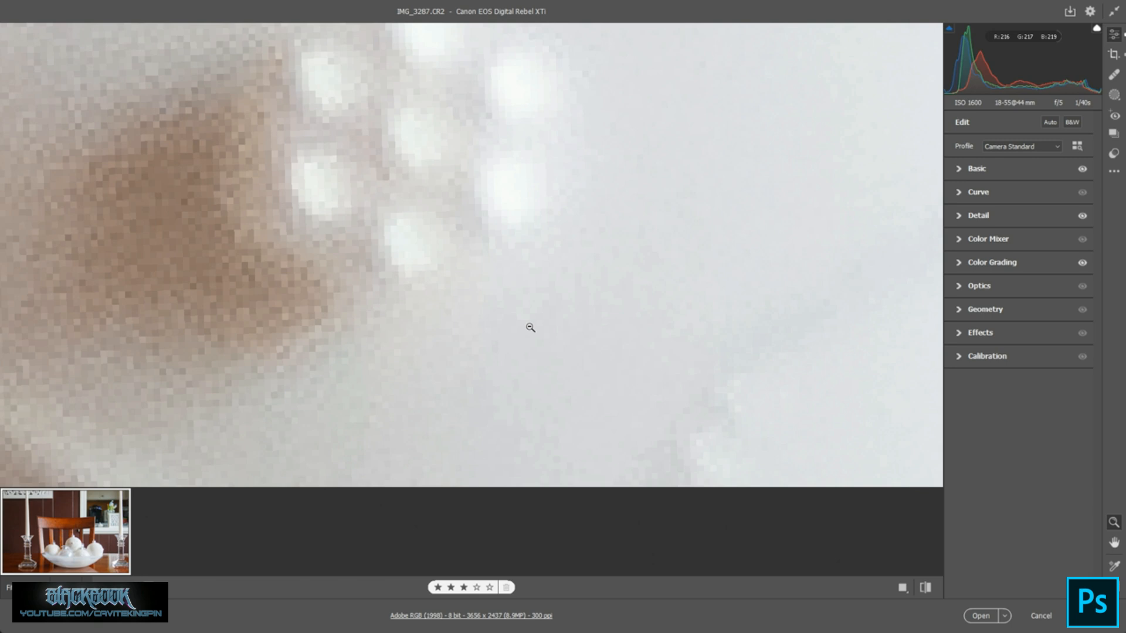
Pan across the magnified pearls while alternating between the Hand and Zoom tools, and zoom out to the whole photo.
key("h")
left_click_drag(459, 233, 550, 378)
key("z")
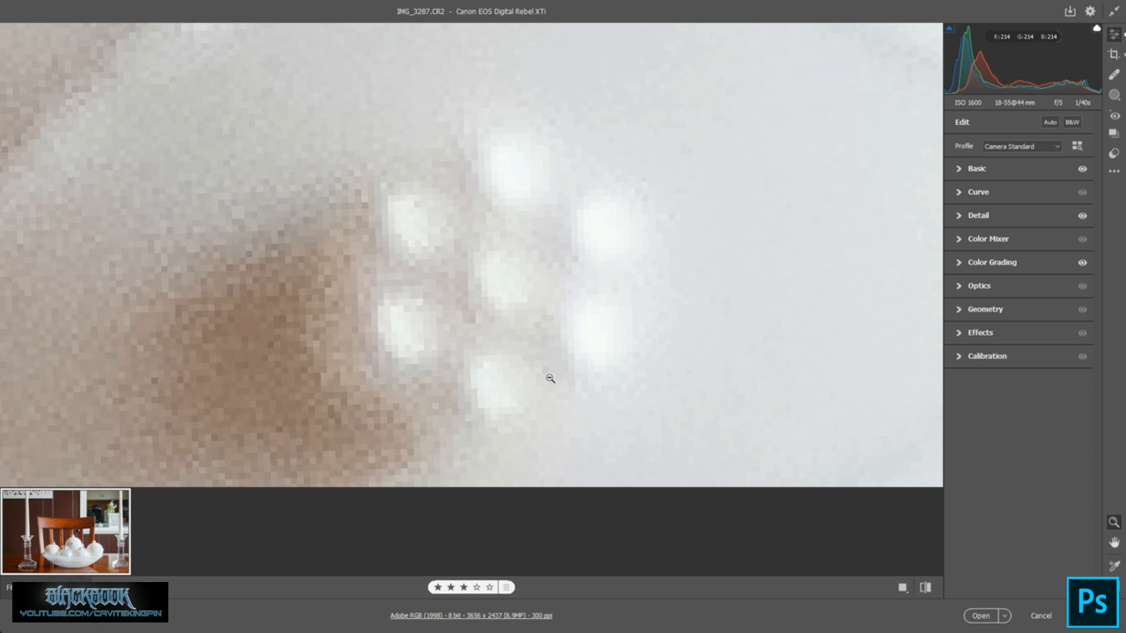
key("shift")
left_click_drag(513, 218, 557, 240)
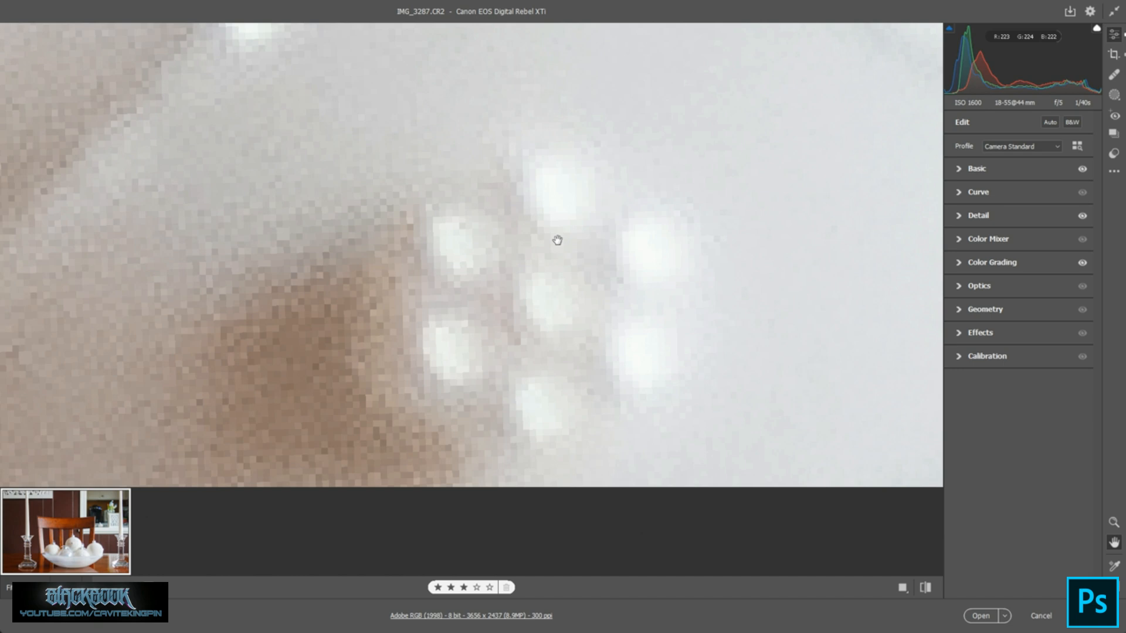
key("z")
left_click(507, 241, "alt")
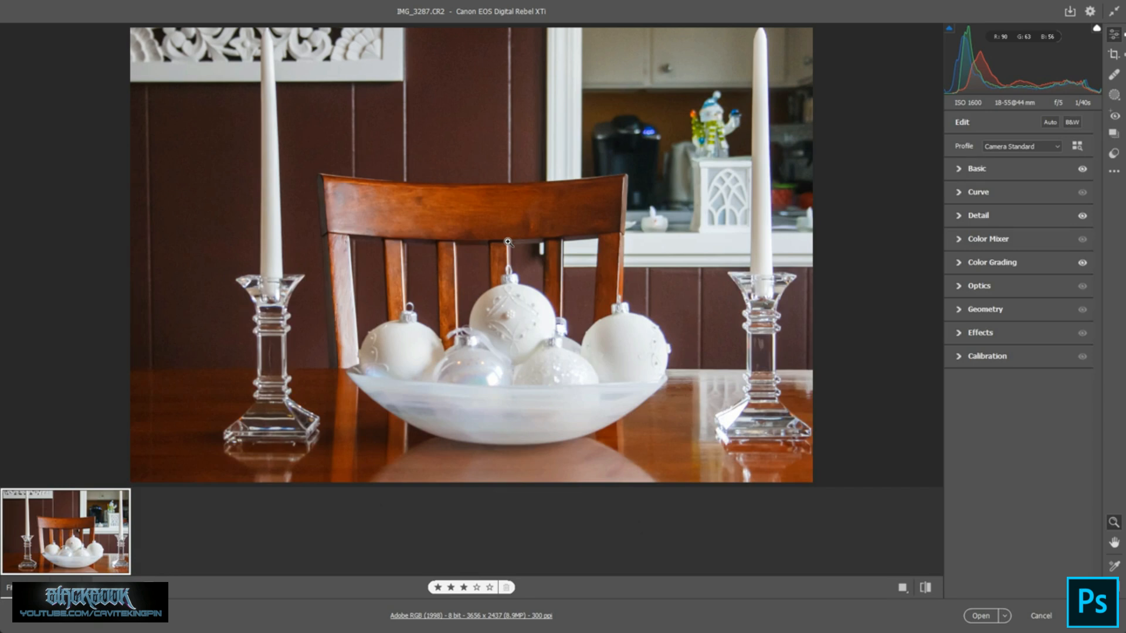
key("h")
key("shift")
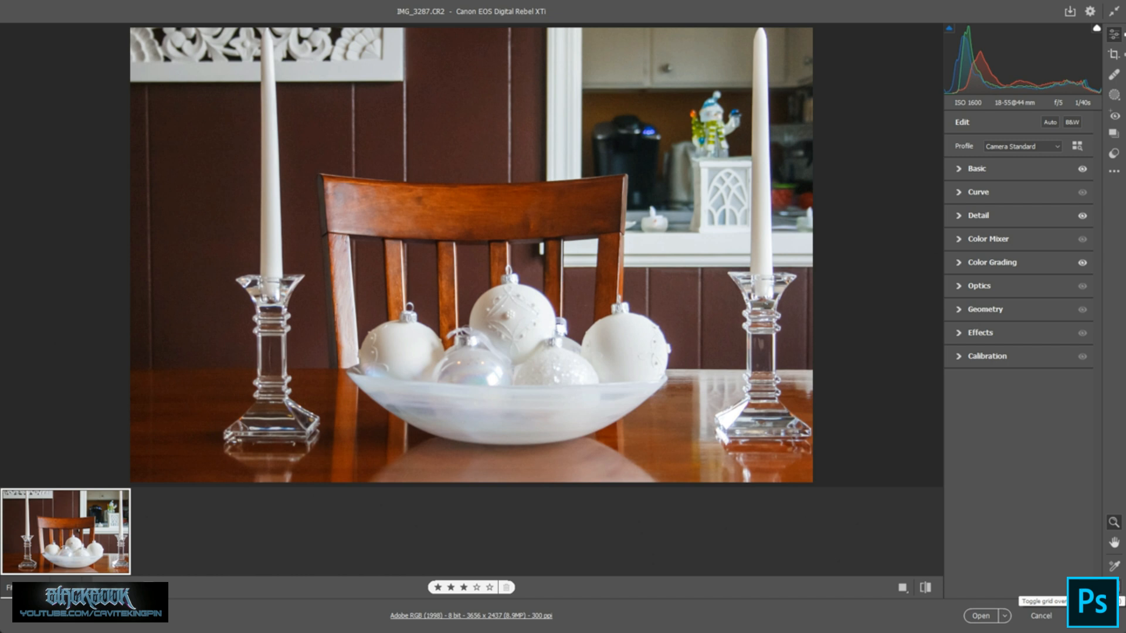
Place color samplers on the left white ornament and on the dark coffee maker in the background.
left_click(1117, 572)
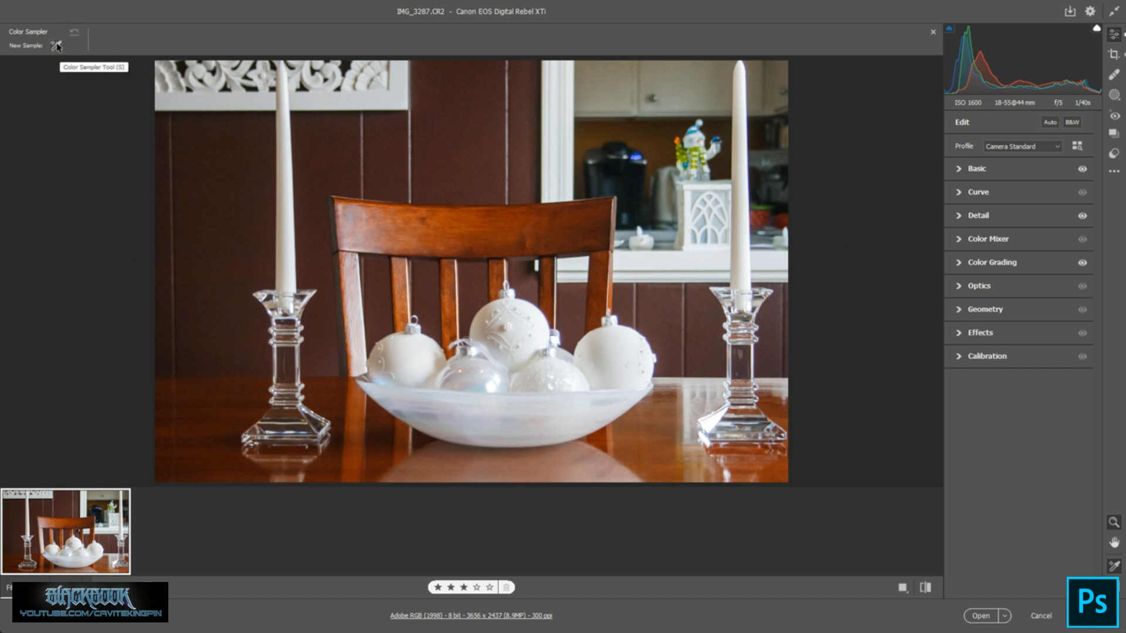
left_click(56, 46)
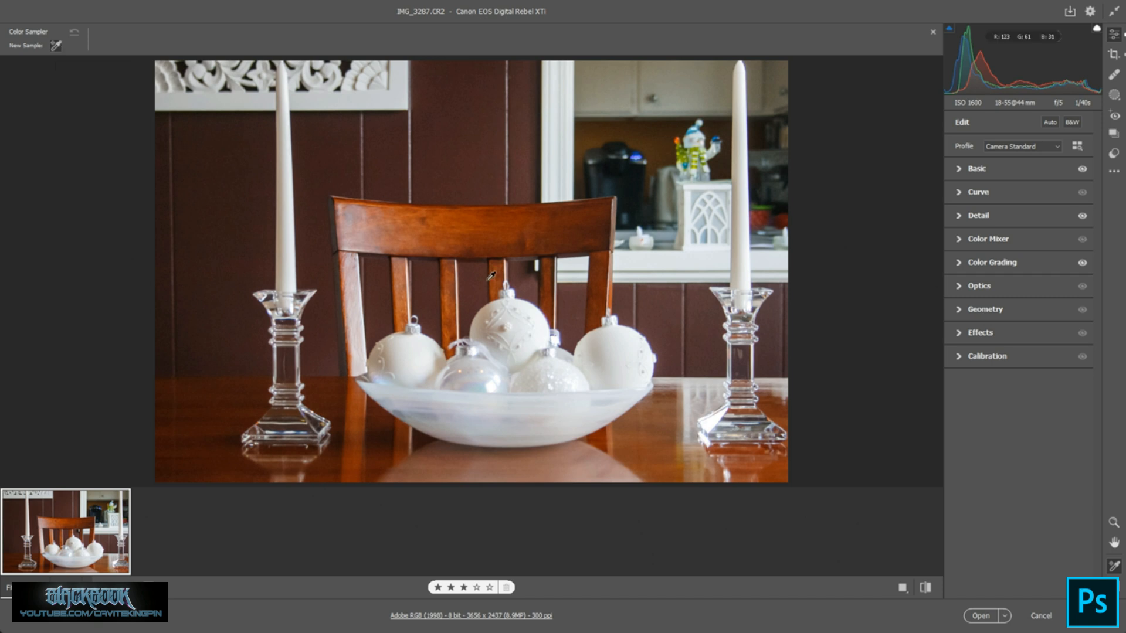
left_click(418, 352)
left_click(622, 179)
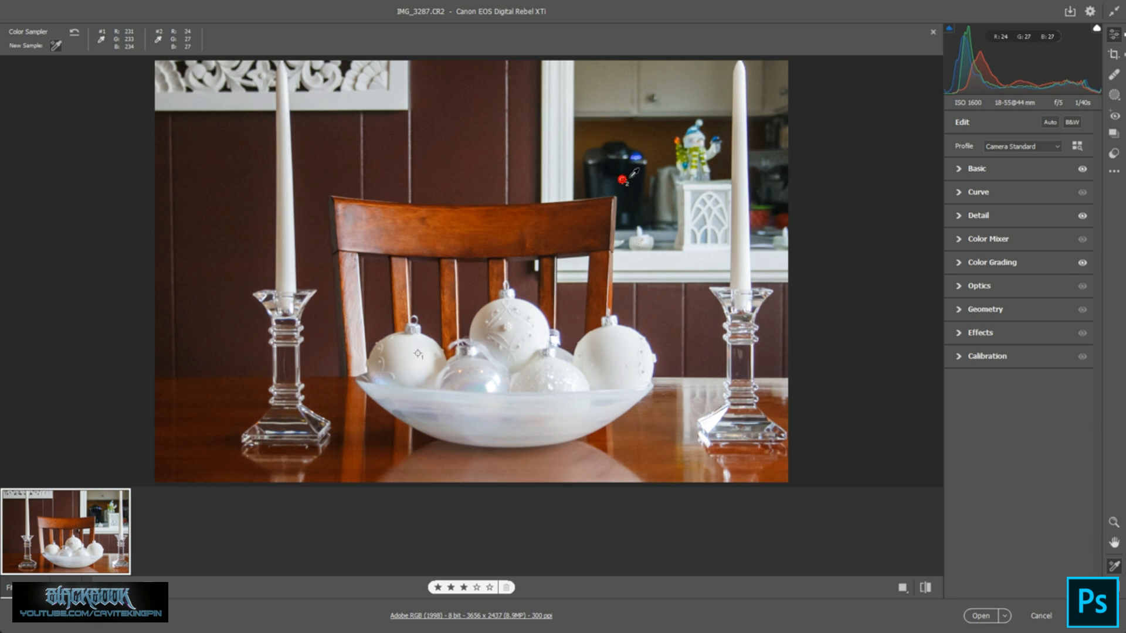
Add a color sampler on the snowman figurine and move the coffee maker's sampler onto the dark red wall above the chair.
left_click(693, 136)
left_click_drag(623, 180, 457, 142)
Delete the color sampler on the wall, clear all remaining samplers, and leave the Color Sampler tool.
key("alt")
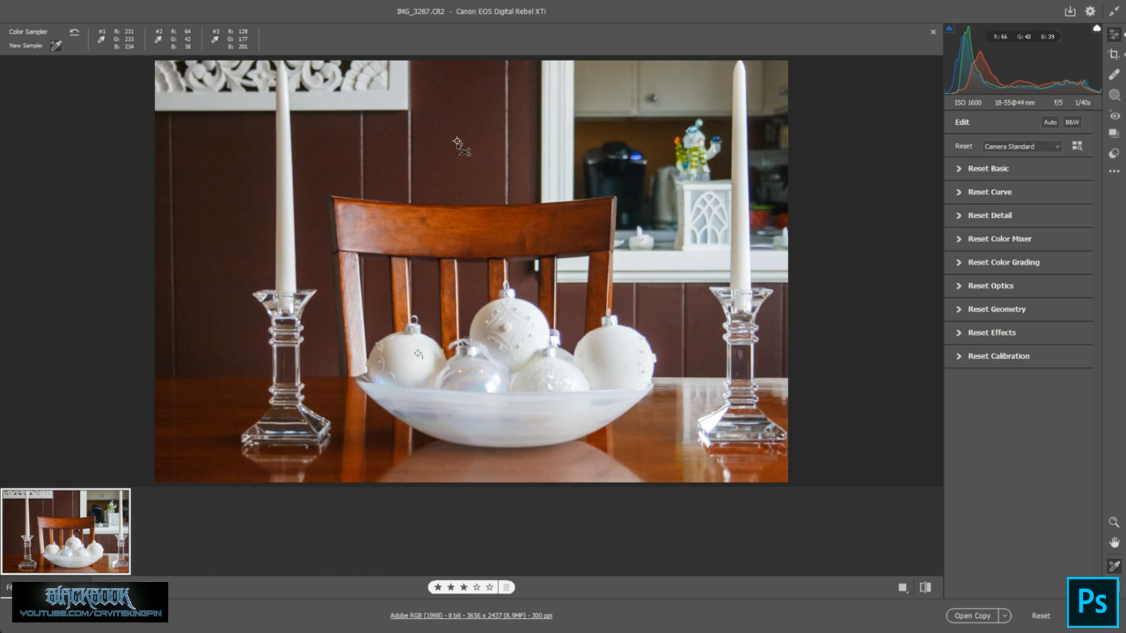
left_click(459, 144, "alt")
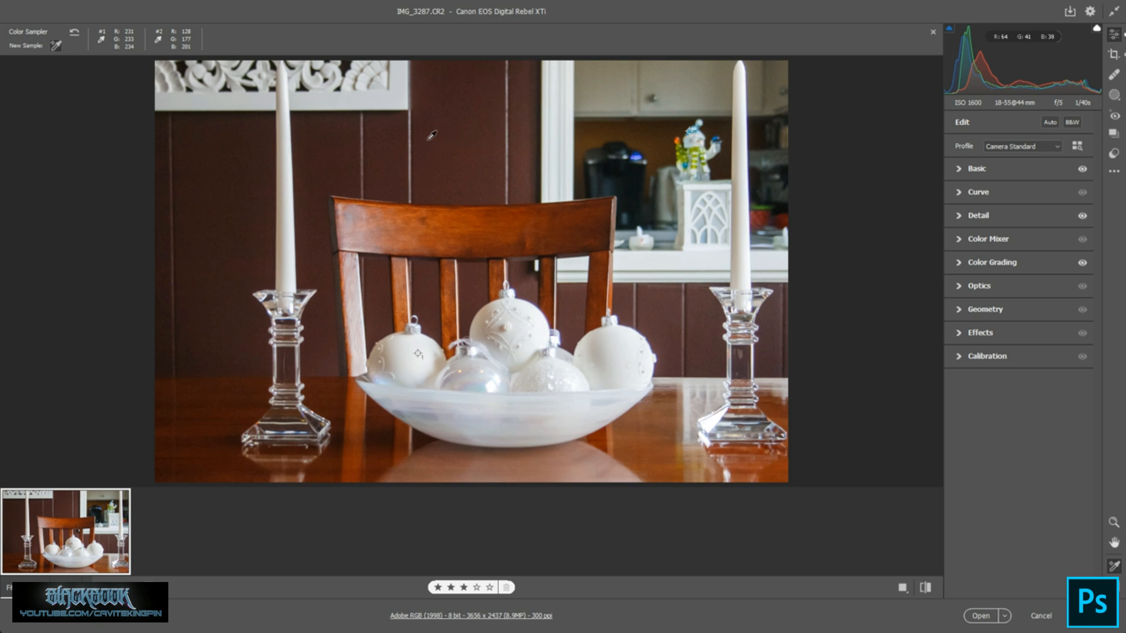
left_click(74, 34)
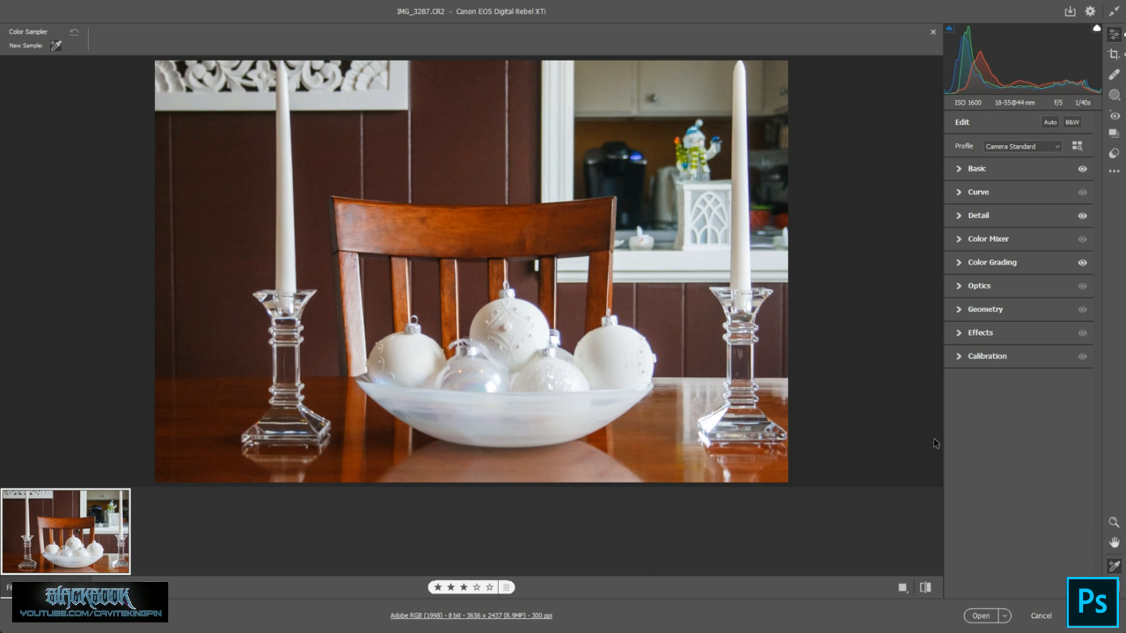
left_click(1114, 567)
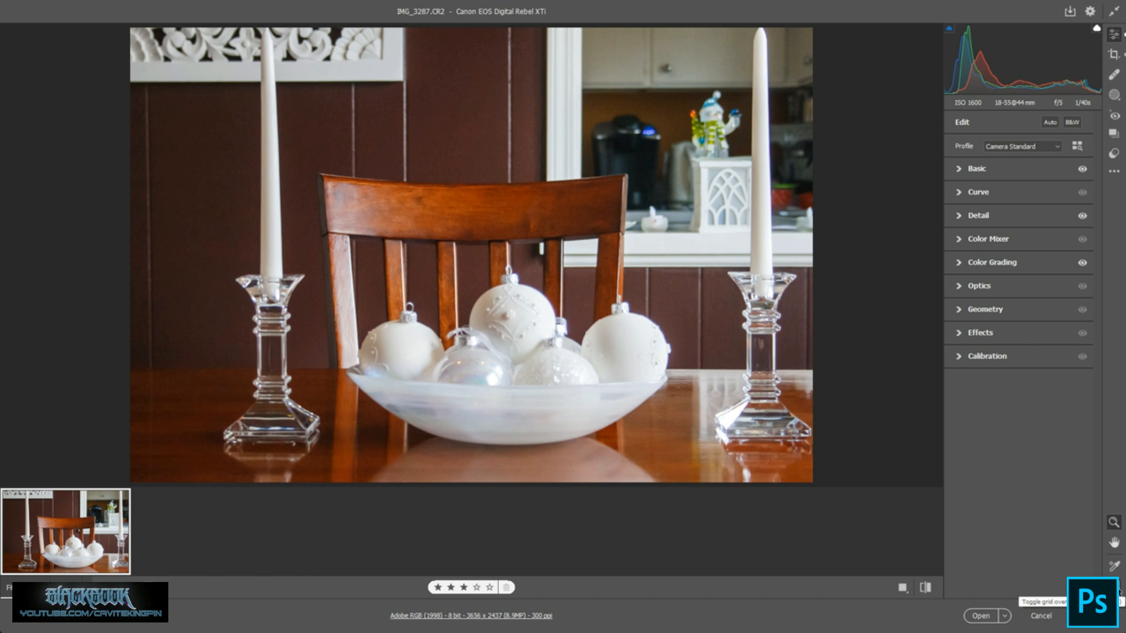
Overlay the grid on the photo and try out its grid size and opacity settings.
left_click(1117, 590)
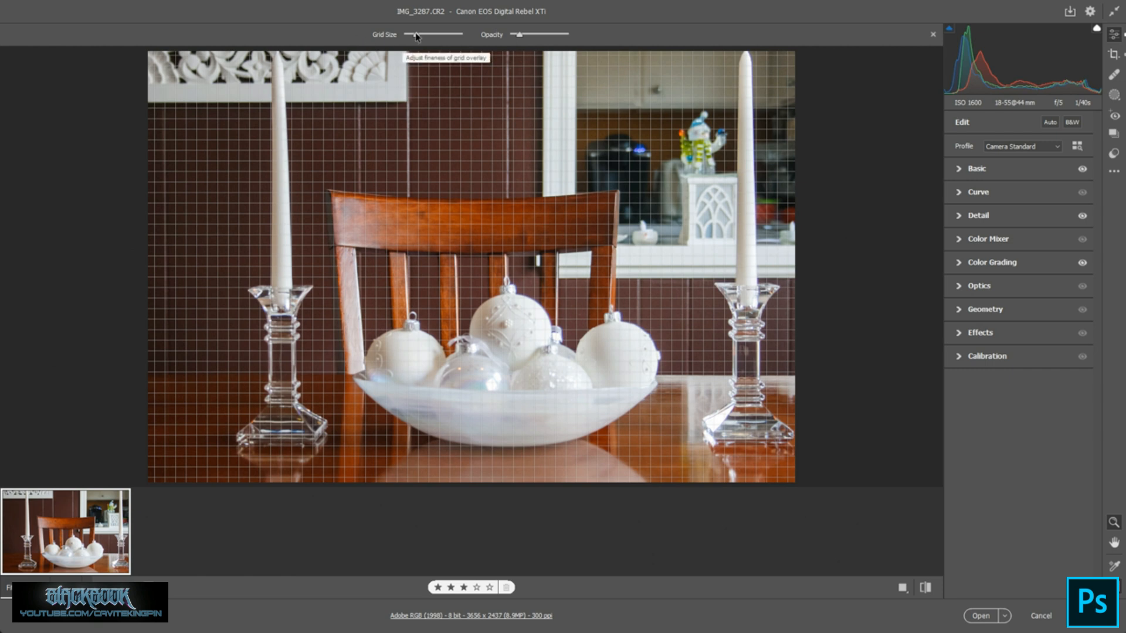
left_click_drag(415, 36, 417, 37)
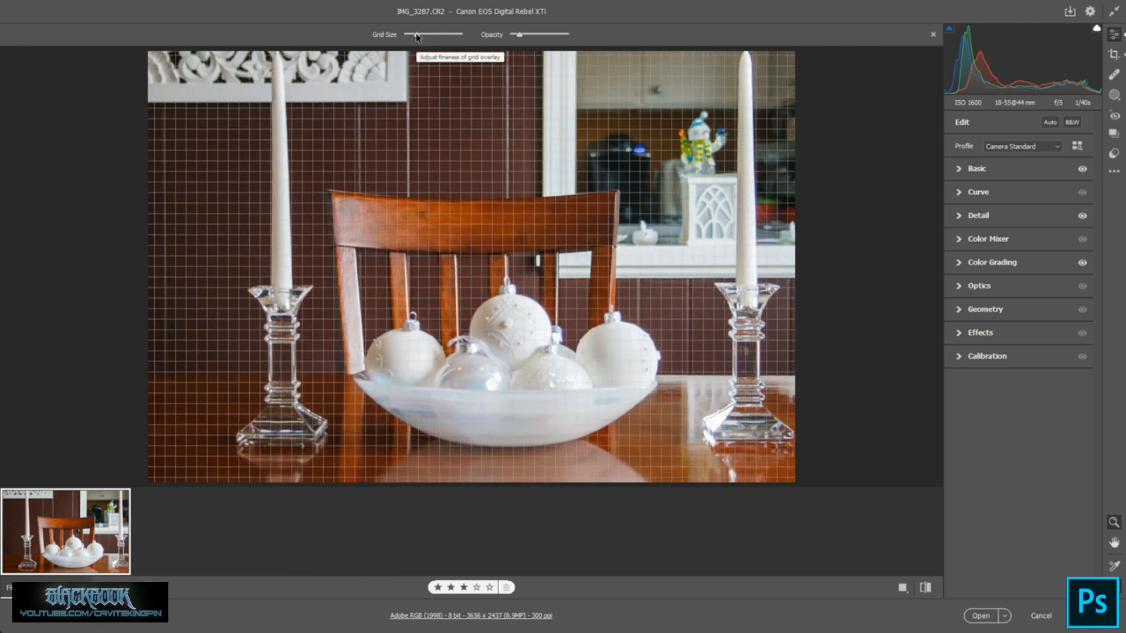
left_click(518, 36)
mouse_move(520, 37)
left_mouse_down()
mouse_move(531, 37)
mouse_move(482, 38)
mouse_move(518, 39)
left_mouse_up()
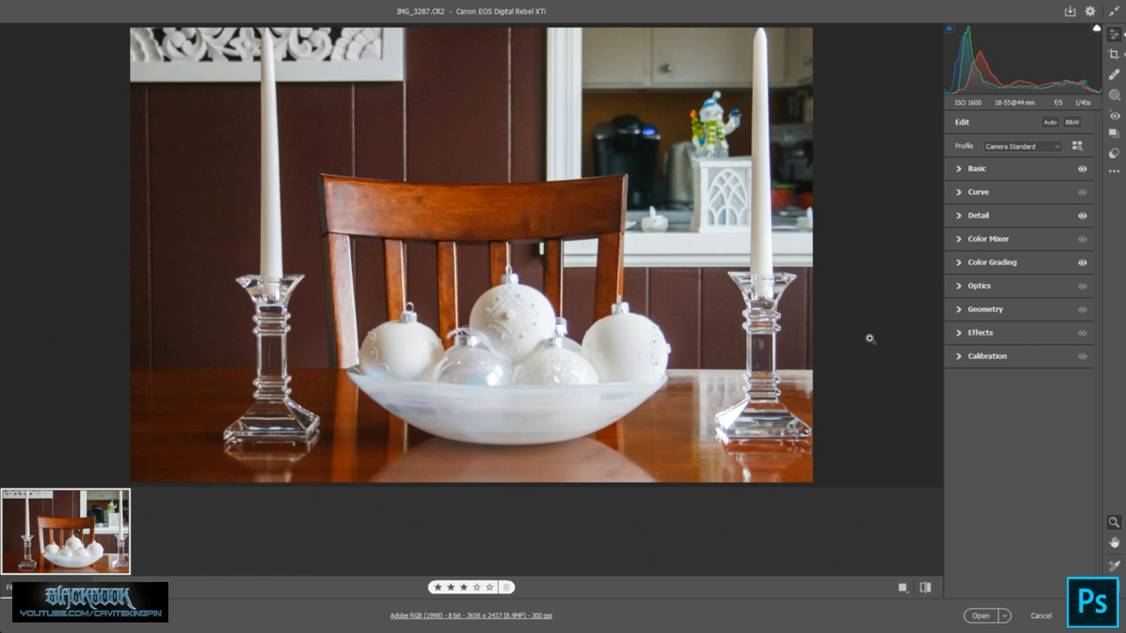
Show the Calibration settings among the edit controls and choose process Version 5 (Current).
left_click(1112, 38)
left_click(959, 357)
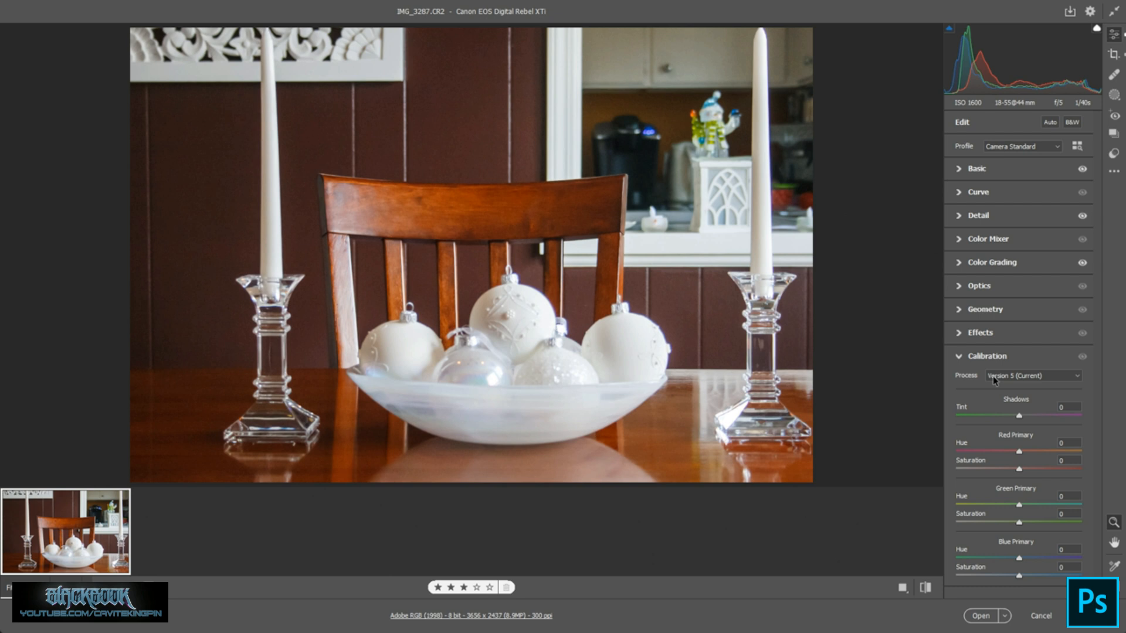
left_click(1039, 378)
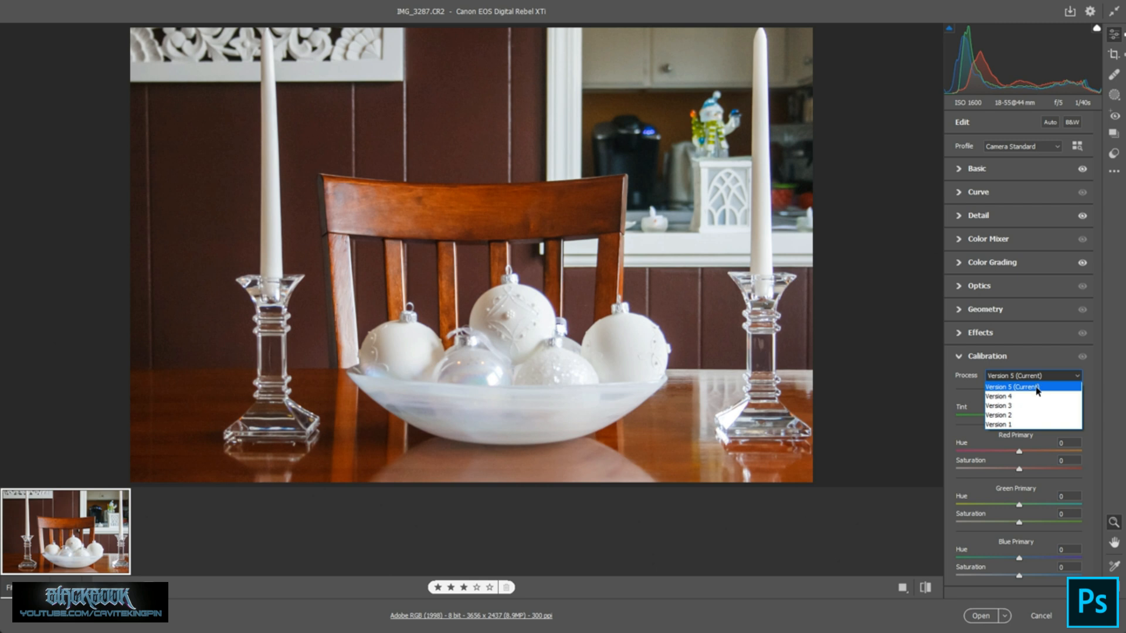
left_click(1036, 388)
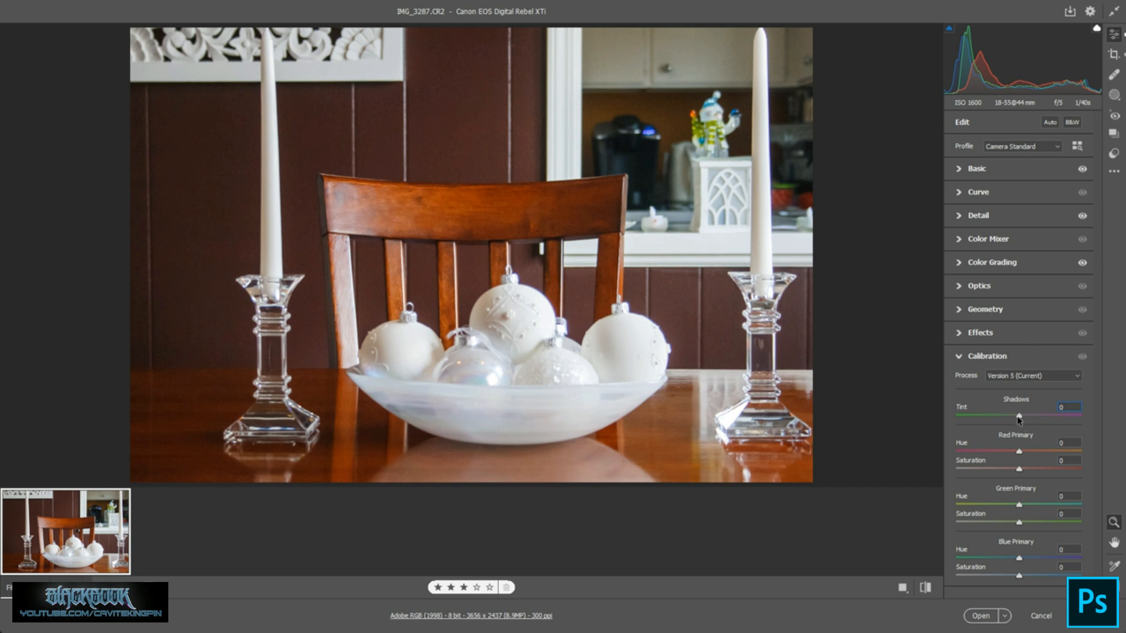
In Calibration, set the shadows tint to -5, the red primary hue to +7 and the red primary saturation to -21.
mouse_move(1018, 418)
left_mouse_down()
mouse_move(981, 417)
mouse_move(1057, 417)
mouse_move(1016, 417)
left_mouse_up()
left_click(1062, 443)
type("+7")
left_click_drag(1018, 472, 1007, 473)
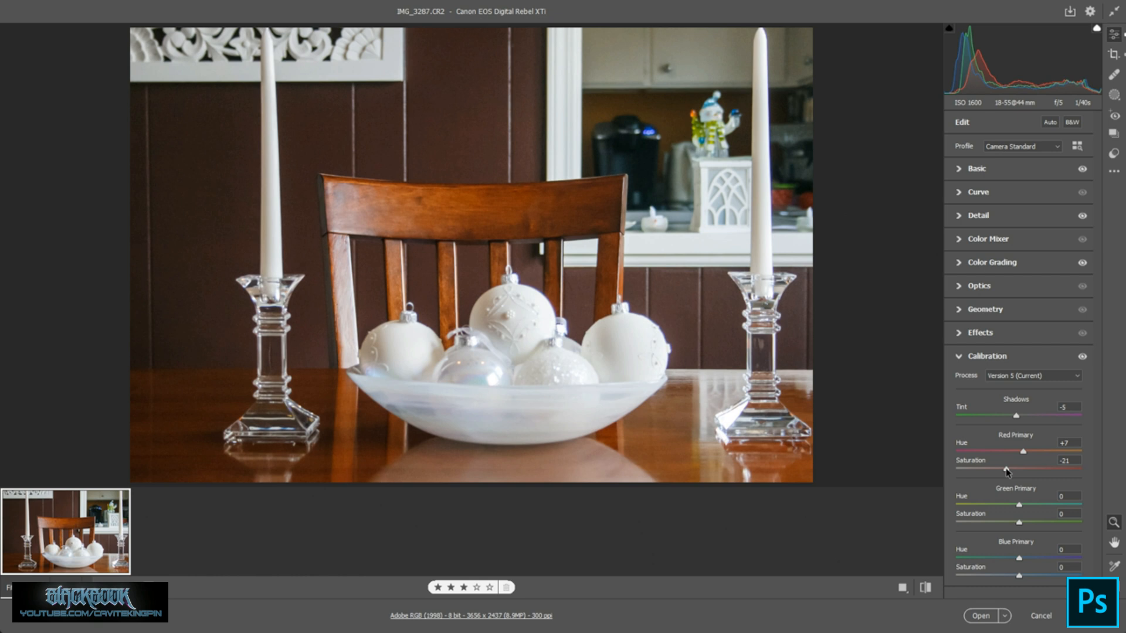
Toggle the visibility of the Calibration adjustments to compare the photo with and without them.
left_click(1083, 357)
left_click(1083, 357)
left_click(1083, 357)
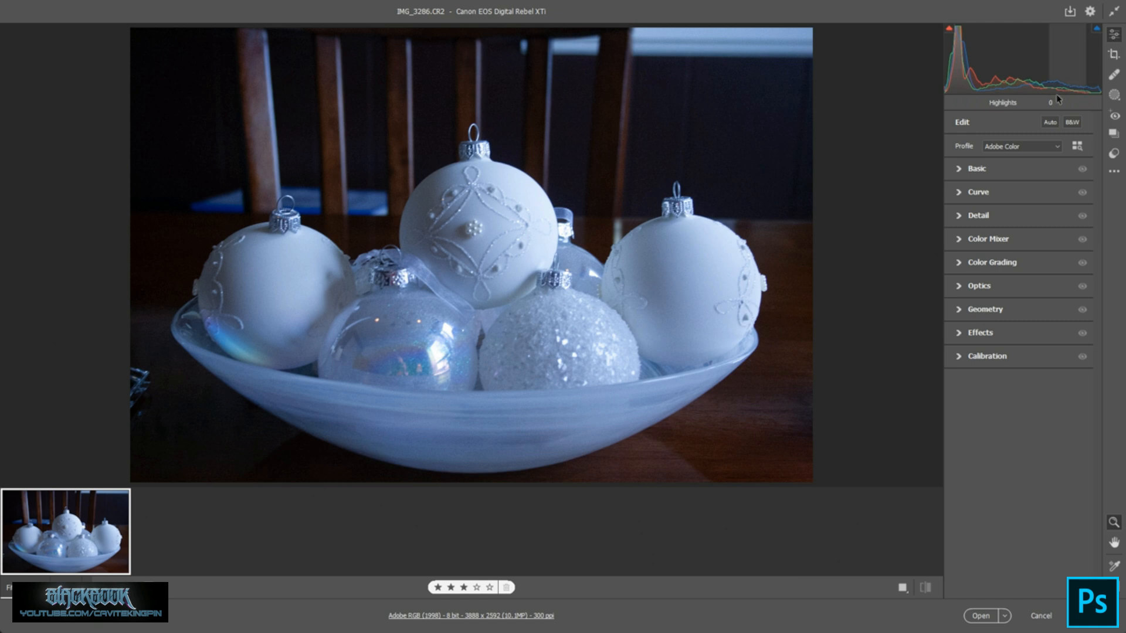
Sample the right white ornament with the White Balance tool, and reset the photo to its default settings.
left_click(977, 168)
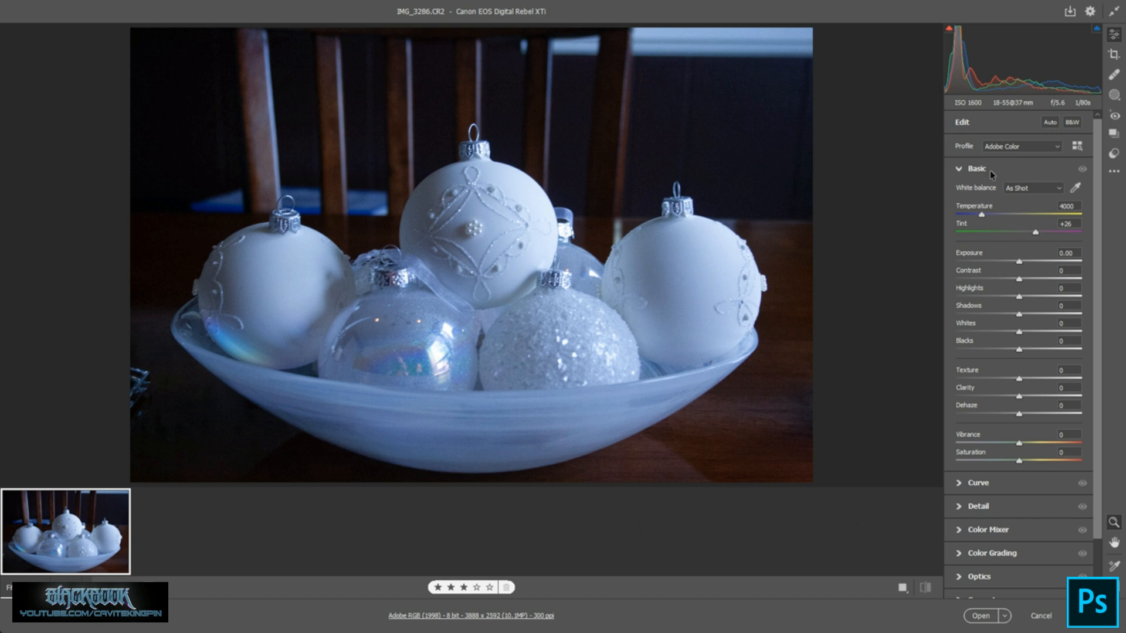
left_click(1075, 190)
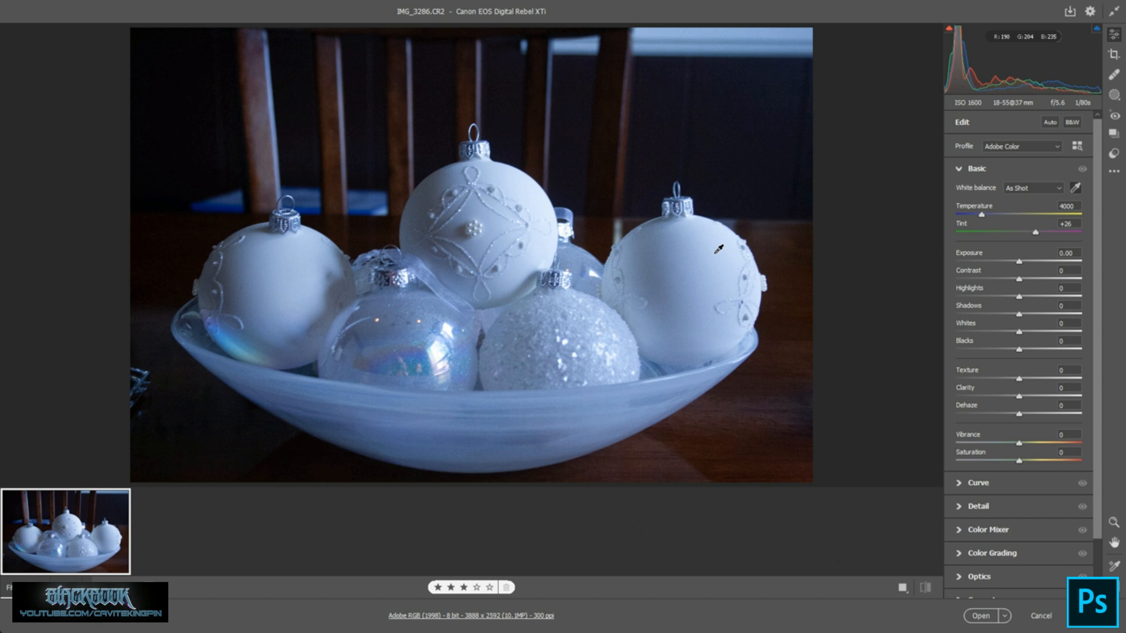
left_click(686, 238)
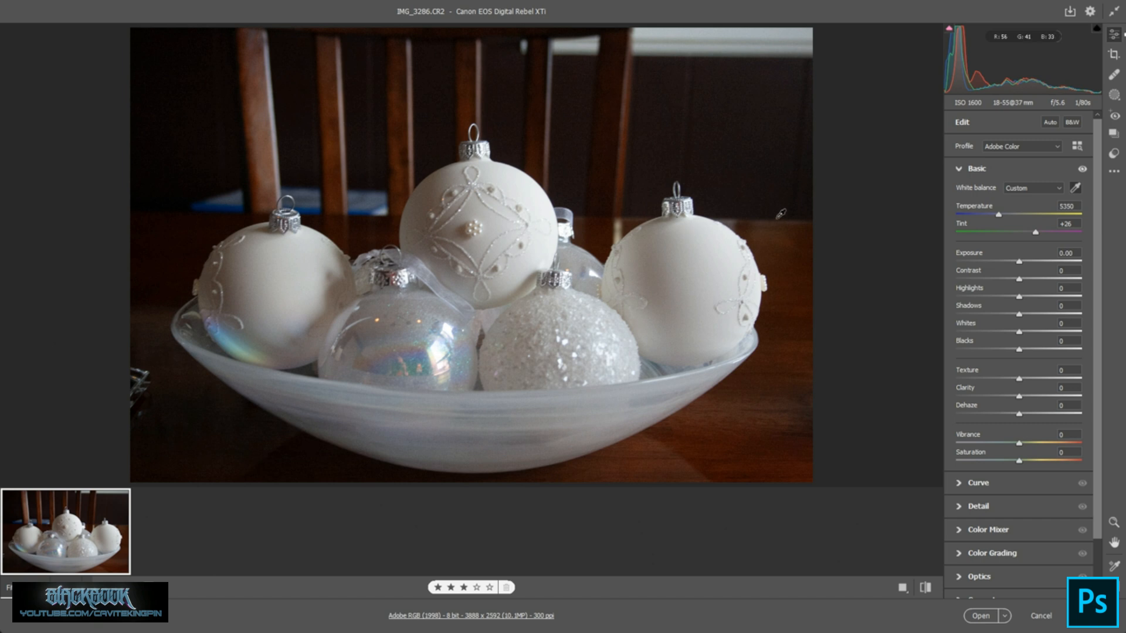
left_click(1077, 188)
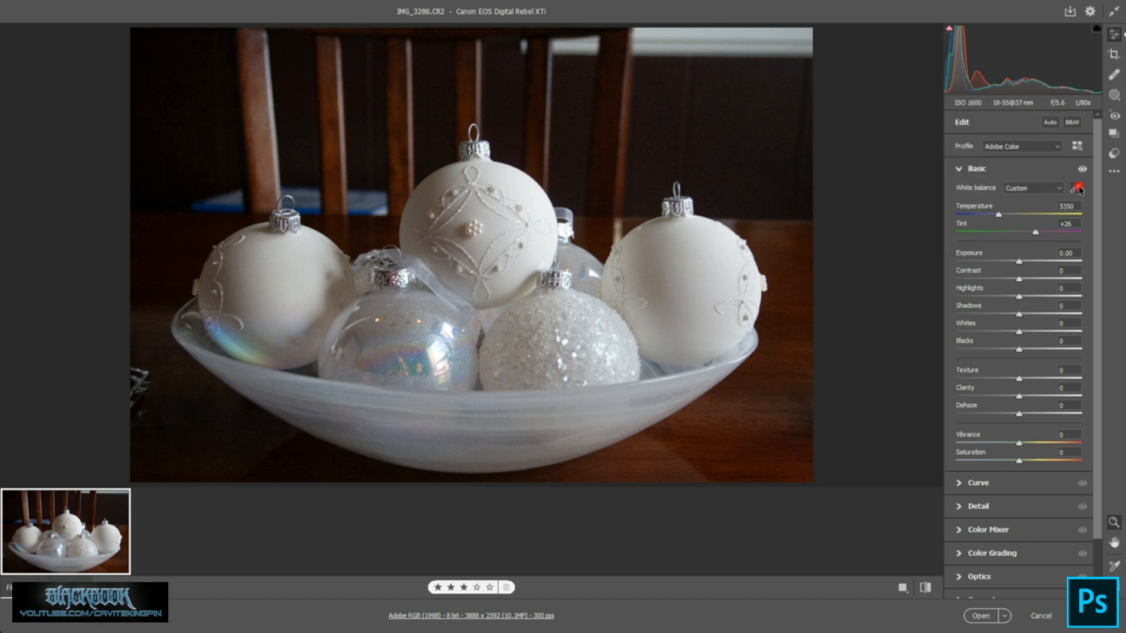
left_click(1113, 171)
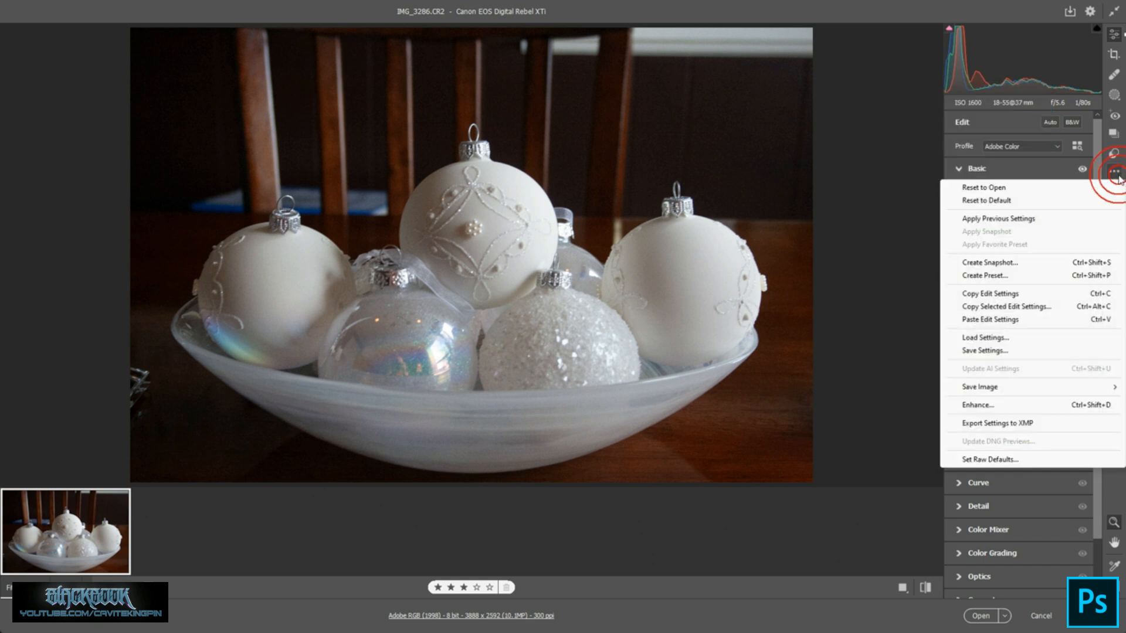
left_click(1093, 202)
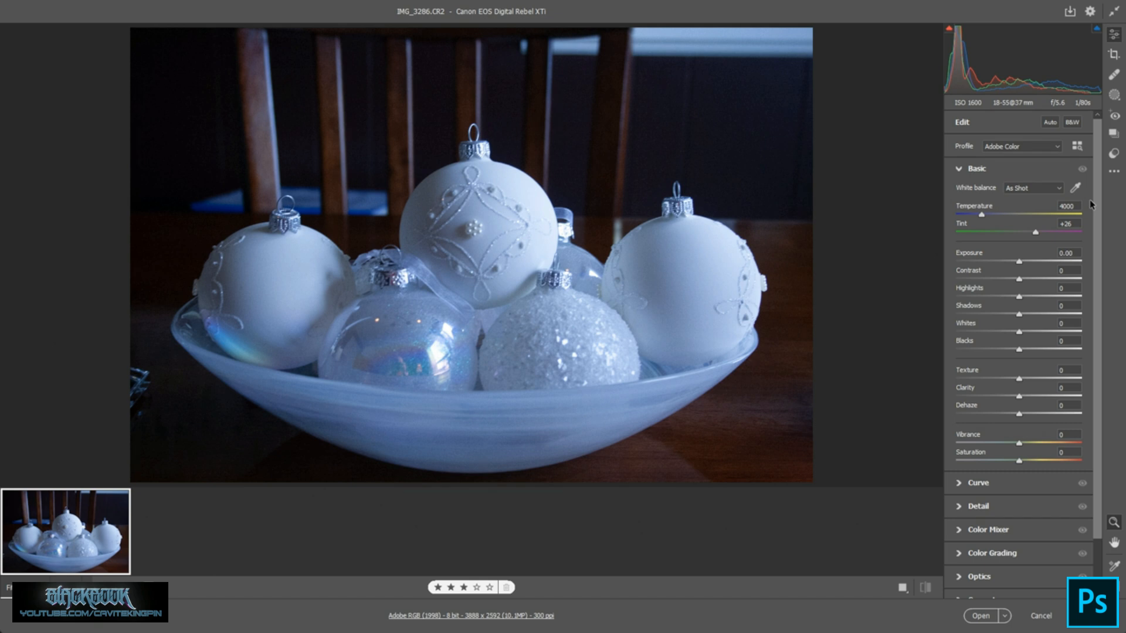
Apply the Daylight white balance preset and fine-tune it to Temperature 5200 and Tint +24.
left_click(1060, 189)
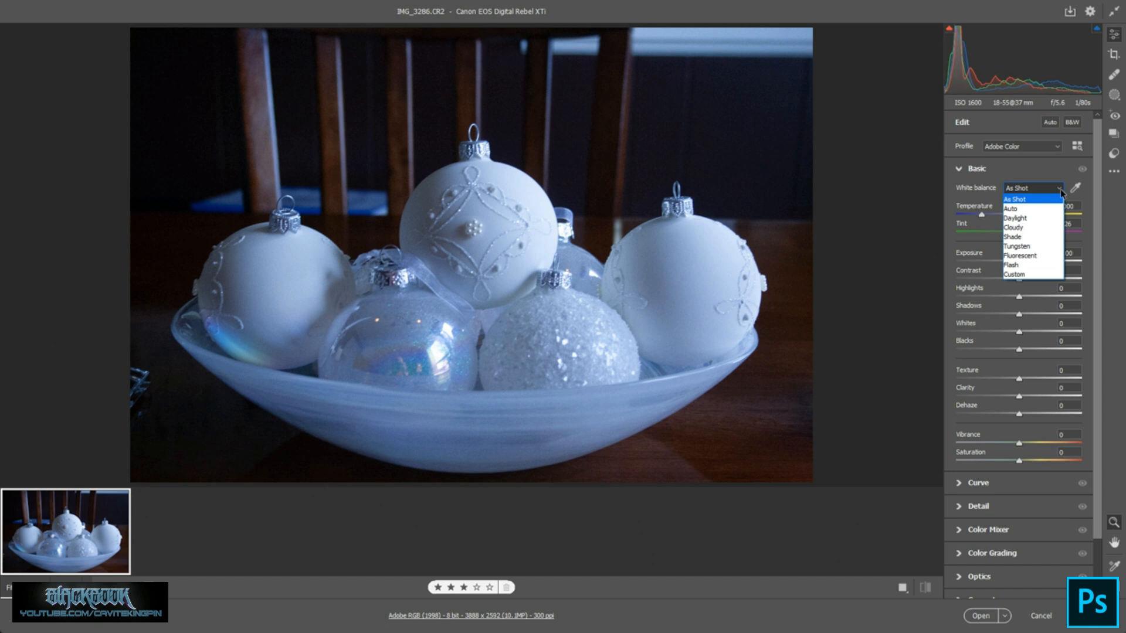
left_click(1017, 218)
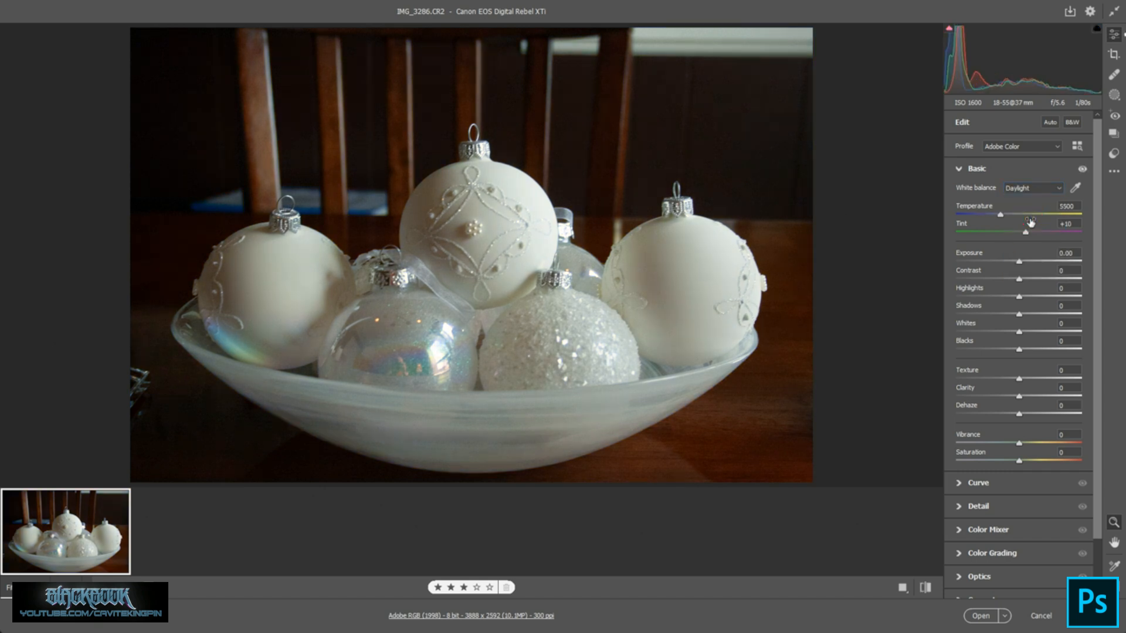
mouse_move(1030, 221)
left_click_drag(1000, 214, 998, 217)
left_click_drag(1025, 233, 1030, 233)
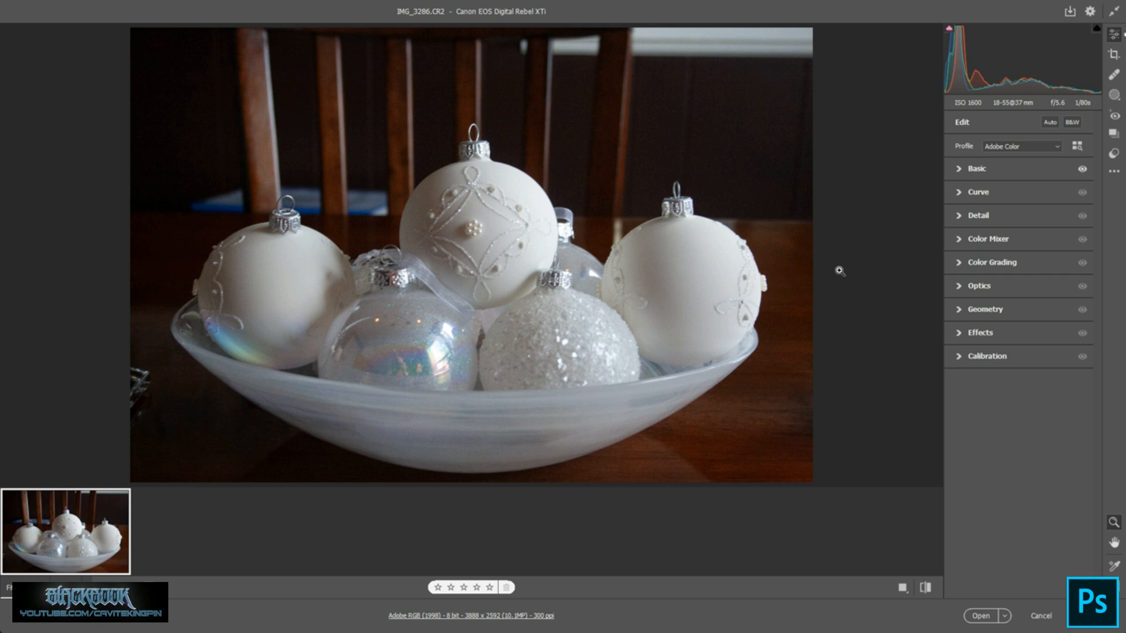
Check the process version choices in the Calibration settings, and return to the Basic settings.
left_click(1118, 38)
left_click(1000, 172)
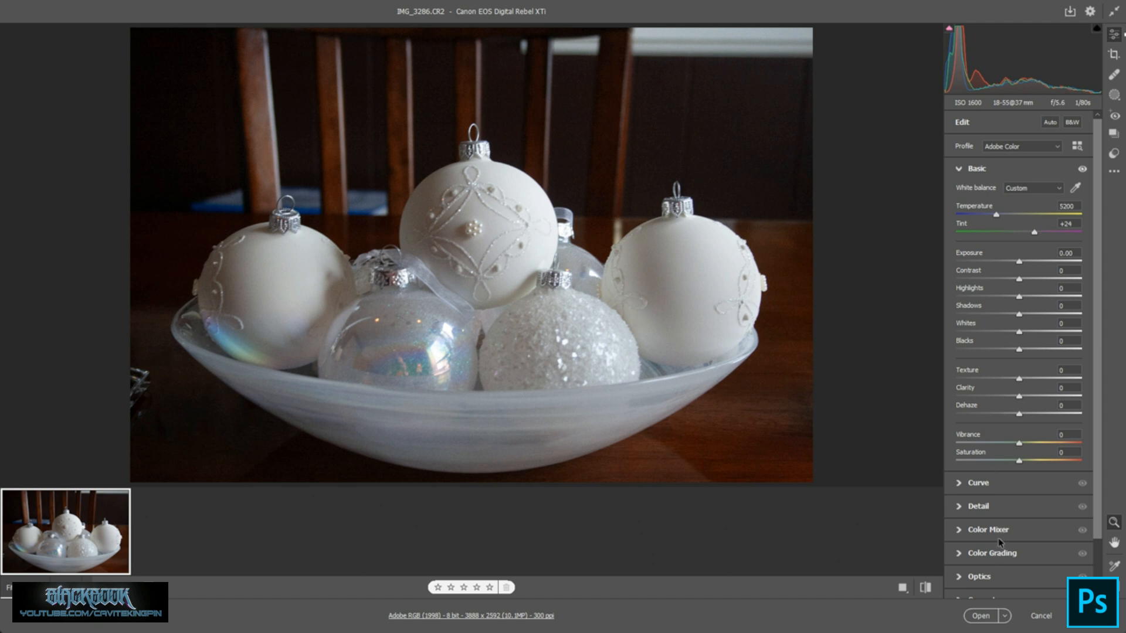
scroll(999, 533, "down", 1)
left_click(1005, 589)
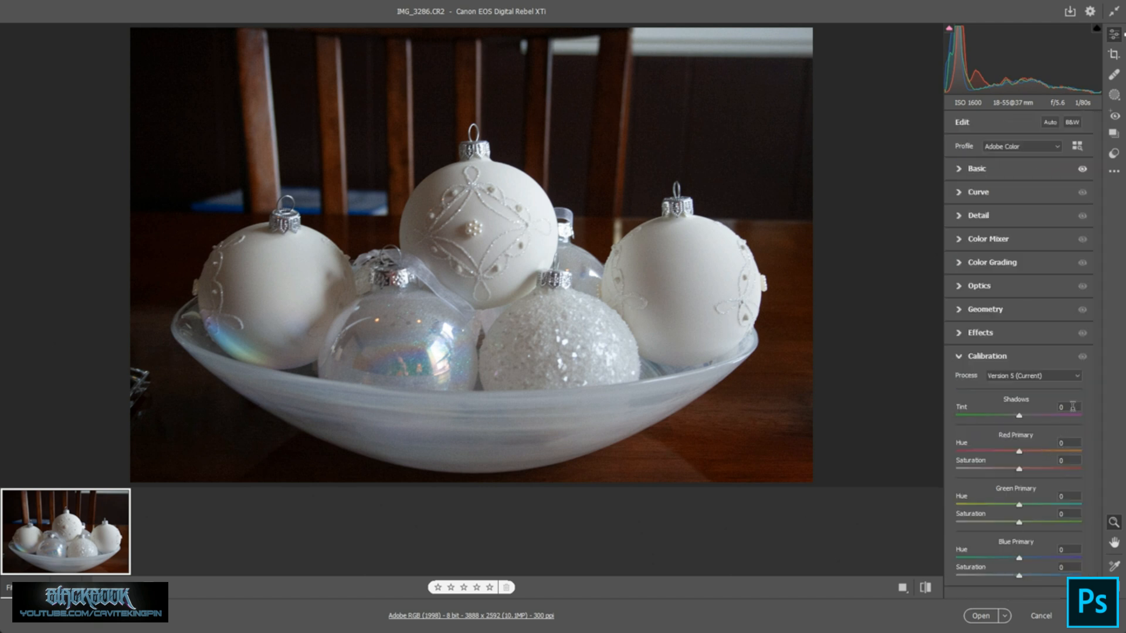
left_click(1077, 378)
left_click(1076, 378)
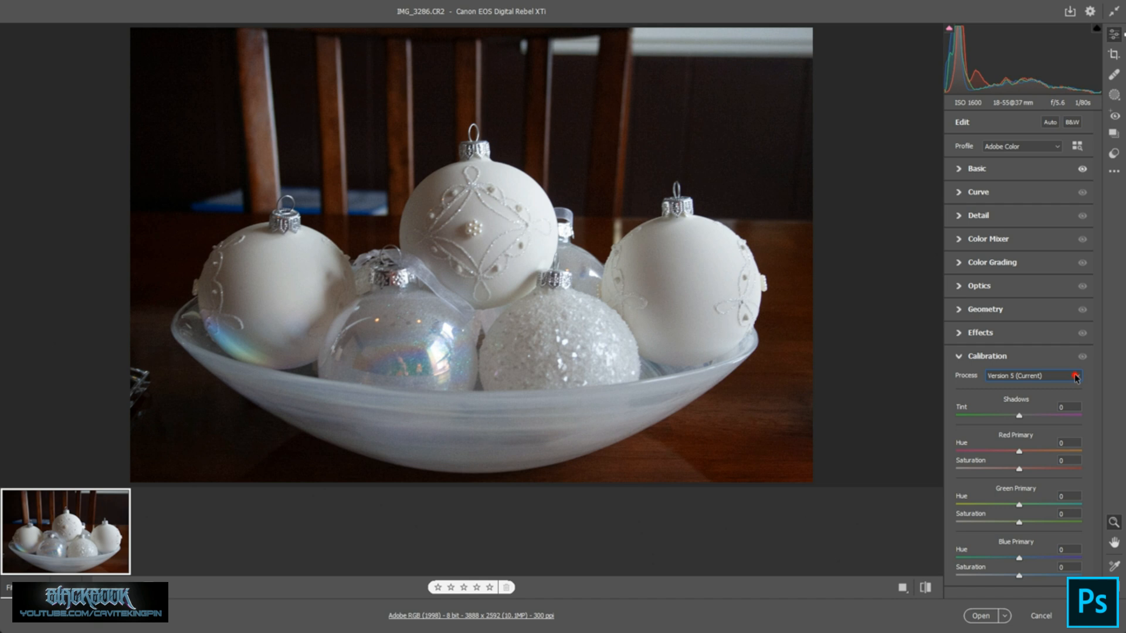
left_click(960, 168)
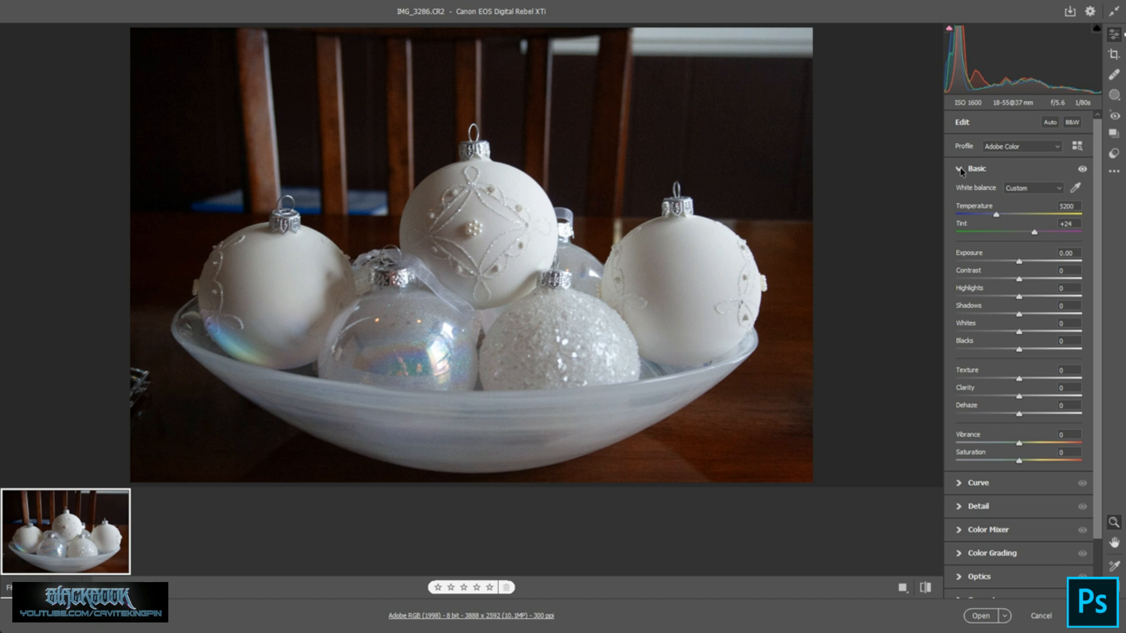
Try the automatic adjustments and the black-and-white conversion on the photo, turning each one off again.
left_click(1038, 128)
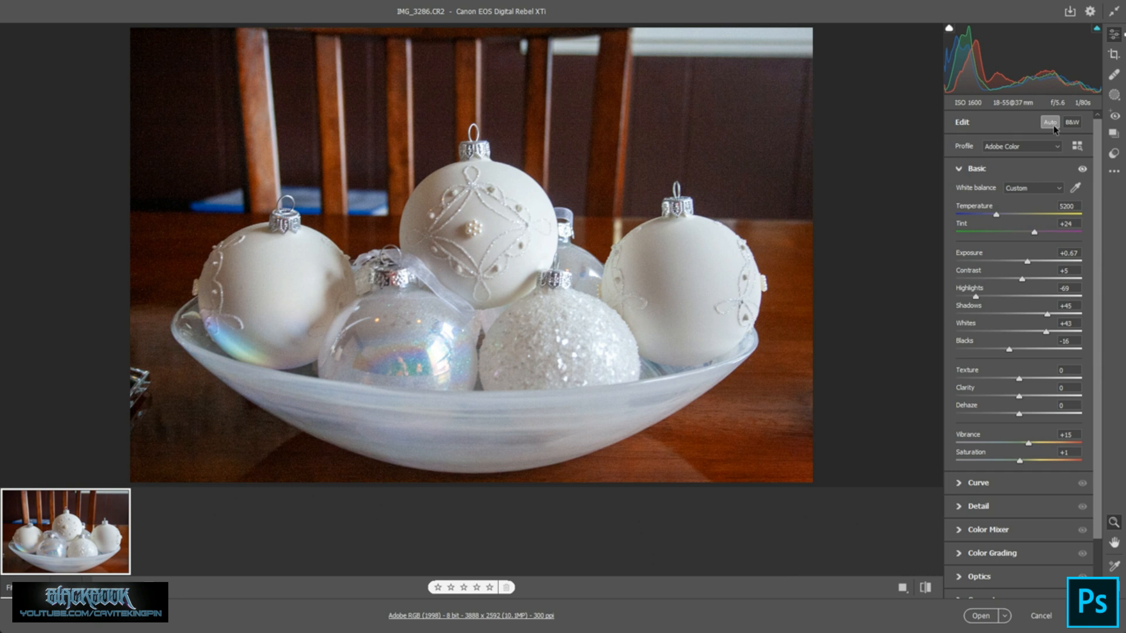
left_click(1038, 128)
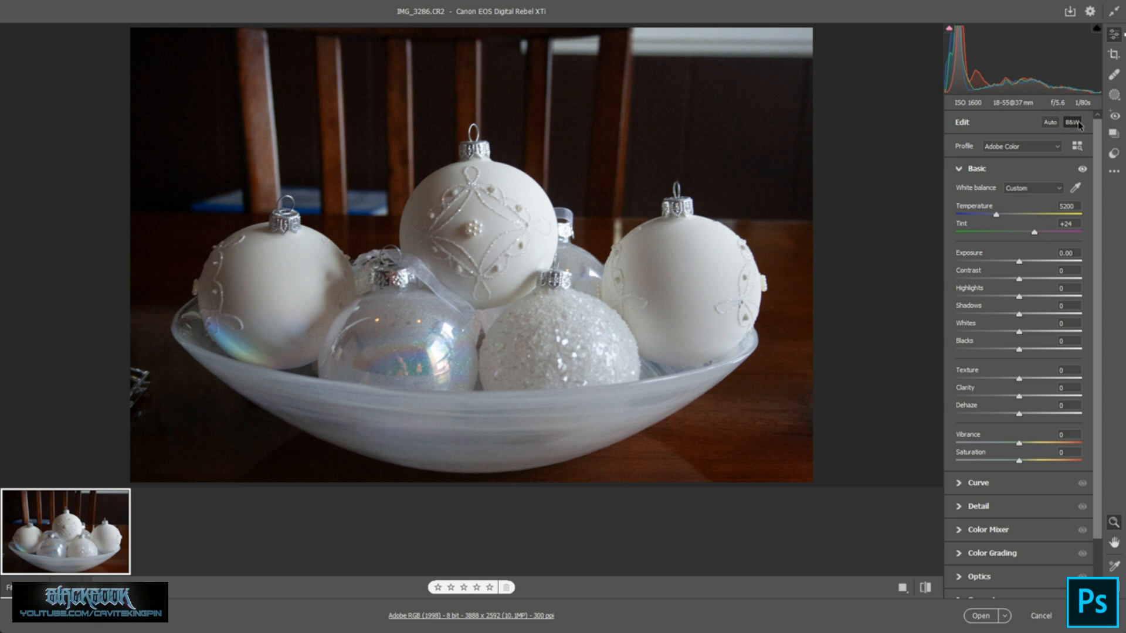
left_click(1072, 122)
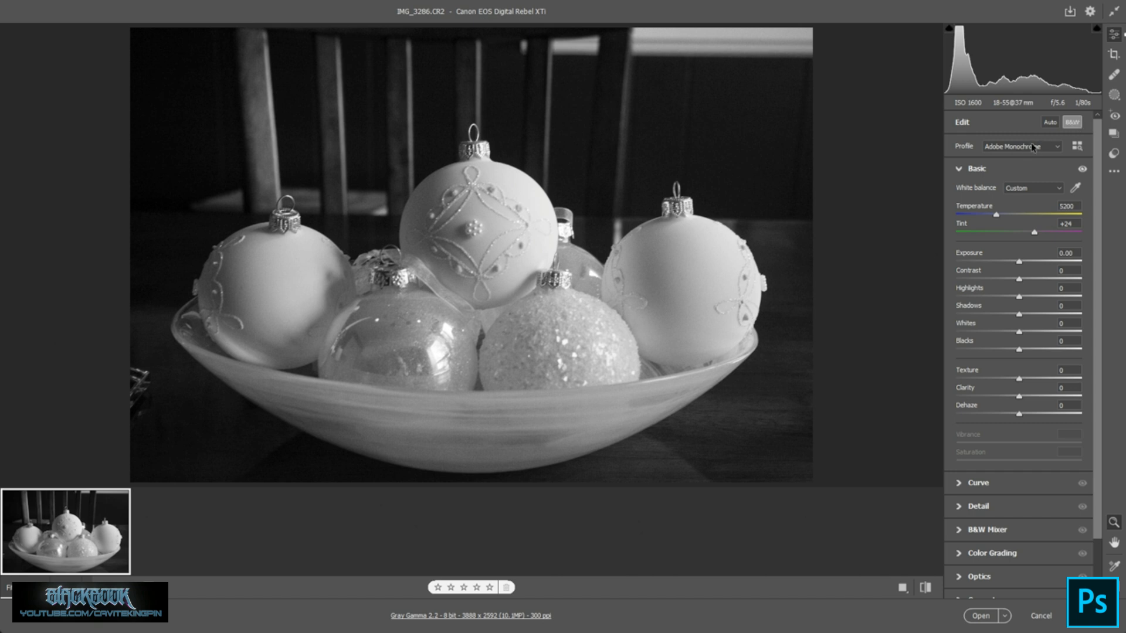
left_click(1072, 123)
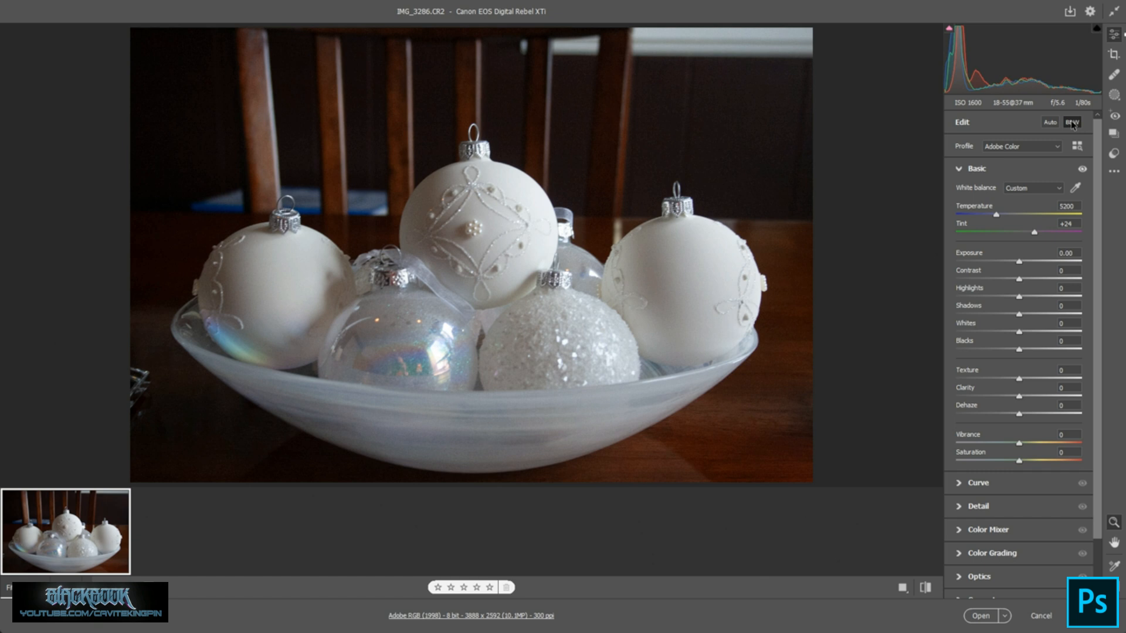
Set the photo's Exposure to +0.50.
left_click(1020, 263)
left_click_drag(1020, 263, 1045, 262)
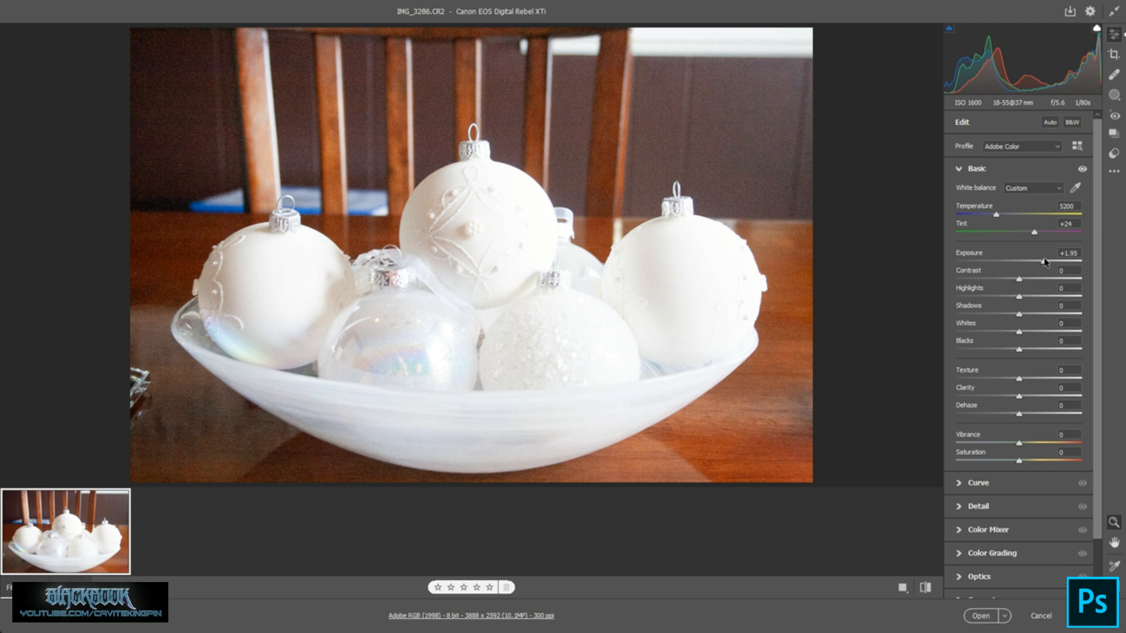
left_click(1073, 253)
type("+0.50")
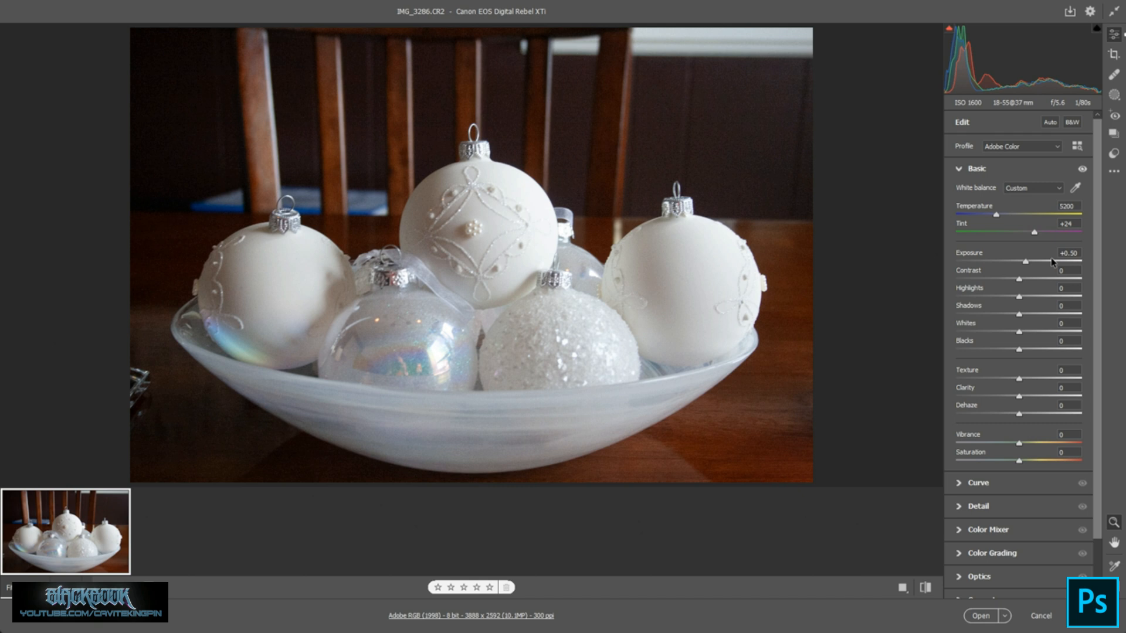
Preview highlight clipping while lowering Exposure to +0.15 and bringing it back to +0.50.
key("alt")
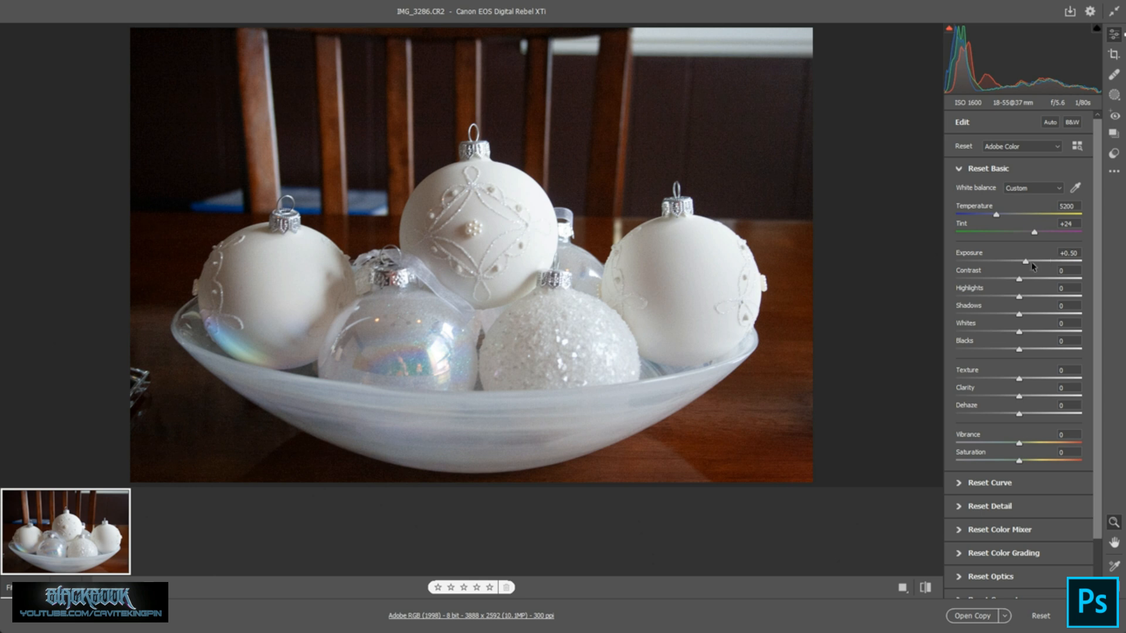
left_click_drag(1025, 263, 1024, 264)
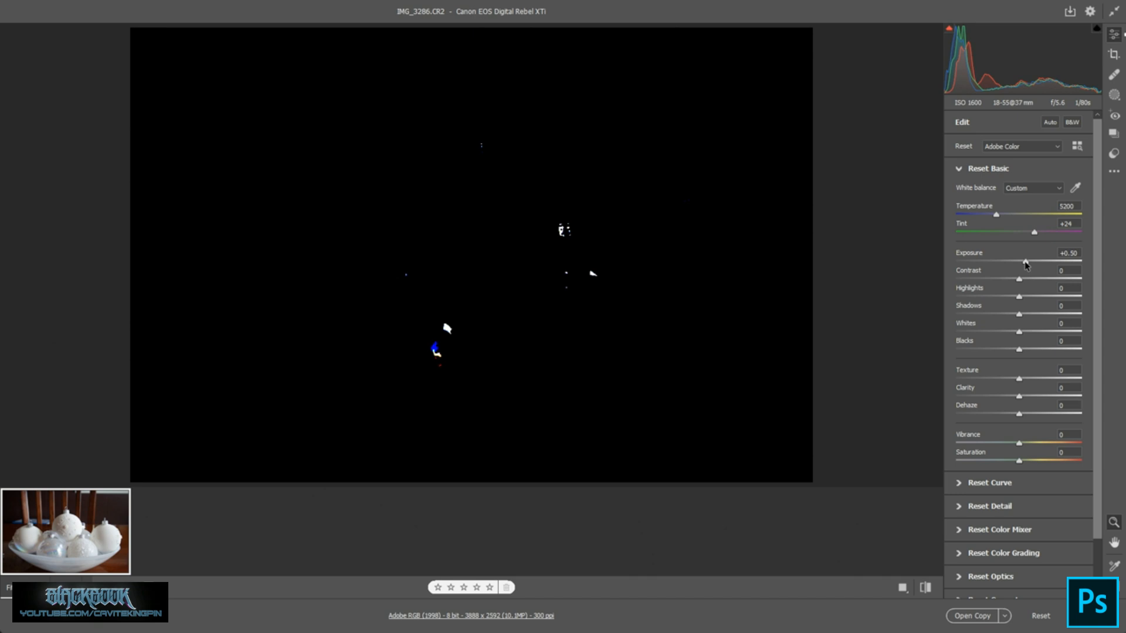
left_click_drag(1025, 265, 1021, 265)
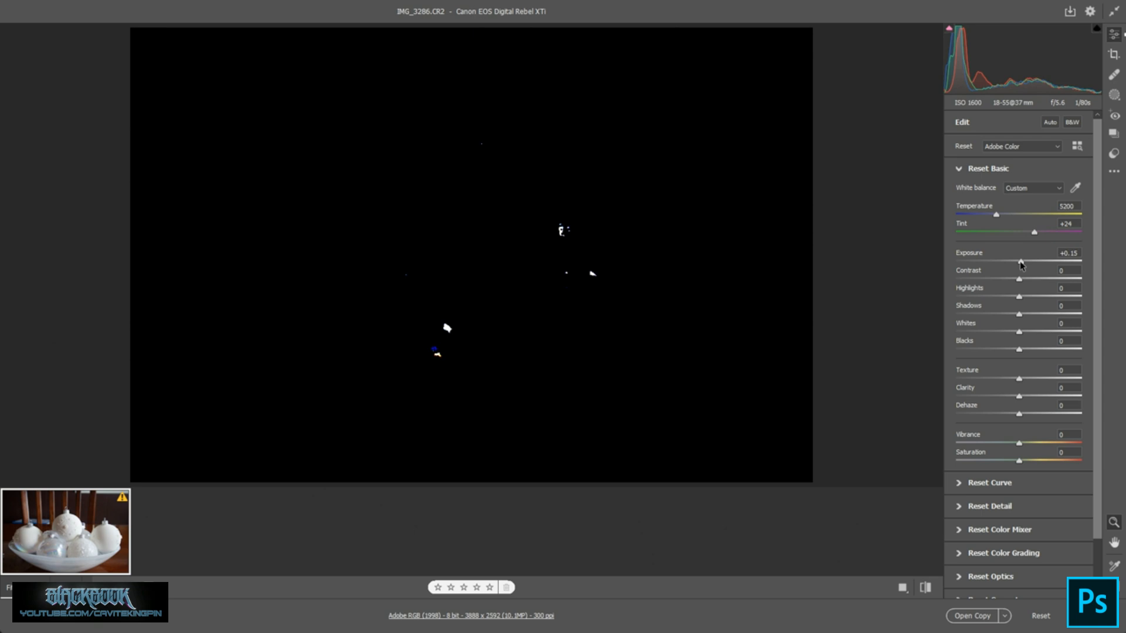
left_click_drag(1020, 265, 1024, 265)
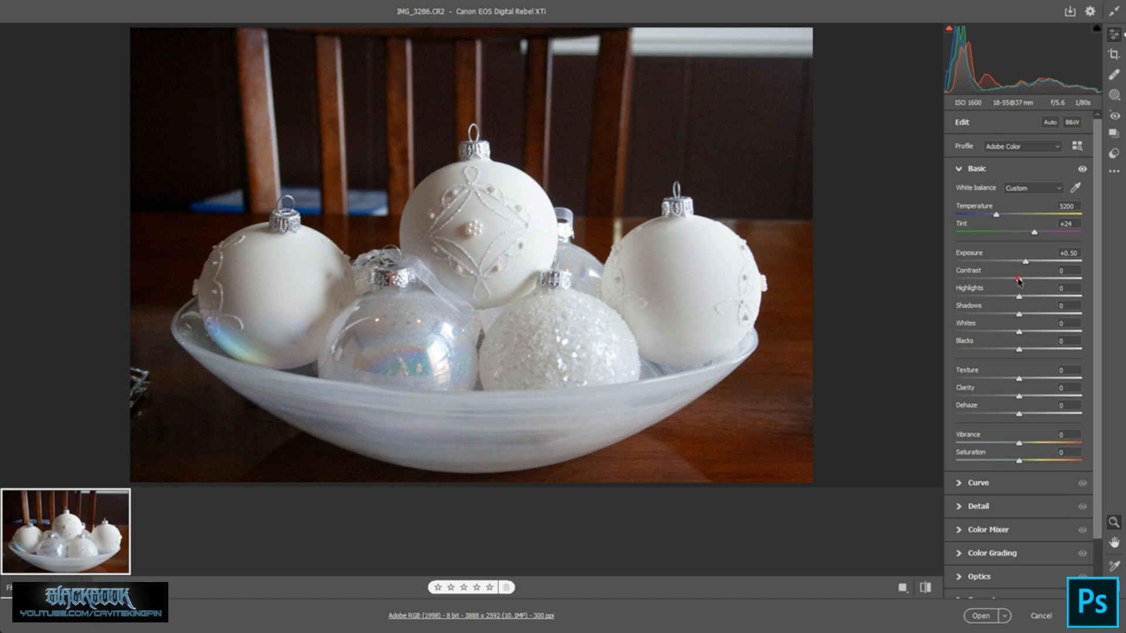
Try the Contrast adjustment at low and high values, and set it to +12.
left_click_drag(1018, 282, 975, 286)
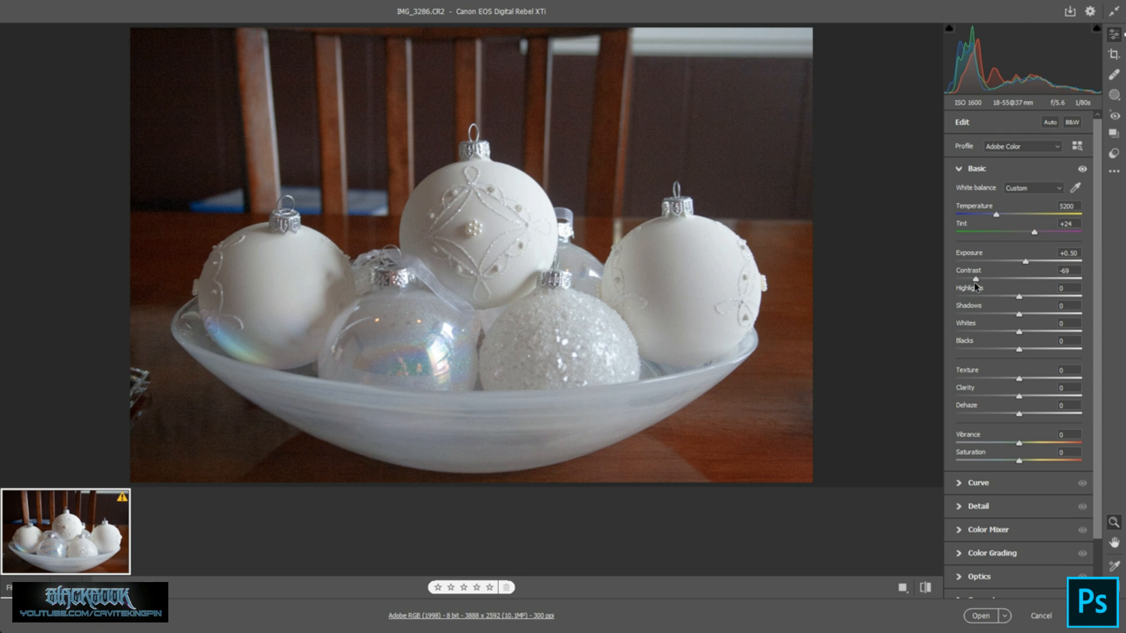
left_click_drag(974, 279, 1068, 288)
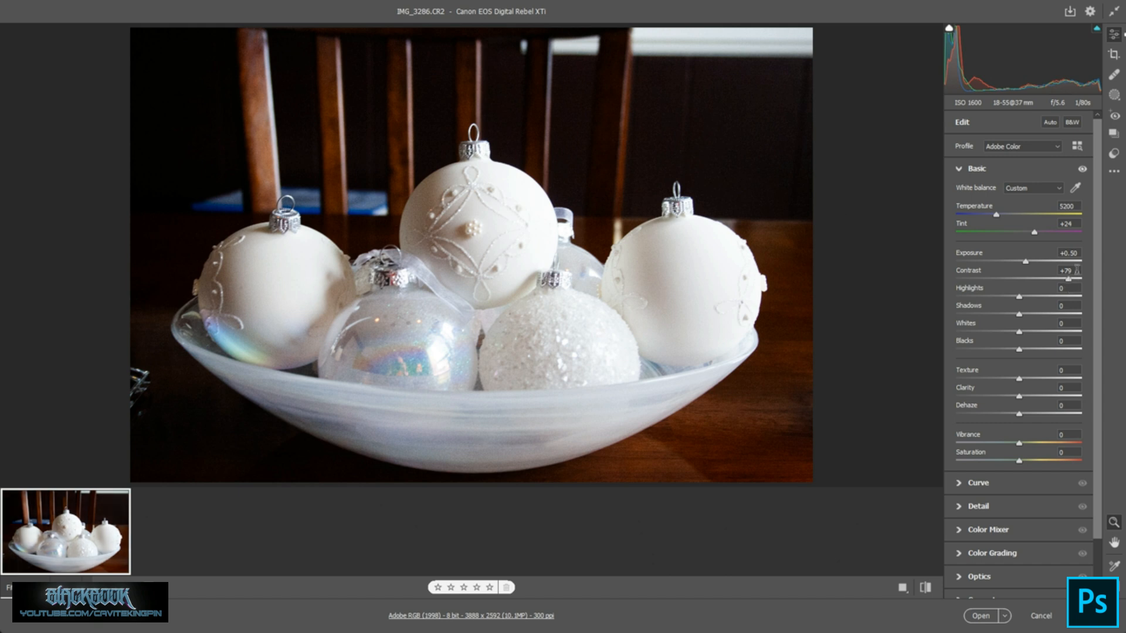
type("+12")
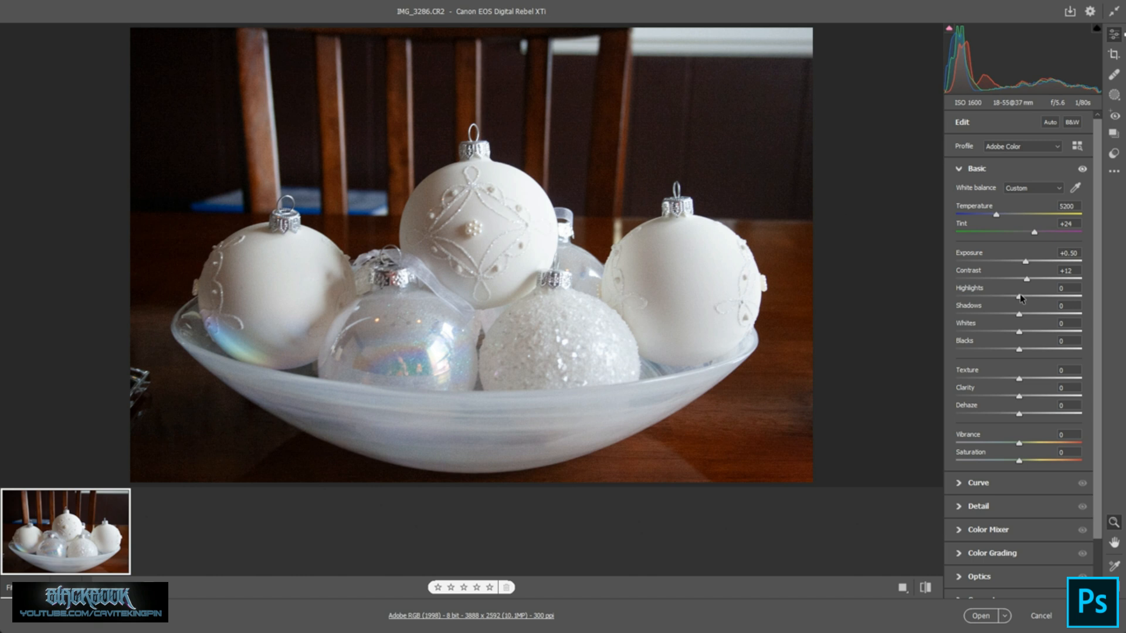
Try the extremes of Highlights and Shadows, setting Highlights to -50 and Shadows to +42.
left_click_drag(1019, 297, 957, 307)
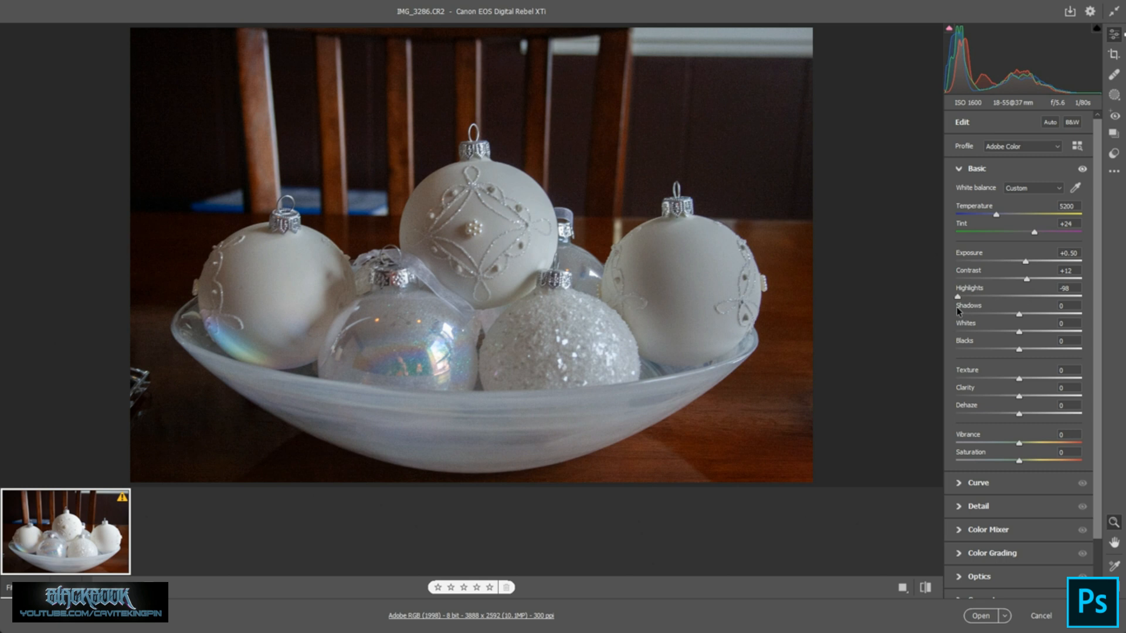
left_click_drag(959, 310, 1078, 299)
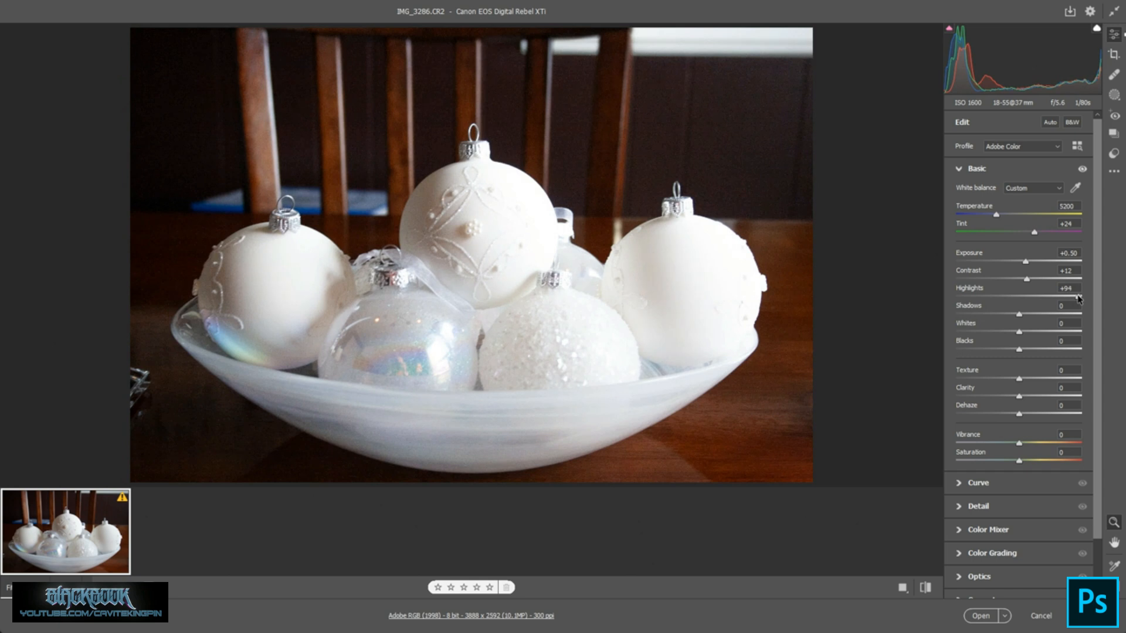
left_click_drag(1079, 298, 988, 302)
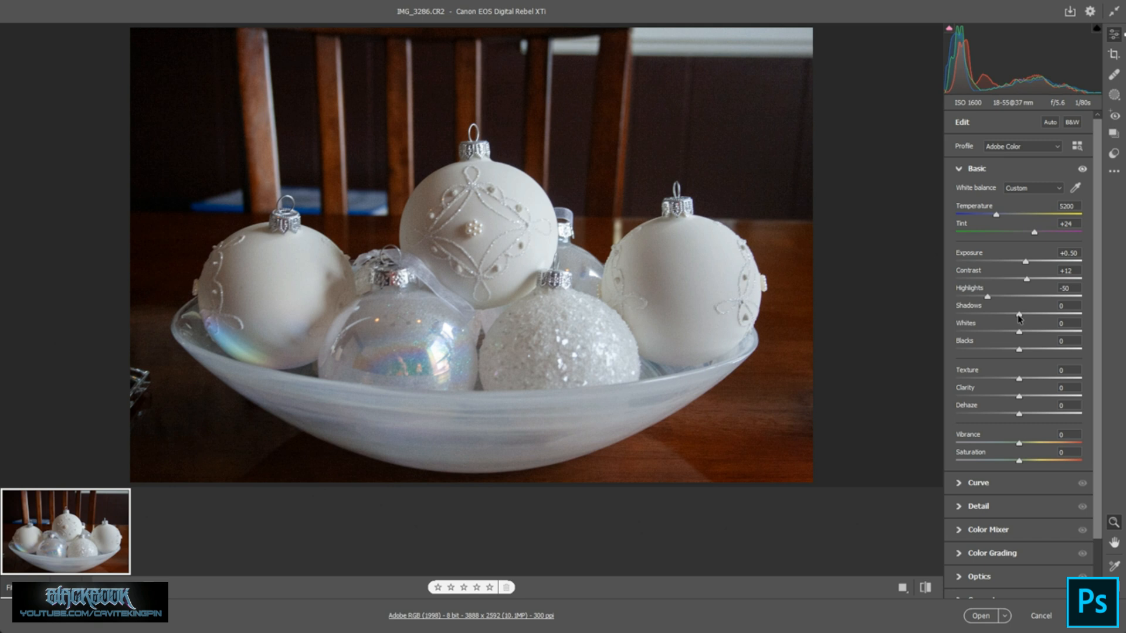
left_click_drag(1019, 318, 1084, 316)
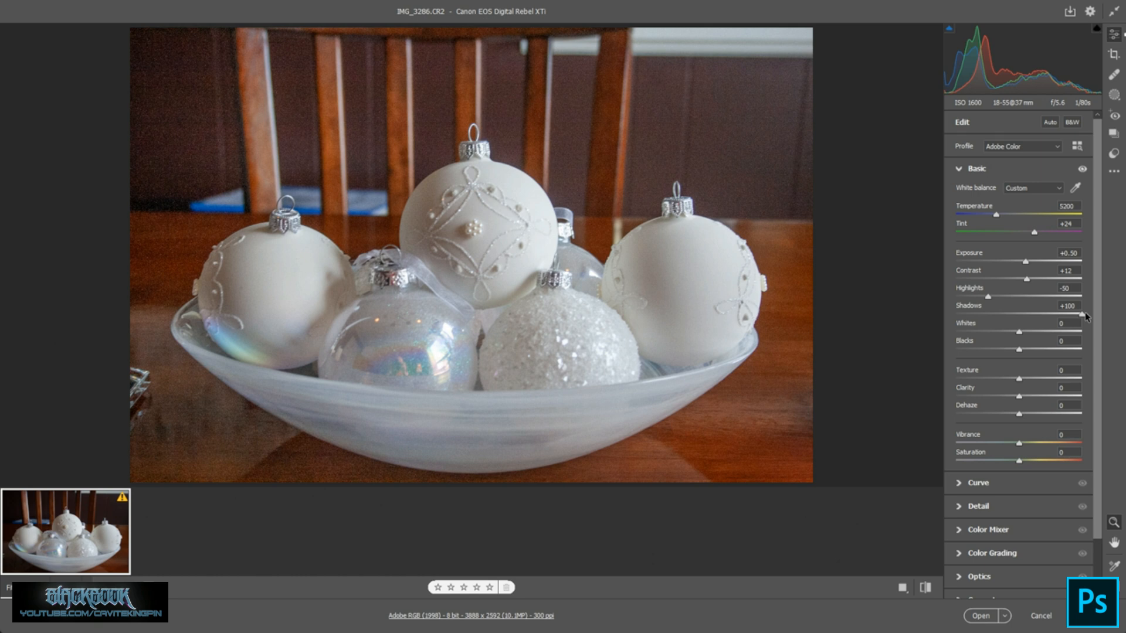
left_click_drag(1082, 313, 1045, 319)
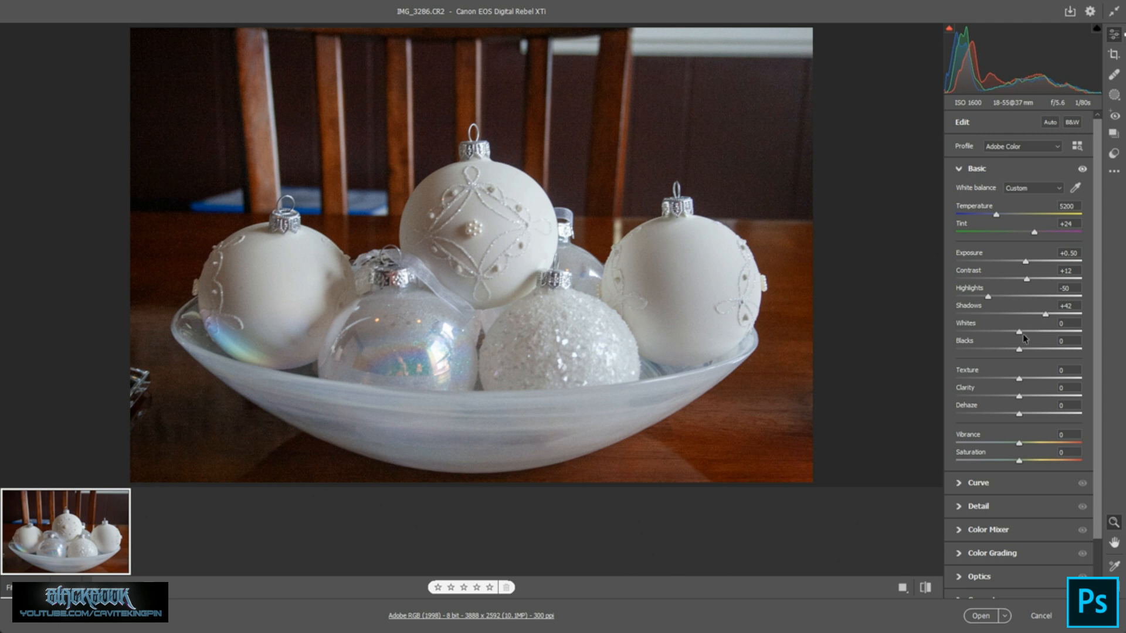
Try lower and higher tonal values, setting Whites to +31 and Blacks to -11.
left_click_drag(1023, 334, 982, 334)
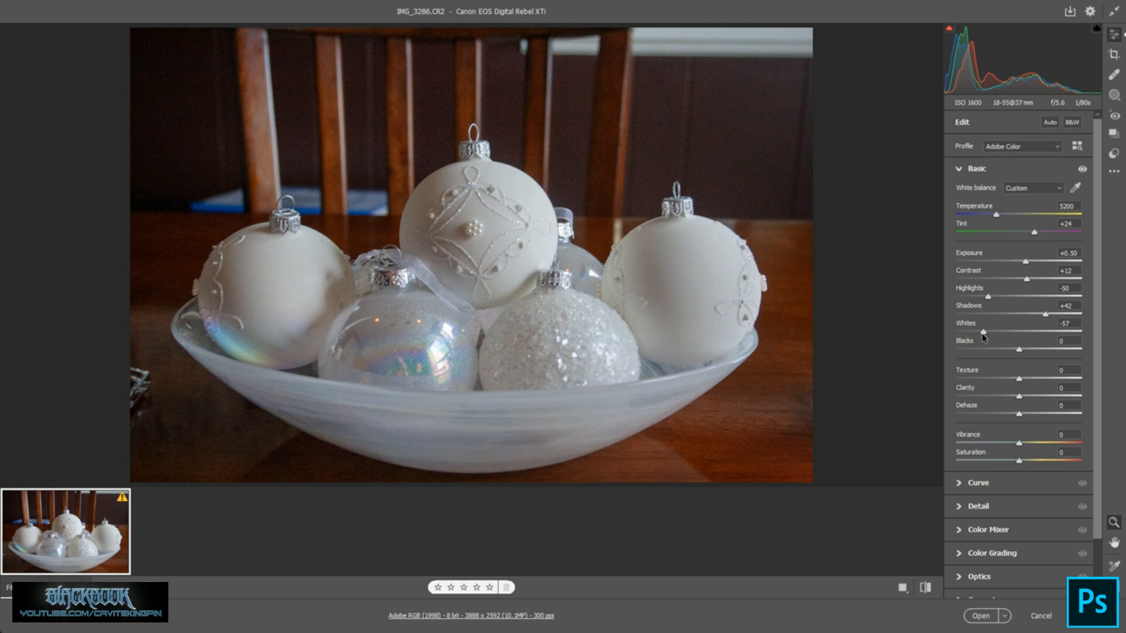
left_click_drag(984, 333, 1066, 333)
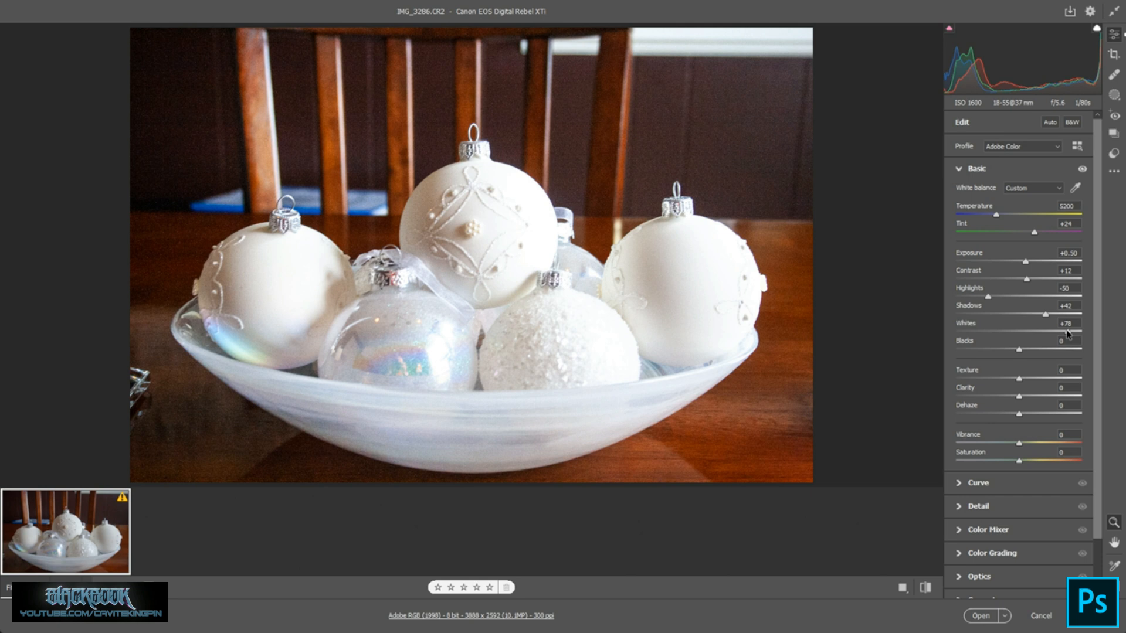
left_click_drag(1067, 333, 1037, 334)
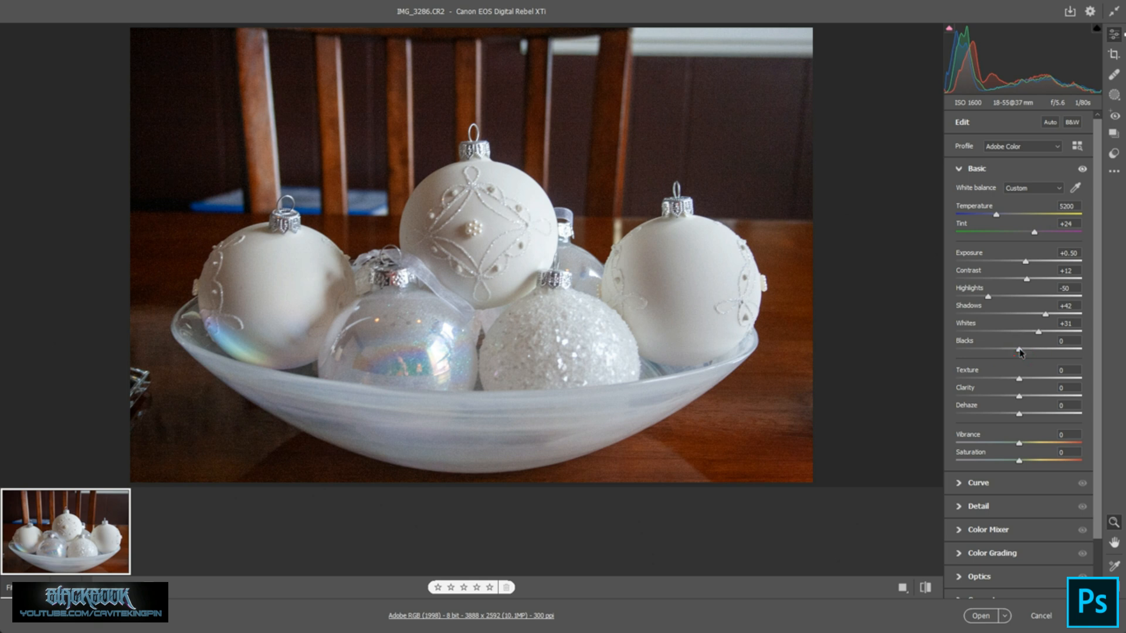
left_click_drag(1020, 352, 1058, 349)
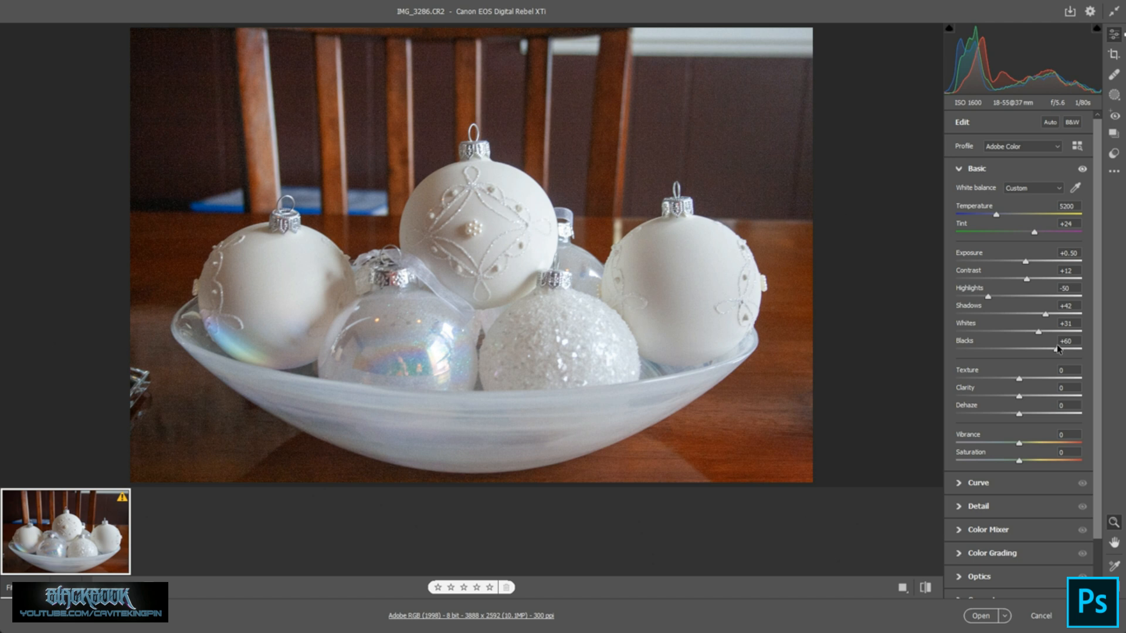
left_click_drag(1057, 349, 1013, 354)
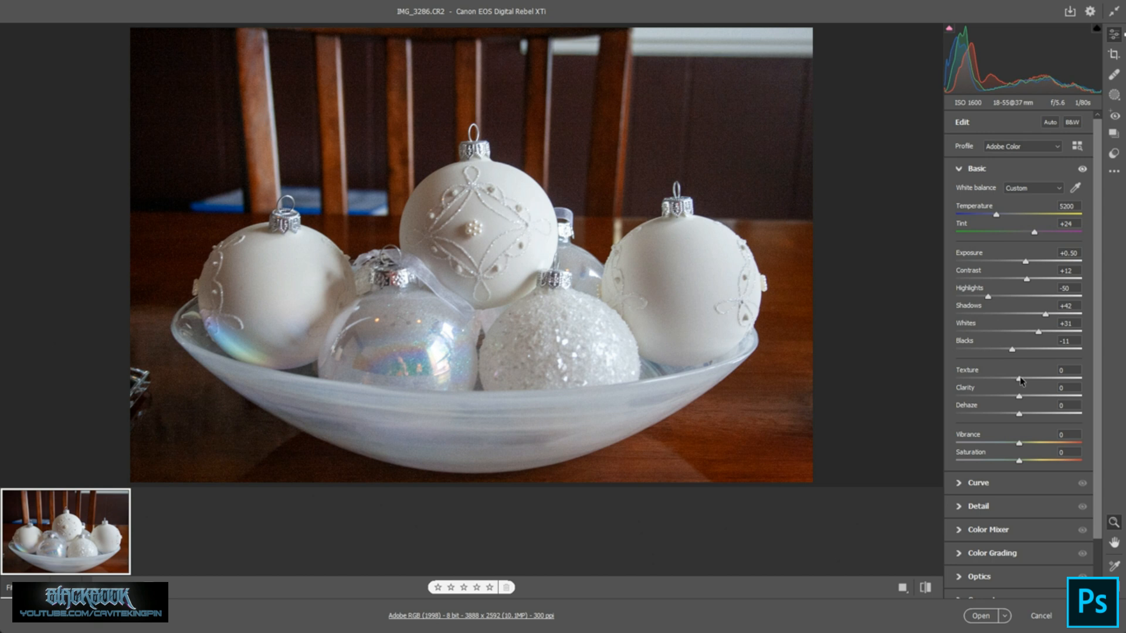
Set the photo's Texture to -40 and Clarity to +22.
left_click_drag(1020, 379, 995, 384)
mouse_move(1020, 397)
left_mouse_down()
mouse_move(1052, 399)
mouse_move(989, 400)
mouse_move(1035, 402)
left_mouse_up()
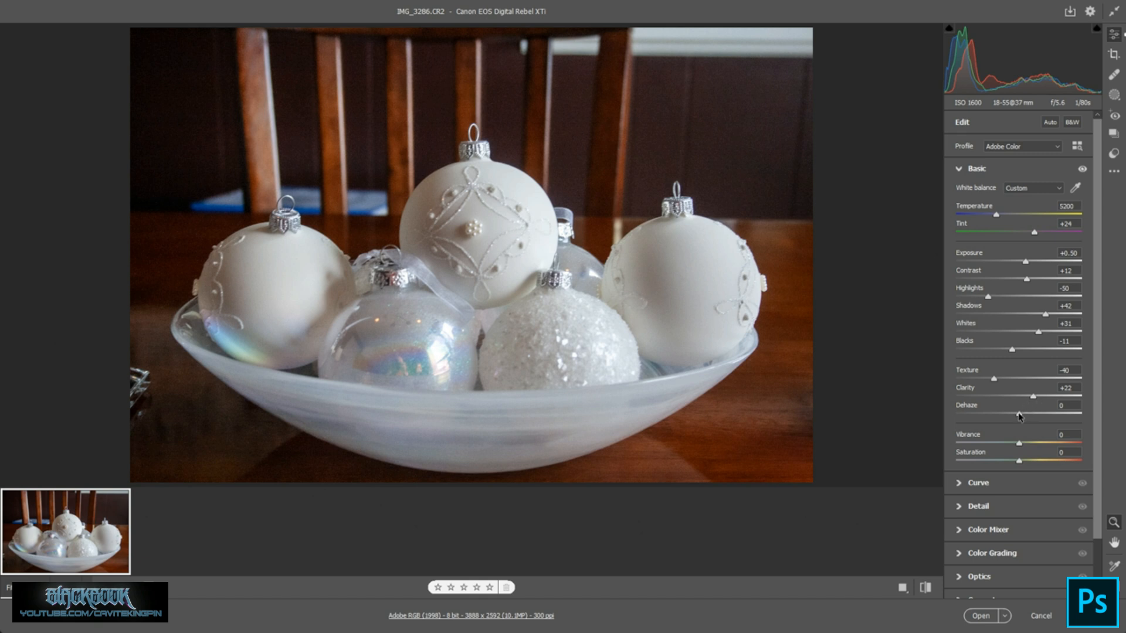
Try Dehaze at +41 and -47, and return it to 0.
left_click_drag(1018, 415, 1044, 417)
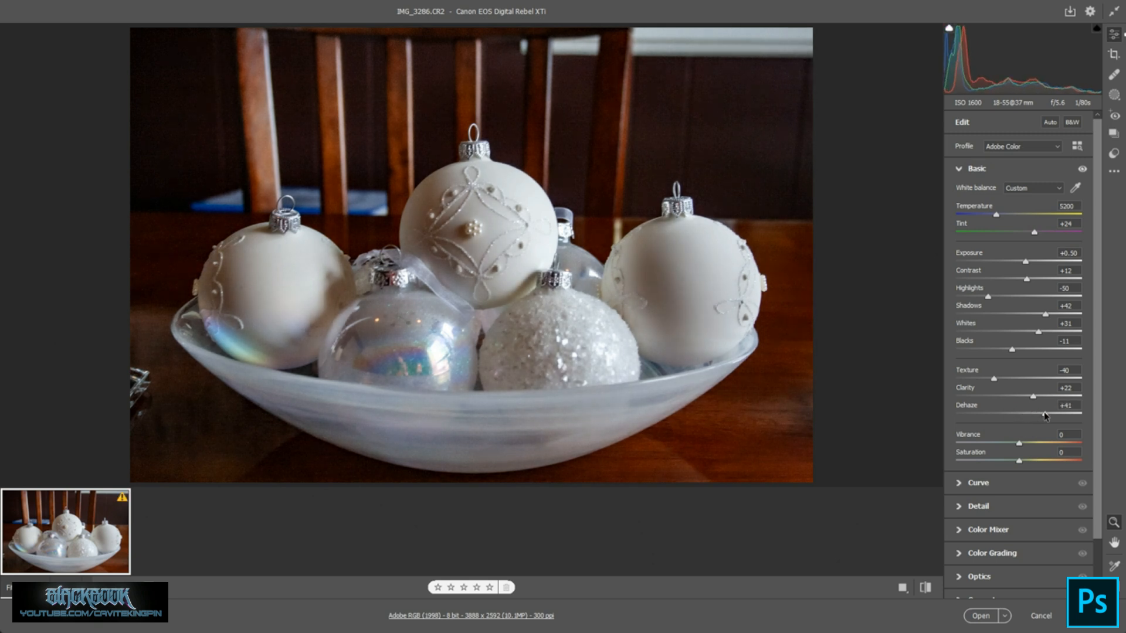
left_click_drag(1045, 416, 989, 422)
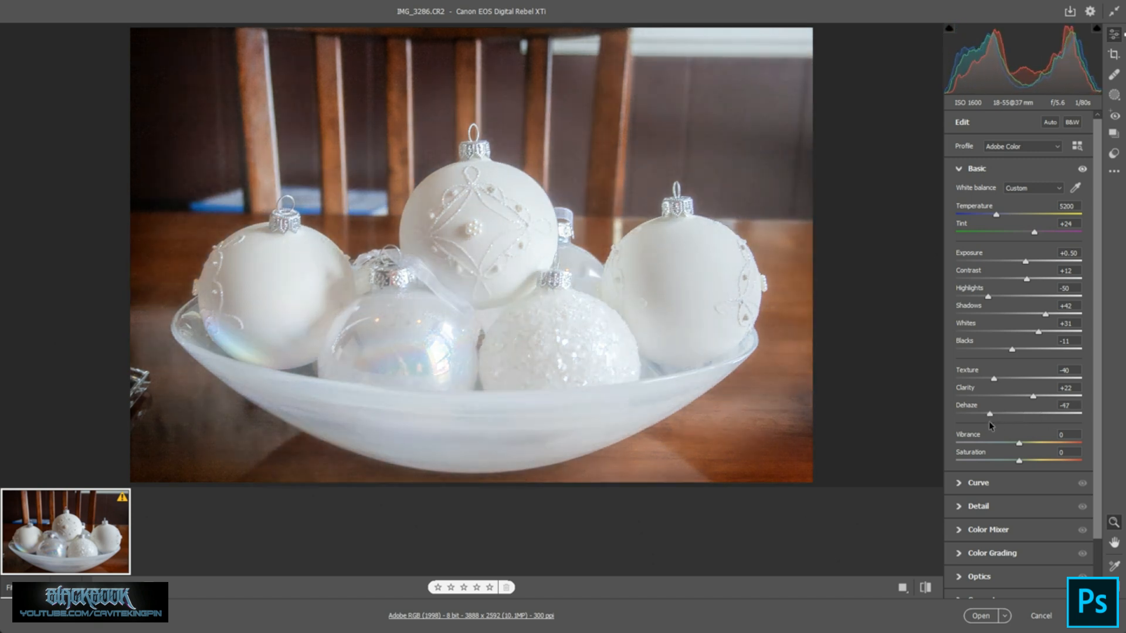
left_click_drag(988, 421, 1019, 419)
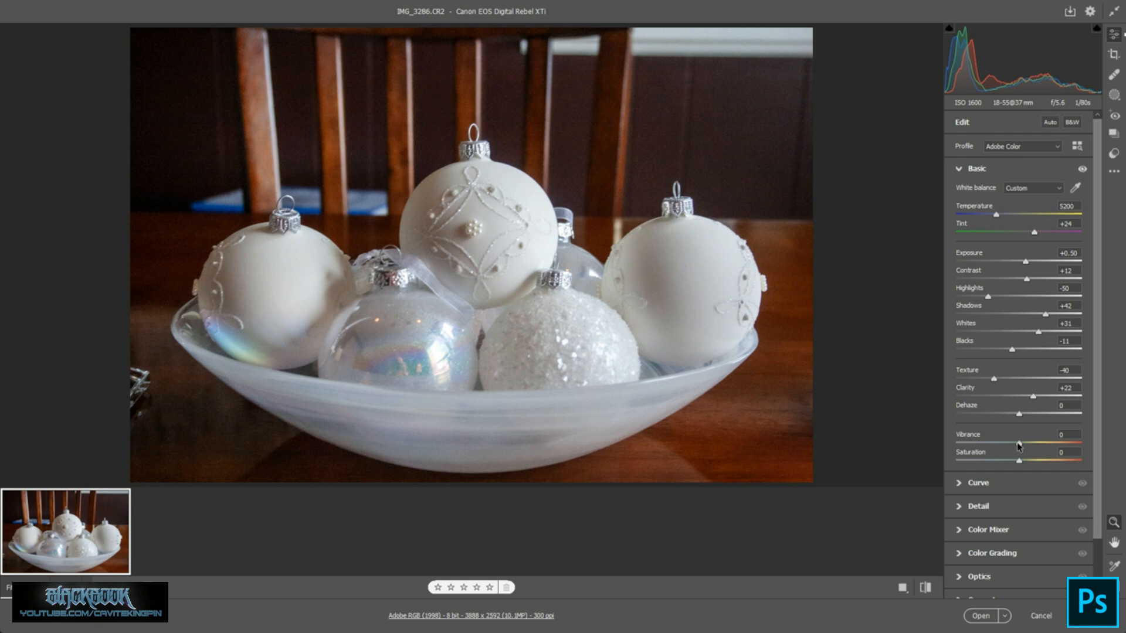
Set Vibrance to +21 and, after trying both Saturation extremes, set Saturation to +14.
mouse_move(1018, 444)
left_mouse_down()
mouse_move(1066, 445)
mouse_move(990, 446)
mouse_move(1032, 445)
left_mouse_up()
left_click_drag(1021, 464, 1108, 463)
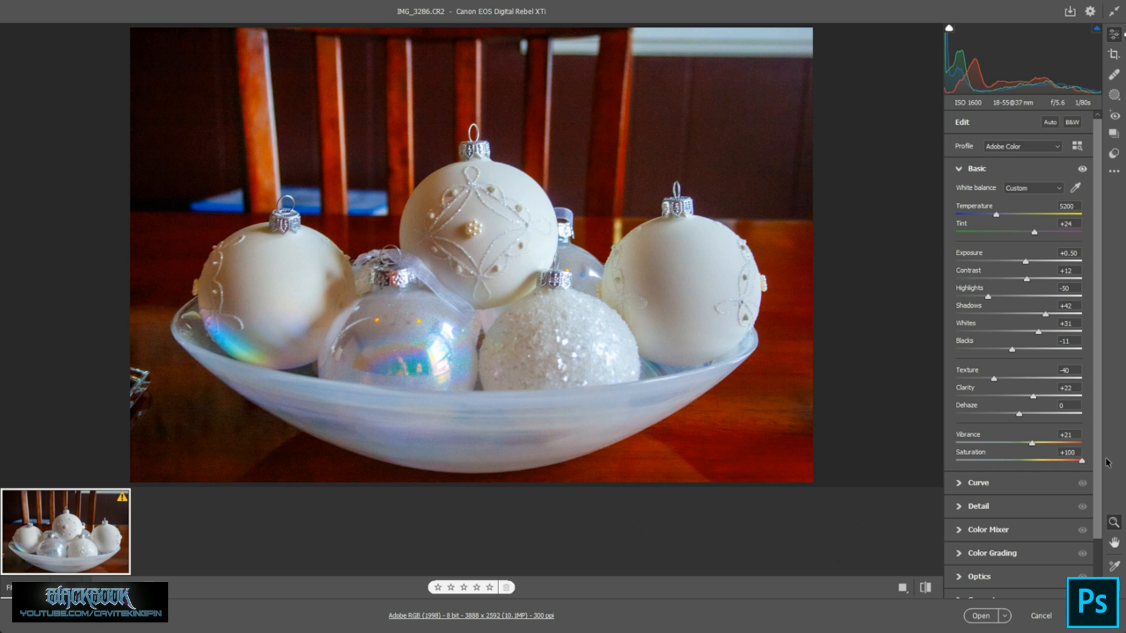
left_click_drag(1107, 463, 939, 471)
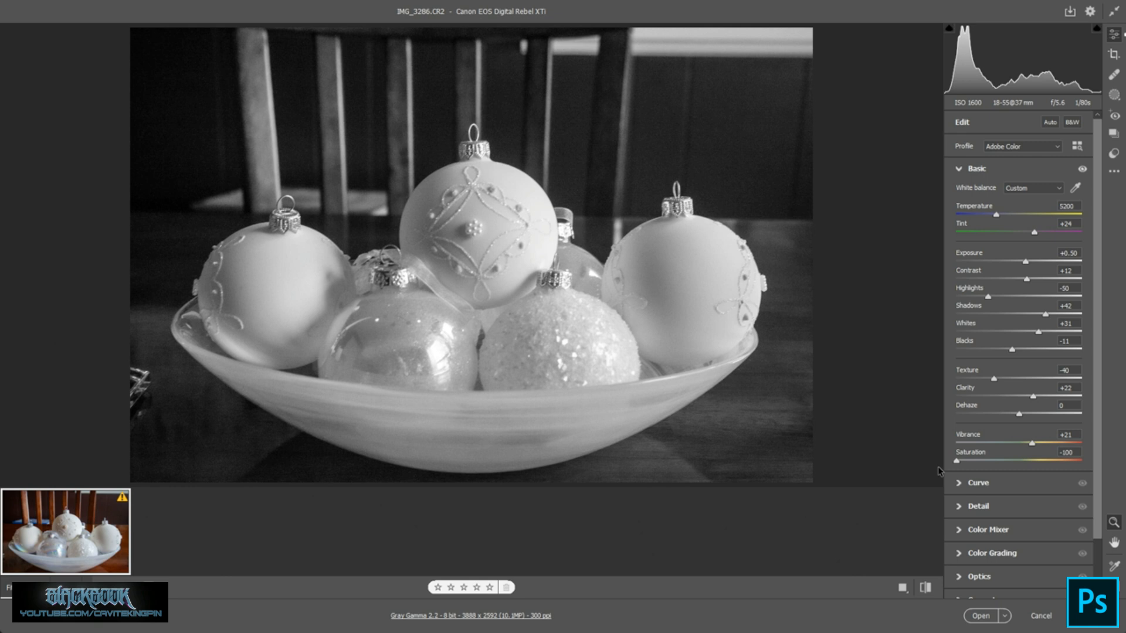
left_click_drag(956, 461, 1029, 465)
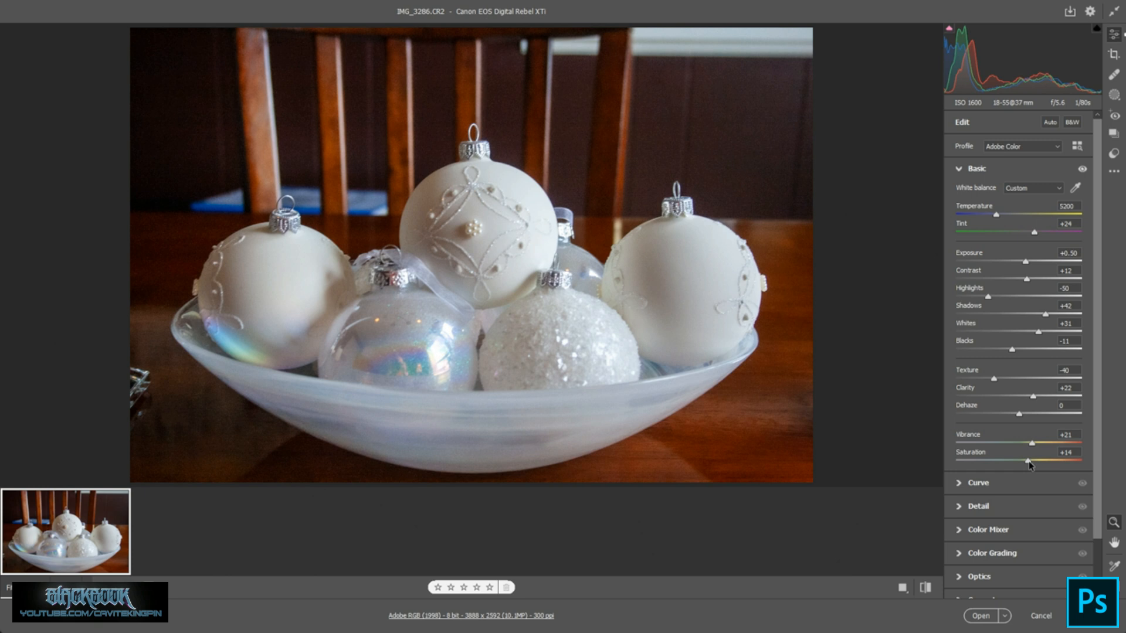
Compare the photo with and without the Basic adjustments.
left_click(1082, 169)
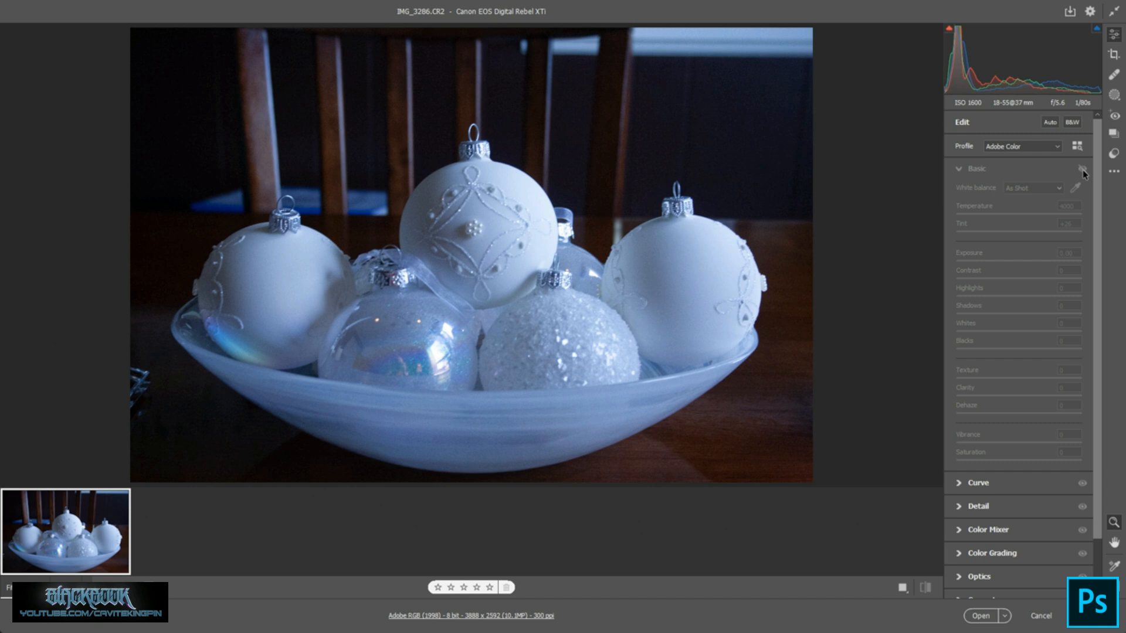
left_click(1082, 170)
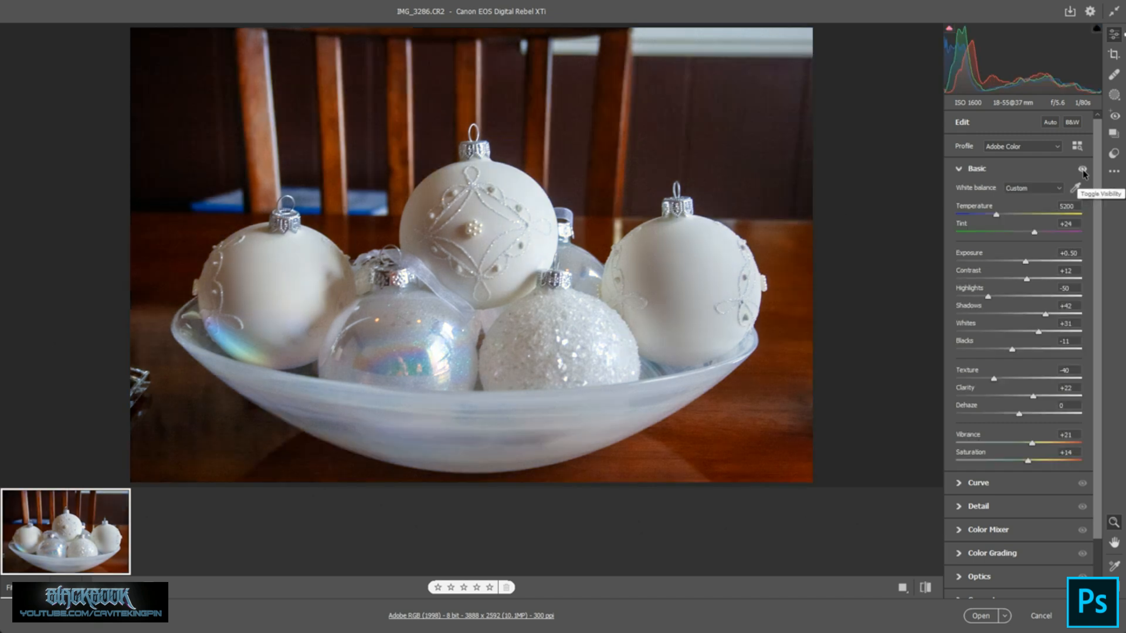
left_click(1082, 171)
Collapse the Basic settings and examine the parametric, point, red, green and blue channel curves in the Curve settings.
left_click(1019, 171)
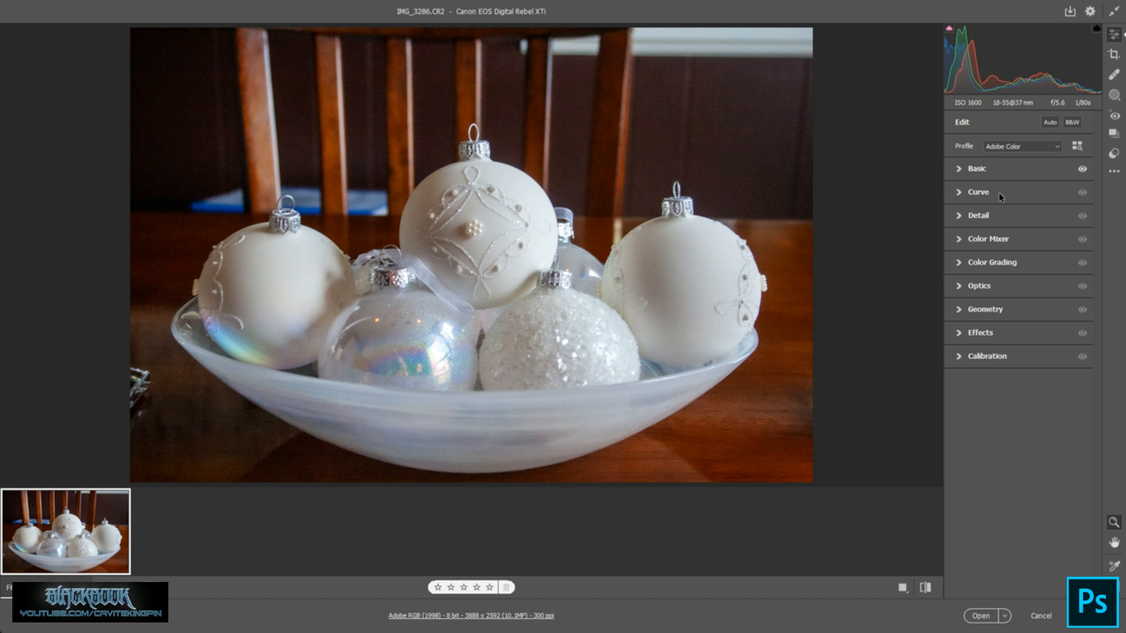
mouse_move(998, 193)
left_click(1016, 198)
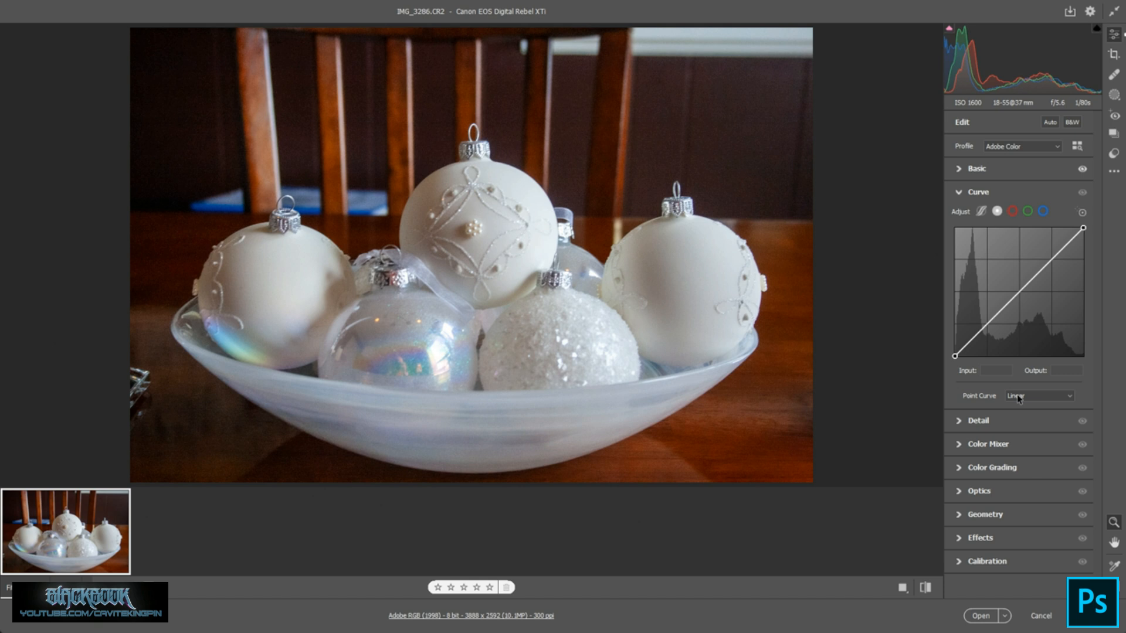
left_click(984, 212)
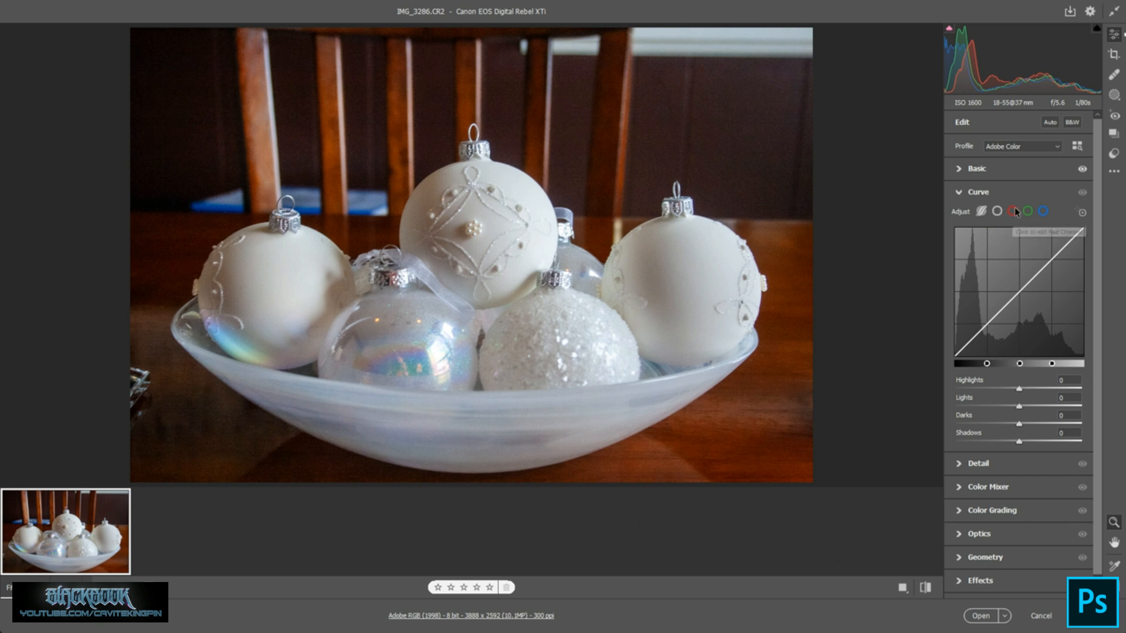
left_click(1014, 212)
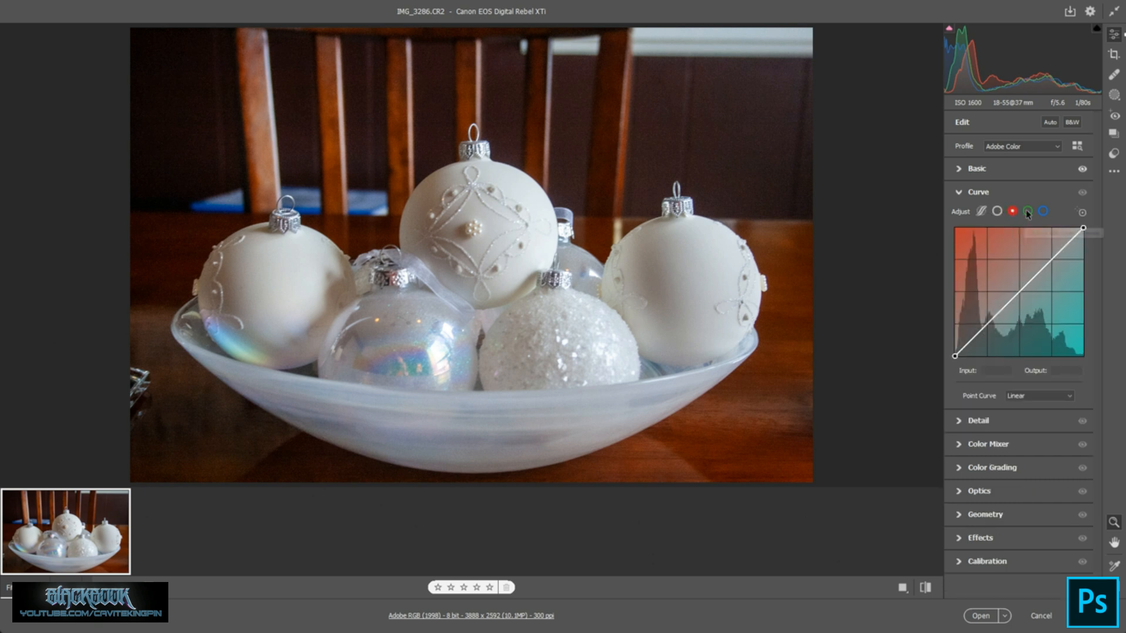
left_click(1028, 211)
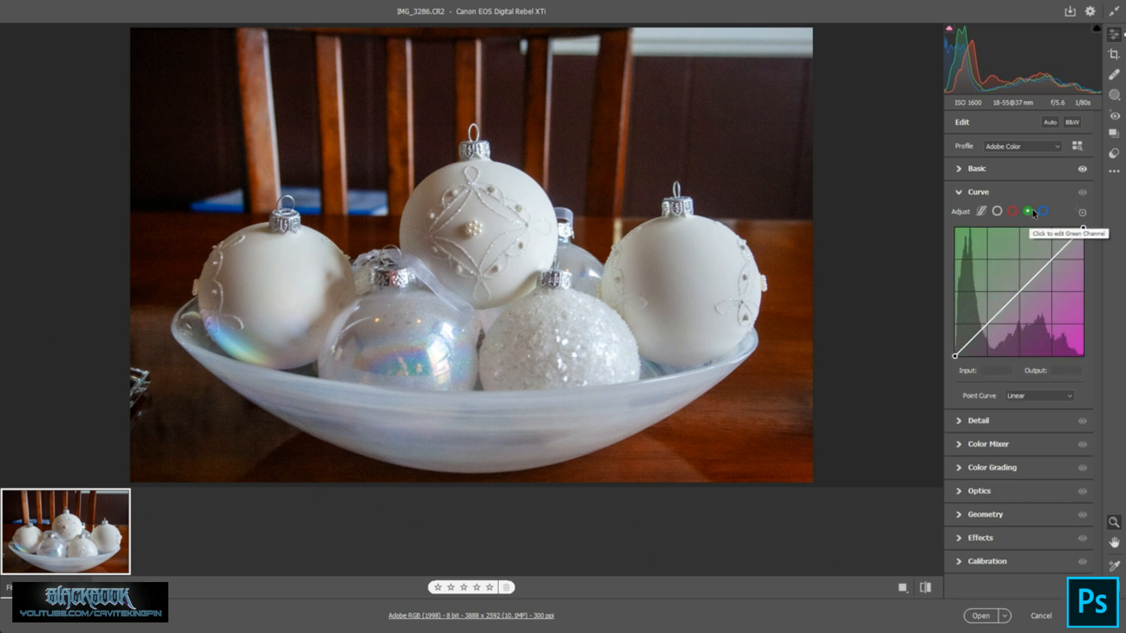
left_click(1043, 212)
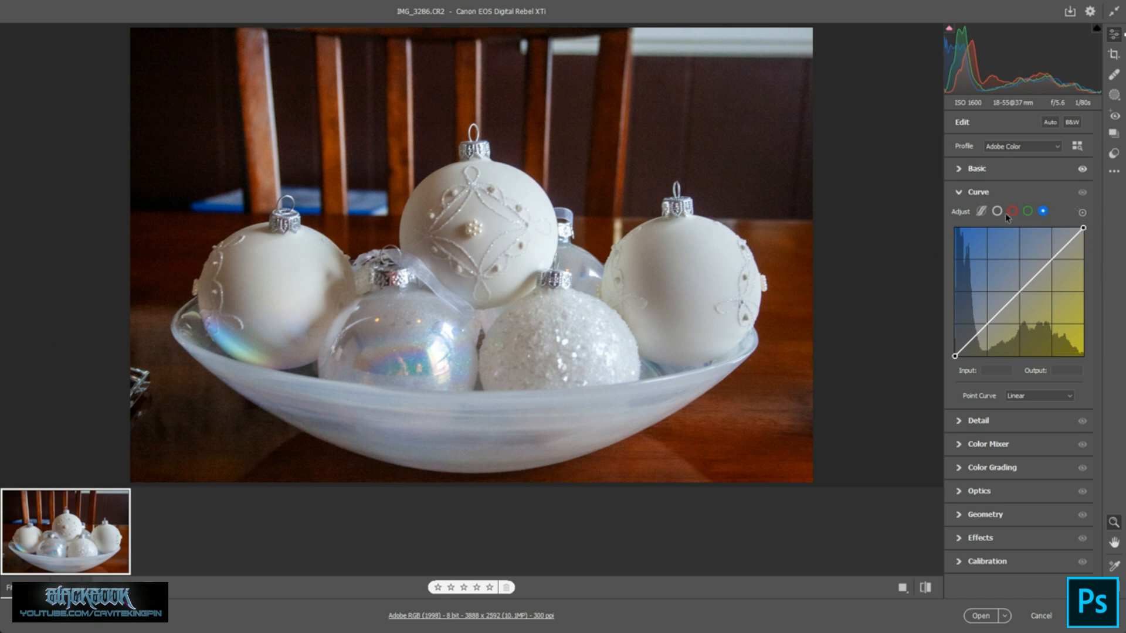
left_click(997, 211)
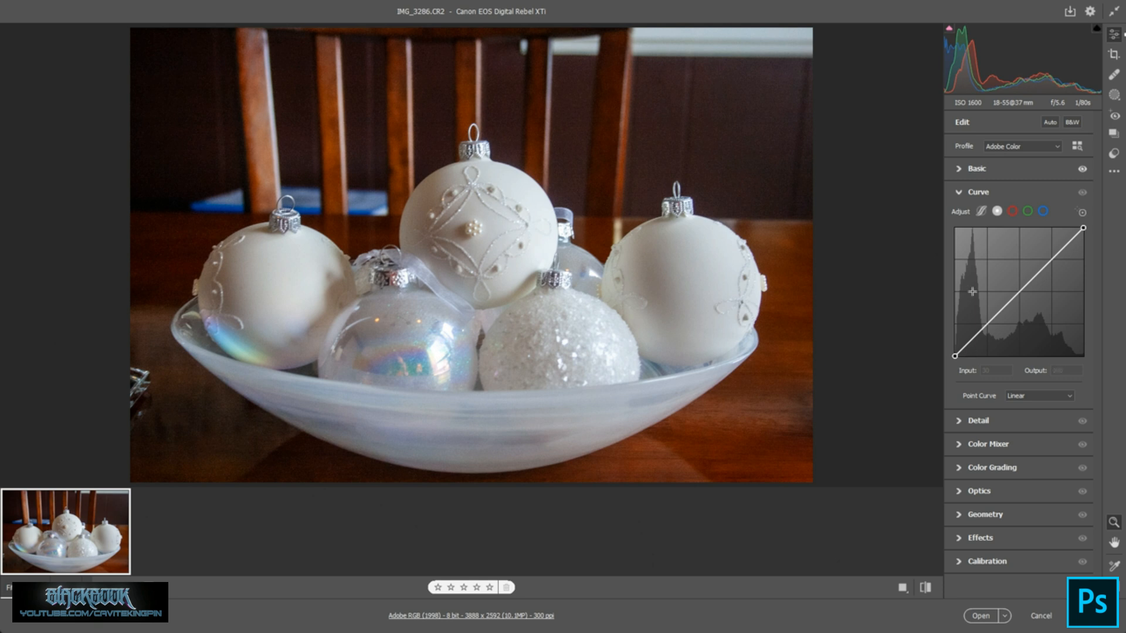
left_click(982, 211)
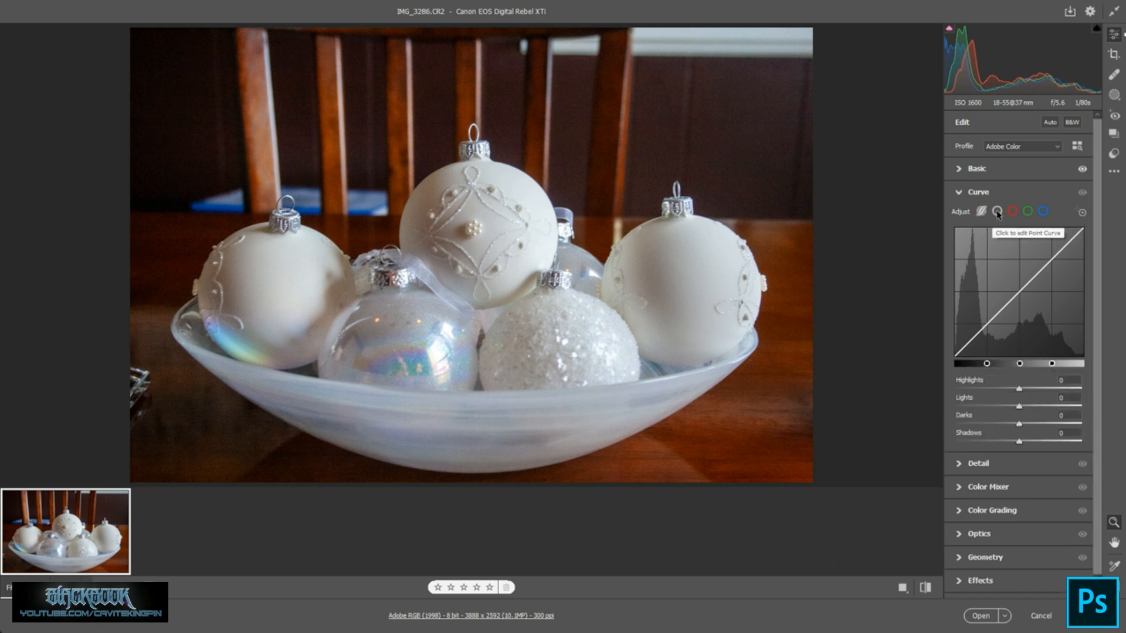
left_click(996, 211)
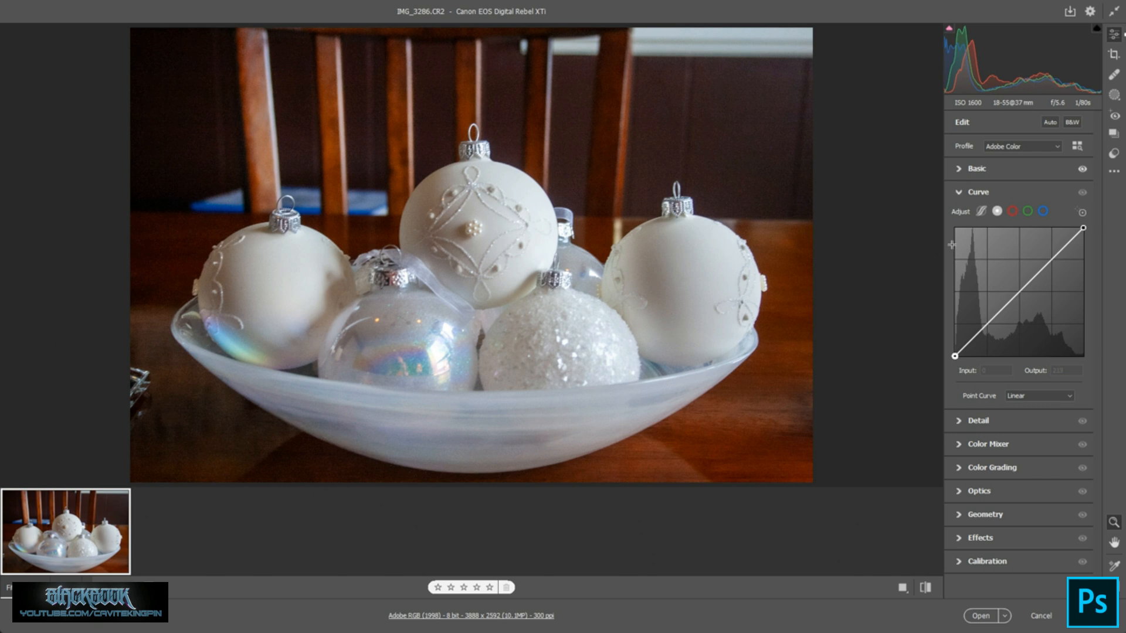
left_click(1012, 213)
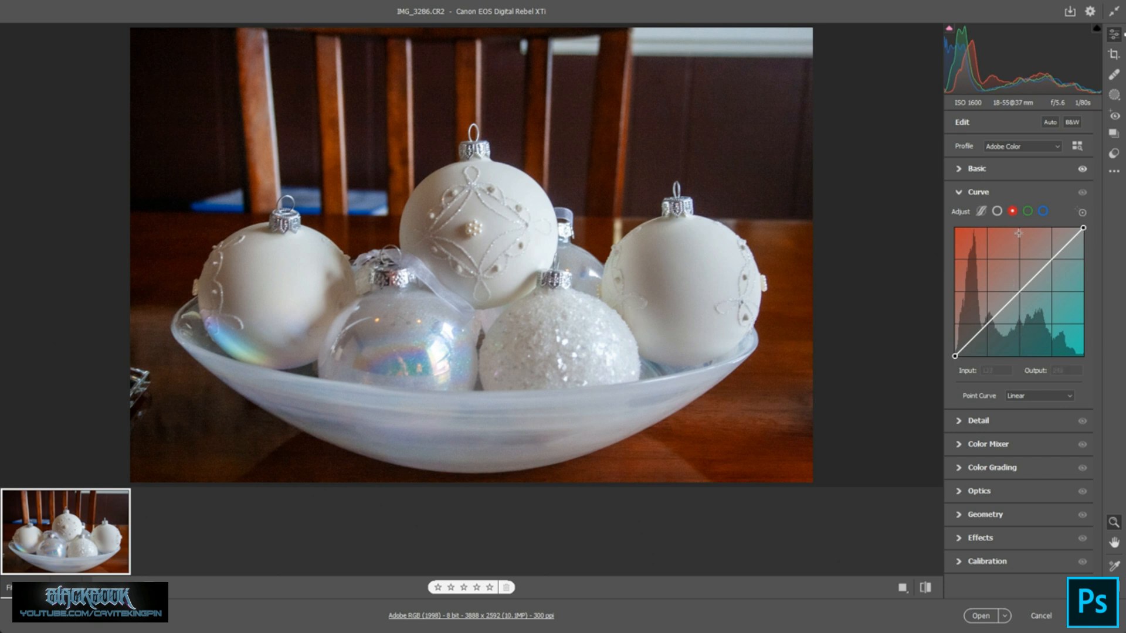
Add a point in the shadow range of the point curve and raise it to input 32, output 57.
left_click(996, 212)
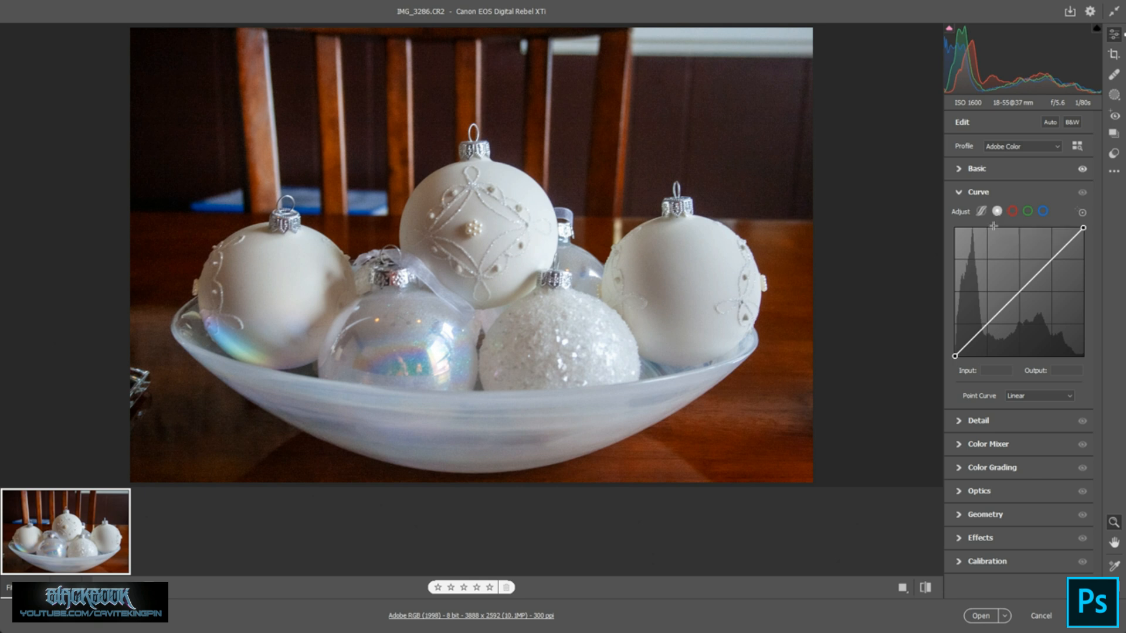
left_click(970, 341)
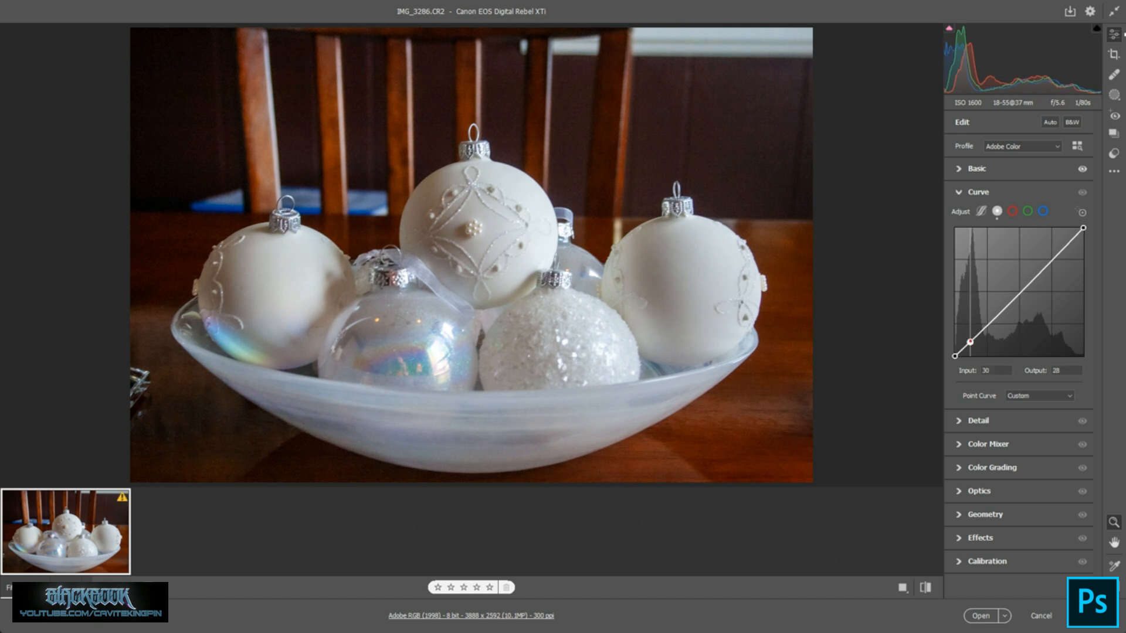
left_click_drag(970, 342, 970, 327)
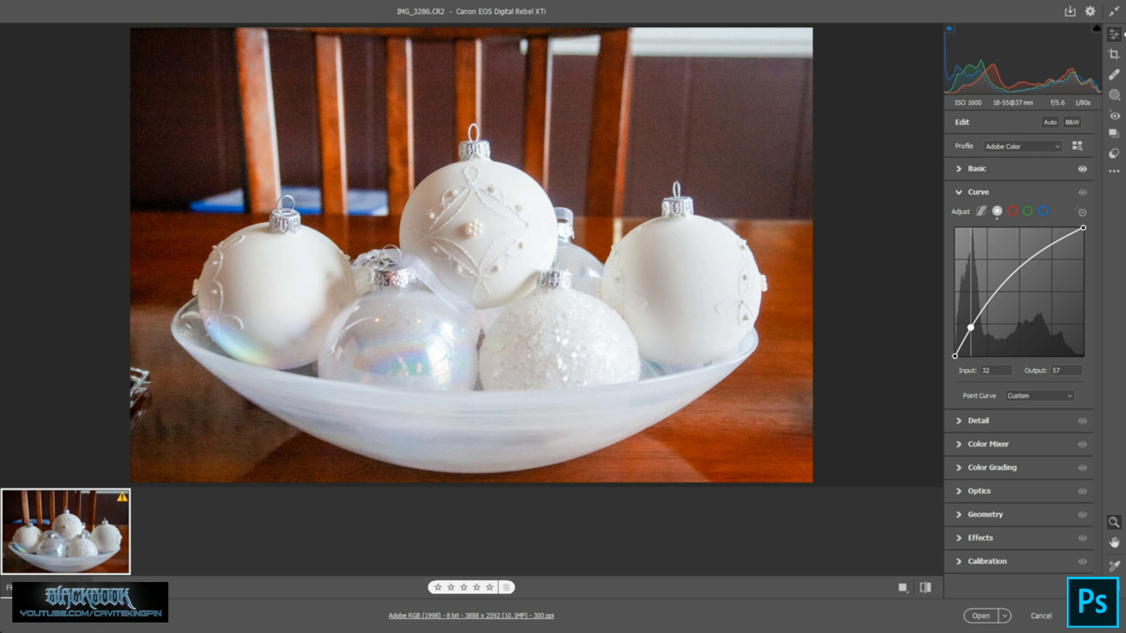
Lower the point curve's shadow point to input 35, output 31, and reset the Curve settings.
left_click_drag(971, 327, 972, 340)
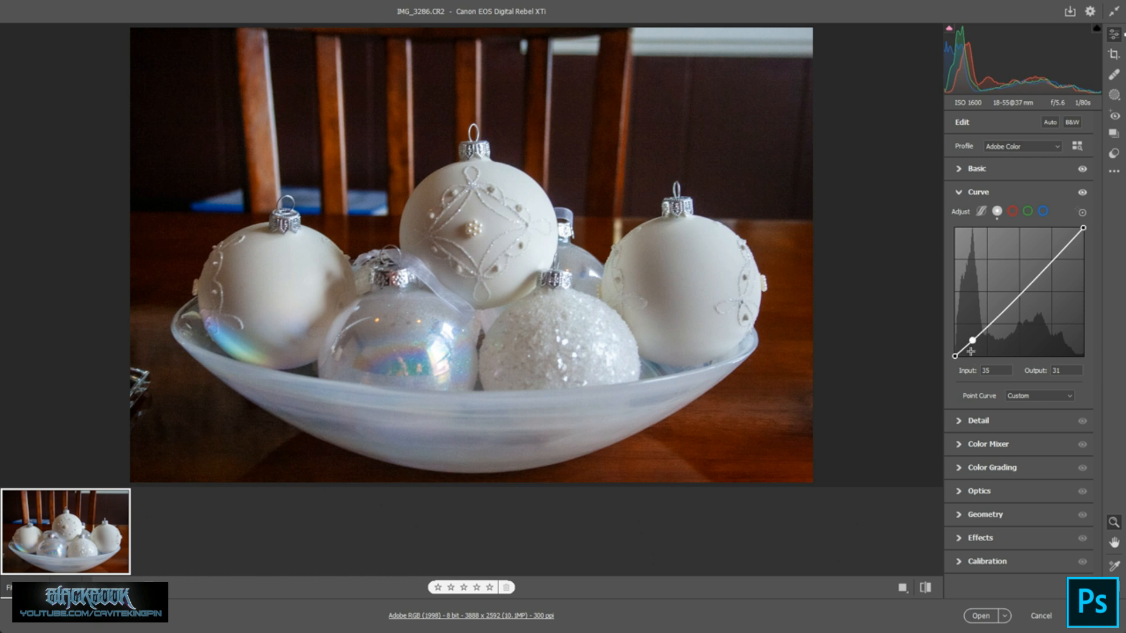
key("alt")
left_click(992, 191, "alt")
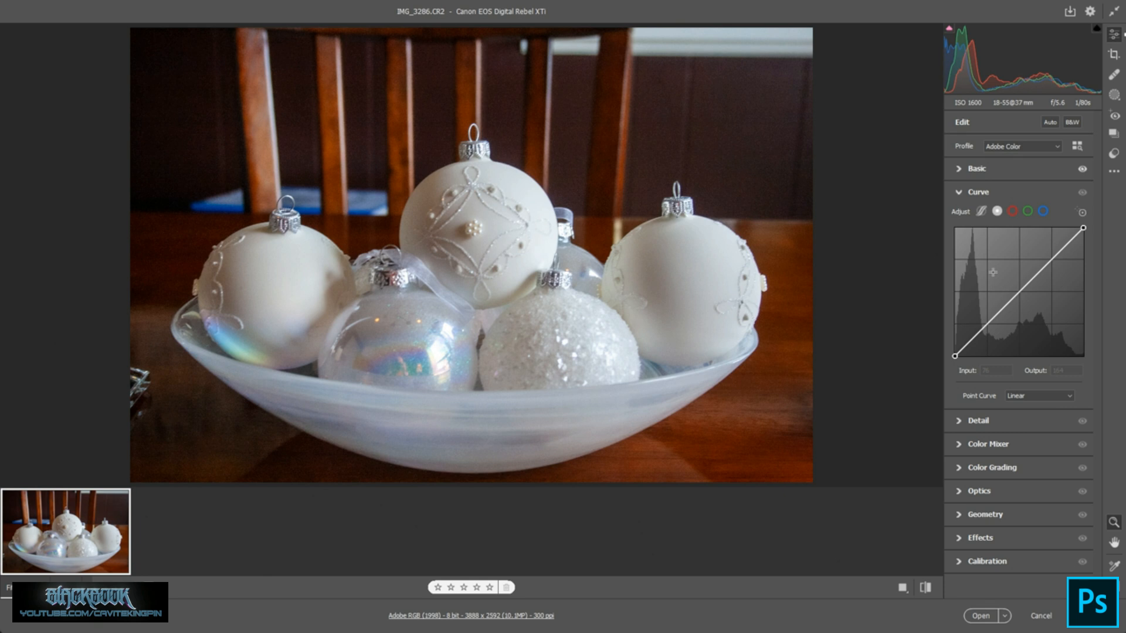
Switch to the parametric curve, try its region dividers, and lower Shadows to -30.
left_click(981, 212)
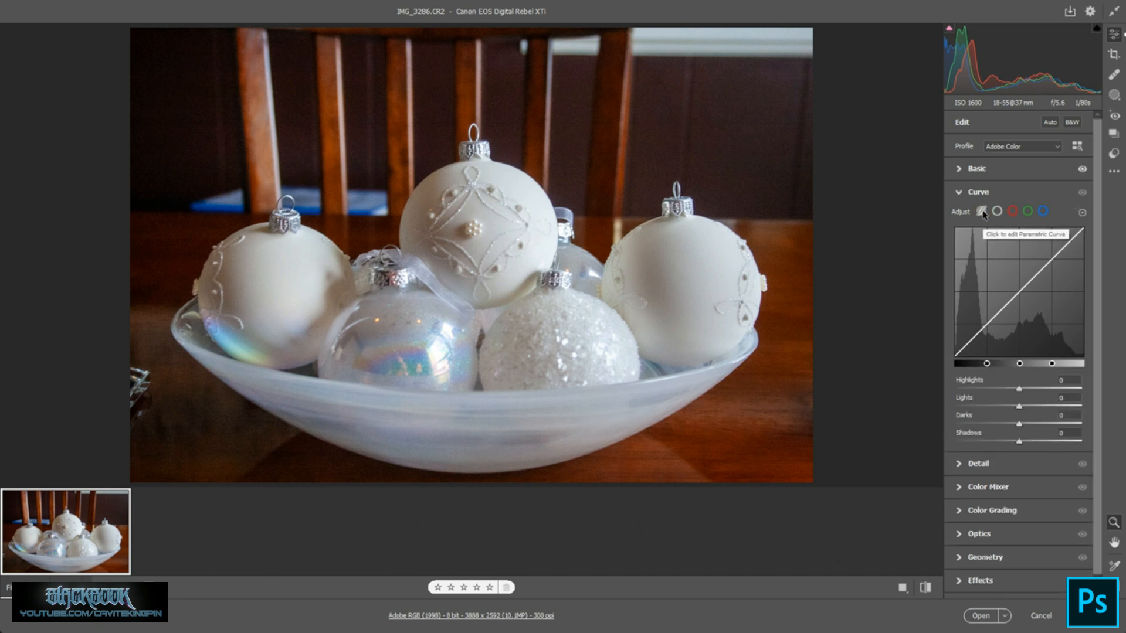
left_click(988, 365)
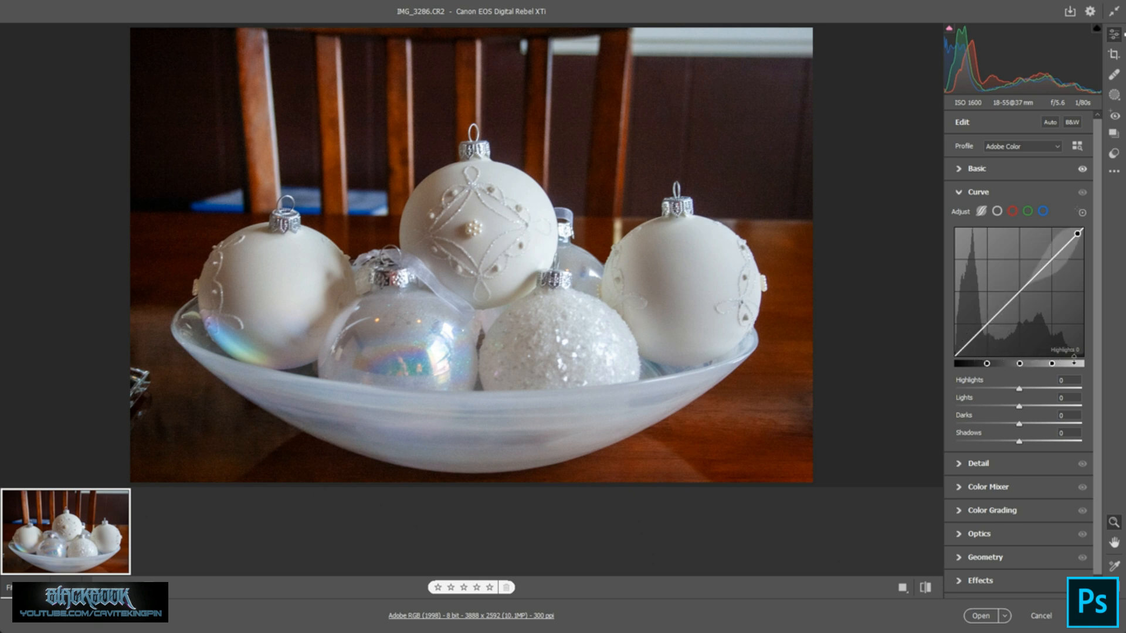
mouse_move(1053, 365)
mouse_move(1053, 365)
left_mouse_down()
mouse_move(1070, 365)
mouse_move(1054, 366)
left_mouse_up()
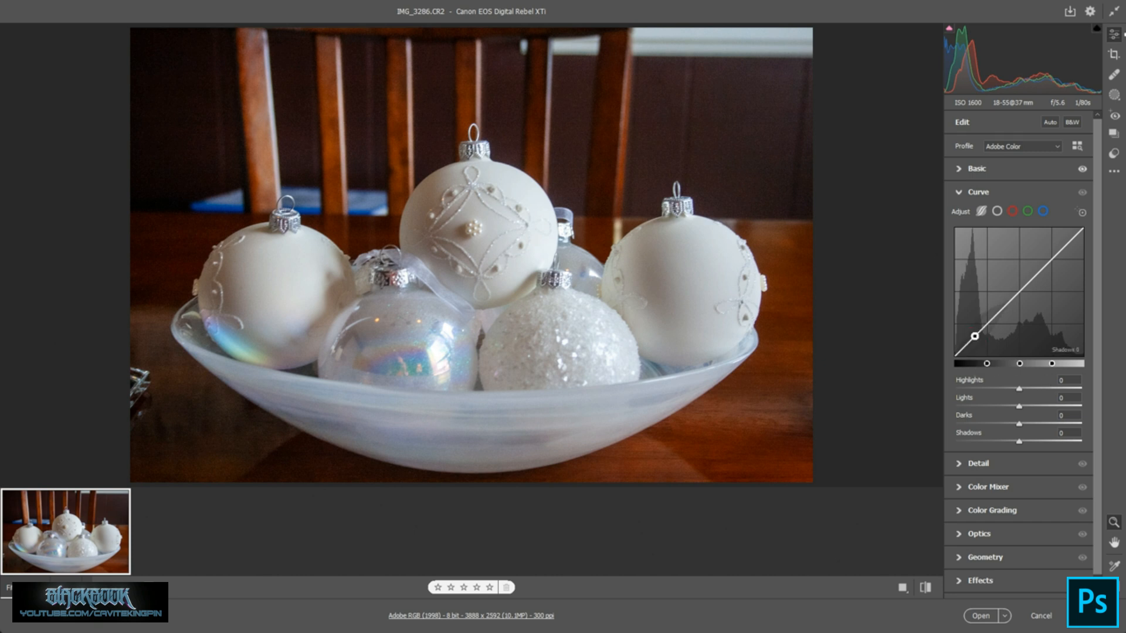
left_click_drag(974, 336, 975, 341)
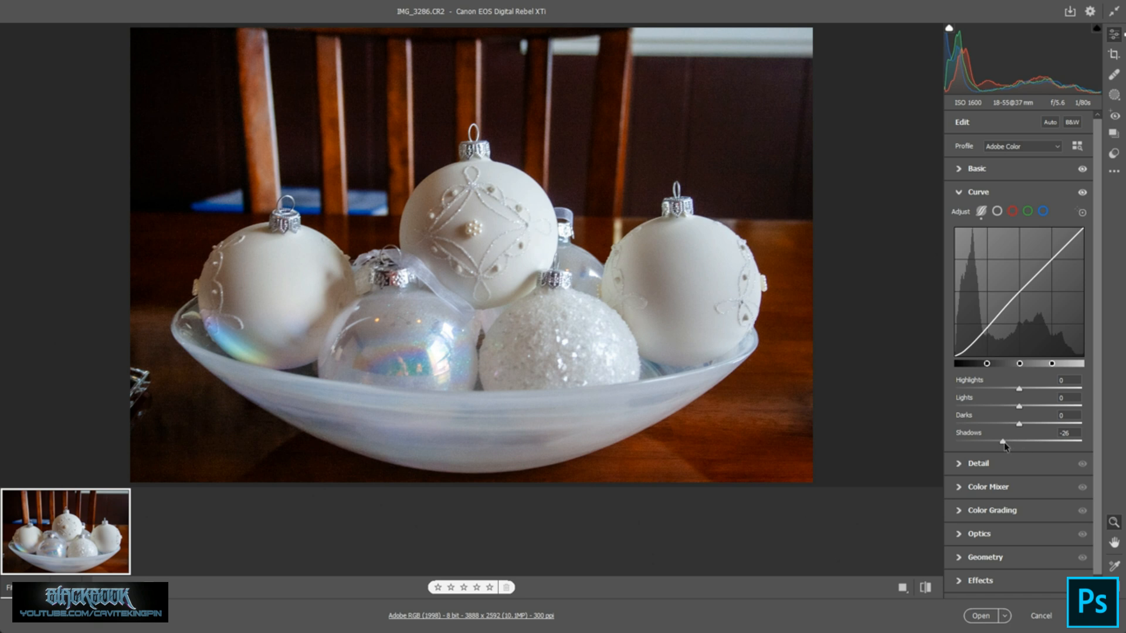
left_click_drag(1004, 445, 1001, 445)
Raise Lights to +9 on the parametric curve and reset the Curve settings.
left_click(1019, 406)
left_click_drag(1019, 396, 1024, 395)
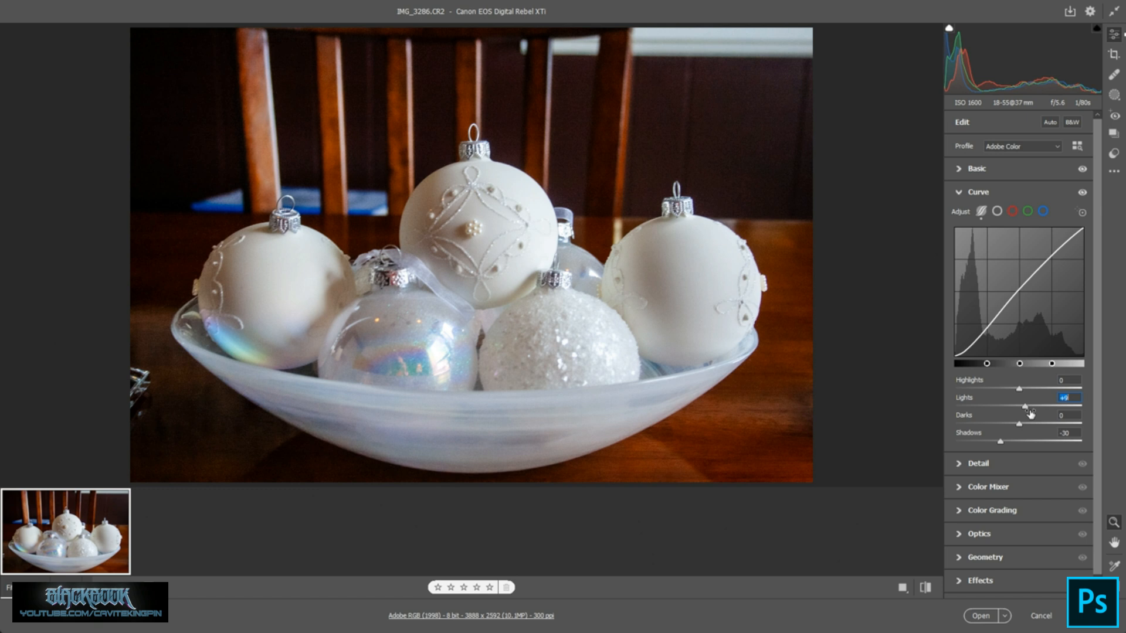
left_click(982, 192, "alt")
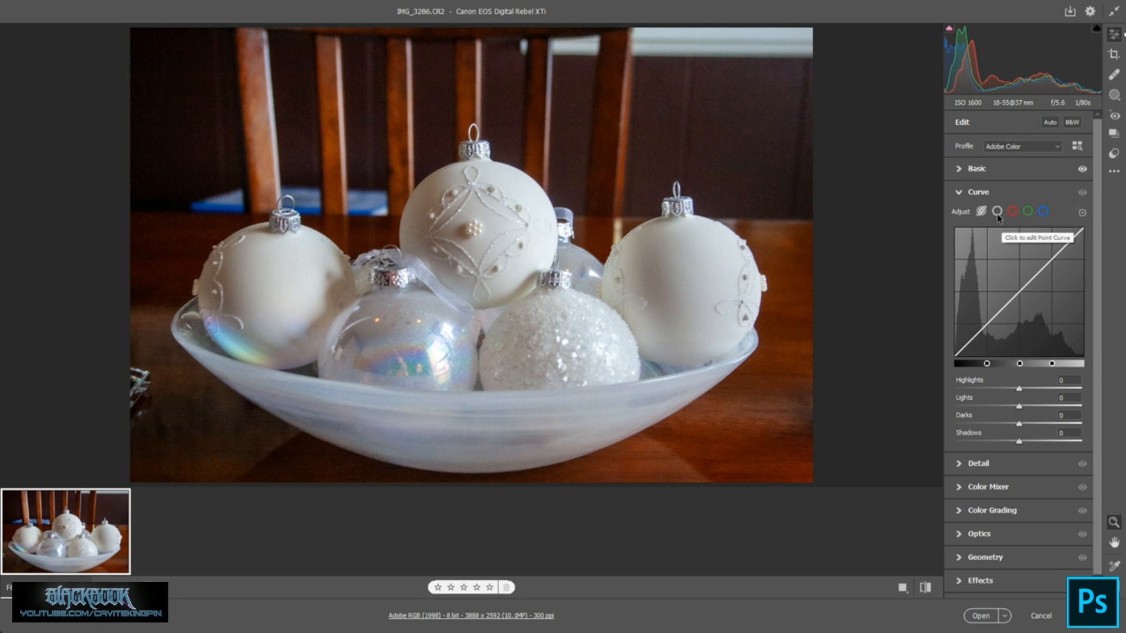
On the point curve, try the Strong Contrast and Medium Contrast presets, and return to Linear.
left_click(996, 212)
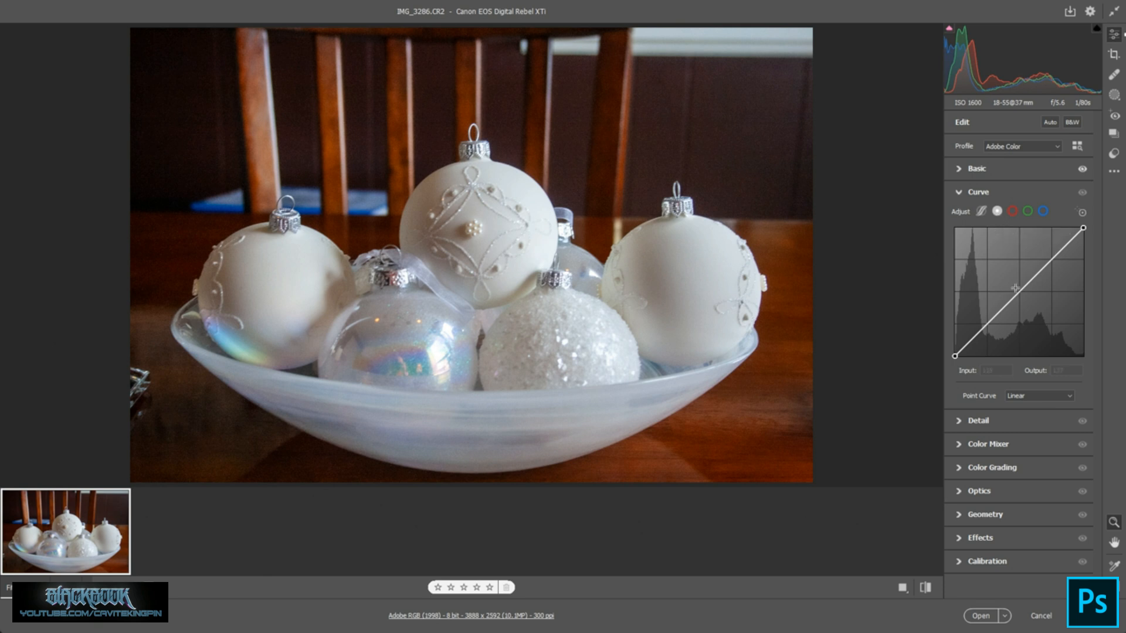
left_click(1059, 398)
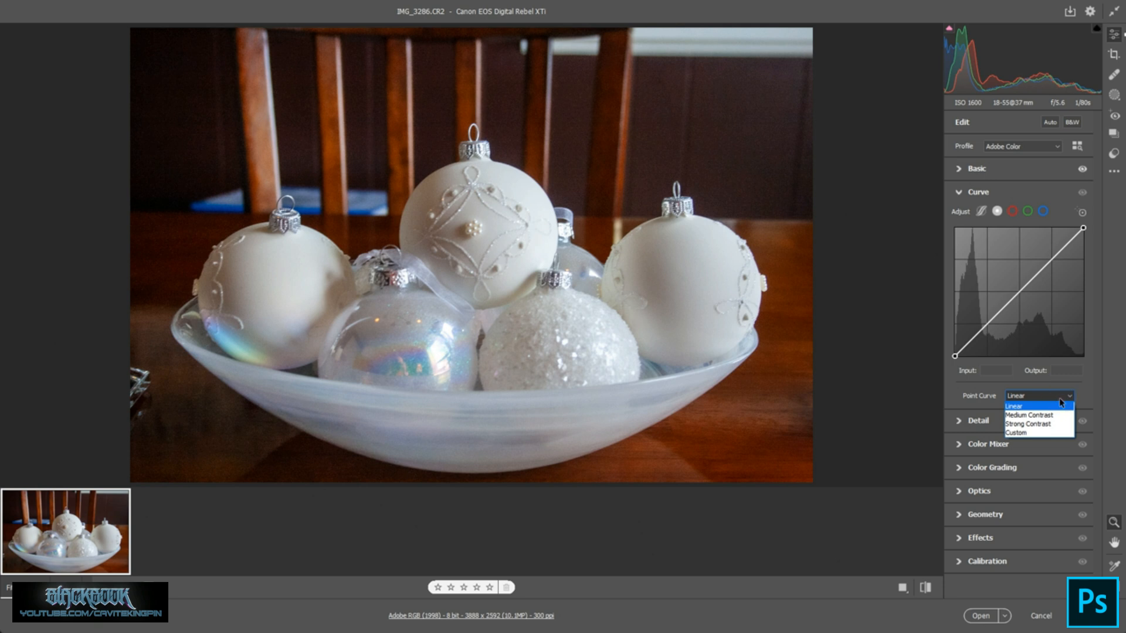
left_click(1053, 423)
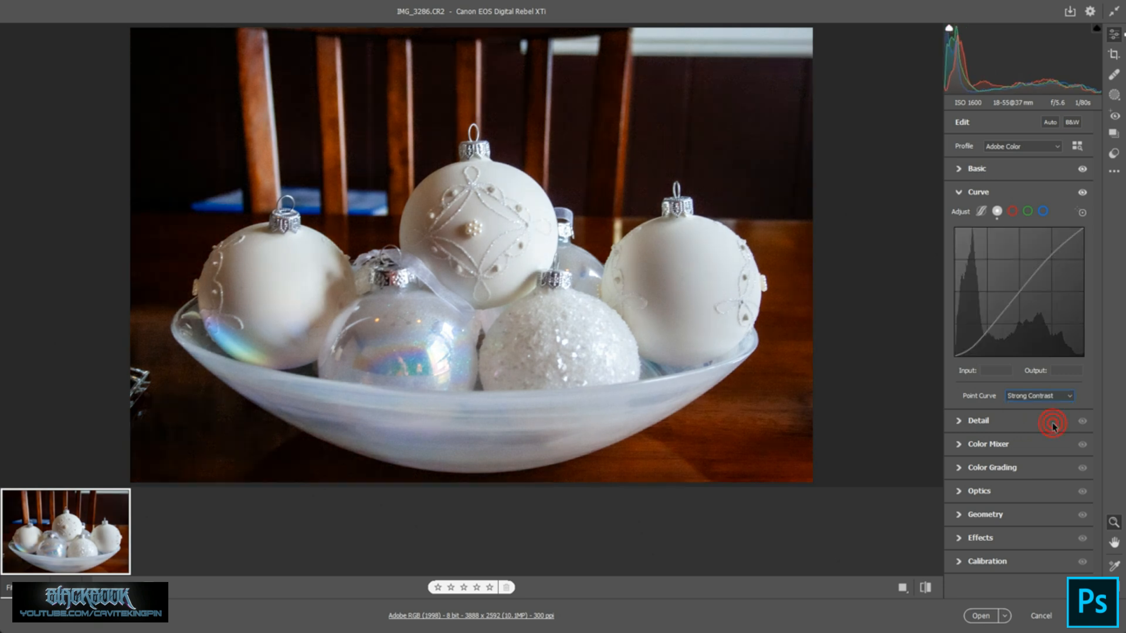
left_click(1053, 395)
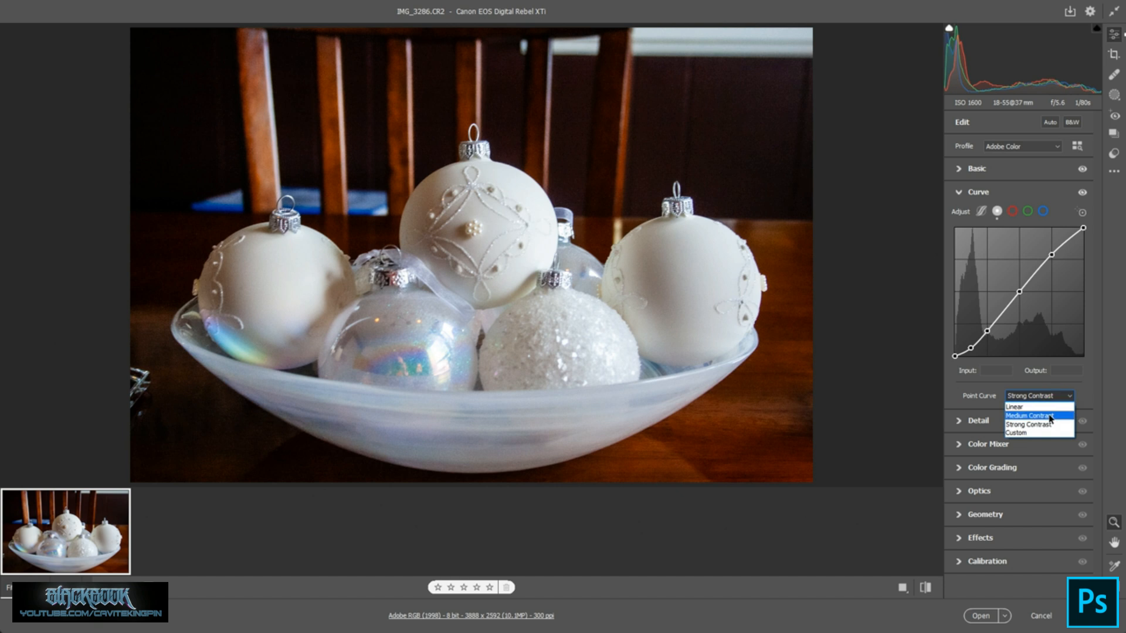
left_click(1050, 416)
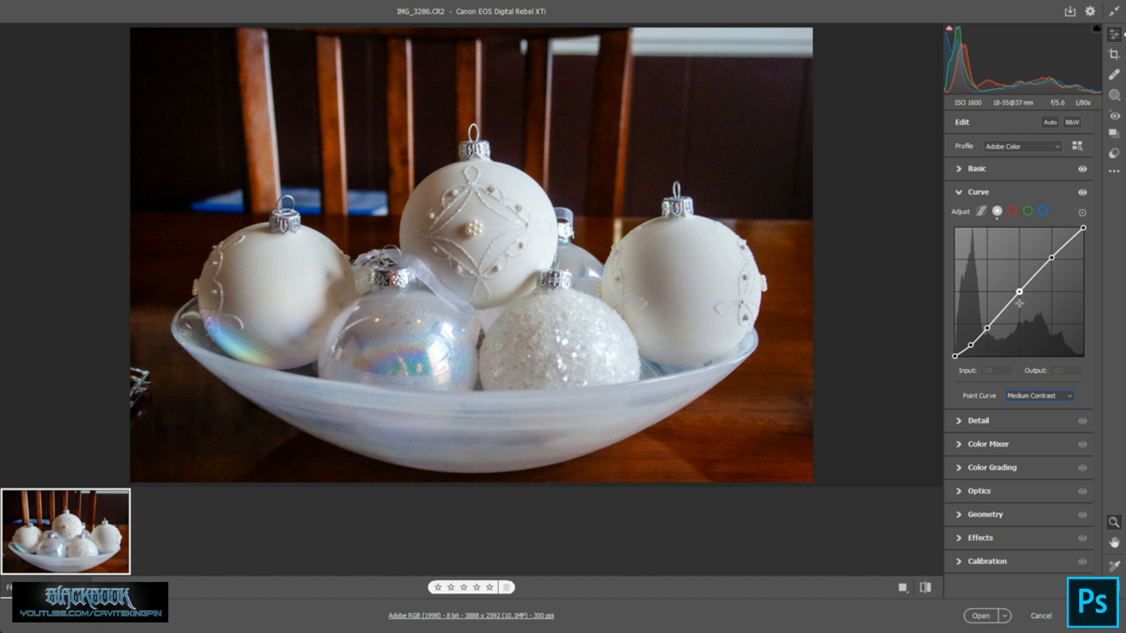
left_click(1034, 396)
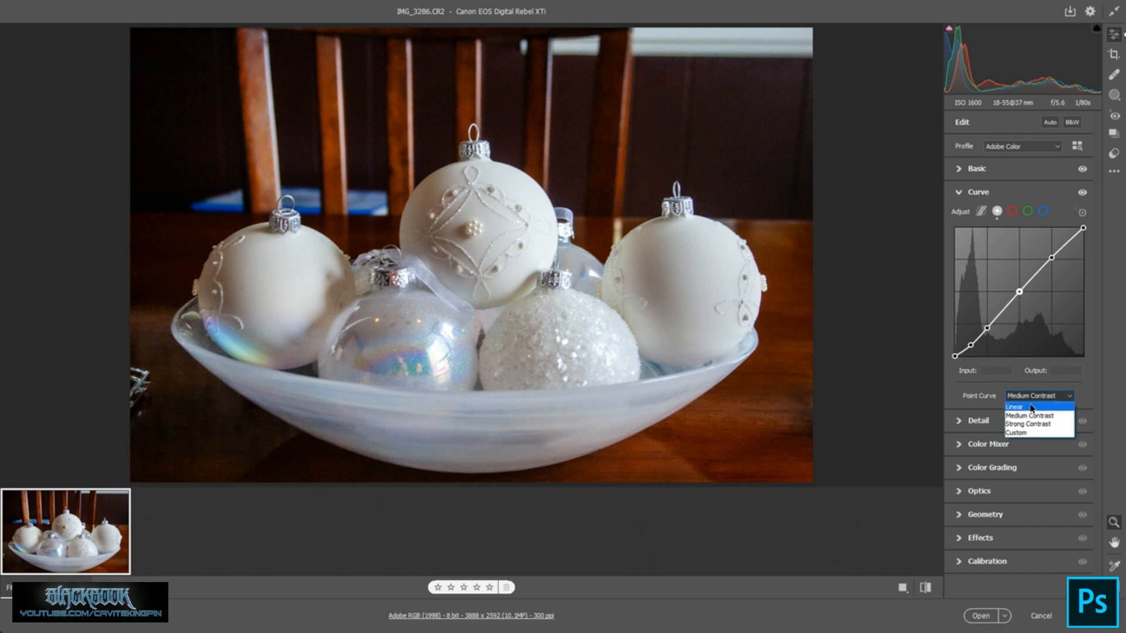
left_click(1032, 407)
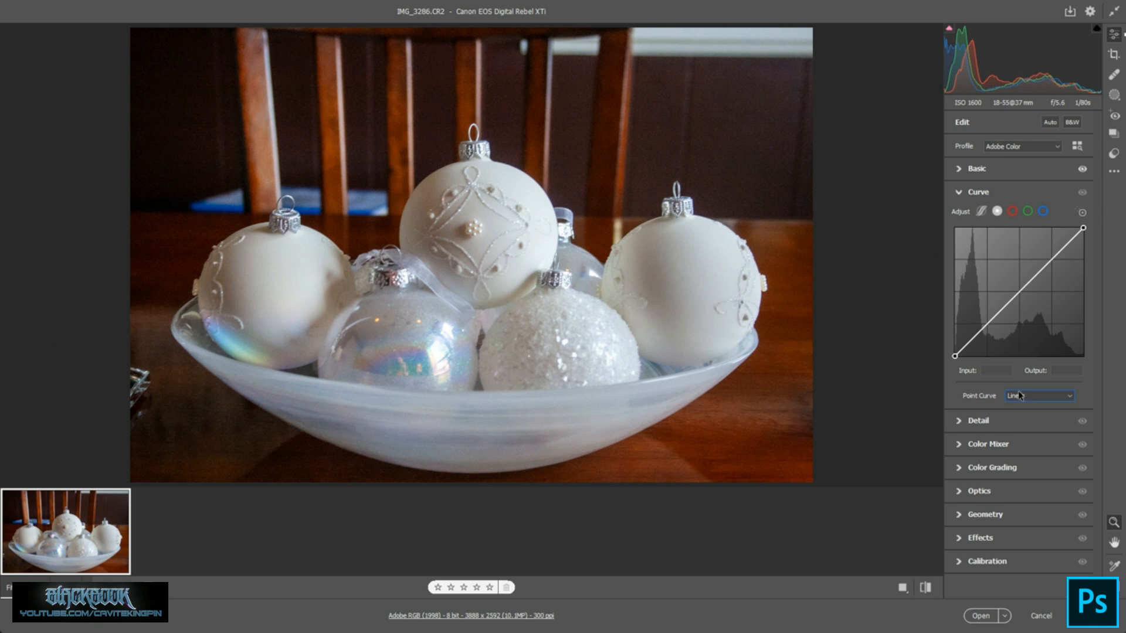
Add a shadow point at input 35, output 29 and a highlight point at input 214, output 230 to the point curve.
left_click(968, 341)
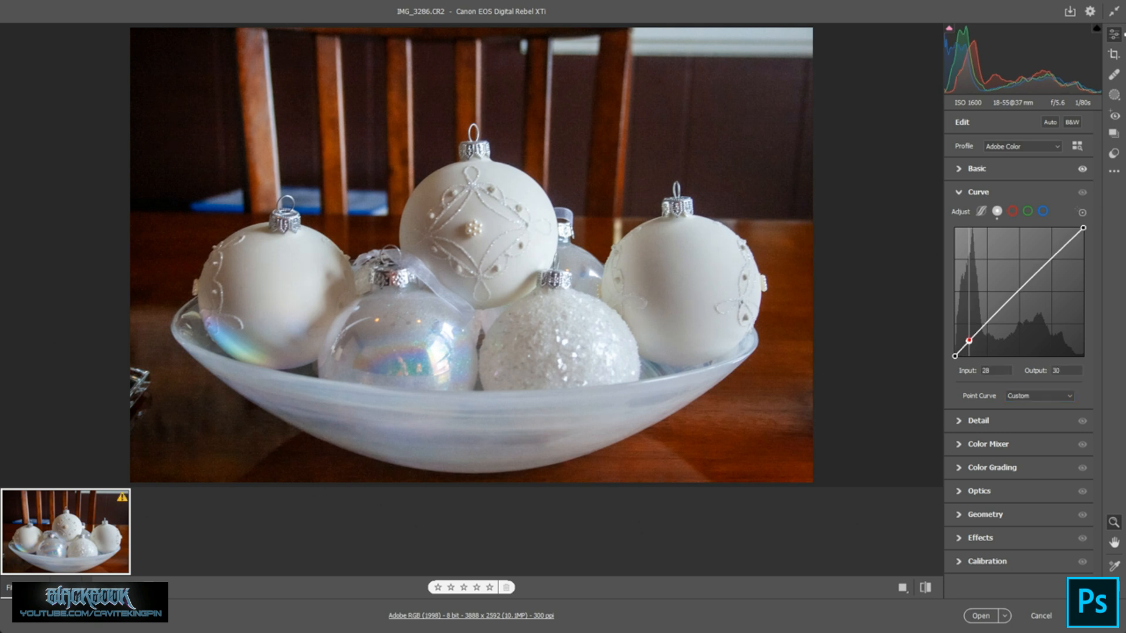
mouse_move(969, 341)
left_mouse_down()
mouse_move(967, 327)
mouse_move(970, 341)
left_mouse_up()
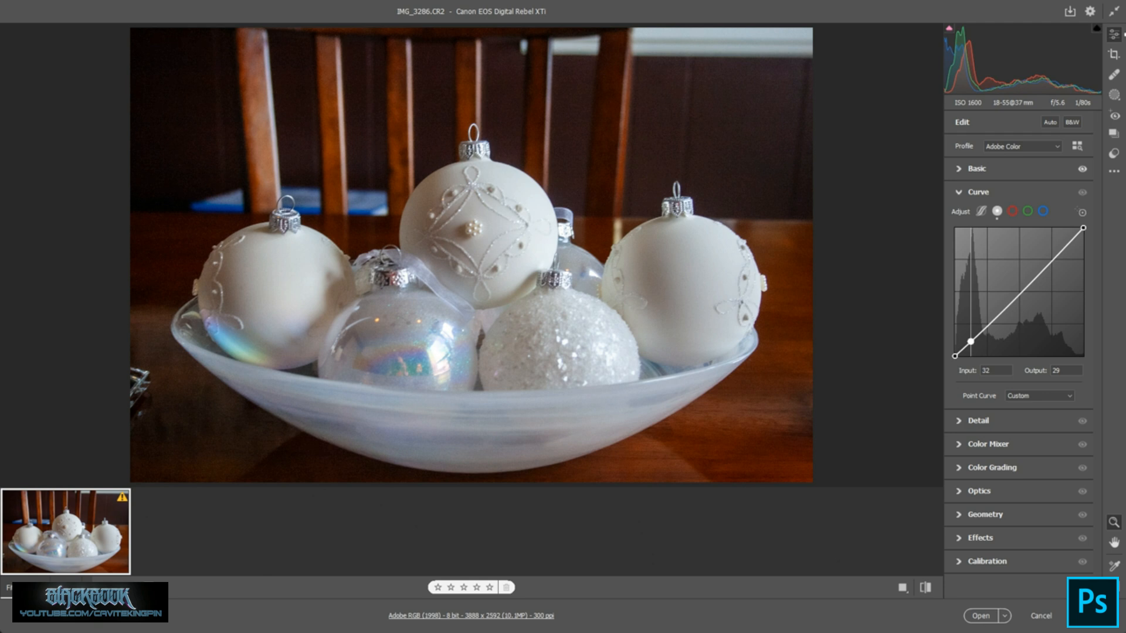
left_click_drag(970, 341, 972, 342)
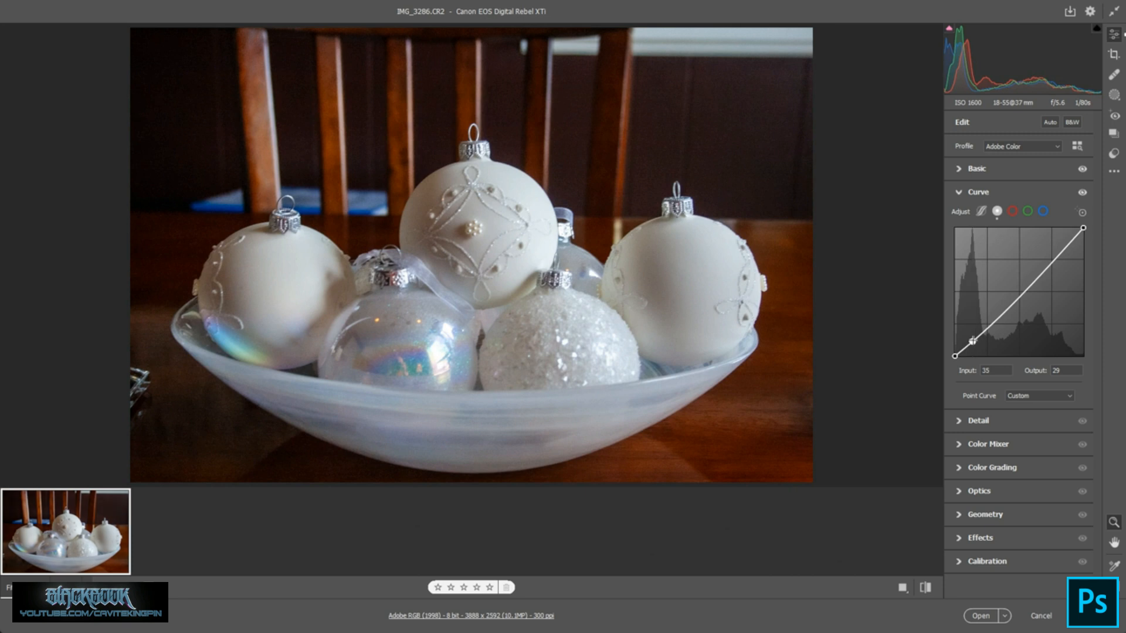
left_click_drag(1069, 240, 1062, 239)
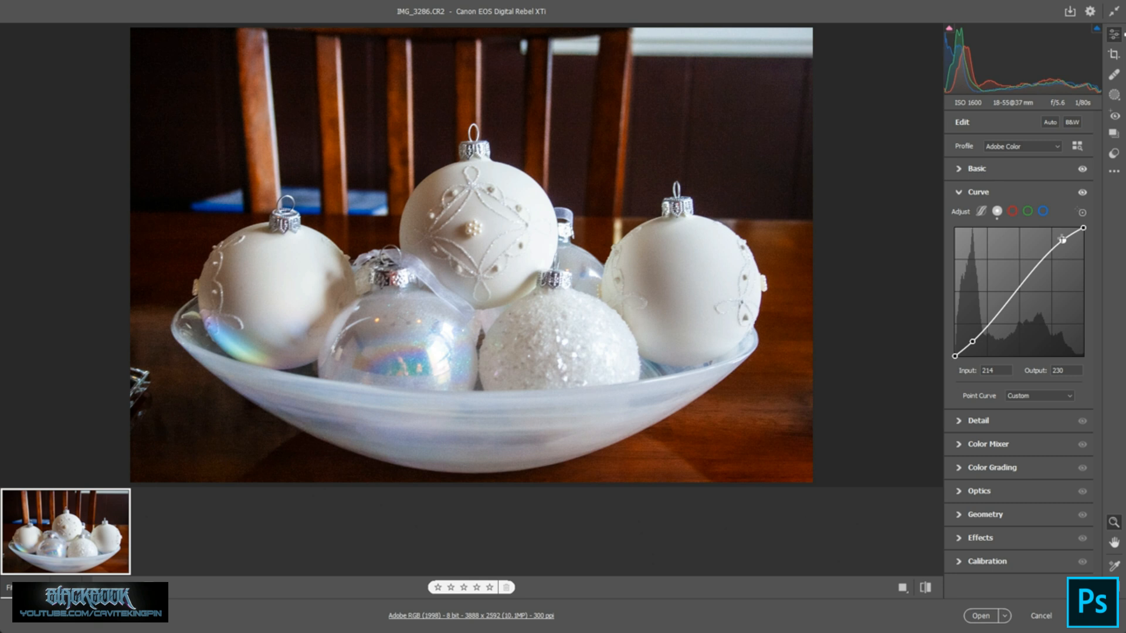
Add a midtone point at input 129, output 127 and select the shadow point to check its input and output fields.
left_click(1017, 291)
left_click_drag(1017, 290, 1020, 292)
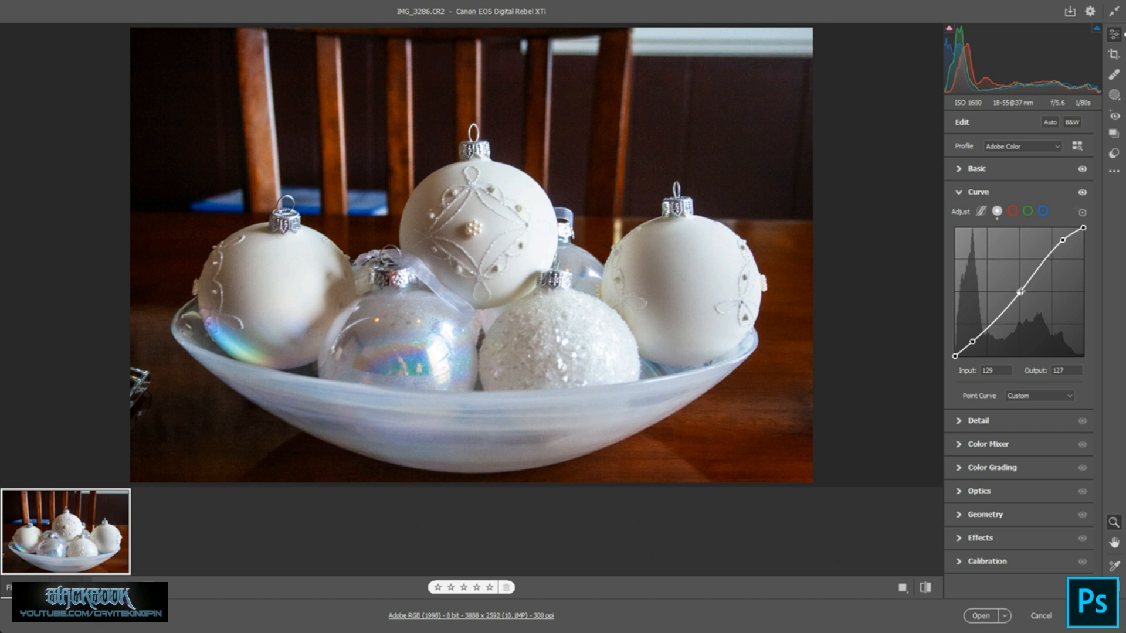
left_click_drag(972, 341, 972, 341)
left_click(998, 370)
left_click(1063, 368)
Delete the midtone point from the curve and reset the Curve settings.
left_click(1020, 292)
left_click(1019, 292, "ctrl")
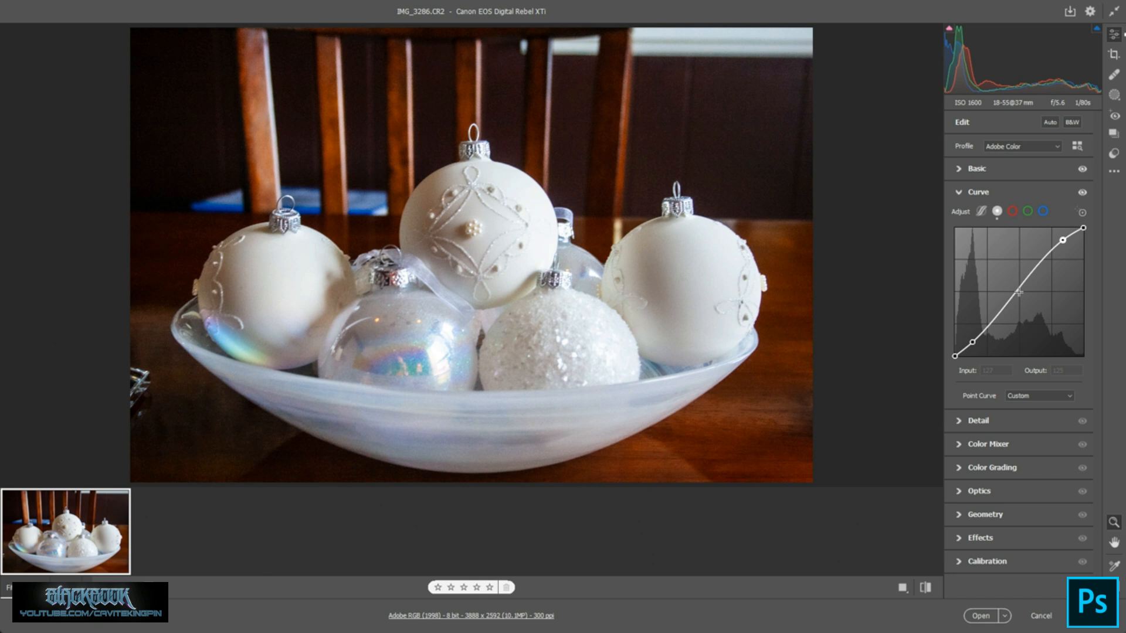
left_click(993, 193, "alt")
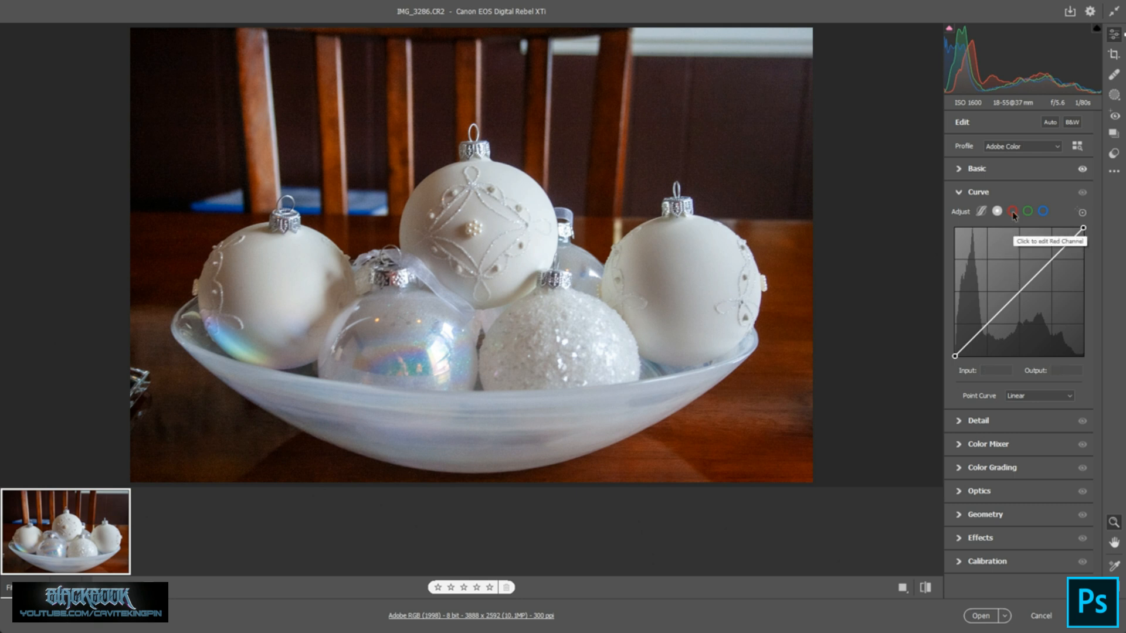
Add a shadow point to the blue channel curve, try it at outputs 86 and 41, and move it to input 44, output 49.
left_click(1045, 213)
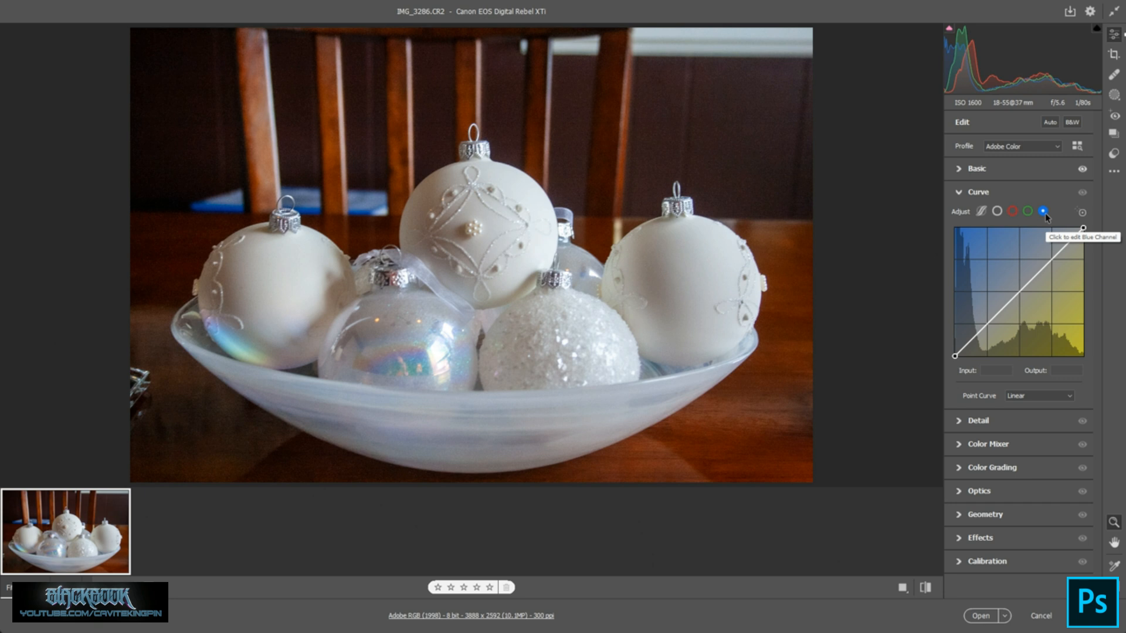
left_click(987, 323)
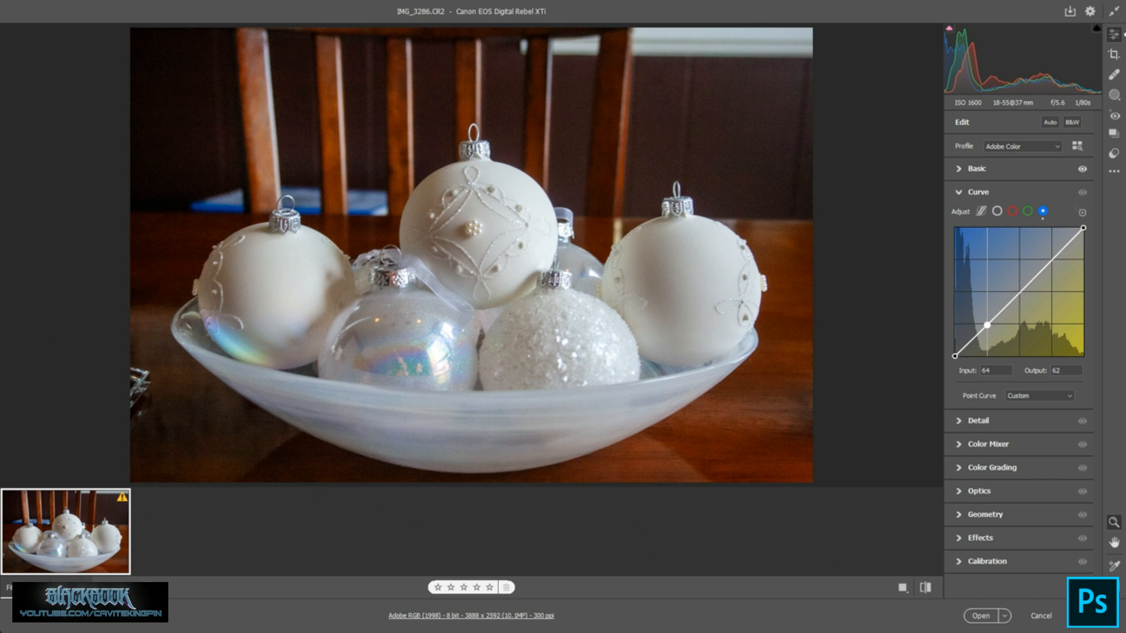
left_click_drag(987, 324, 986, 313)
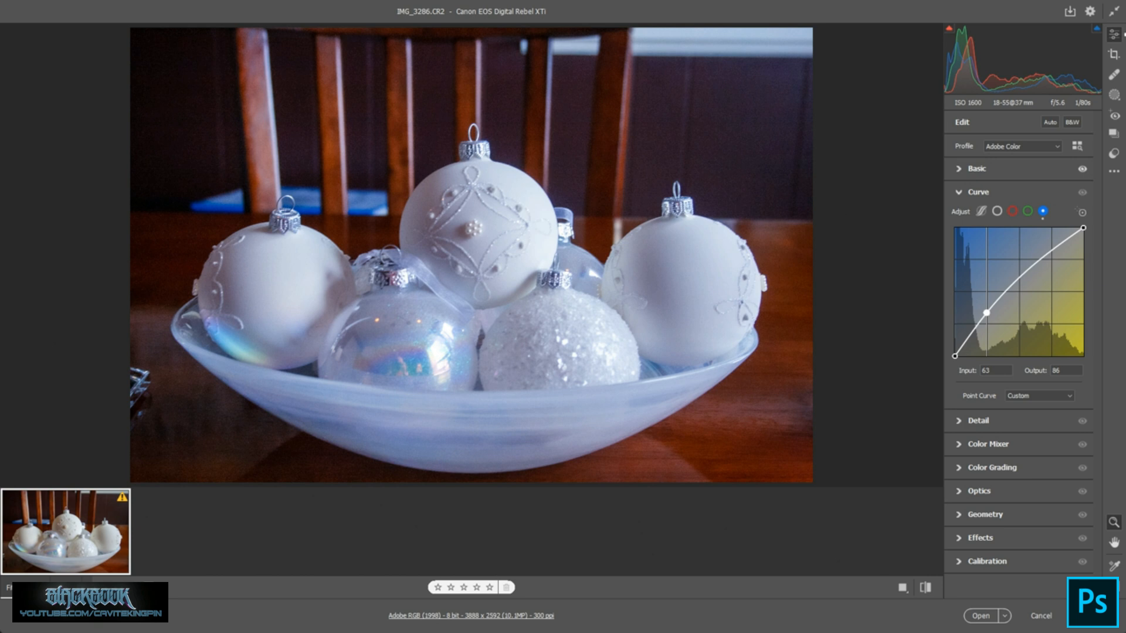
left_click_drag(987, 313, 987, 335)
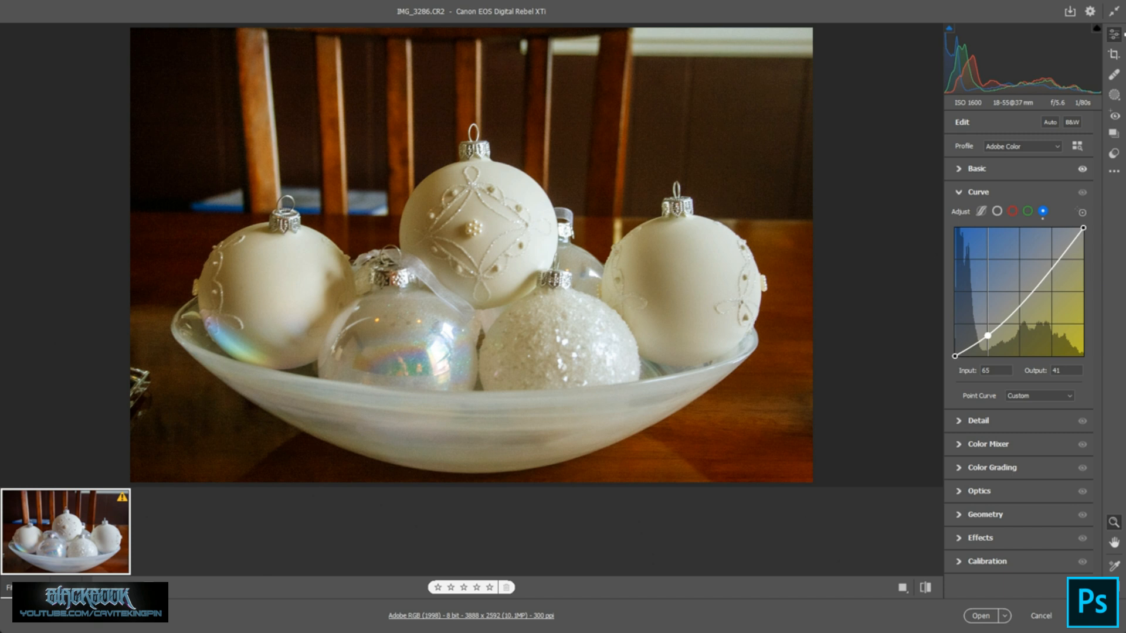
mouse_move(987, 335)
left_mouse_down()
mouse_move(973, 335)
mouse_move(988, 332)
left_mouse_up()
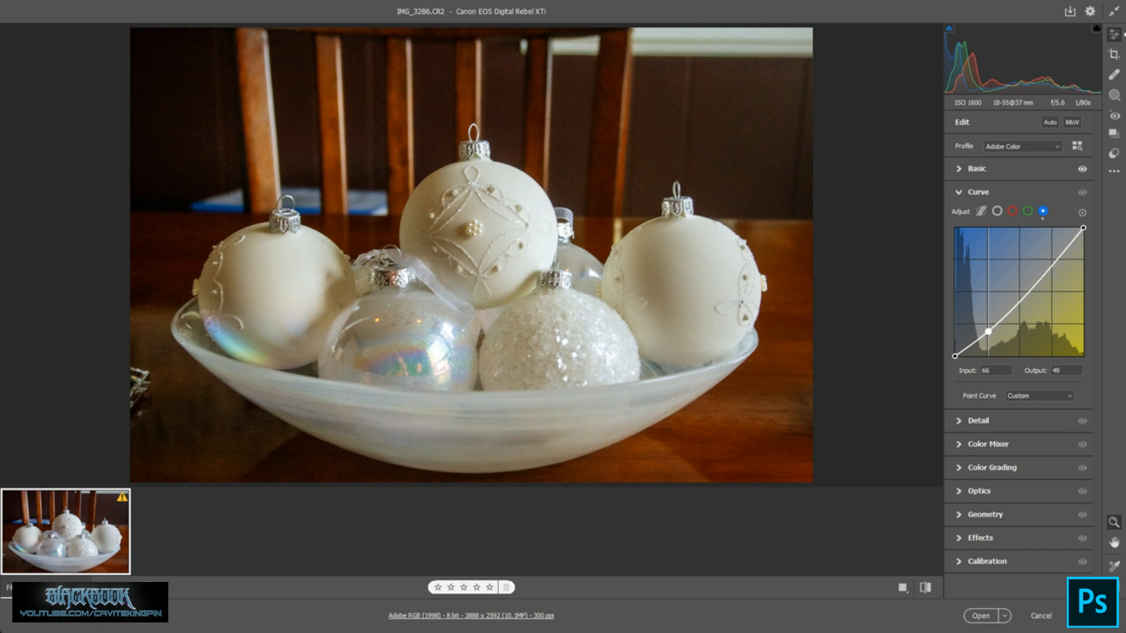
left_click_drag(988, 332, 977, 332)
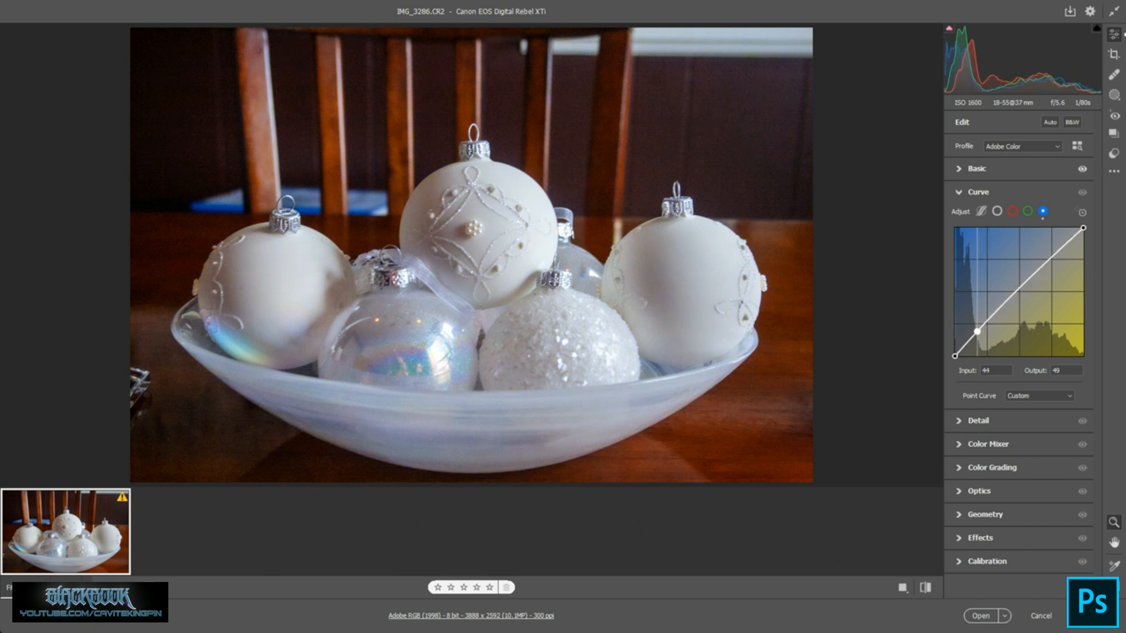
Add a second point in the blue curve's brighter range at input 176, output 178, and delete both points.
left_click(1046, 265)
left_click_drag(1046, 265, 1043, 266)
left_click(976, 332)
key("Delete")
left_click(1043, 263)
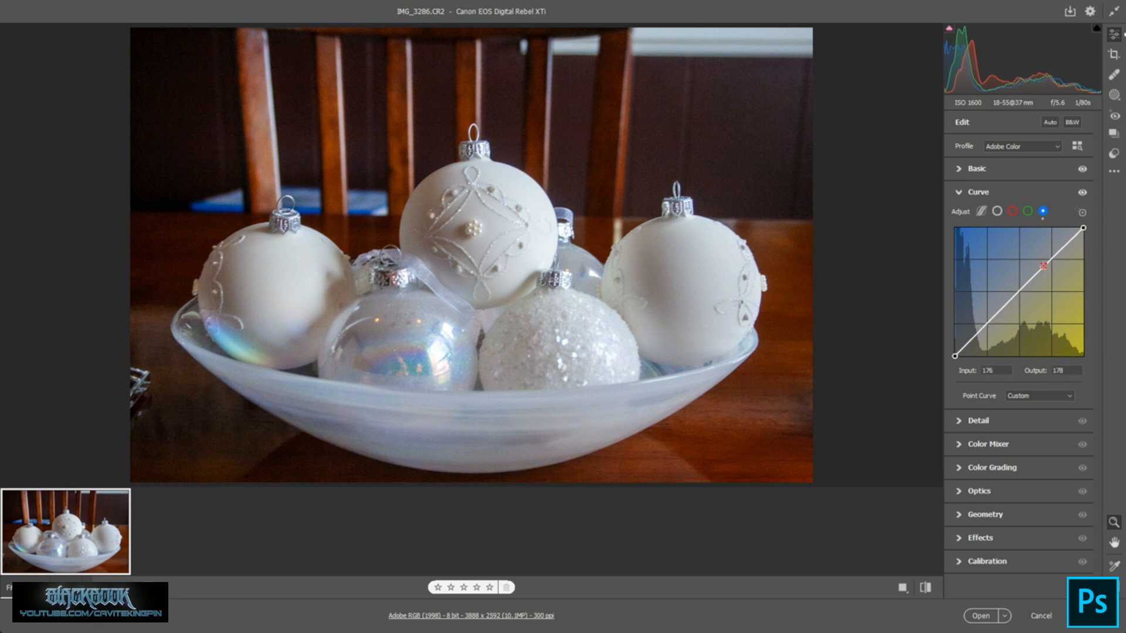
key("Delete")
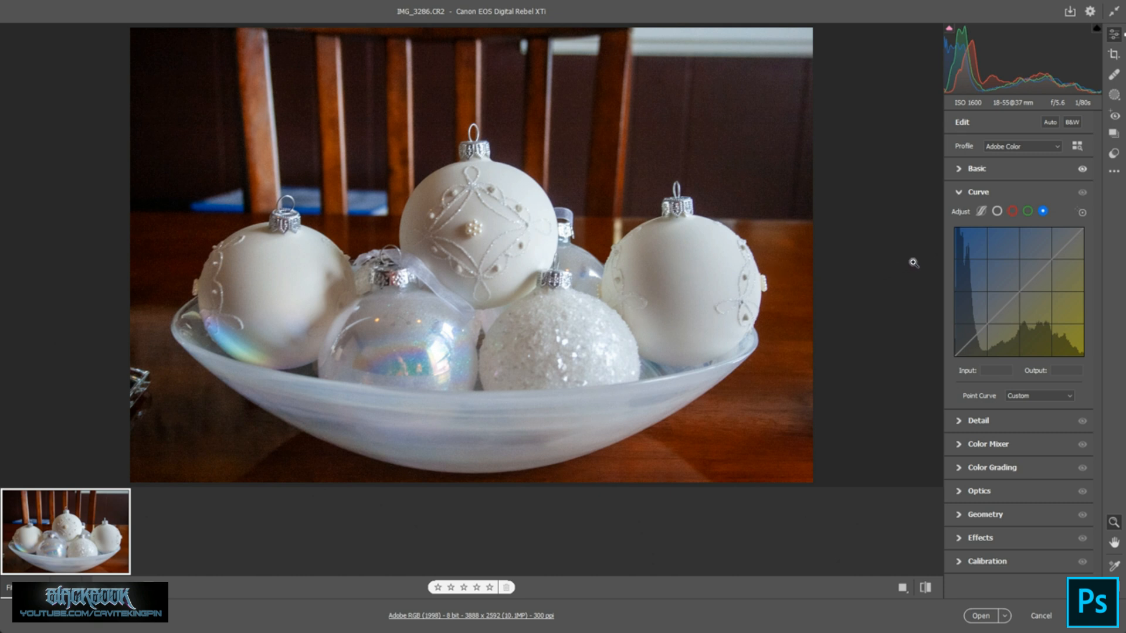
Activate the targeted curve adjustment for the blue channel and add a point at input 80, output 80 from the blue object behind the ornaments.
left_click(1081, 215)
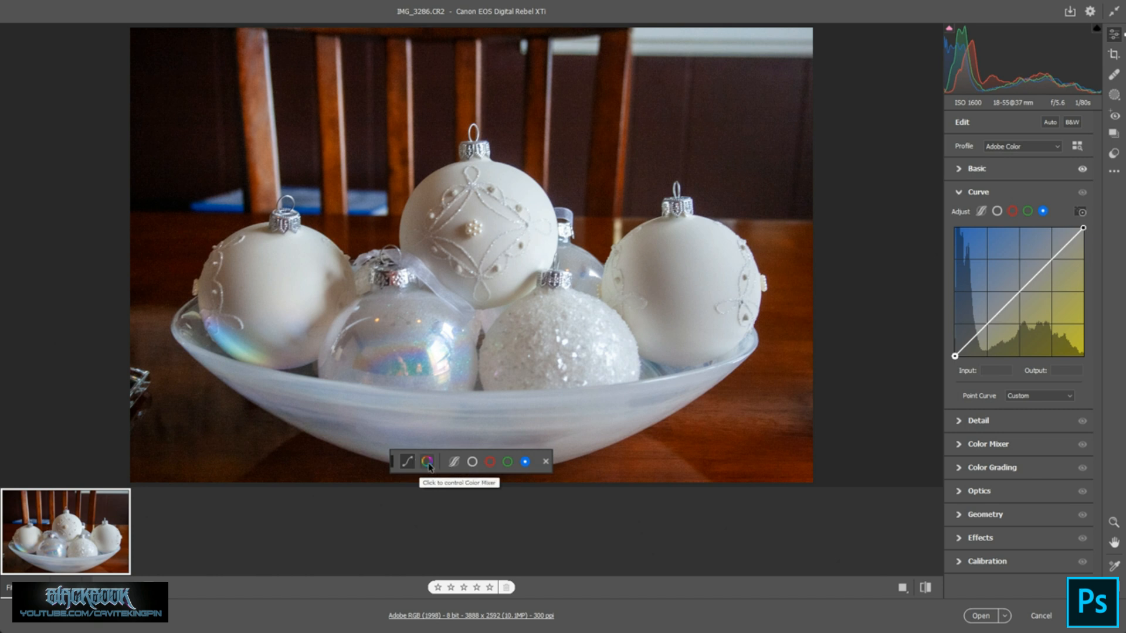
left_click(507, 462)
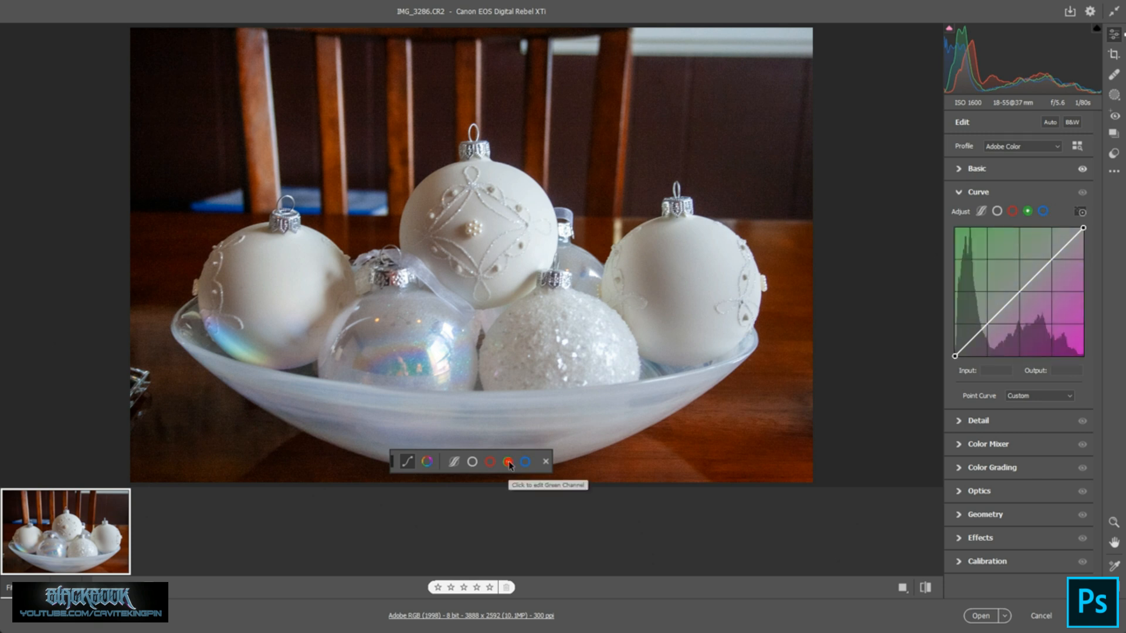
left_click(525, 462)
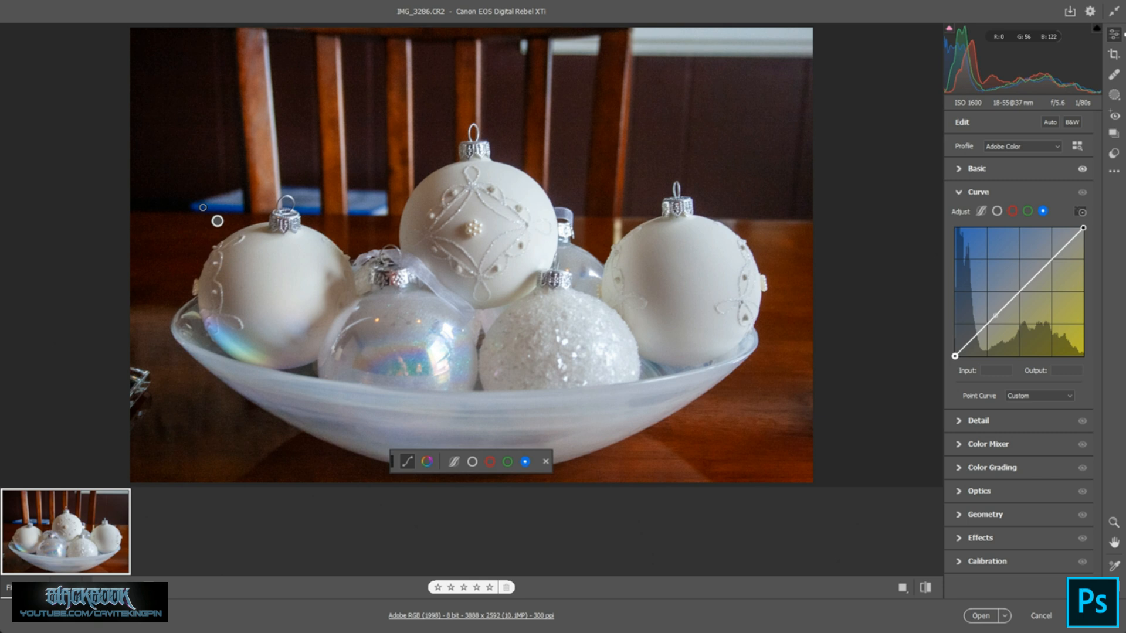
left_click_drag(202, 208, 176, 207)
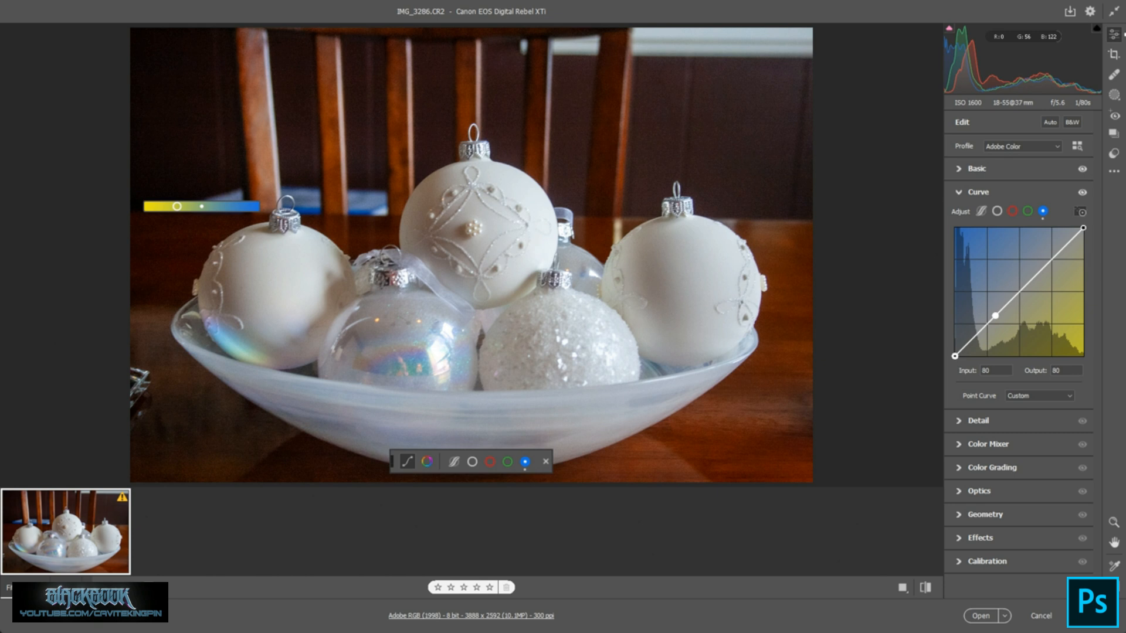
mouse_move(176, 207)
left_mouse_down()
mouse_move(200, 206)
mouse_move(182, 207)
left_mouse_up()
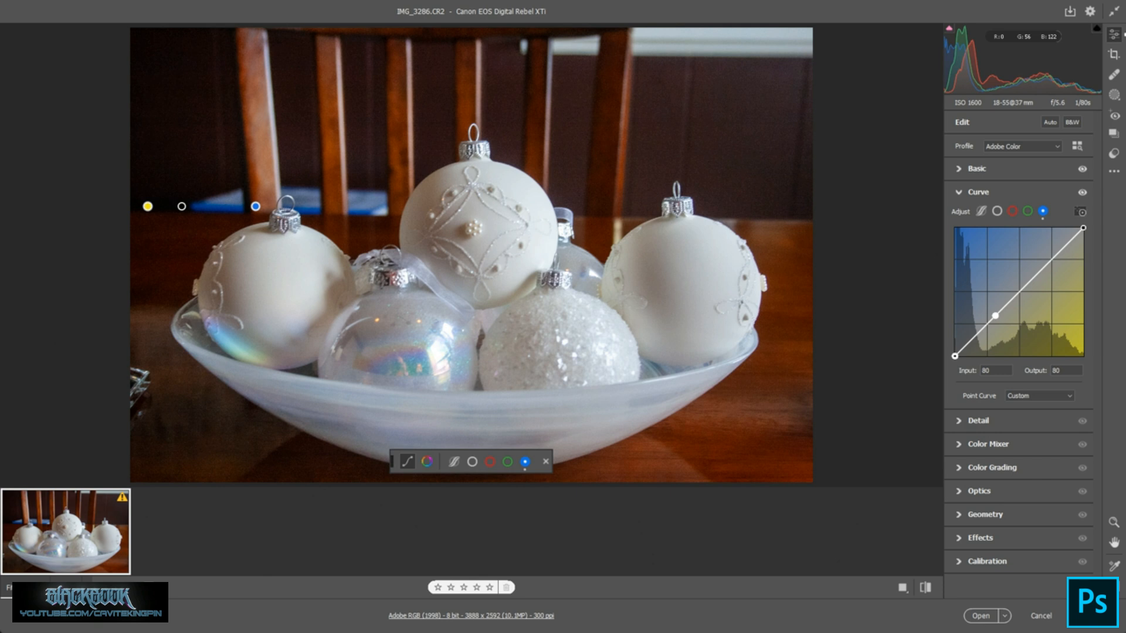
left_click_drag(181, 207, 181, 207)
left_click_drag(202, 207, 176, 206)
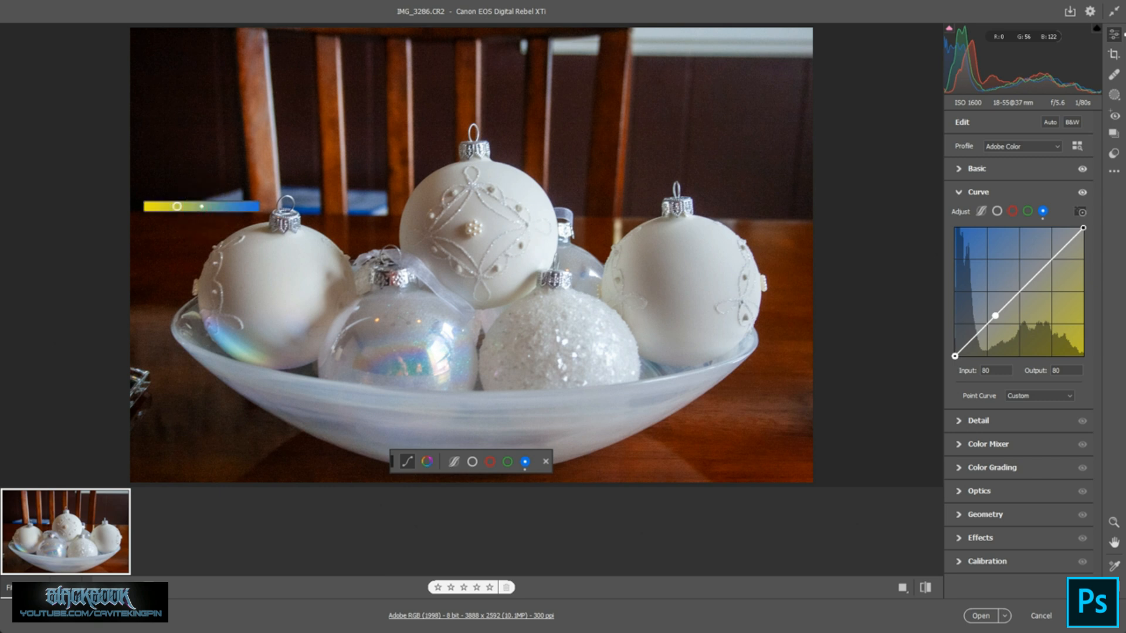
left_click_drag(176, 206, 177, 206)
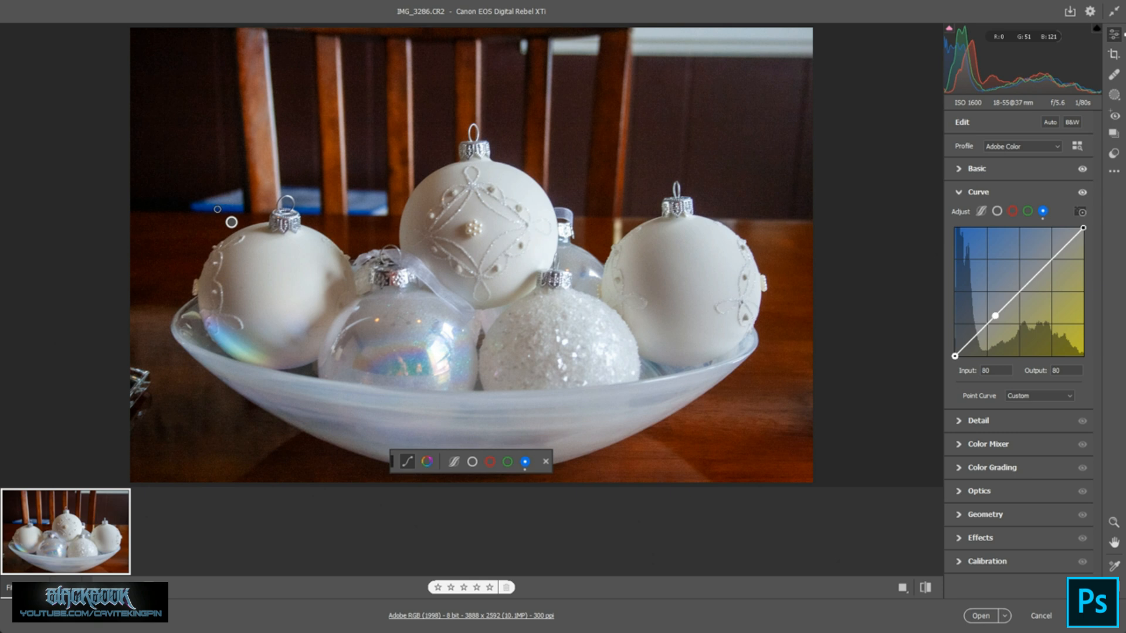
Raise the bowl's blue tones to input 163, output 175 with the targeted adjustment, and compare the photo with and without the Curve edits.
left_click_drag(399, 359, 409, 358)
left_click_drag(429, 417, 448, 417)
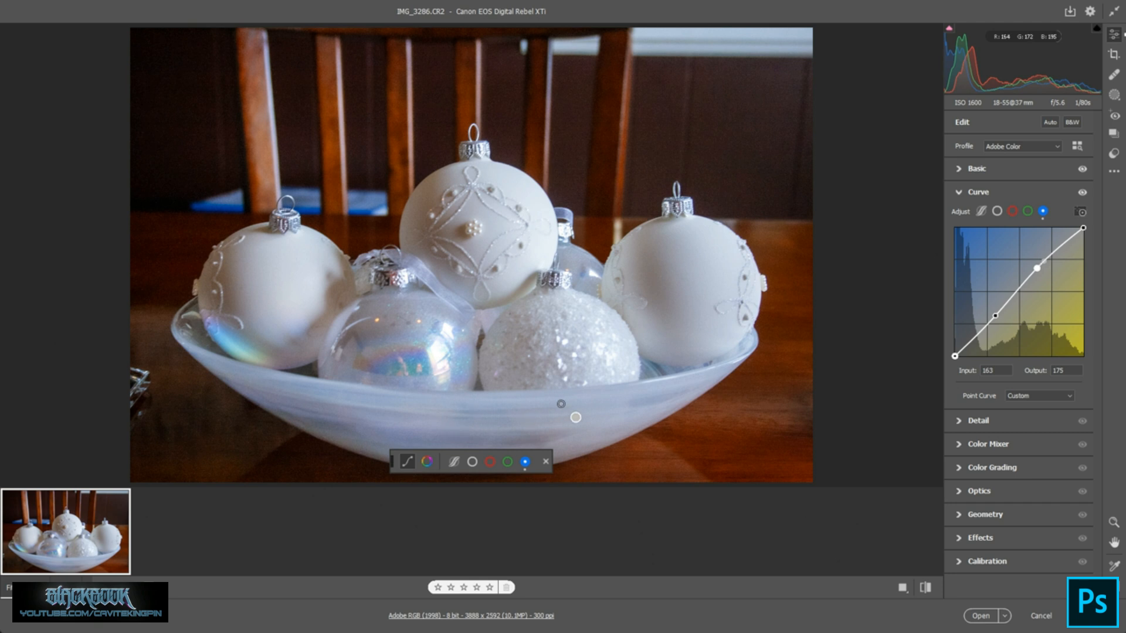
left_click(1082, 194)
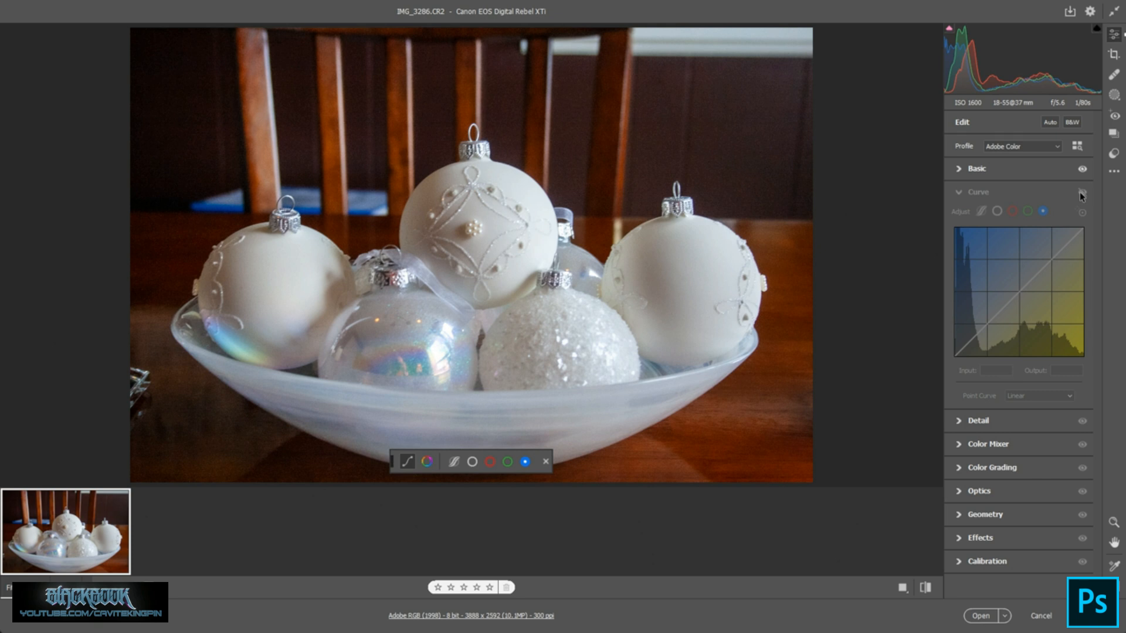
left_click(1081, 194)
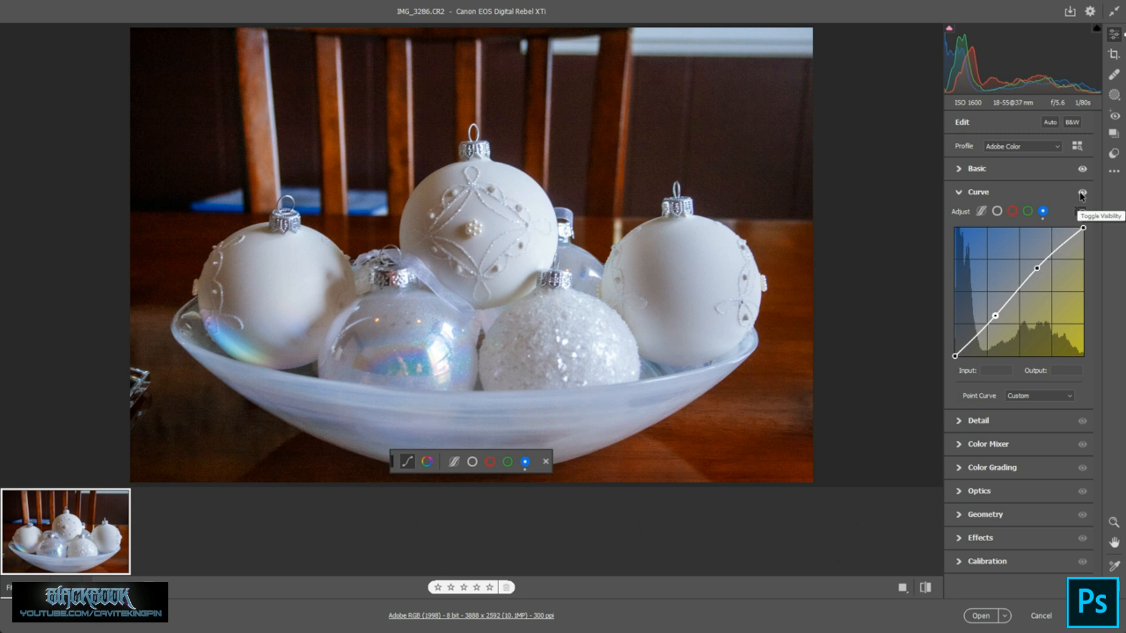
left_click(1081, 193)
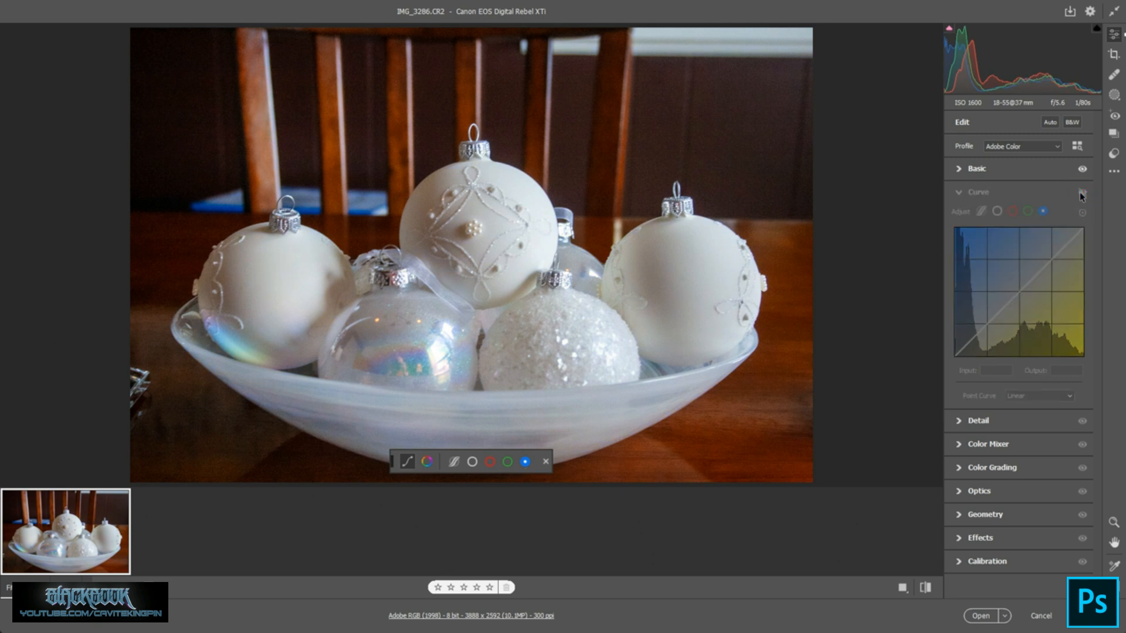
left_click(1081, 193)
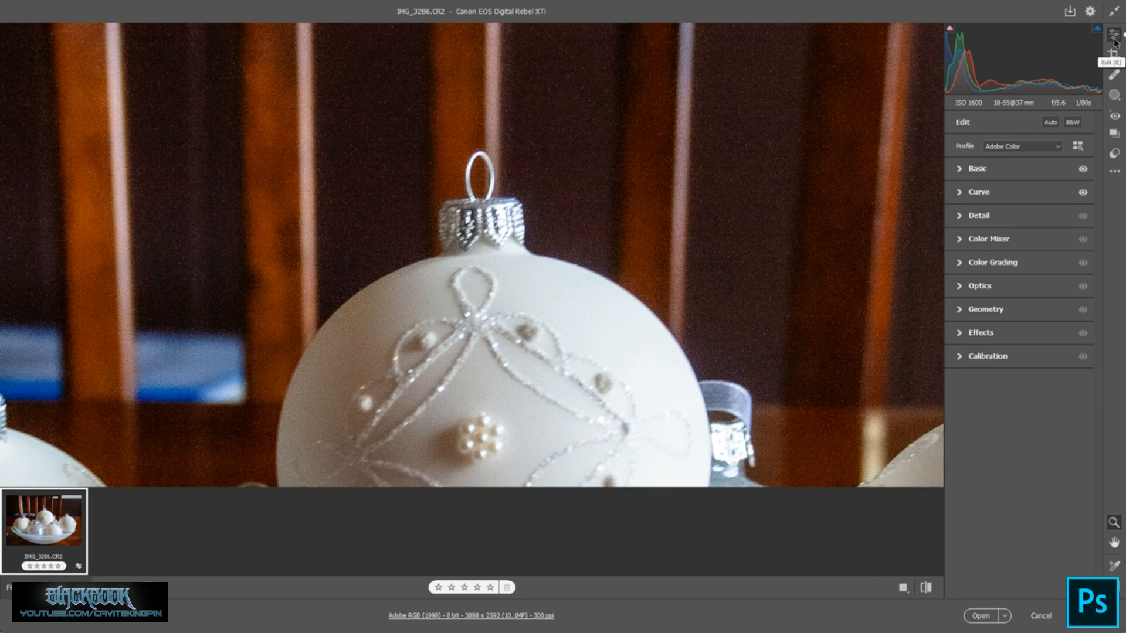
Expand the Detail settings with the sub-options for luminance noise, color noise and sharpening, viewing the top ornament's cap up close.
left_click(987, 221)
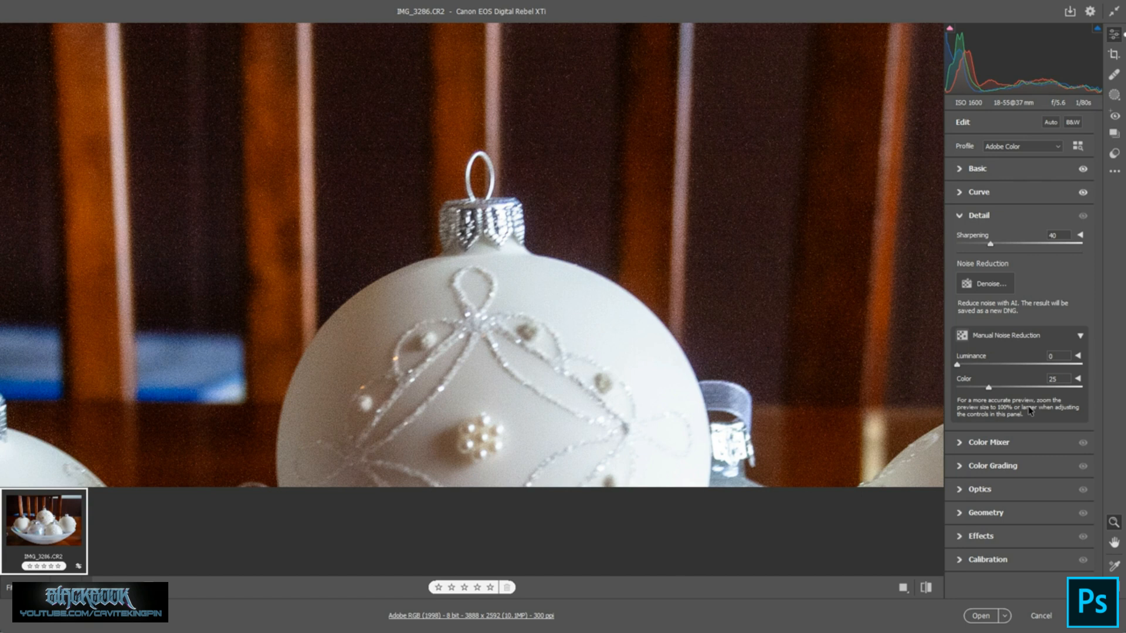
left_click(472, 202)
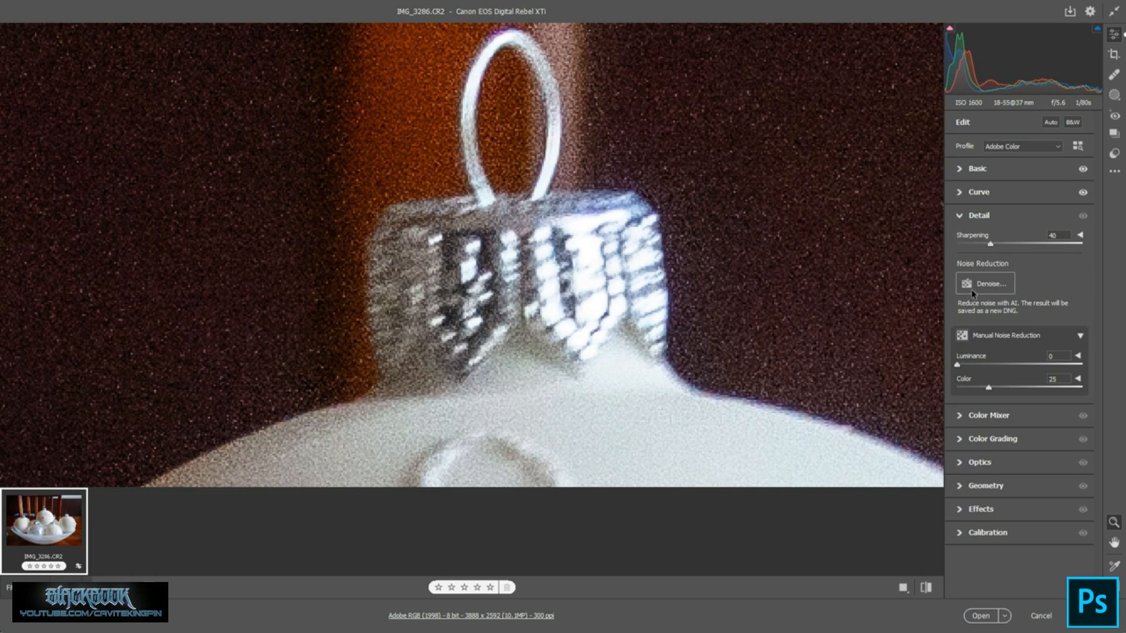
left_click(1005, 338)
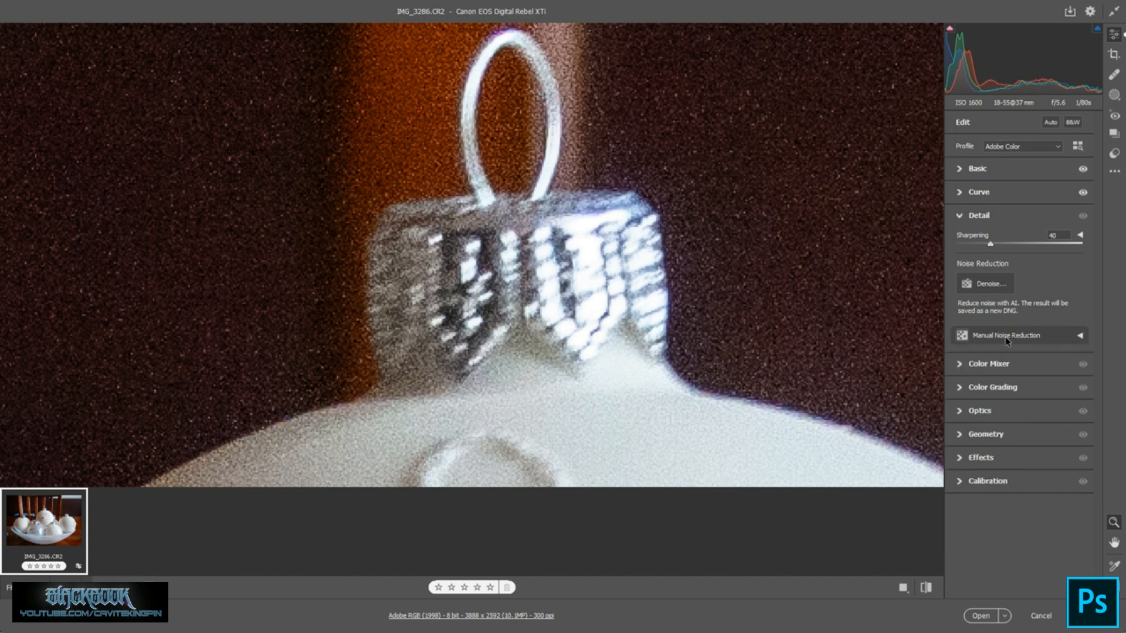
left_click(1005, 338)
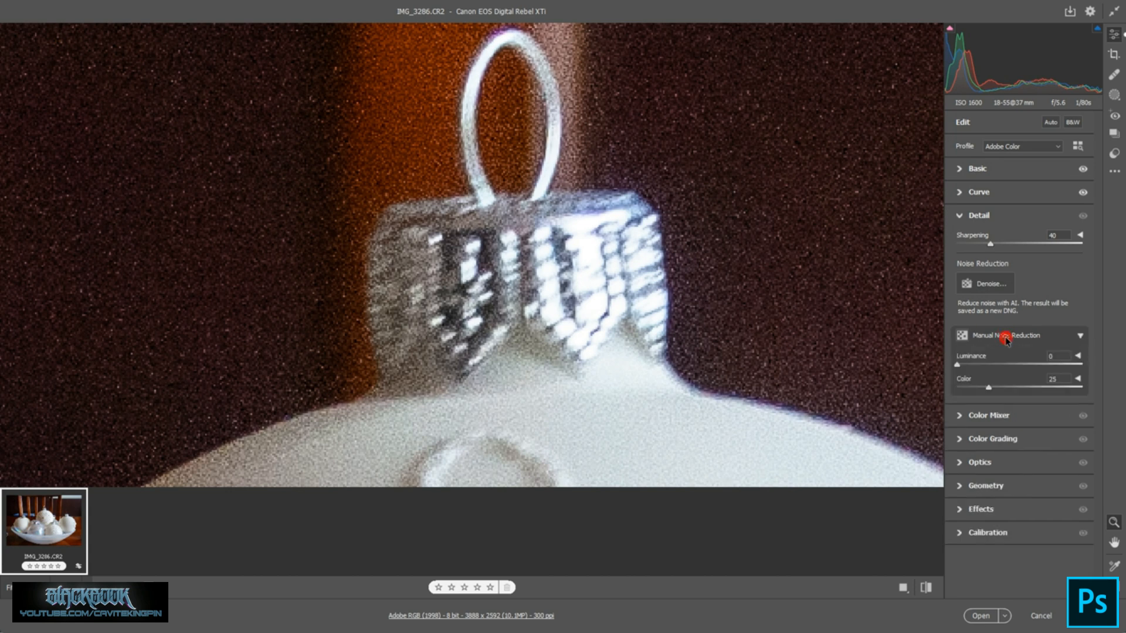
left_click(1077, 357)
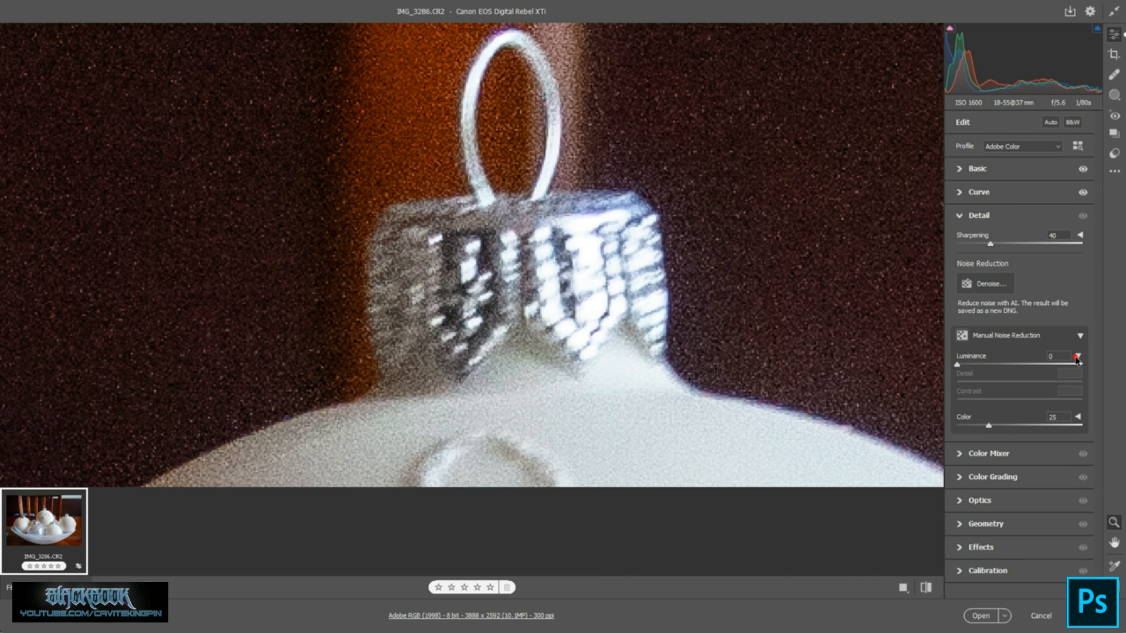
left_click(1077, 356)
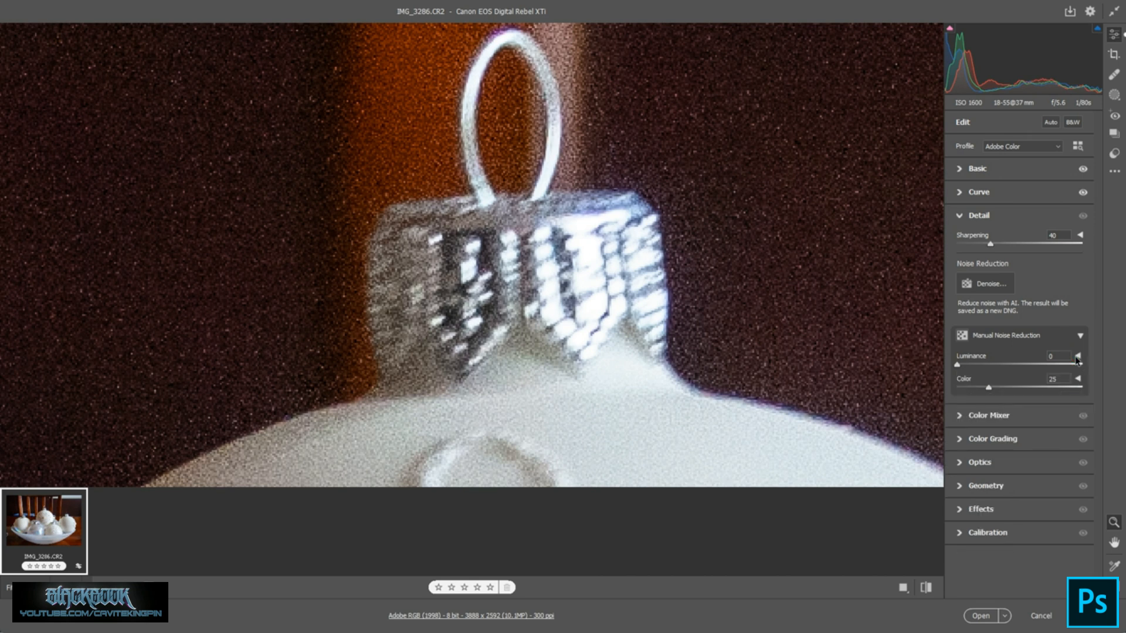
left_click(1077, 356)
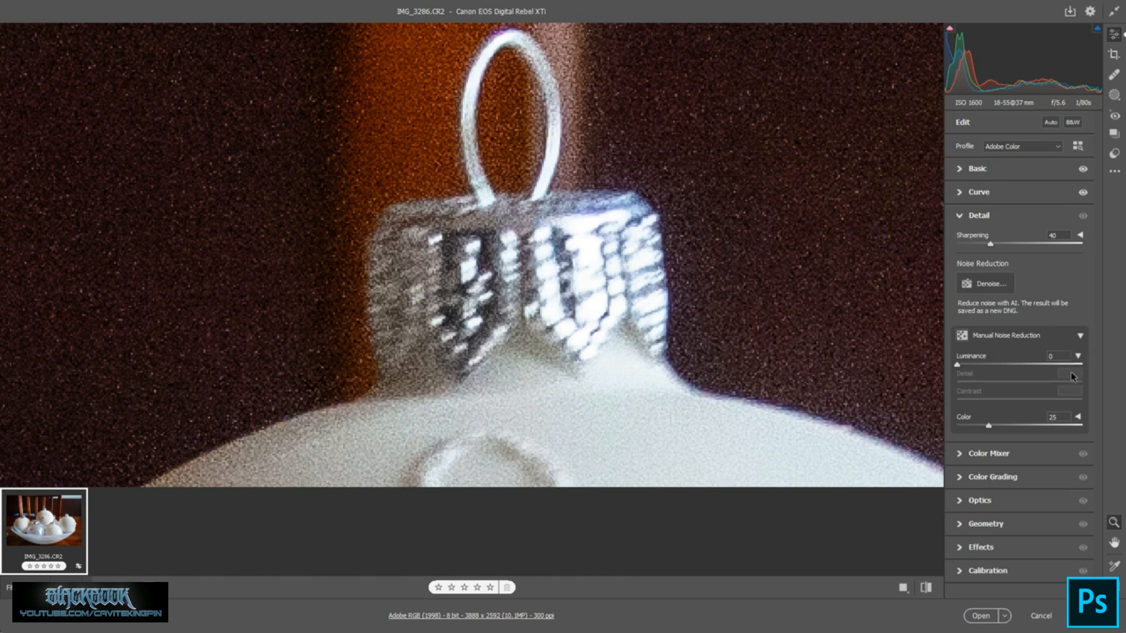
left_click(1078, 417)
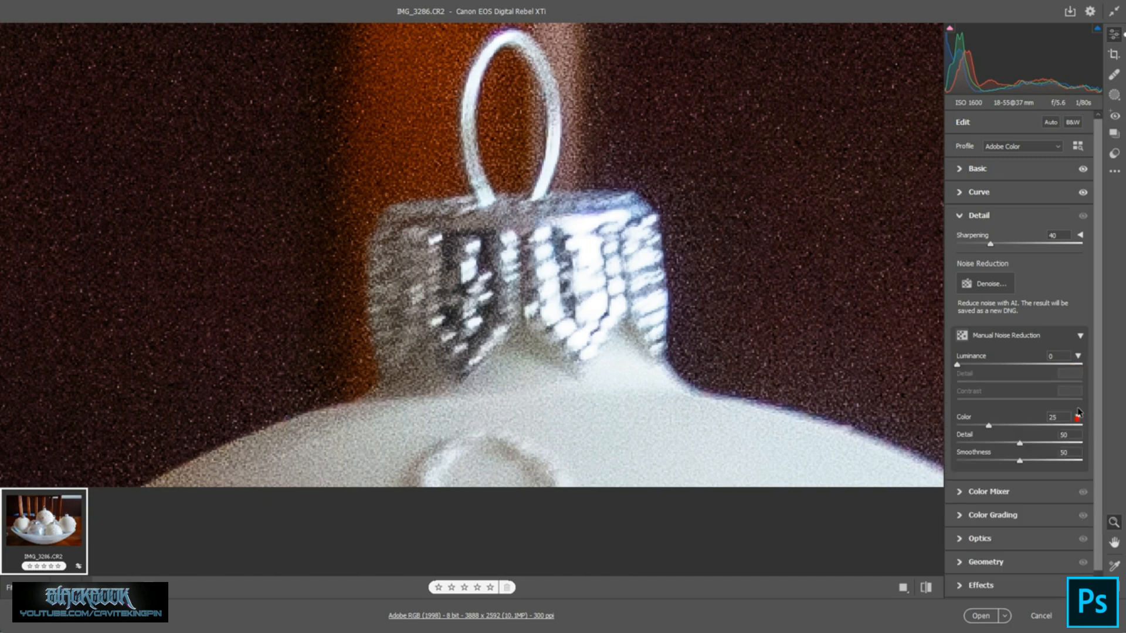
left_click(1080, 235)
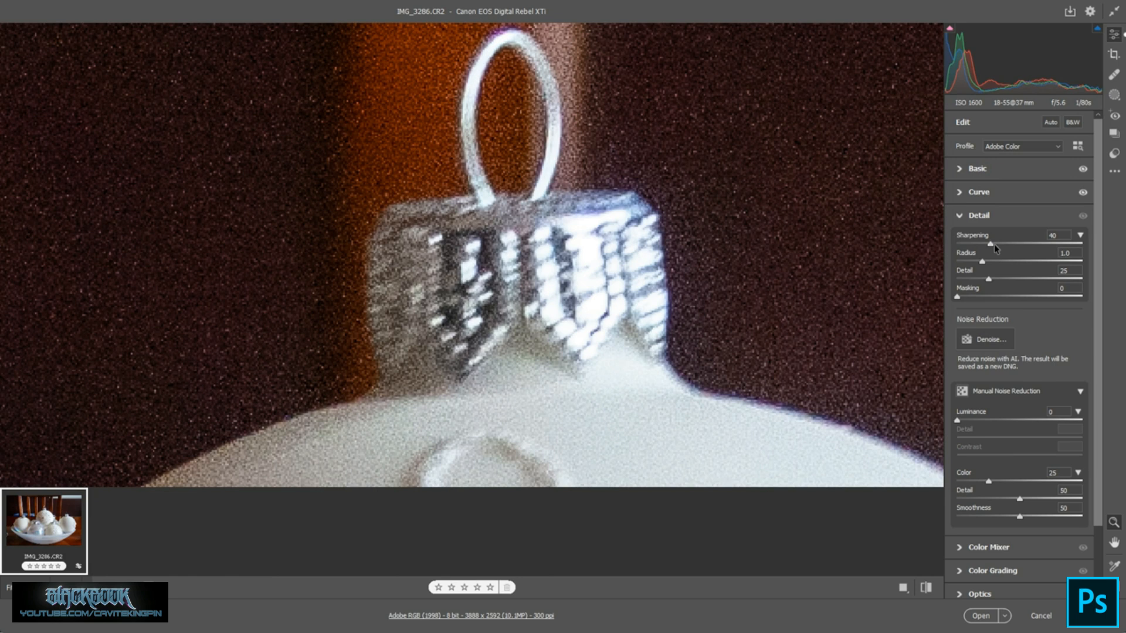
Try Sharpening at 122 and set it to 89.
left_click(1058, 242)
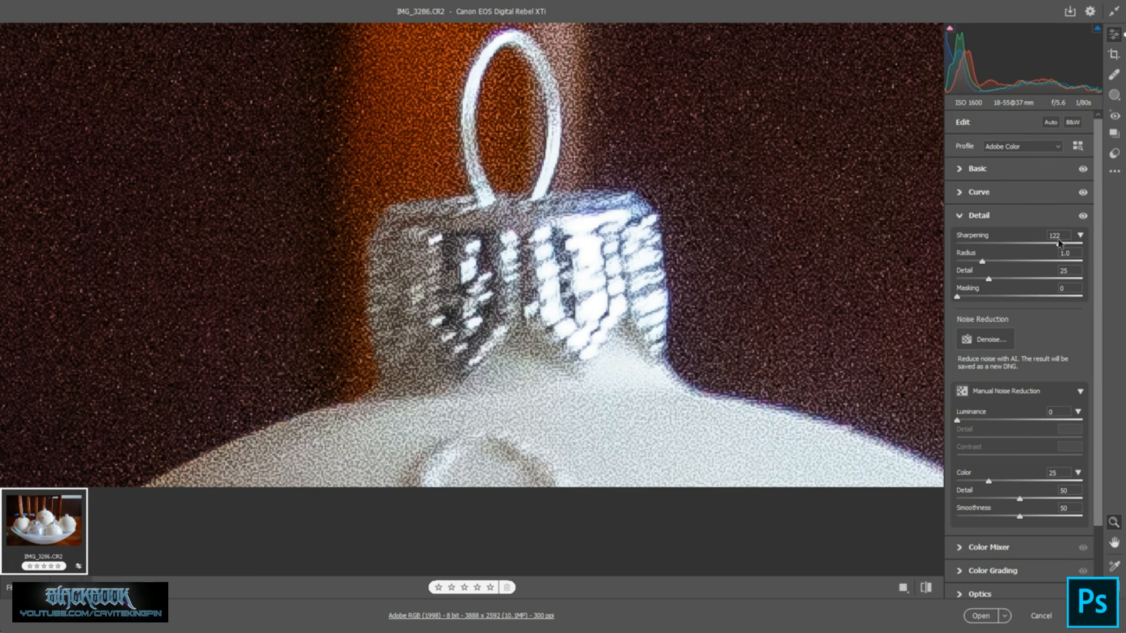
left_click(1054, 235)
left_click_drag(1038, 239, 1018, 240)
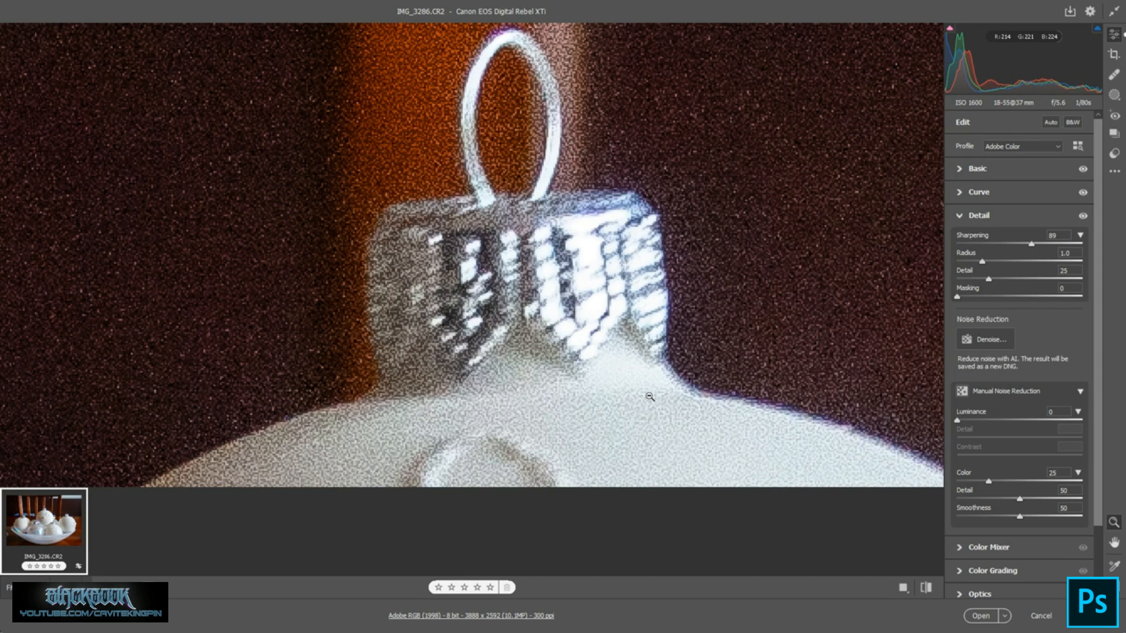
Set the sharpening Radius to 0.5 and Detail to 36 while viewing the top ornament's beaded pattern.
key("h")
left_click_drag(649, 396, 621, 83)
key("z")
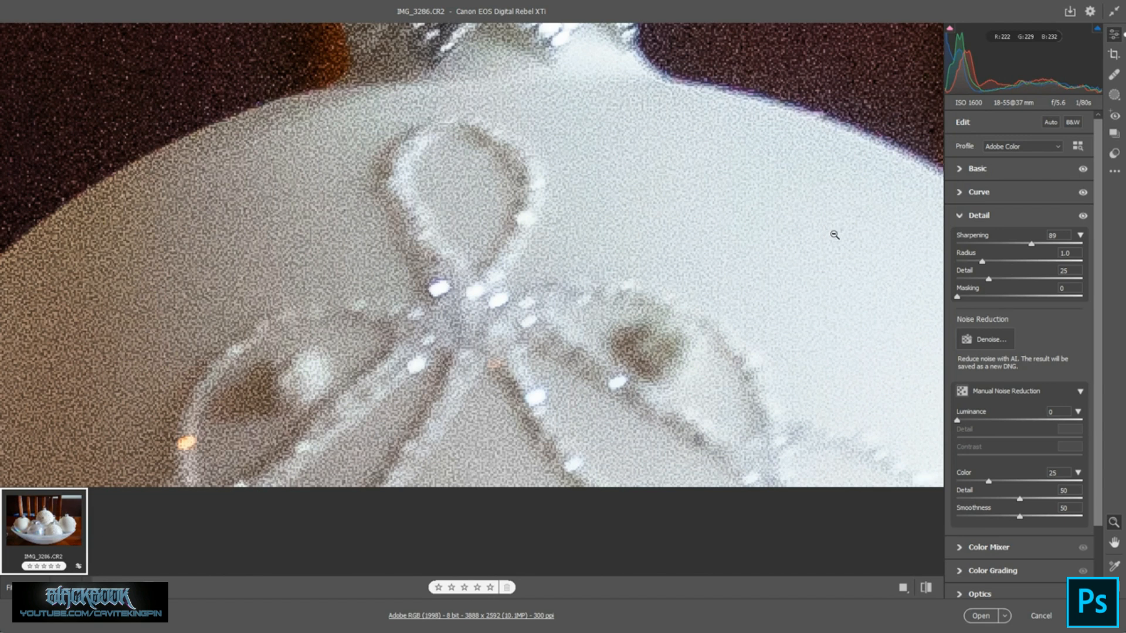
left_click(1068, 253)
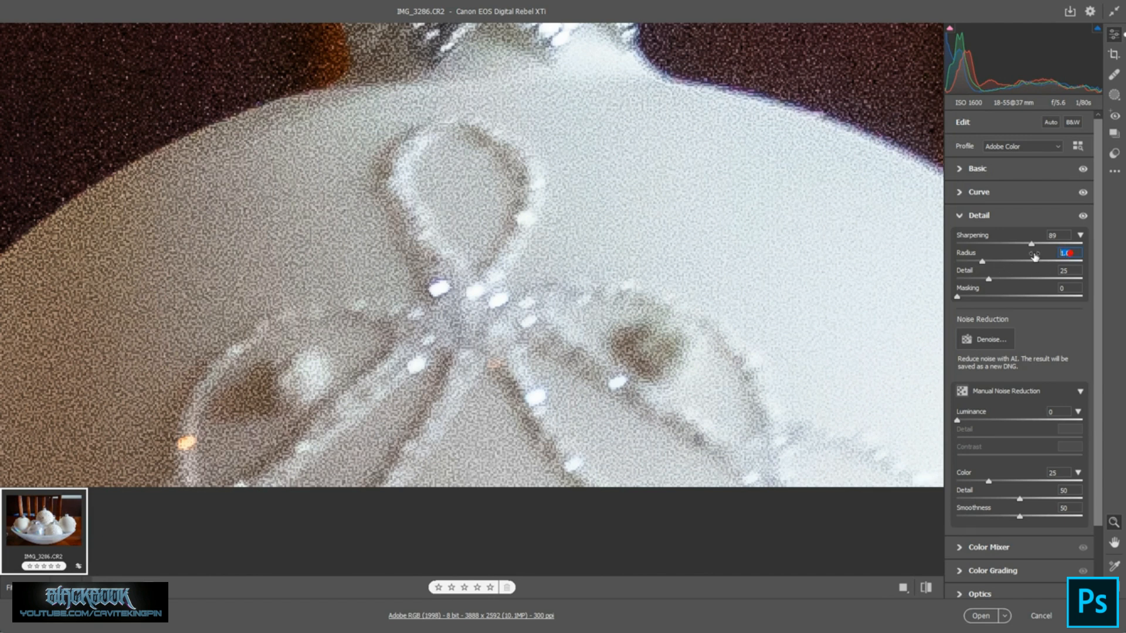
key("BackSpace")
left_click(1068, 270)
left_click_drag(988, 281, 1001, 280)
Try a high sharpening Masking value and set it to 8.
left_click(1071, 296)
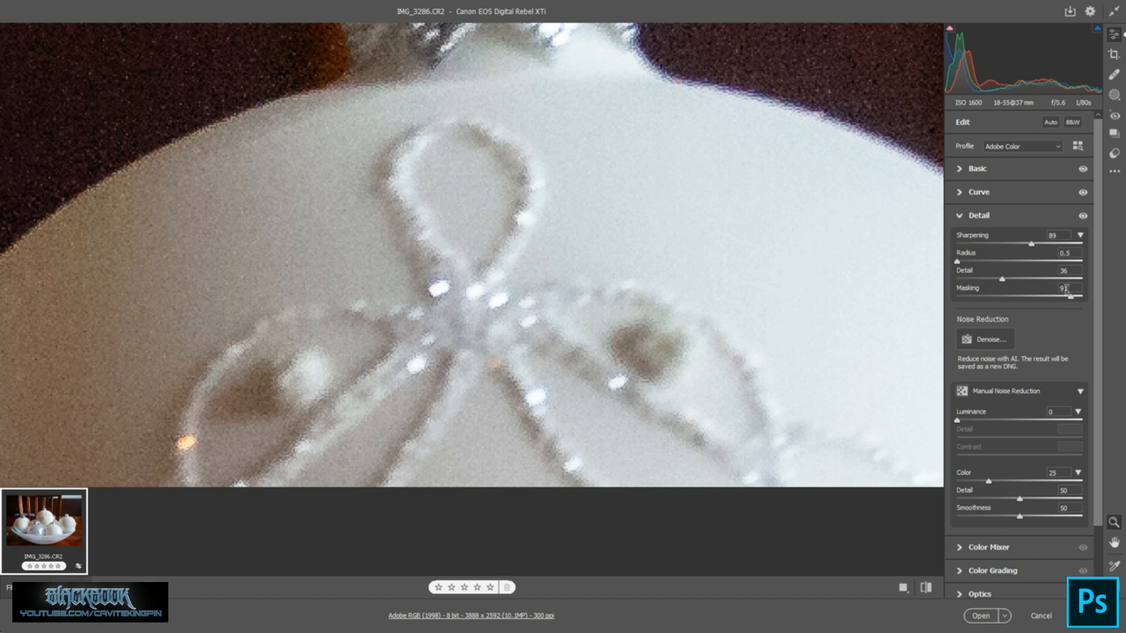
left_click(1064, 288)
type("8")
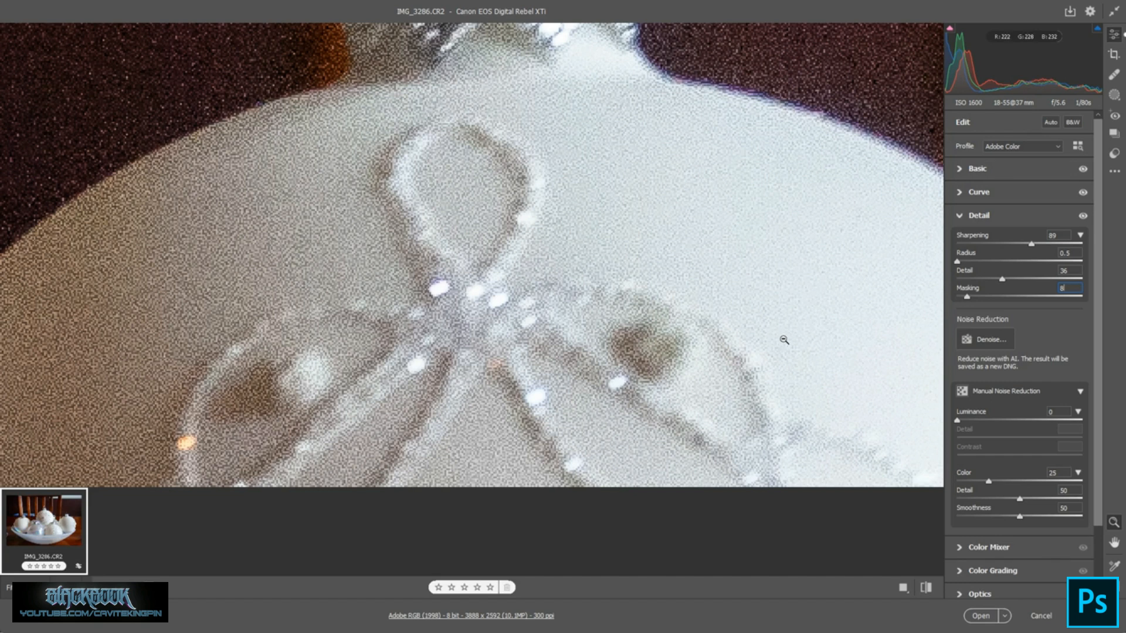
Open AI Denoise and compare the preview with and without Enhance on the top ornament's pearls and metal cap.
left_click(984, 340)
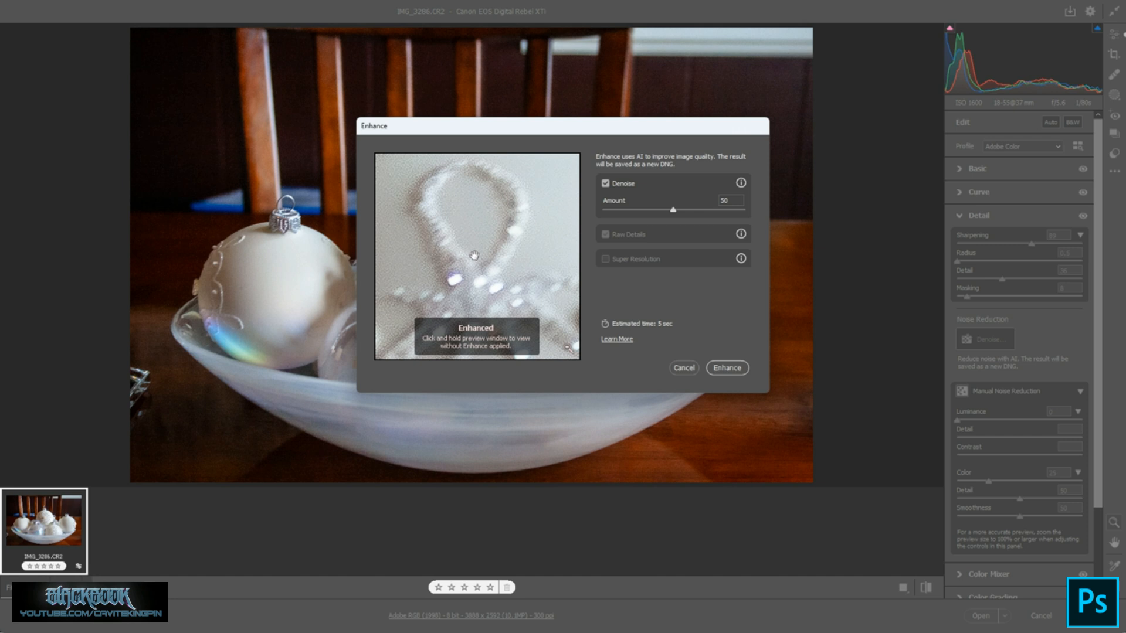
left_click(568, 350)
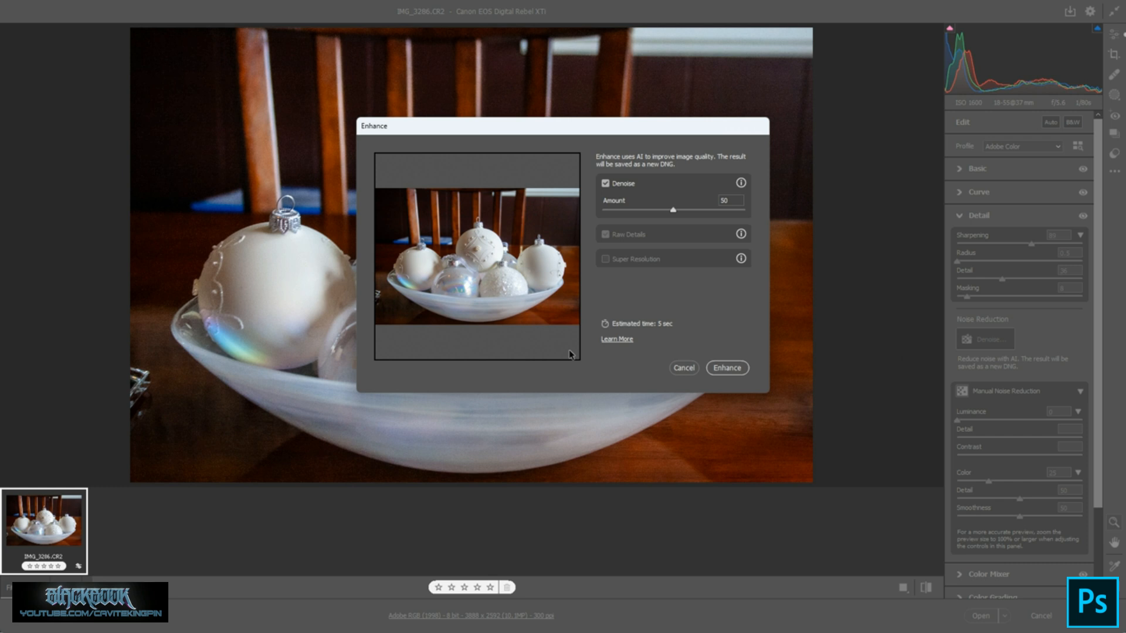
left_click(481, 249)
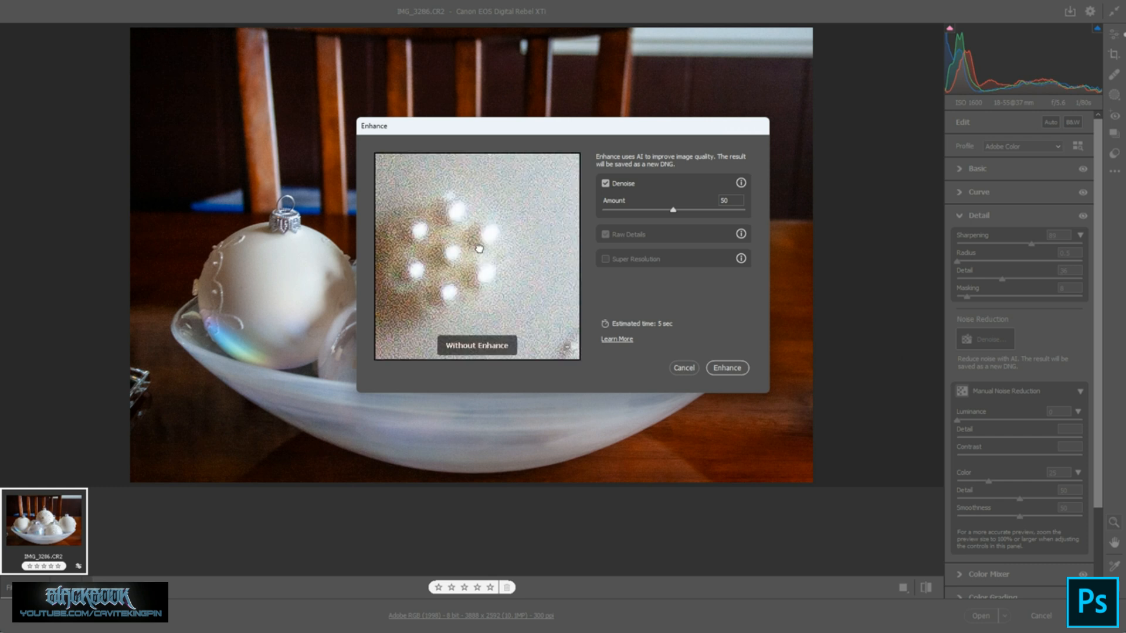
left_click(465, 255)
left_click_drag(465, 255, 504, 266)
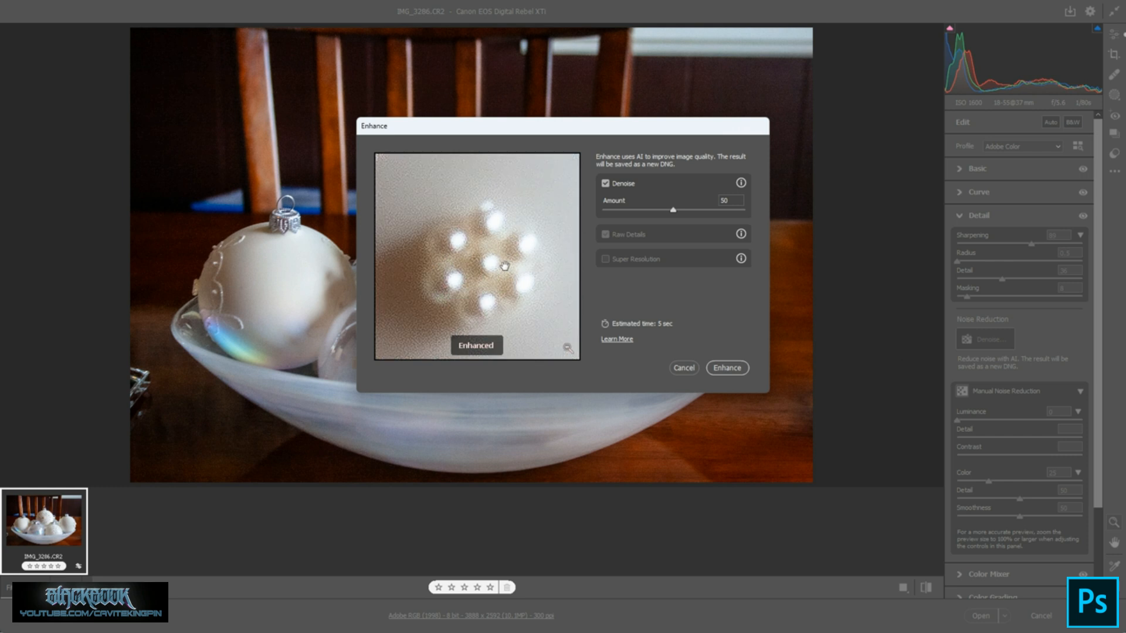
left_click(505, 258)
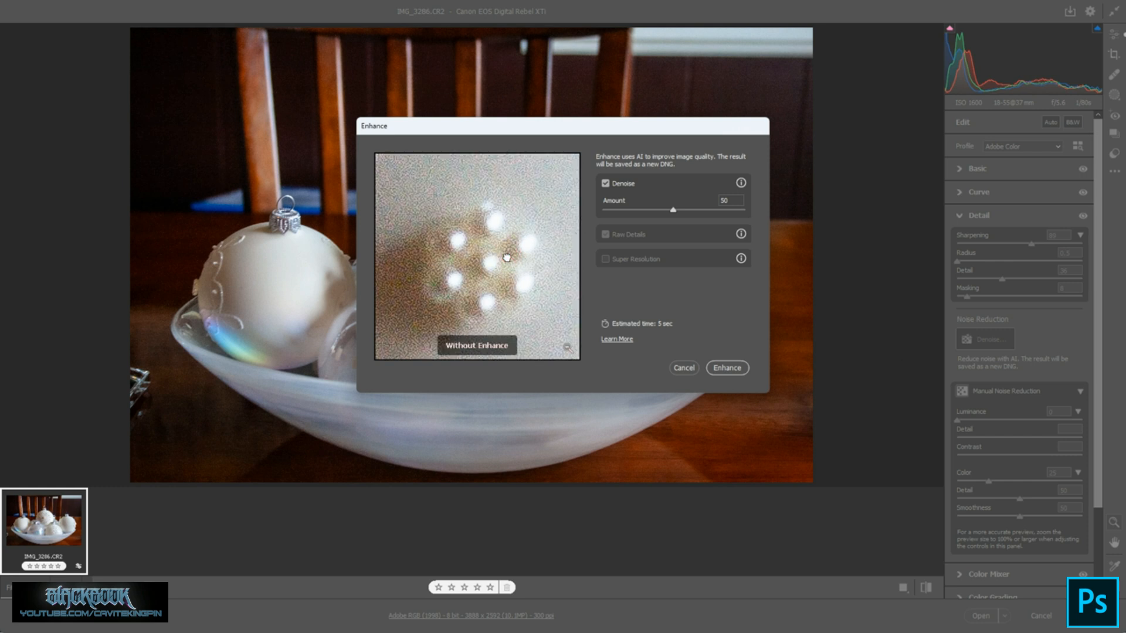
left_click_drag(506, 257, 528, 507)
left_click_drag(498, 199, 478, 441)
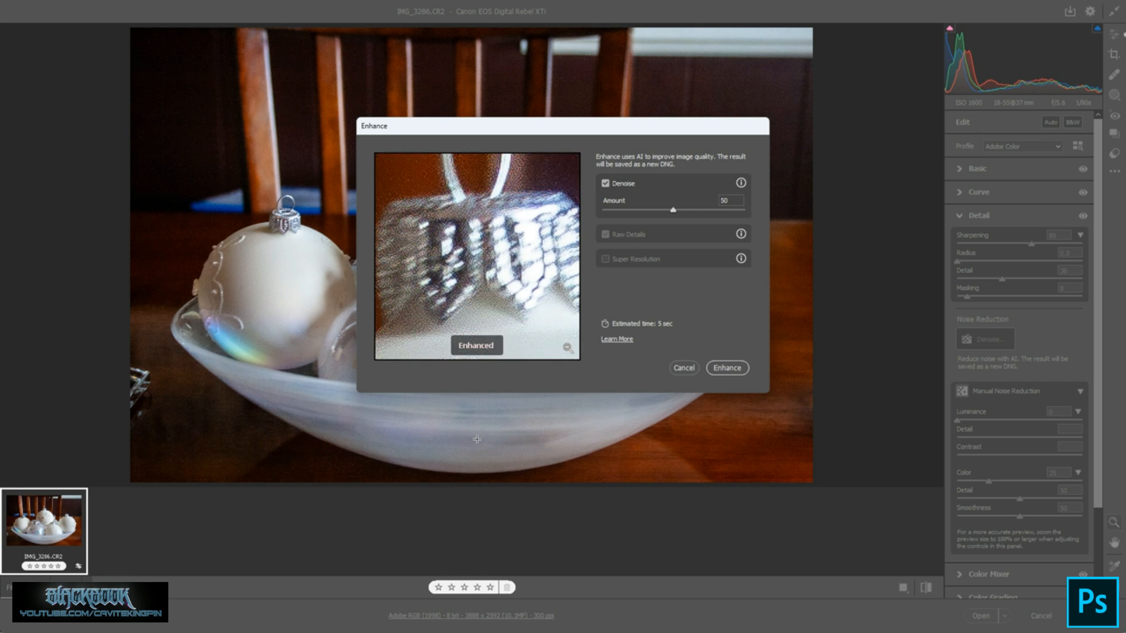
left_click_drag(473, 240, 553, 331)
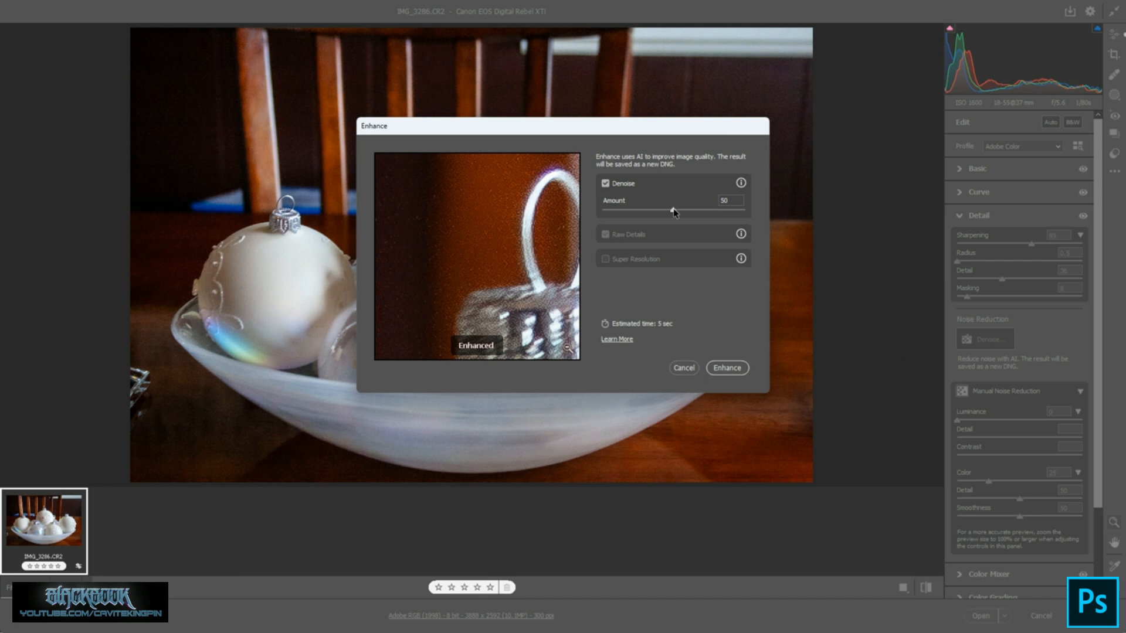
Set the Denoise amount to 91 and inspect the ornament's metal cap in the preview.
left_click_drag(672, 212, 733, 214)
left_click_drag(515, 304, 491, 203)
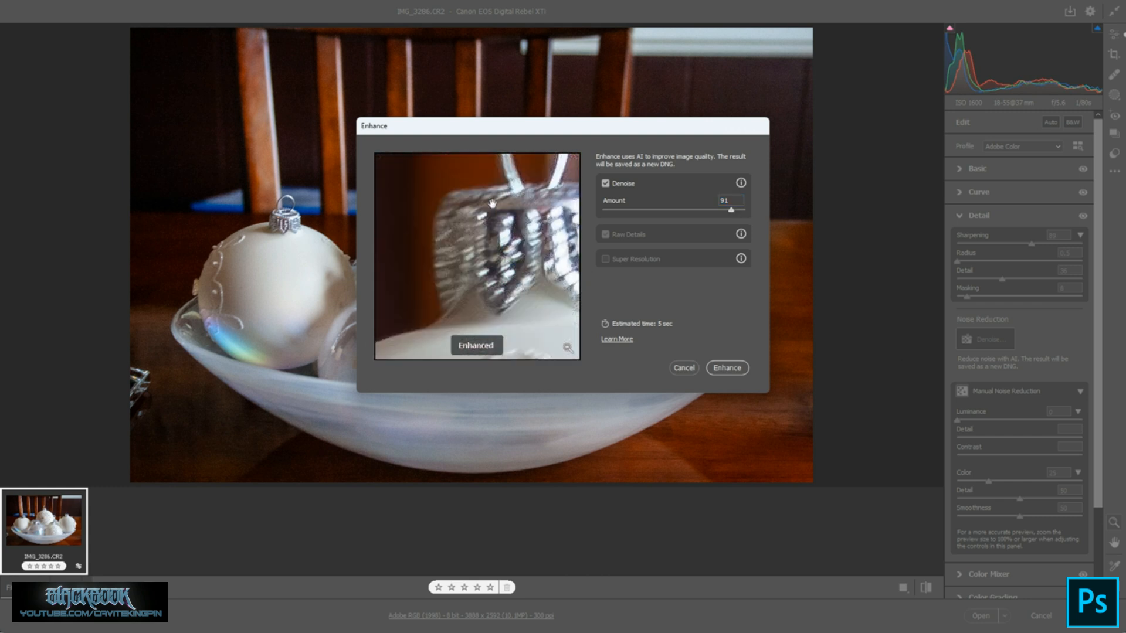
Check the top ornament's beading in the Denoise preview, apply Enhance, and inspect the enhanced copy's top ornament up close.
left_click_drag(530, 299, 504, 158)
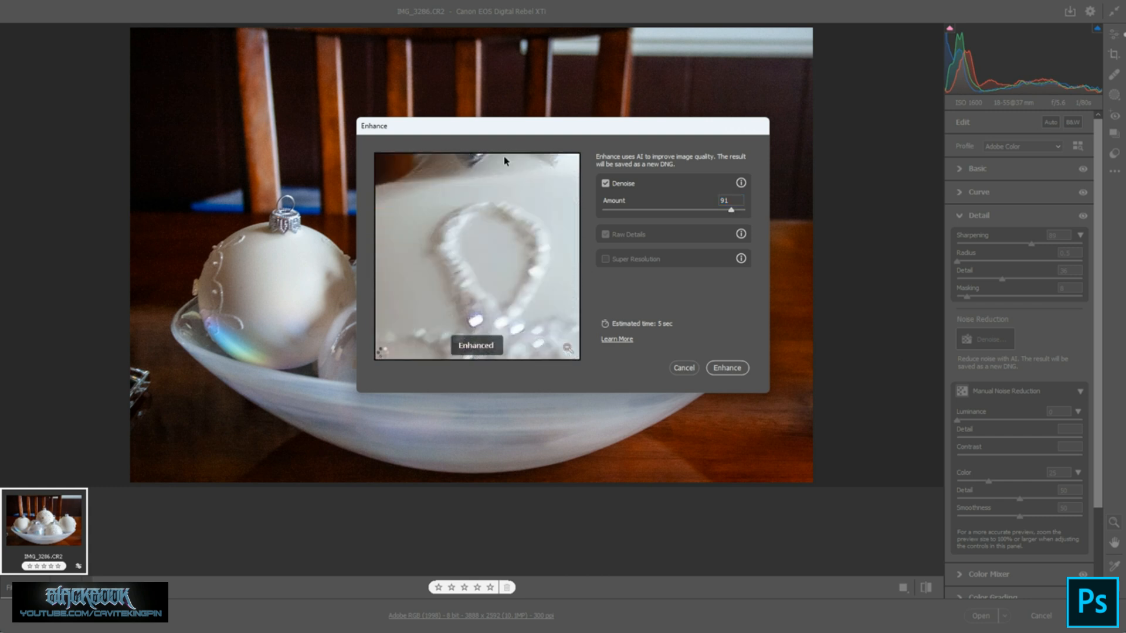
left_click_drag(530, 311, 514, 207)
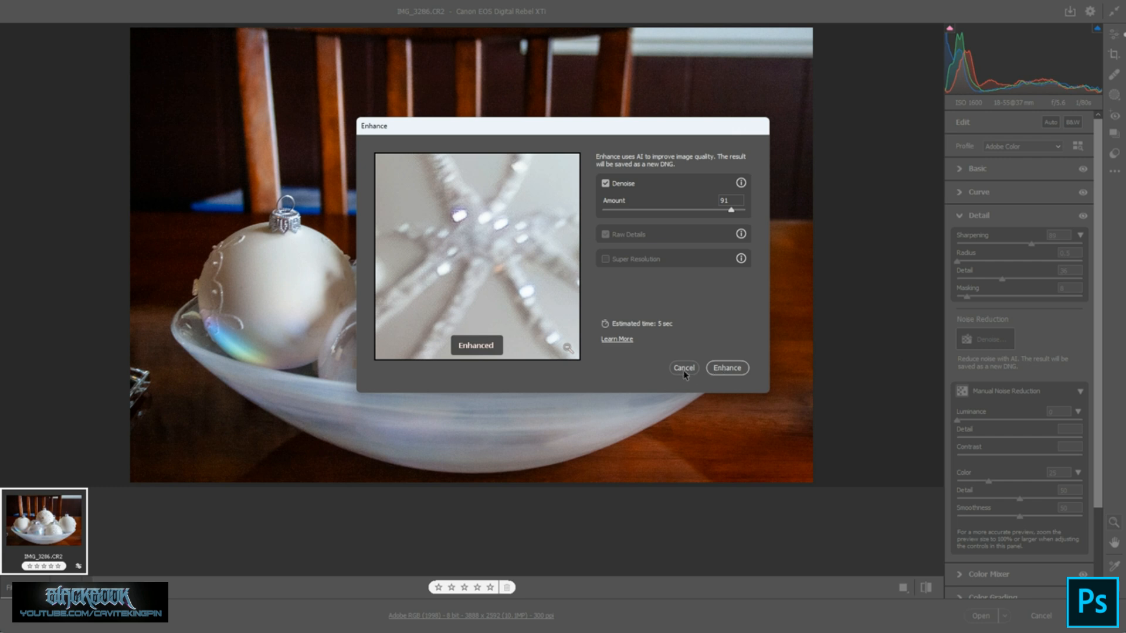
left_click(740, 369)
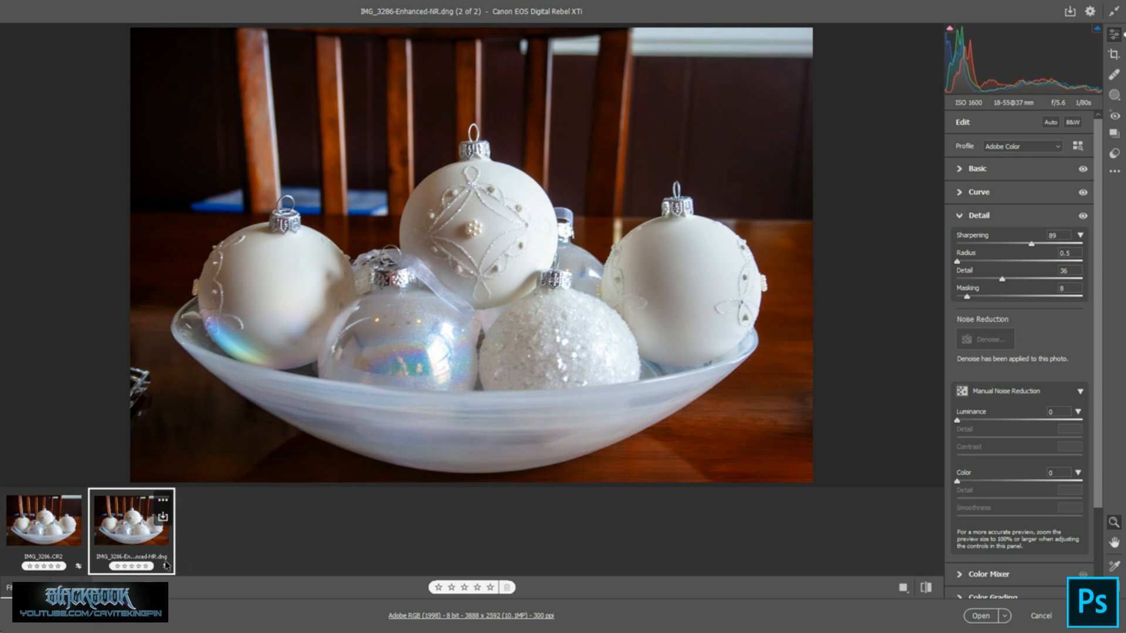
left_click_drag(466, 170, 606, 168)
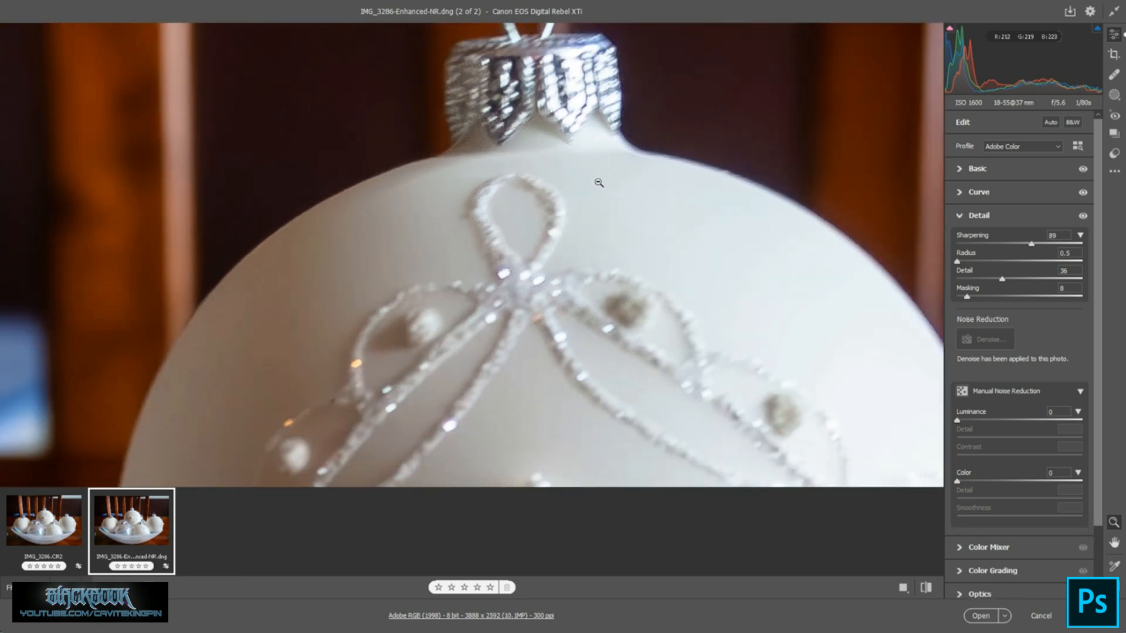
Select the original IMG_3286.CR2 and set manual noise reduction to Luminance 70 with Detail 47 while viewing the top ornament.
left_click(36, 531)
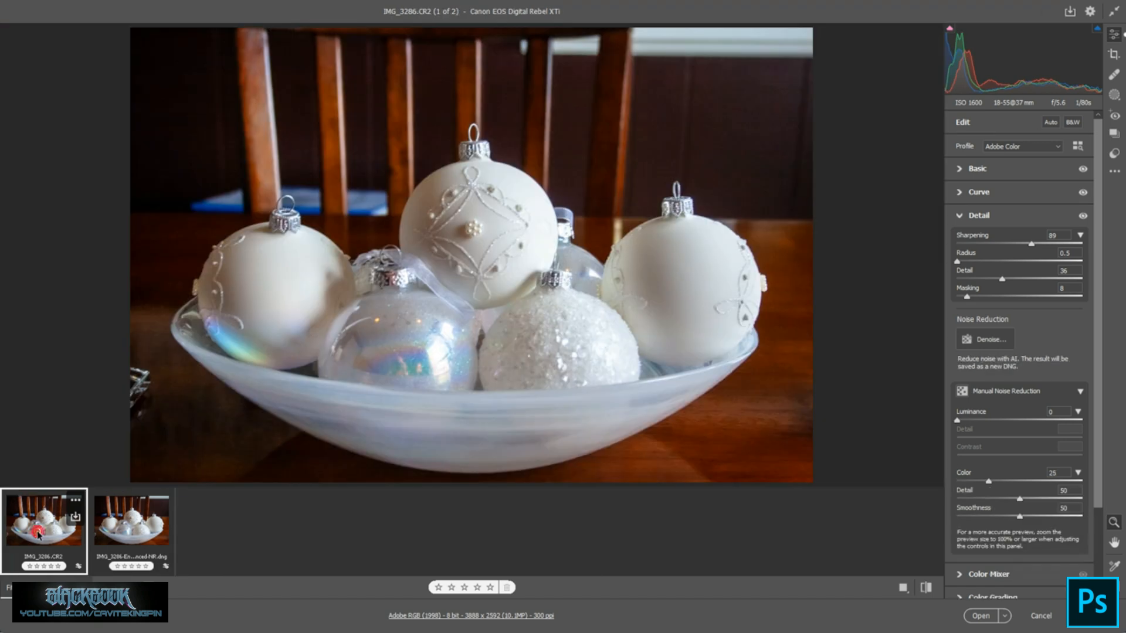
left_click_drag(491, 164, 576, 173)
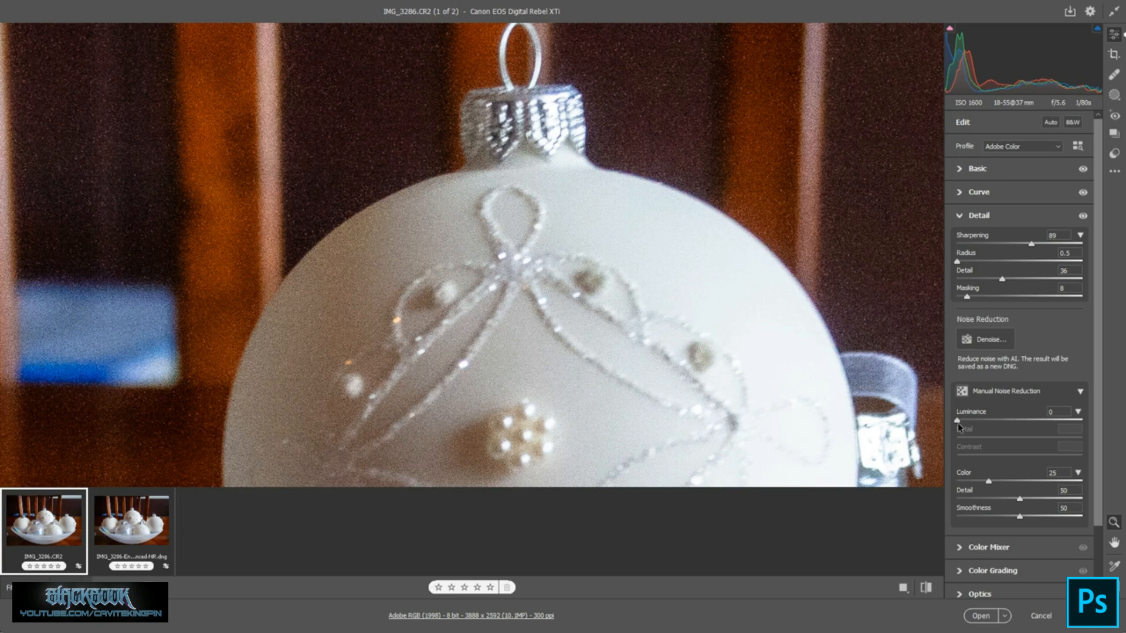
left_click_drag(957, 421, 1048, 427)
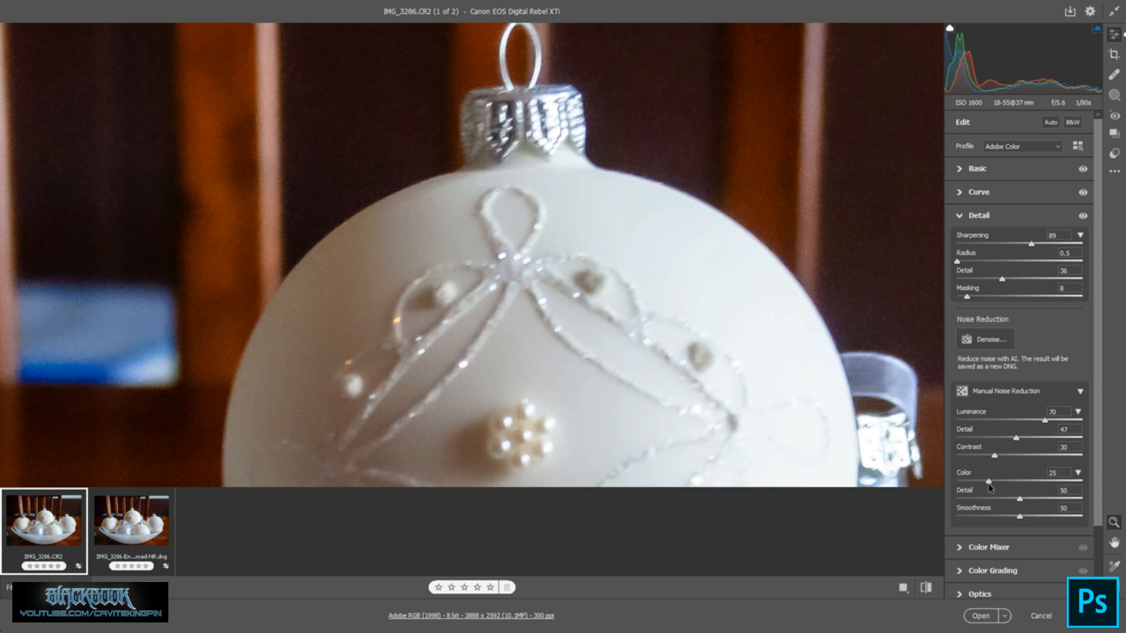
Set Color noise reduction to 50, its Detail to 30 and Smoothness to 59 while viewing the iridescent ornament up close.
left_click_drag(989, 484, 1022, 484)
key("space")
left_click_drag(417, 420, 452, 152)
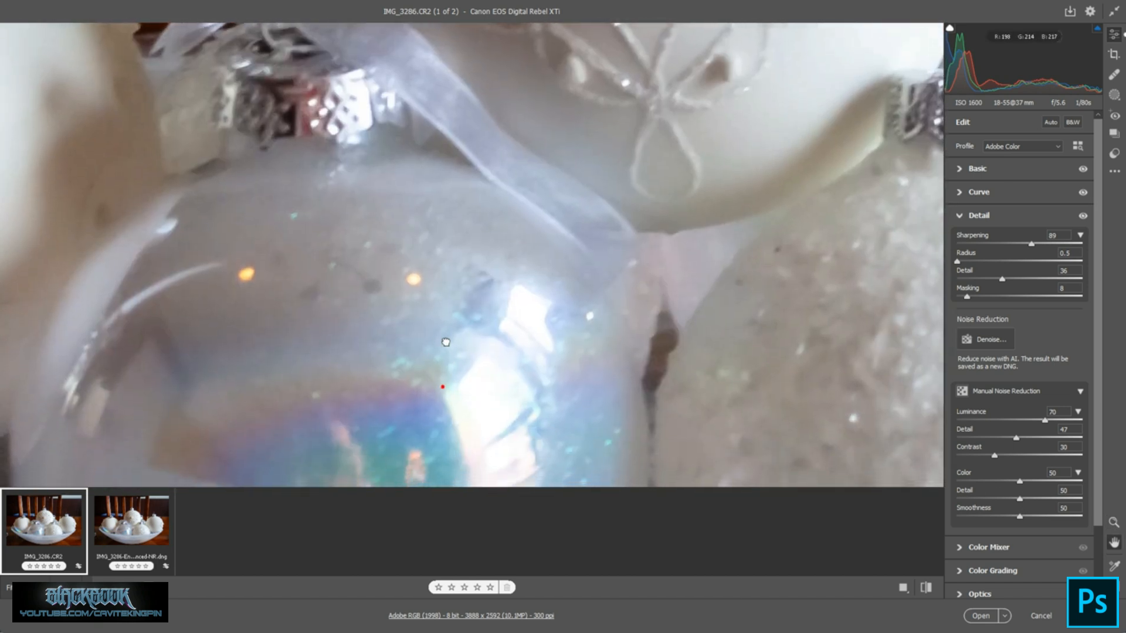
left_click_drag(293, 330, 469, 199)
left_click(324, 204)
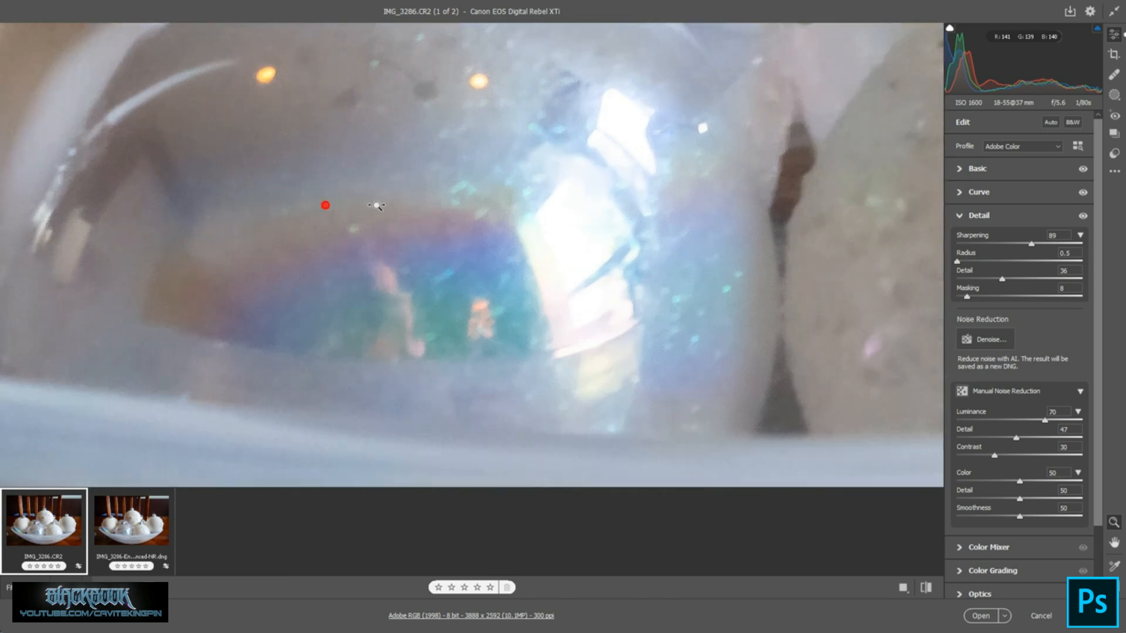
left_click_drag(1019, 499, 996, 503)
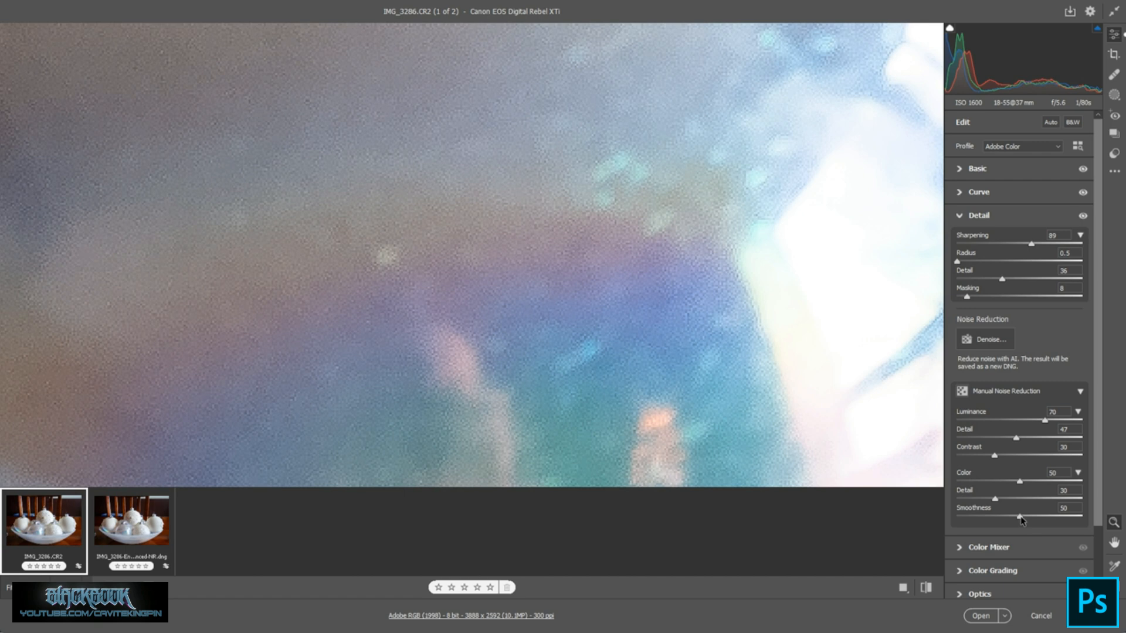
left_click_drag(1019, 519, 1032, 520)
Compare the iridescent ornament's surface with and without the Detail adjustments.
left_click(1082, 216)
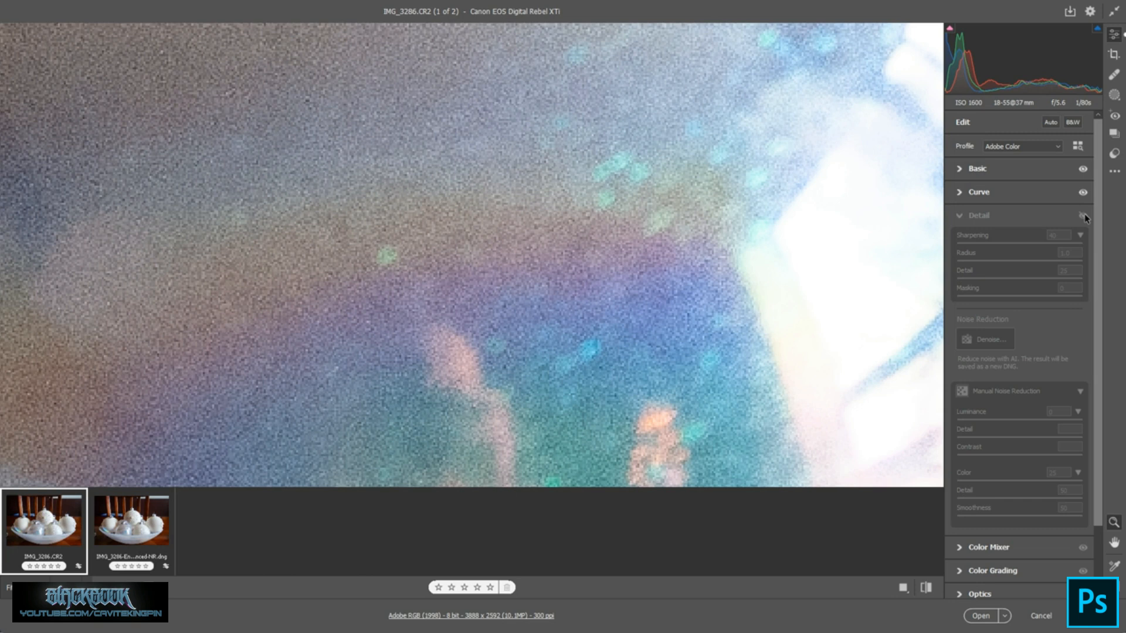
left_click(1083, 215)
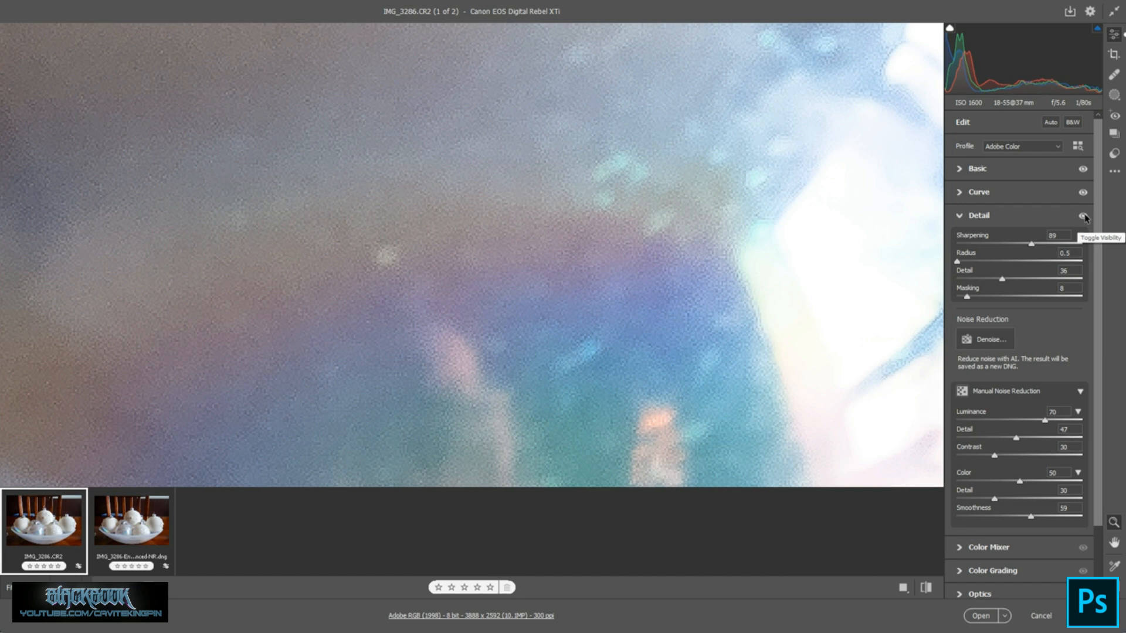
left_click_drag(747, 252, 574, 259)
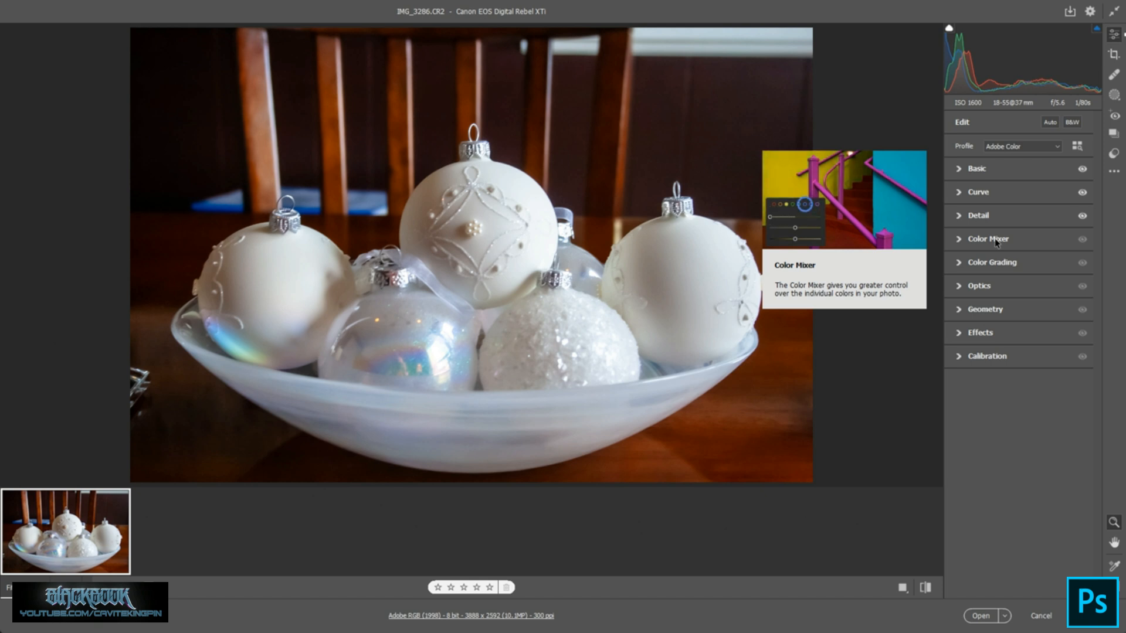
Preview the photo in black and white, return it to color, and set the Color Mixer to HSL adjustment.
left_click(1072, 122)
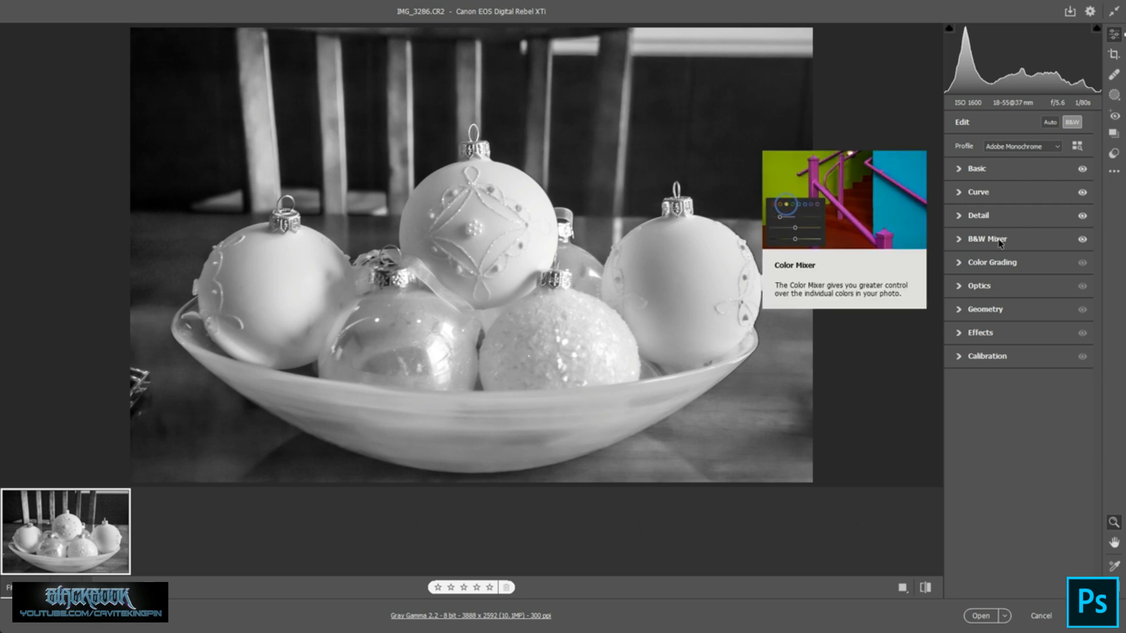
left_click(1071, 125)
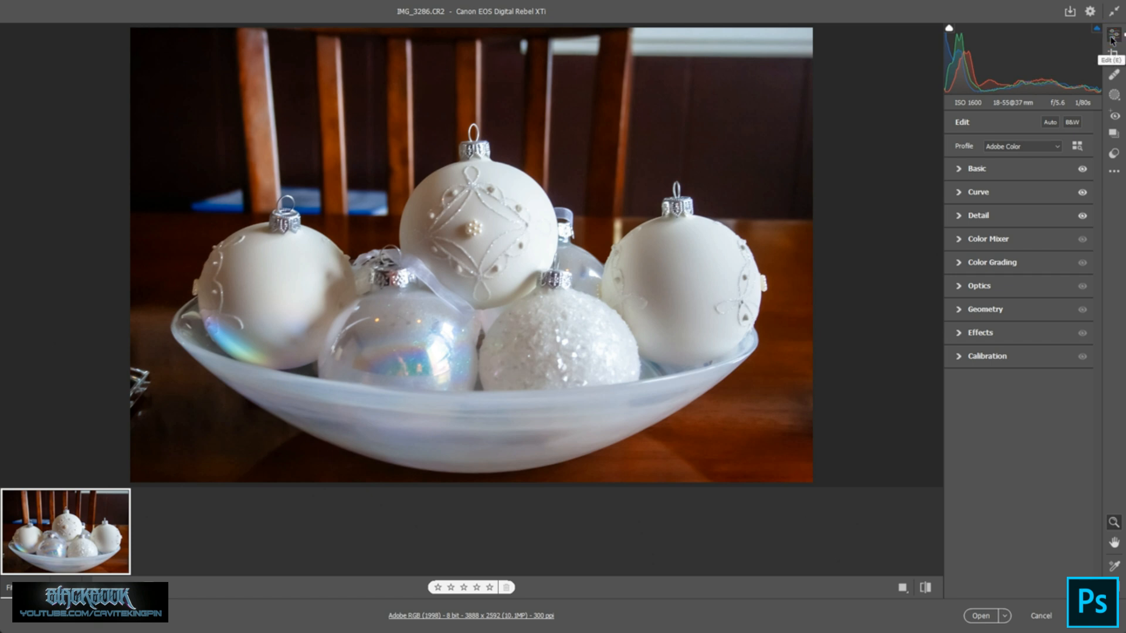
left_click(976, 242)
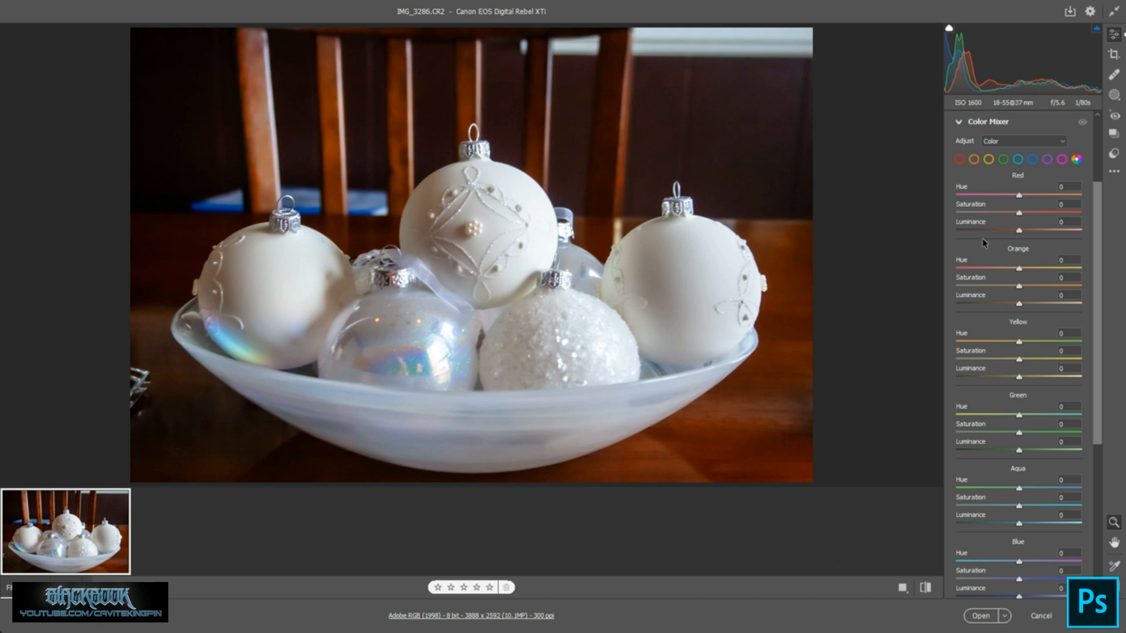
left_click(1017, 149)
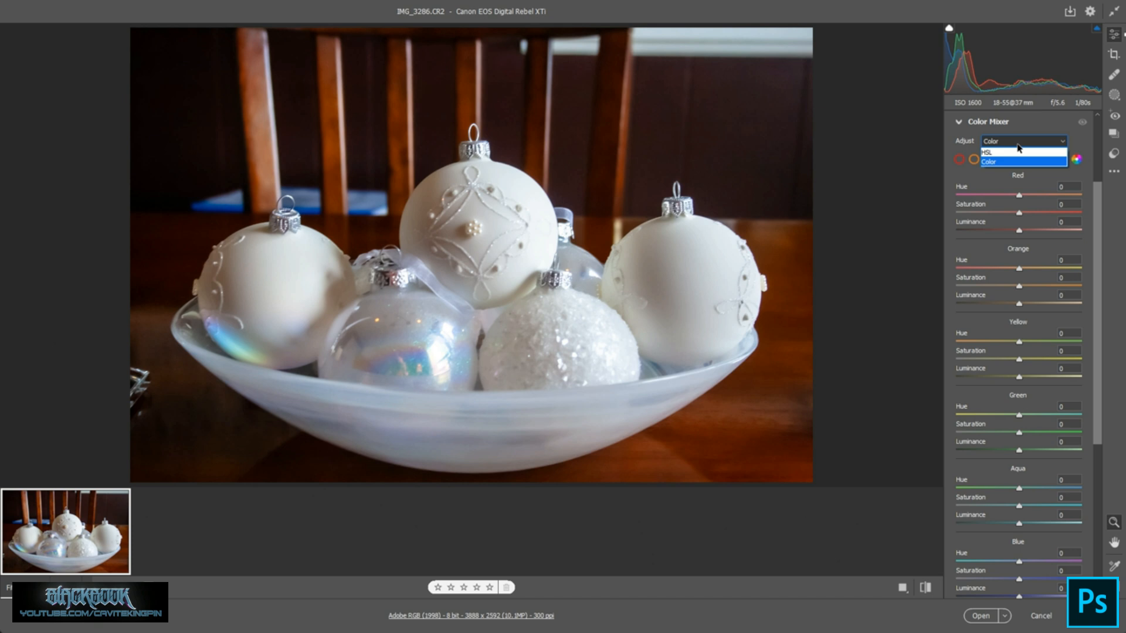
left_click(1013, 155)
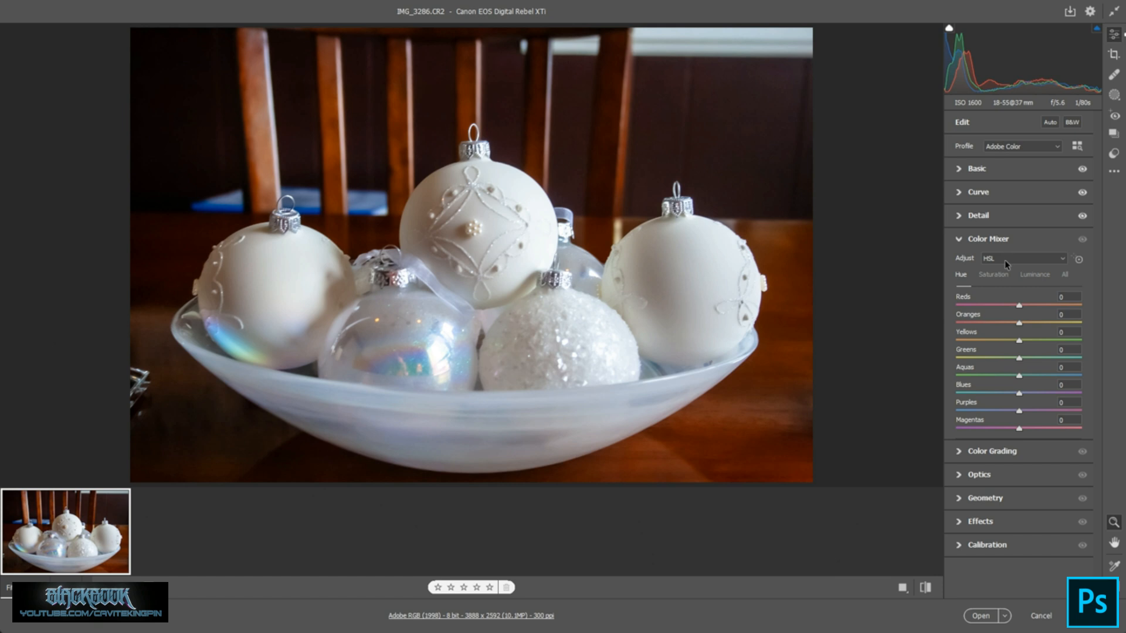
Review the Color Mixer's Hue, Saturation and Luminance sets, and set the Reds hue to -28.
left_click(965, 278)
left_click(991, 277)
left_click(1026, 276)
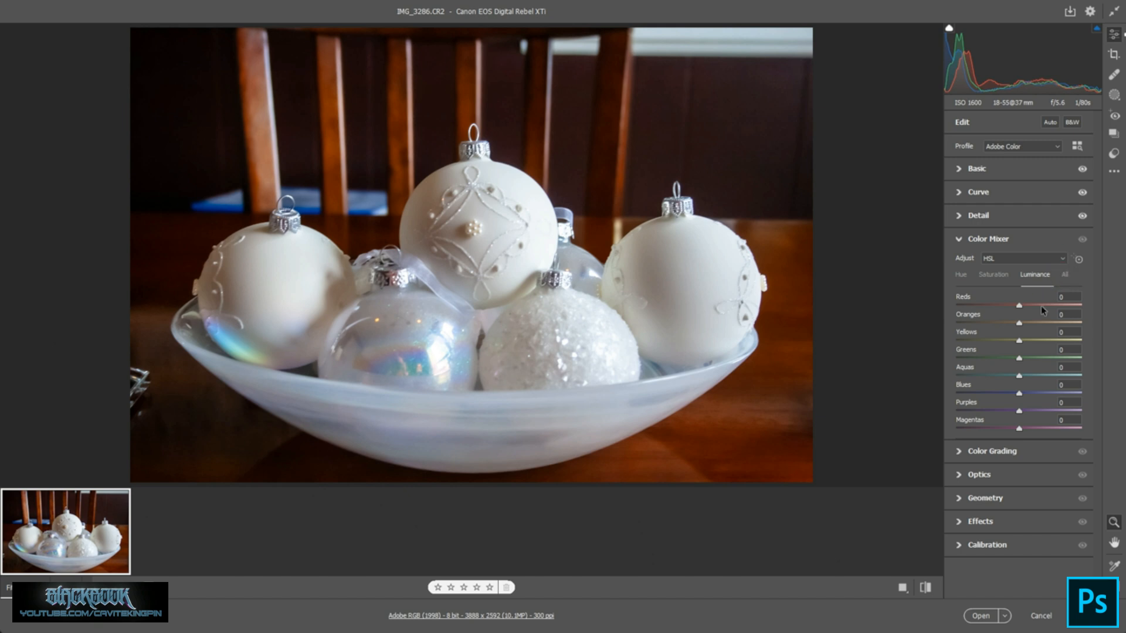
left_click(962, 275)
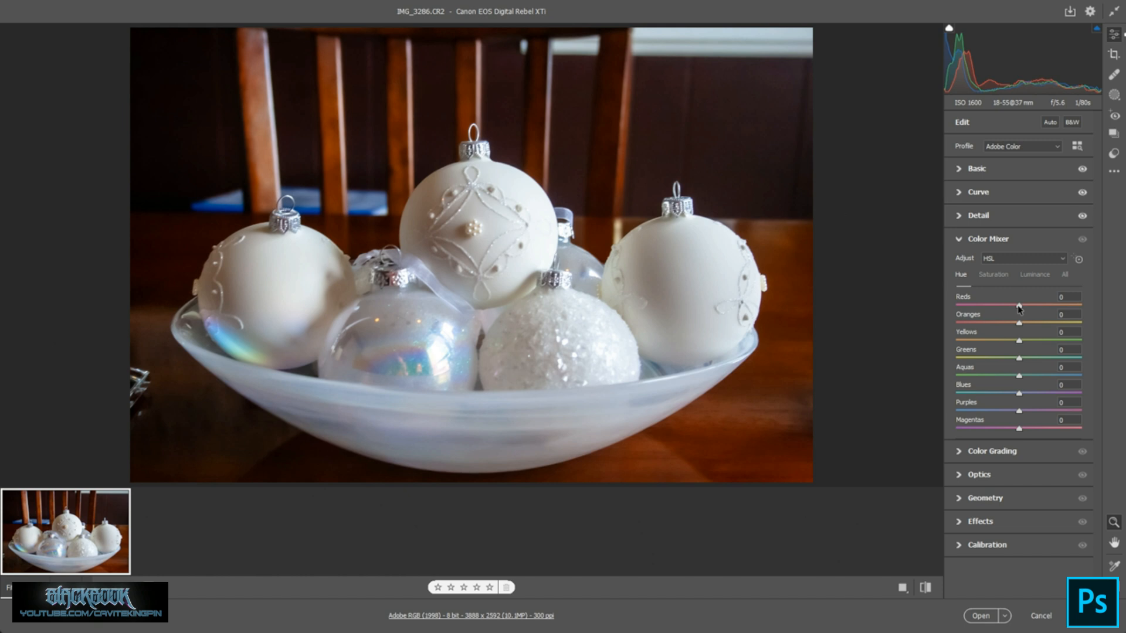
left_click_drag(1019, 306, 1000, 307)
Use the targeted adjustment tool's Hue mode on the iridescent ornament to shift Aquas to +57 and Blues to +66.
left_click(1080, 259)
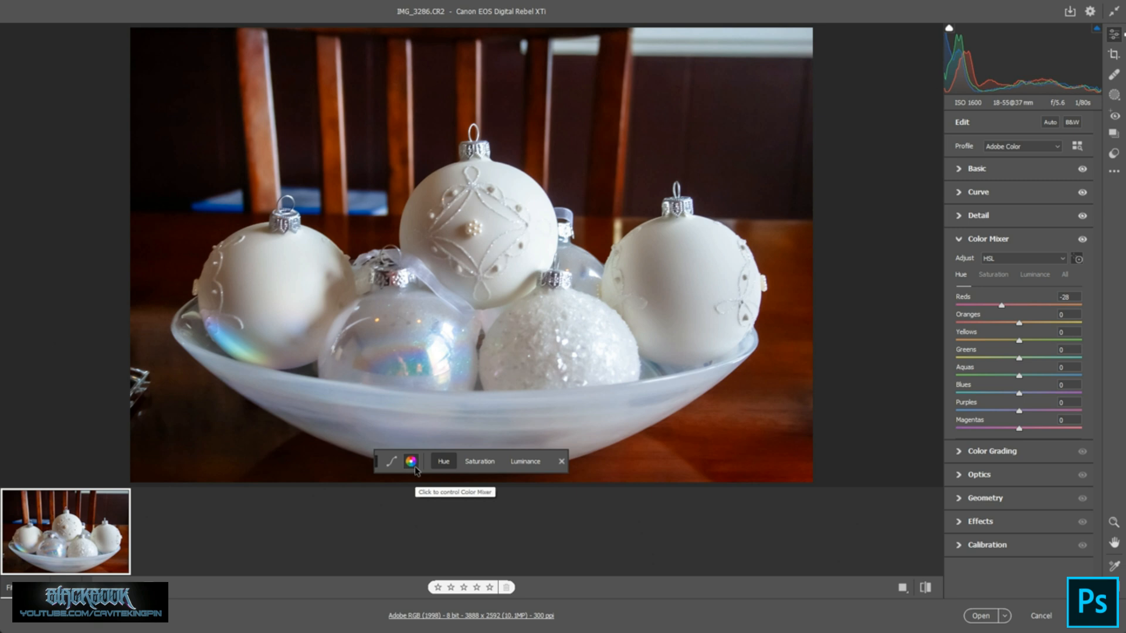
left_click(479, 463)
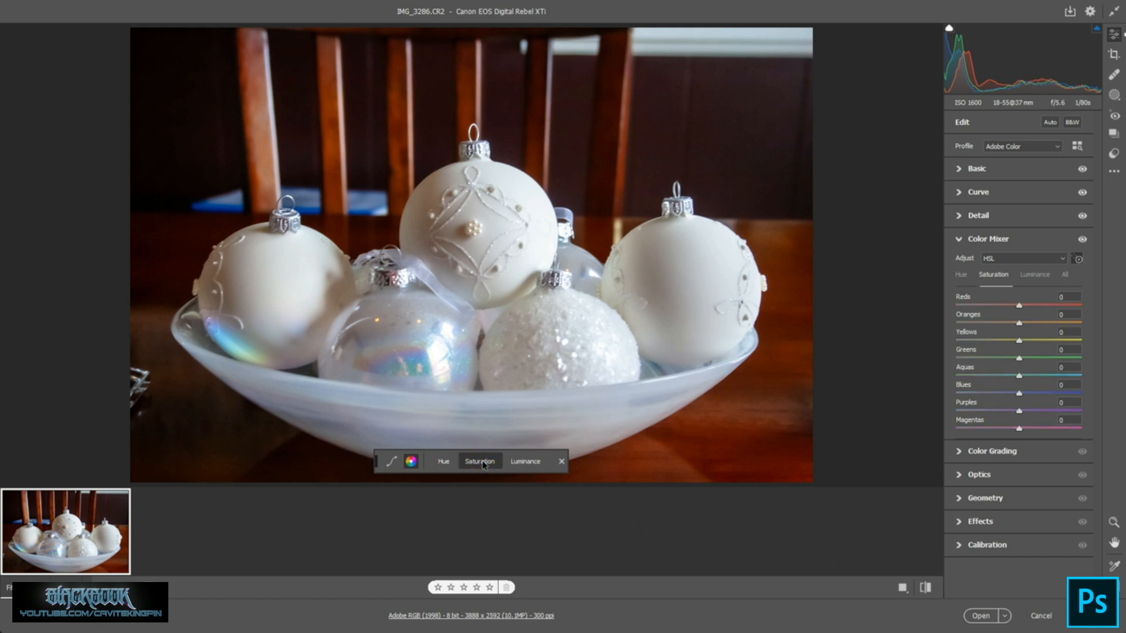
left_click(523, 465)
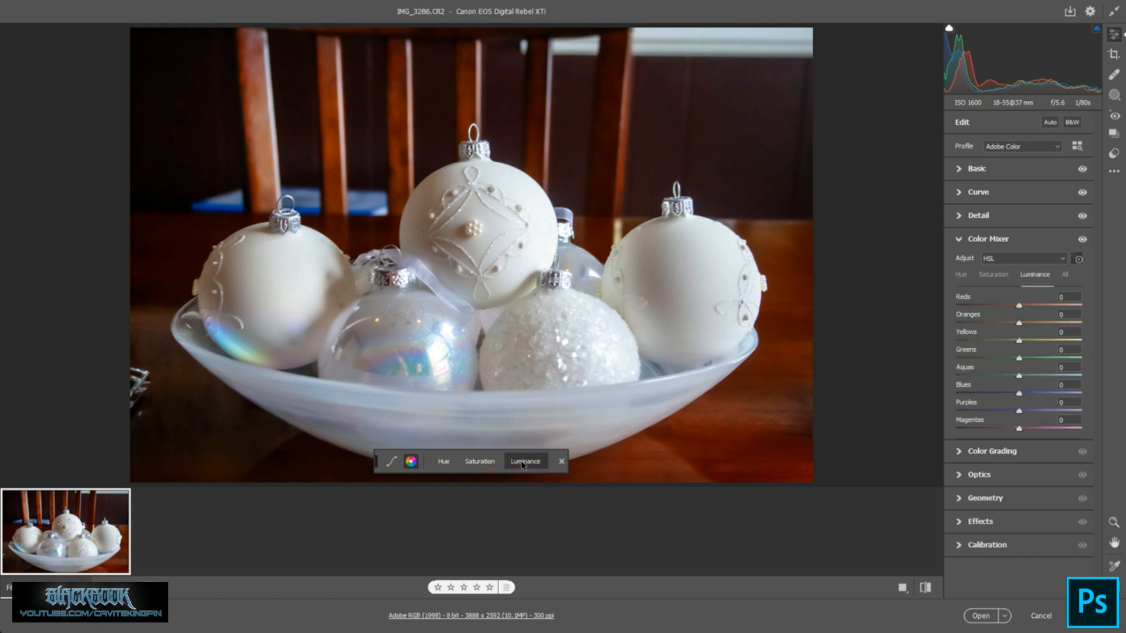
left_click(444, 462)
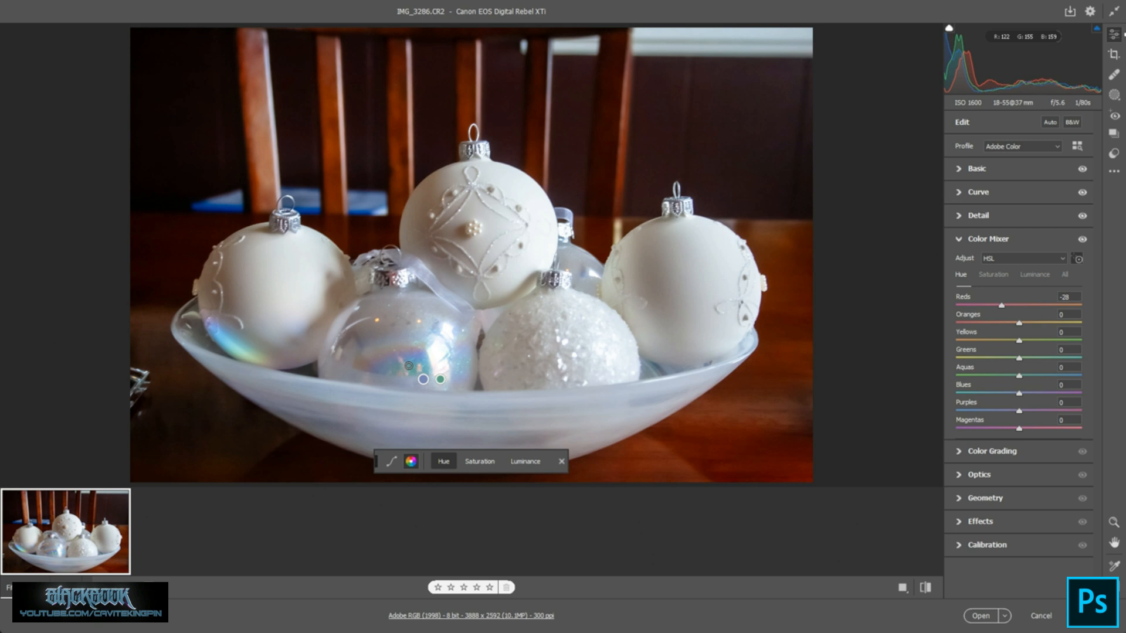
left_click_drag(408, 366, 408, 364)
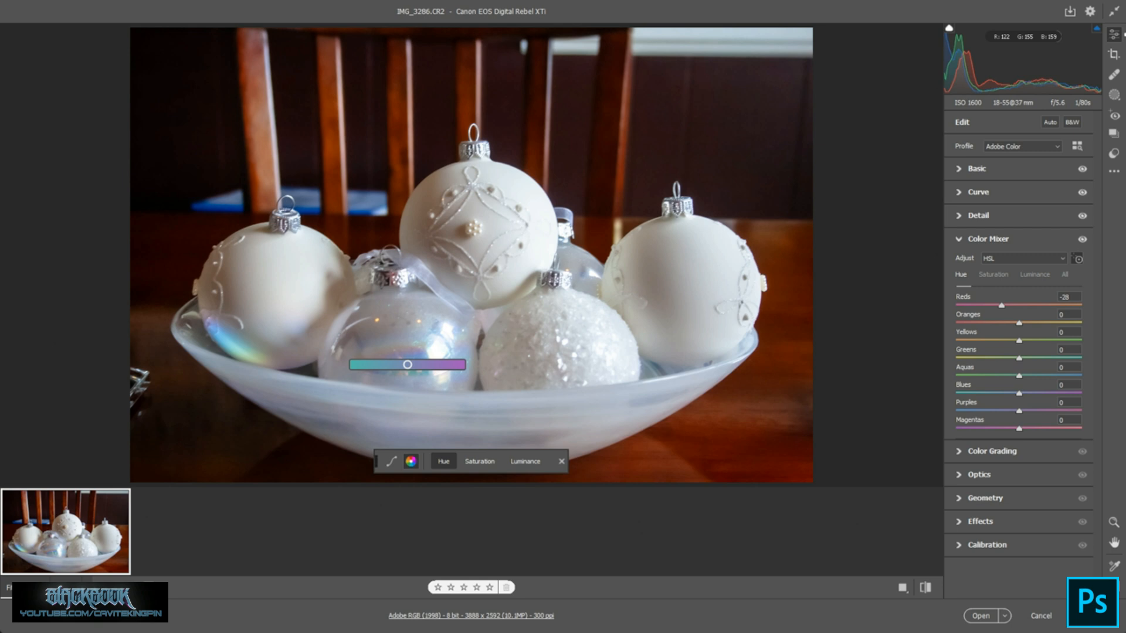
left_click_drag(407, 365, 444, 366)
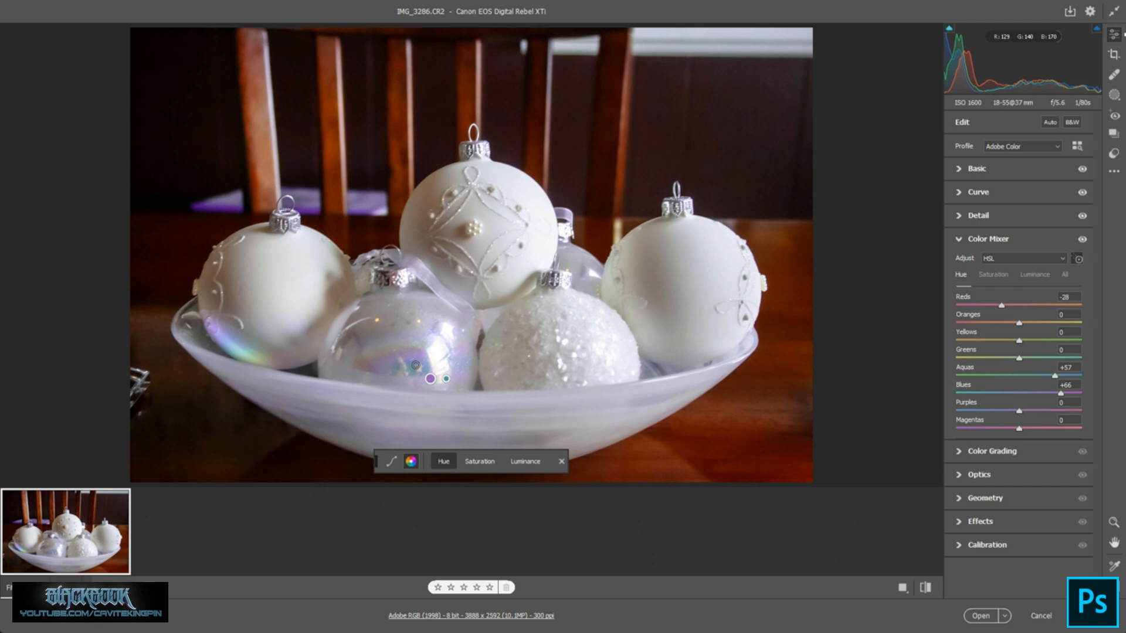
left_click_drag(414, 365, 414, 365)
Switch the Color Mixer to Color adjustment and set Purple Saturation to +47 and Luminance to -41.
left_click(1014, 261)
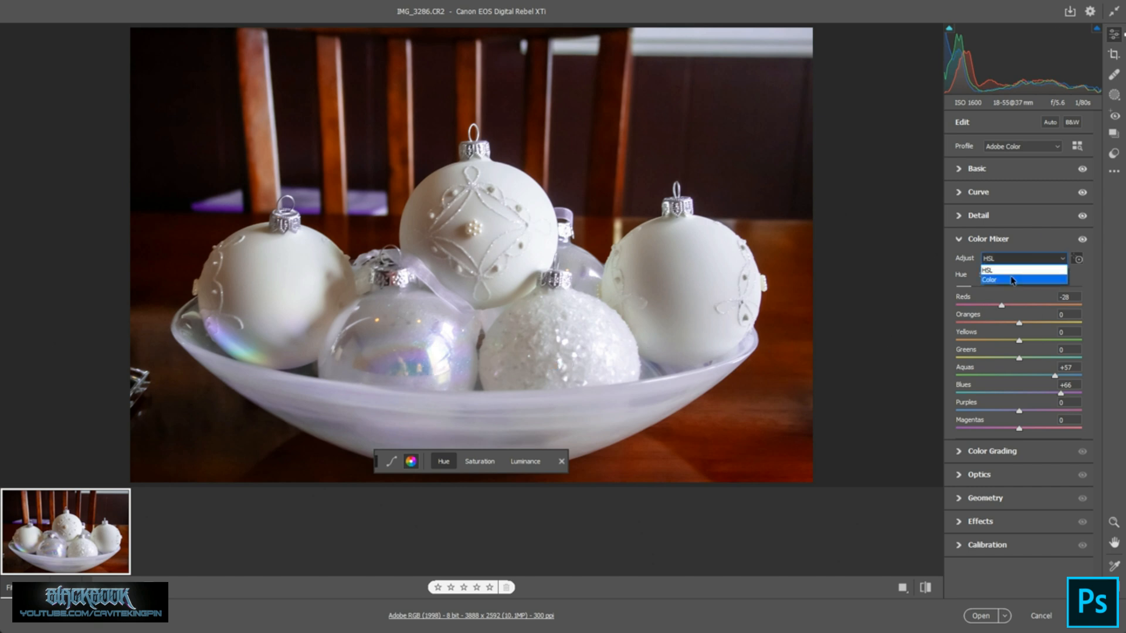
left_click(1011, 280)
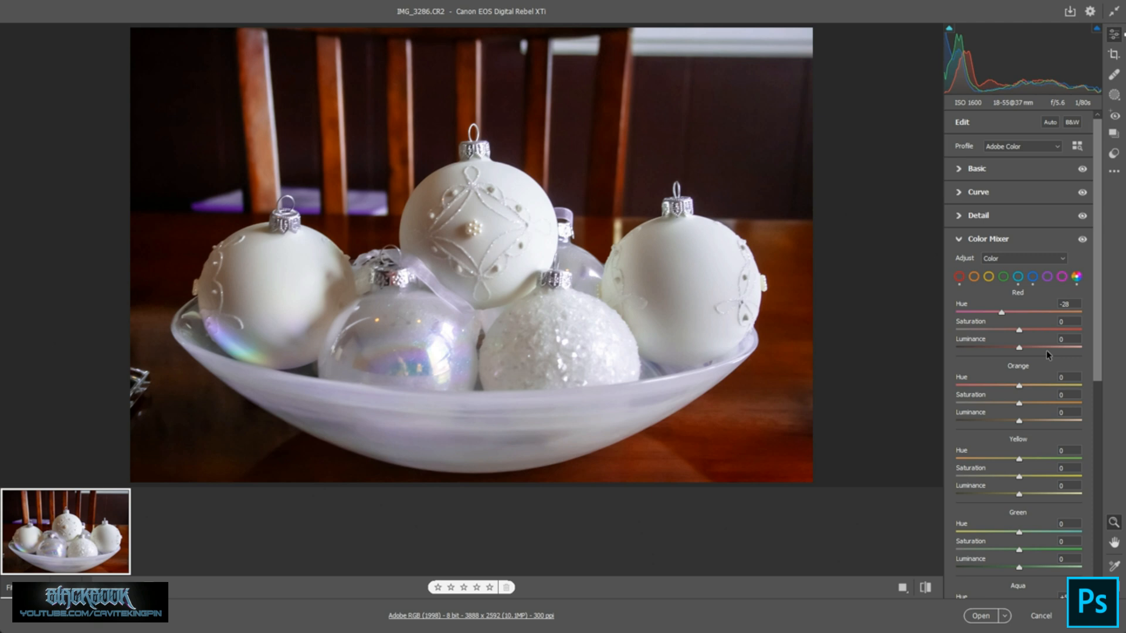
scroll(1046, 350, "down", 5)
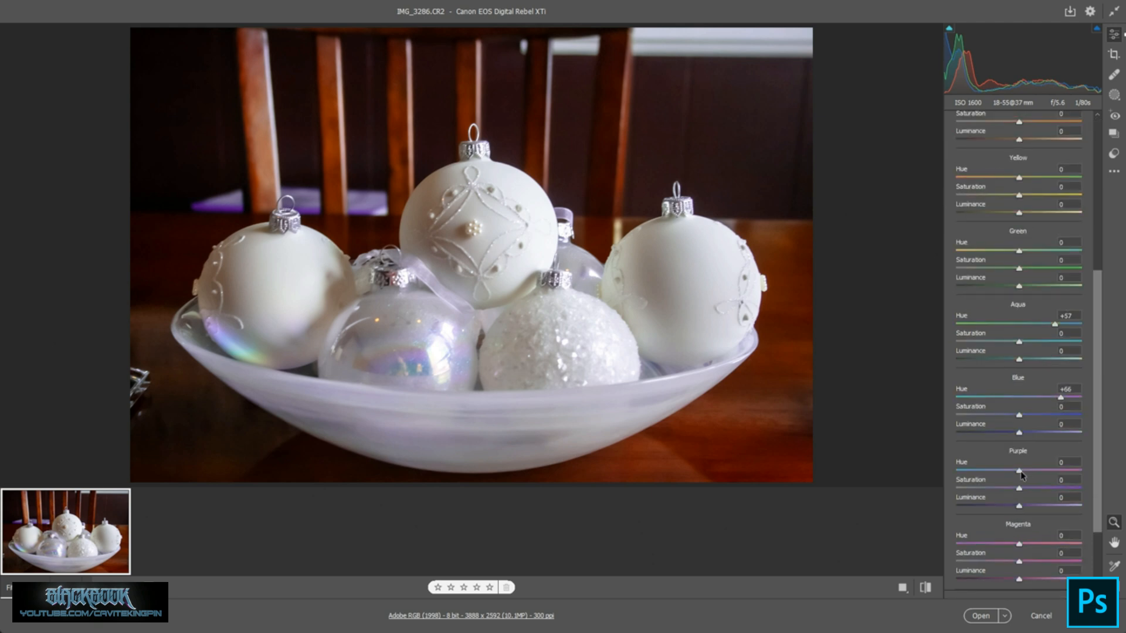
left_click_drag(1019, 488, 1049, 490)
left_click_drag(1019, 507, 993, 510)
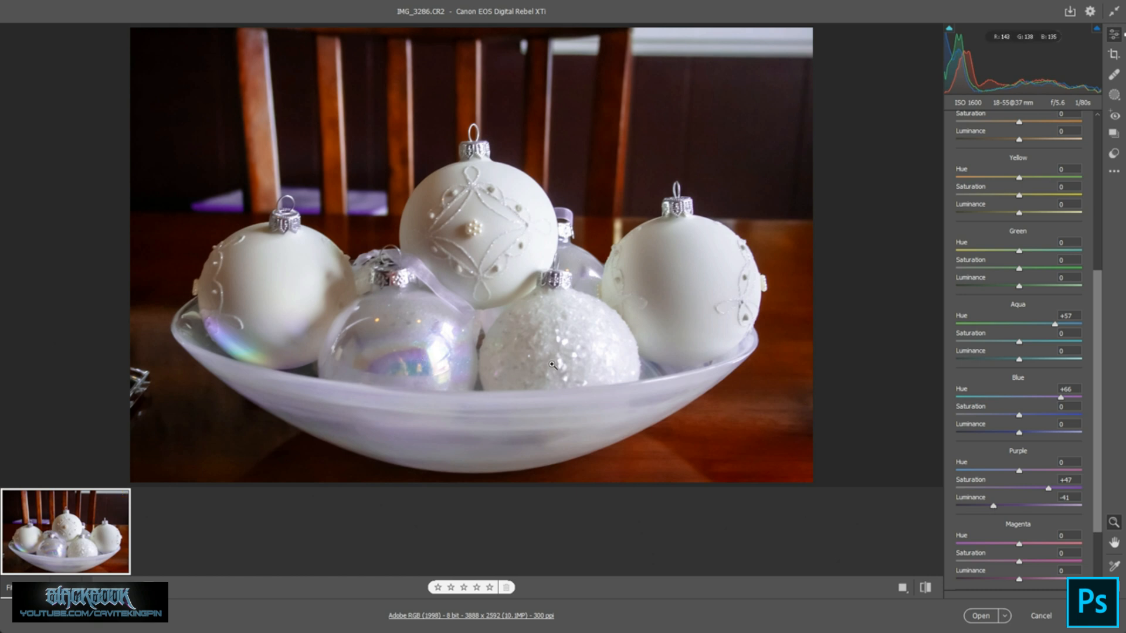
Convert the photo to black and white with Oranges at +88 and Yellows at +29, and compare it with the Auto mix.
scroll(1049, 234, "up", 5)
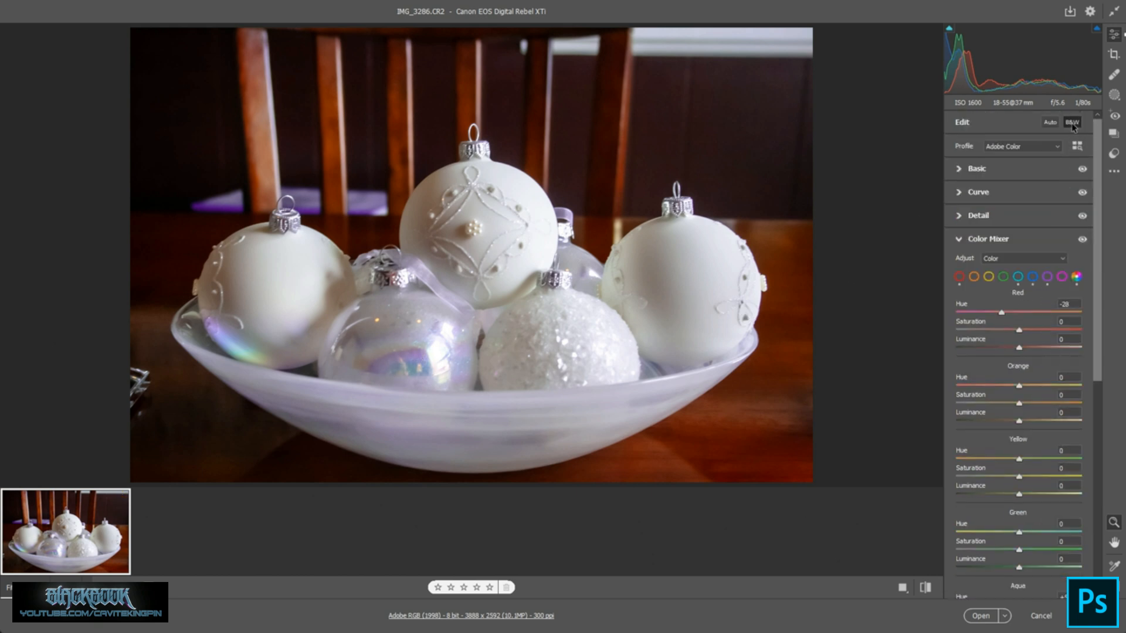
left_click(1072, 123)
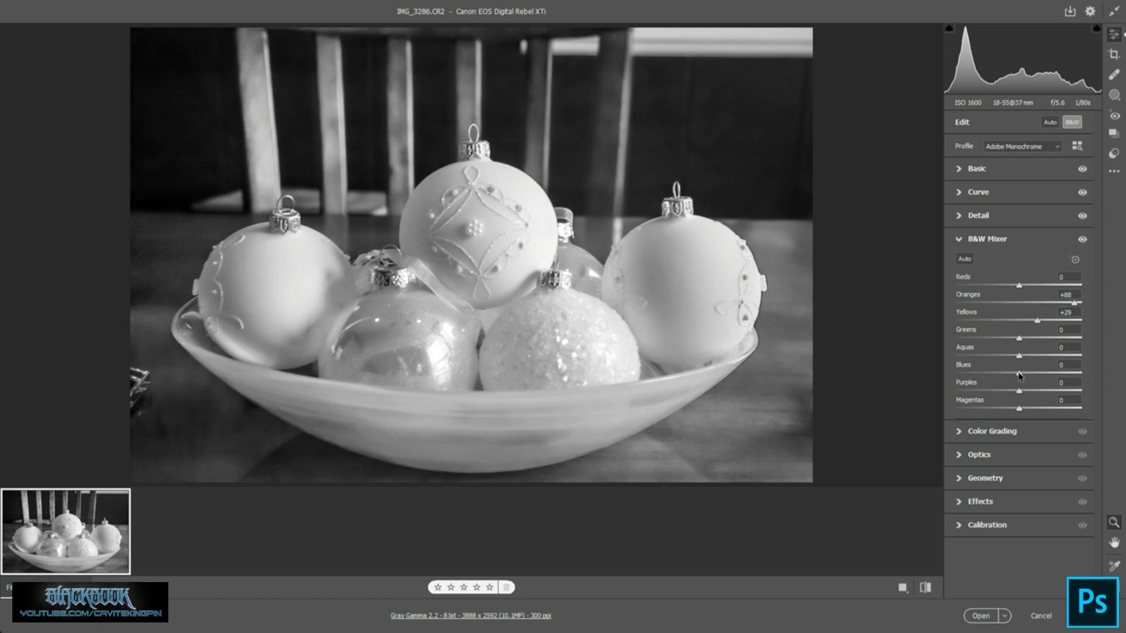
mouse_move(1019, 372)
left_mouse_down()
mouse_move(1042, 376)
mouse_move(1019, 380)
left_mouse_up()
left_click(965, 258)
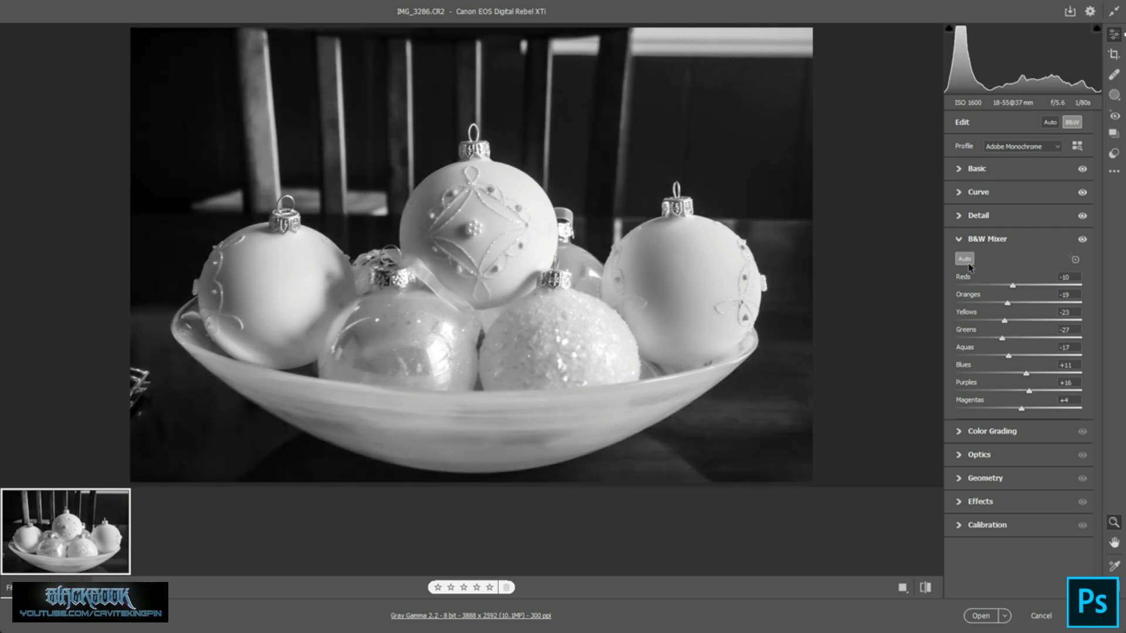
left_click(967, 263)
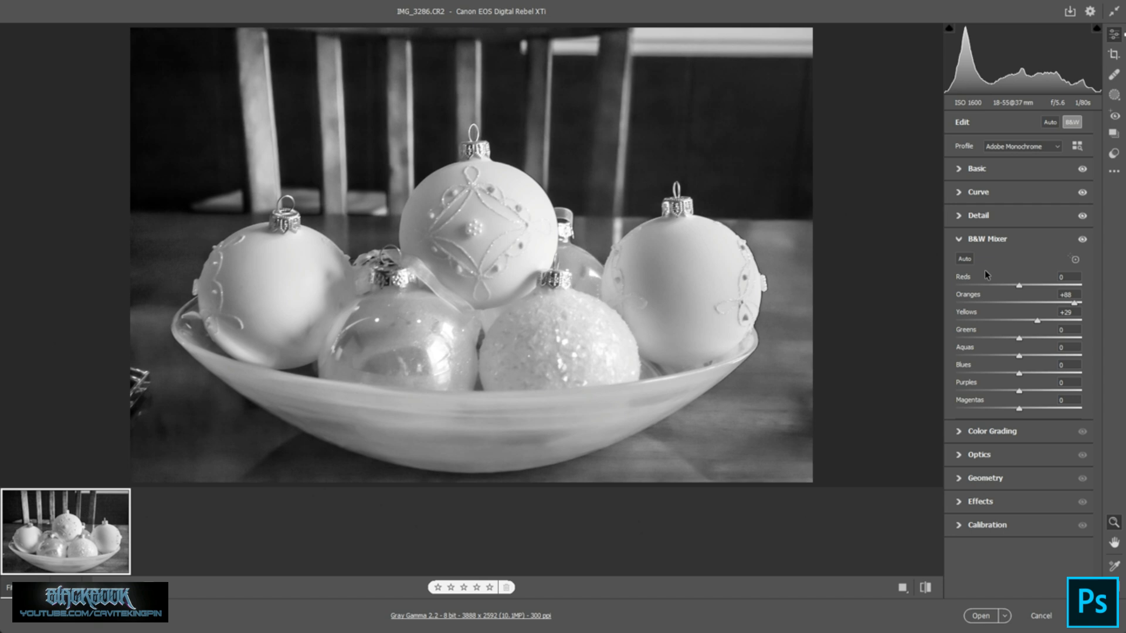
Start a targeted B&W Mixer adjustment of the reds on the dark background beside the chair's leftmost slat.
left_click(1073, 260)
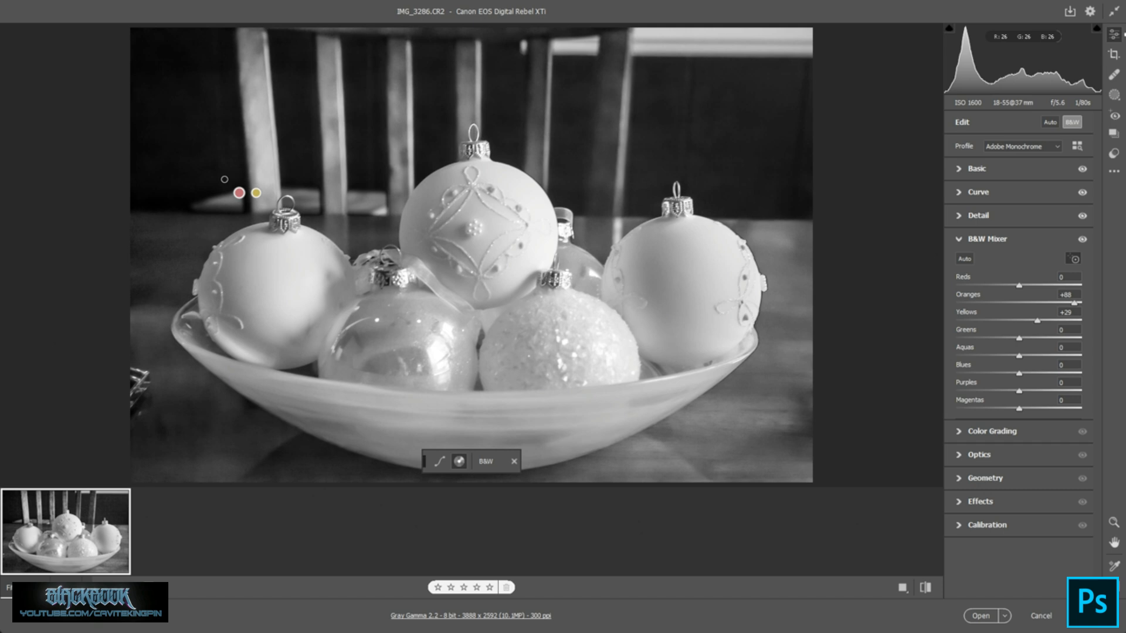
left_click_drag(224, 178, 223, 177)
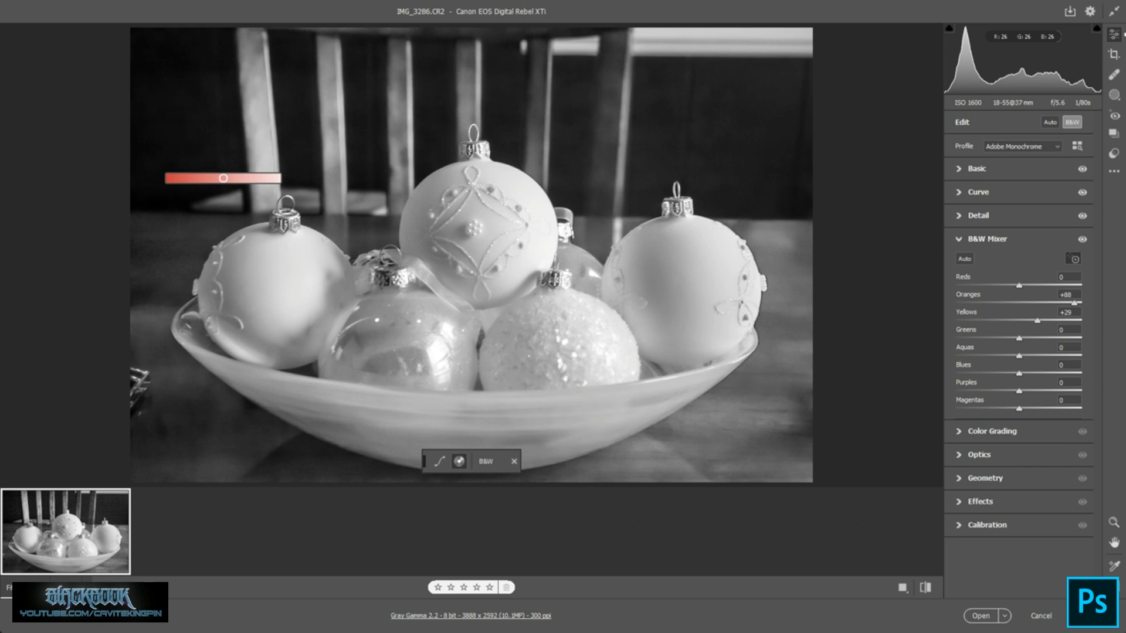
Adjust the black-and-white mix from the dark background behind the chair, bringing Reds to +28 and Oranges to +100.
left_click_drag(223, 178, 207, 179)
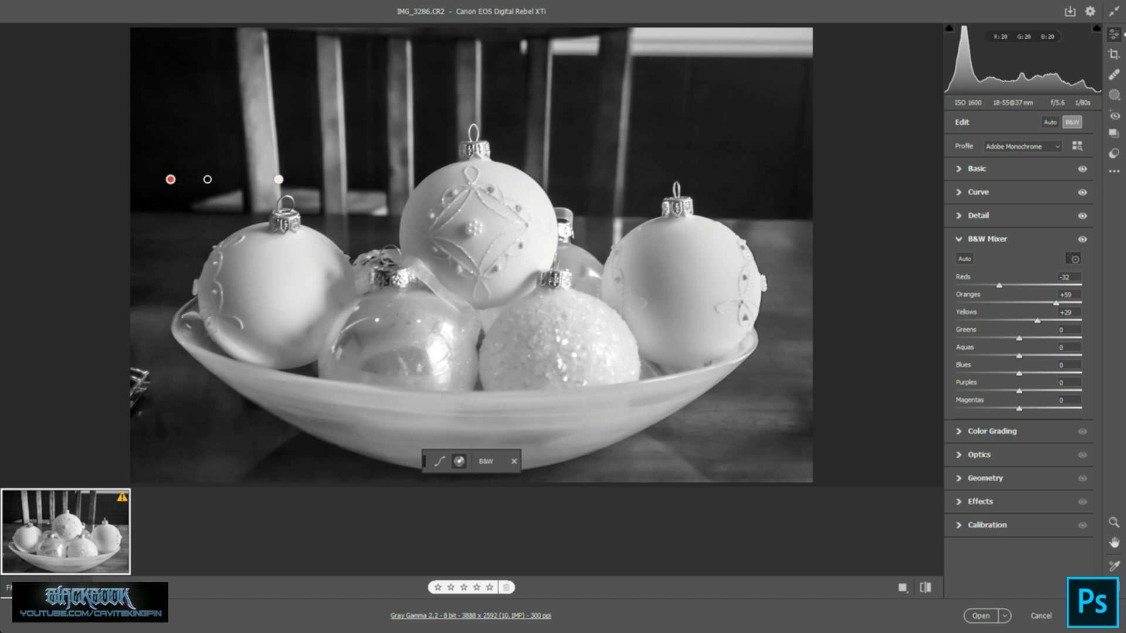
left_click_drag(207, 179, 239, 179)
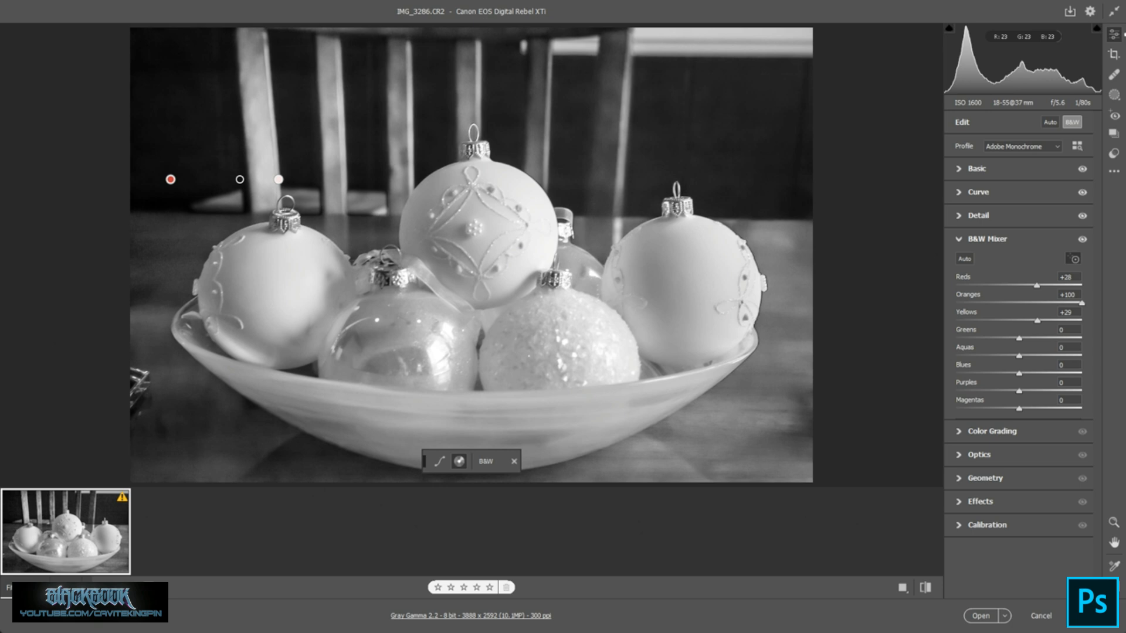
left_click_drag(239, 178, 240, 182)
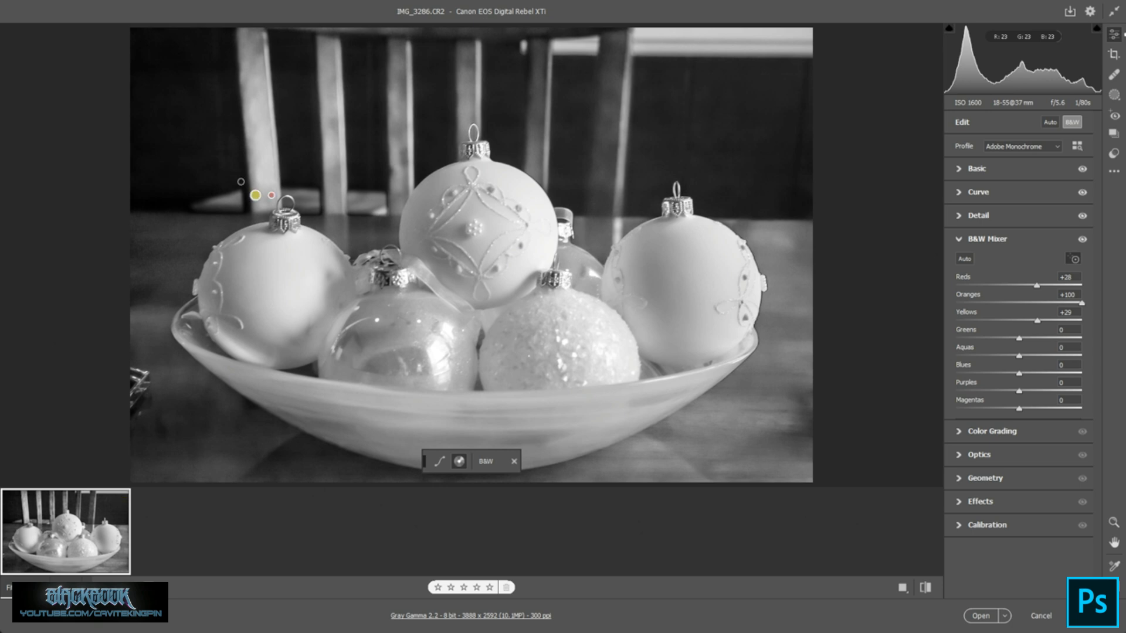
Return the photo to color and shift the Purple hue in the Color Mixer, with the Blue hue at -1.
left_click(1072, 124)
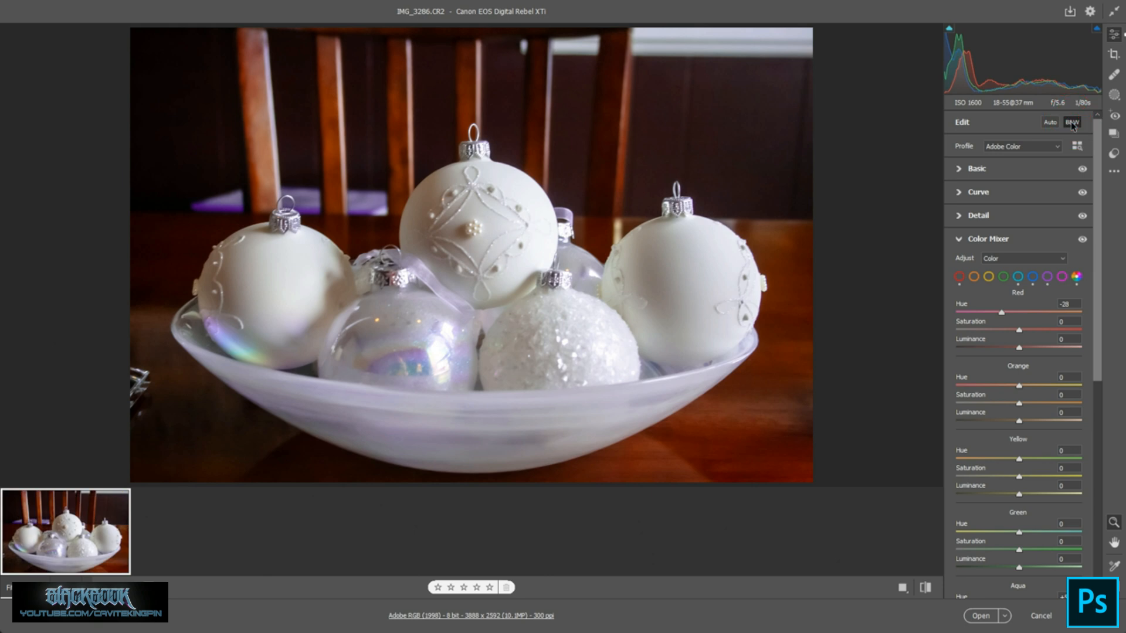
left_click(1048, 278)
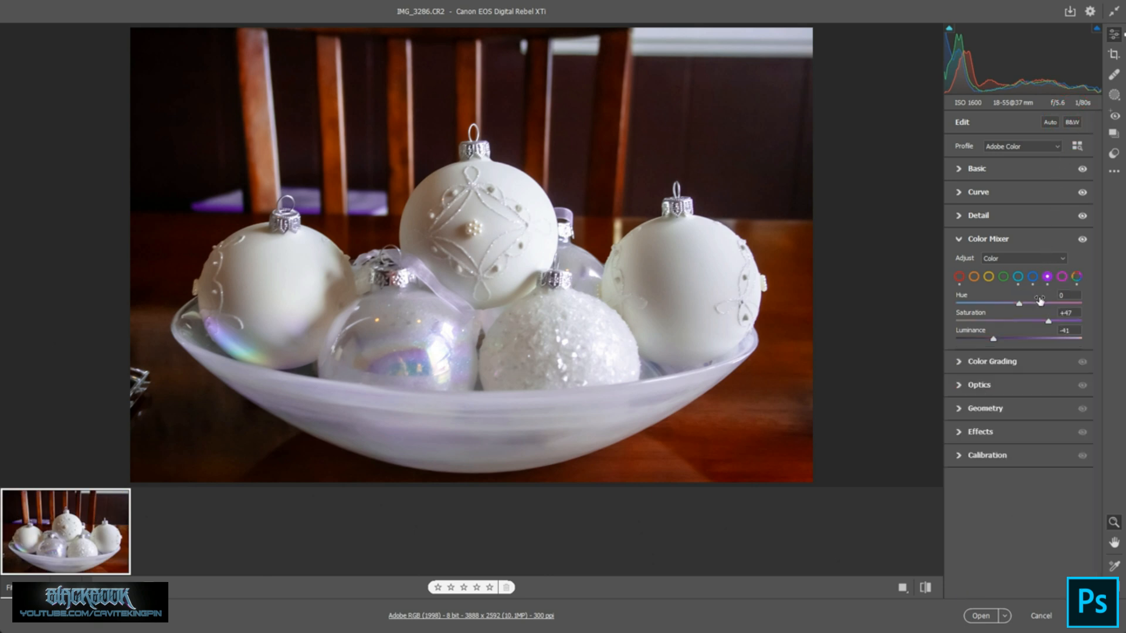
mouse_move(1018, 305)
left_mouse_down()
mouse_move(1007, 305)
mouse_move(1051, 301)
mouse_move(1019, 307)
left_mouse_up()
left_click(1033, 276)
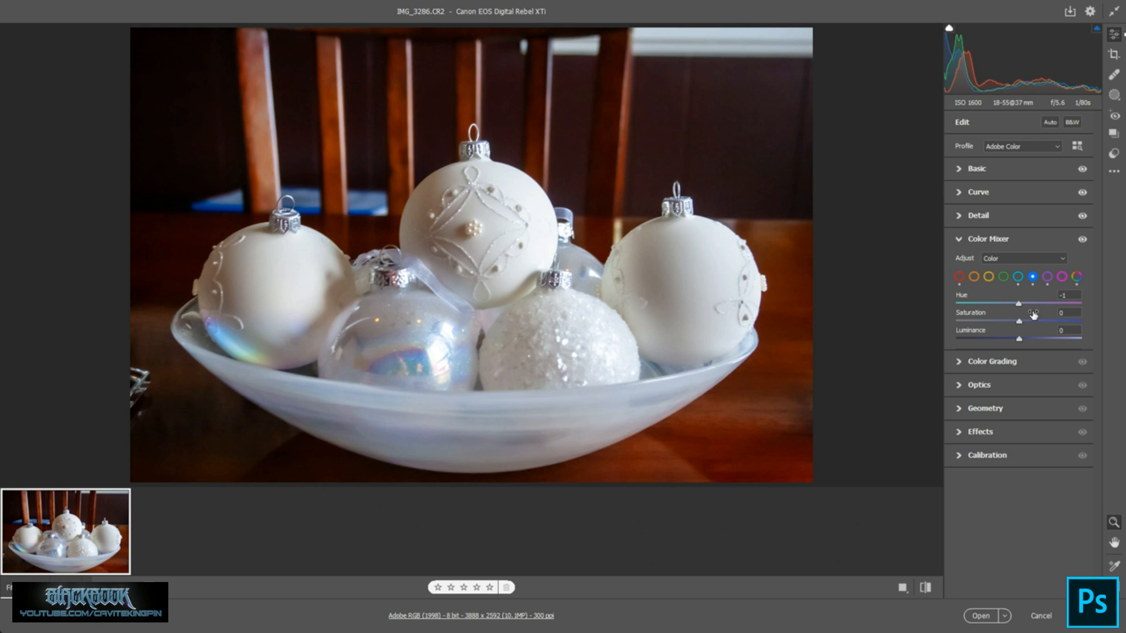
Compare the photo with and without the Color Mixer adjustments, leaving them turned off.
left_click(1082, 240)
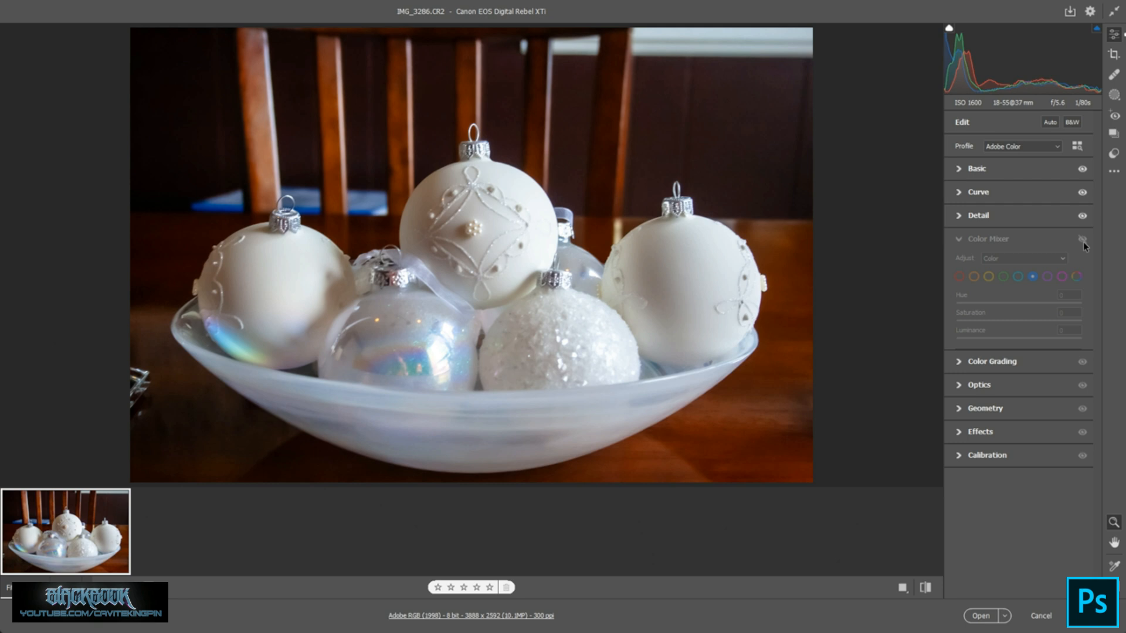
left_click(1082, 241)
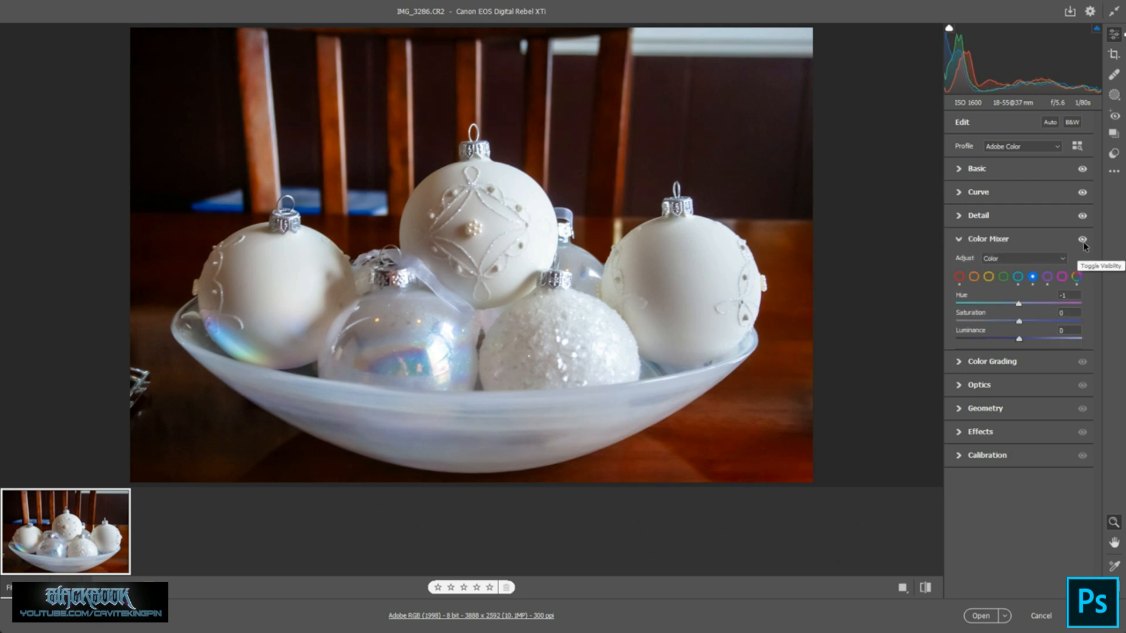
left_click(1082, 241)
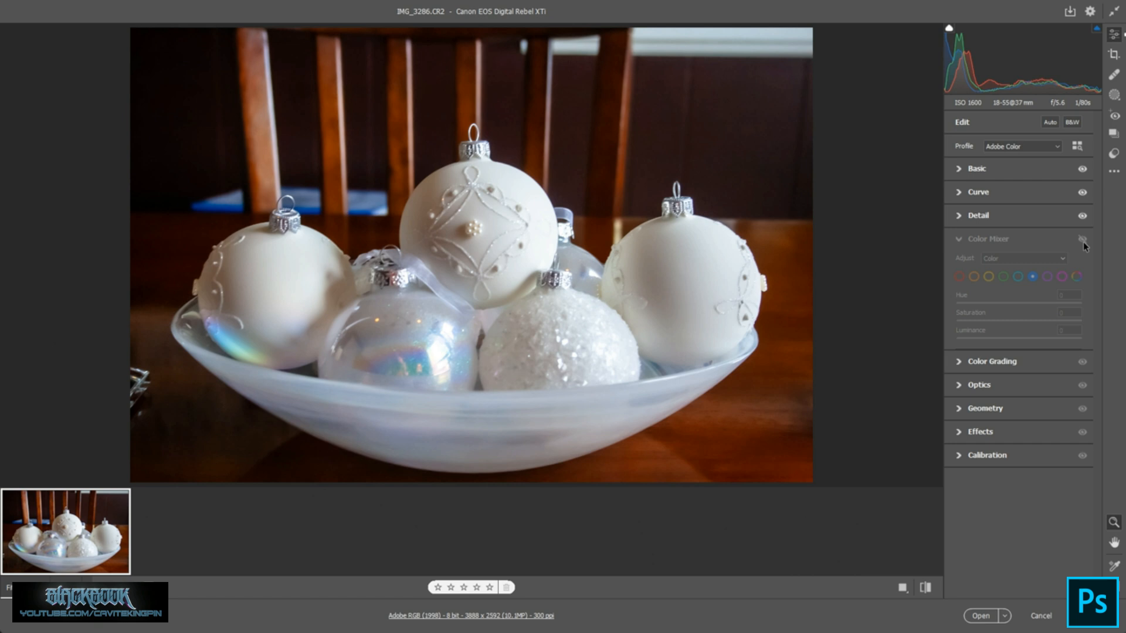
left_click(1082, 240)
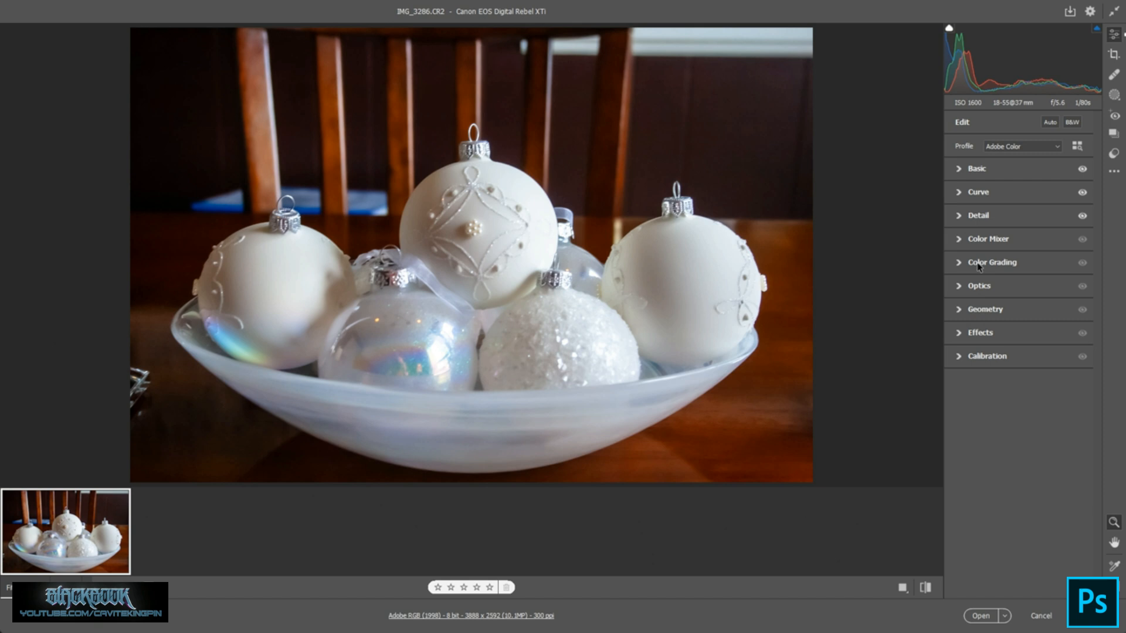
Open Color Grading and examine its 3-Way, Midtones, Highlights and Global wheels.
mouse_move(978, 266)
left_click(1021, 262)
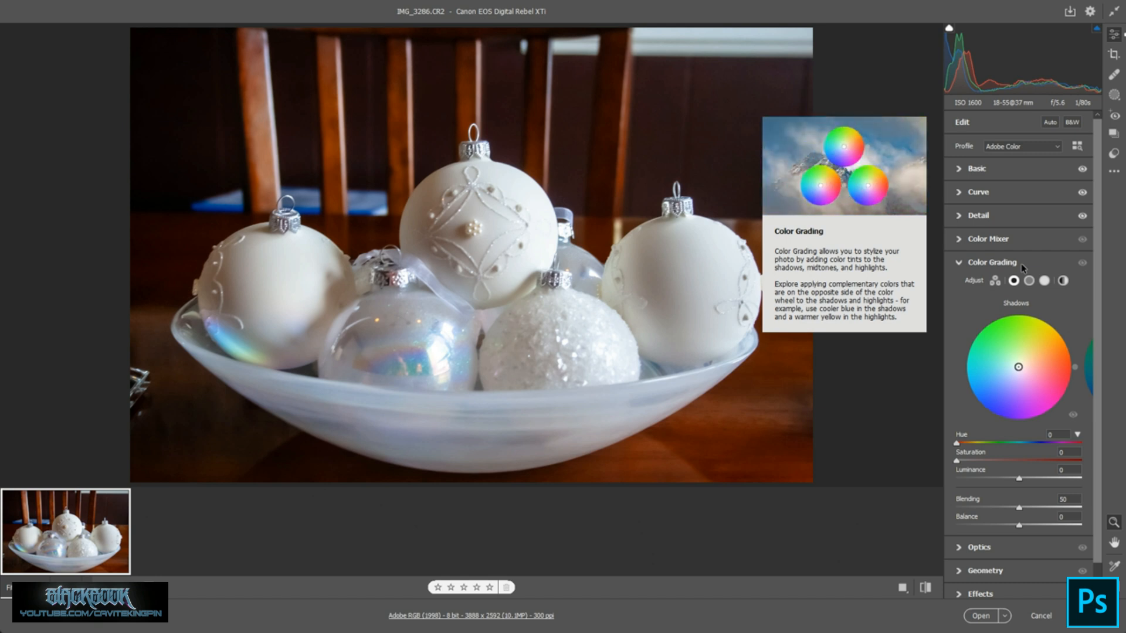
left_click(994, 281)
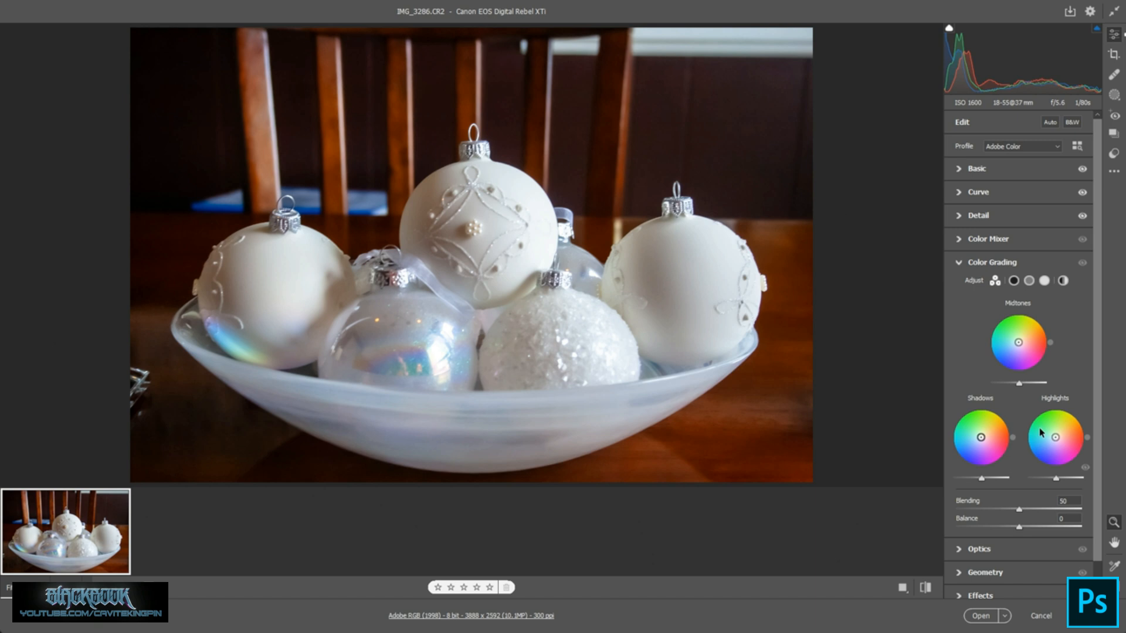
left_click(1017, 283)
left_click(1029, 280)
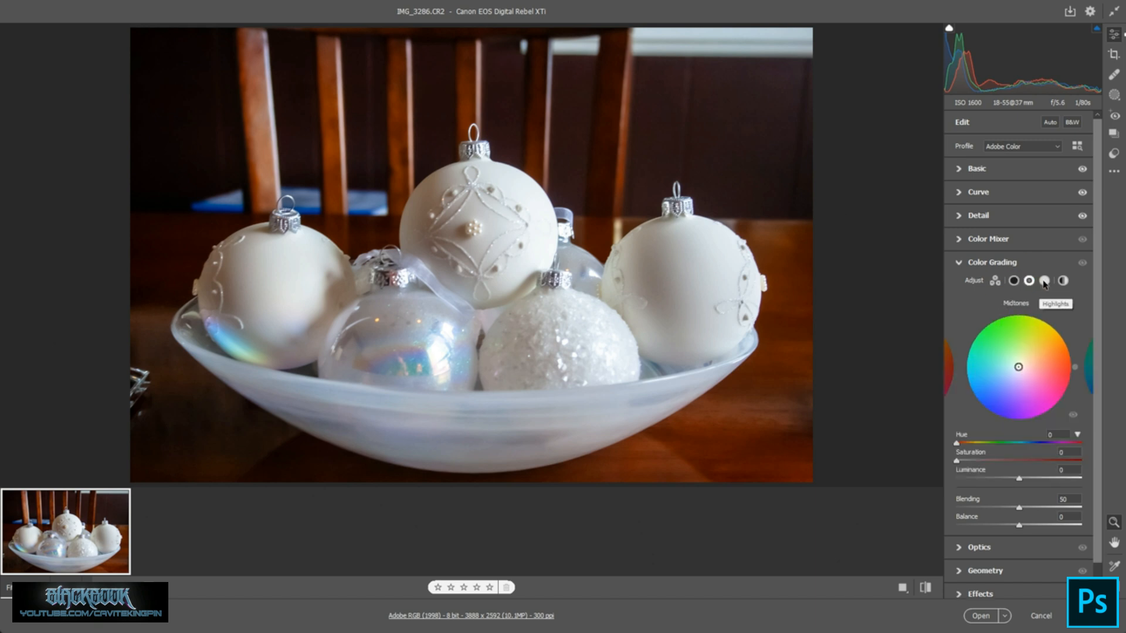
left_click(1044, 282)
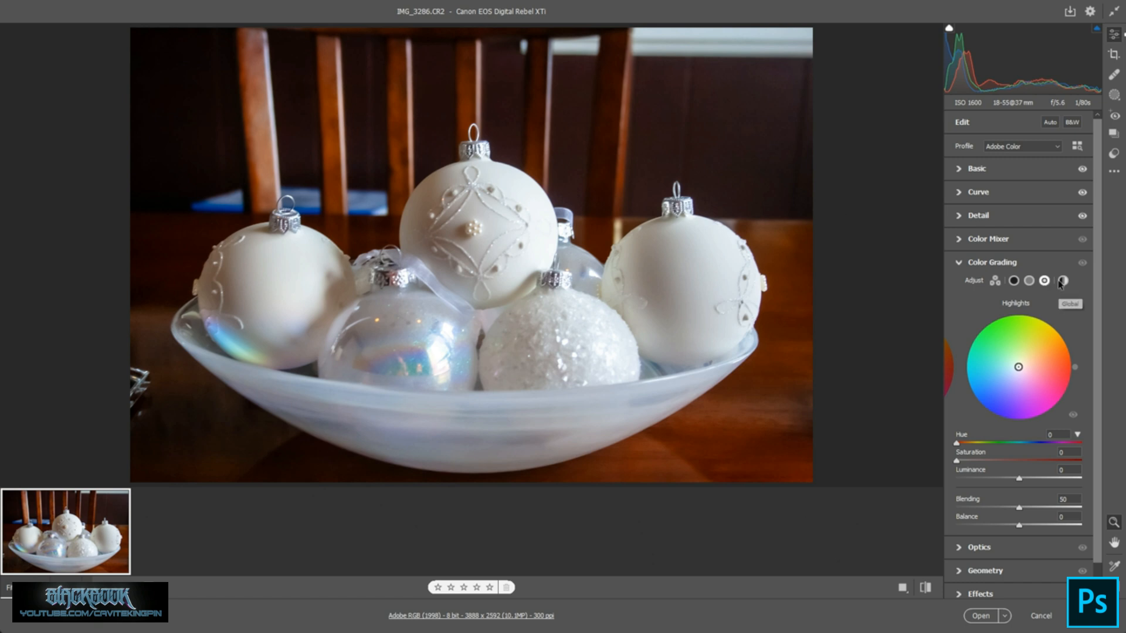
left_click(1062, 281)
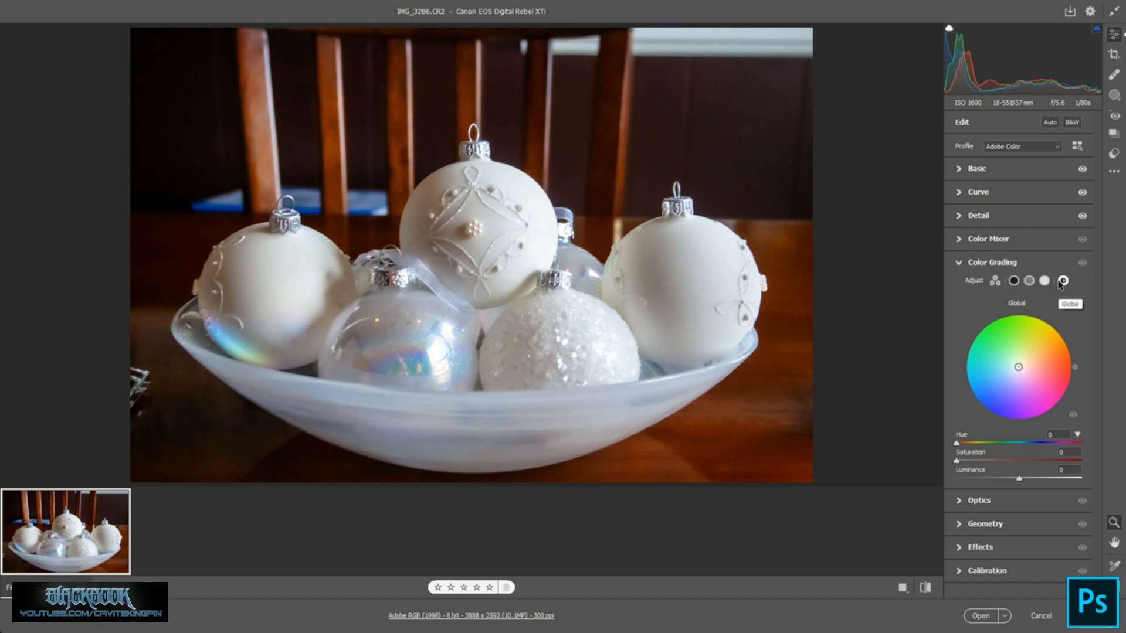
Tint the shadows blue in the 3-Way view with hue 232, saturation 100 and luminance -47.
left_click(995, 282)
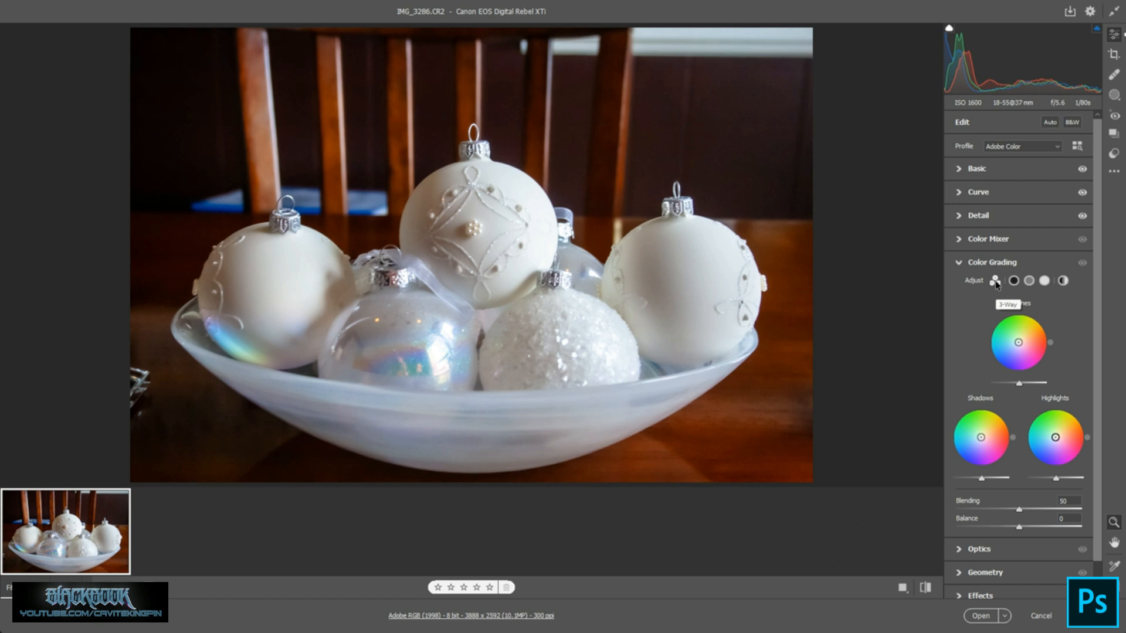
left_click_drag(980, 439, 966, 455)
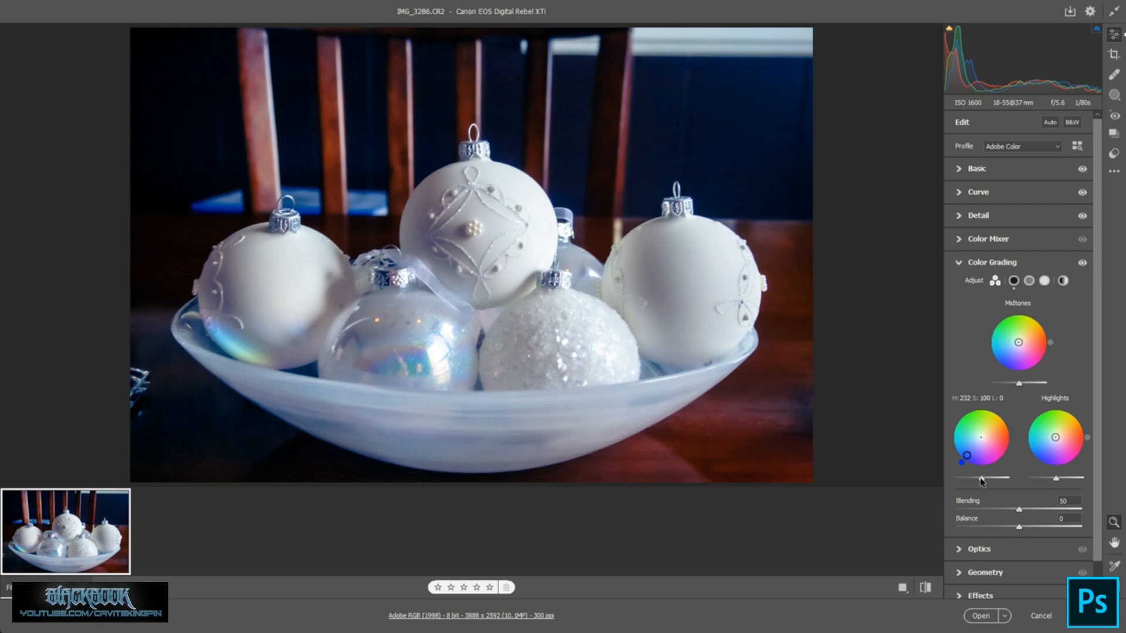
left_click_drag(982, 480, 968, 483)
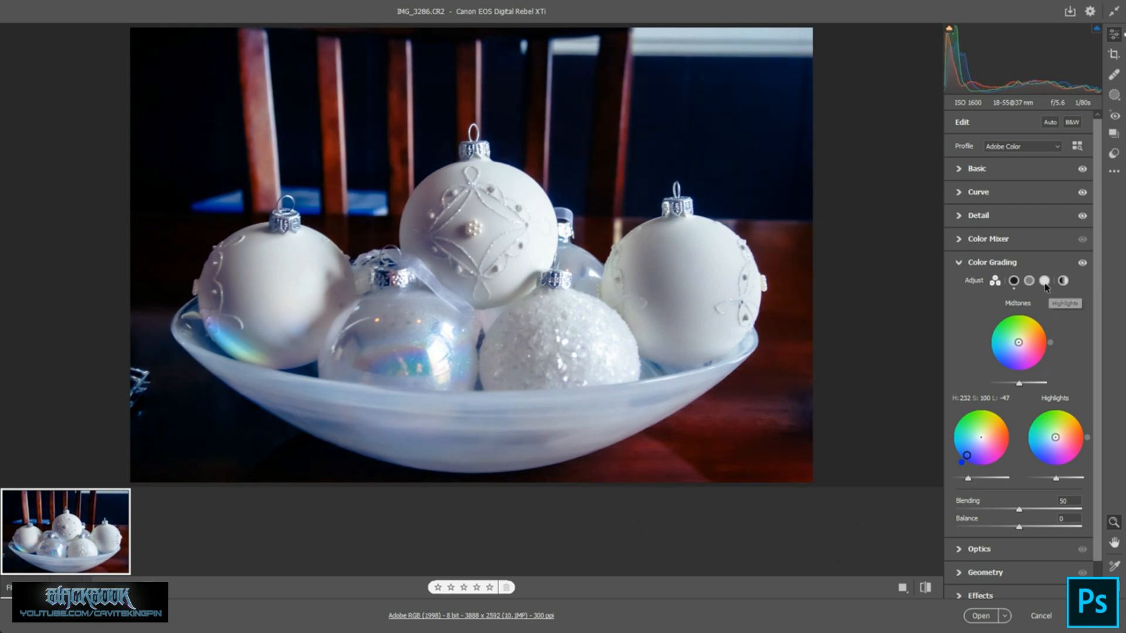
Tint the highlights yellow with hue 67, saturation 100 and luminance +61.
left_click(1044, 282)
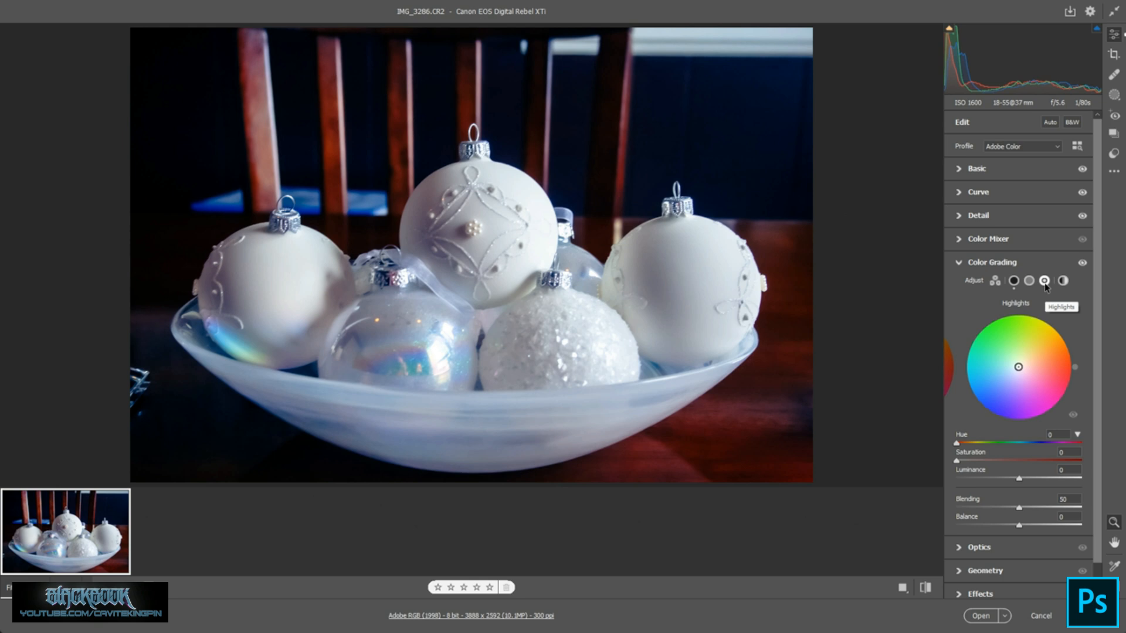
left_click(1077, 435)
left_click(1077, 435)
left_click(1050, 434)
mouse_move(957, 444)
left_mouse_down()
mouse_move(982, 447)
mouse_move(967, 461)
mouse_move(1083, 459)
left_mouse_up()
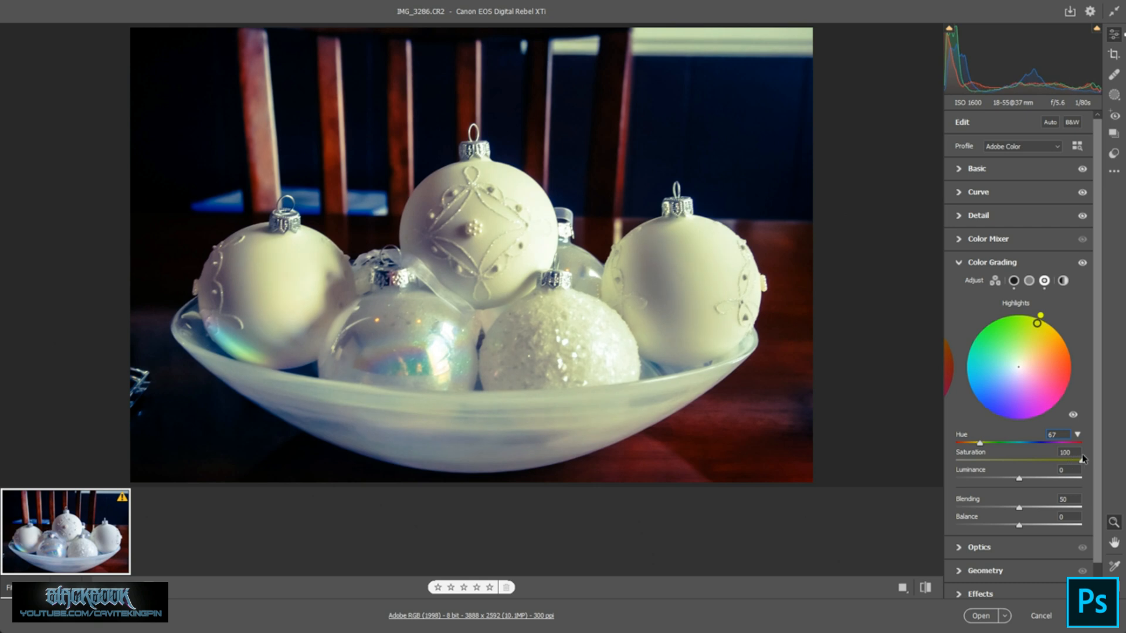
left_click_drag(1019, 479, 1056, 478)
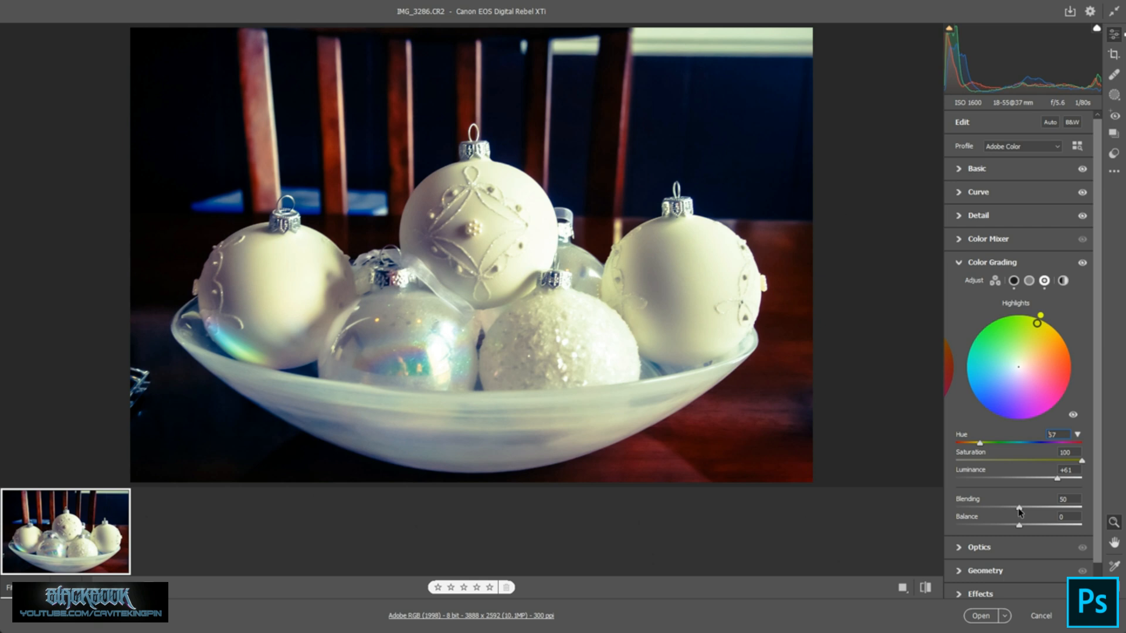
Set the Color Grading blending to 0 and balance to +65, and toggle the visibility of the grading.
left_click_drag(1019, 510, 934, 510)
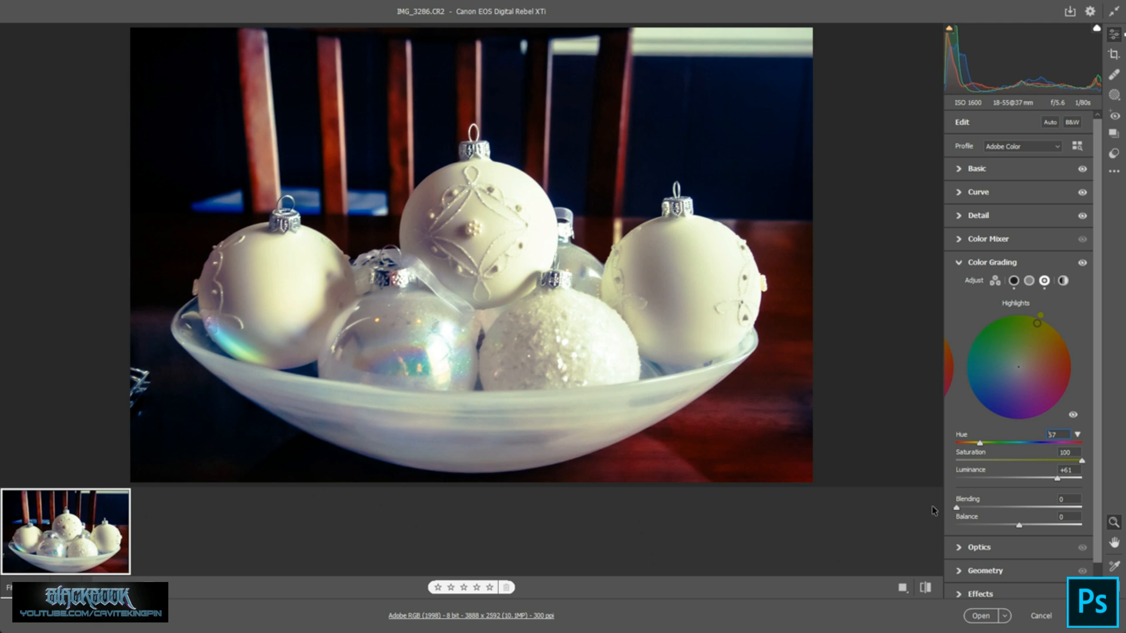
left_click_drag(957, 509, 917, 509)
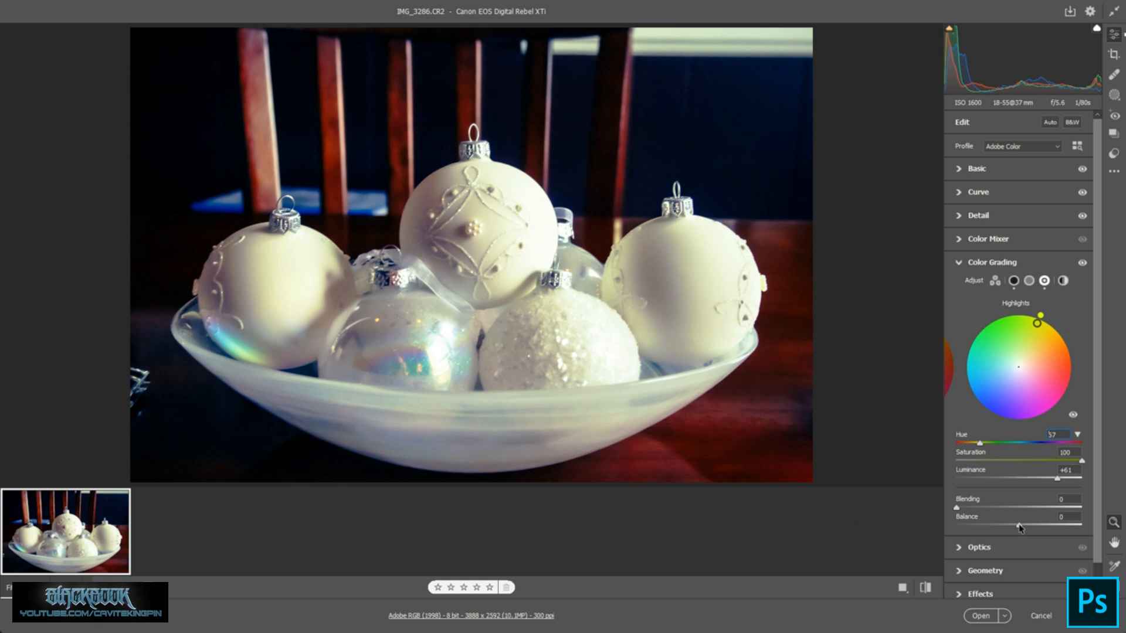
left_click_drag(1018, 526, 1061, 528)
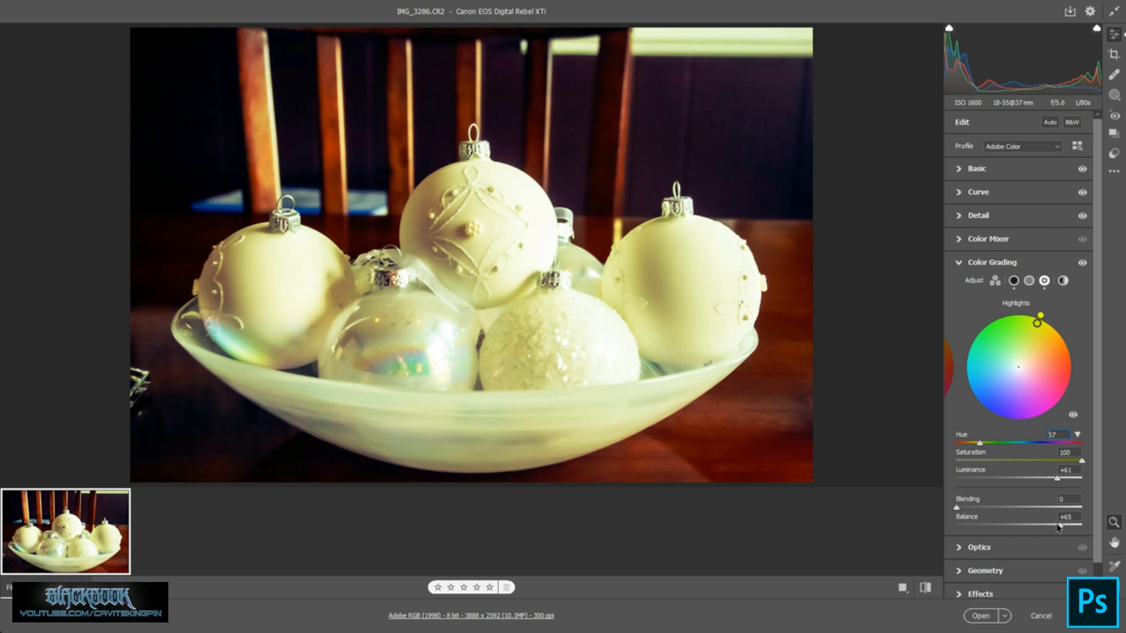
left_click(1082, 265)
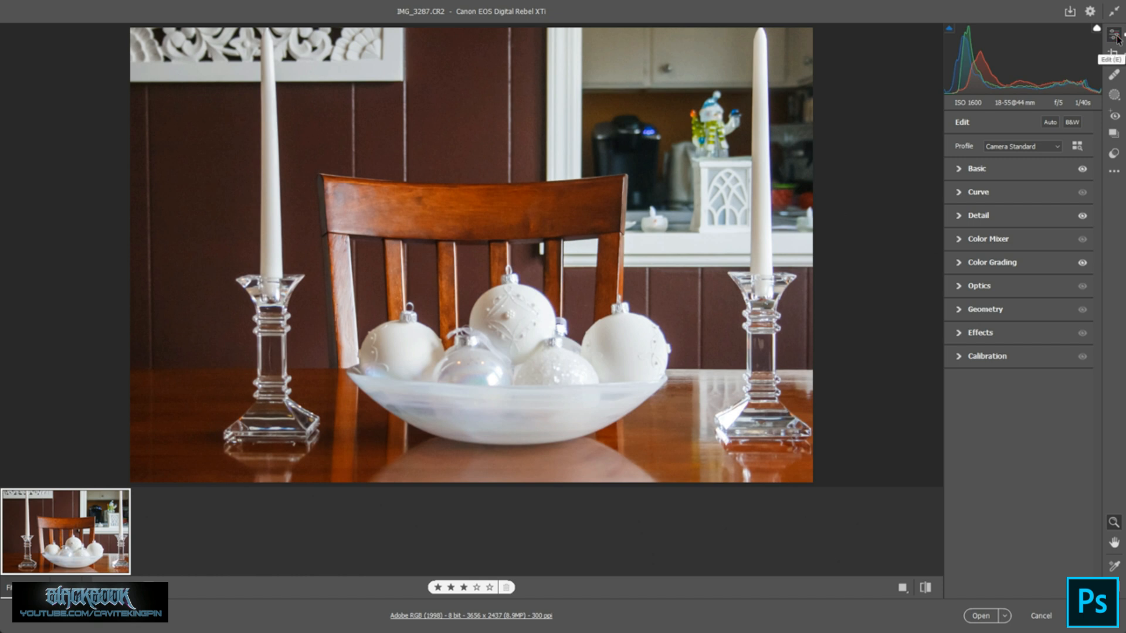
Enable chromatic aberration removal in Optics, comparing the color fringe on the middle ornament's edge with and without it.
left_click(989, 288)
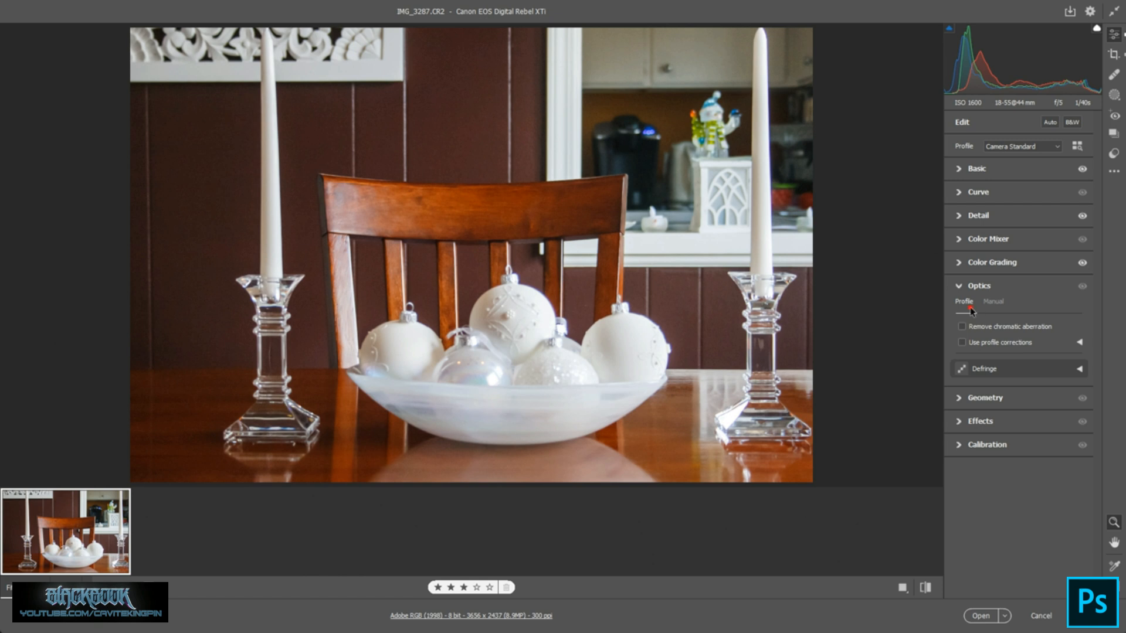
left_click(999, 303)
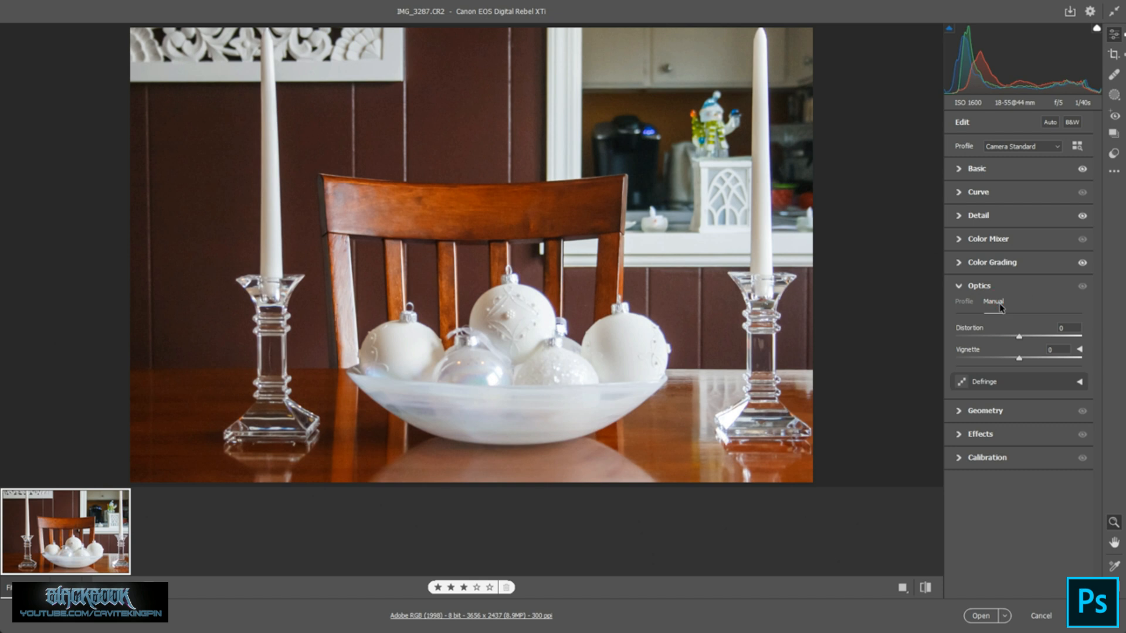
left_click(969, 306)
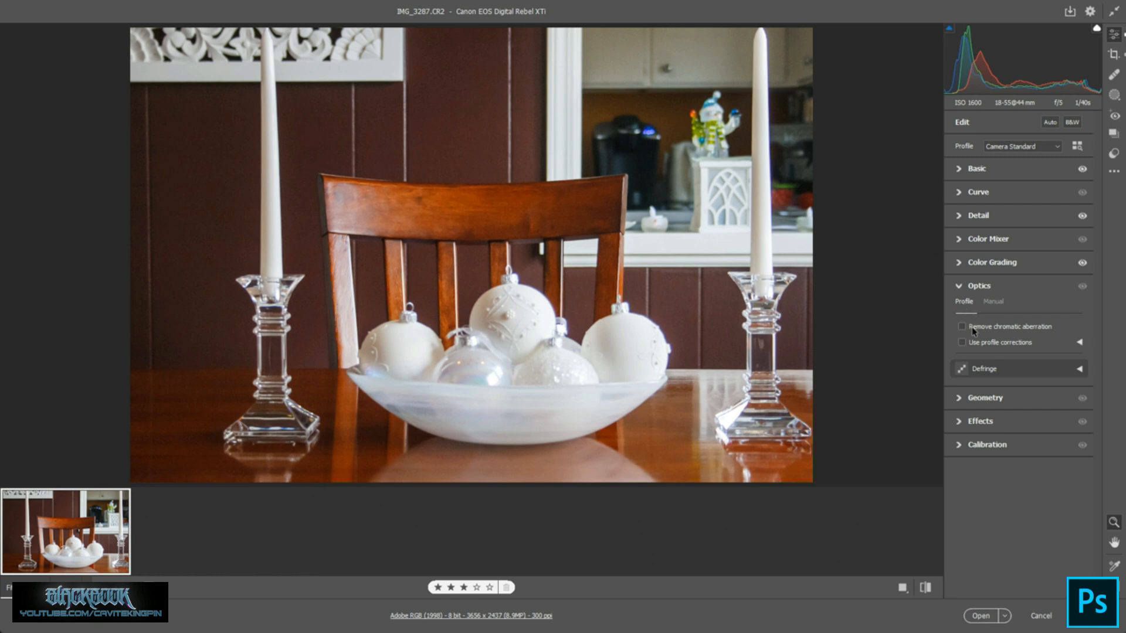
left_click_drag(526, 293, 784, 307)
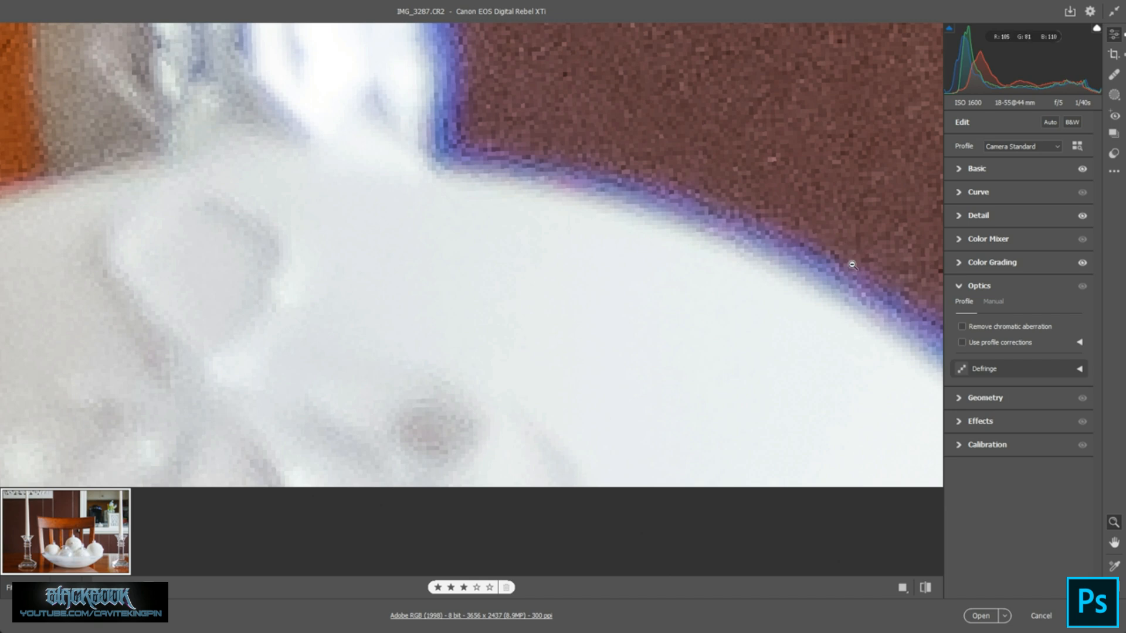
left_click(962, 326)
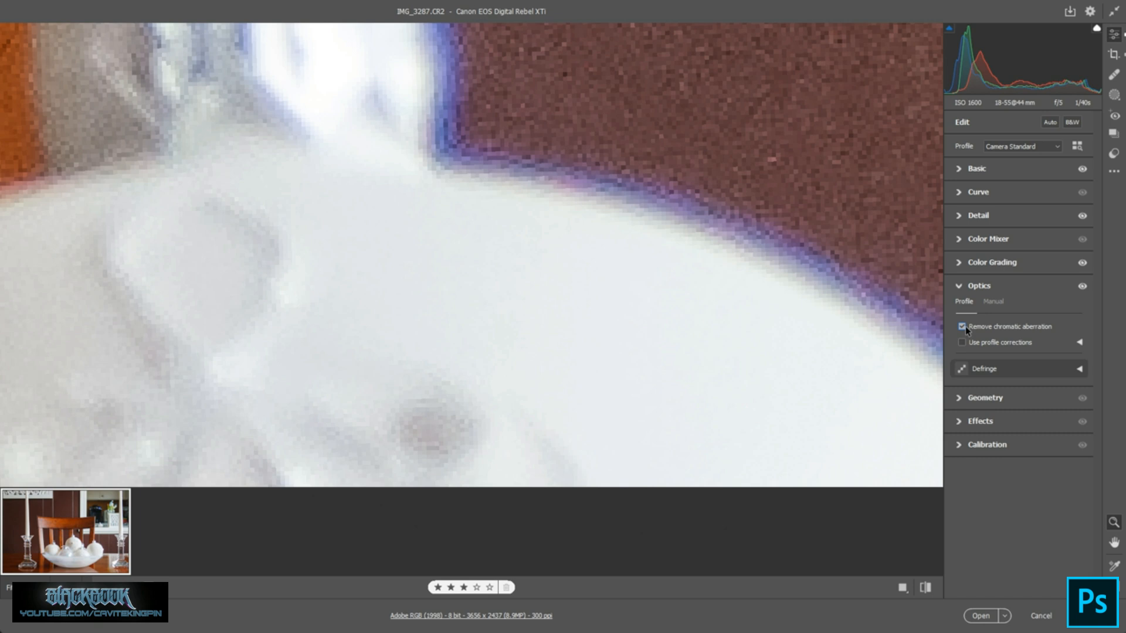
left_click(962, 327)
left_click(962, 327)
key("ctrl+0")
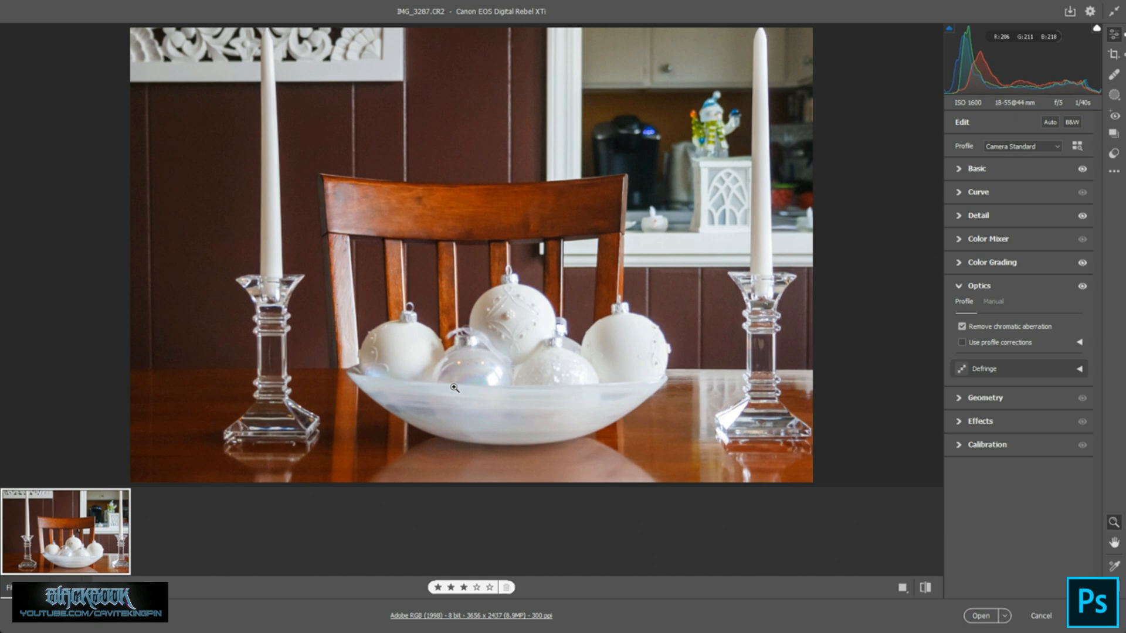
Enable lens profile corrections and set the profile setup to Auto.
left_click(963, 343)
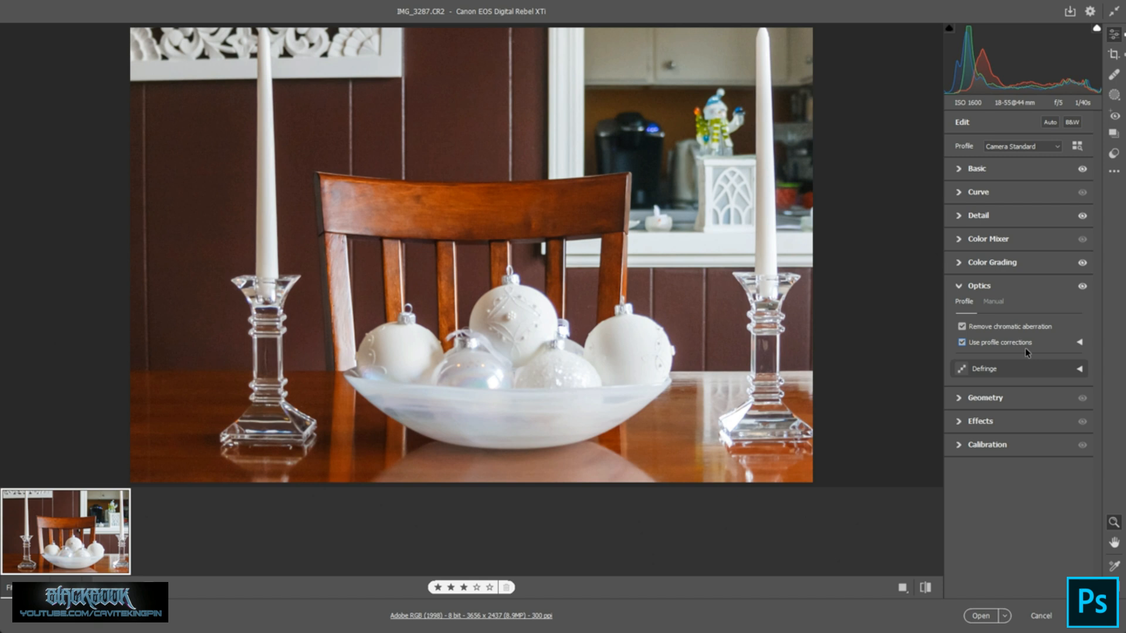
left_click(1078, 343)
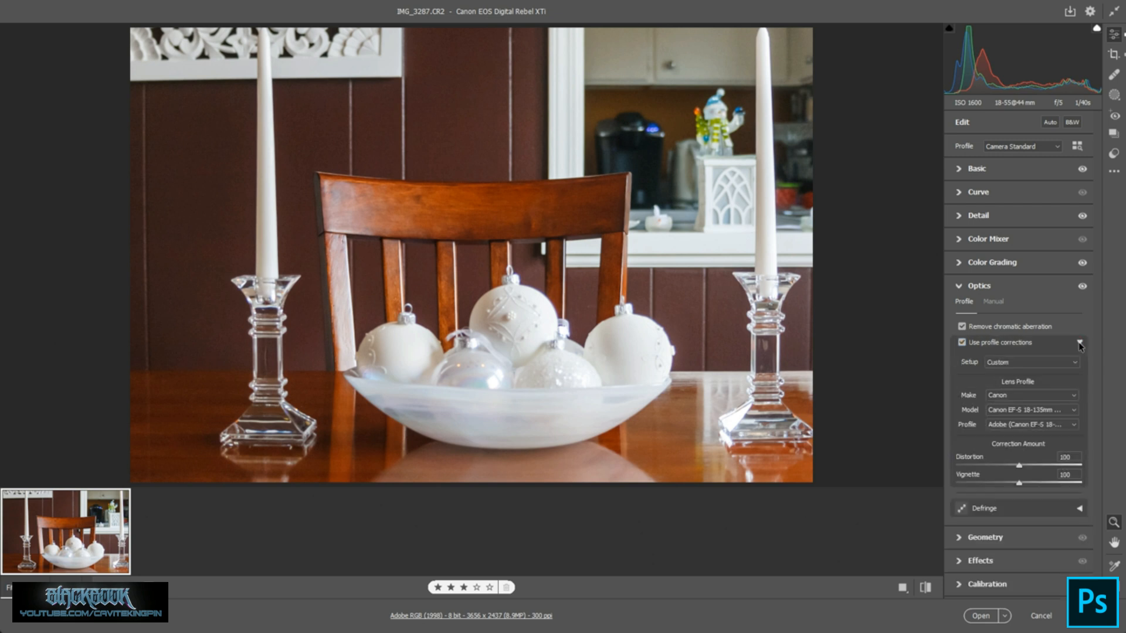
left_click(1029, 363)
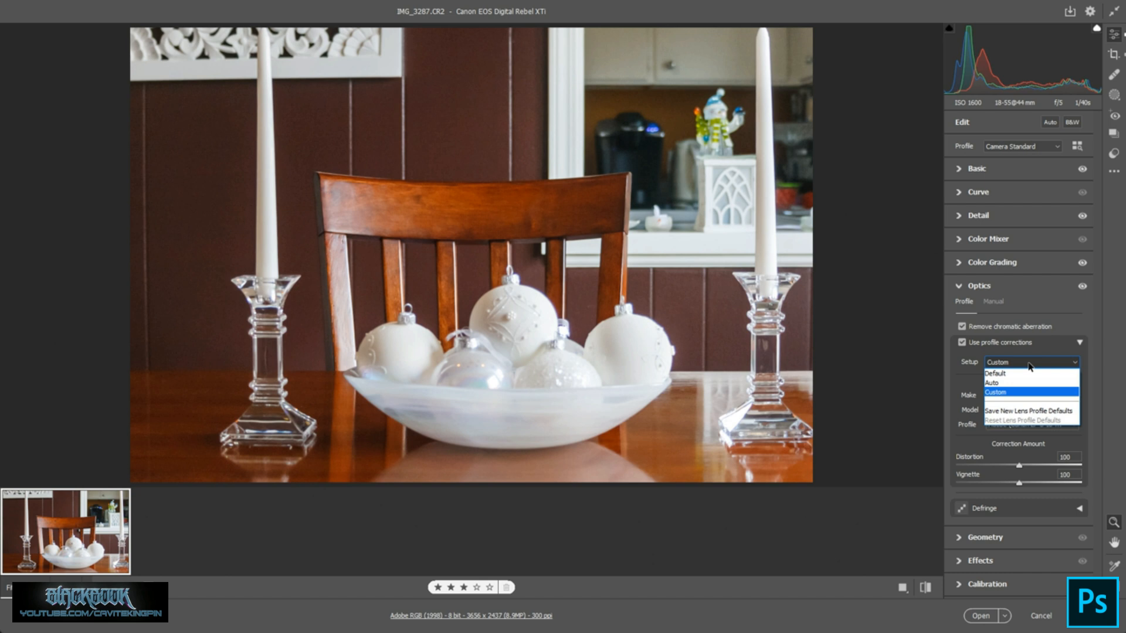
left_click(1014, 383)
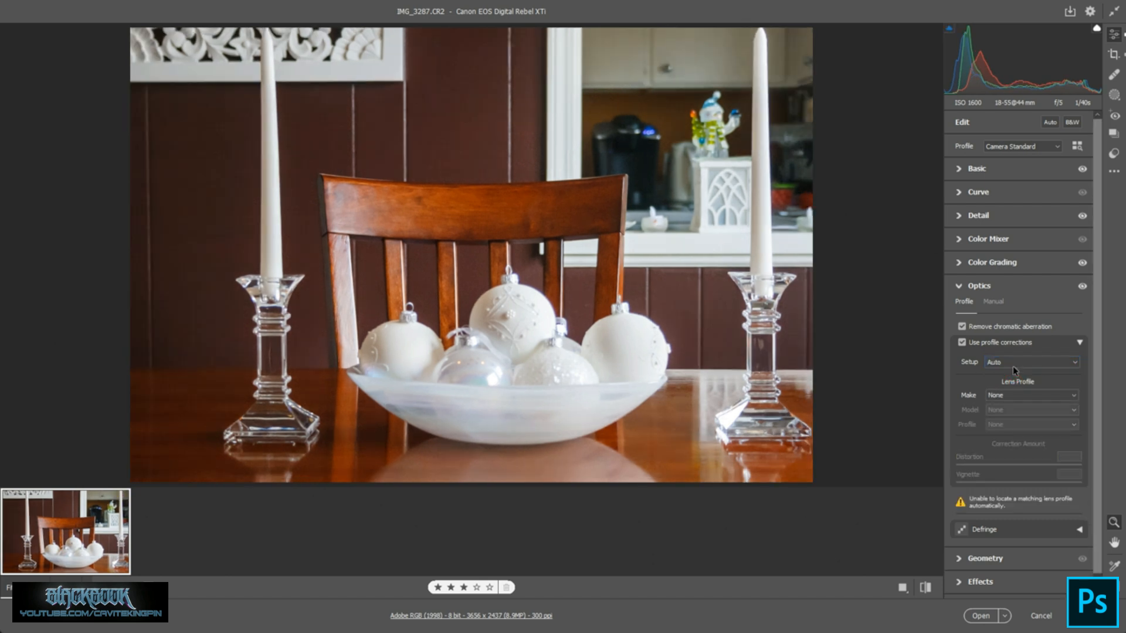
Set the lens profile correction setup to Default.
left_click(1012, 364)
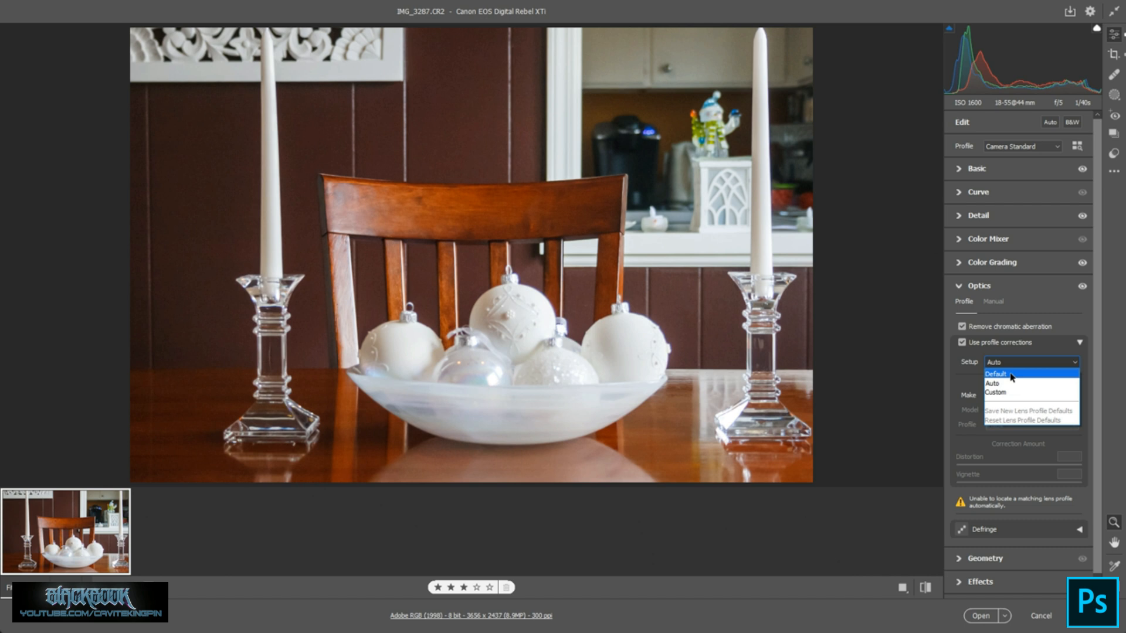
left_click(1010, 376)
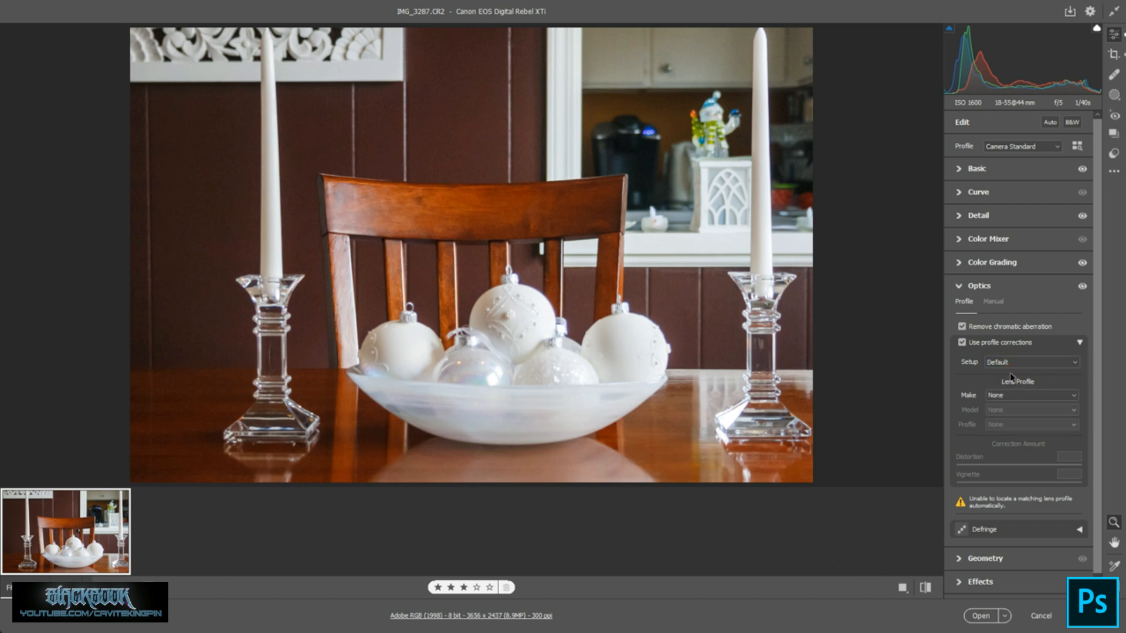
Set the profile setup to Custom with make Canon and model Canon EF-S 18-135mm f/3.5-5.6 IS STM, and check the profile choices.
left_click(1007, 366)
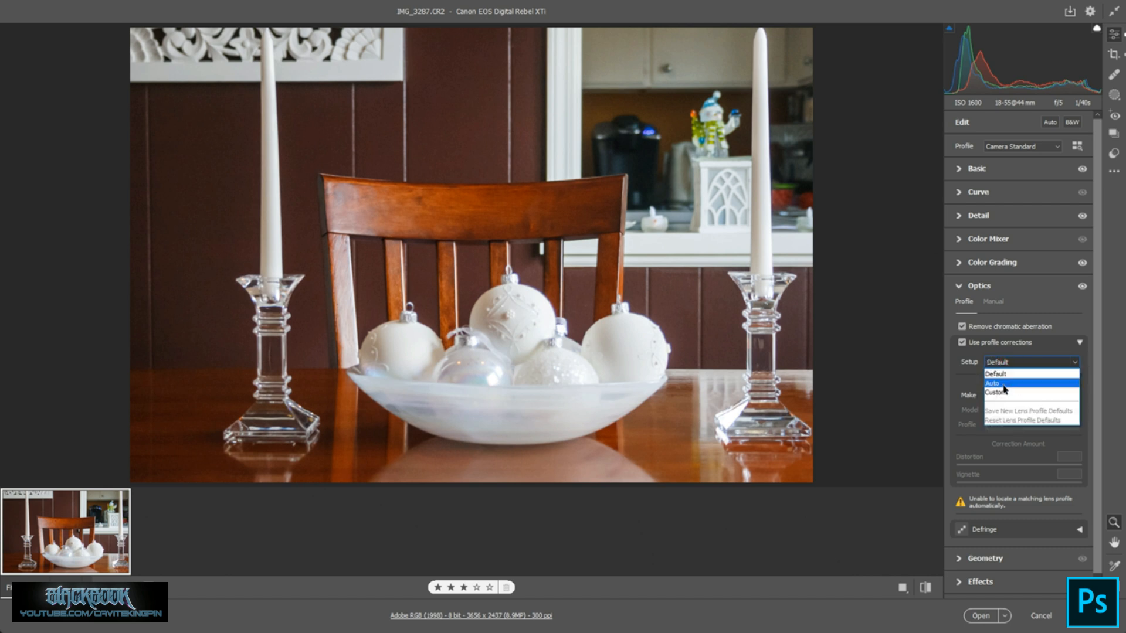
left_click(1005, 393)
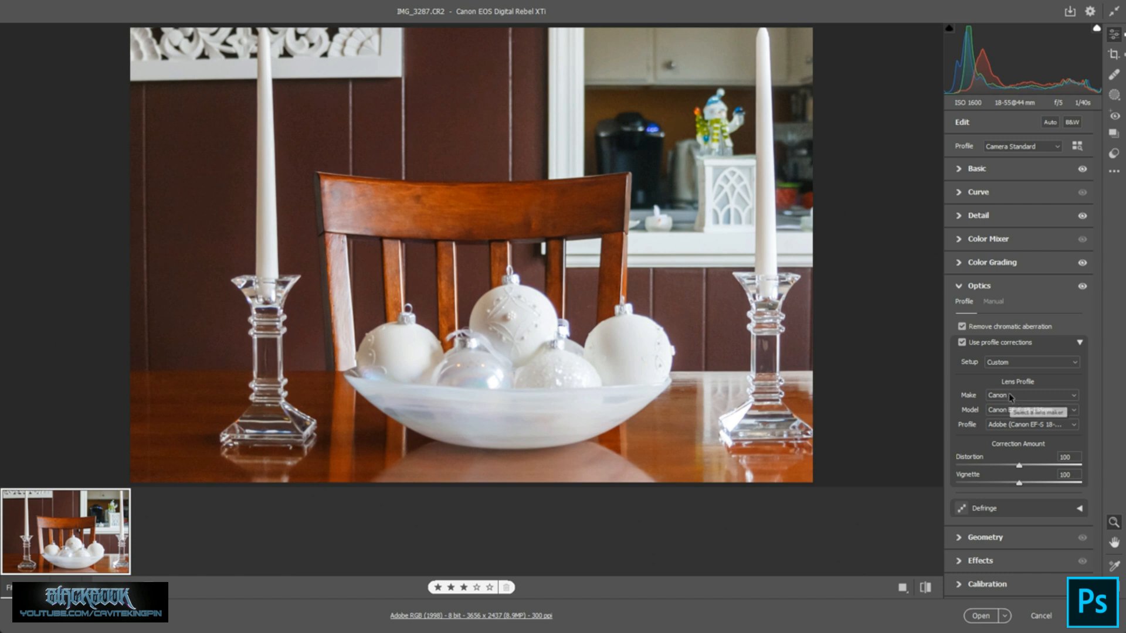
left_click(1010, 395)
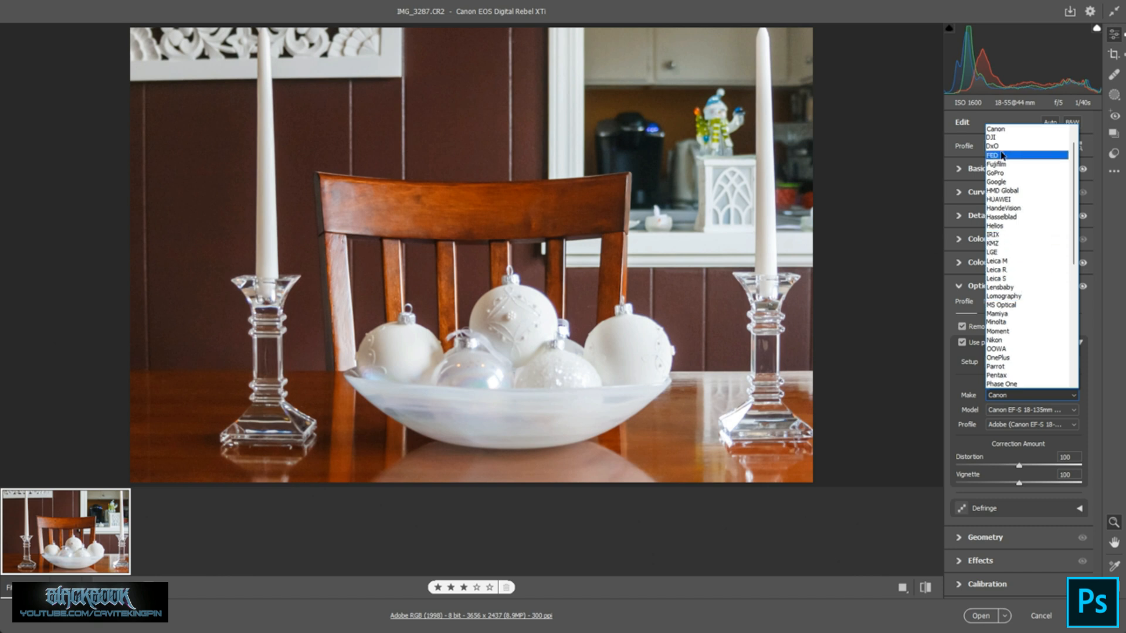
left_click(994, 130)
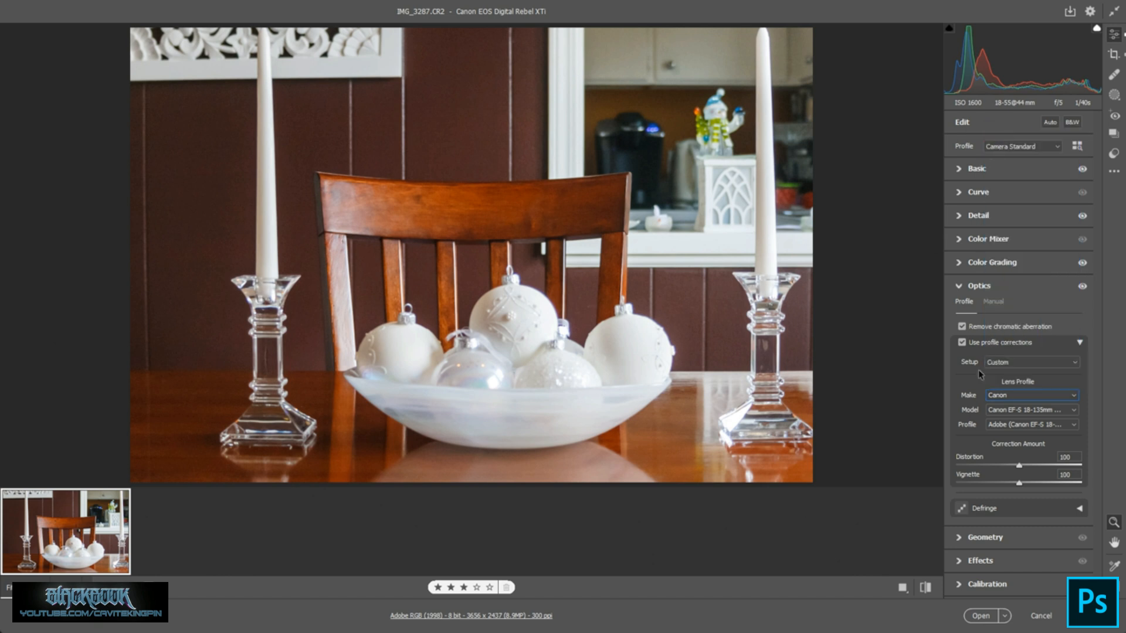
left_click(1028, 410)
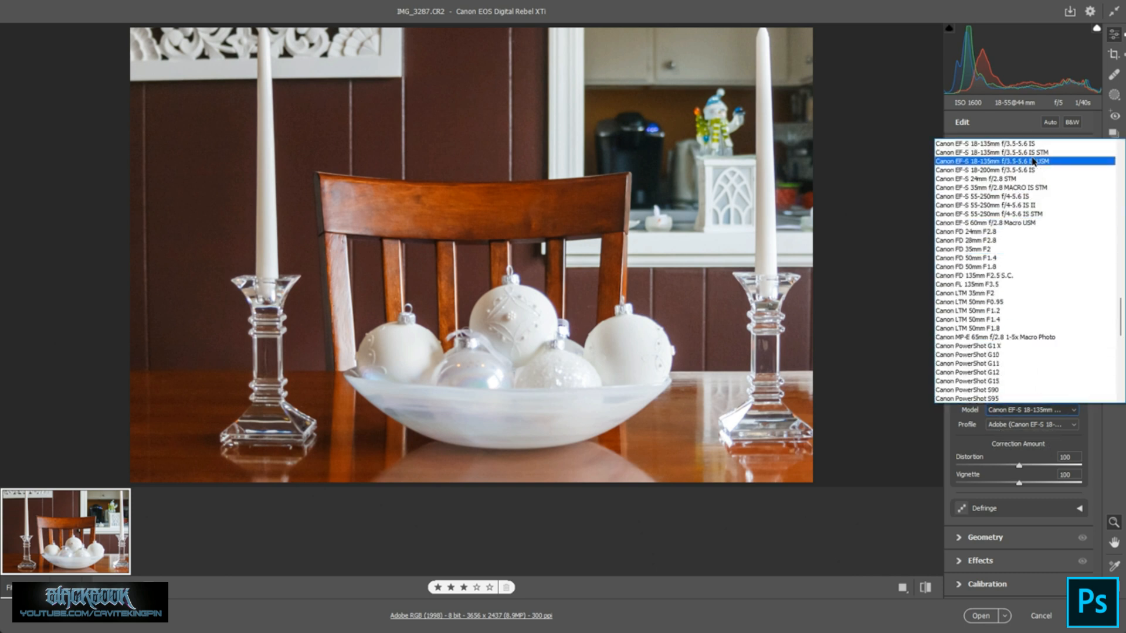
left_click(1033, 153)
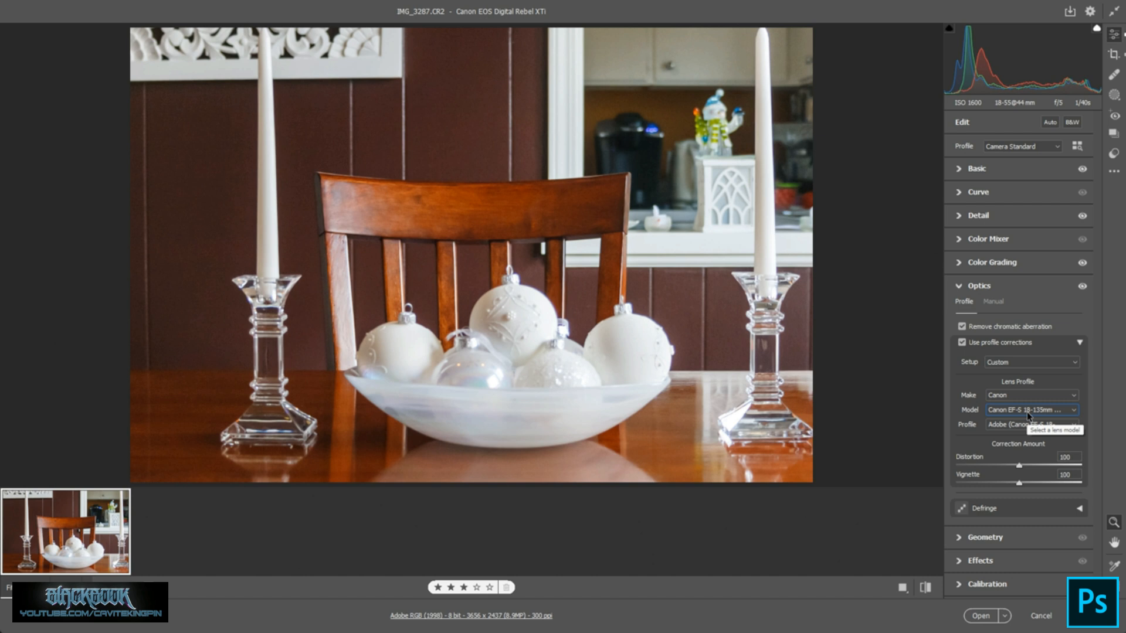
left_click(1040, 424)
left_click(1041, 427)
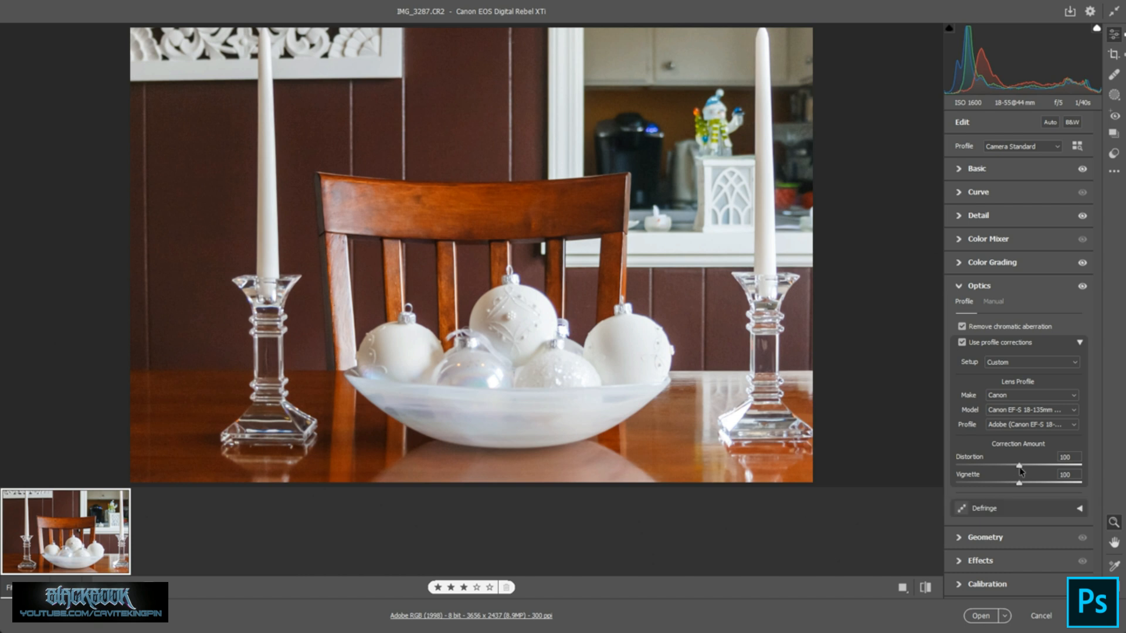
Save the chosen Canon lens settings as new lens profile defaults and reset the lens profile defaults.
left_click(1025, 363)
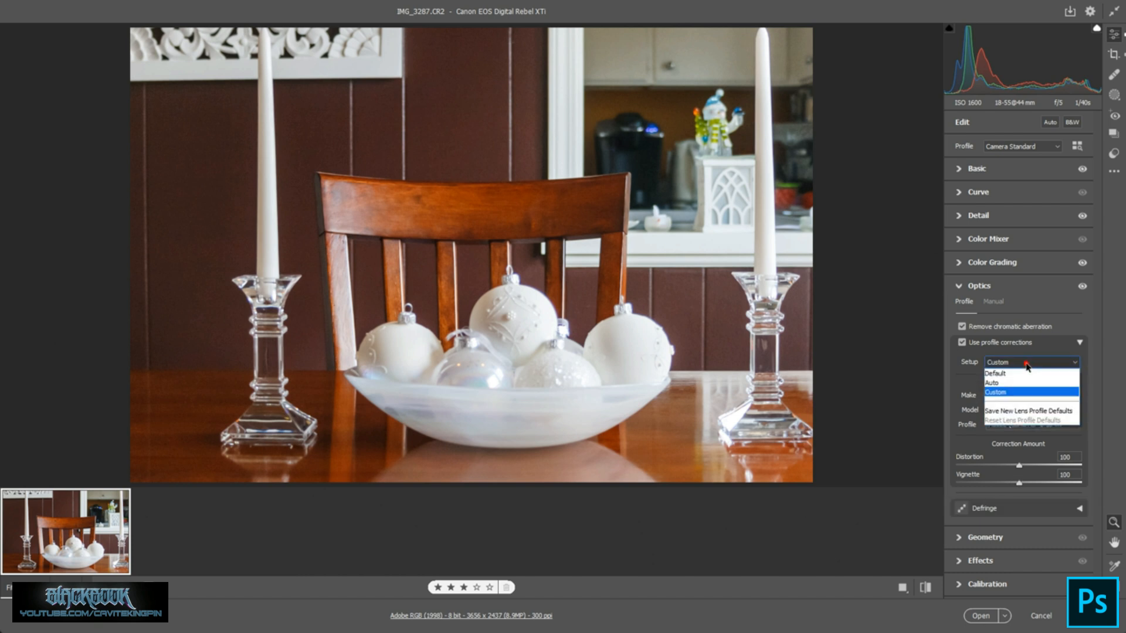
left_click(1023, 416)
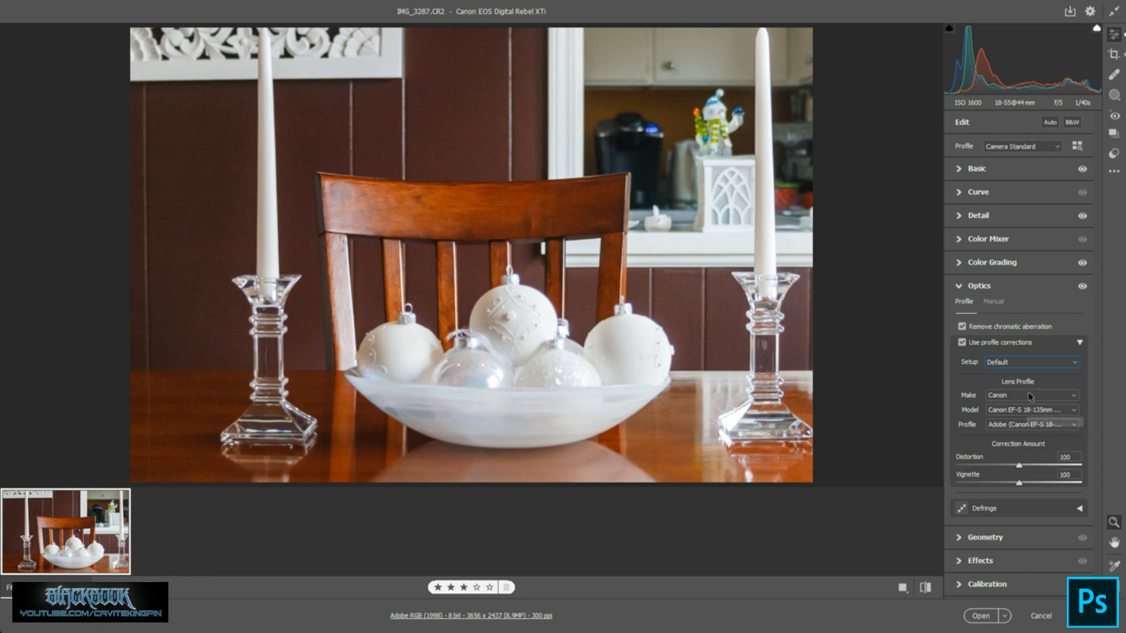
left_click(1030, 363)
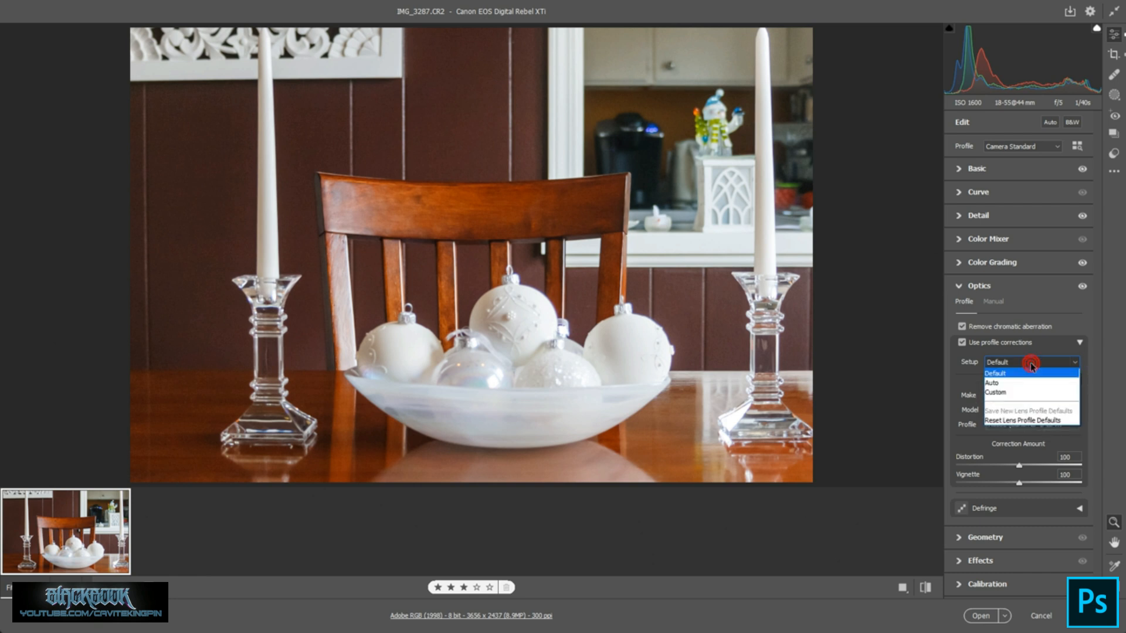
left_click(1030, 421)
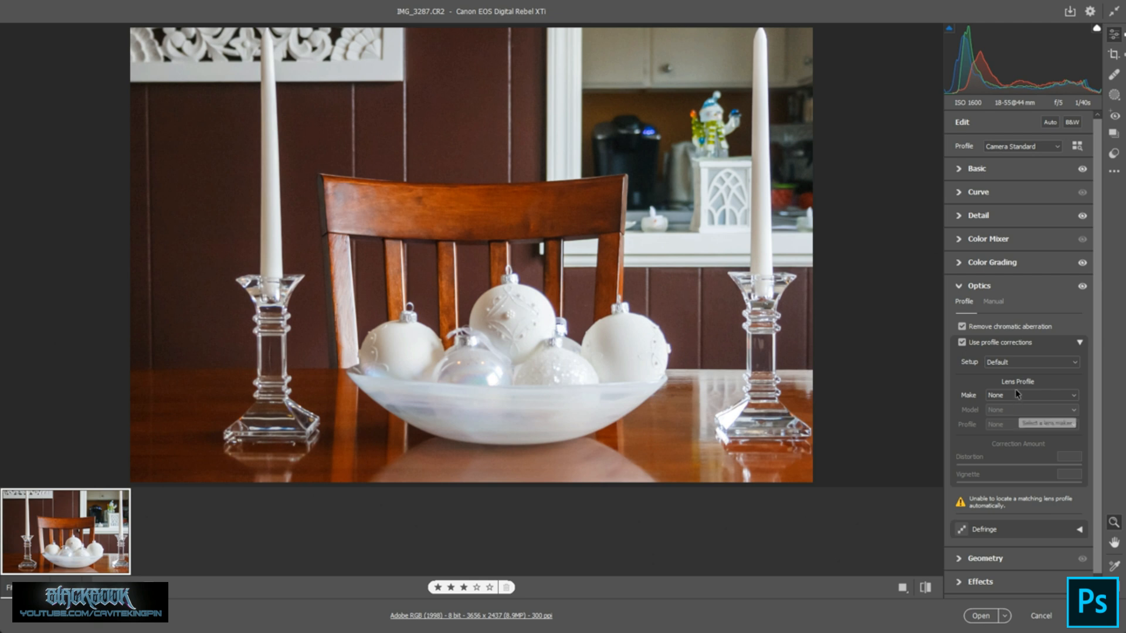
Collapse the profile correction settings and set the manual Optics distortion to -1 and vignette to -5.
left_click(1079, 343)
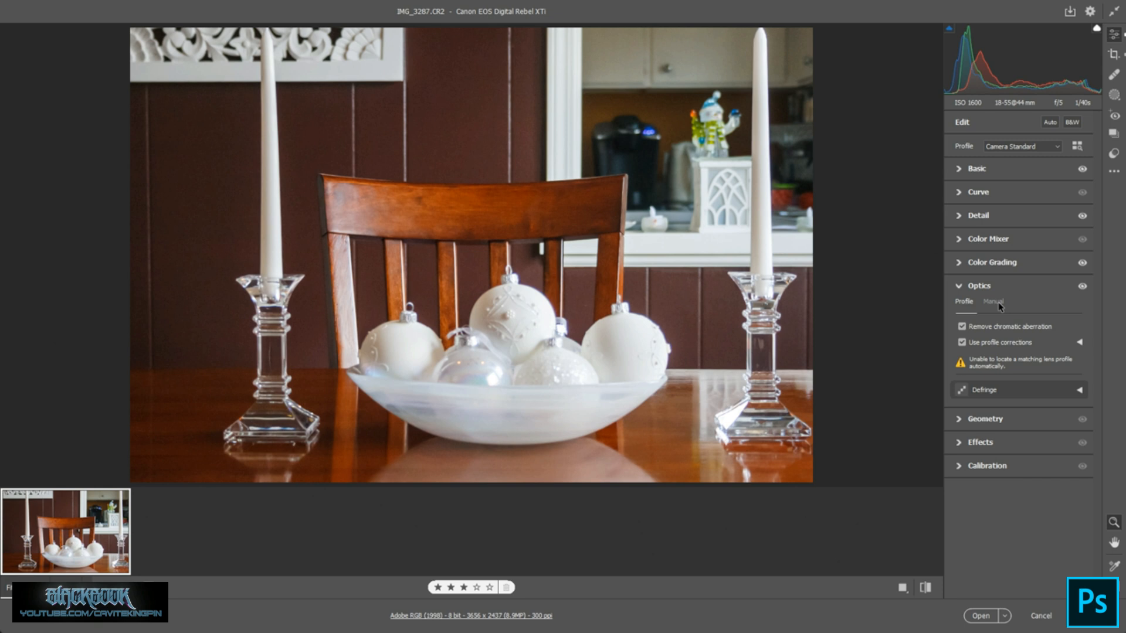
left_click(999, 304)
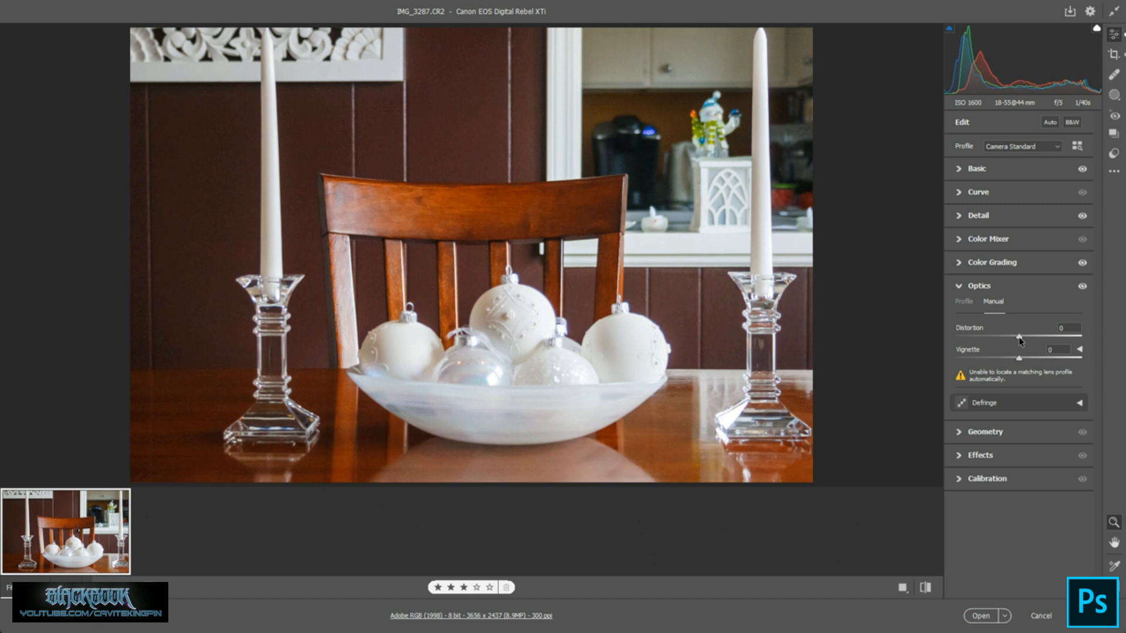
left_click_drag(1018, 339, 1016, 342)
left_click_drag(1015, 339, 1017, 340)
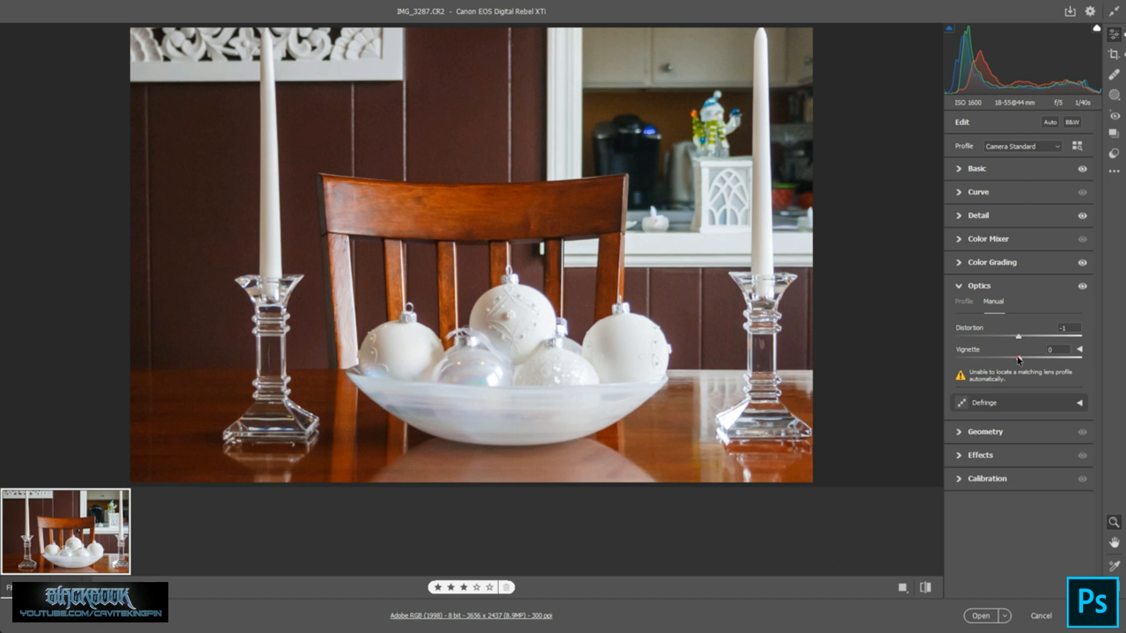
mouse_move(1018, 360)
left_mouse_down()
mouse_move(995, 364)
mouse_move(1016, 363)
left_mouse_up()
Sample the purple fringe beside the middle ornament's metal cap for Defringe.
left_click(520, 284)
left_click_drag(652, 302, 784, 312)
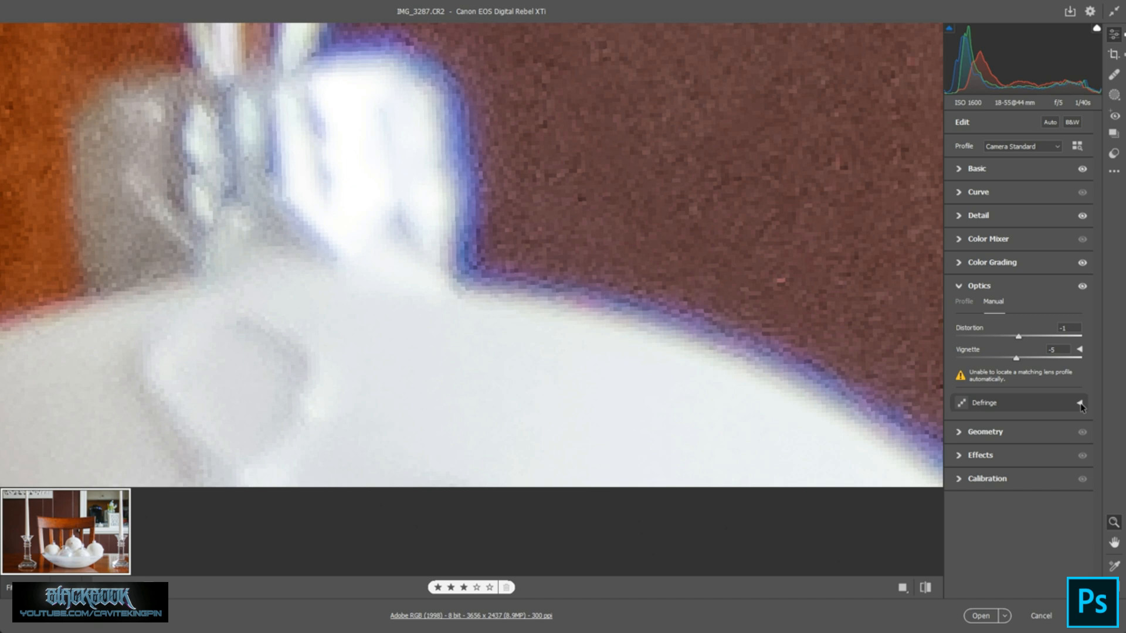
left_click(1081, 405)
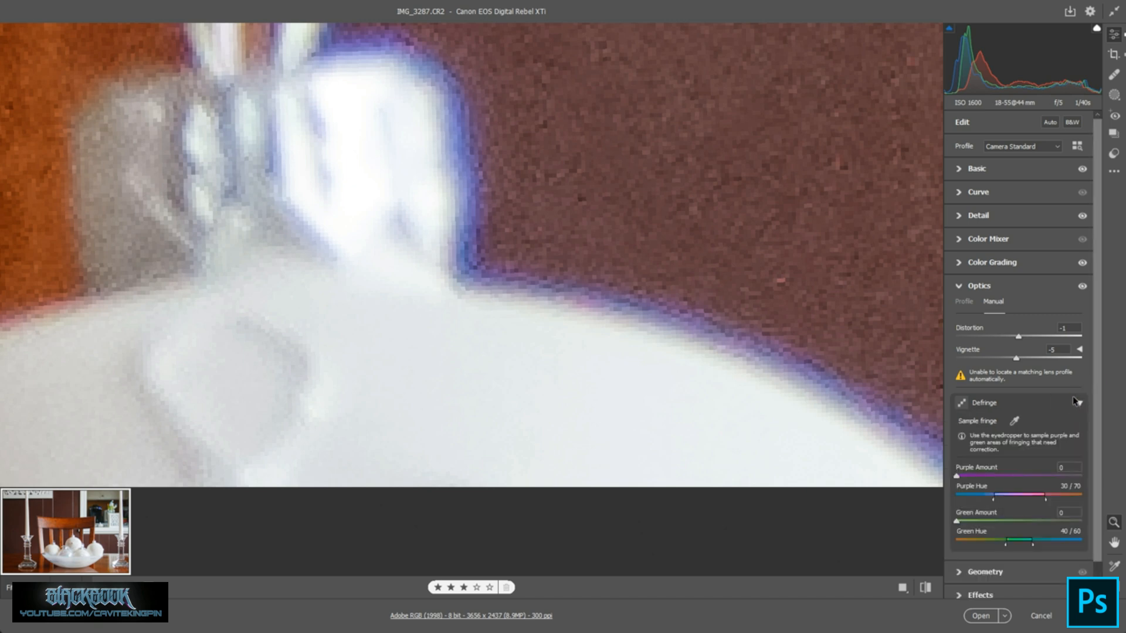
left_click(1013, 421)
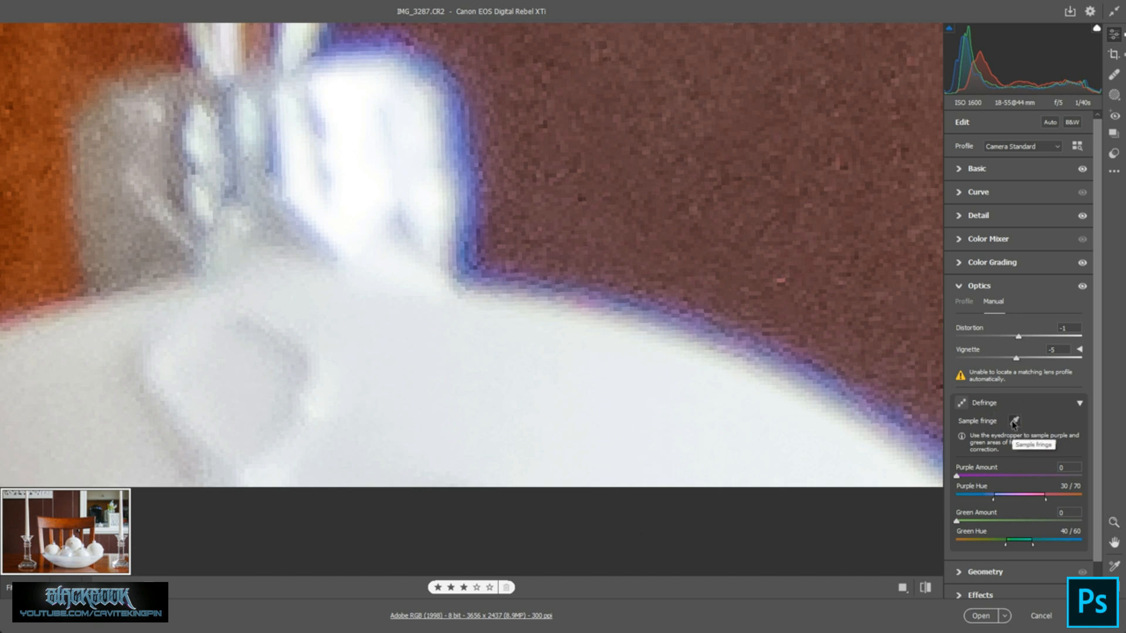
left_click(468, 252)
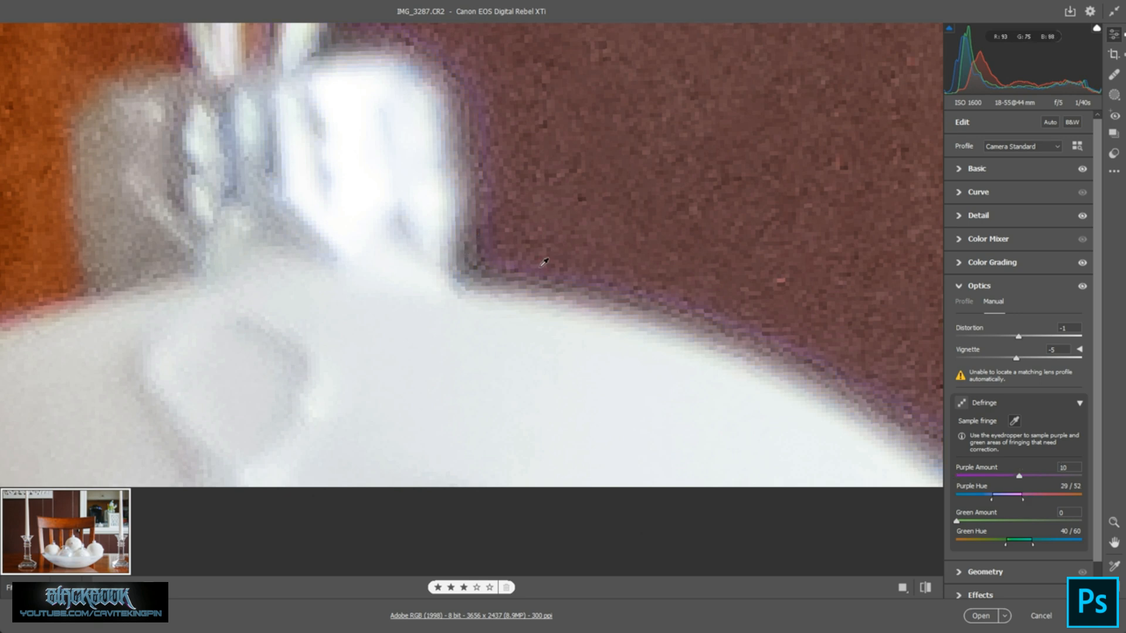
Set the Defringe Purple Hue range to 12/74 and Purple Amount to 8 for the fringe along the middle ornament's right edge.
key("h")
left_click_drag(768, 362, 265, 124)
left_click(535, 292)
left_click(484, 260)
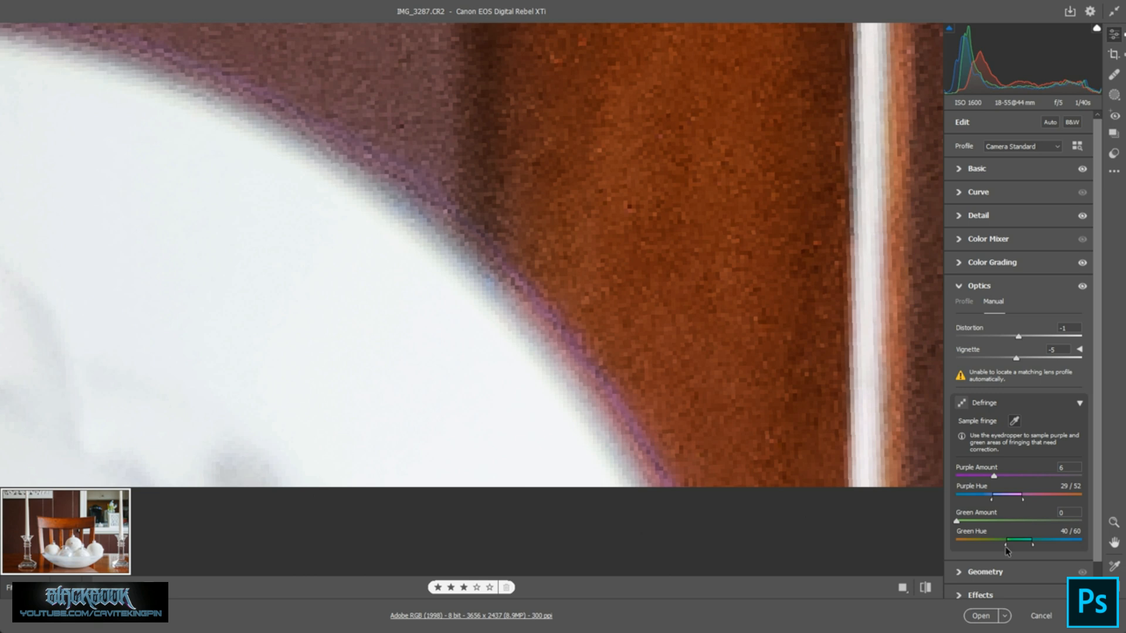
mouse_move(1023, 501)
left_mouse_down()
mouse_move(1062, 499)
mouse_move(1030, 500)
left_mouse_up()
left_click_drag(1032, 498, 1050, 499)
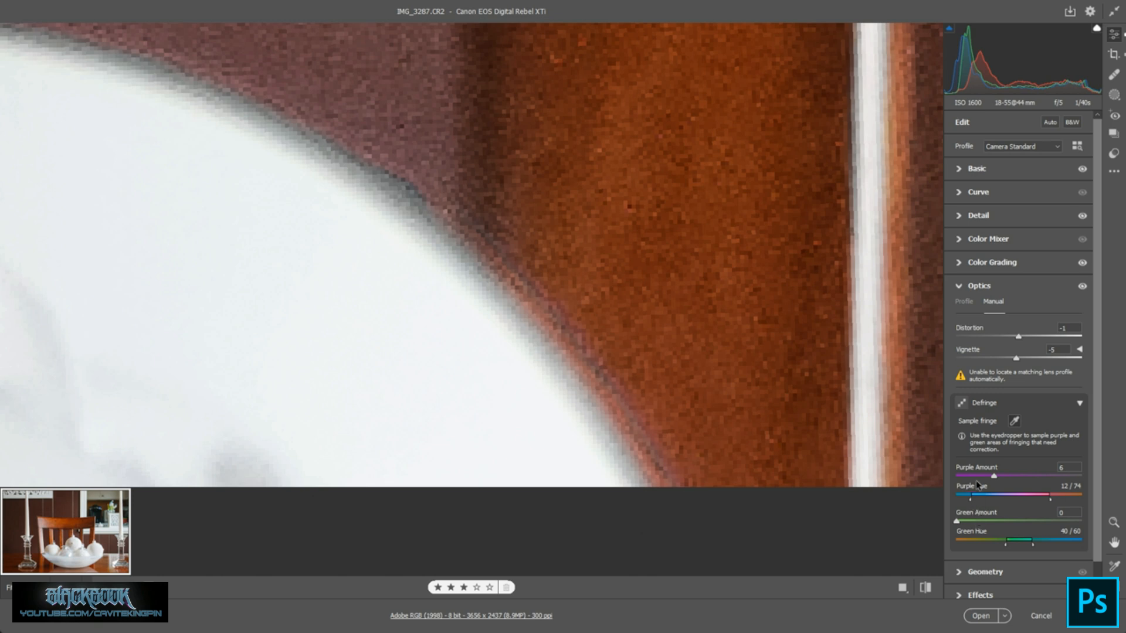
left_click_drag(997, 478, 1007, 476)
left_click(1016, 423)
Inspect the edges of the ornaments, white lantern and right candle, comparing them with and without the Optics corrections.
left_click_drag(460, 201, 328, 197)
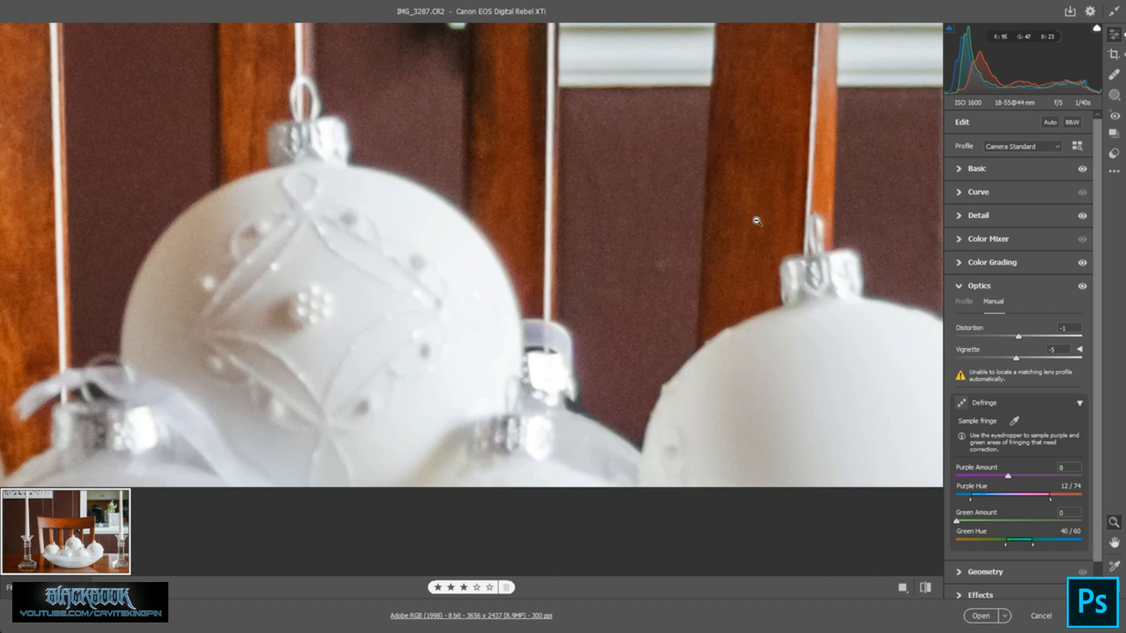
key("space")
left_click_drag(758, 197, 53, 334)
left_click_drag(806, 181, 347, 279)
mouse_move(380, 207)
left_mouse_down()
mouse_move(504, 196)
mouse_move(378, 193)
left_mouse_up()
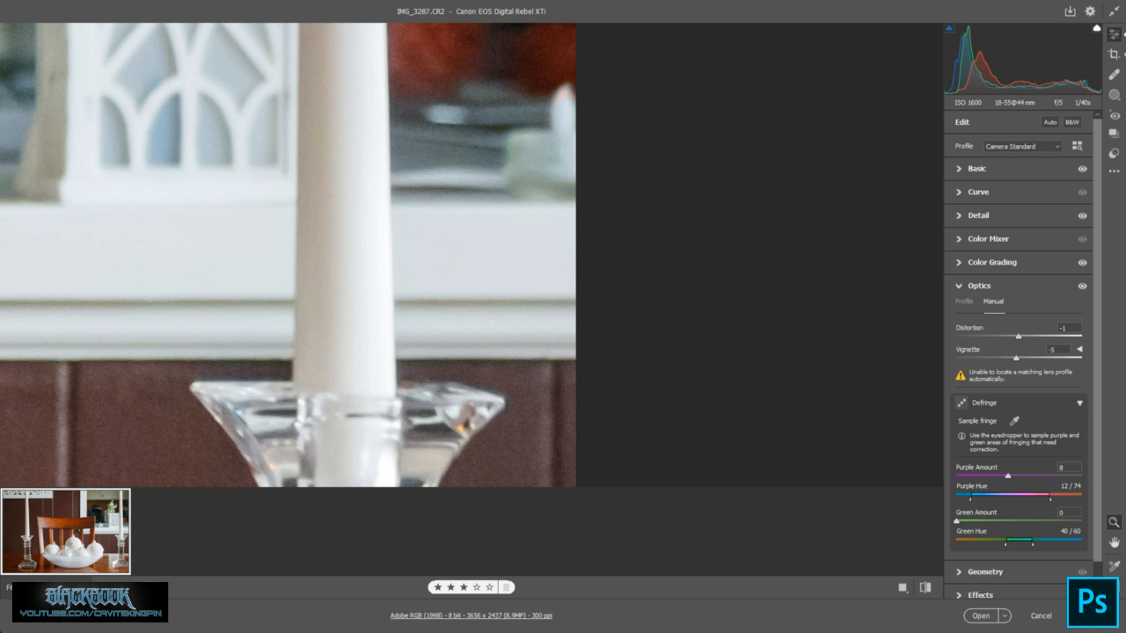
left_click(24, 586)
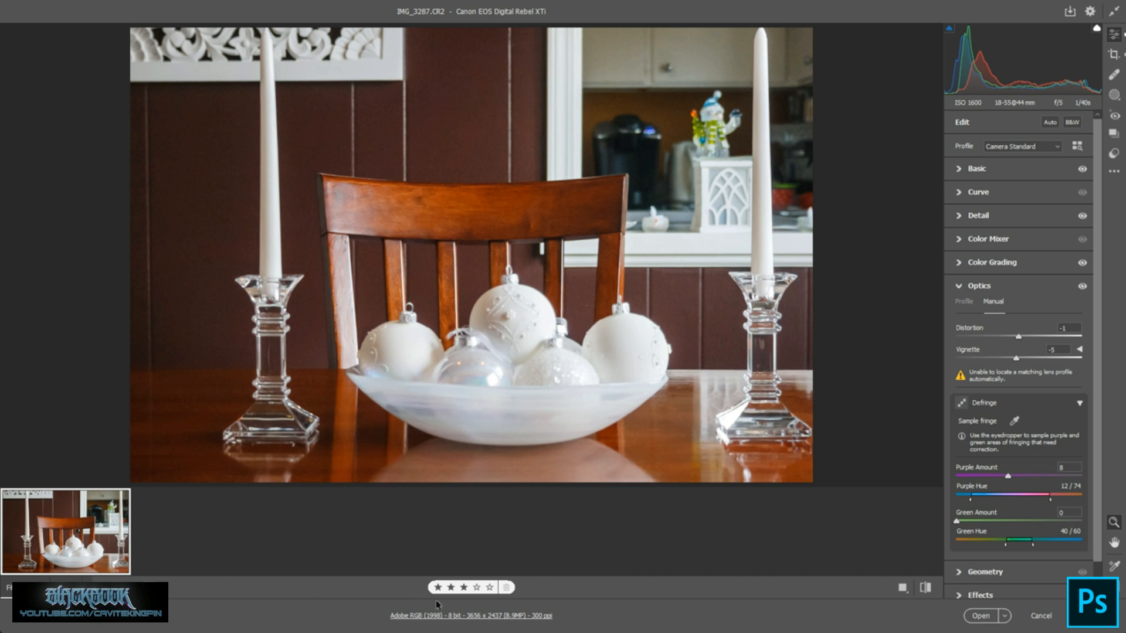
left_click_drag(770, 196, 949, 208)
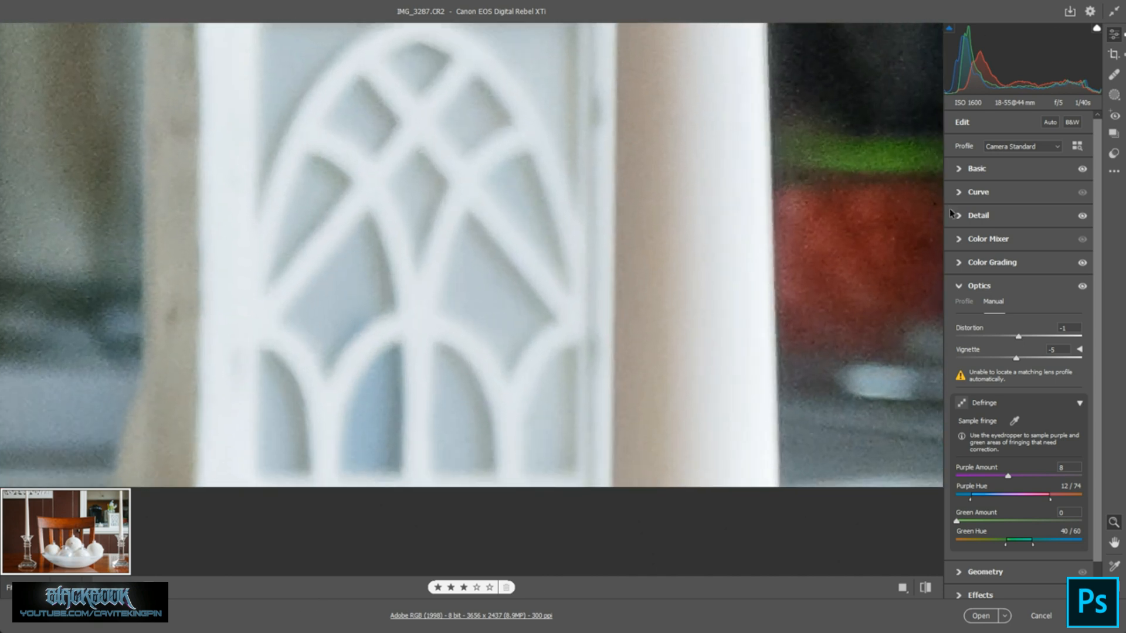
left_click(1082, 286)
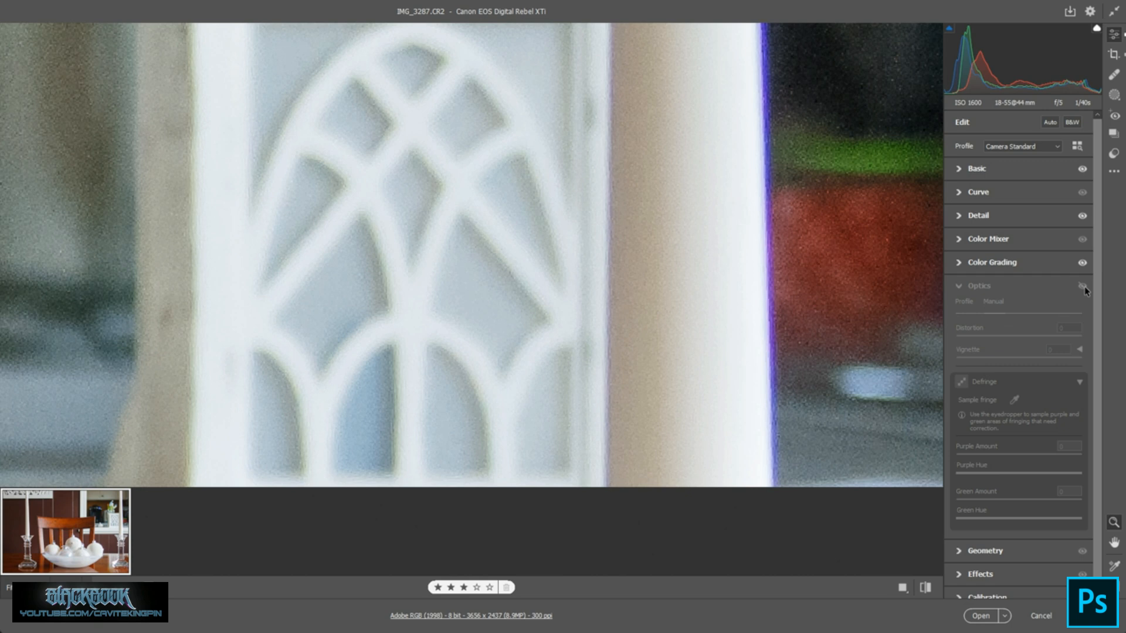
left_click(1083, 287)
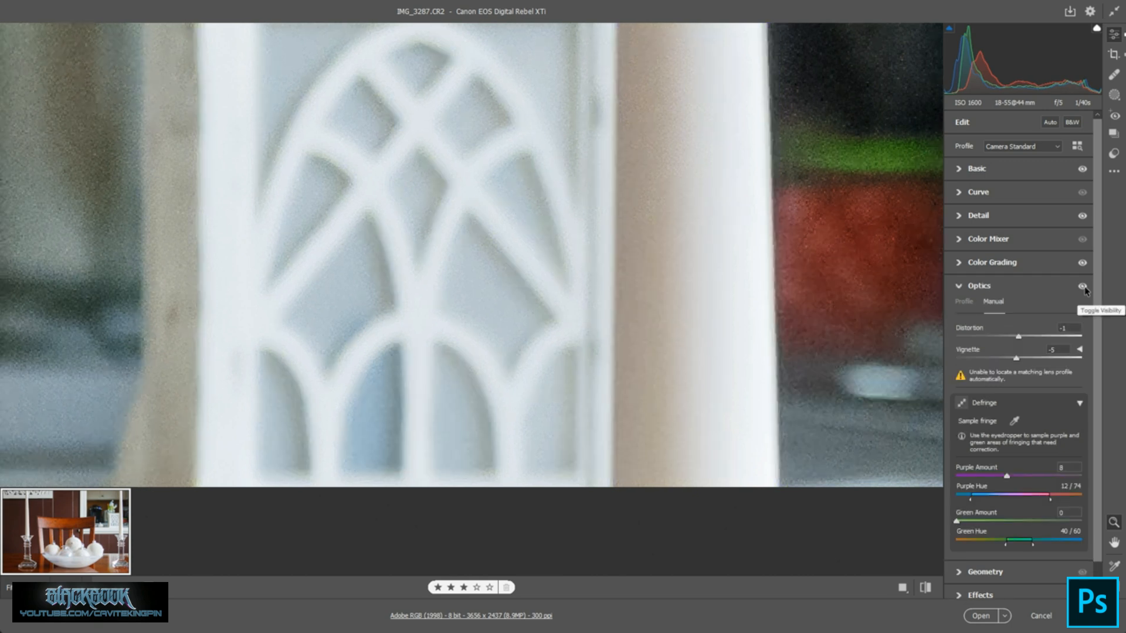
left_click(1082, 287)
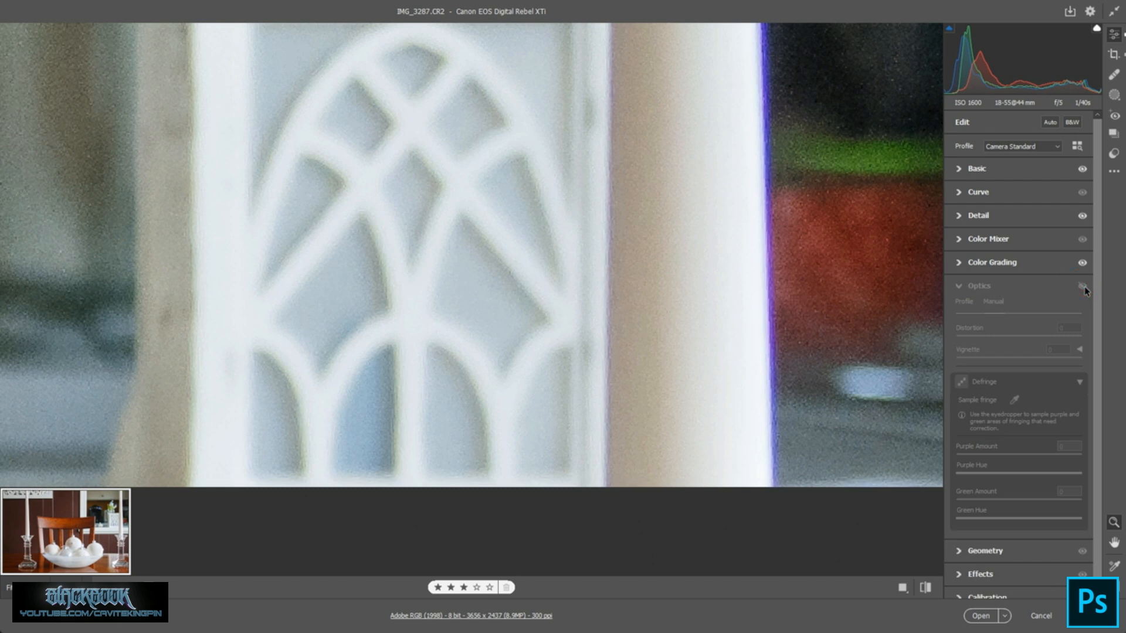
left_click(1083, 286)
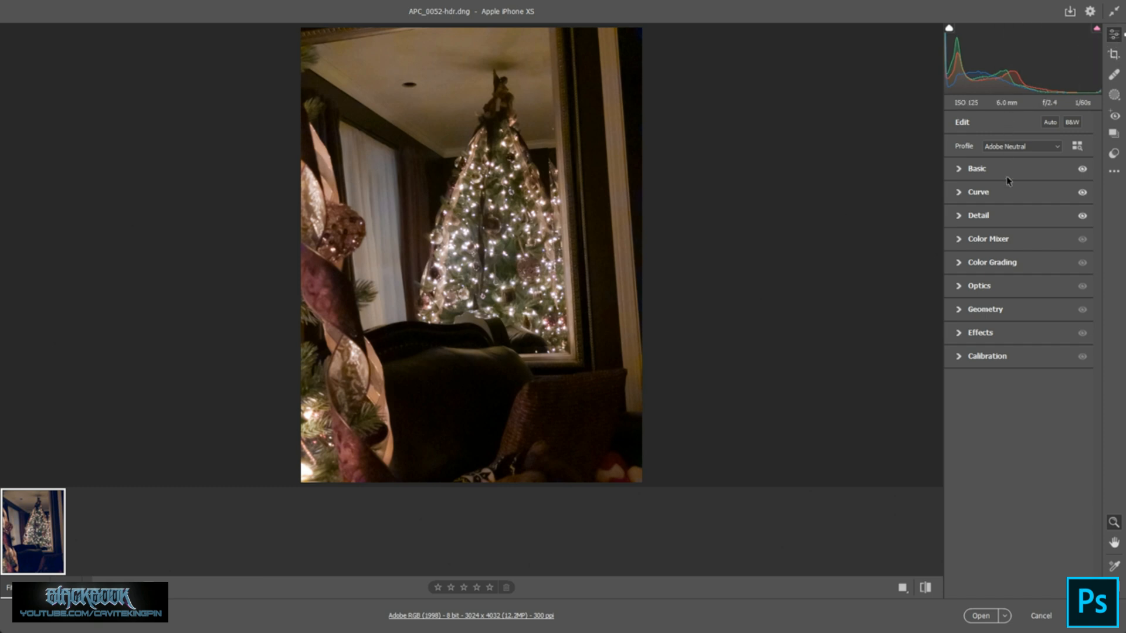
Try the Auto Upright correction on the Christmas tree photo, turn it off, and apply the Level correction instead.
left_click(989, 312)
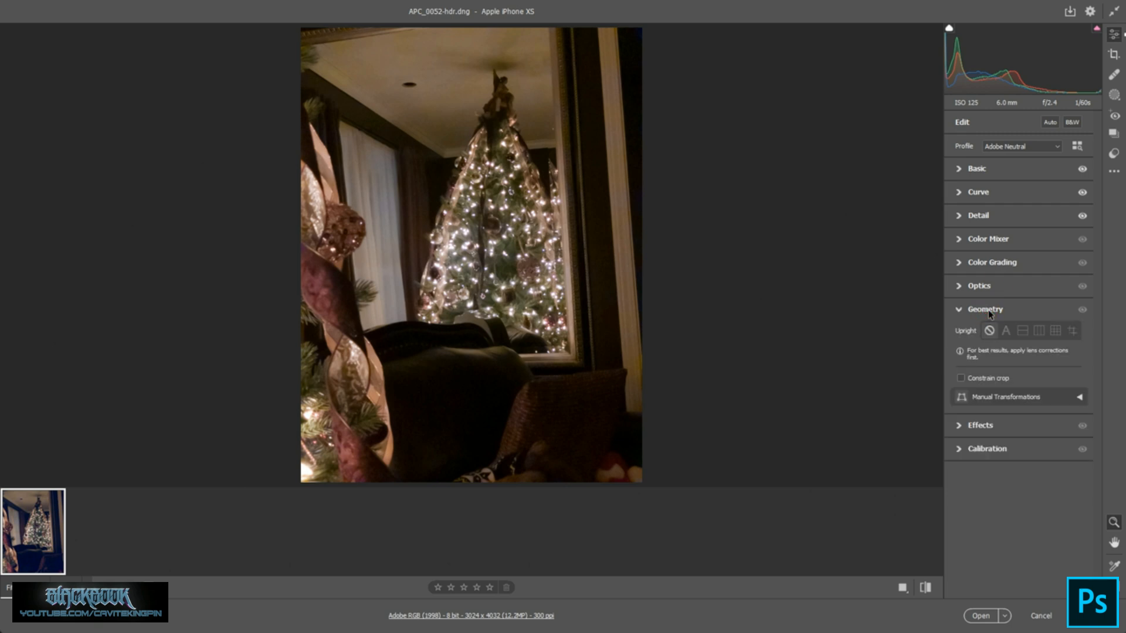
left_click(966, 357)
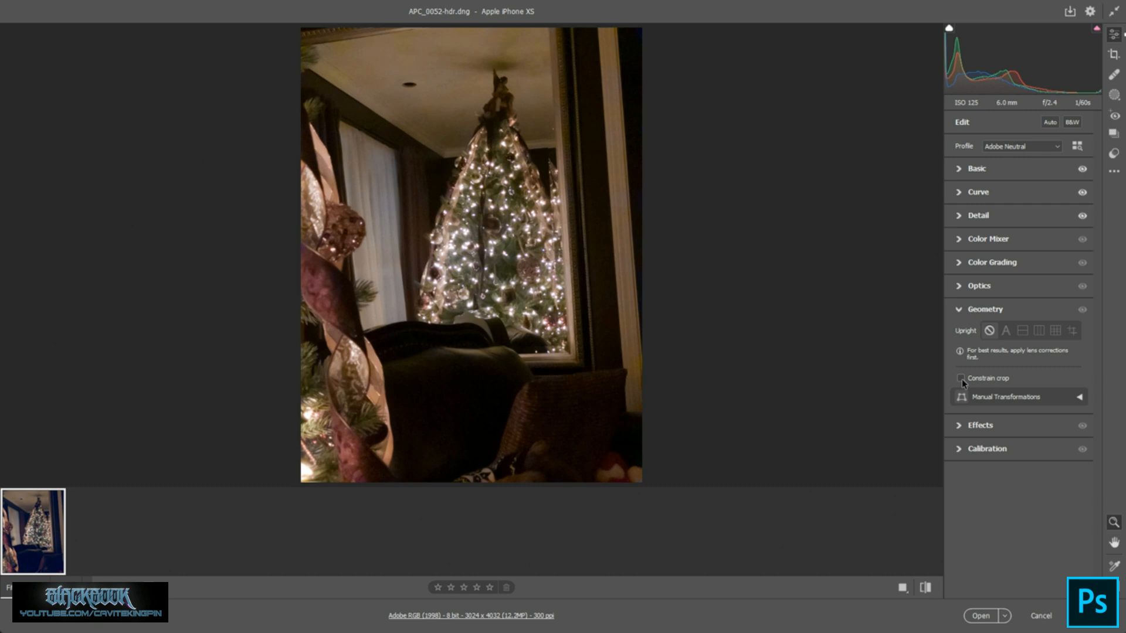
left_click(1006, 331)
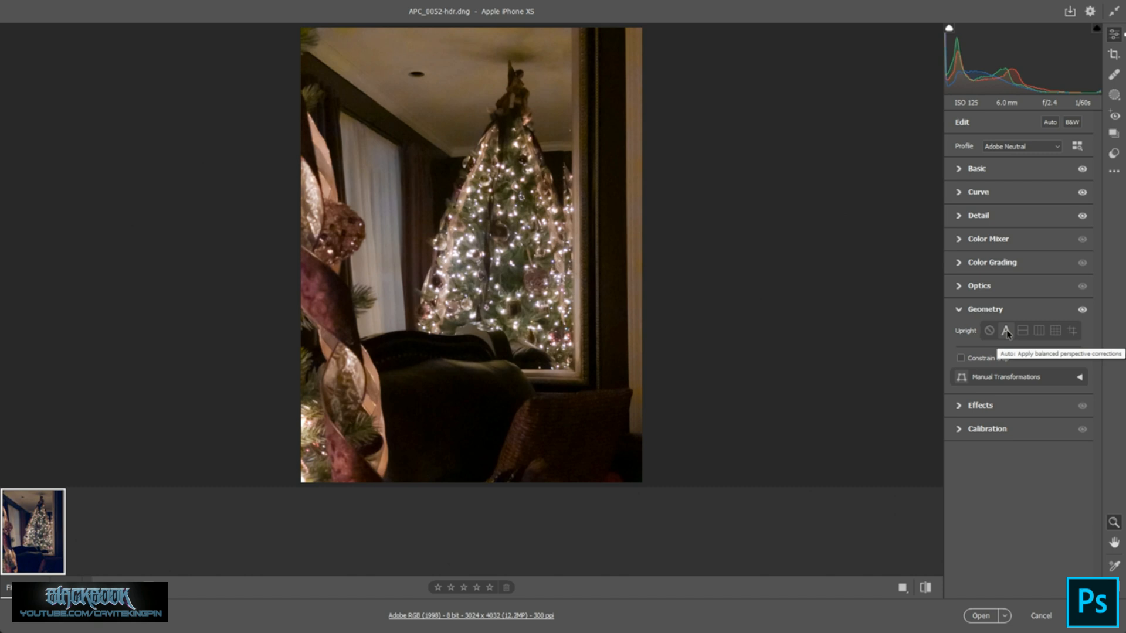
left_click(989, 331)
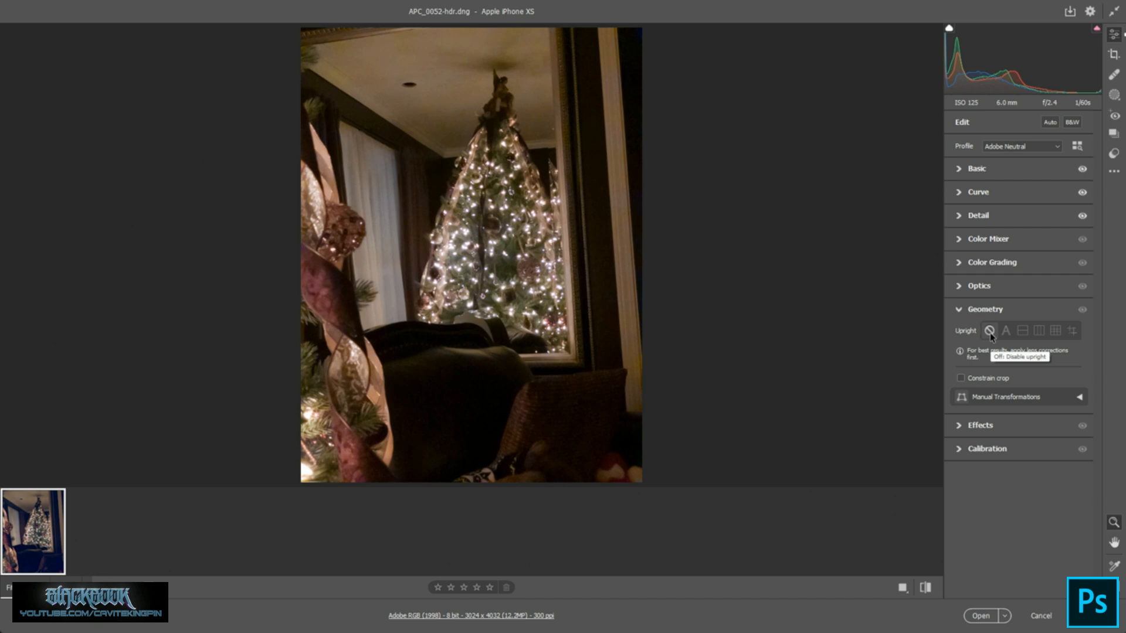
left_click(1020, 332)
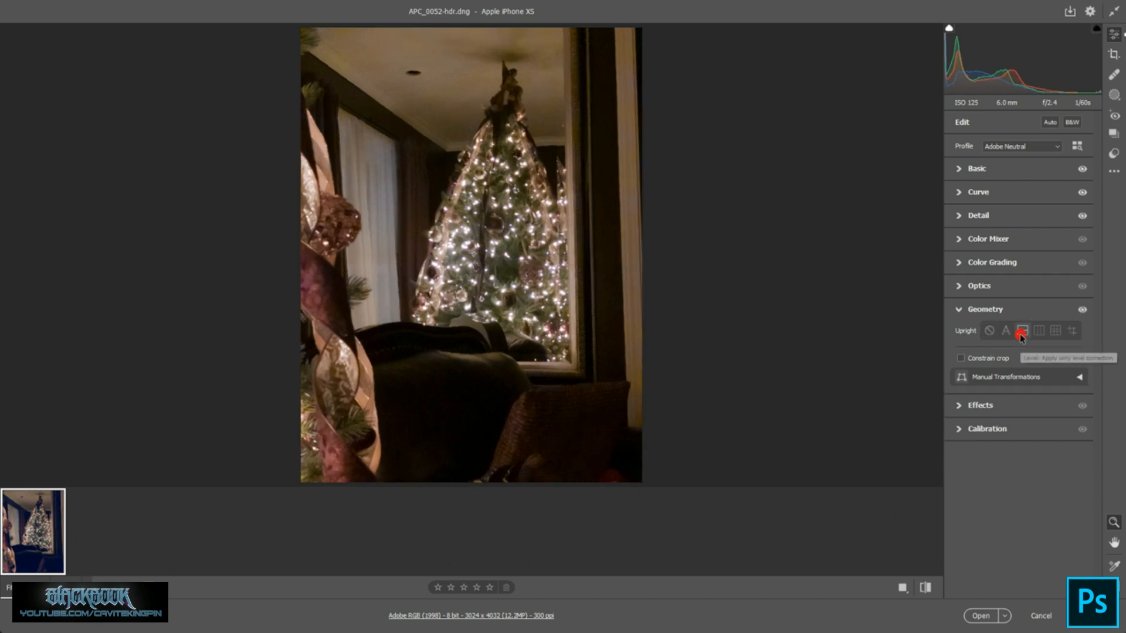
Turn off the Level correction, try the Vertical and Full Upright corrections on the Christmas tree photo, and turn each off again.
left_click(989, 331)
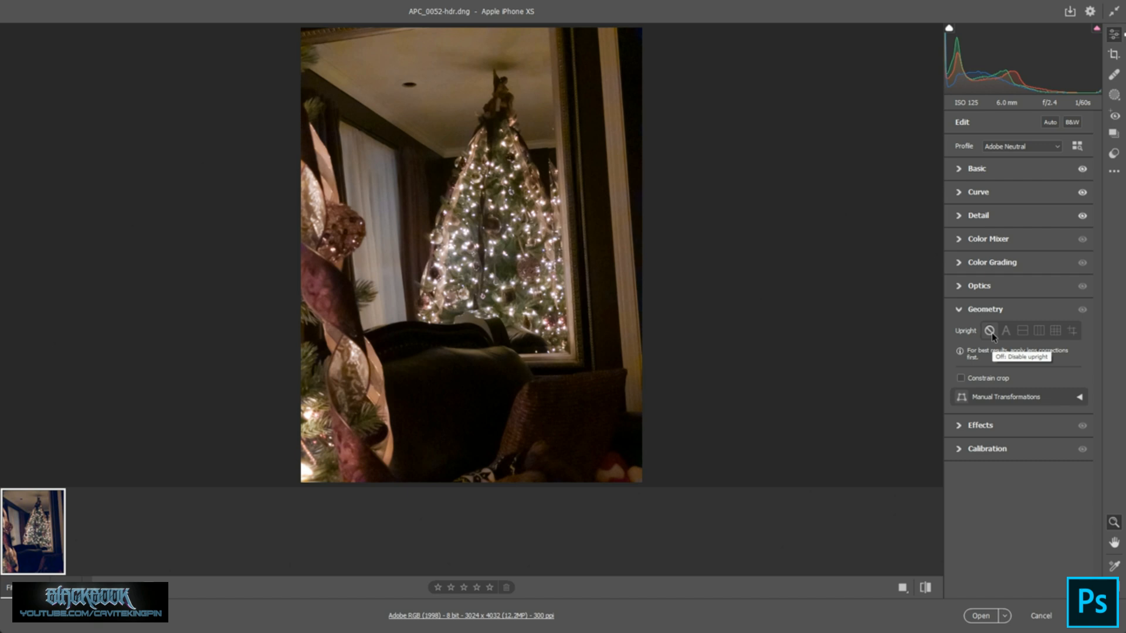
left_click(1040, 332)
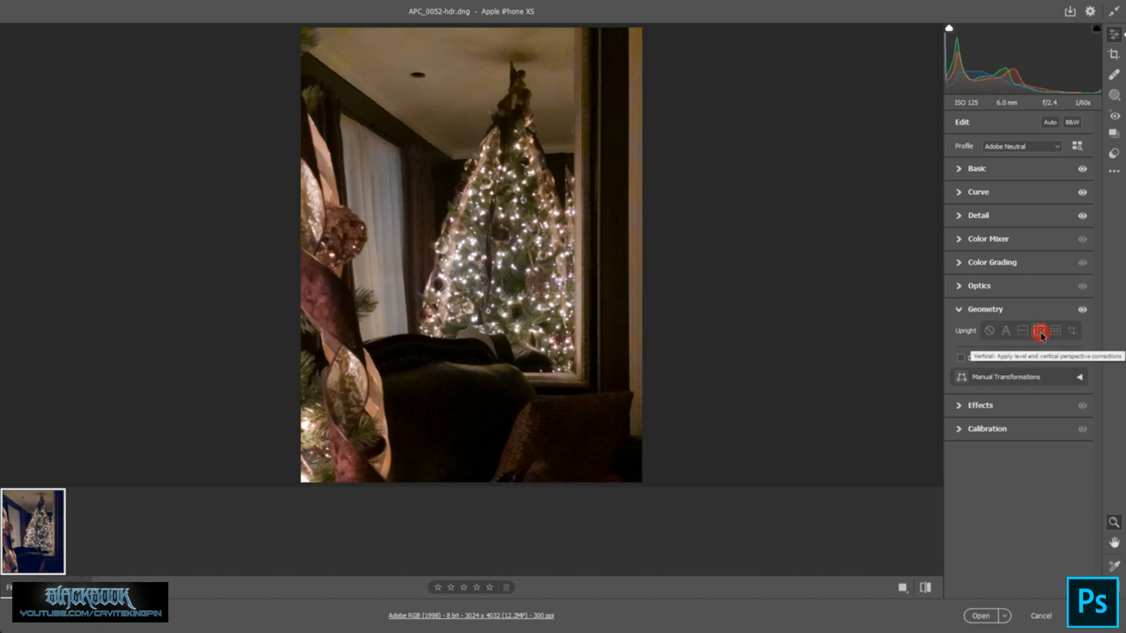
left_click(989, 331)
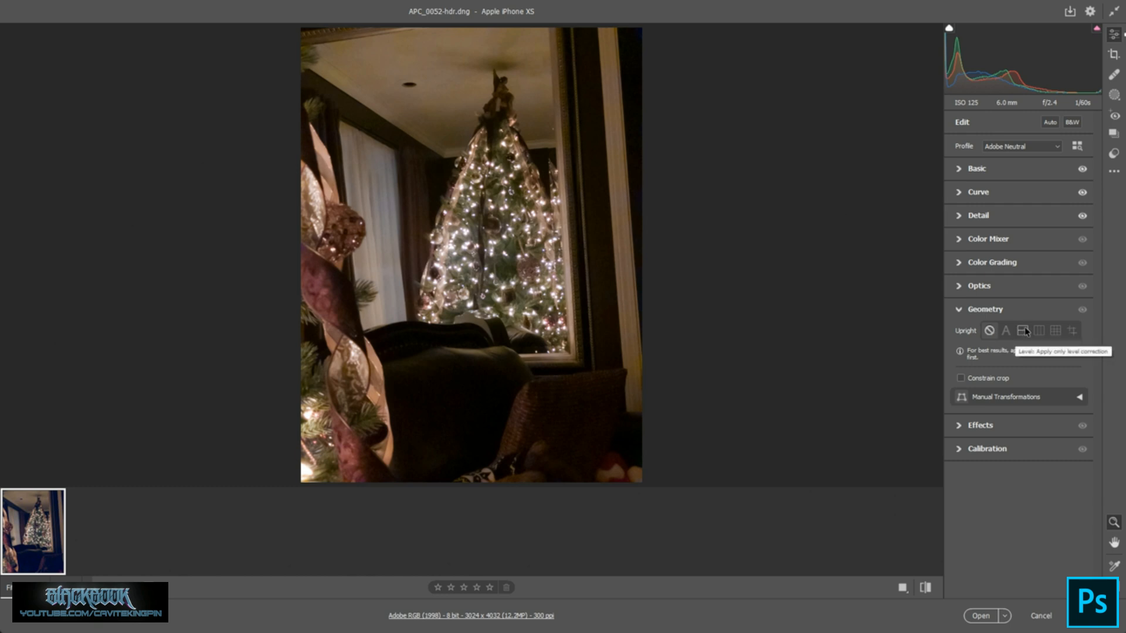
left_click(1055, 331)
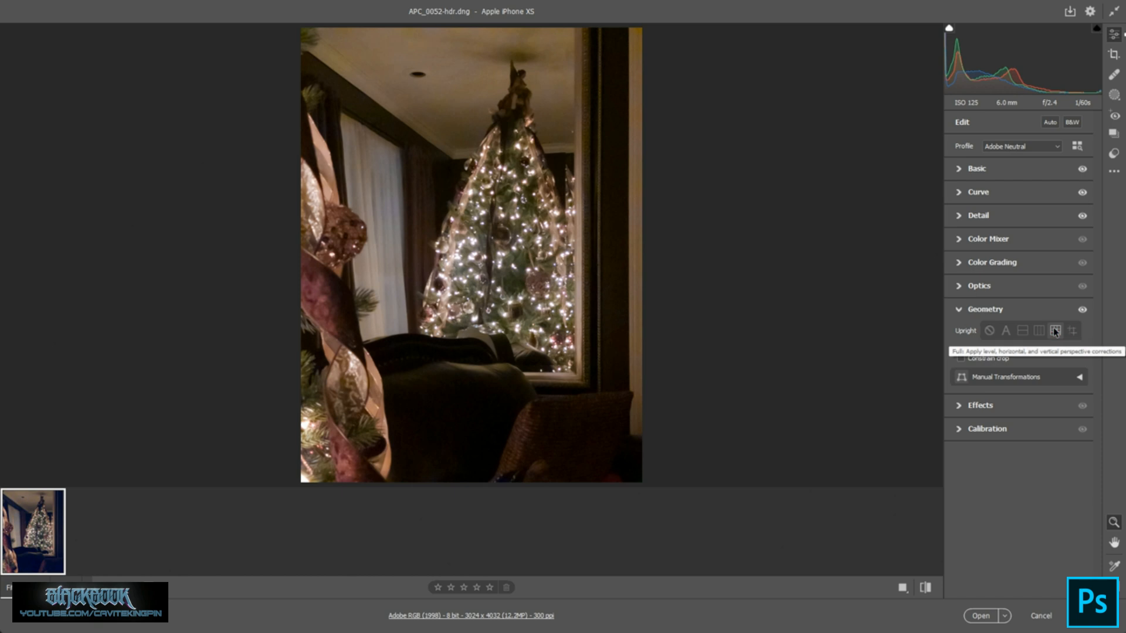
left_click(991, 331)
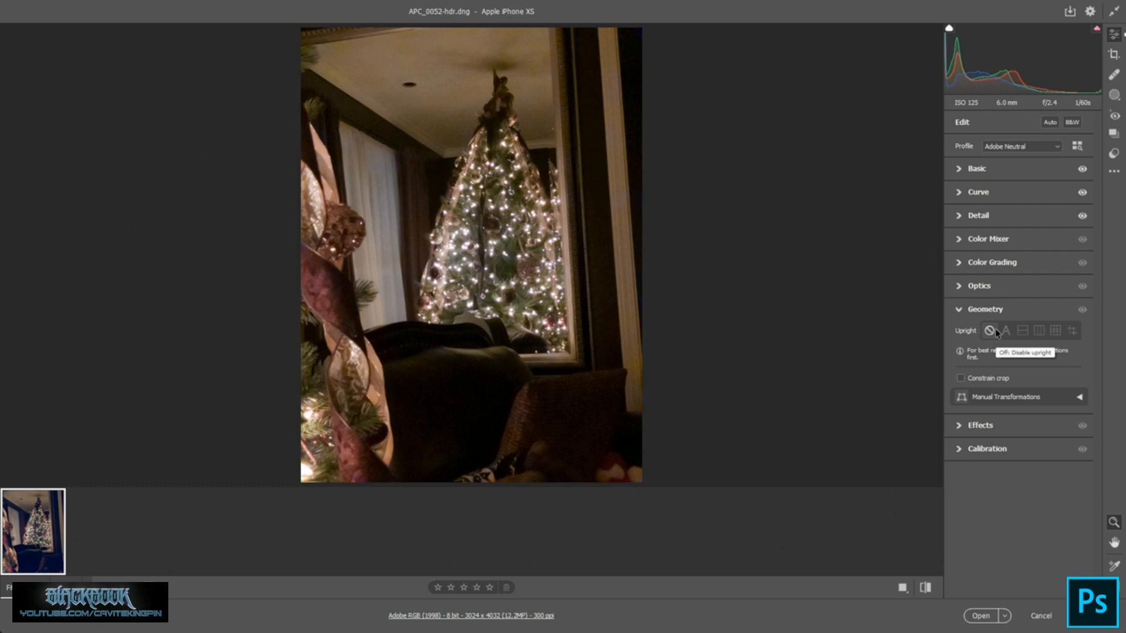
Try a Guided Upright correction with guides including one along the vertical trim beside the mirror, and clear the guides.
left_click(1071, 332)
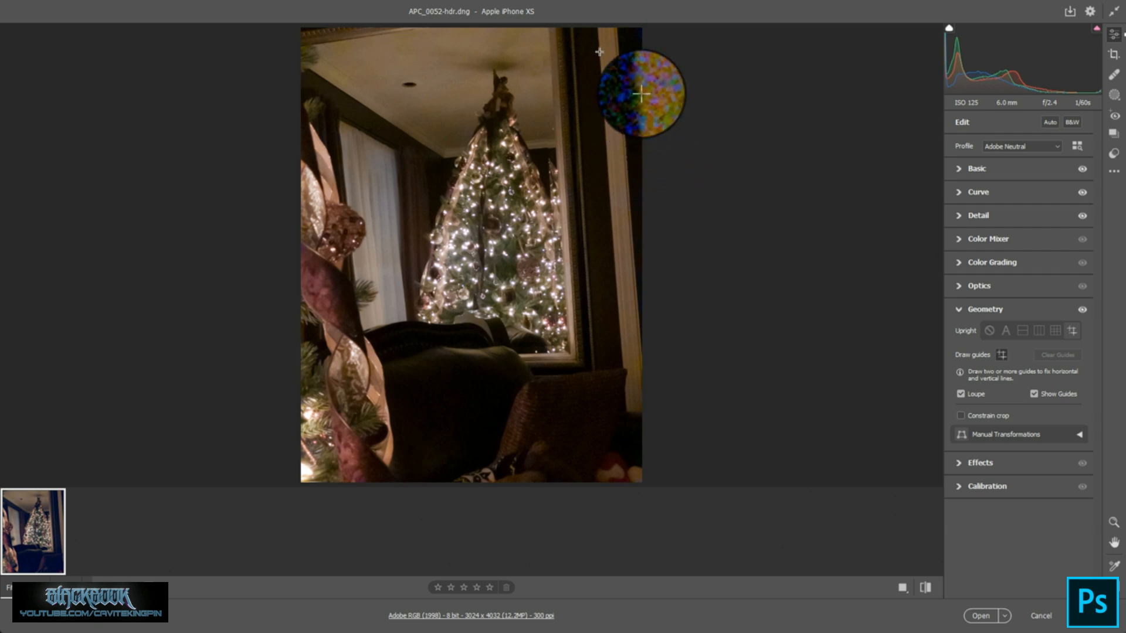
left_click_drag(598, 51, 615, 272)
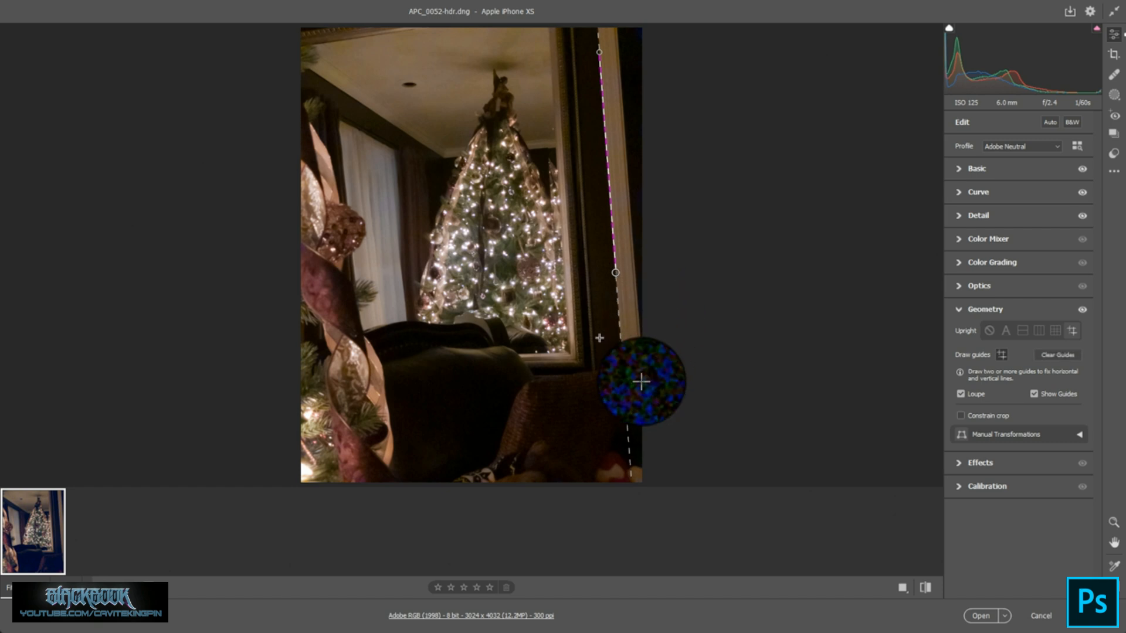
left_click_drag(328, 43, 418, 28)
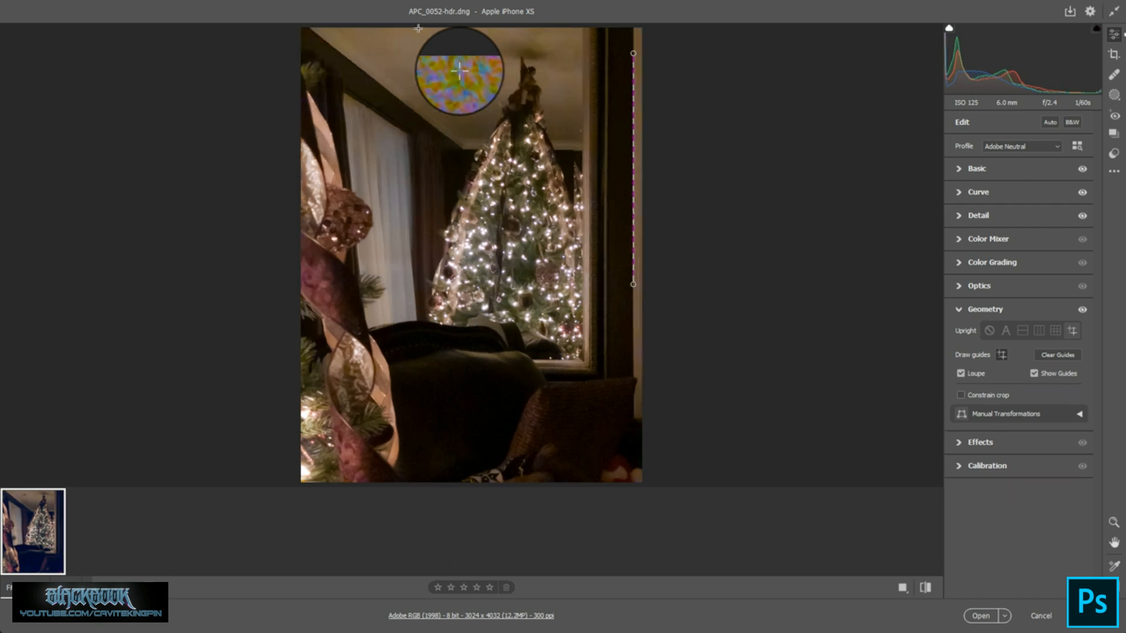
left_click_drag(619, 236, 633, 284)
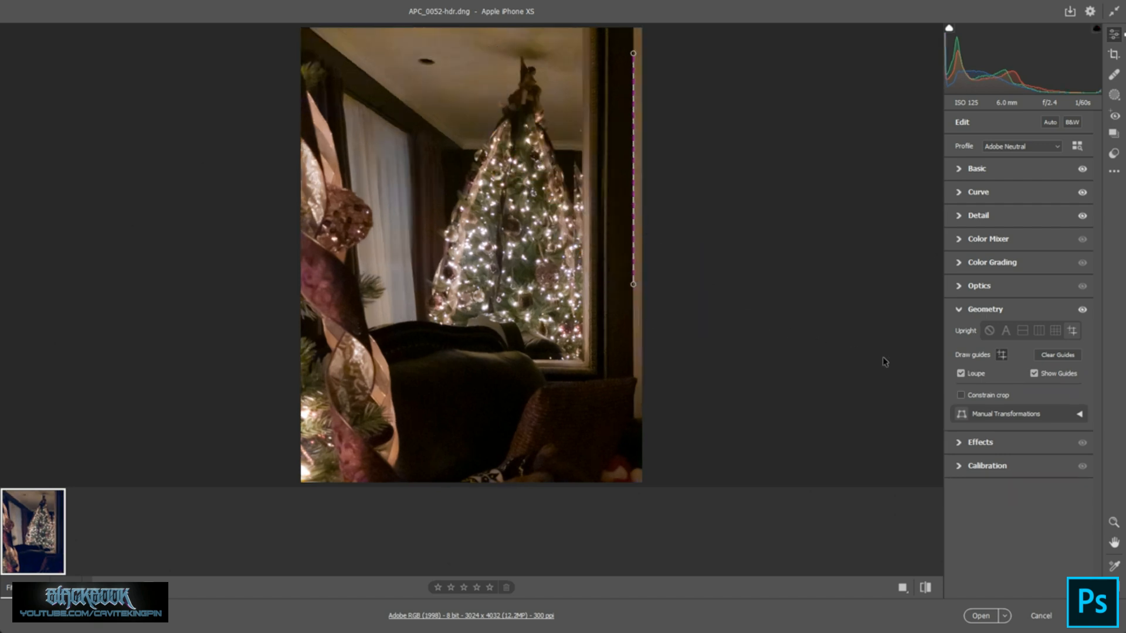
left_click(1057, 355)
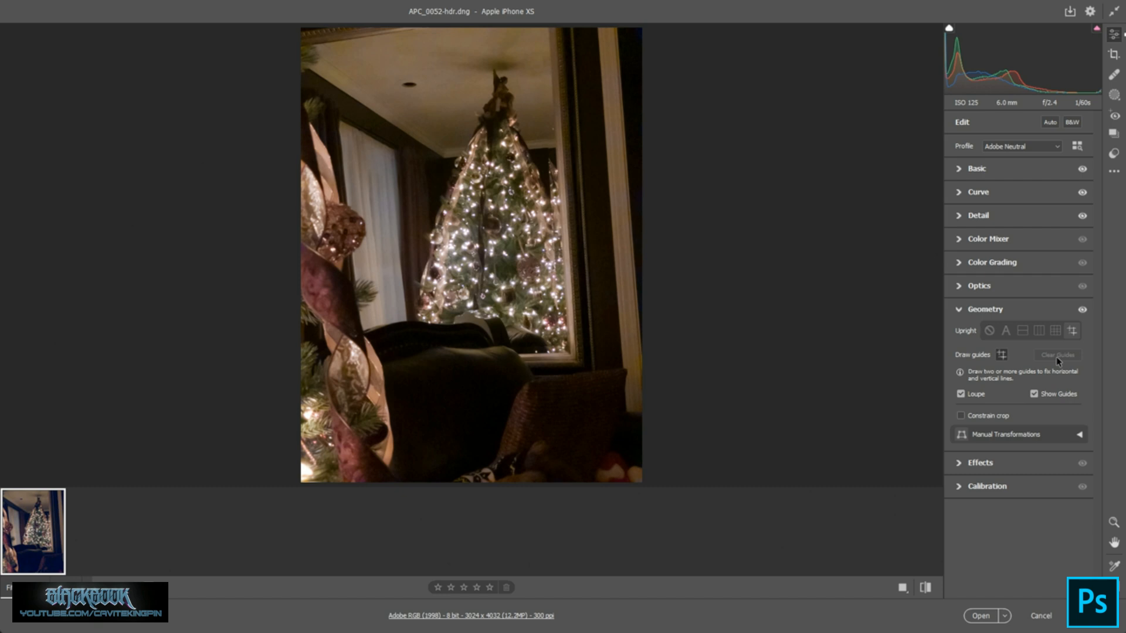
Try the manual Vertical and Horizontal transformations on the tree photo and set Rotate to +3.4.
left_click(1027, 438)
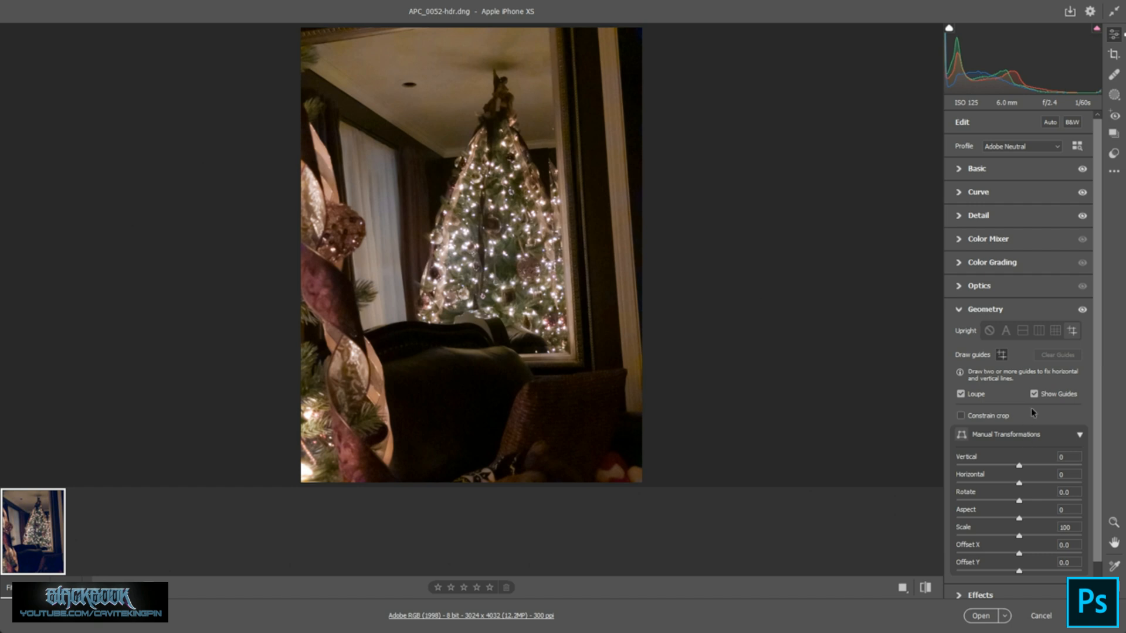
scroll(1032, 412, "down", 1)
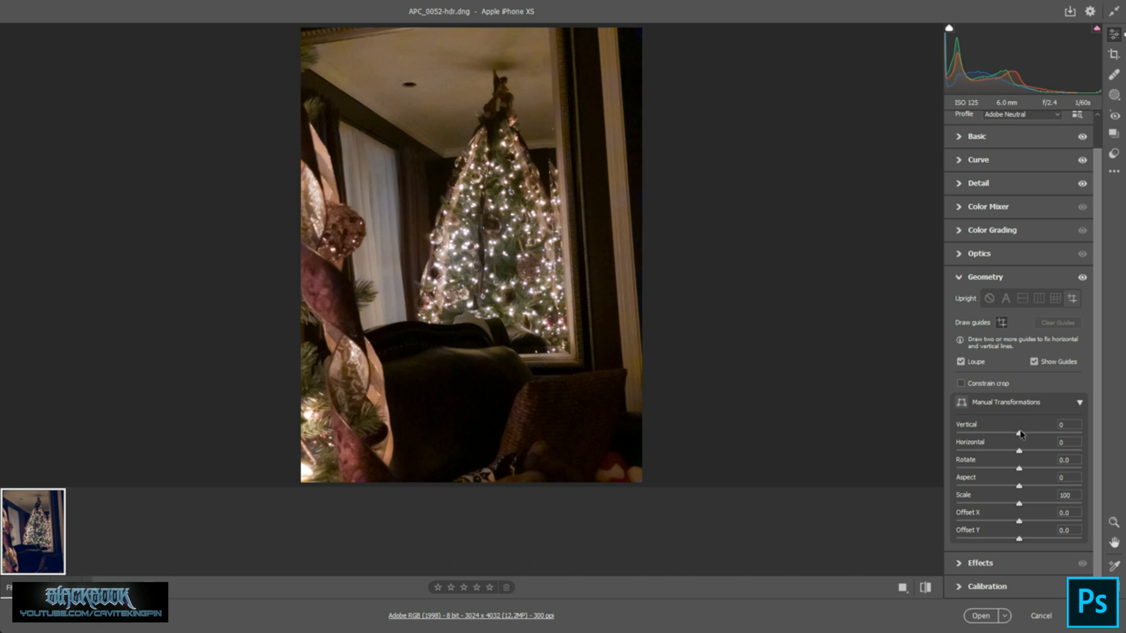
mouse_move(1019, 435)
left_mouse_down()
mouse_move(1030, 435)
mouse_move(1019, 436)
left_mouse_up()
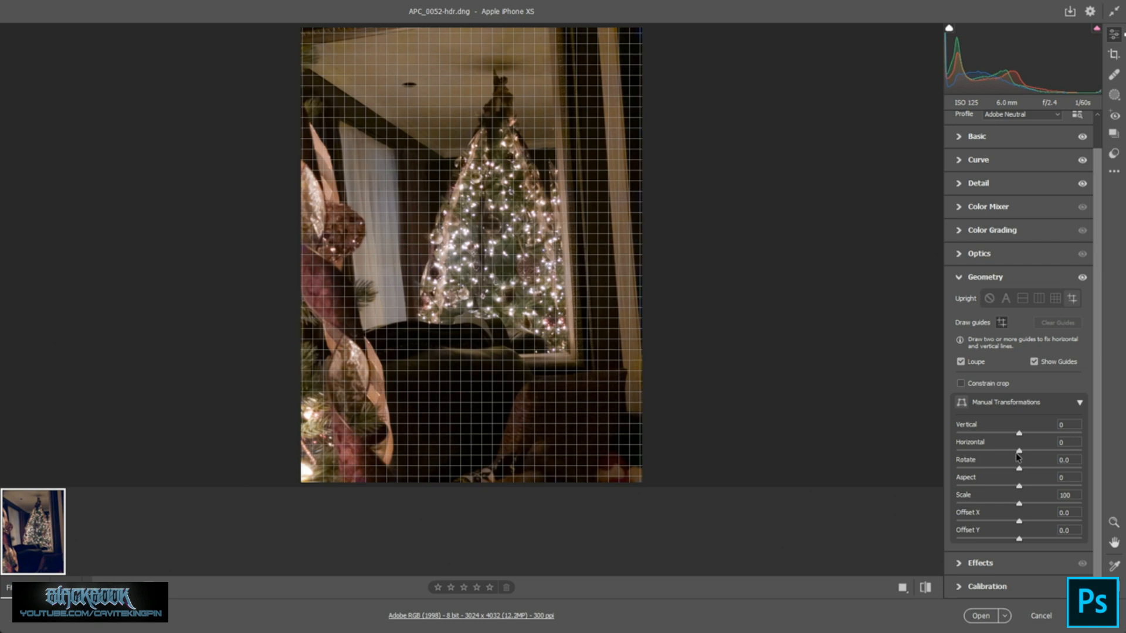
mouse_move(1018, 452)
left_mouse_down()
mouse_move(1006, 453)
mouse_move(1018, 452)
left_mouse_up()
left_click_drag(1018, 468, 1042, 469)
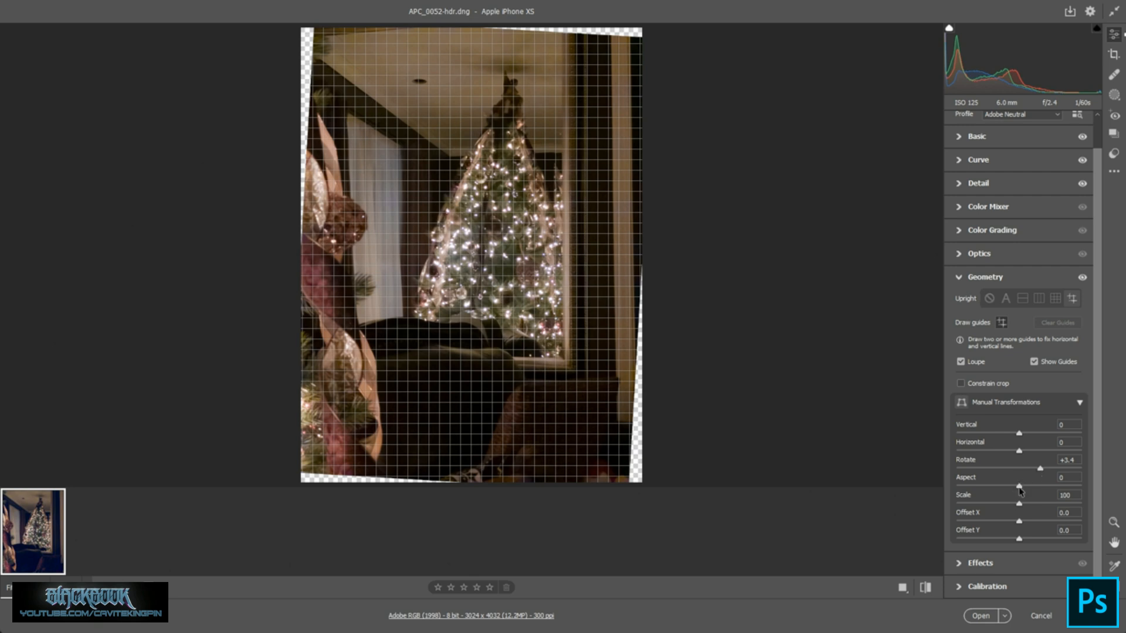
Set the manual transformation Scale to 111, try Aspect, Offset X and Offset Y, and toggle the Geometry corrections' visibility.
mouse_move(1020, 492)
left_mouse_down()
mouse_move(1029, 488)
mouse_move(1020, 488)
left_mouse_up()
left_click_drag(1019, 506, 1032, 504)
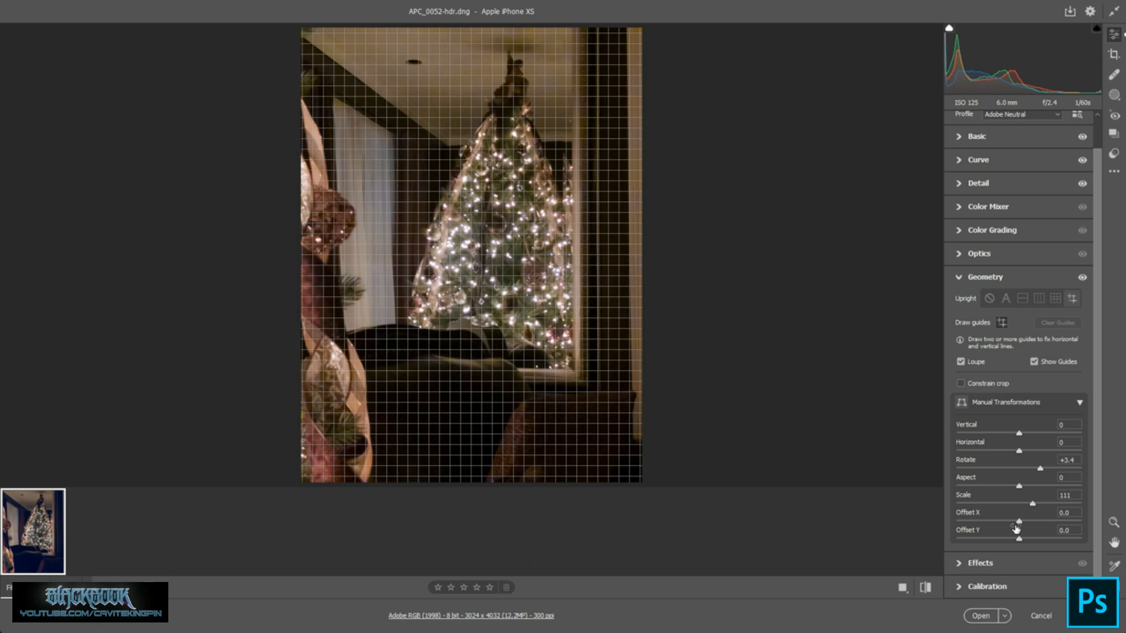
mouse_move(1018, 521)
left_mouse_down()
mouse_move(1007, 524)
mouse_move(1031, 523)
mouse_move(1019, 523)
left_mouse_up()
mouse_move(1020, 539)
left_mouse_down()
mouse_move(998, 539)
mouse_move(1032, 537)
mouse_move(1020, 537)
left_mouse_up()
left_click(1082, 280)
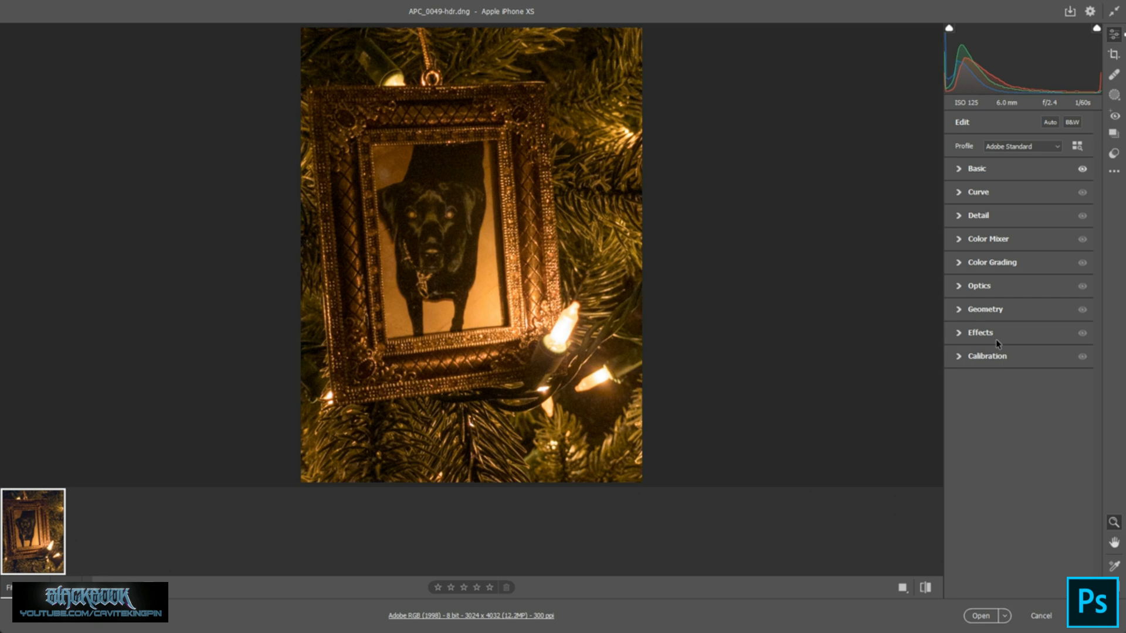
Add film grain to the framed dog ornament photo with Grain, Size and Roughness all at 100.
left_click(1114, 36)
left_click(999, 335)
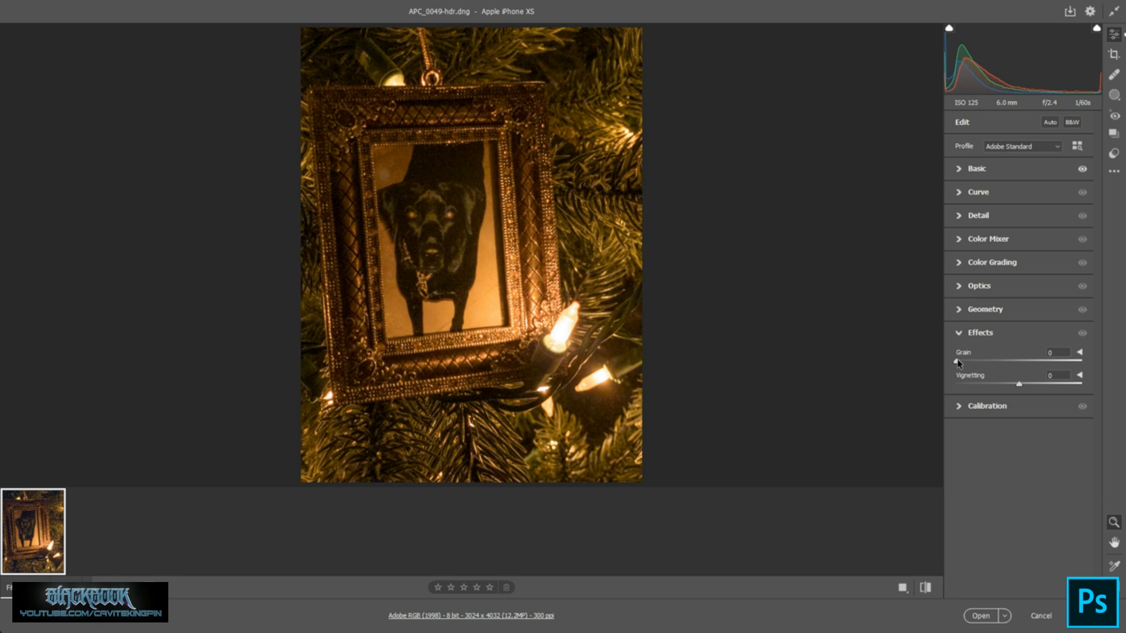
left_click(1078, 353)
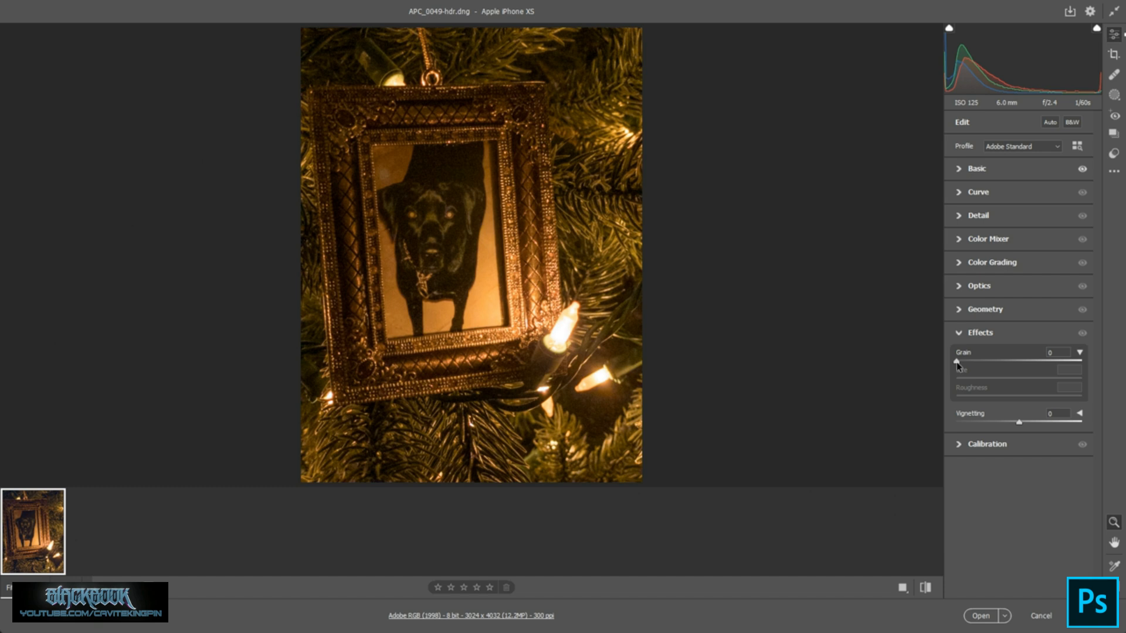
left_click_drag(956, 361, 1077, 361)
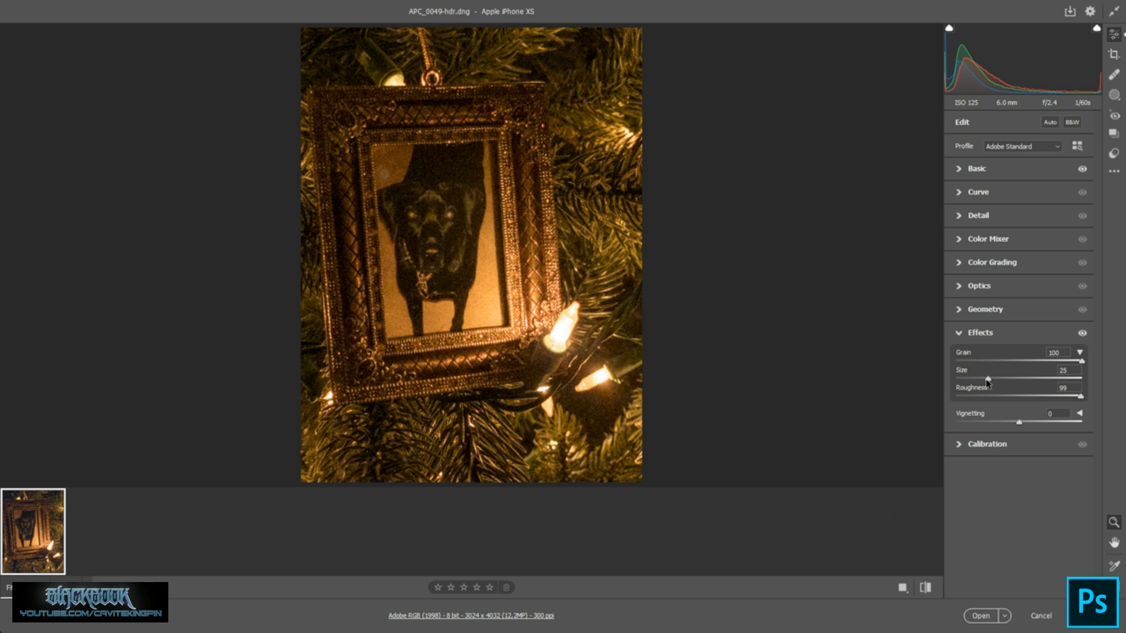
left_click_drag(987, 379, 1088, 374)
left_click_drag(1080, 399, 1082, 400)
Darken the photo's edges with Vignetting at -49, using the Highlight Priority style.
left_click(1079, 413)
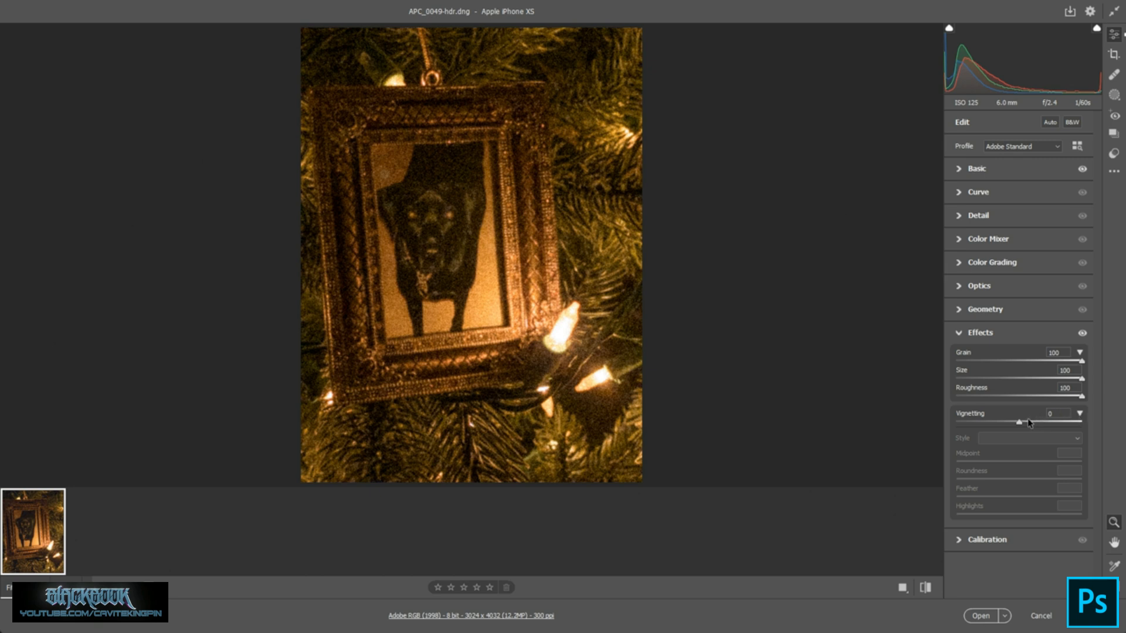
left_click_drag(1020, 426, 989, 428)
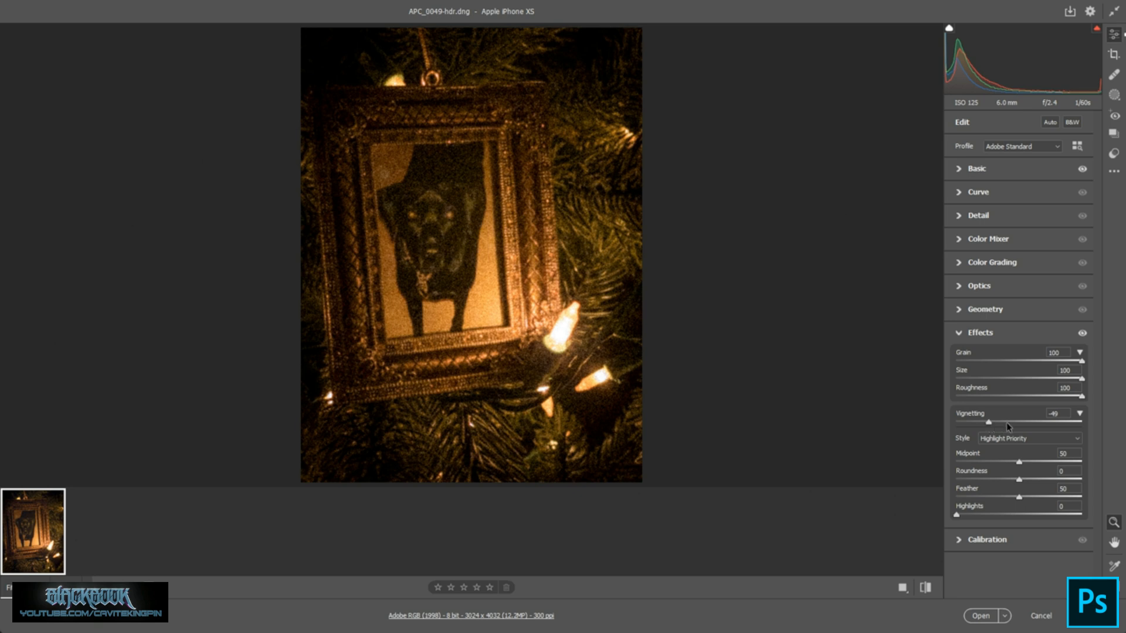
left_click(1045, 440)
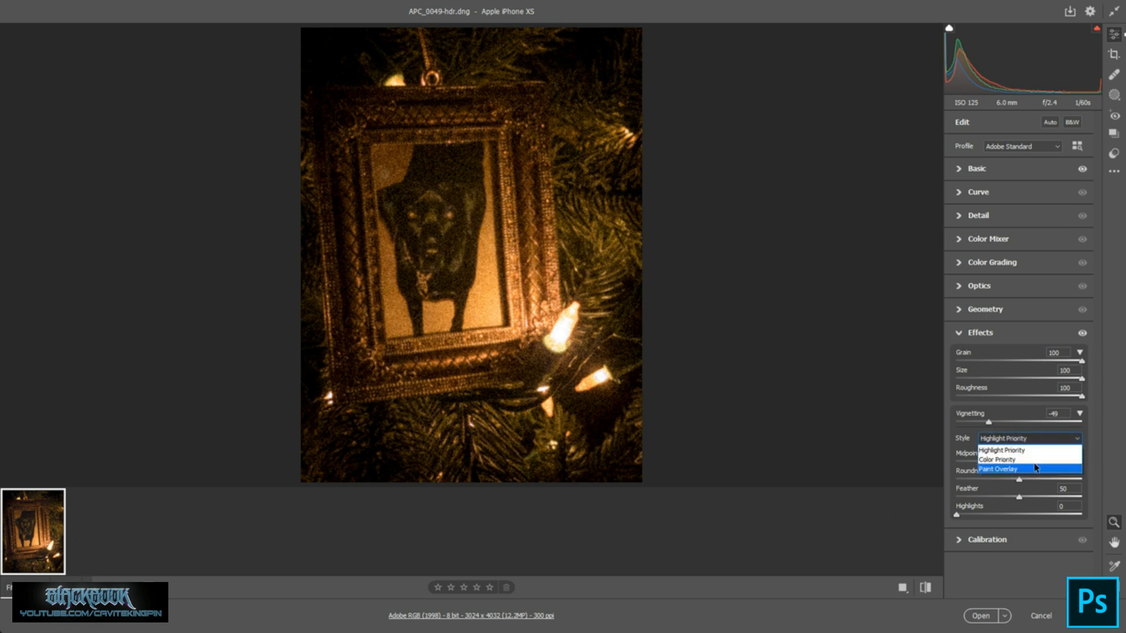
left_click(1033, 451)
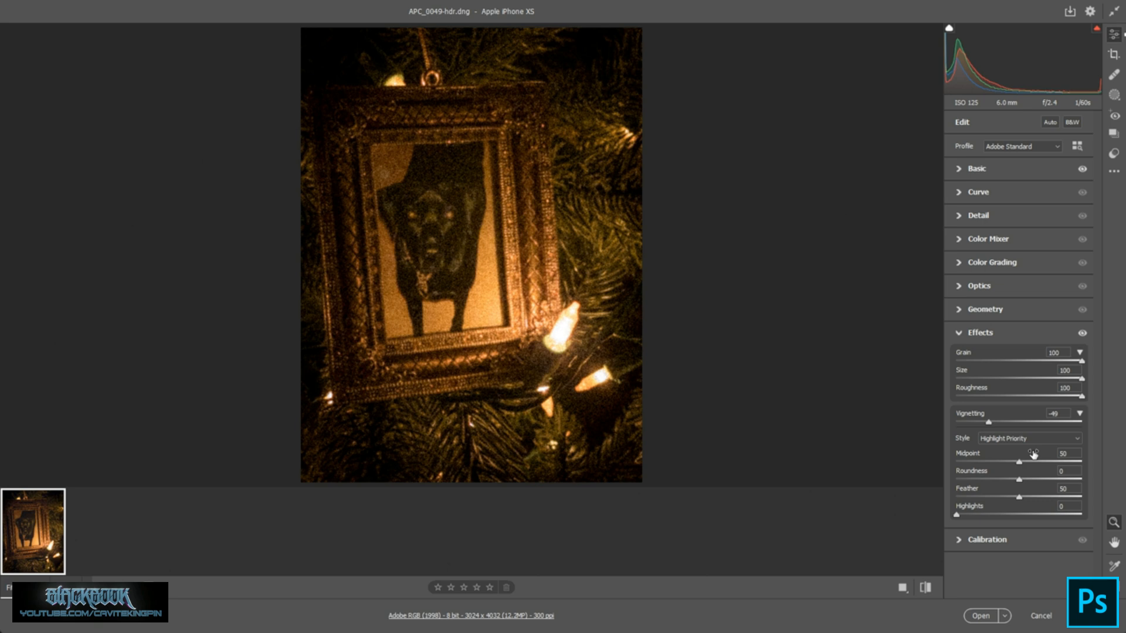
Set the vignette's Midpoint to 48, Roundness to +36, Feather to 48 and Highlights to 52.
mouse_move(1018, 464)
left_mouse_down()
mouse_move(1001, 463)
mouse_move(1039, 464)
mouse_move(1017, 463)
left_mouse_up()
mouse_move(1022, 481)
left_mouse_down()
mouse_move(1000, 481)
mouse_move(1044, 479)
left_mouse_up()
mouse_move(1019, 497)
left_mouse_down()
mouse_move(993, 499)
mouse_move(1044, 499)
mouse_move(1016, 498)
left_mouse_up()
left_click_drag(956, 516, 1020, 515)
Compare the dog ornament photo with and without the grain and vignette effects.
left_click(1083, 338)
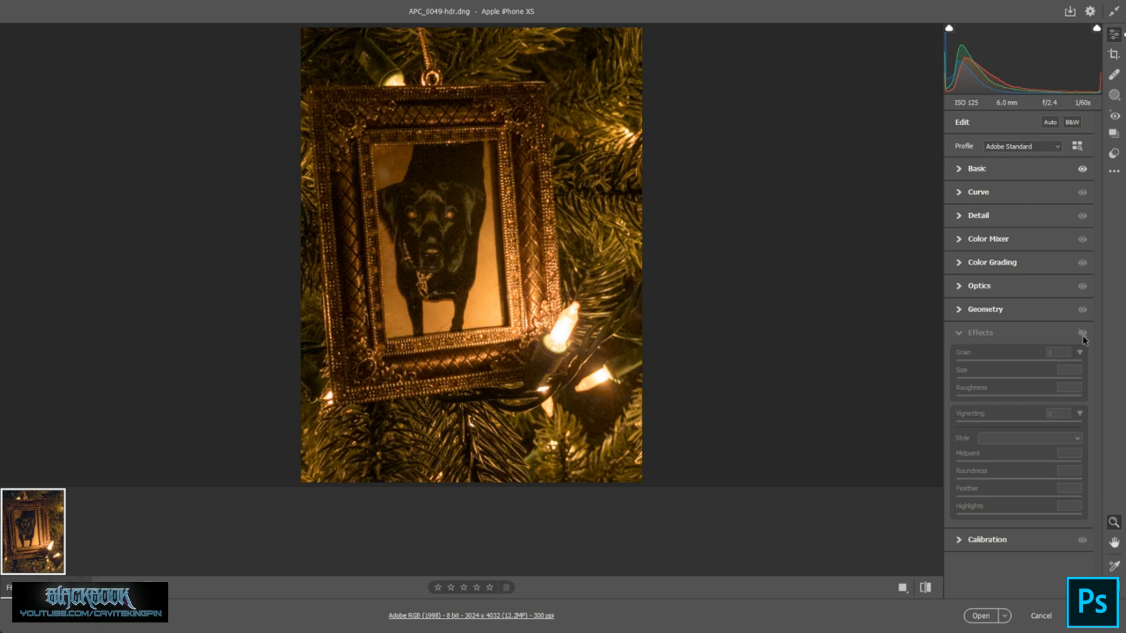
left_click(1083, 339)
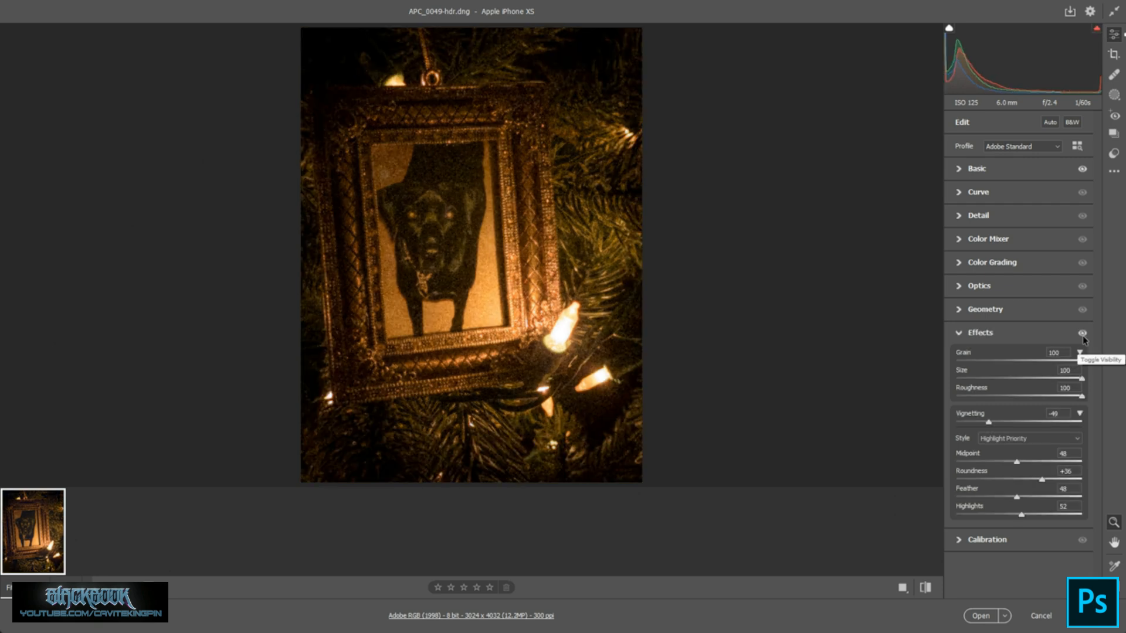
left_click(1082, 334)
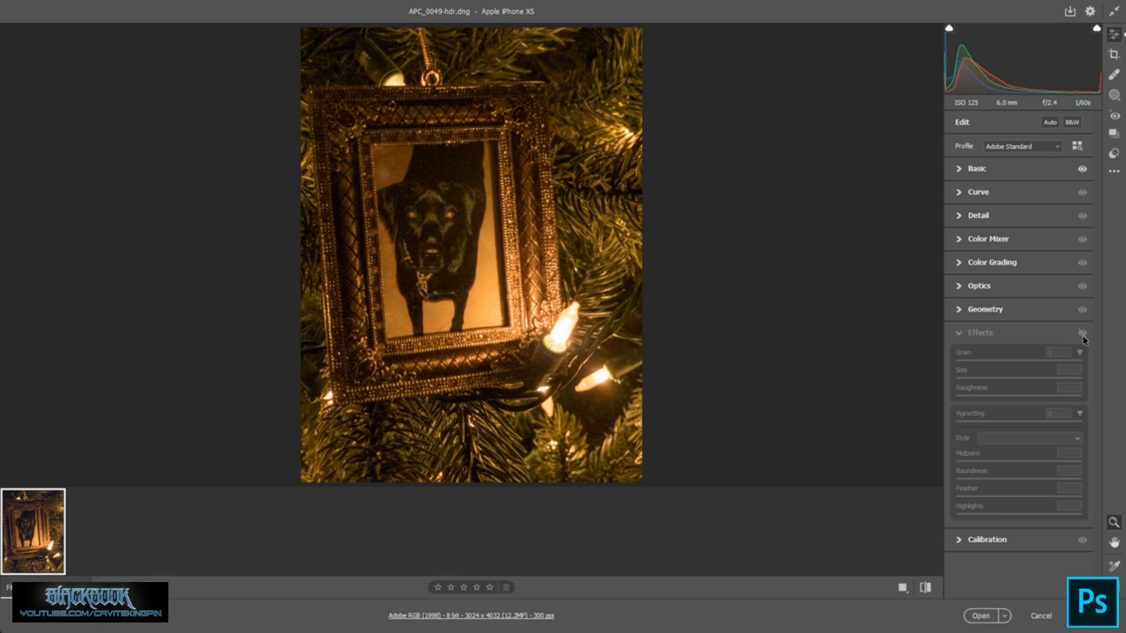
left_click(1082, 334)
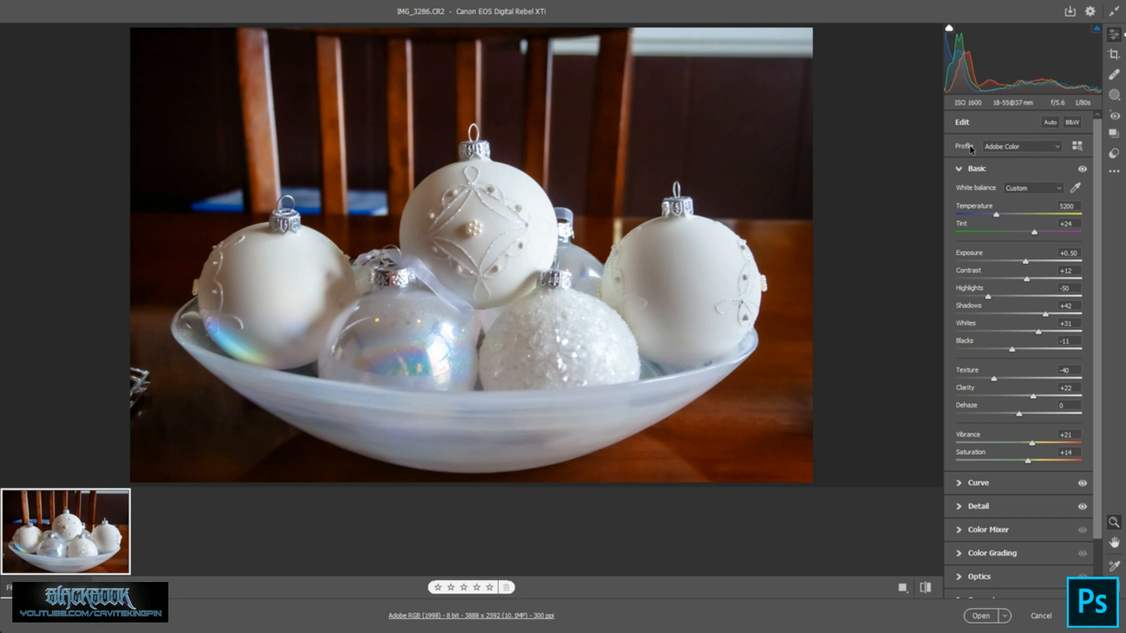
Review the profile choices for the white ornaments photo and apply Adobe Vivid.
left_click(1058, 148)
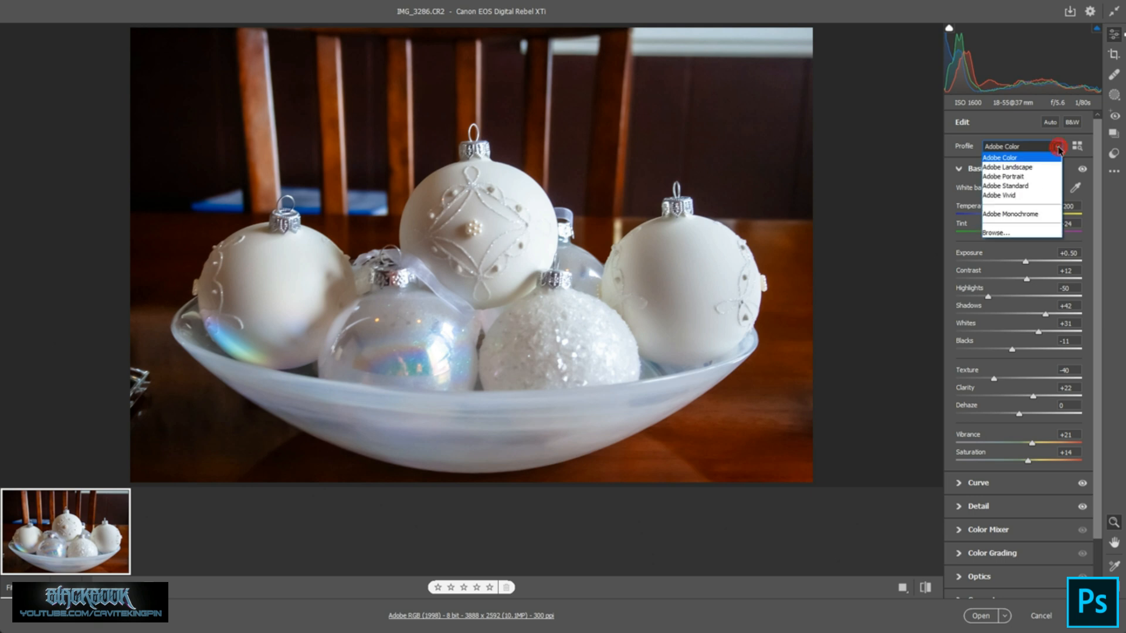
left_click(1057, 147)
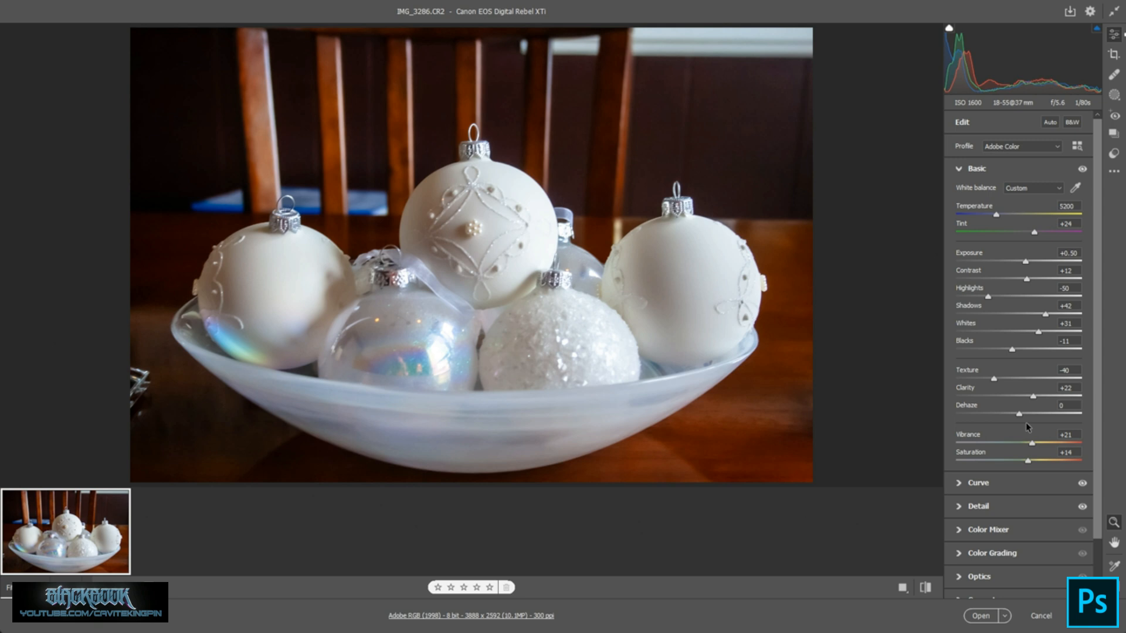
left_click(1056, 150)
left_click(1033, 197)
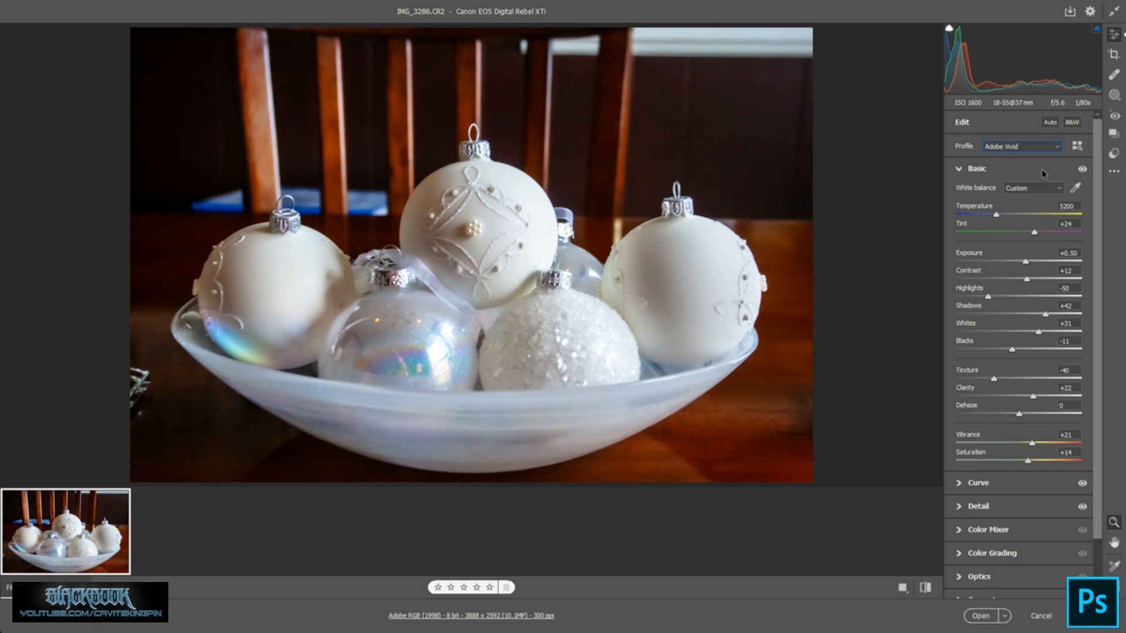
left_click(1056, 147)
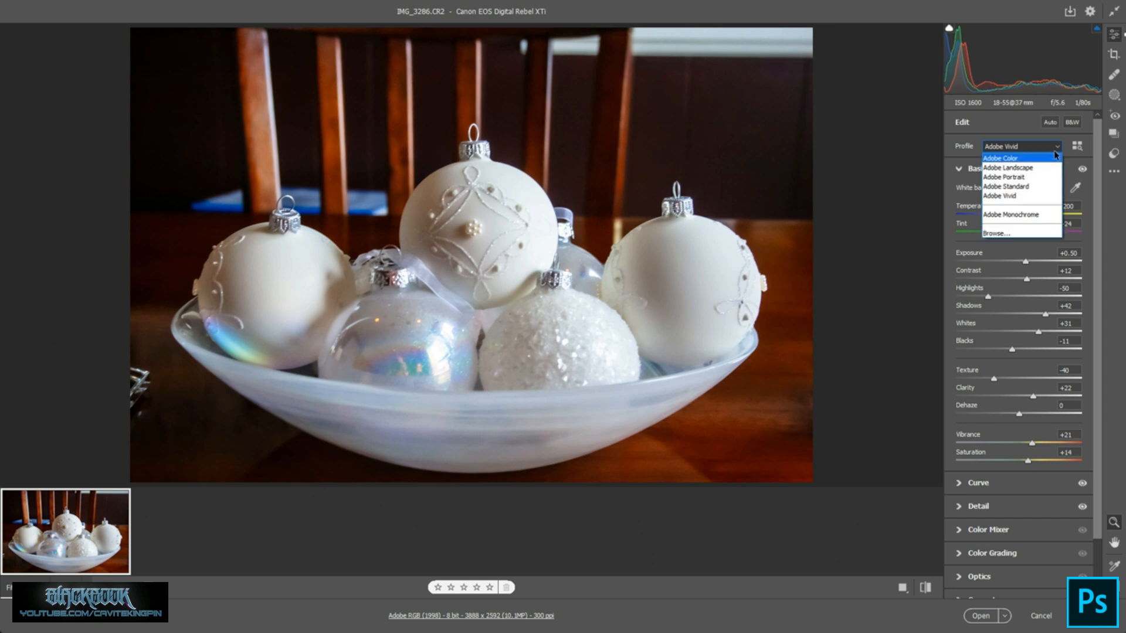
left_click(1032, 146)
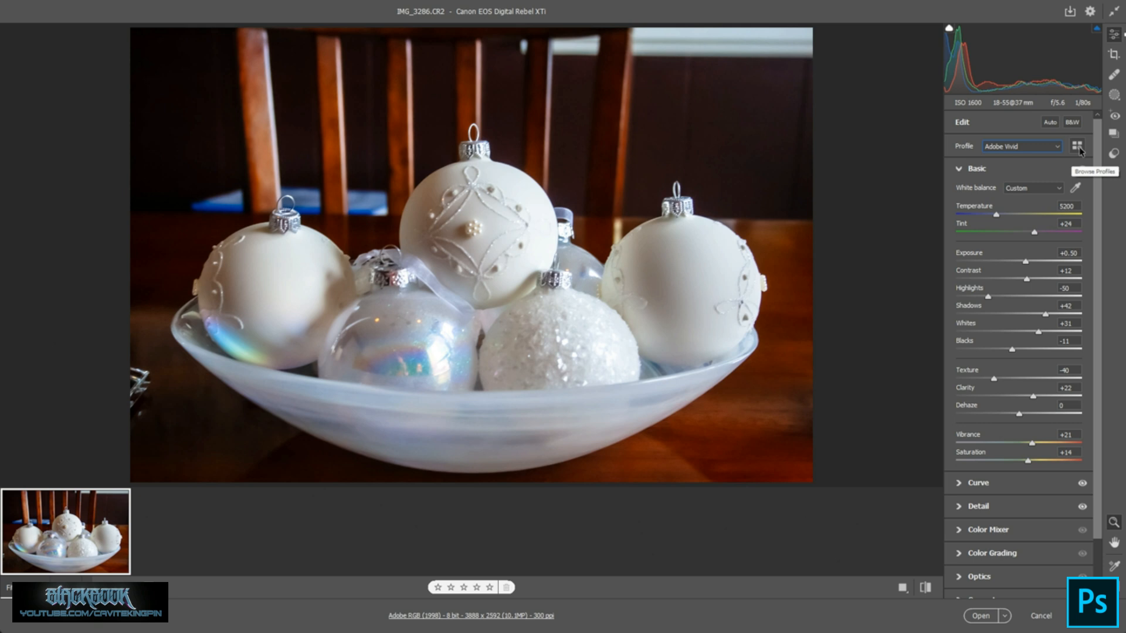
Browse the Artistic profiles and apply Artistic 07 to the white ornaments photo.
left_click(1076, 147)
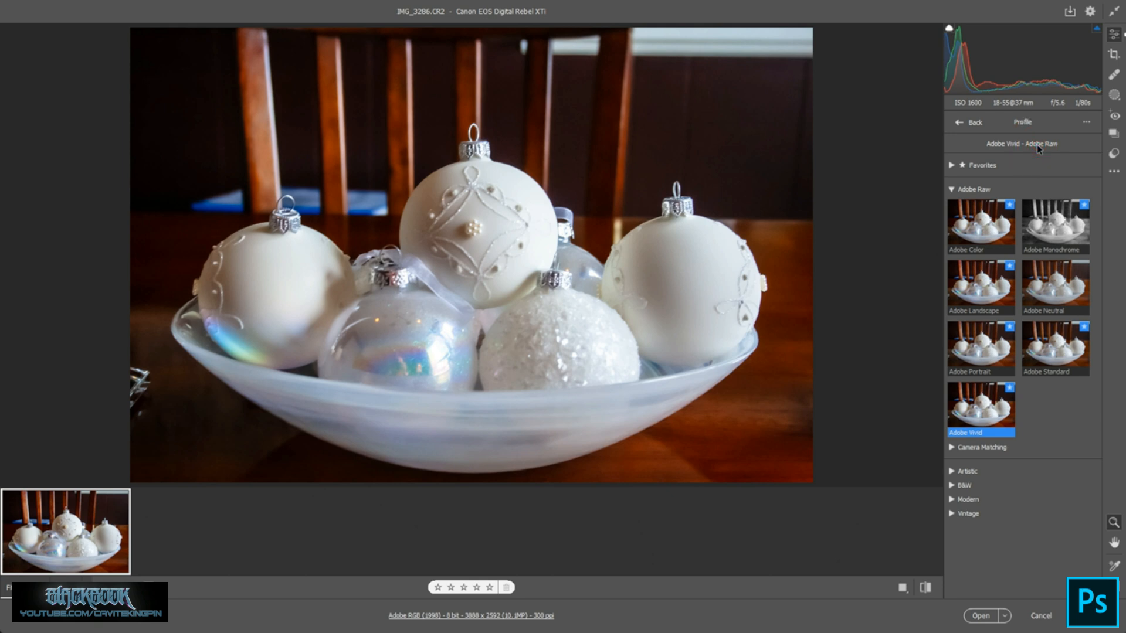
left_click(959, 471)
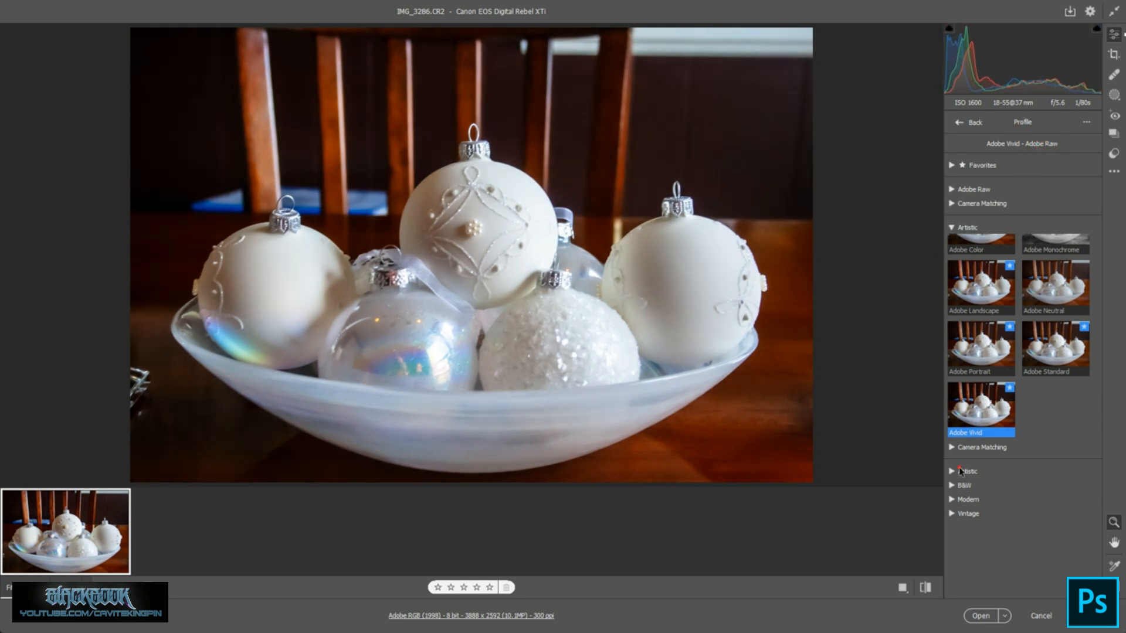
left_click(973, 440)
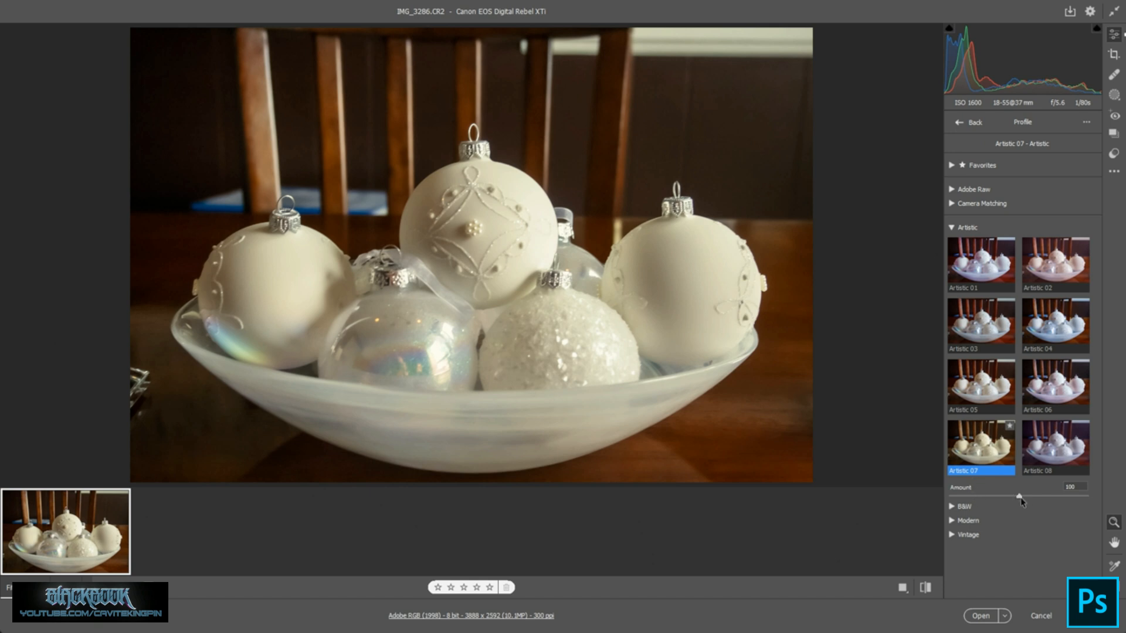
Increase the Amount of the Artistic 07 profile and browse the Adobe Raw and Camera Matching profile groups.
mouse_move(1019, 496)
left_mouse_down()
mouse_move(1051, 497)
mouse_move(997, 500)
mouse_move(1045, 499)
mouse_move(1036, 499)
left_mouse_up()
left_click(950, 190)
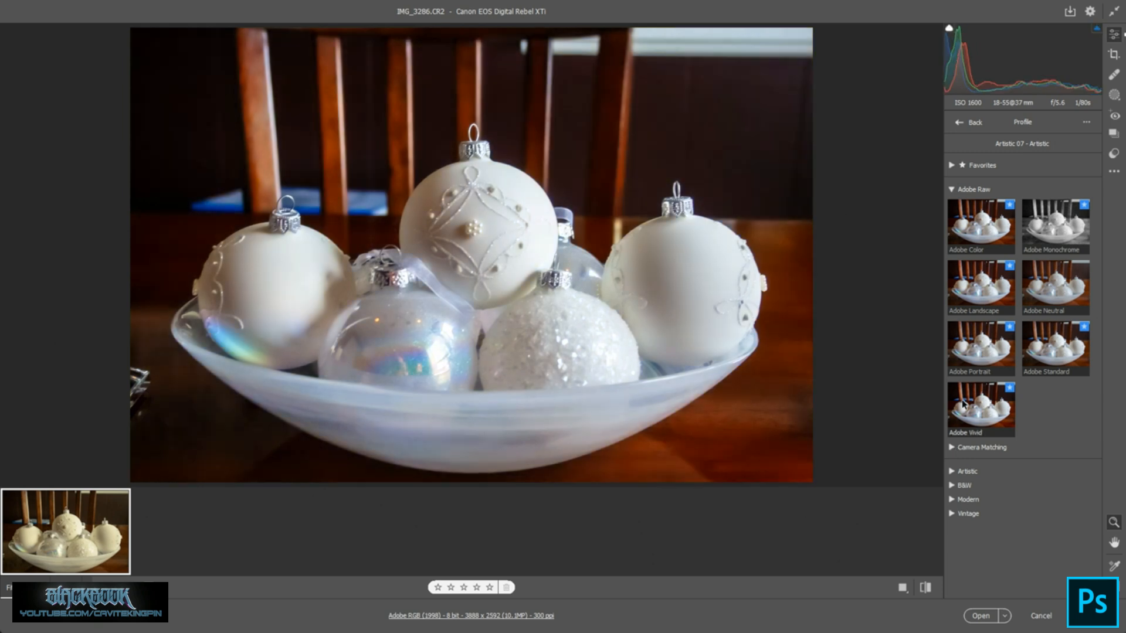
left_click(976, 191)
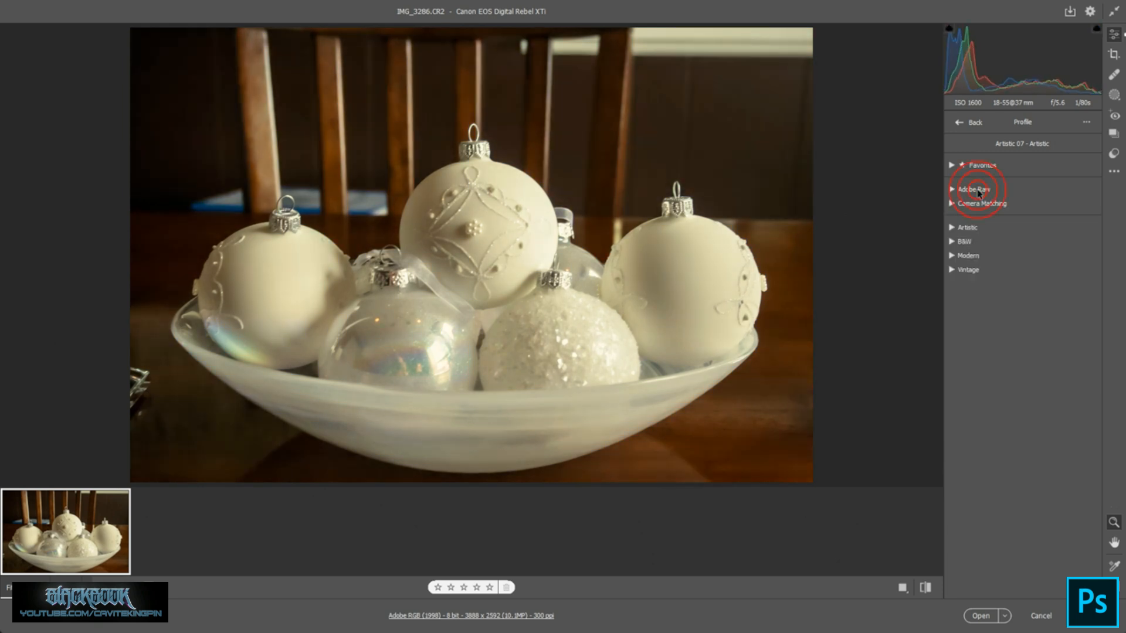
left_click(980, 204)
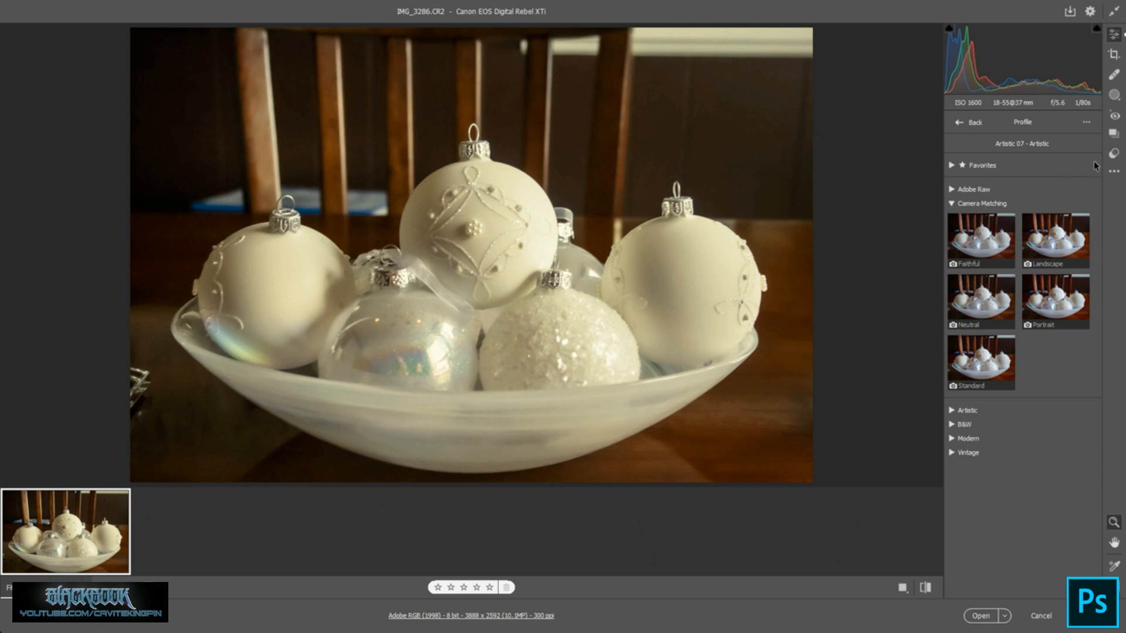
Filter the profile browser to Black & White profiles only, and restore it to All.
left_click(1087, 125)
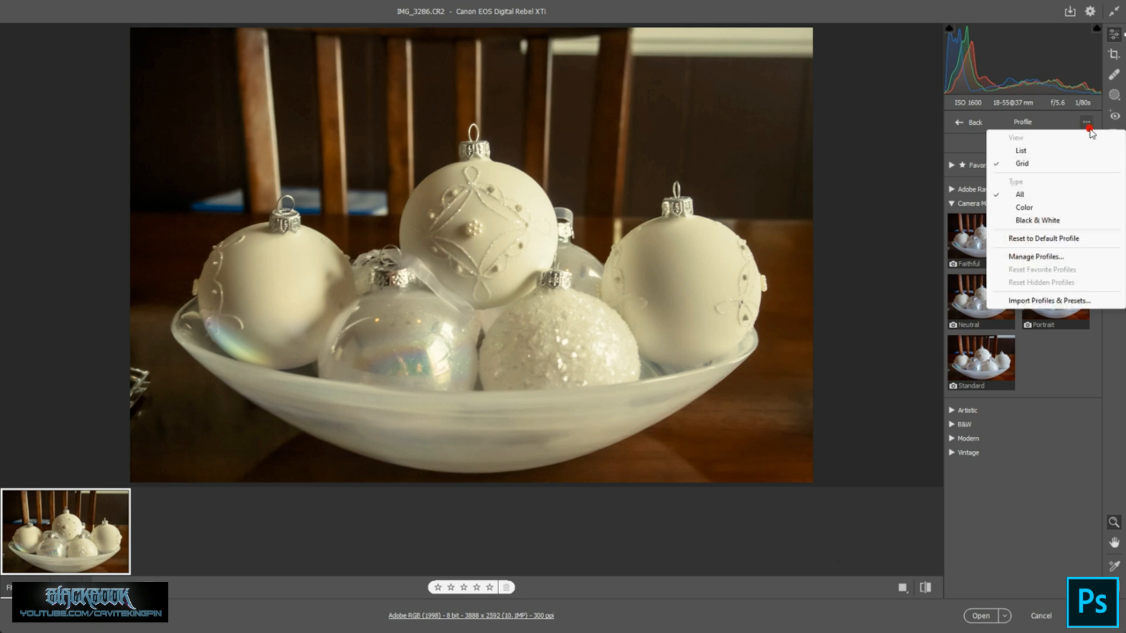
left_click(1049, 221)
left_click(1085, 123)
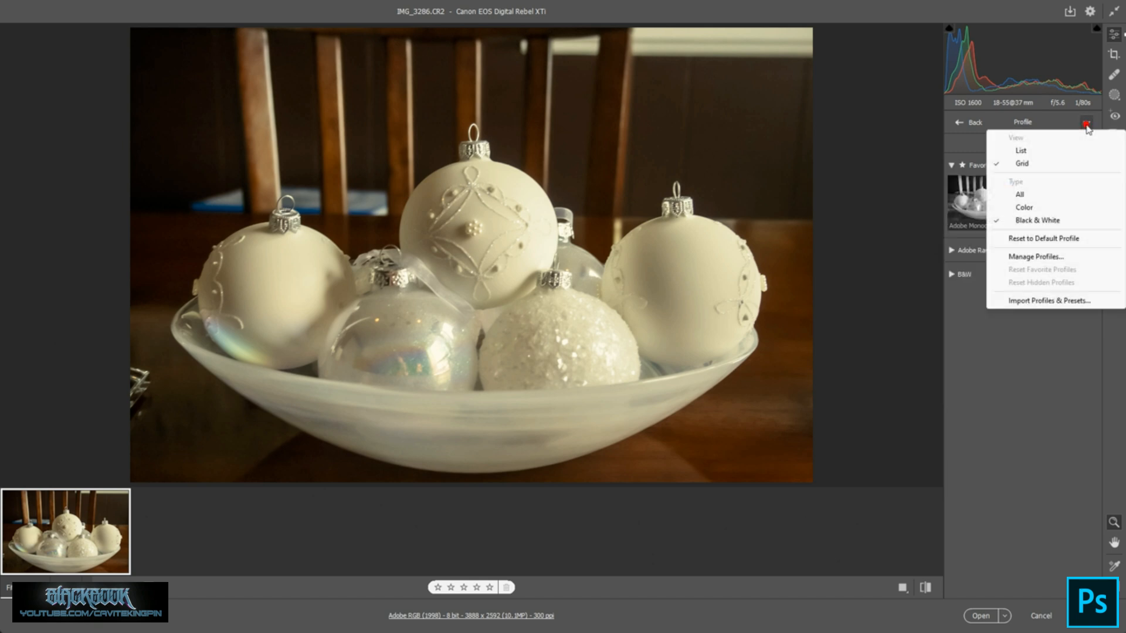
left_click(1055, 194)
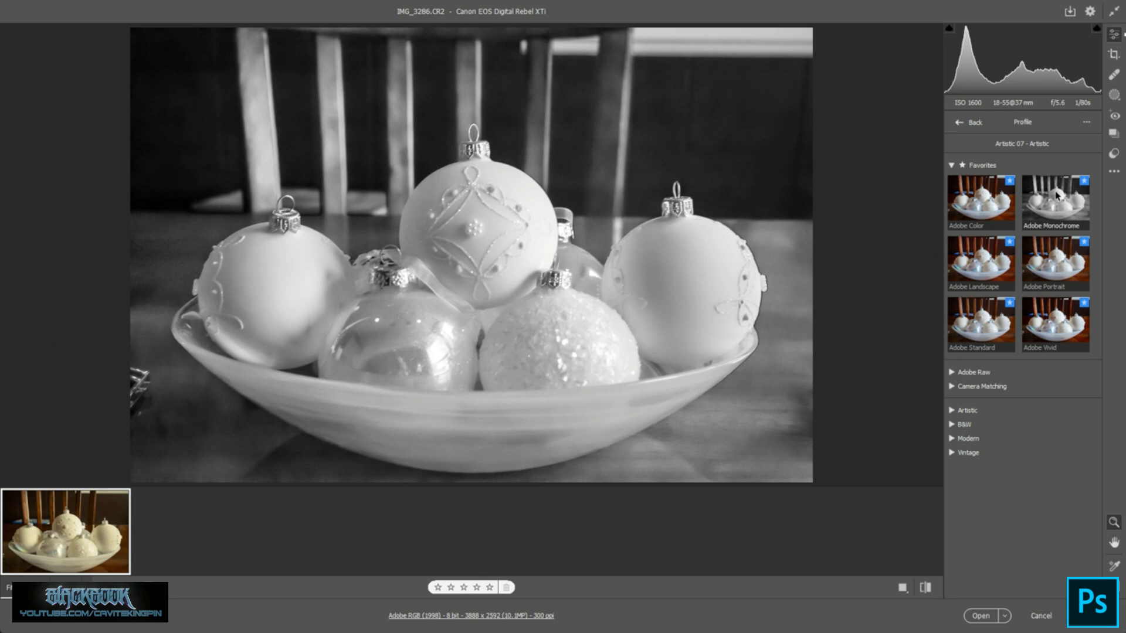
Switch the profile browser to List view and back to Grid view.
left_click(1085, 123)
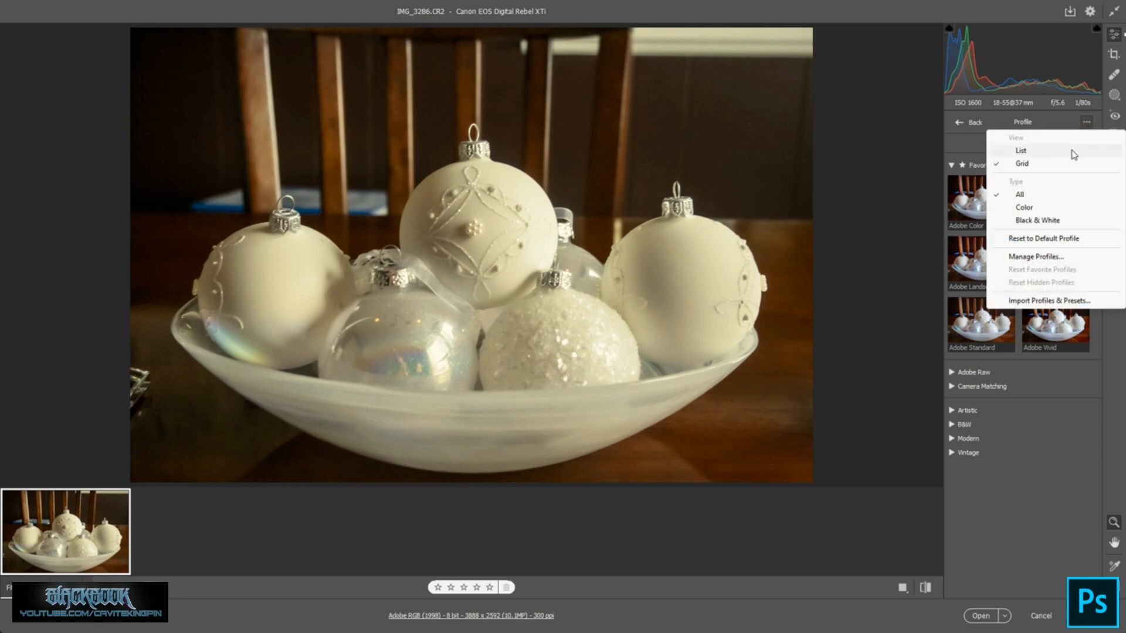
left_click(1072, 151)
left_click(1086, 122)
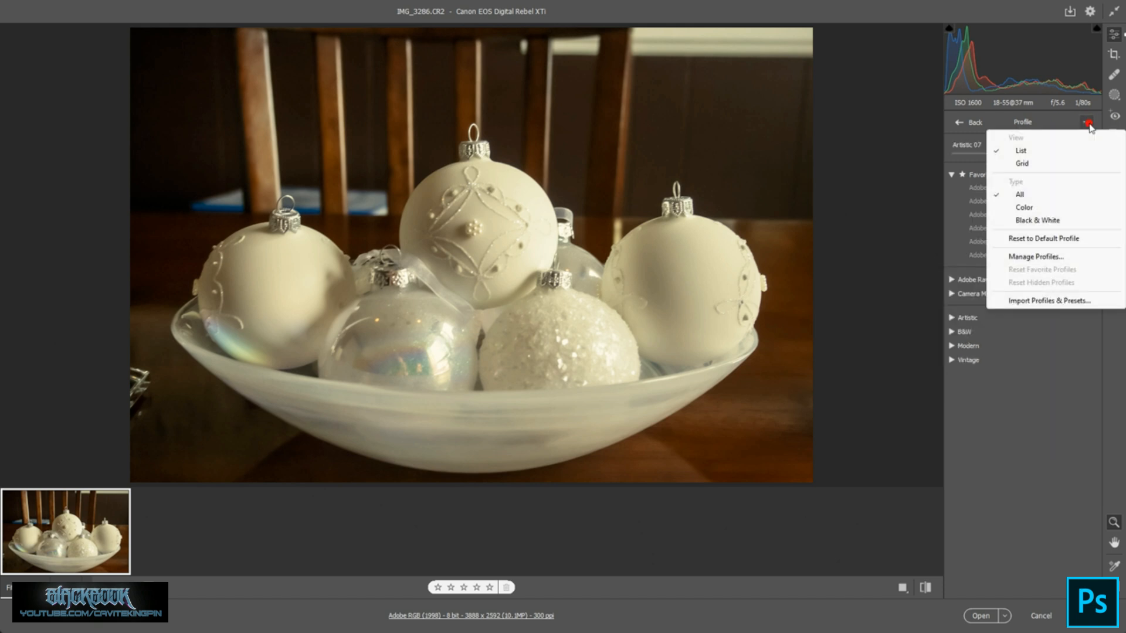
left_click(1064, 162)
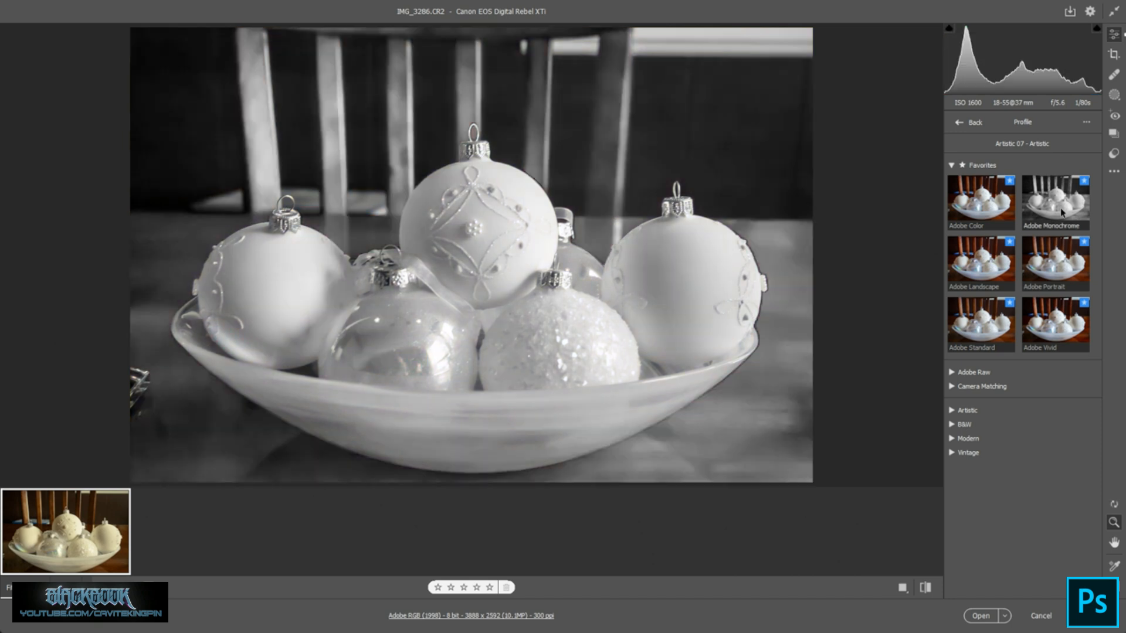
Apply the Adobe Portrait profile to the white ornaments photo and remove that profile from Favorites.
left_click(1055, 271)
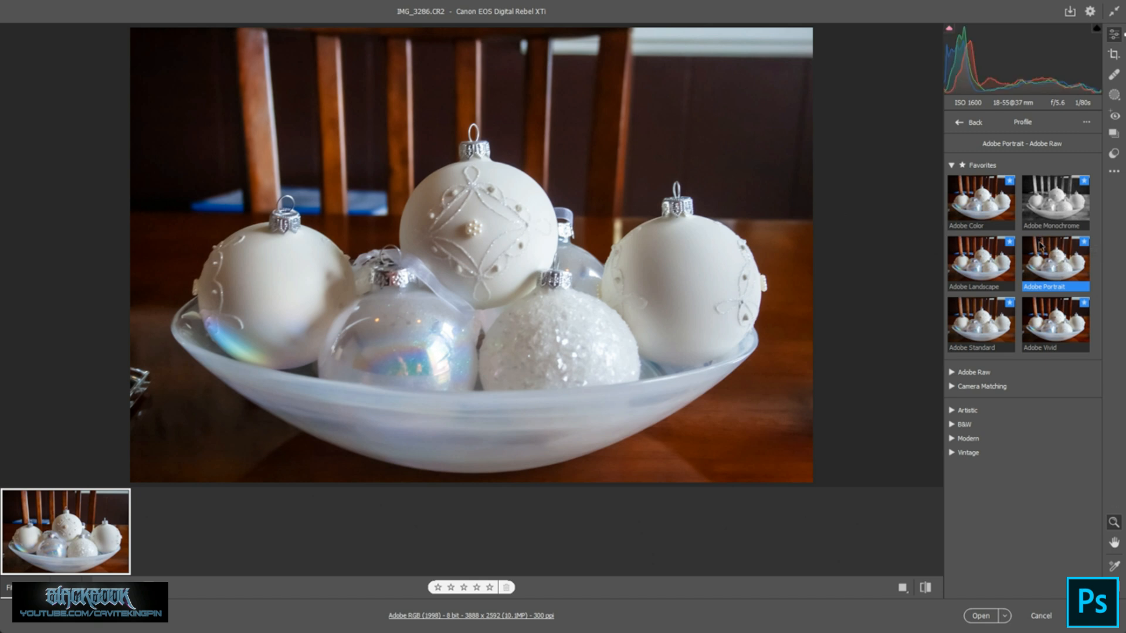
left_click(1085, 246)
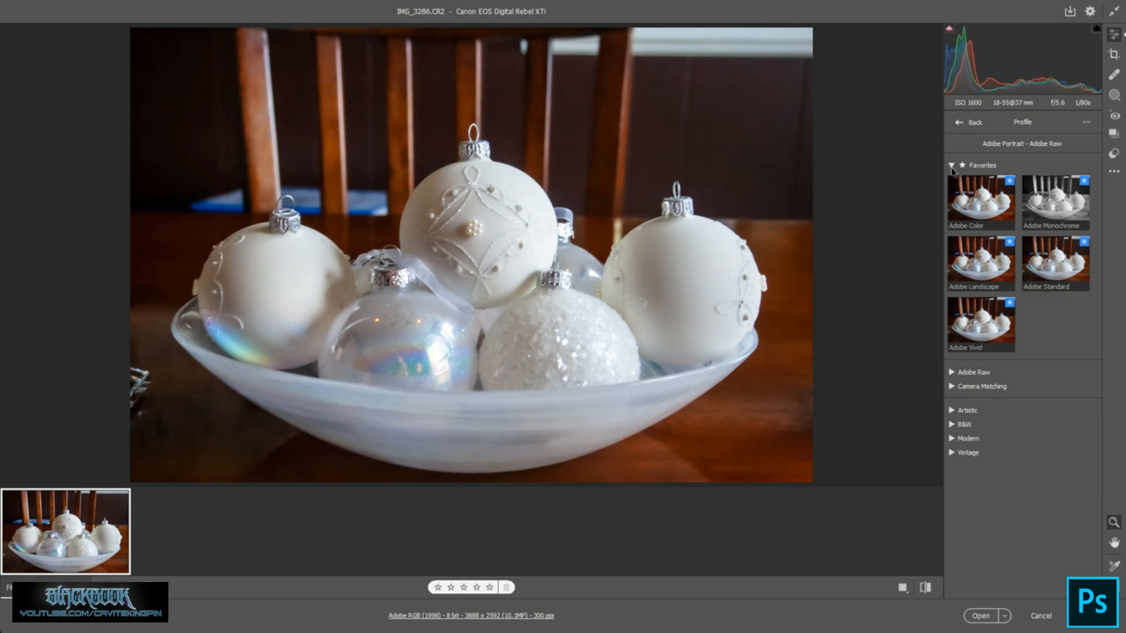
left_click(951, 166)
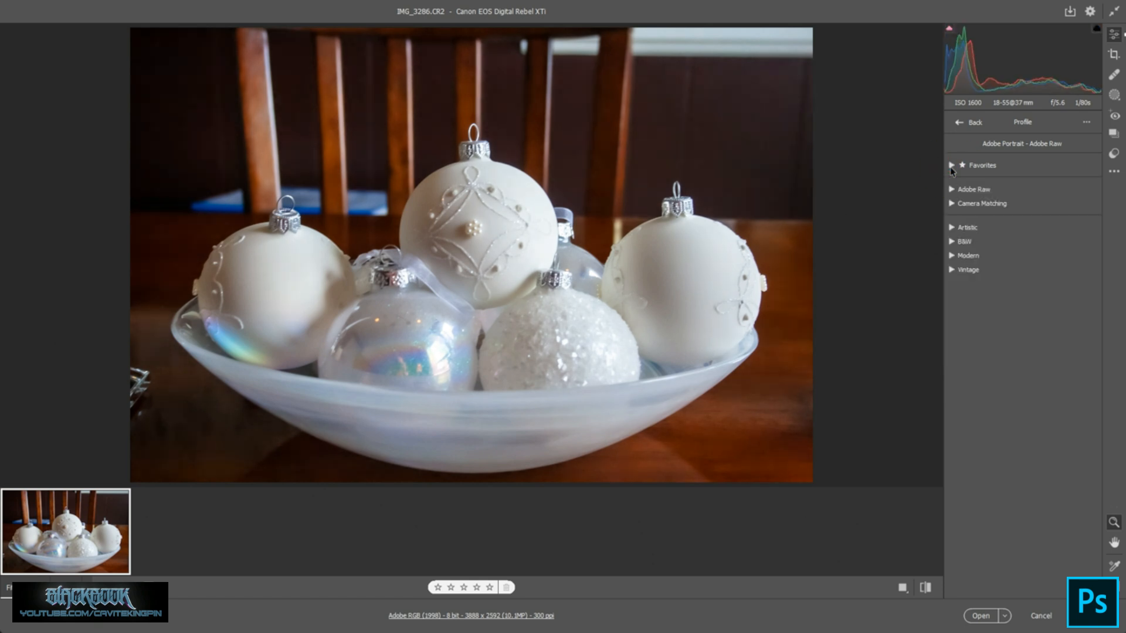
Add the Adobe Neutral profile from the Adobe Raw group to Favorites.
left_click(951, 167)
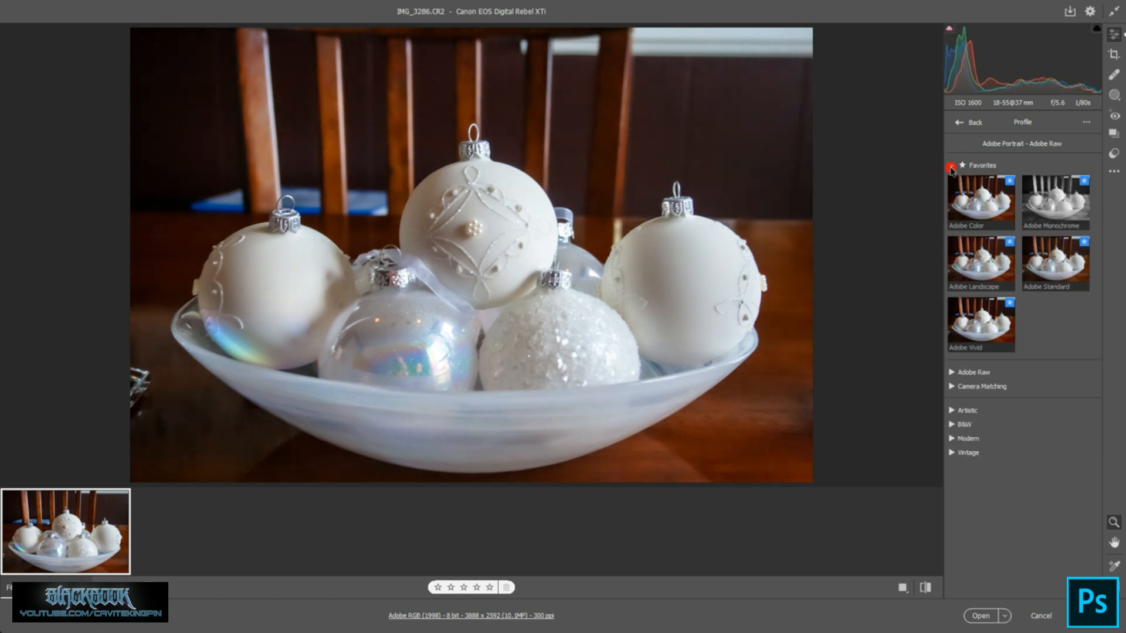
left_click(951, 372)
left_click(1083, 265)
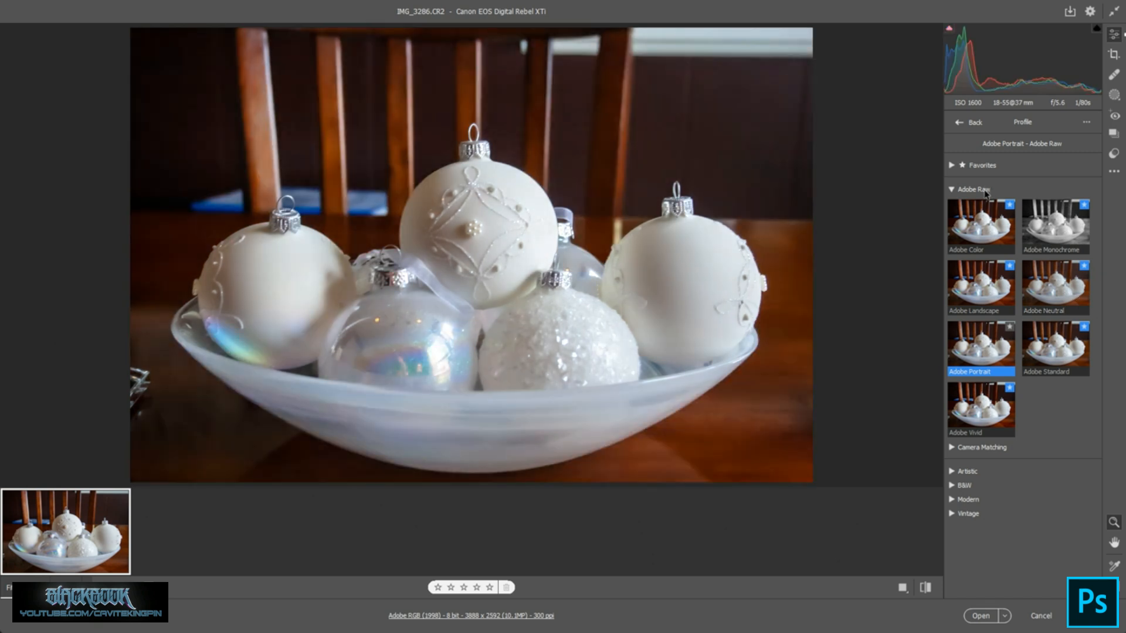
Hide the Adobe Raw profile group and restore it by resetting the hidden profiles.
right_click(984, 190)
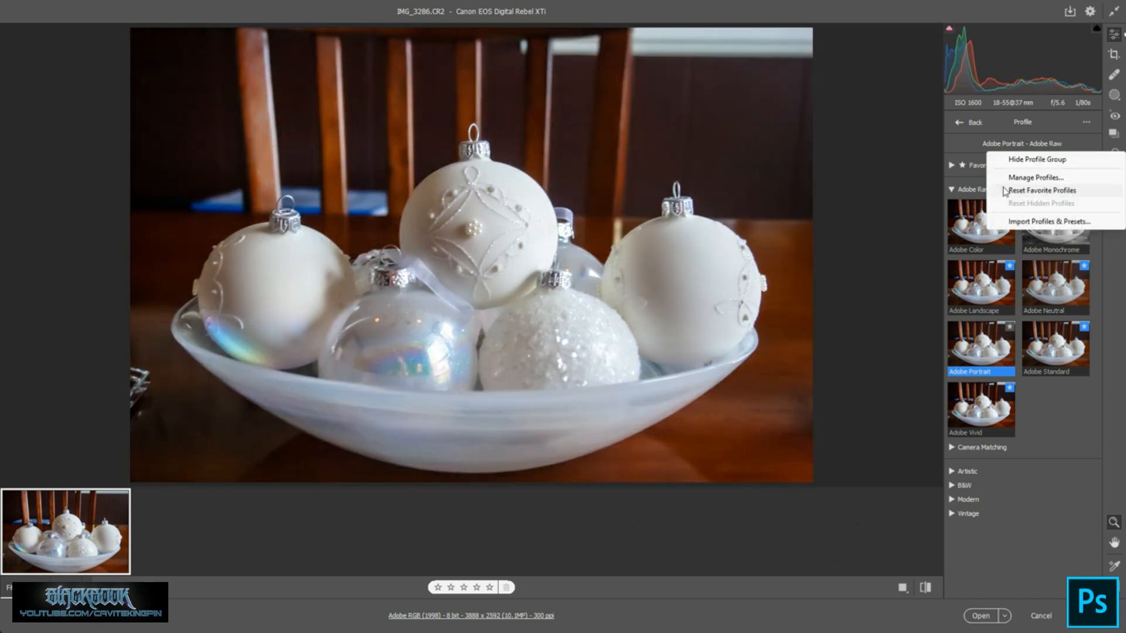
left_click(1036, 160)
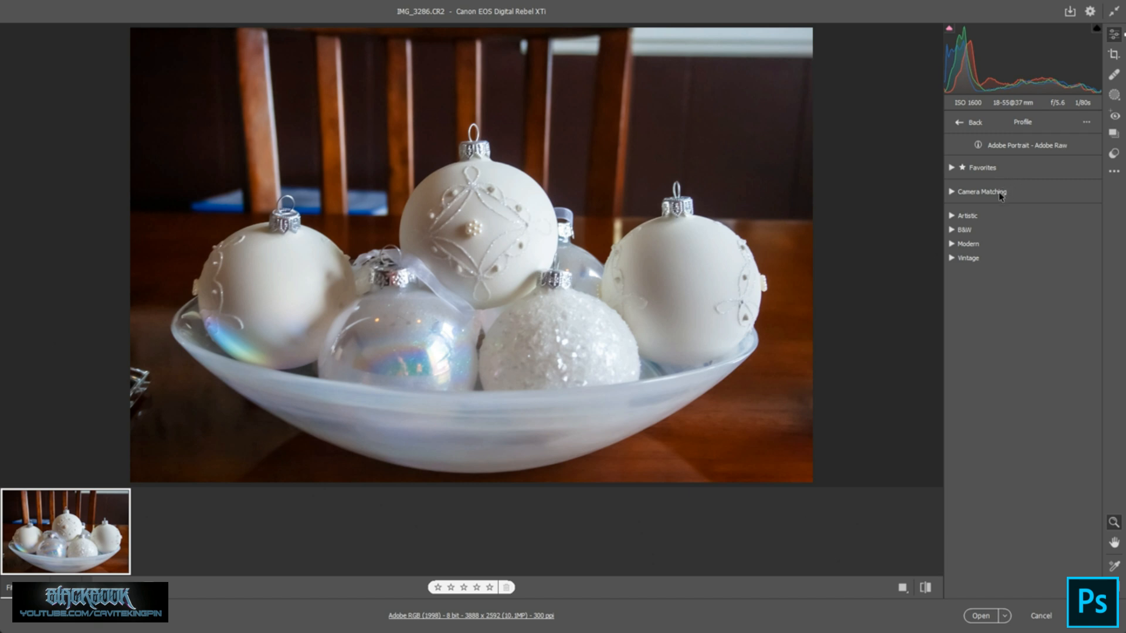
right_click(972, 217)
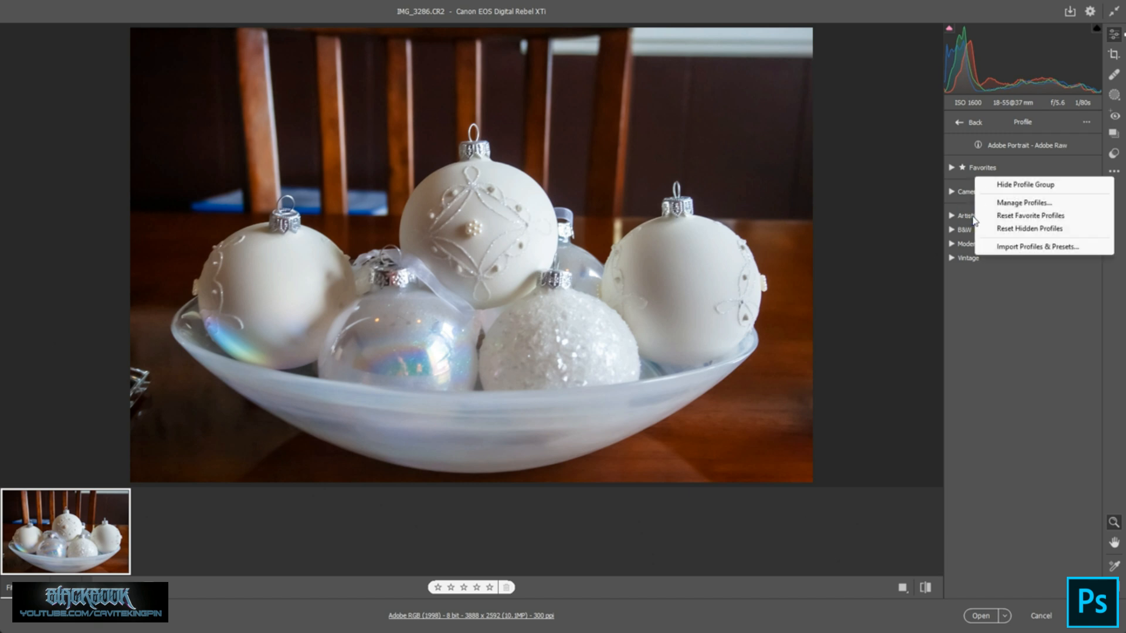
left_click(1001, 228)
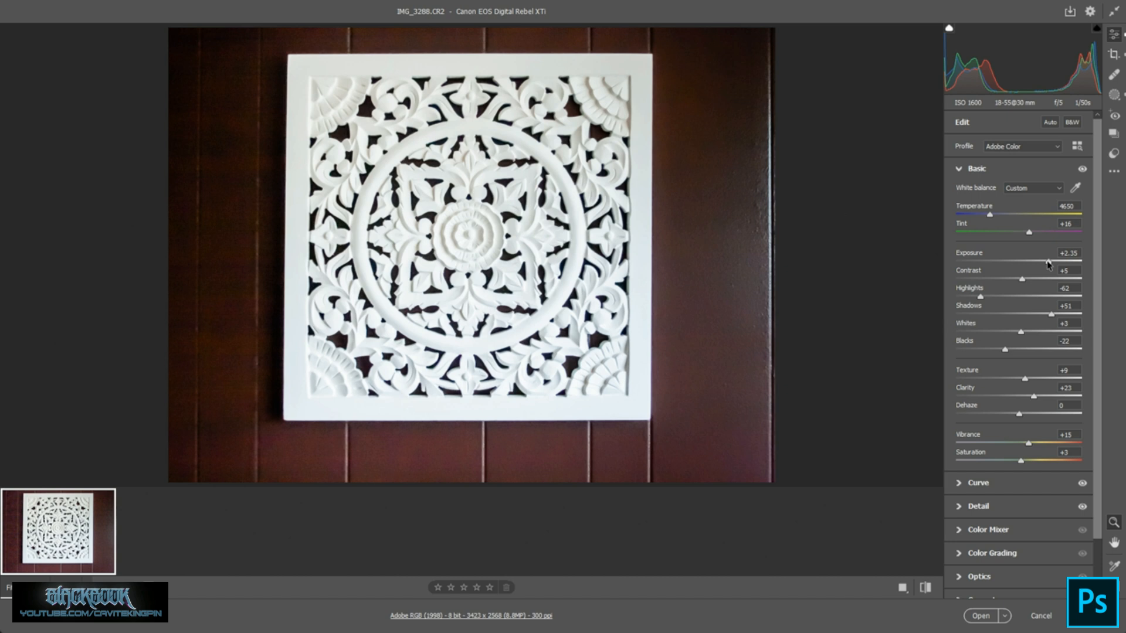
Reset the carved panel photo's Exposure and the whole Basic group to their defaults, and undo the resets.
key("alt")
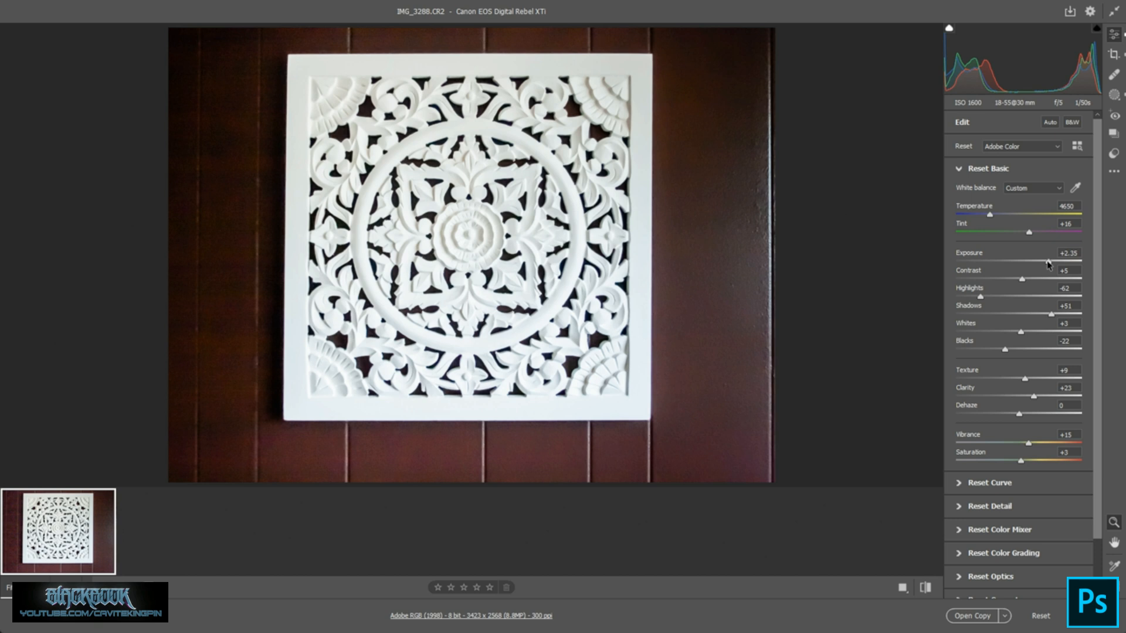
left_click(973, 255, "alt")
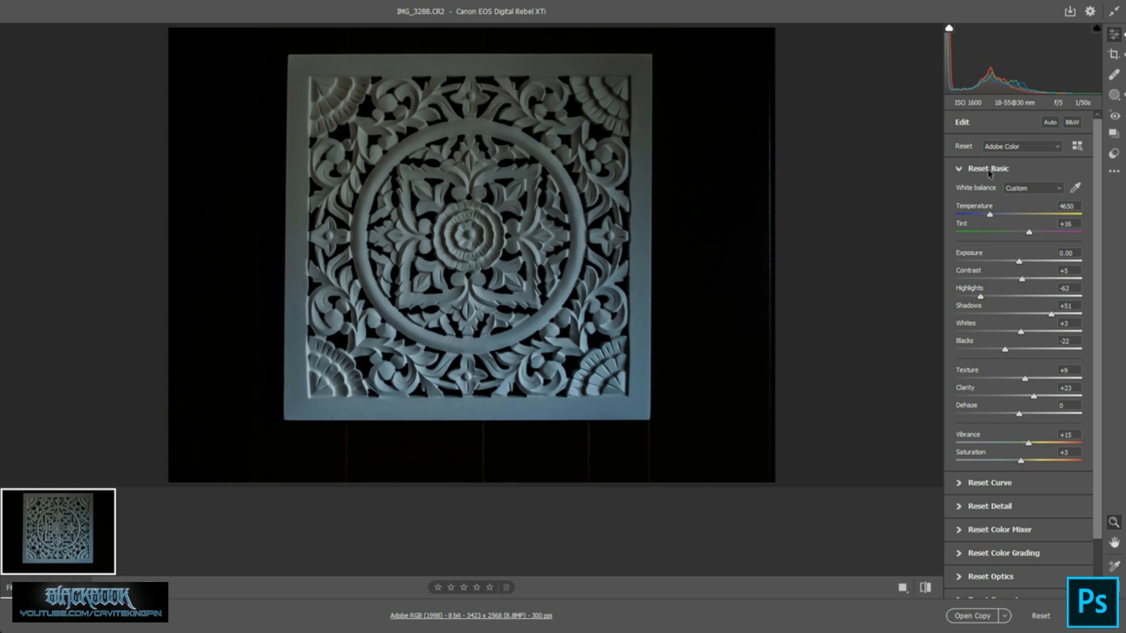
left_click(989, 171, "alt")
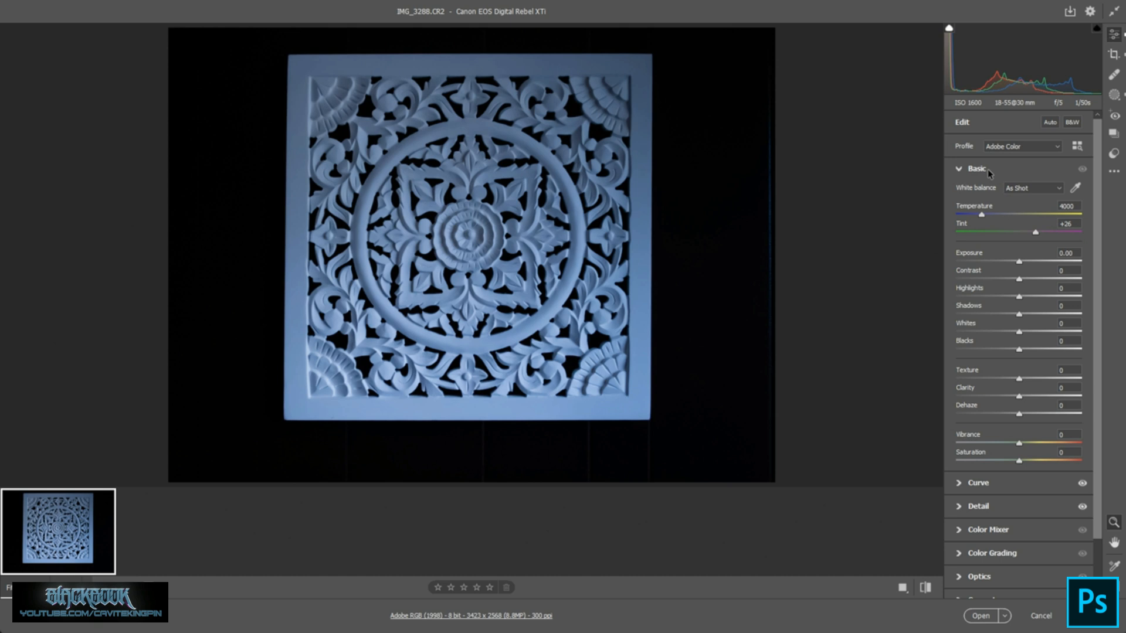
key("alt")
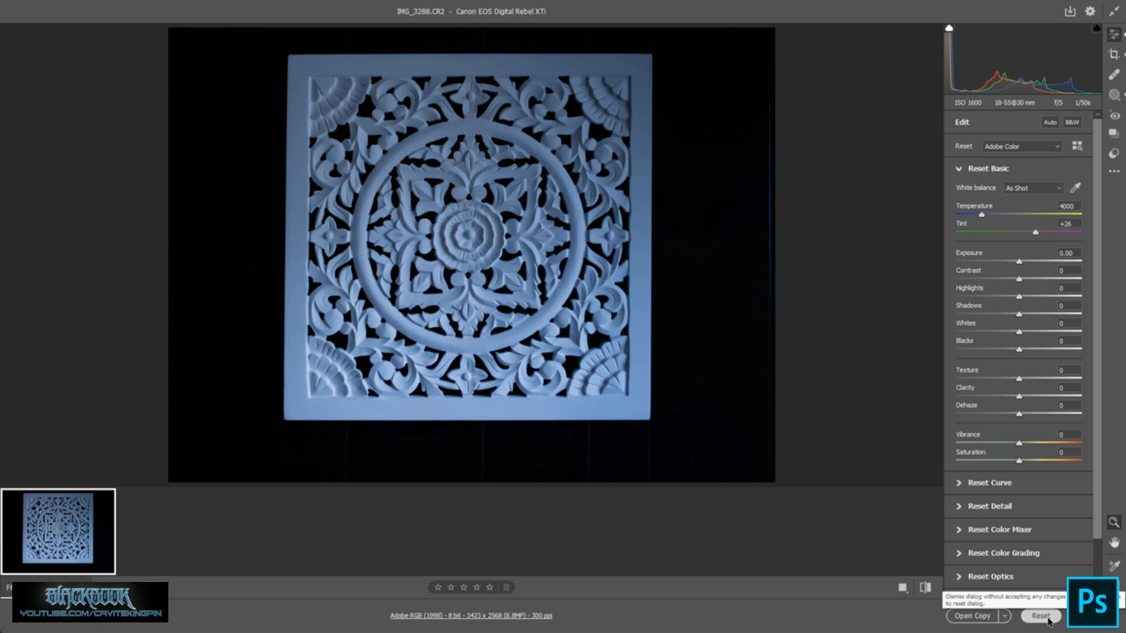
key("ctrl+z")
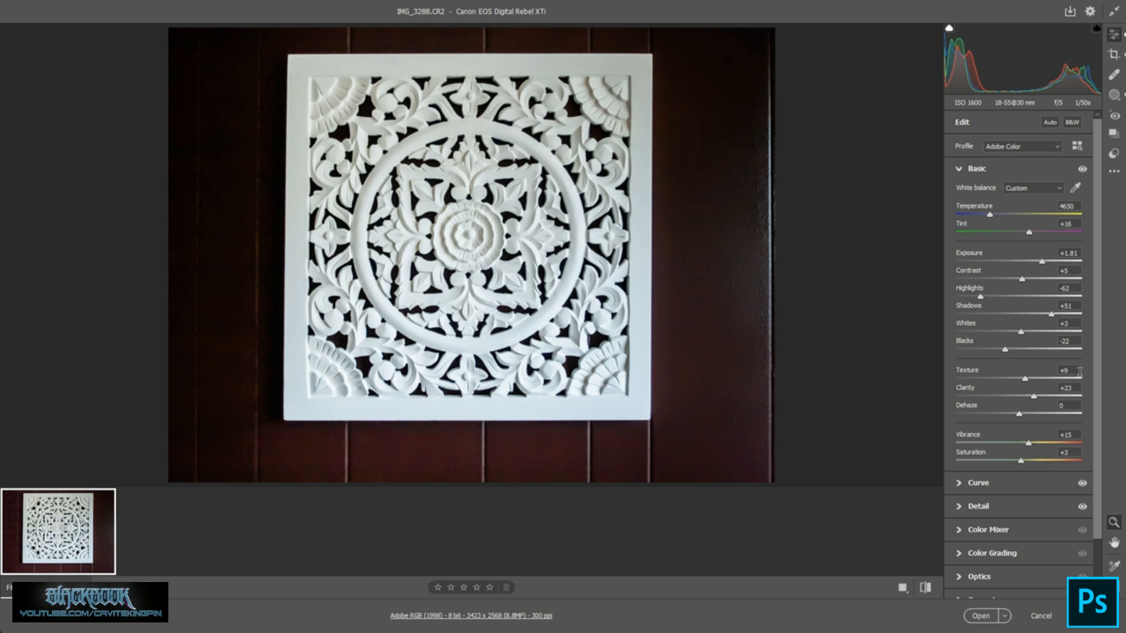
Reset the carved panel photo to its default settings and back to its opened settings, doing this twice.
left_click(1114, 176)
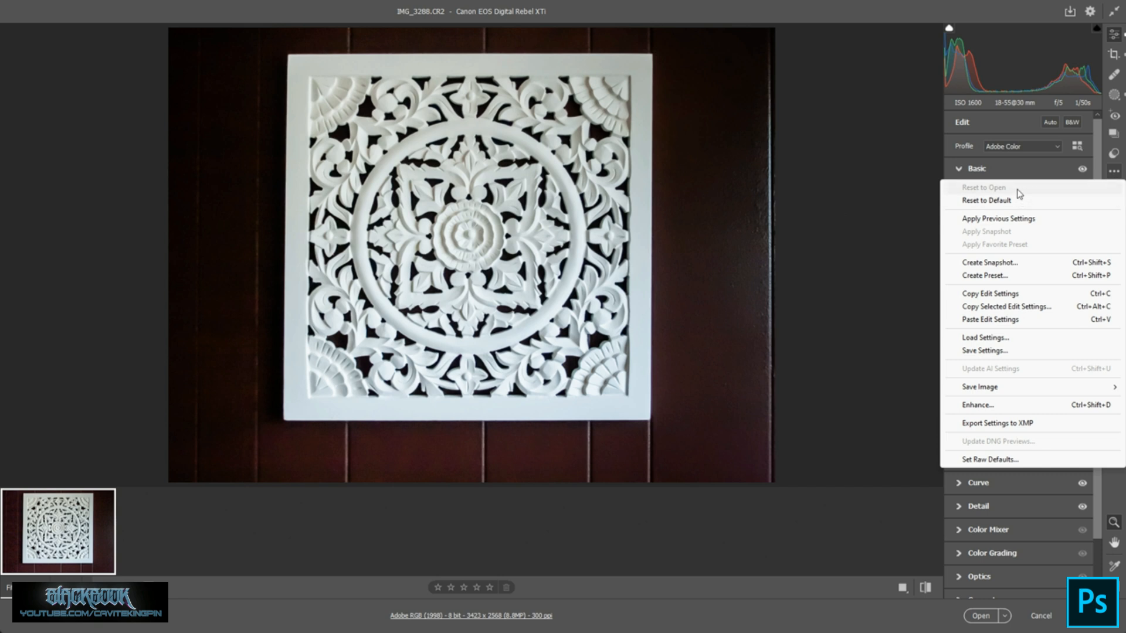
left_click(1015, 201)
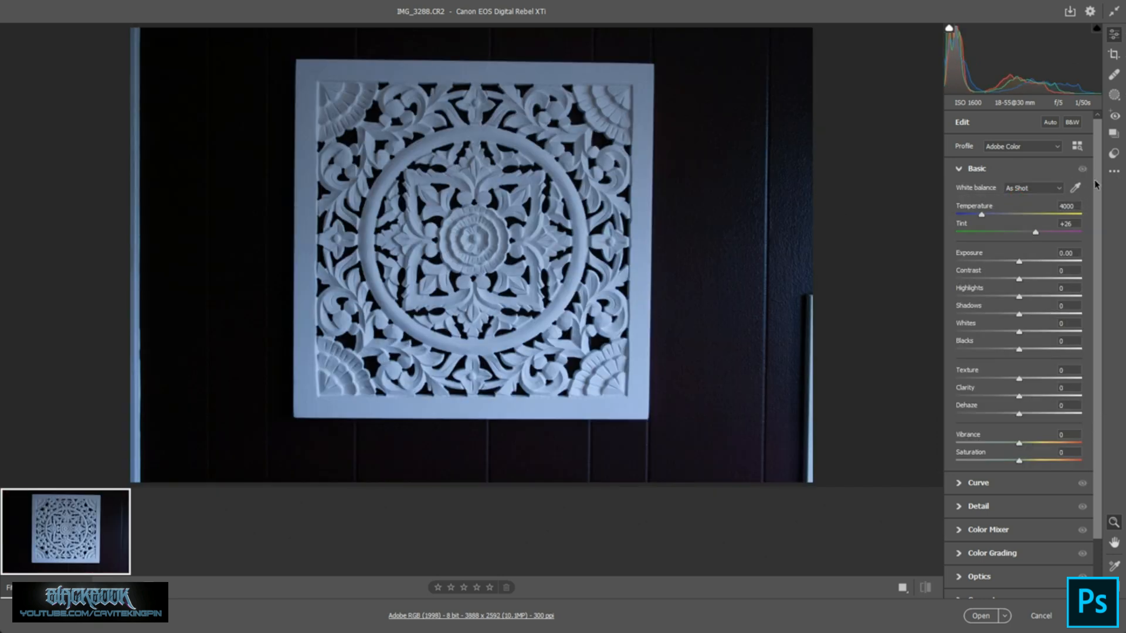
left_click(1113, 171)
left_click(977, 189)
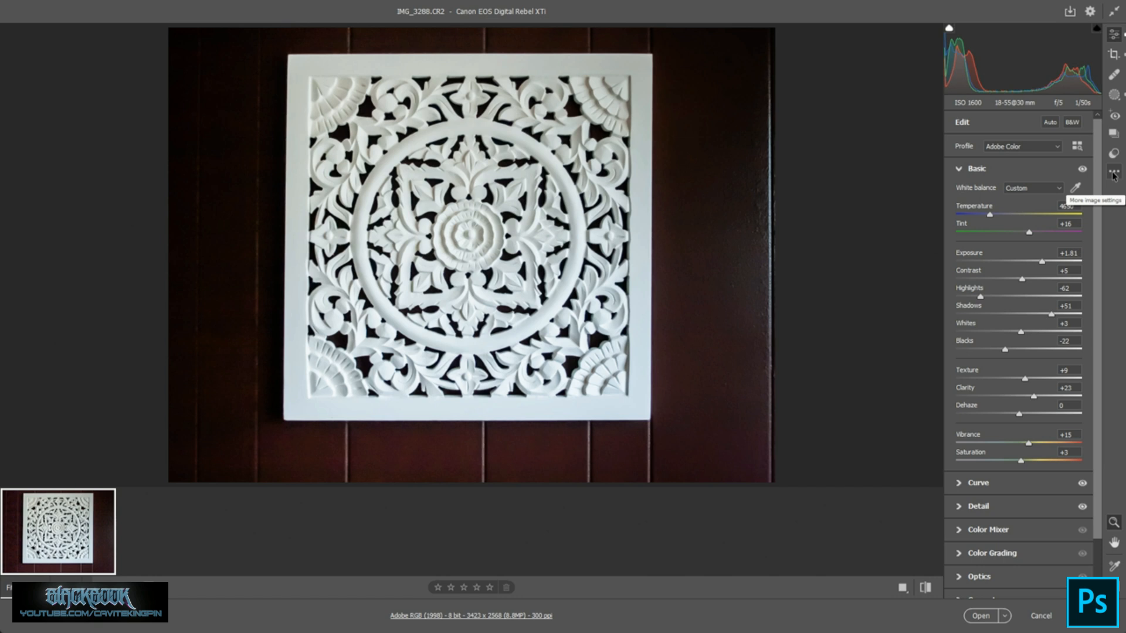
left_click(1113, 174)
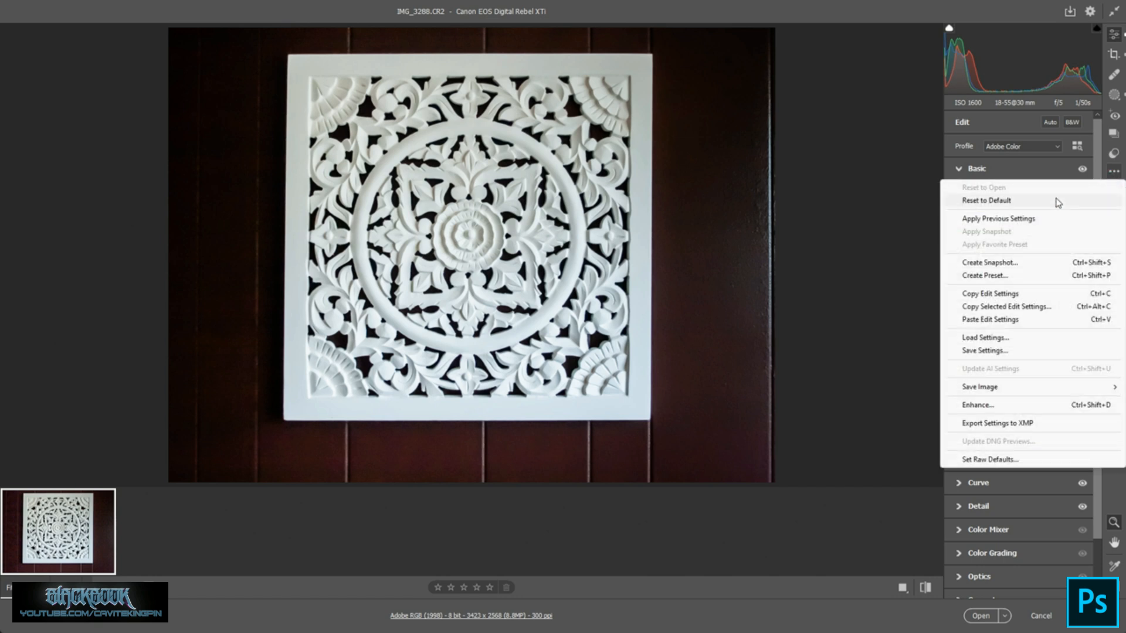
left_click(1058, 202)
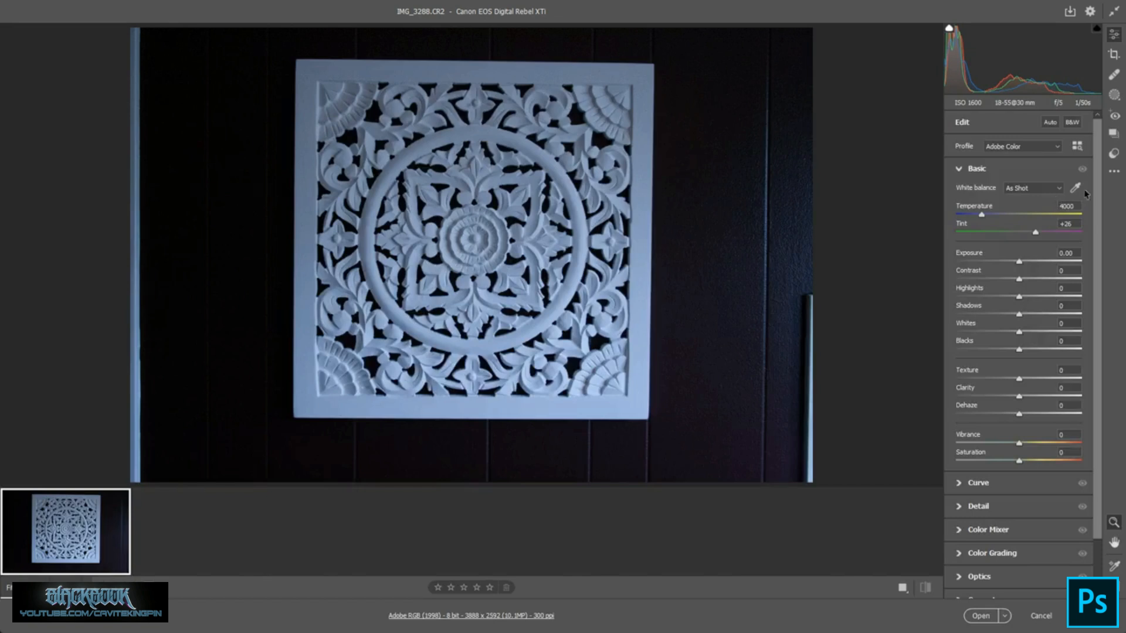
left_click(1110, 175)
left_click(1080, 185)
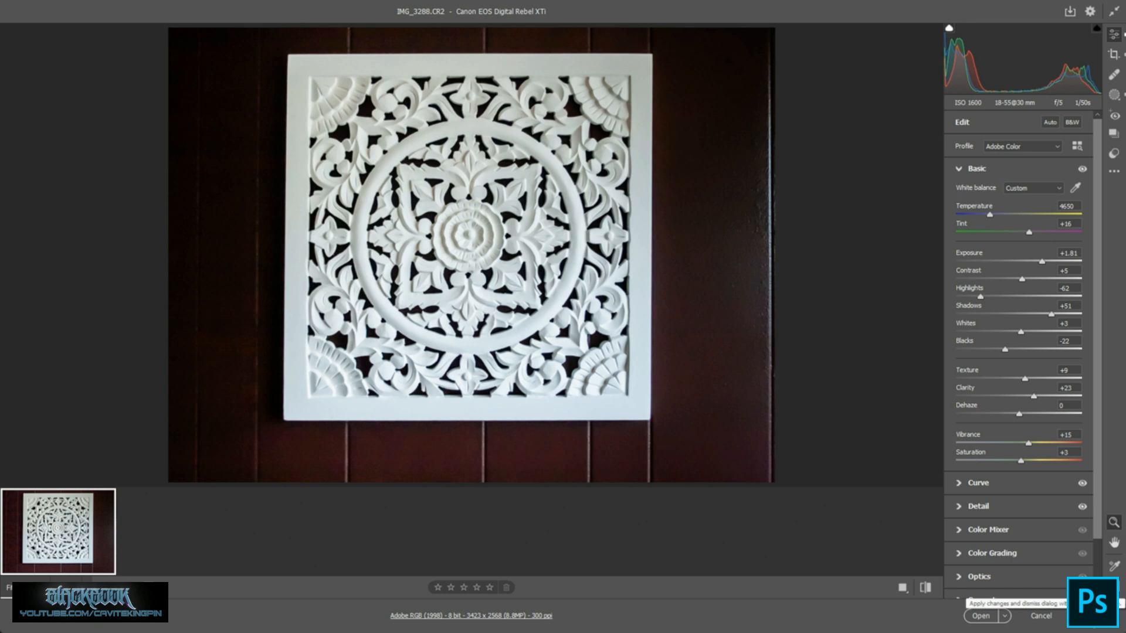
Open the carved panel photo with its current settings, and open IMG_3285.CR2 from the Camera Raw folder.
left_click(978, 615)
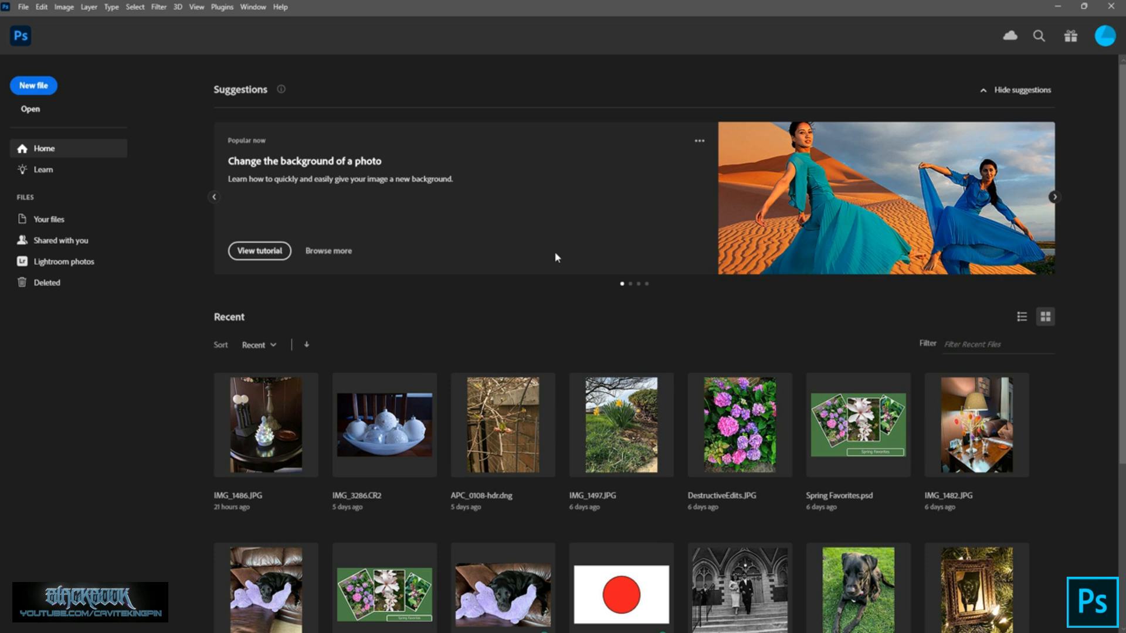
left_click(30, 109)
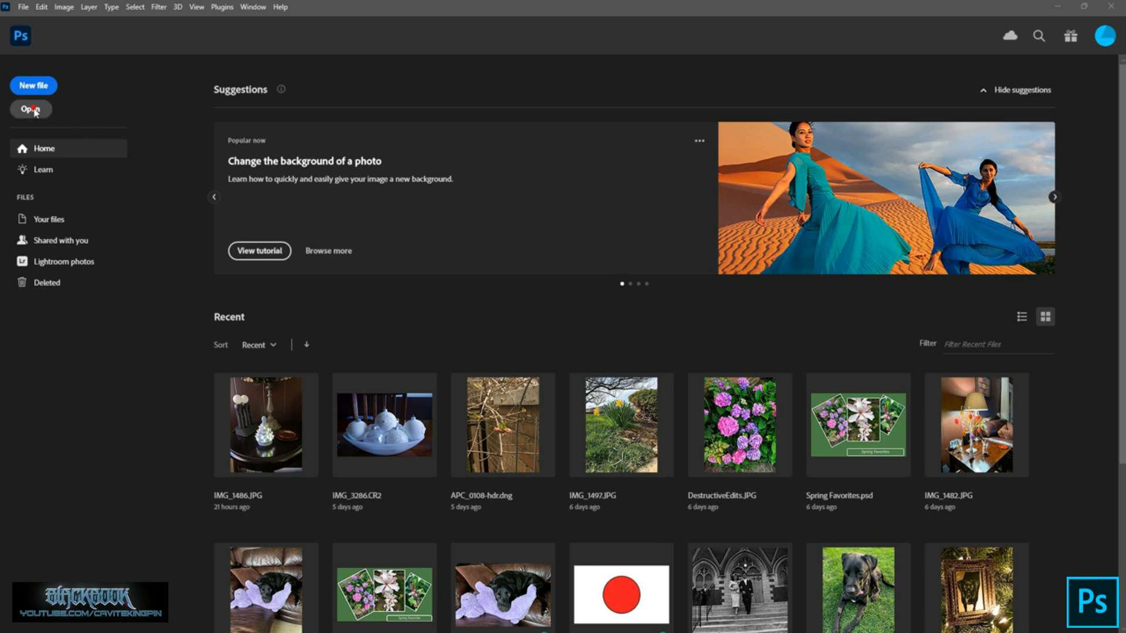
left_click(278, 122)
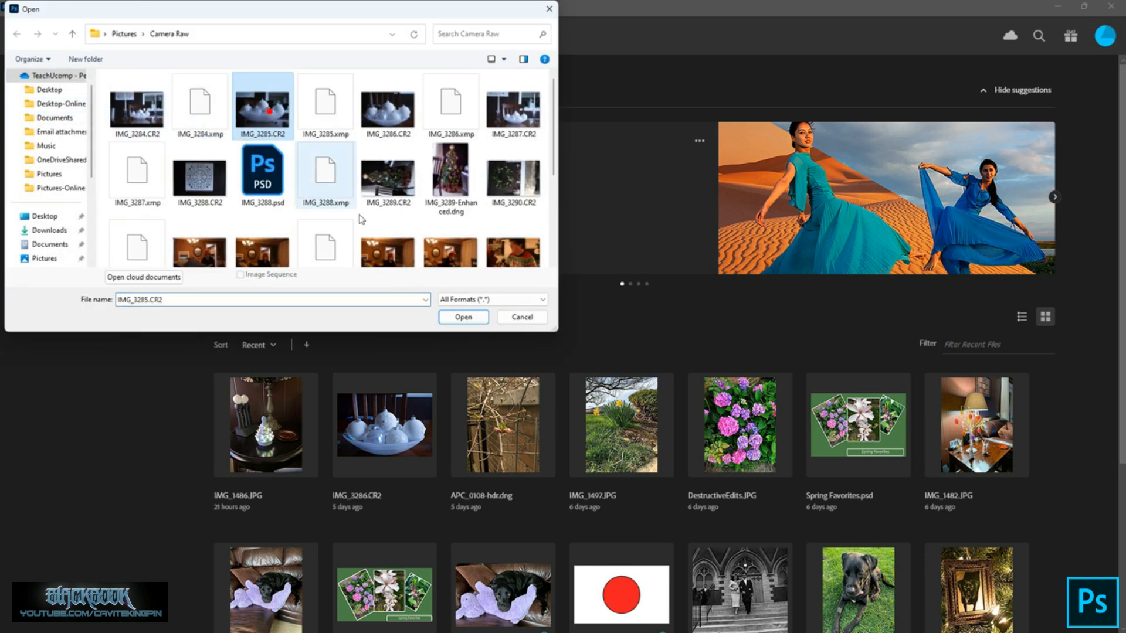
left_click(459, 317)
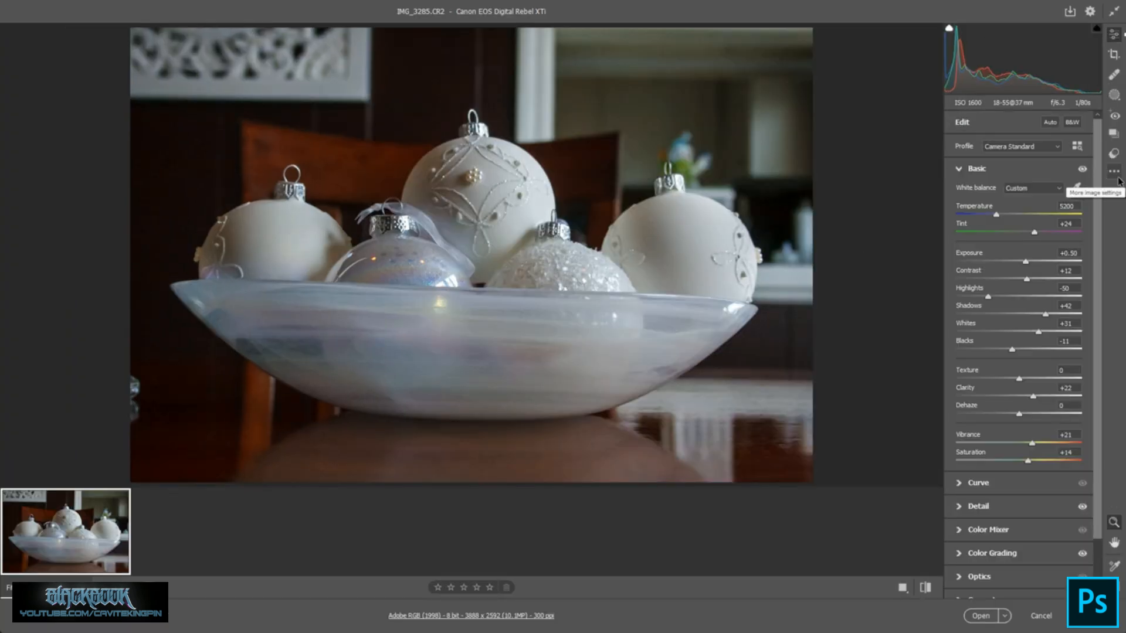
Apply the previous image's settings to the white ornaments photo IMG_3285.CR2.
left_click(1113, 173)
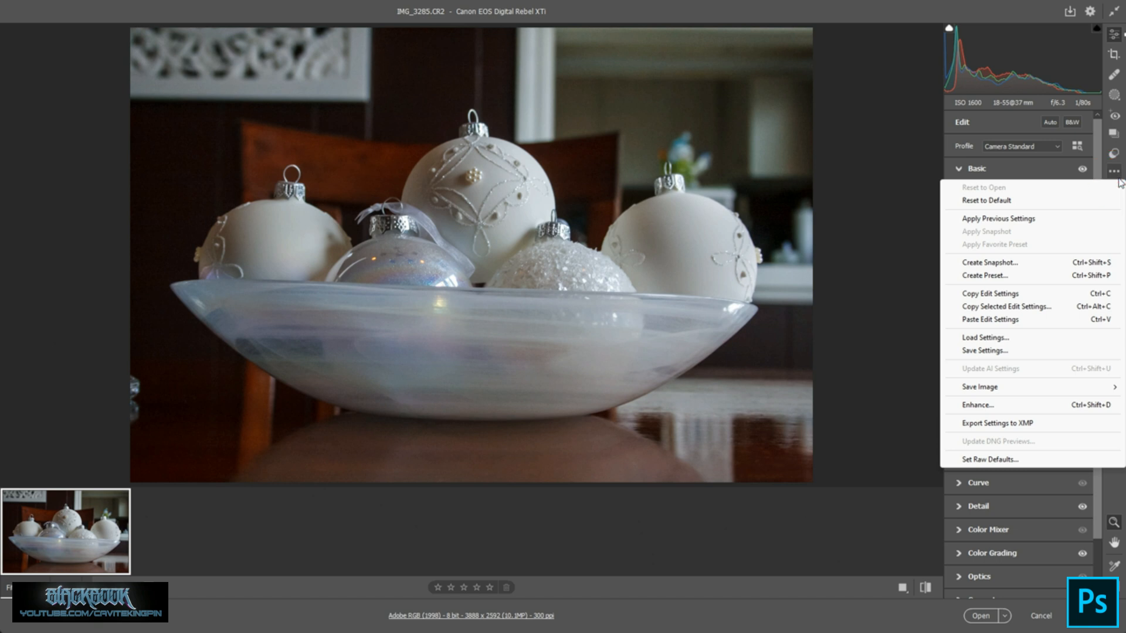
left_click(1075, 224)
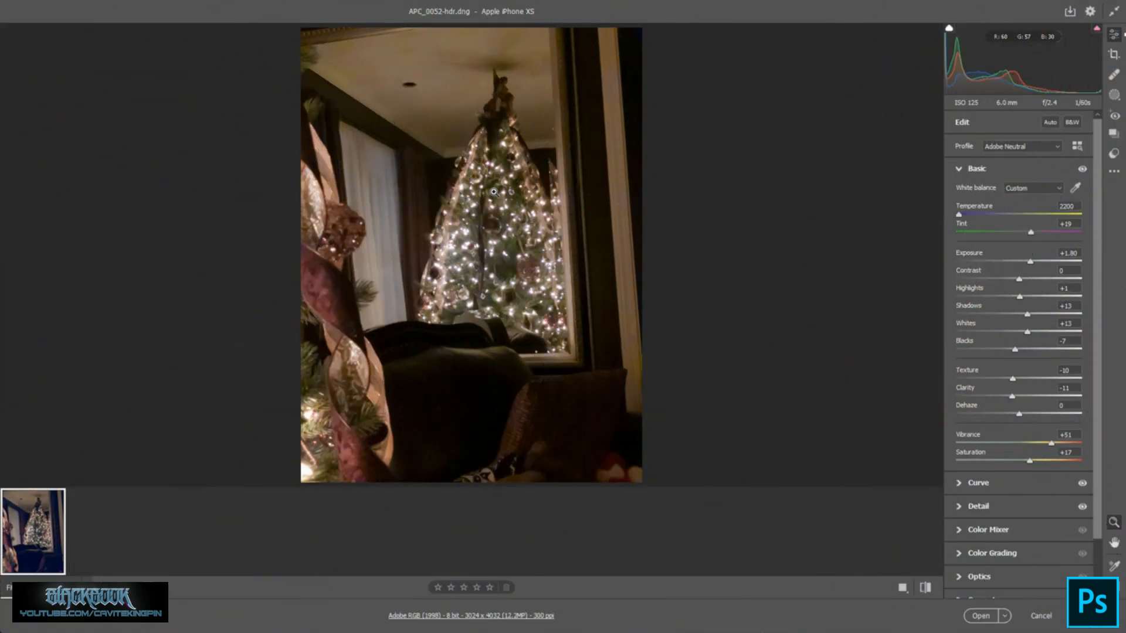
Start cropping the Christmas tree photo and toggle the aspect ratio constraint off and on, leaving the ratio locked.
left_click(1113, 55)
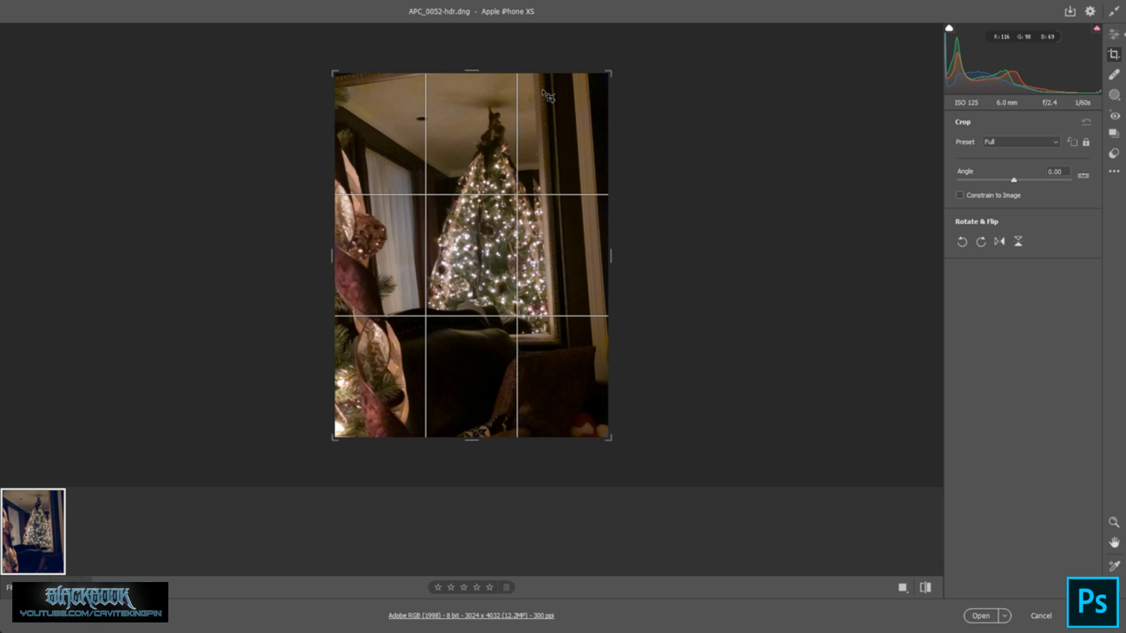
left_click(1085, 144)
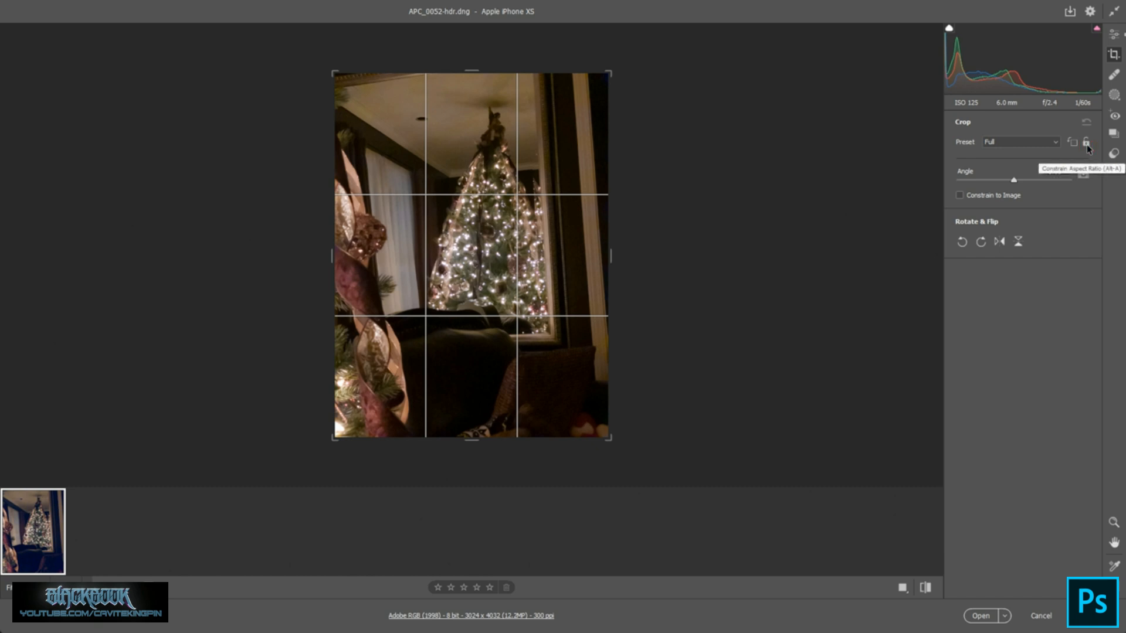
left_click(1086, 144)
left_click(1086, 143)
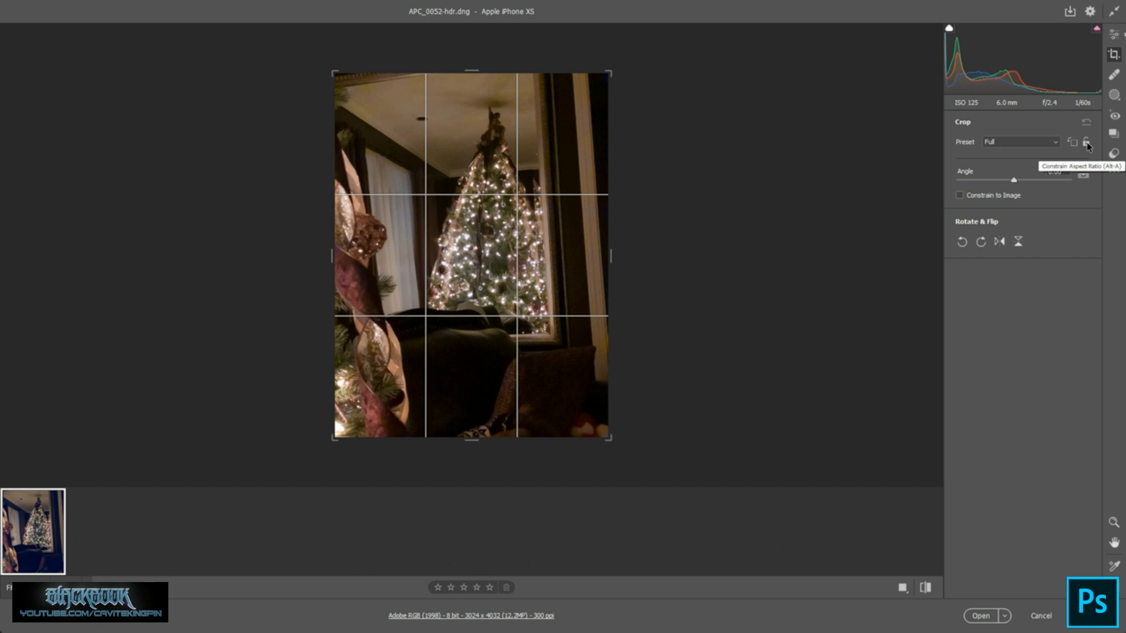
left_click(1087, 143)
Examine the available crop presets and the Custom Ratio settings without applying a different ratio.
left_click(1047, 144)
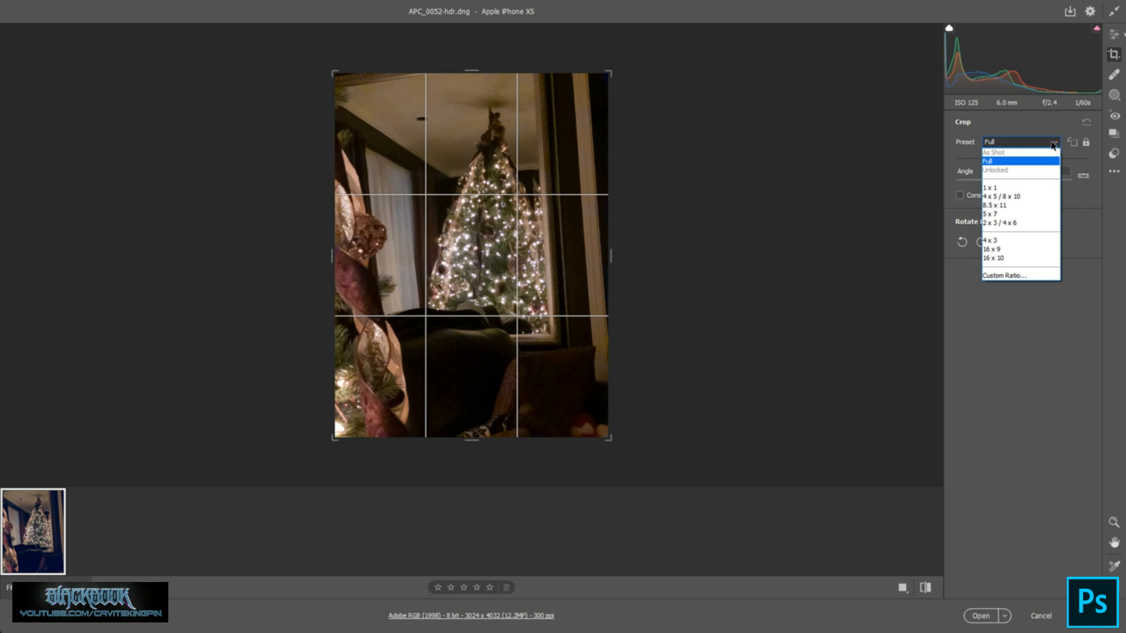
left_click(1030, 277)
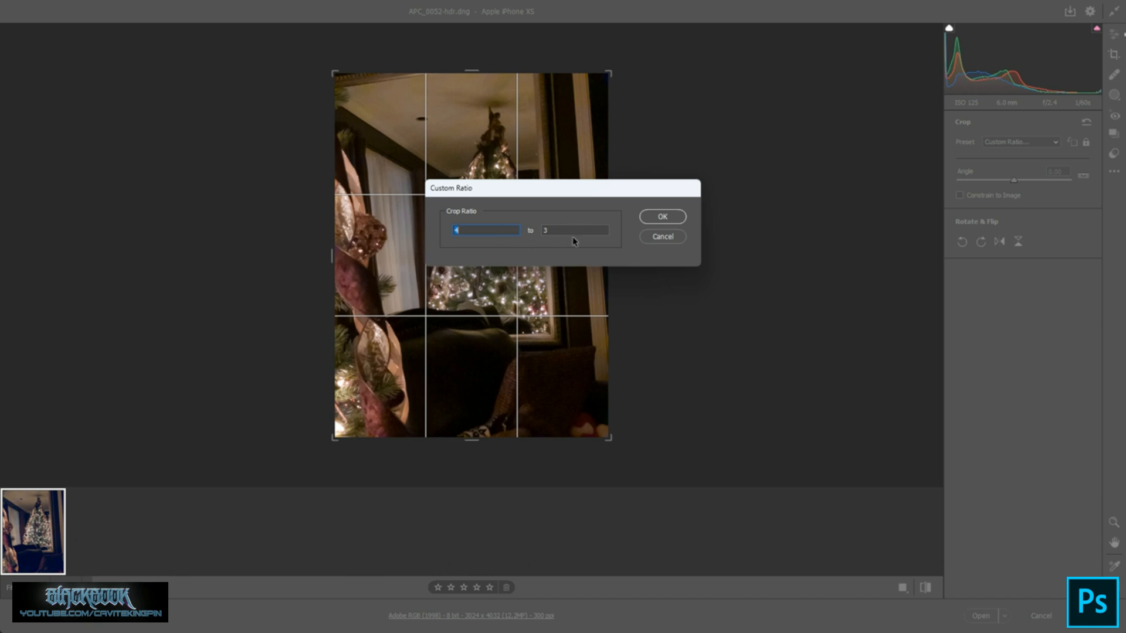
left_click(657, 237)
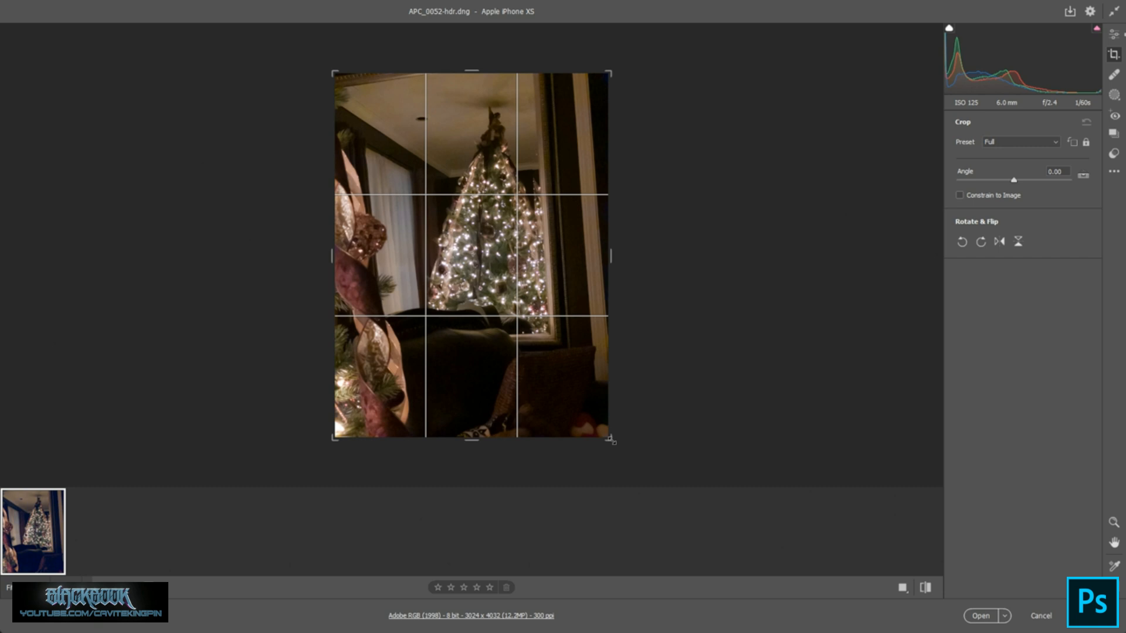
Crop the tree photo to about 2621 x 3495 px, swap the crop's orientation and back, and shift the image left within the frame.
left_click_drag(610, 440, 594, 419)
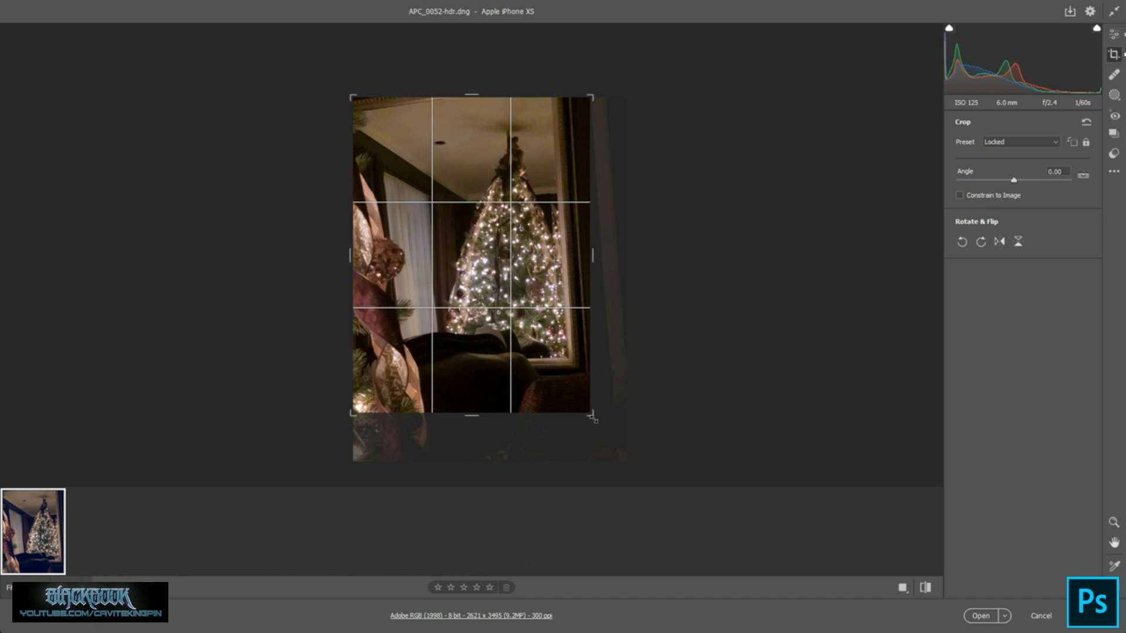
left_click(1072, 143)
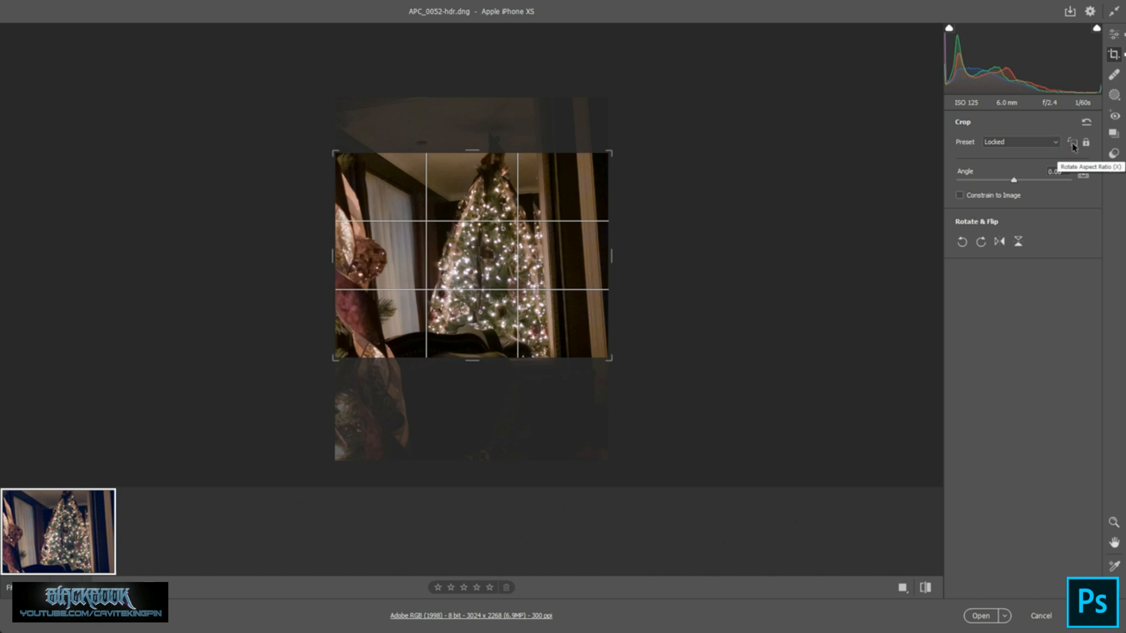
left_click(1072, 142)
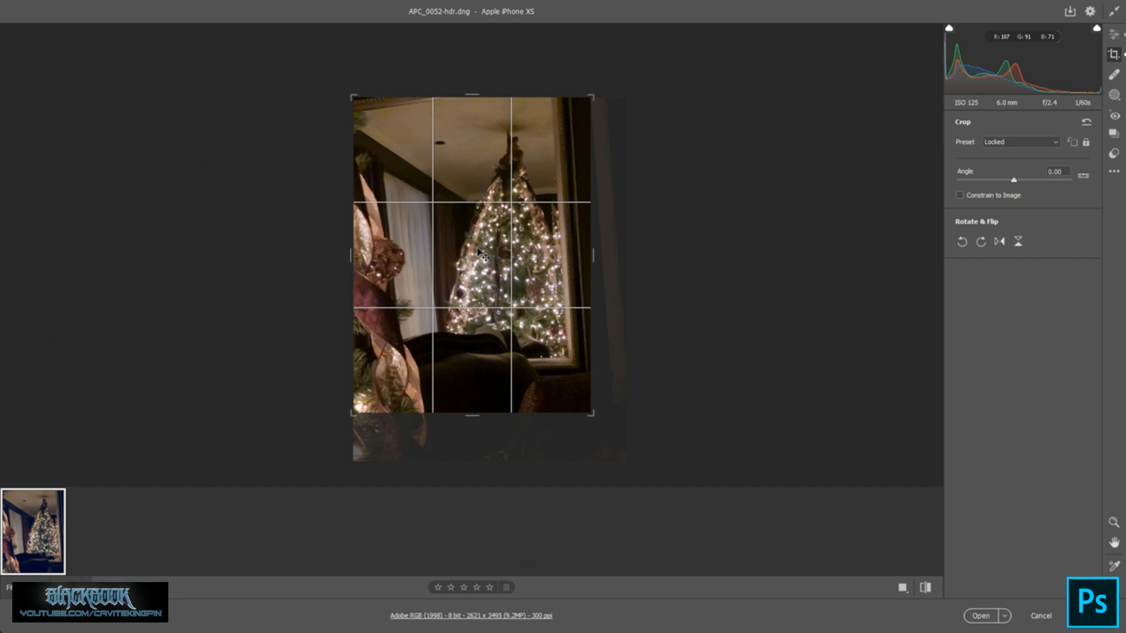
left_click_drag(479, 253, 462, 252)
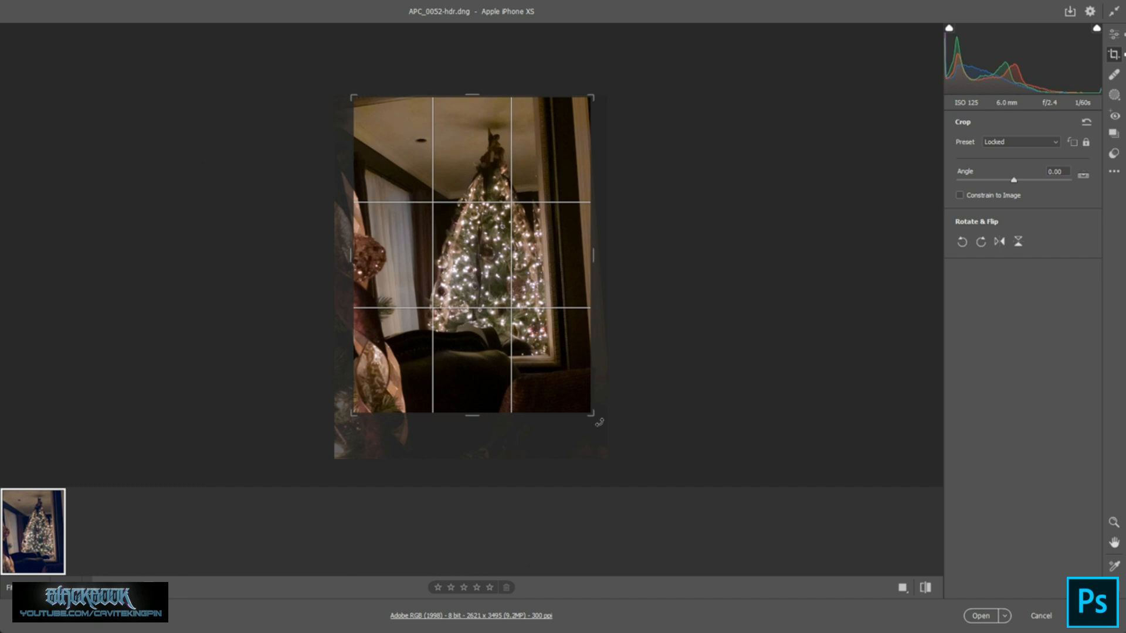
Rotate the photo about 4.28 degrees within the crop frame and reset the crop angle to 0.
left_click_drag(599, 422, 584, 431)
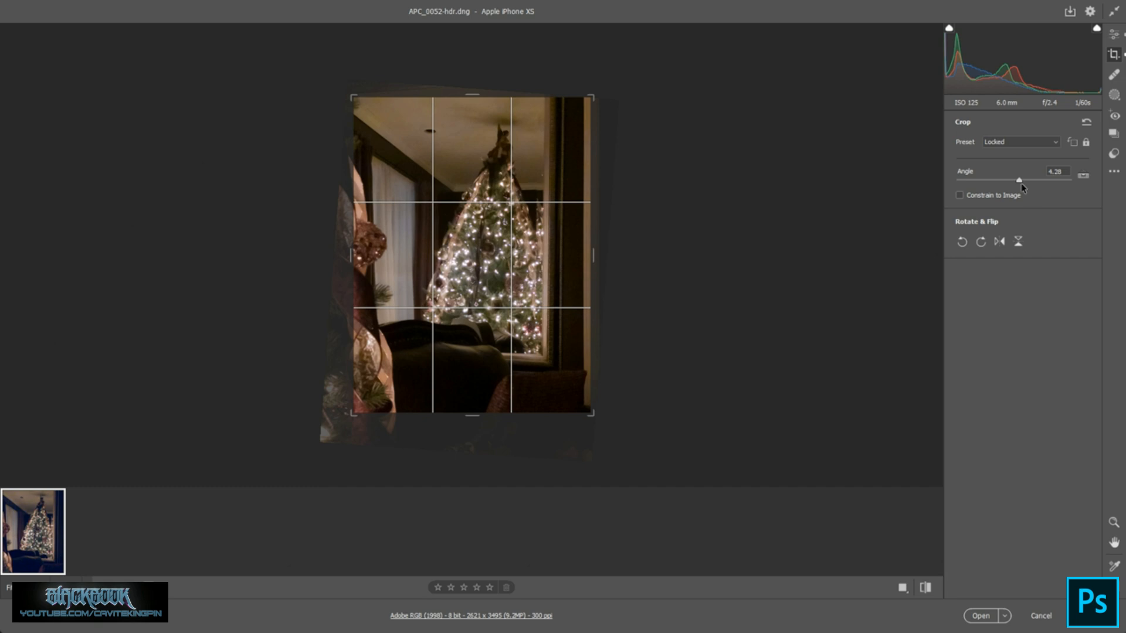
left_click(1060, 171)
left_click(1062, 172)
double_click(1022, 178)
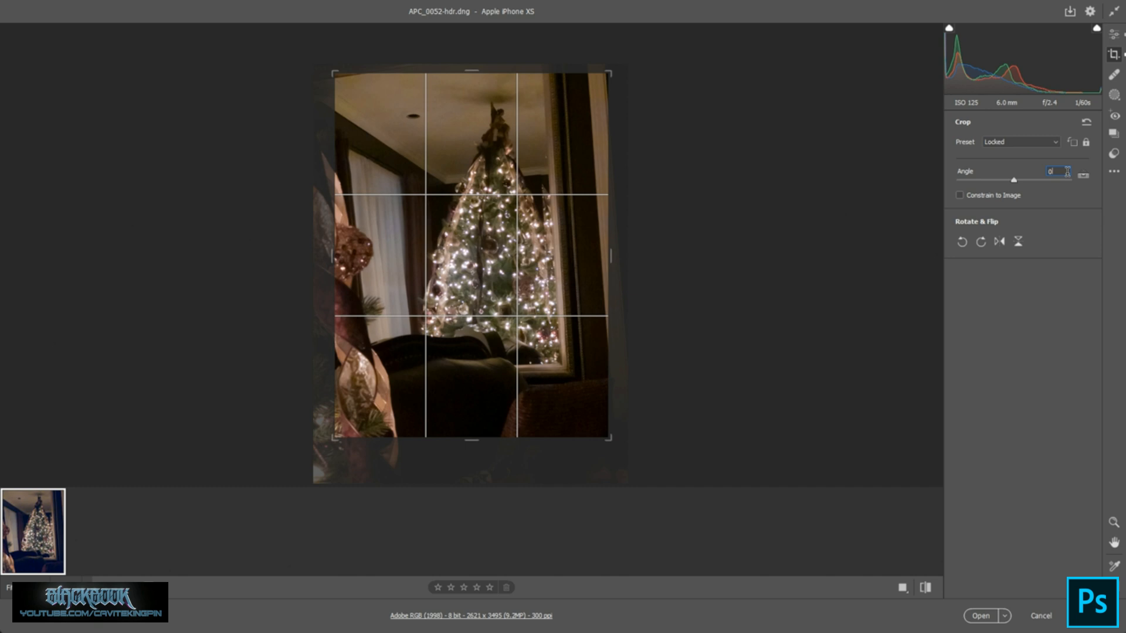
Toggle Constrain to Image on and off, and straighten the photo along the mirror frame to about 3.47 degrees.
left_click(976, 195)
left_click(976, 196)
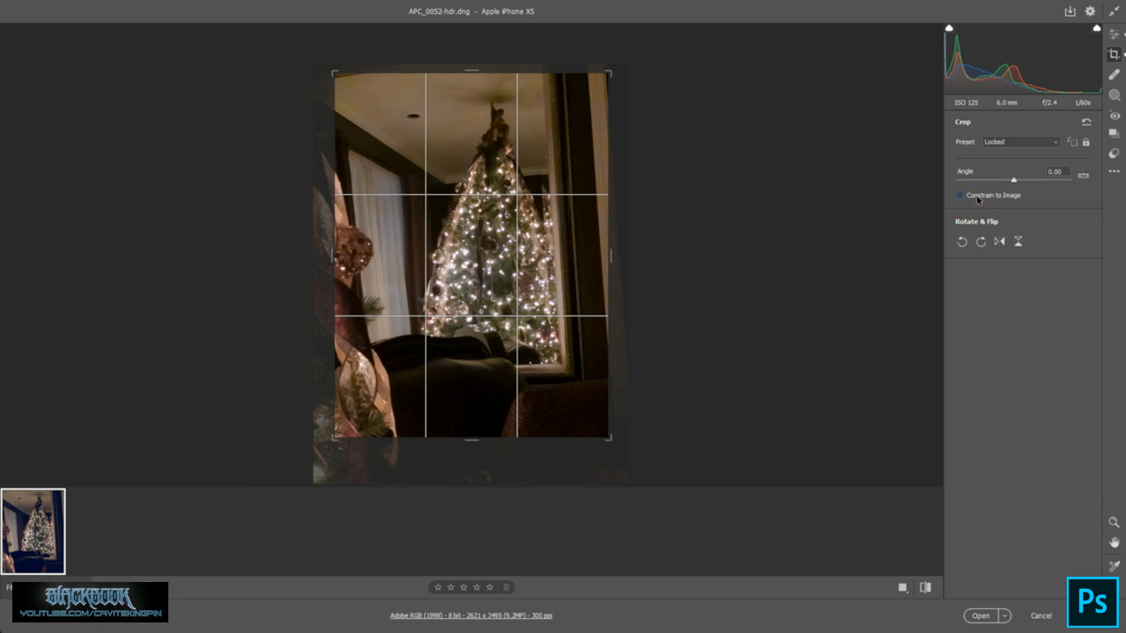
left_click(1089, 179)
left_click_drag(565, 83, 579, 321)
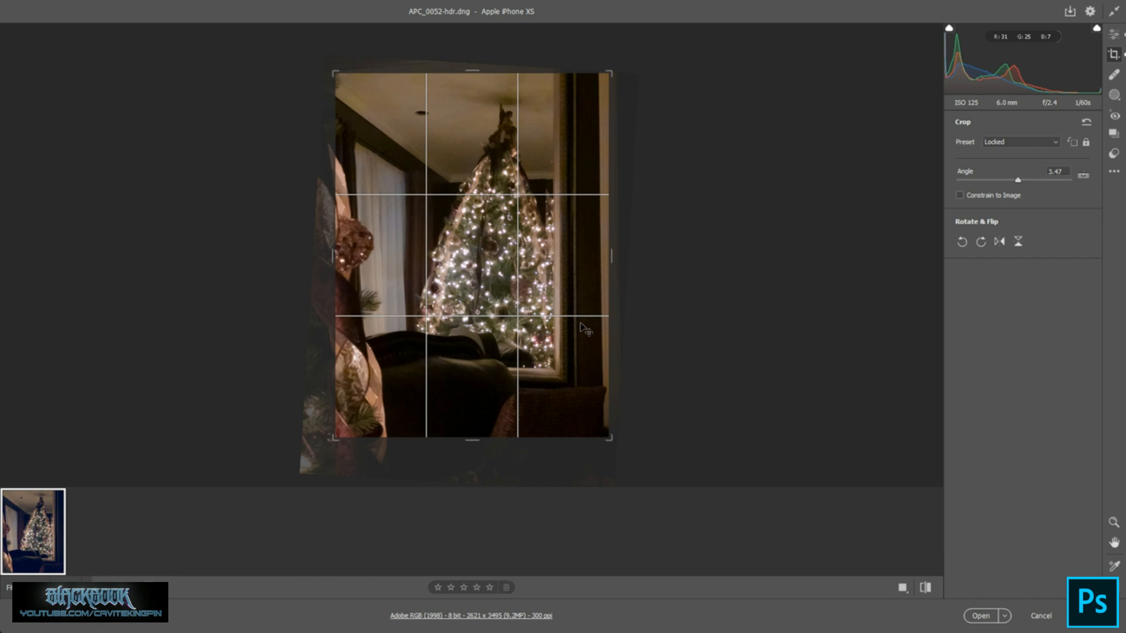
Rotate the tree photo counterclockwise and back, then flip it horizontally and vertically, reverting each flip.
left_click(962, 241)
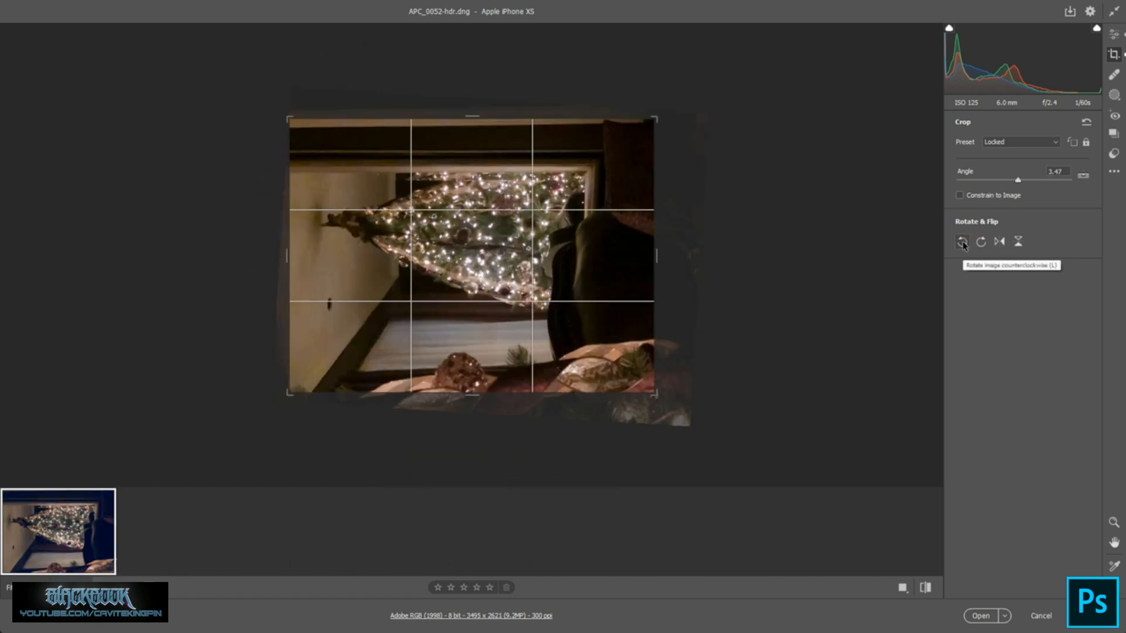
left_click(980, 243)
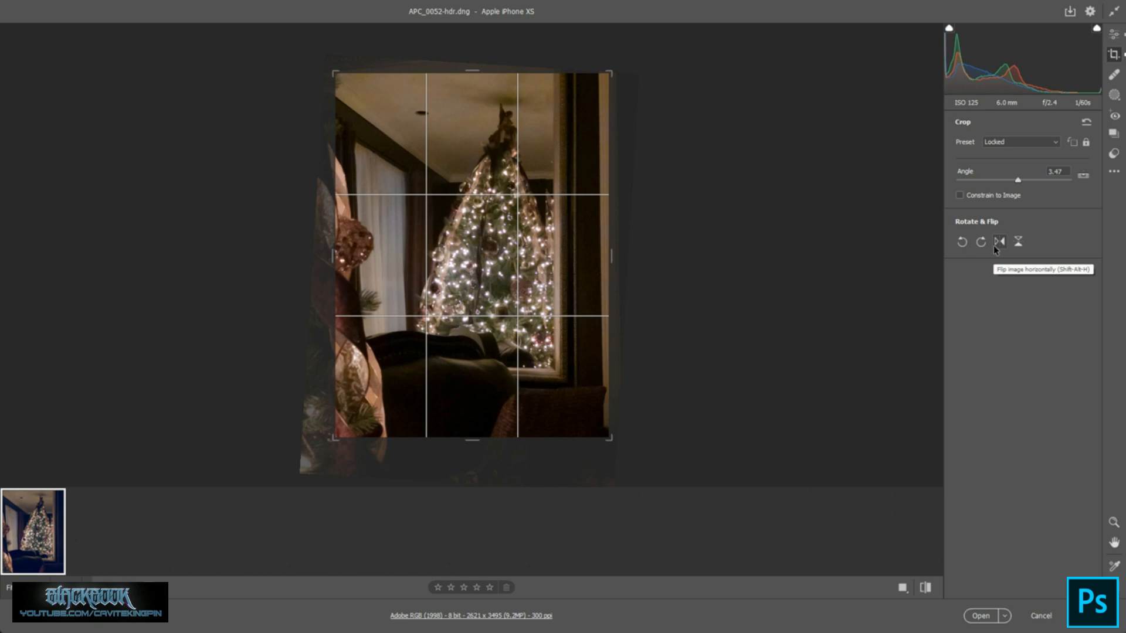
left_click(999, 242)
left_click(998, 241)
left_click(1017, 243)
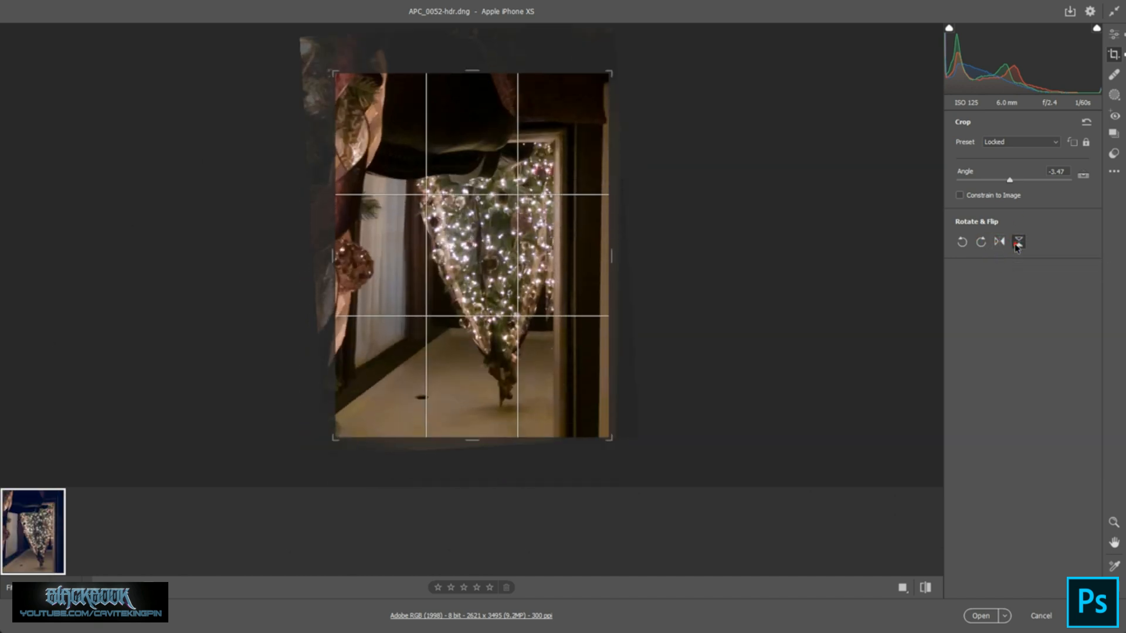
left_click(1017, 243)
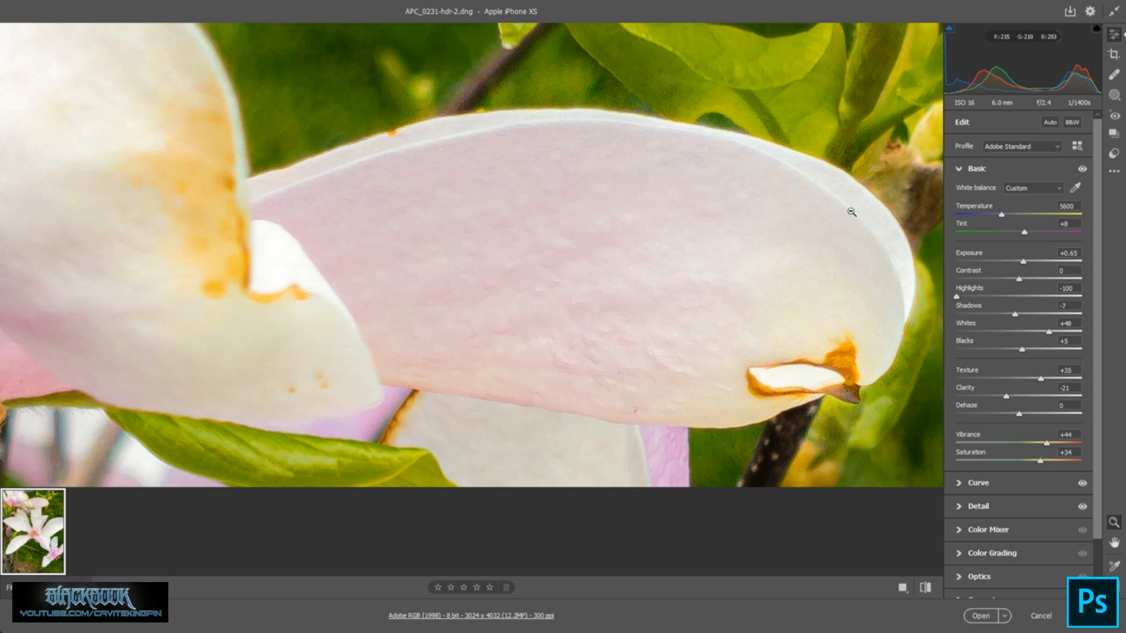
Start healing the magnolia photo and switch through the Content-Aware Remove, Heal and Clone modes, settling on Heal.
left_click(1115, 76)
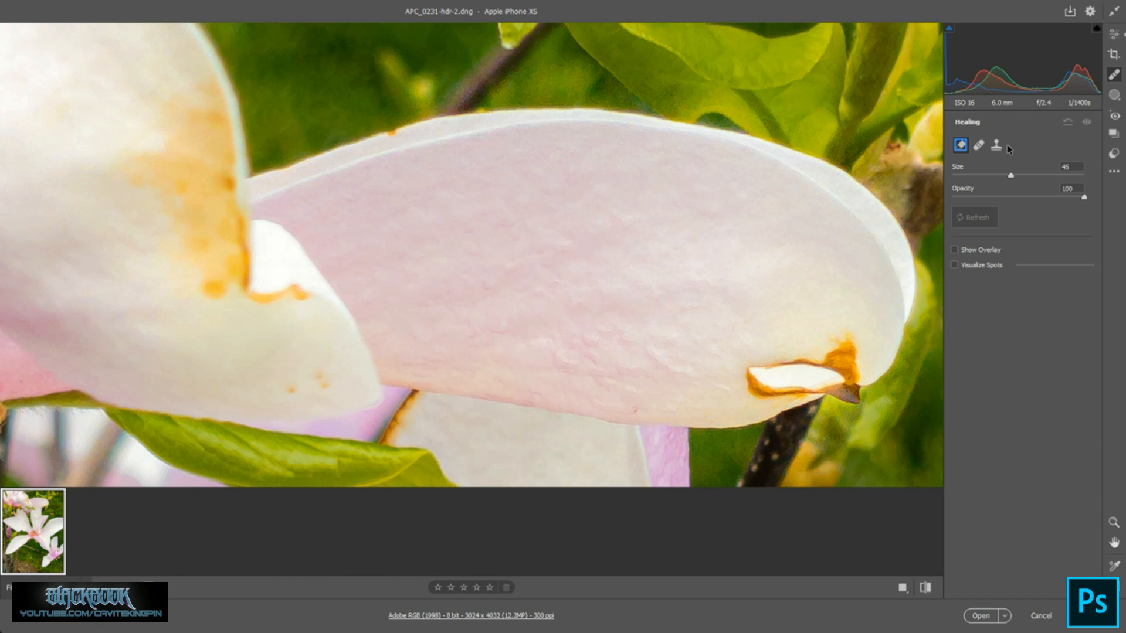
left_click(962, 145)
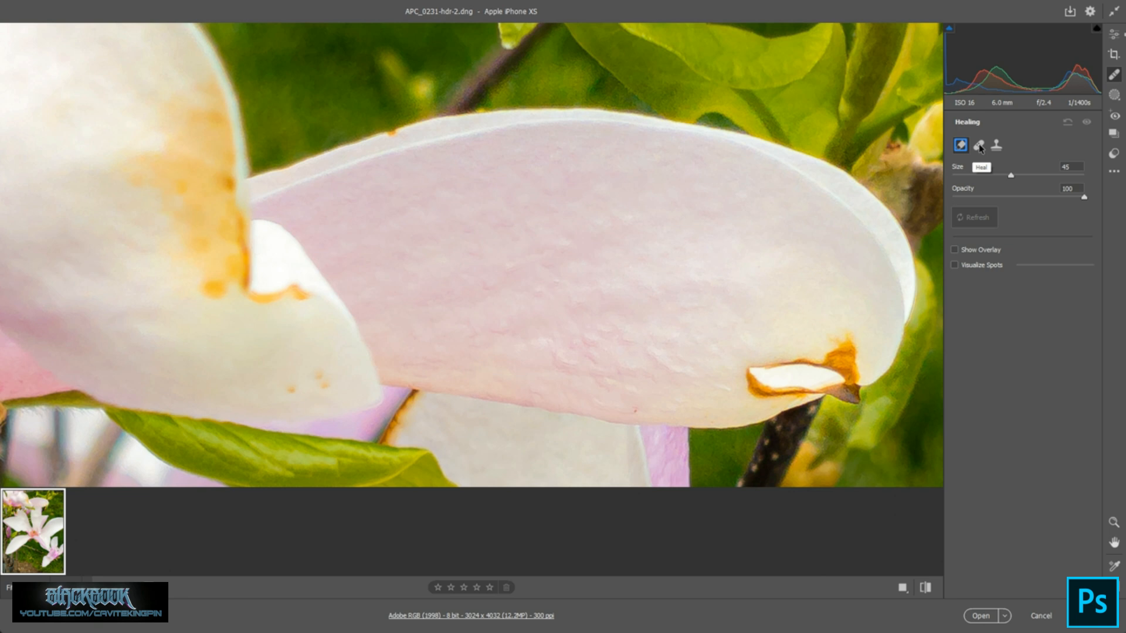
left_click(979, 146)
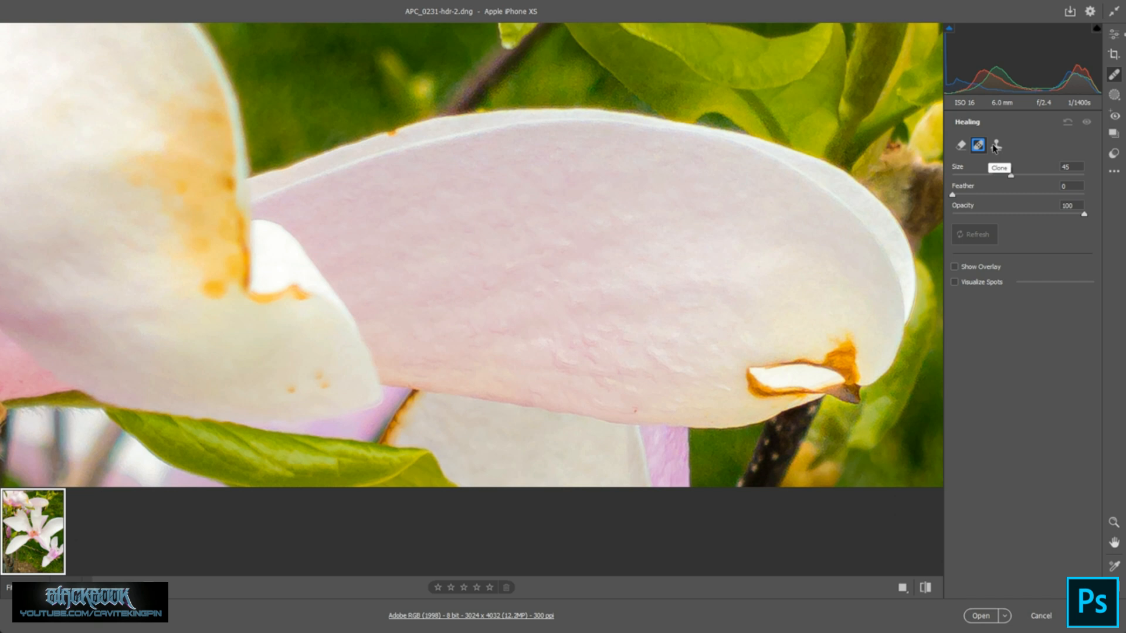
left_click(995, 147)
left_click(979, 147)
Inspect the magnolia photo for blemishes with Visualize Spots, adjust its threshold slightly, and turn it off.
left_click(954, 282)
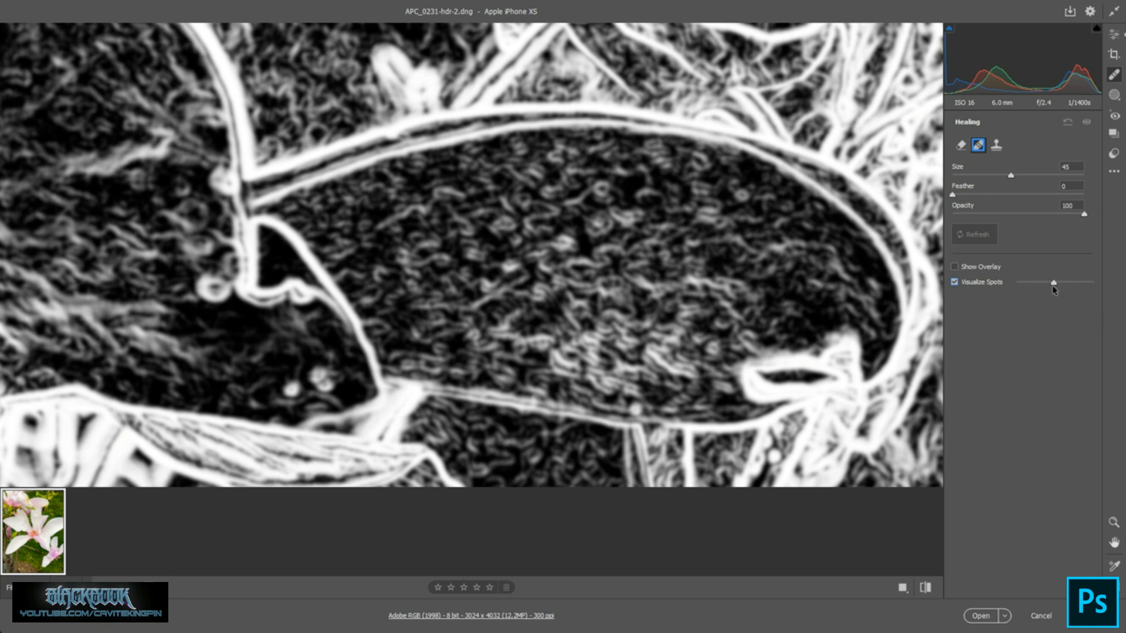
mouse_move(1055, 283)
left_mouse_down()
mouse_move(1076, 288)
mouse_move(1041, 285)
mouse_move(1053, 284)
left_mouse_up()
left_click(954, 283)
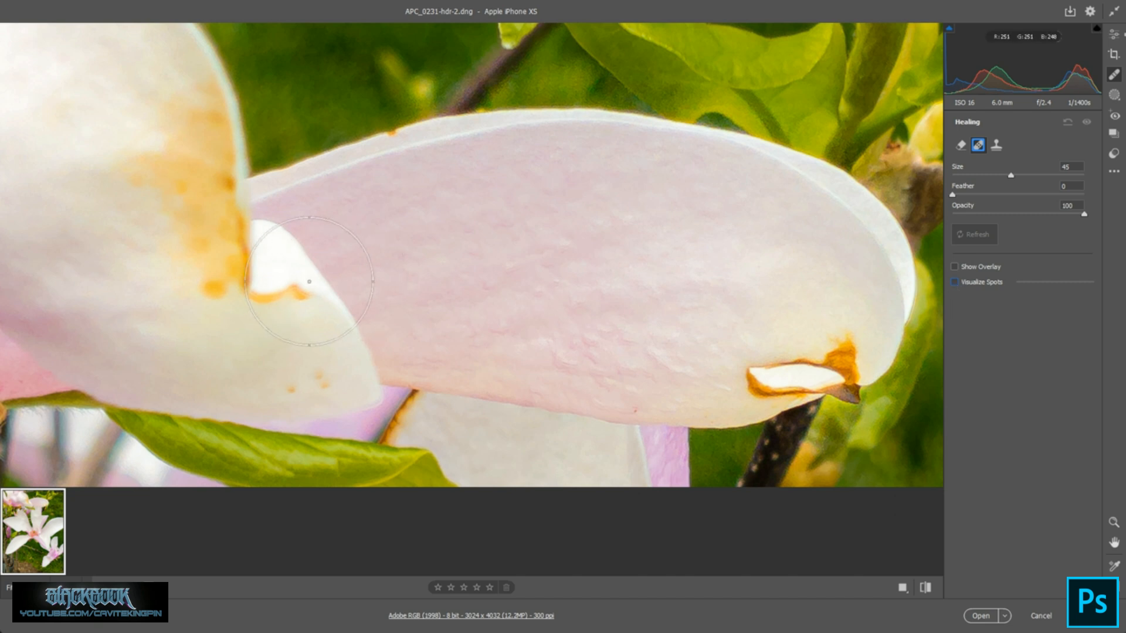
Heal the brown stain near the large petal's edge, try Content-Aware Remove on it, and return to Heal with a refreshed source.
left_click(172, 128)
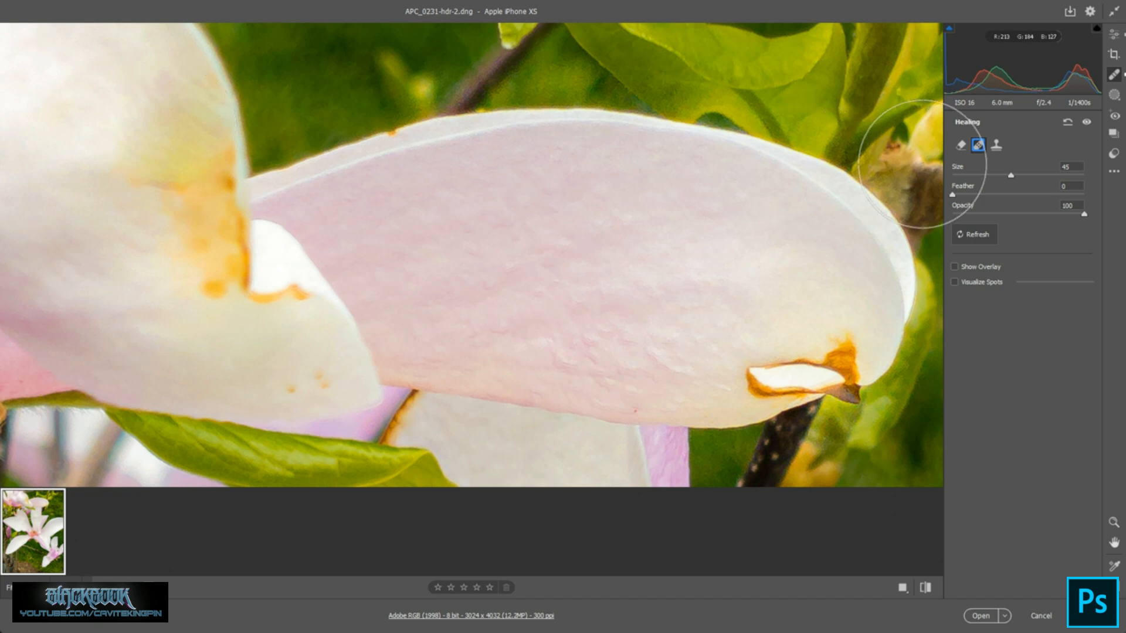
left_click(960, 145)
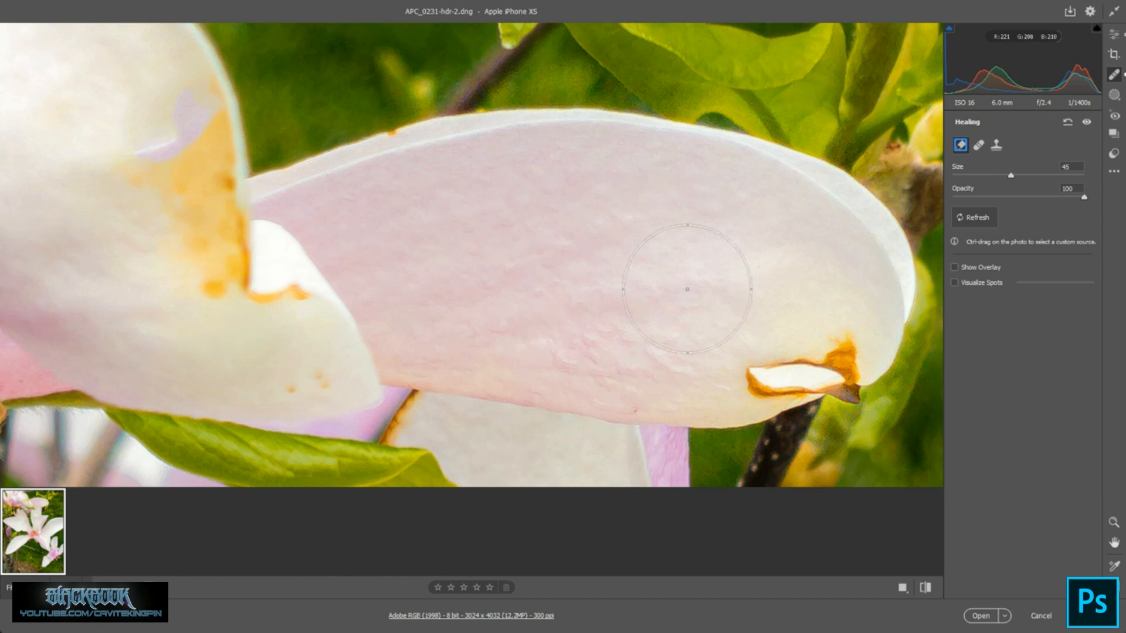
left_click(980, 147)
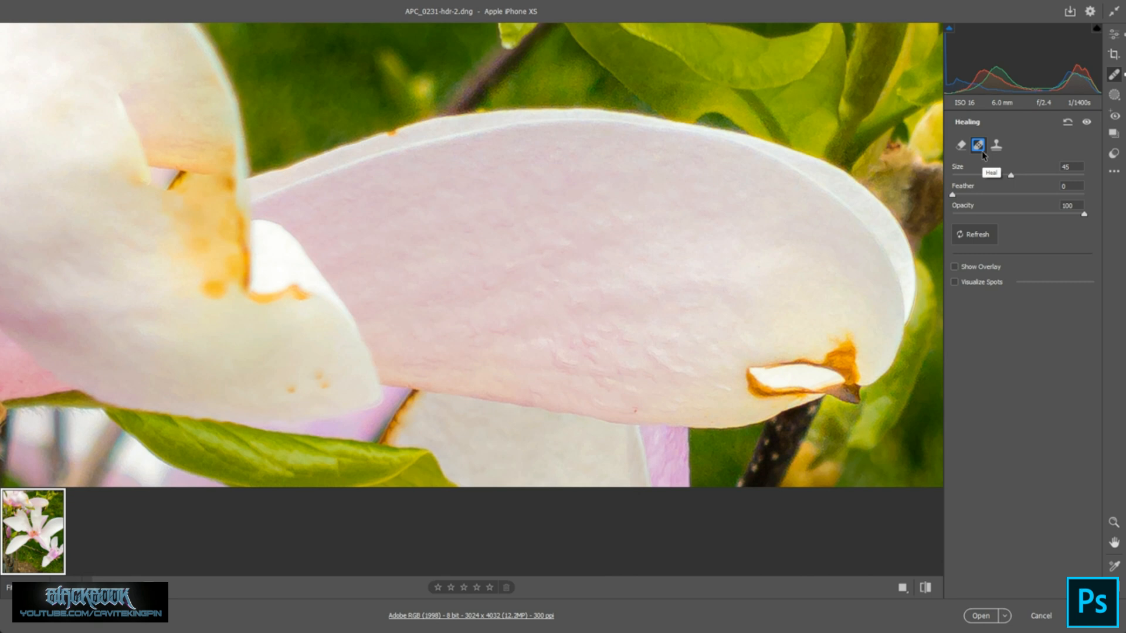
left_click(981, 239)
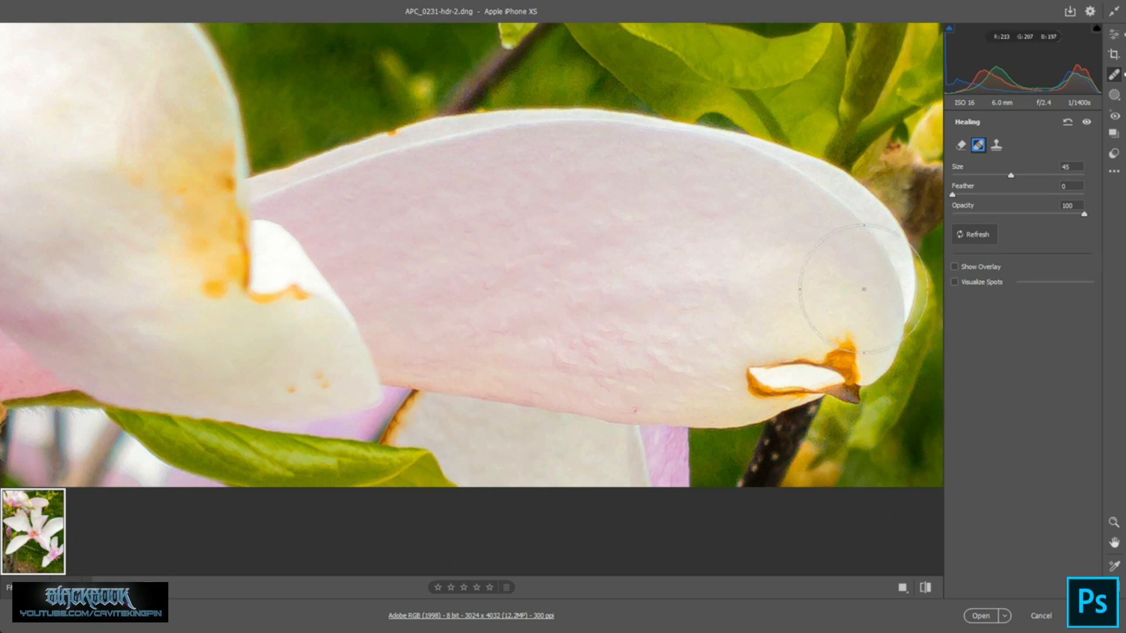
Heal the brown-edged hole near the long petal's tip at size 45, and leave the healing overlay shown.
left_click(787, 341)
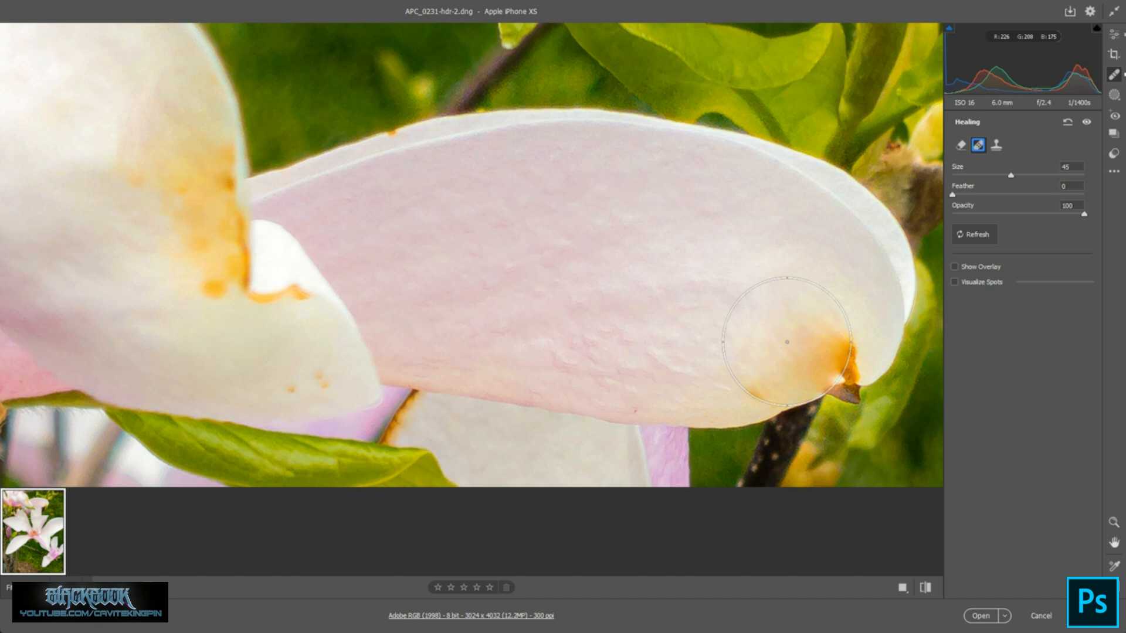
left_click(955, 267)
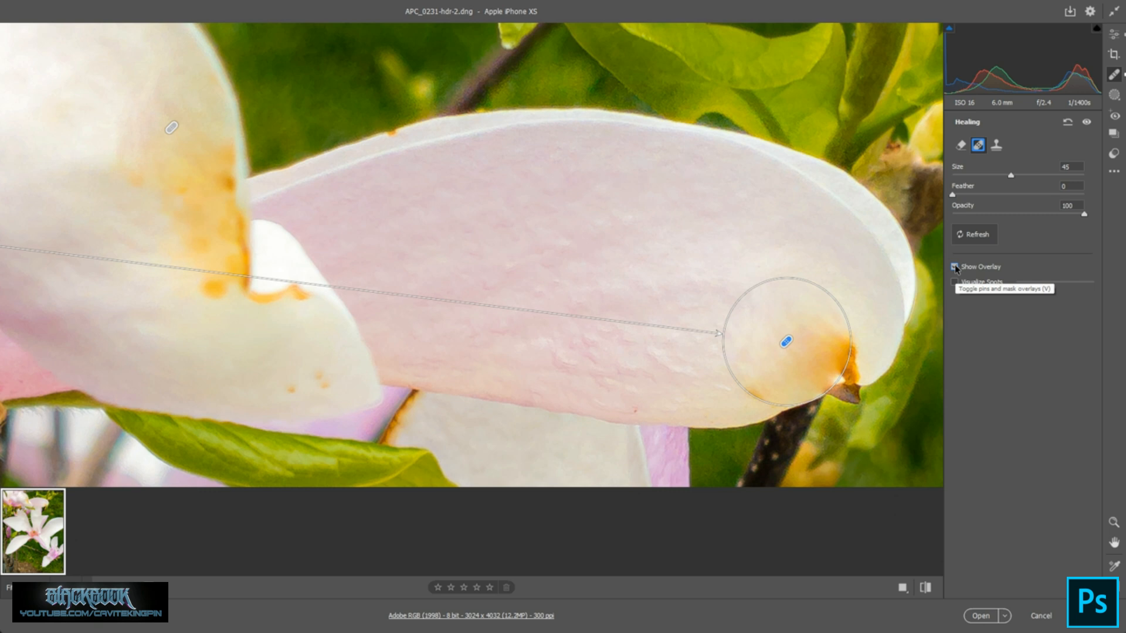
left_click(955, 268)
left_click(955, 267)
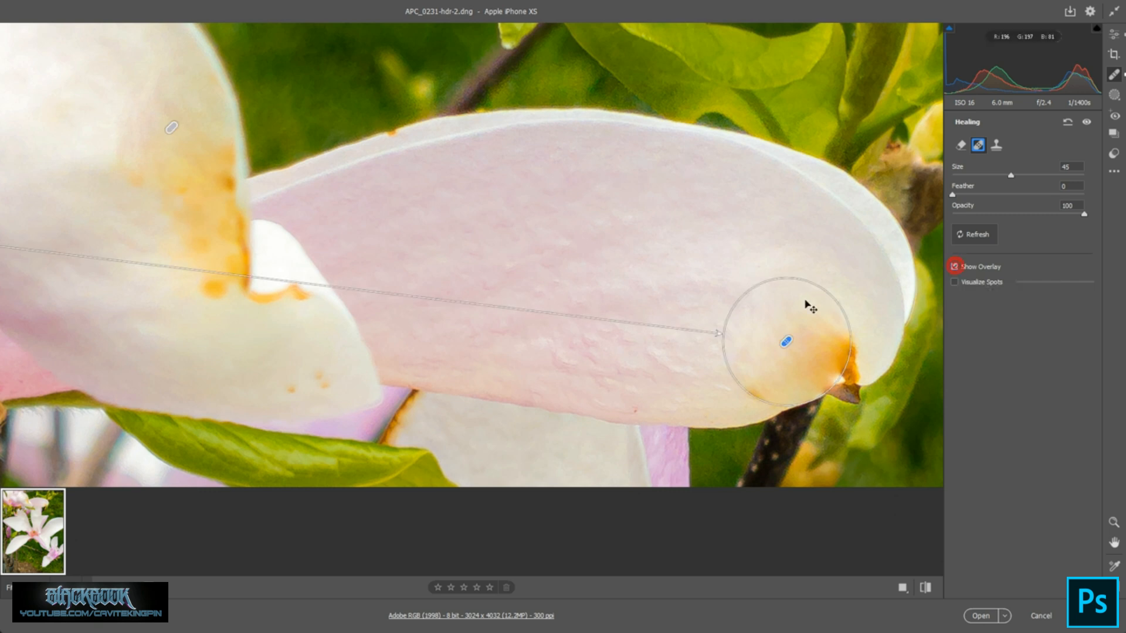
Nudge the healing spot on the large petal's stained edge and move its source closer on the same petal.
left_click(1113, 522)
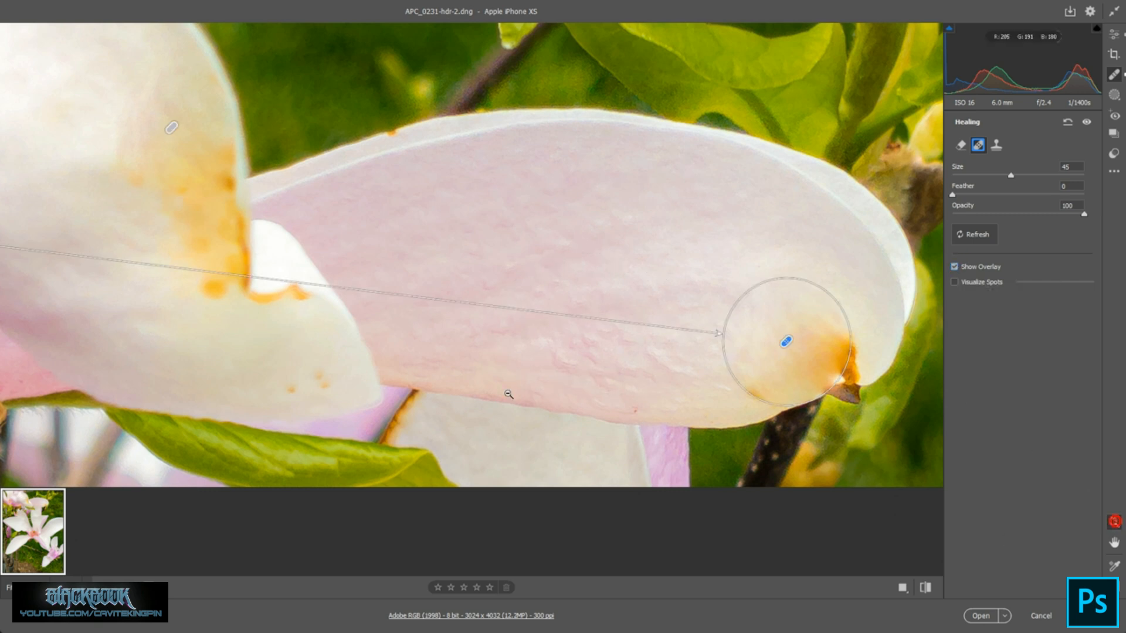
left_click(527, 338)
left_click(527, 338, "alt")
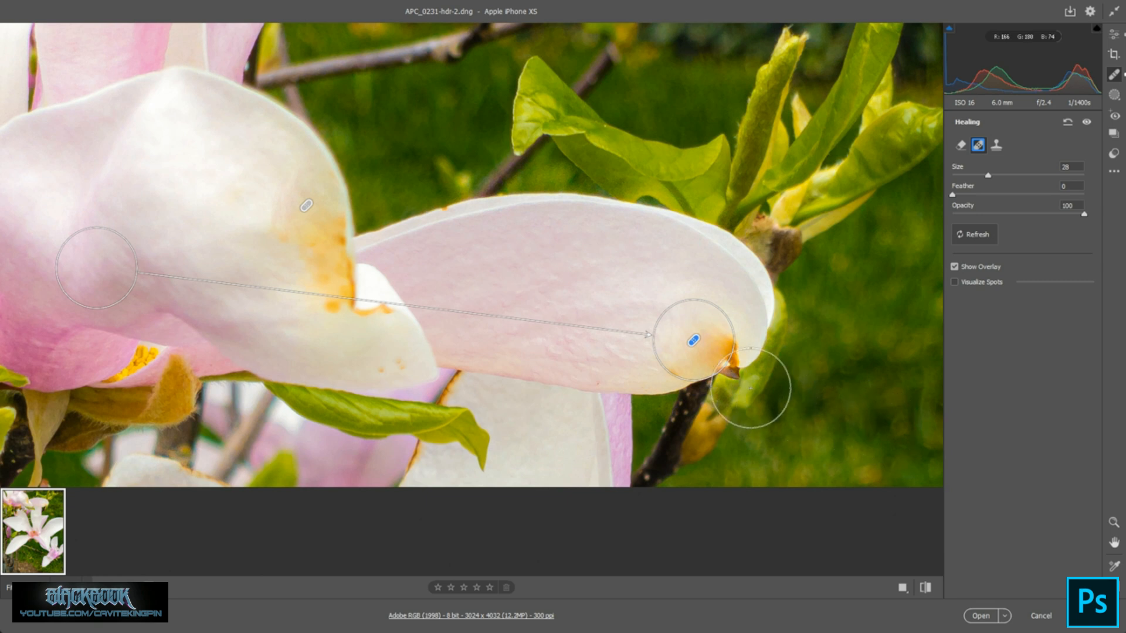
left_click(305, 207)
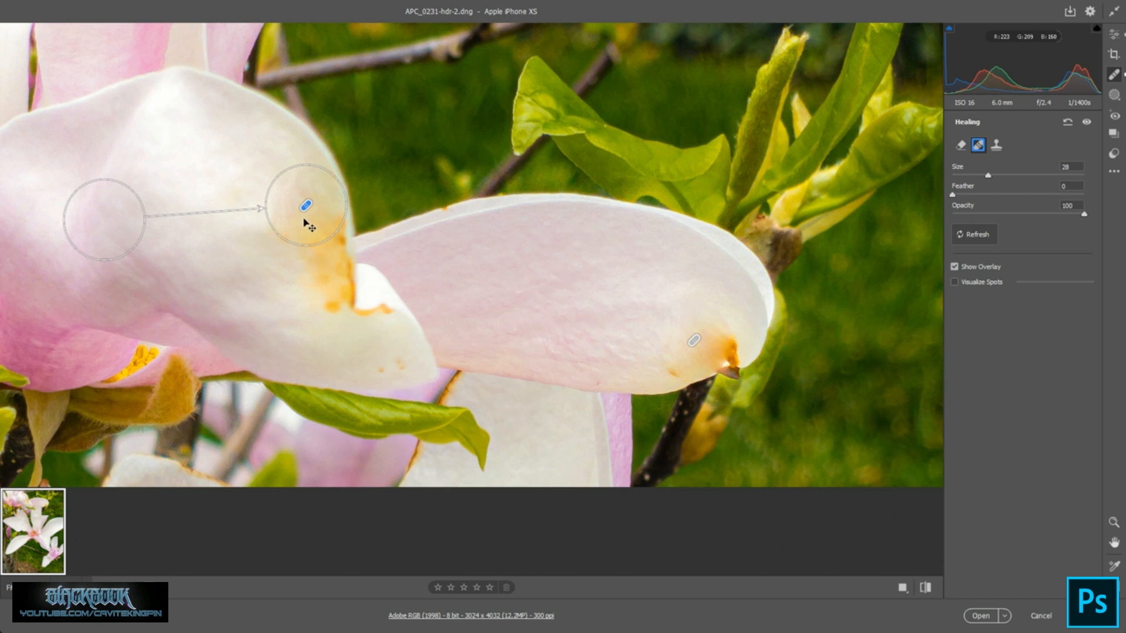
mouse_move(306, 209)
left_mouse_down()
mouse_move(306, 219)
mouse_move(309, 206)
left_mouse_up()
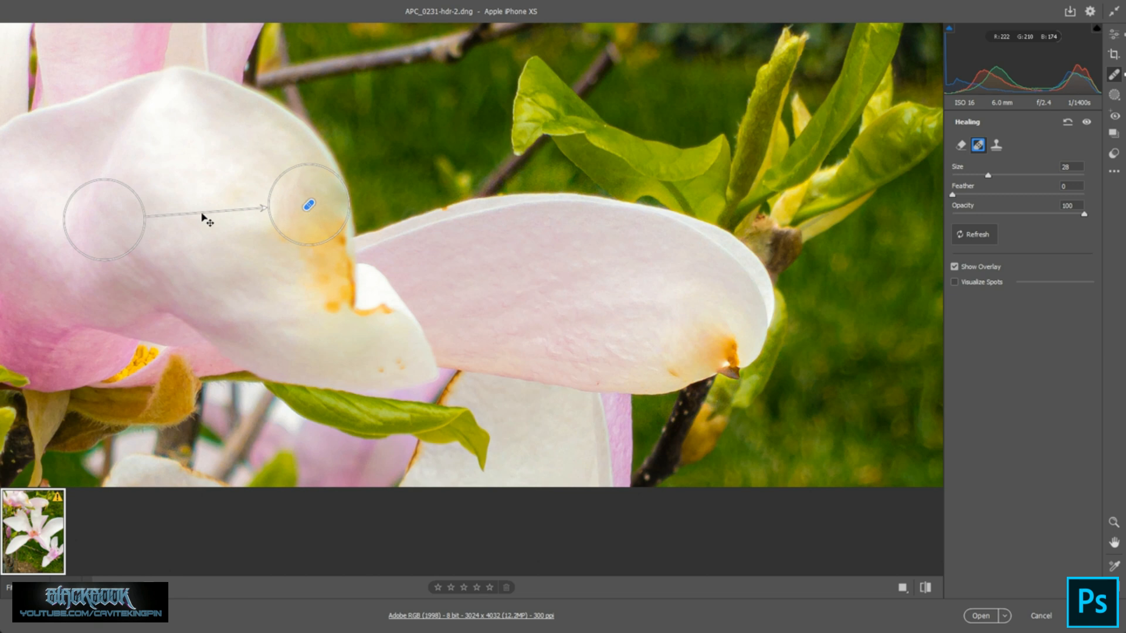
left_click_drag(128, 224, 234, 216)
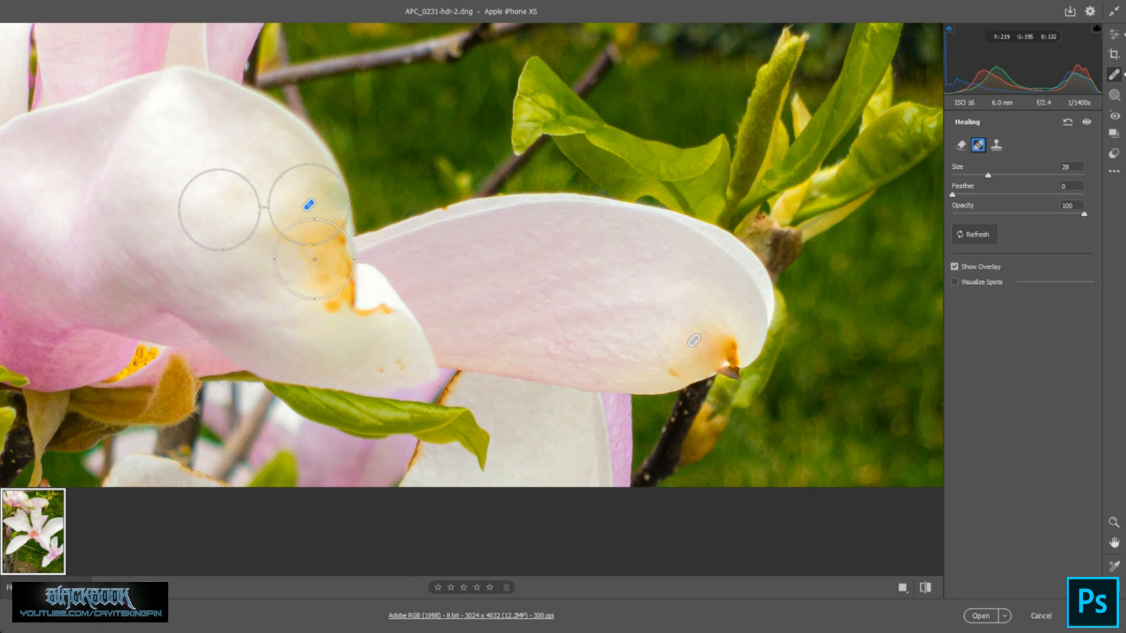
Extend the large petal's healing down its stained edge to the tip, and delete the healing spot near the long petal's tip.
left_click_drag(314, 248, 314, 250)
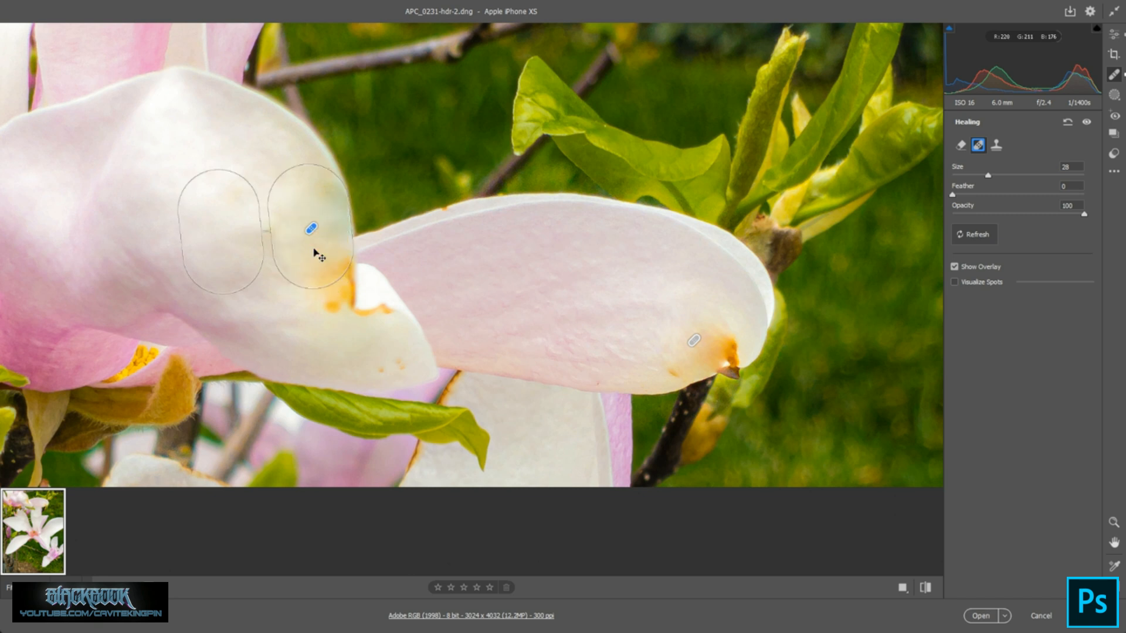
key("shift")
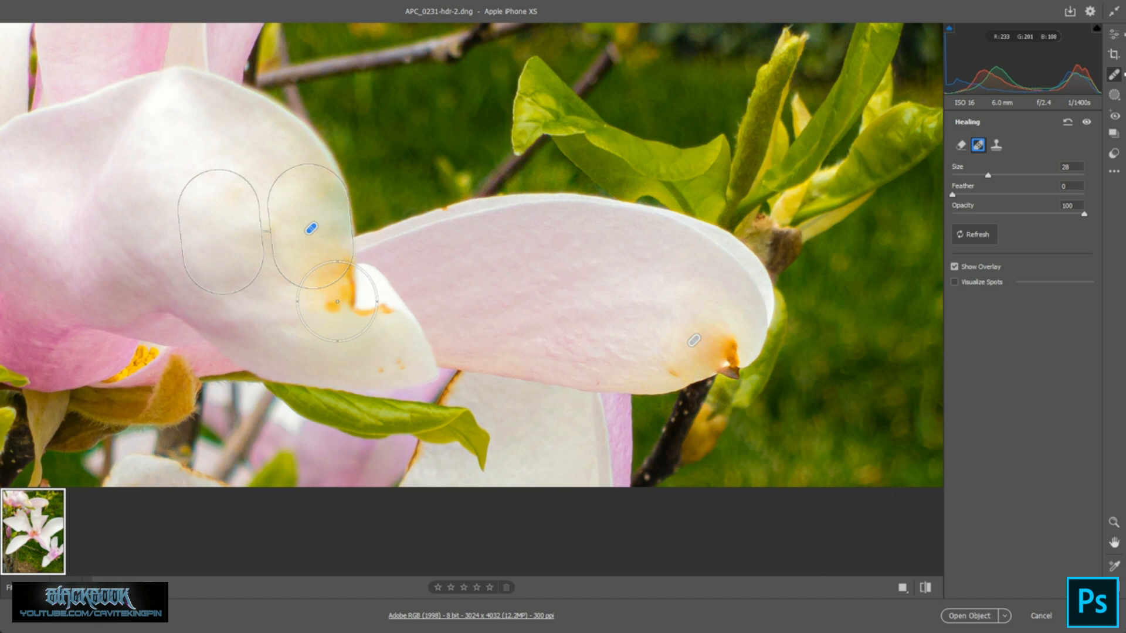
left_click(337, 302, "shift")
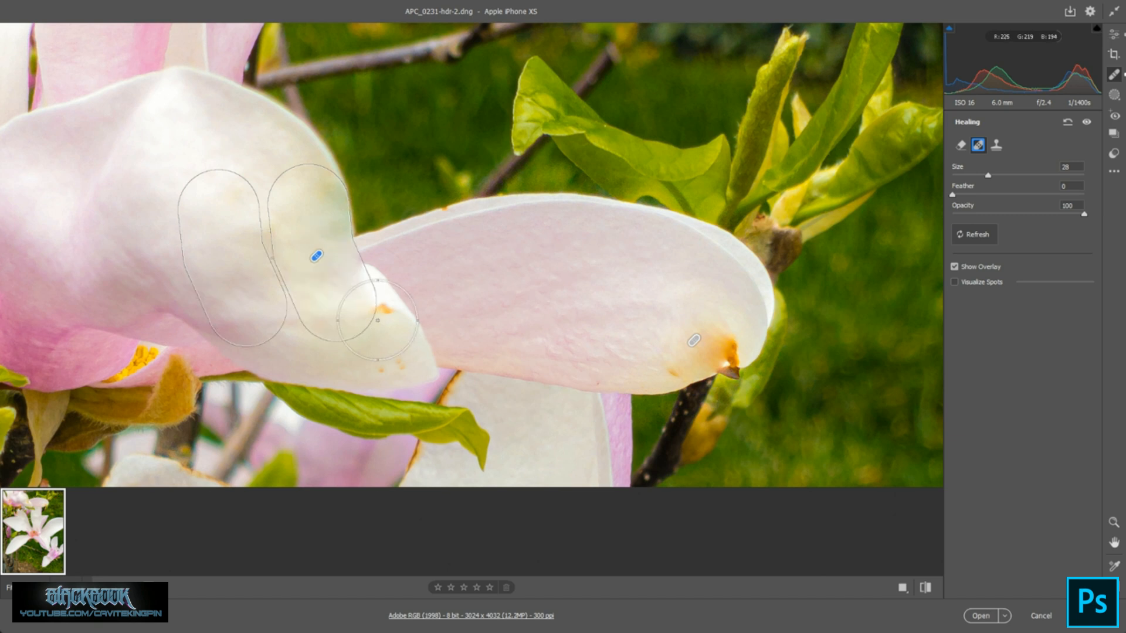
key("shift")
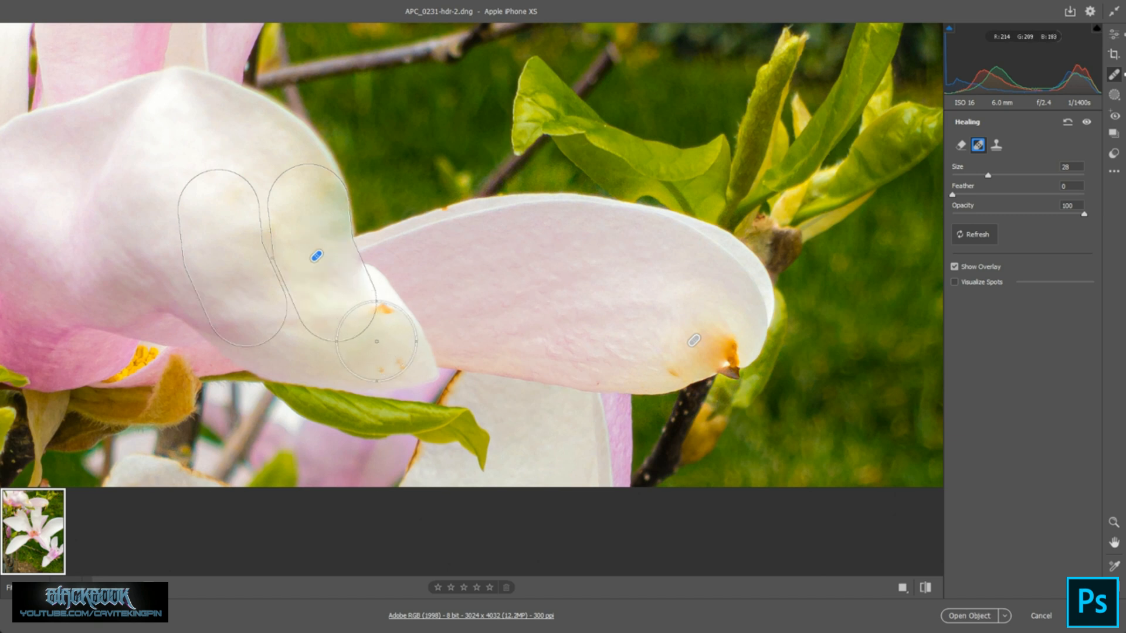
left_click(377, 341, "shift")
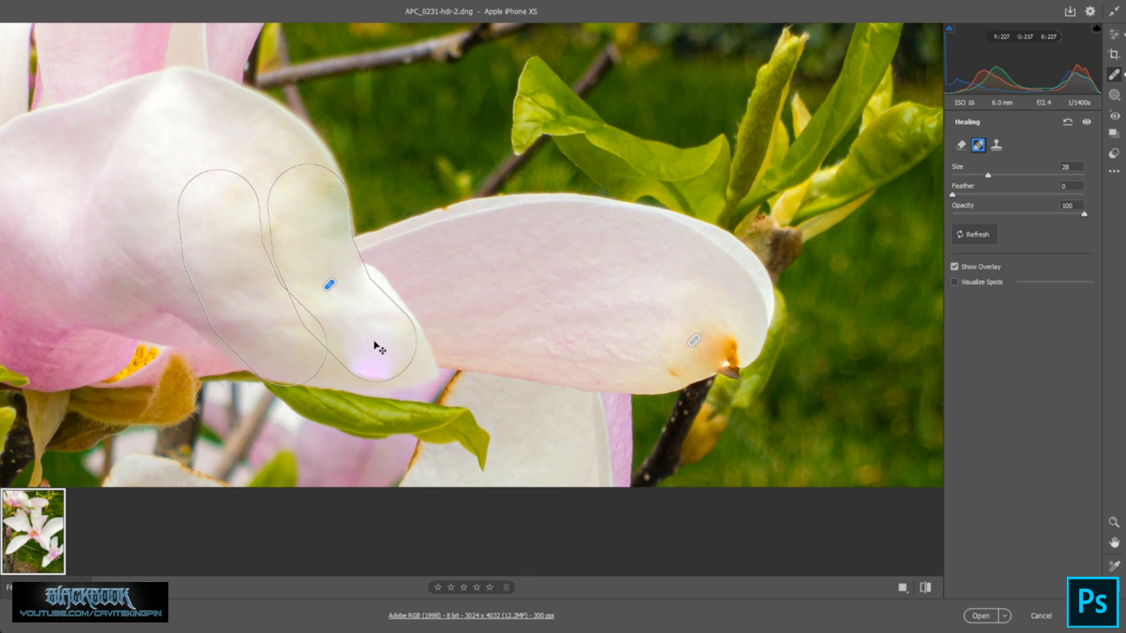
left_click(693, 341)
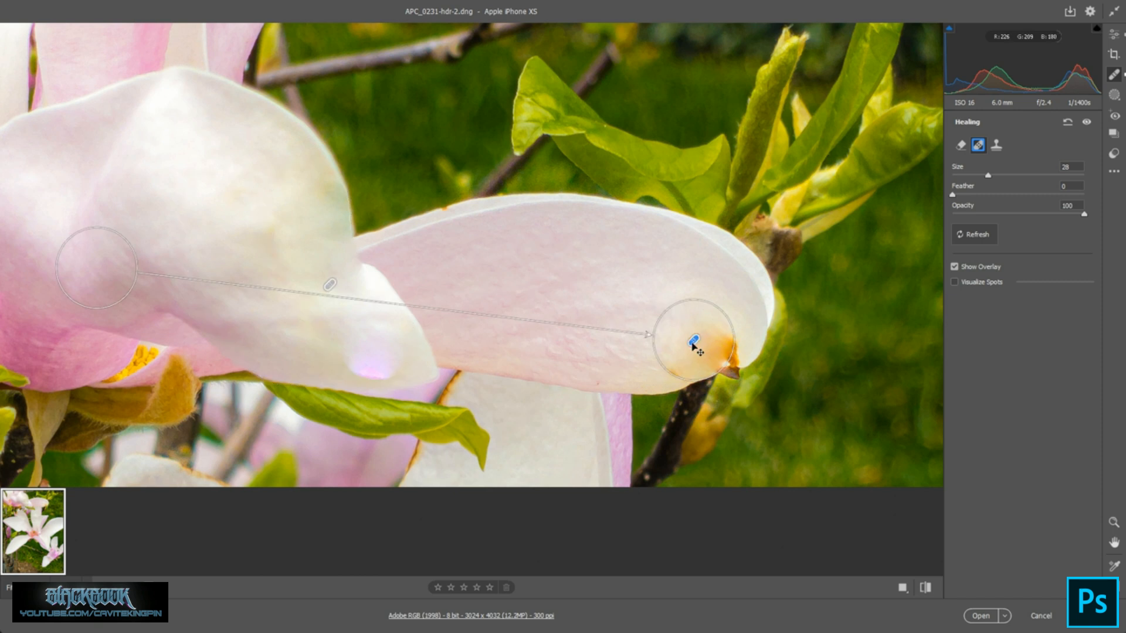
key("Delete")
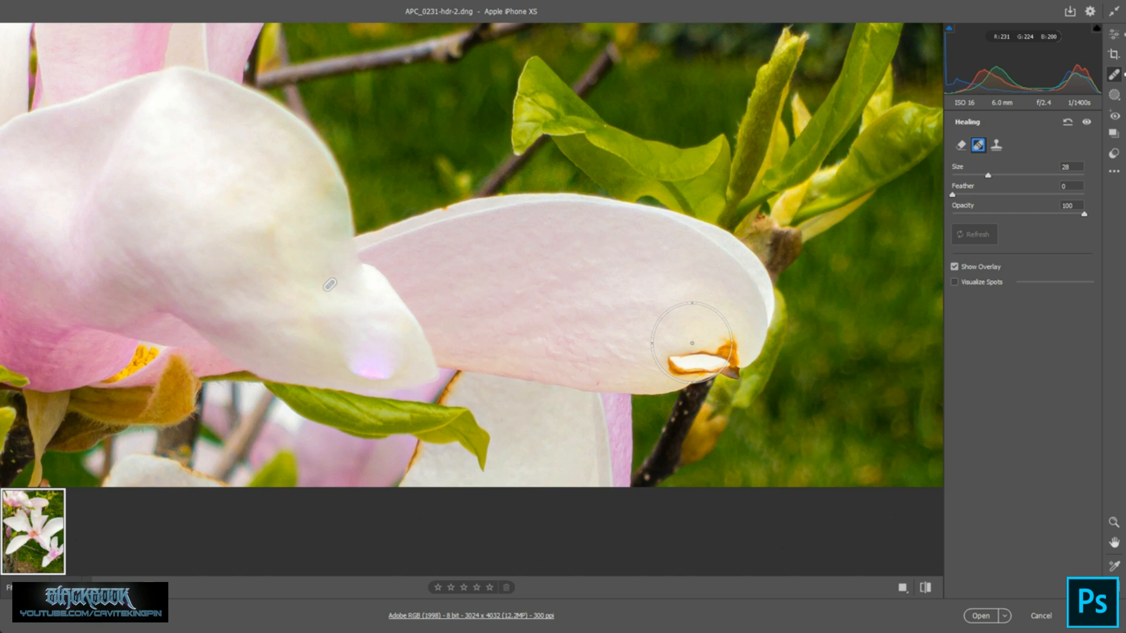
Place three separate healing spots across the long petal, and delete all of them together with one rectangular selection.
left_click(692, 343)
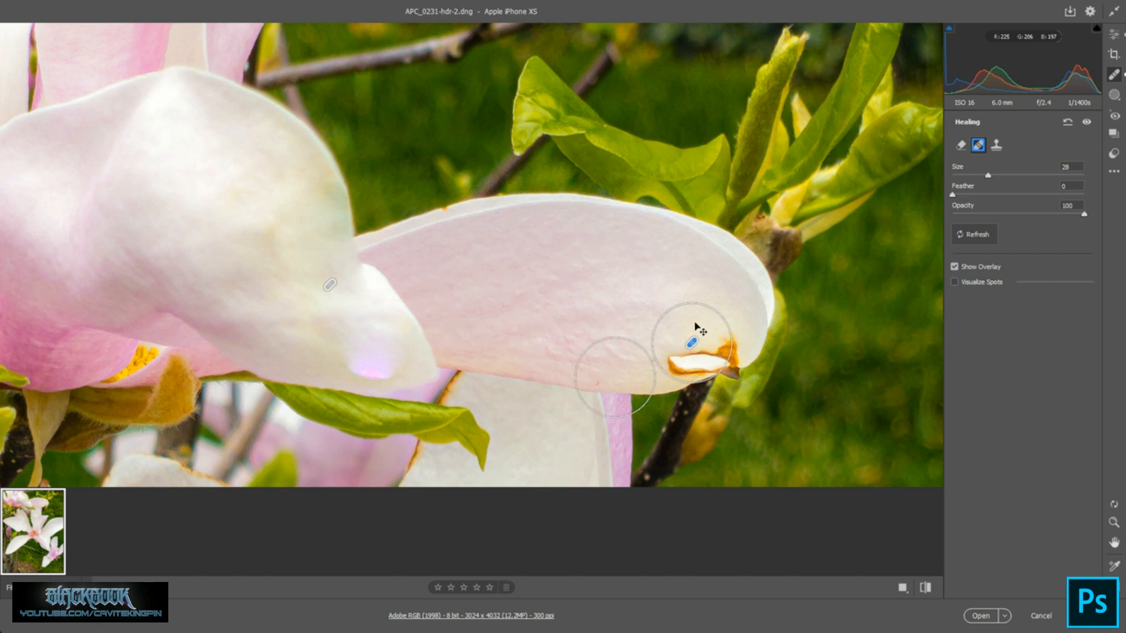
left_click(651, 265)
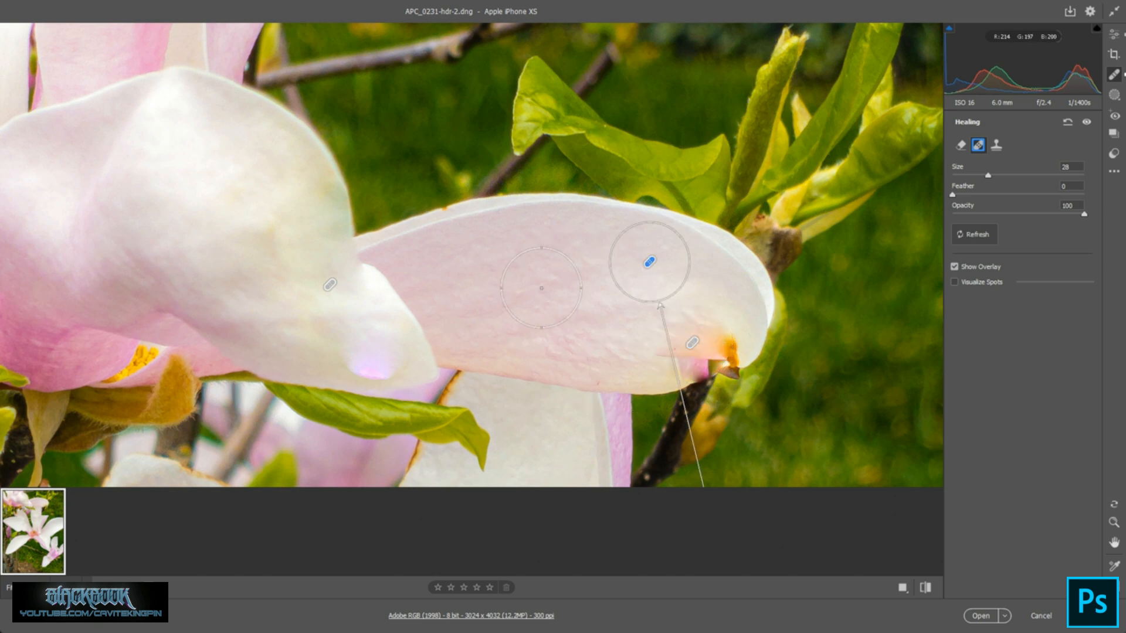
left_click(587, 336)
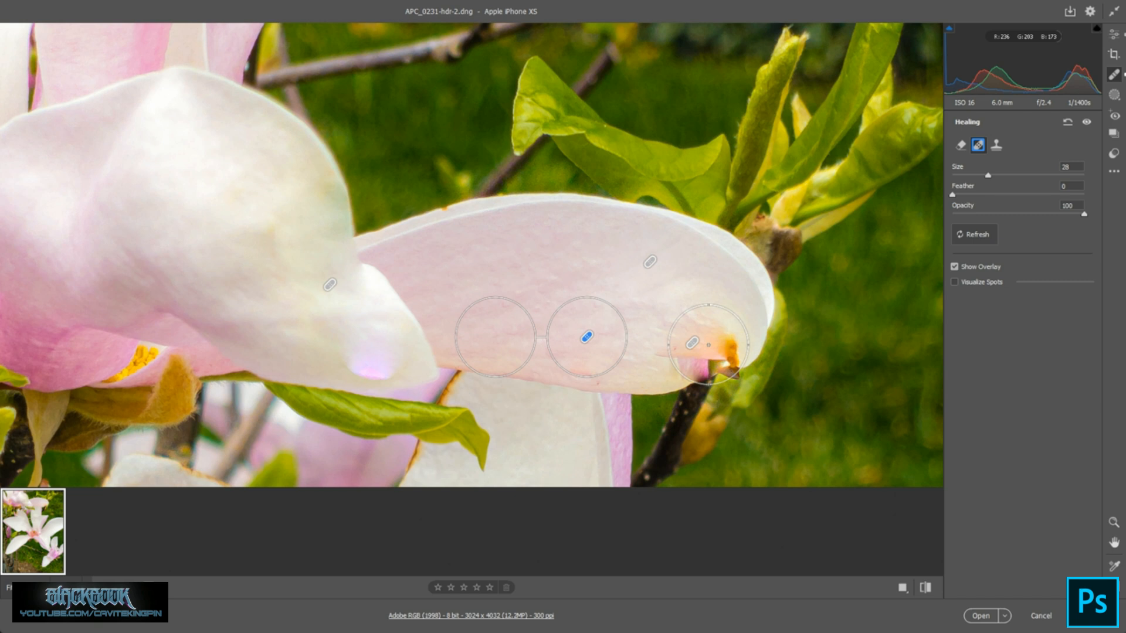
key("alt")
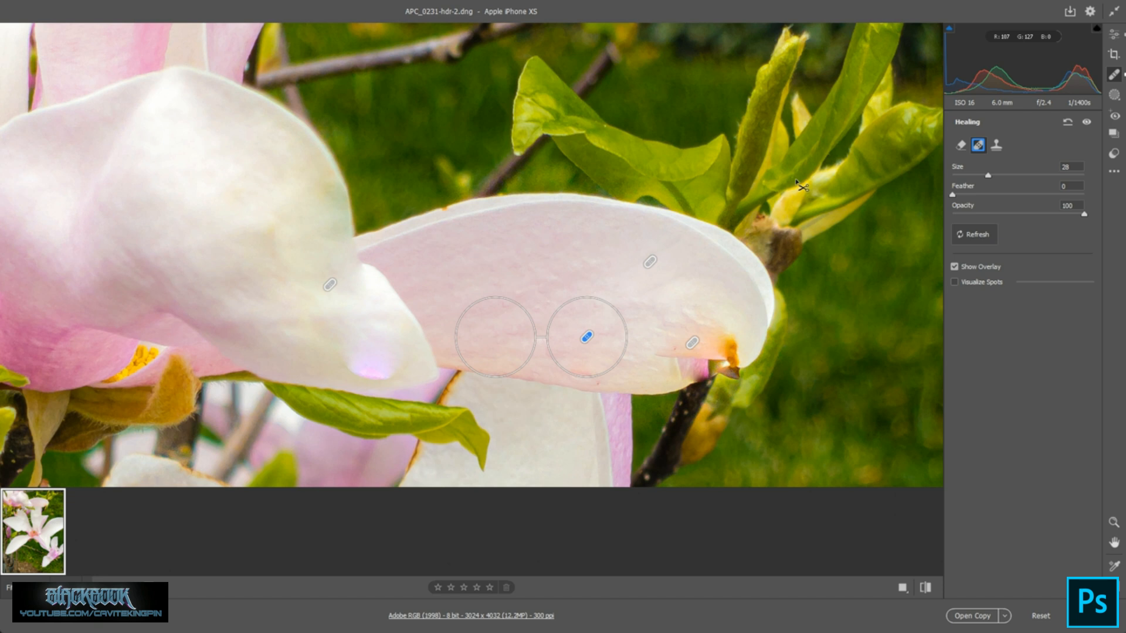
mouse_move(798, 183)
left_mouse_down()
mouse_move(691, 340)
mouse_move(564, 386)
left_mouse_up()
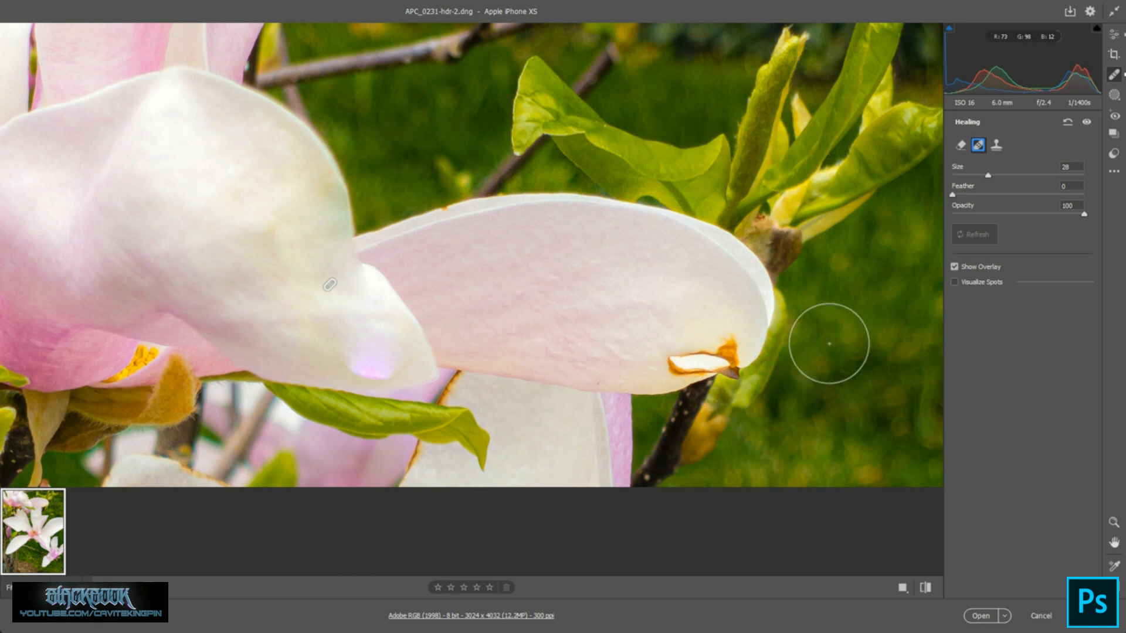
Hide the healing edits to compare the petals with the original photo, and show the edits again.
left_click(1086, 123)
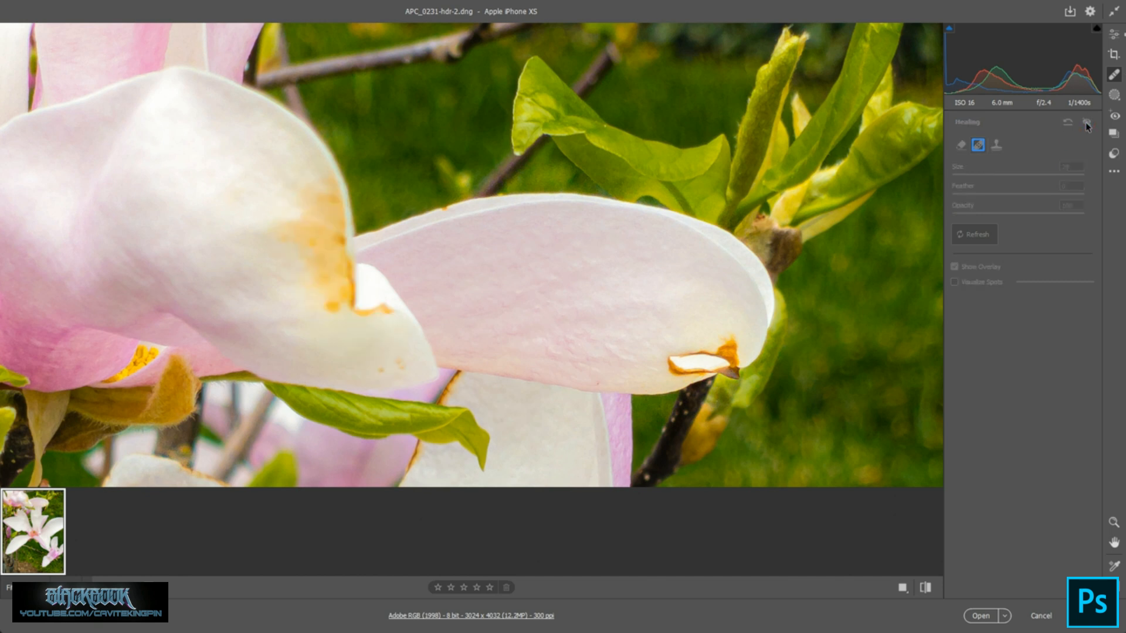
left_click(1085, 123)
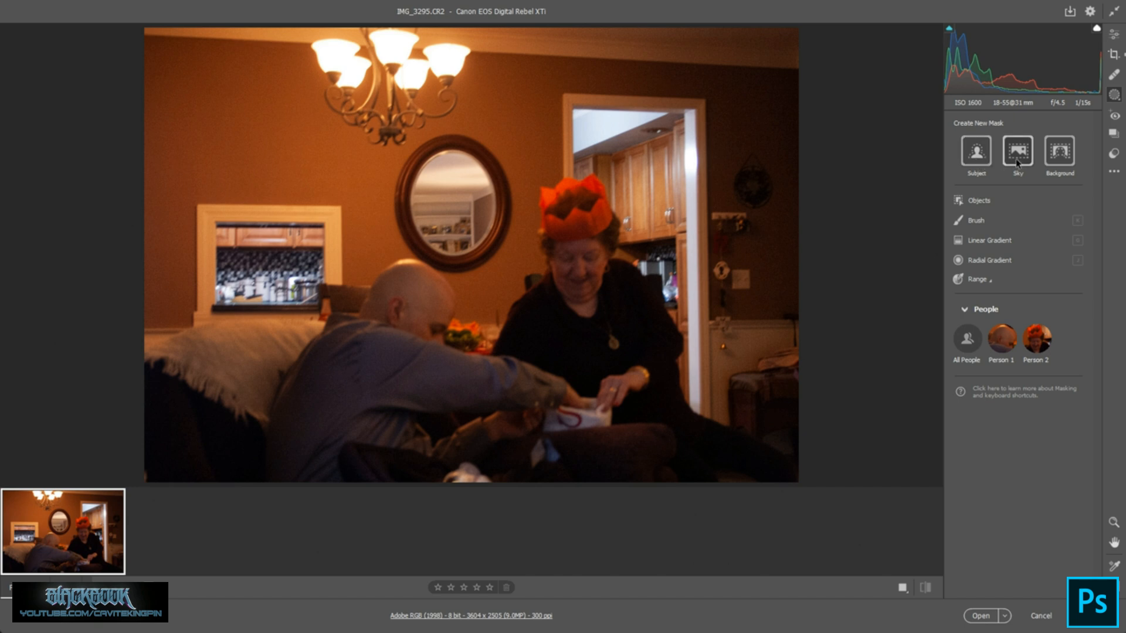
Create a Background mask on the dining-room photo, and reset all masking.
left_click(1059, 153)
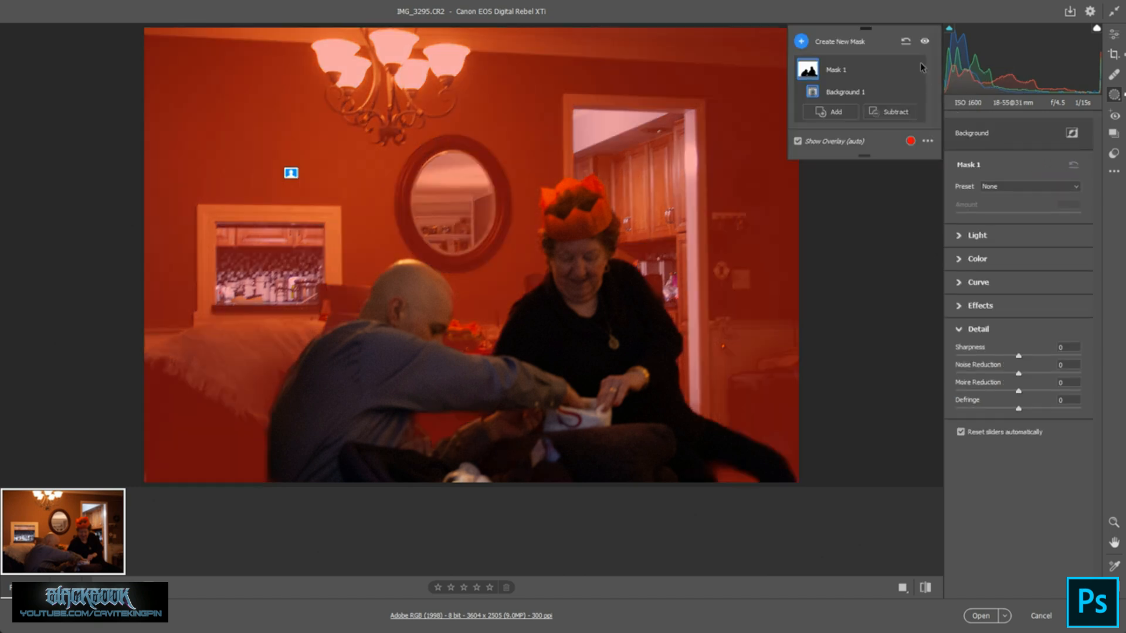
left_click(908, 43)
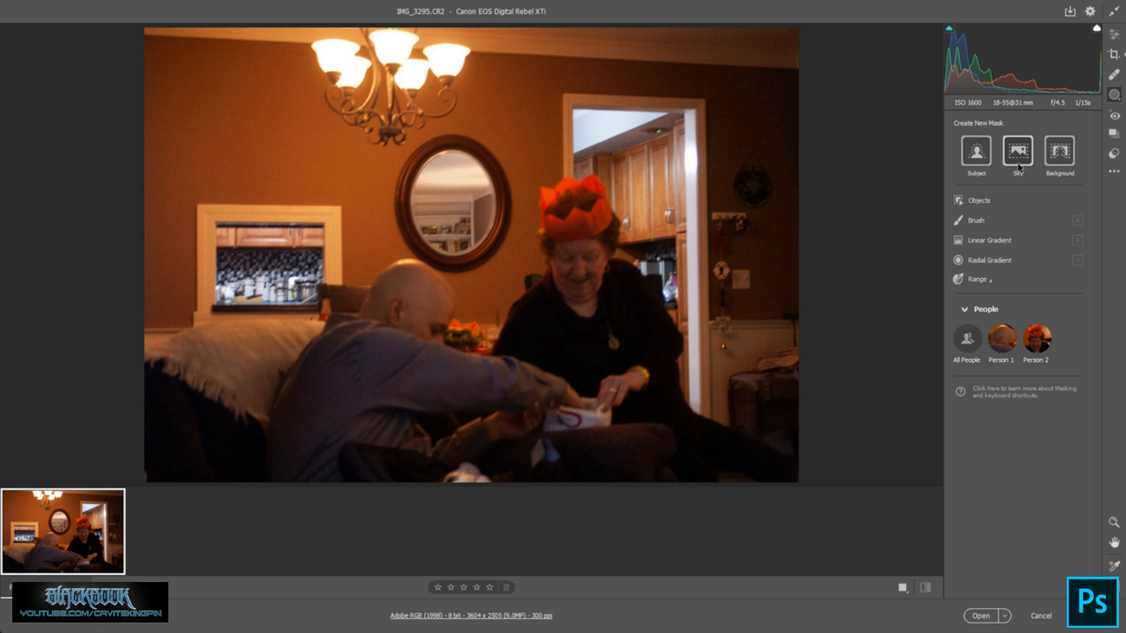
Preview the Person 1 and Person 2 masks on the photo, and leave Person 2's mask options without creating a mask.
mouse_move(995, 353)
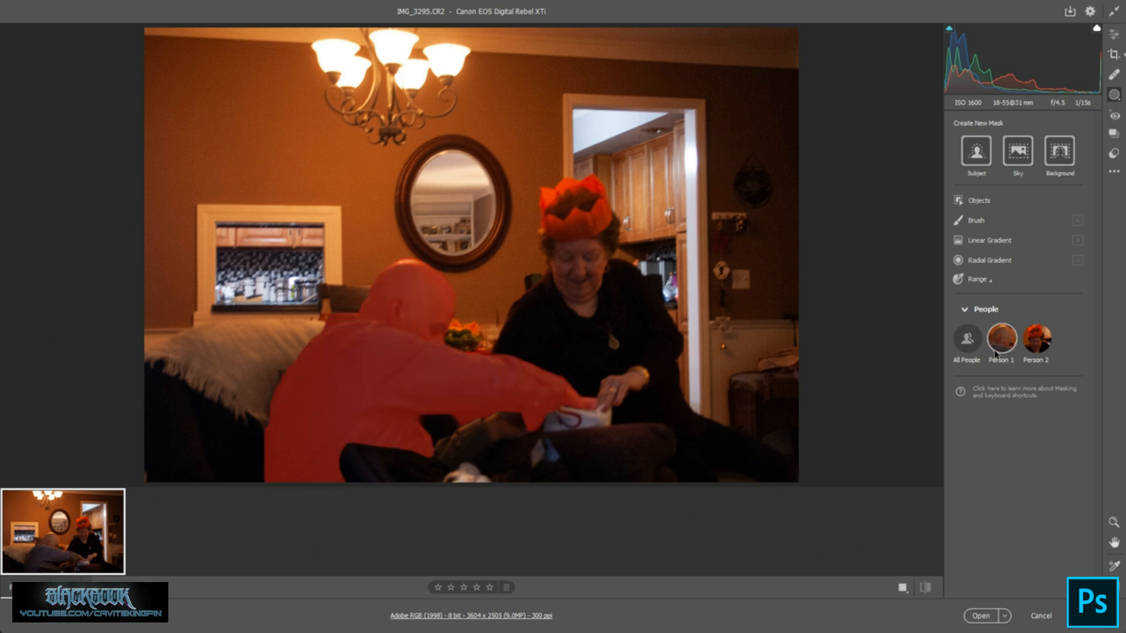
mouse_move(1040, 350)
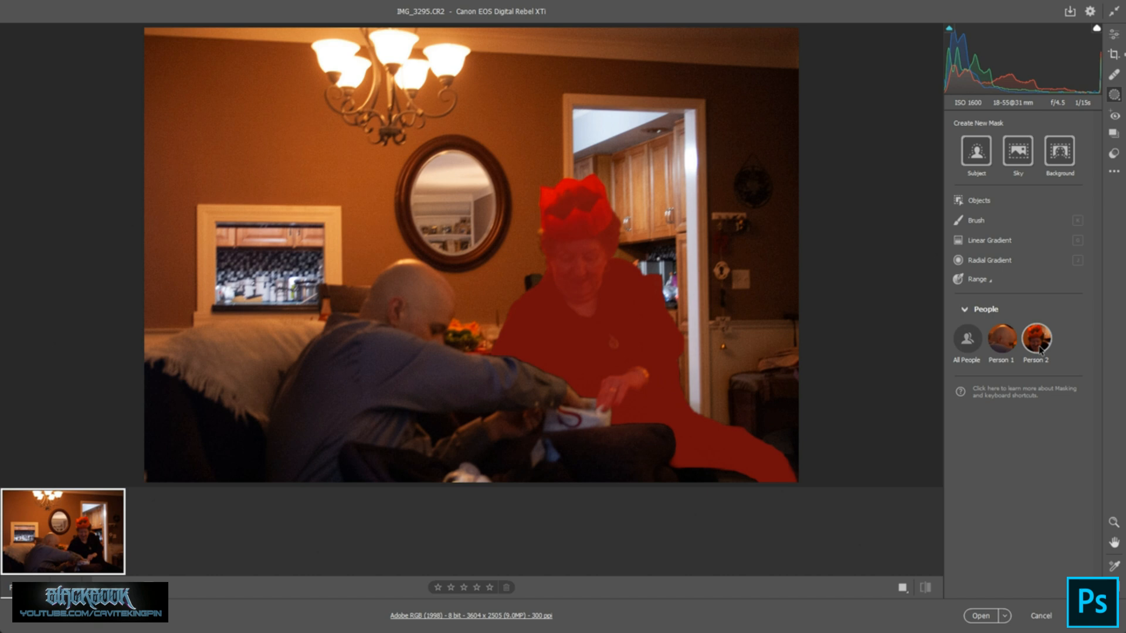
left_click(1036, 339)
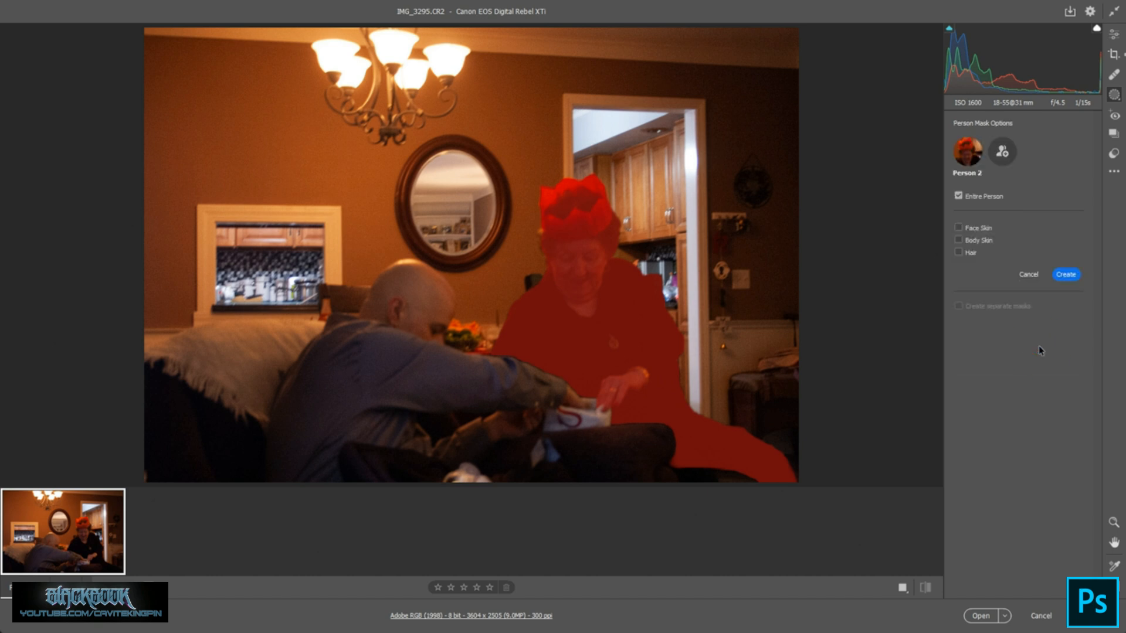
left_click(1039, 274)
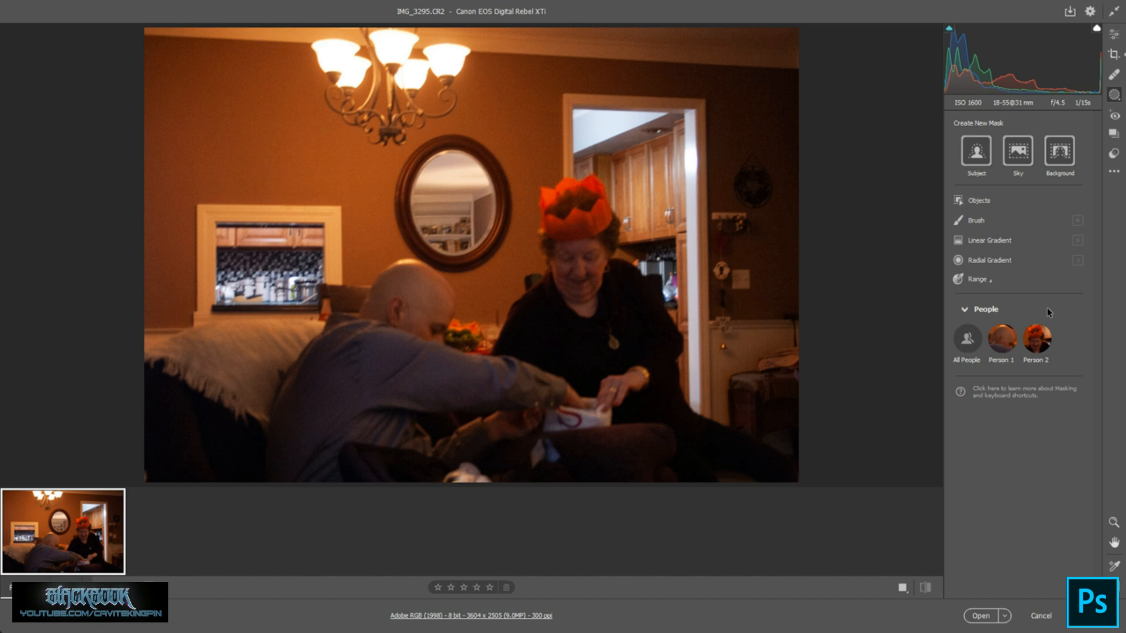
Mask the oval wall mirror with a rectangular Objects selection around it, and reset all masking.
left_click(987, 203)
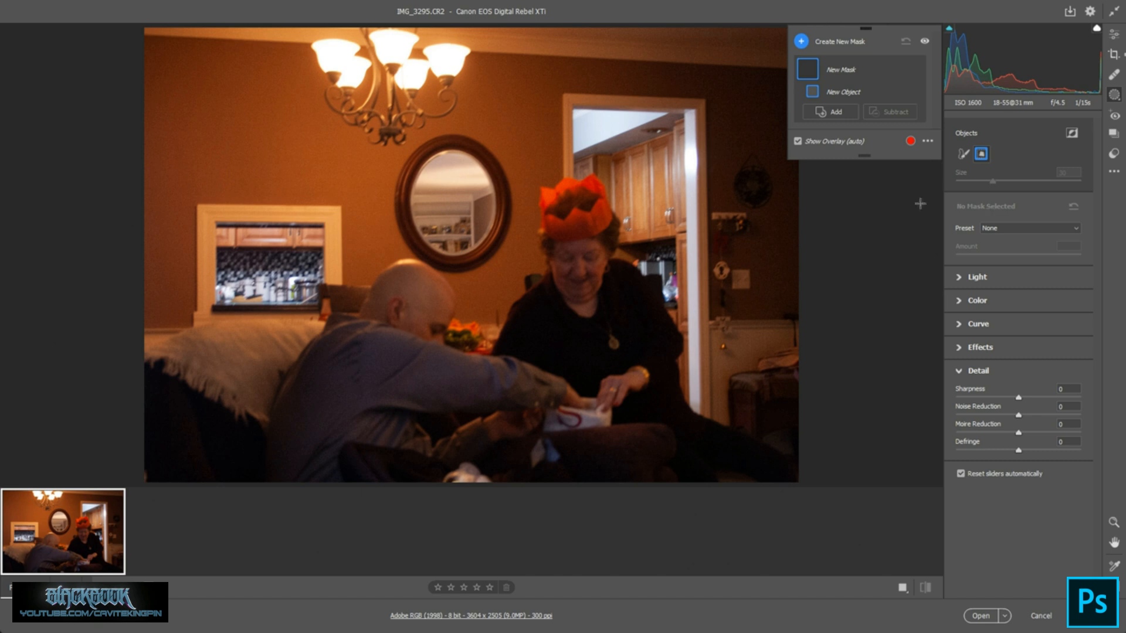
left_click_drag(397, 123, 516, 280)
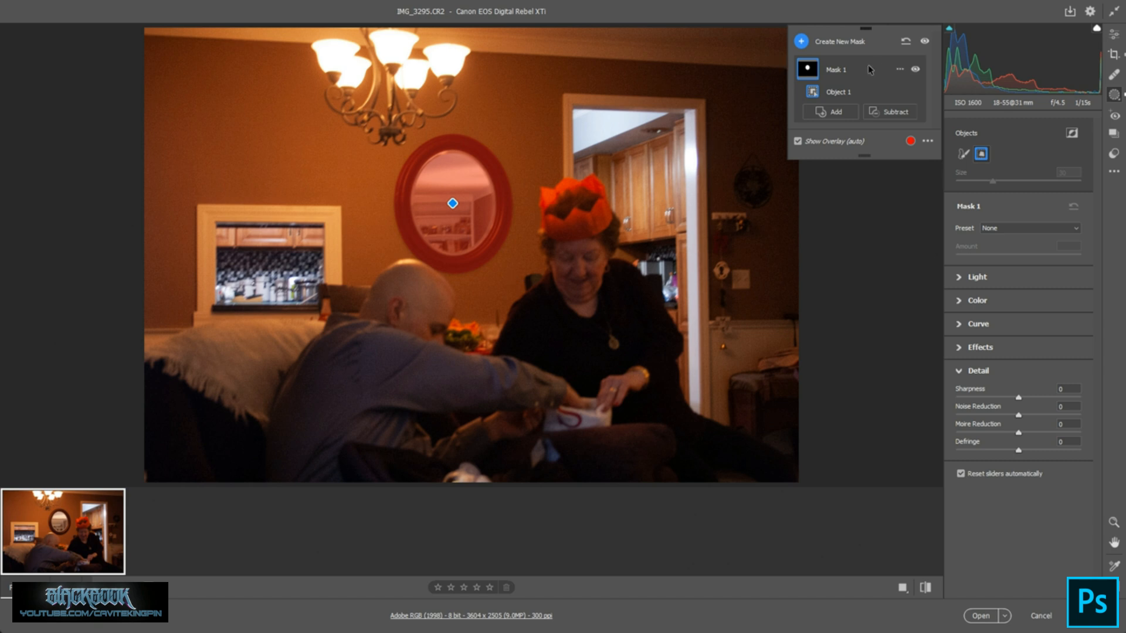
left_click(905, 41)
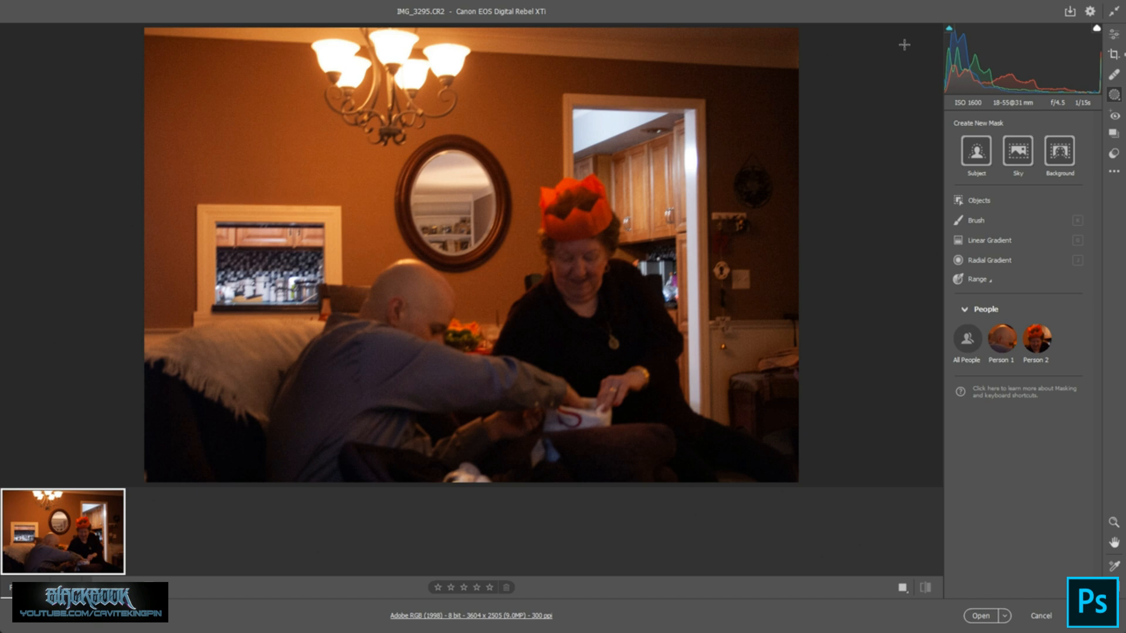
Paint a Brush mask with Auto Mask at size 2 over the chandelier's rightmost lampshade, and reset all masking.
left_click(966, 224)
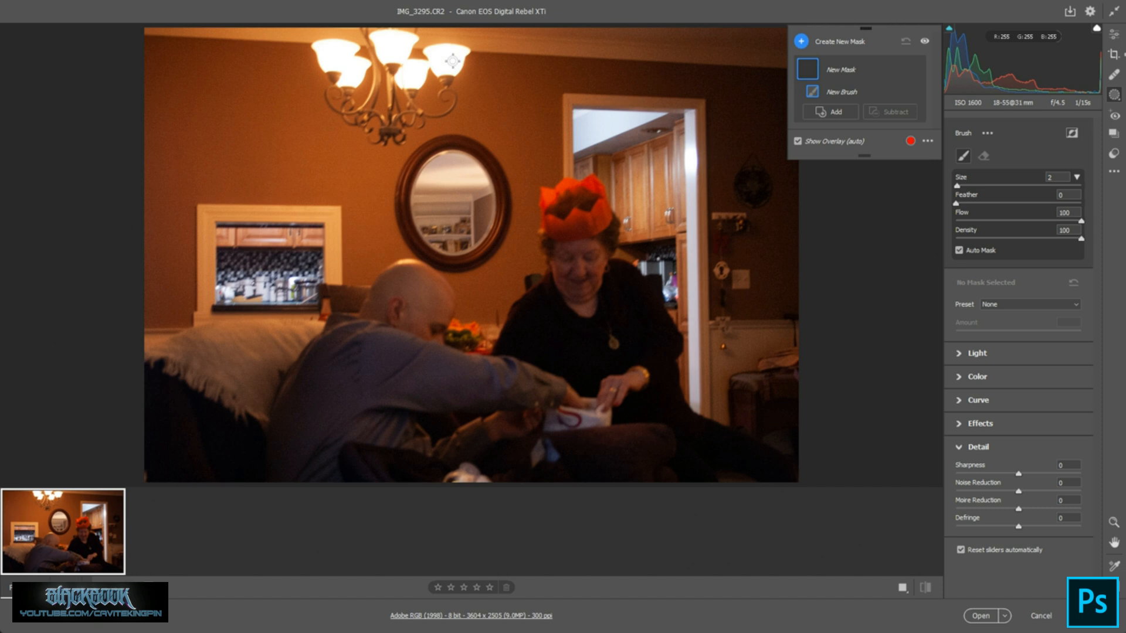
mouse_move(452, 60)
left_mouse_down()
mouse_move(436, 59)
mouse_move(443, 70)
mouse_move(445, 53)
mouse_move(429, 50)
mouse_move(464, 50)
mouse_move(435, 48)
mouse_move(435, 70)
mouse_move(468, 50)
mouse_move(431, 50)
mouse_move(447, 46)
mouse_move(435, 64)
mouse_move(464, 59)
left_mouse_up()
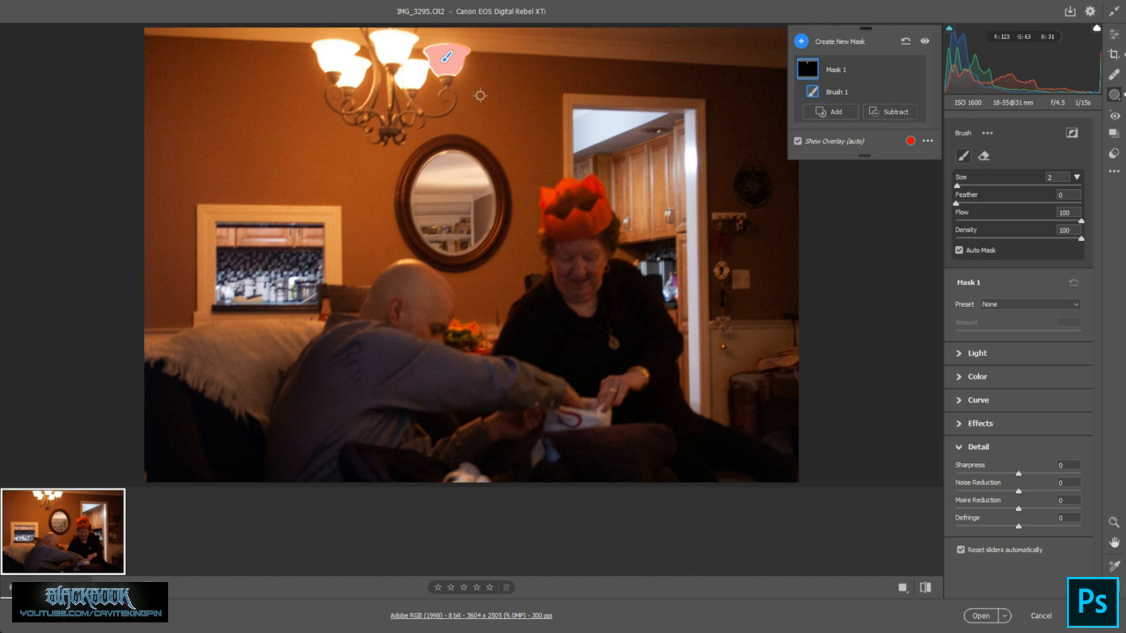
left_click(903, 42)
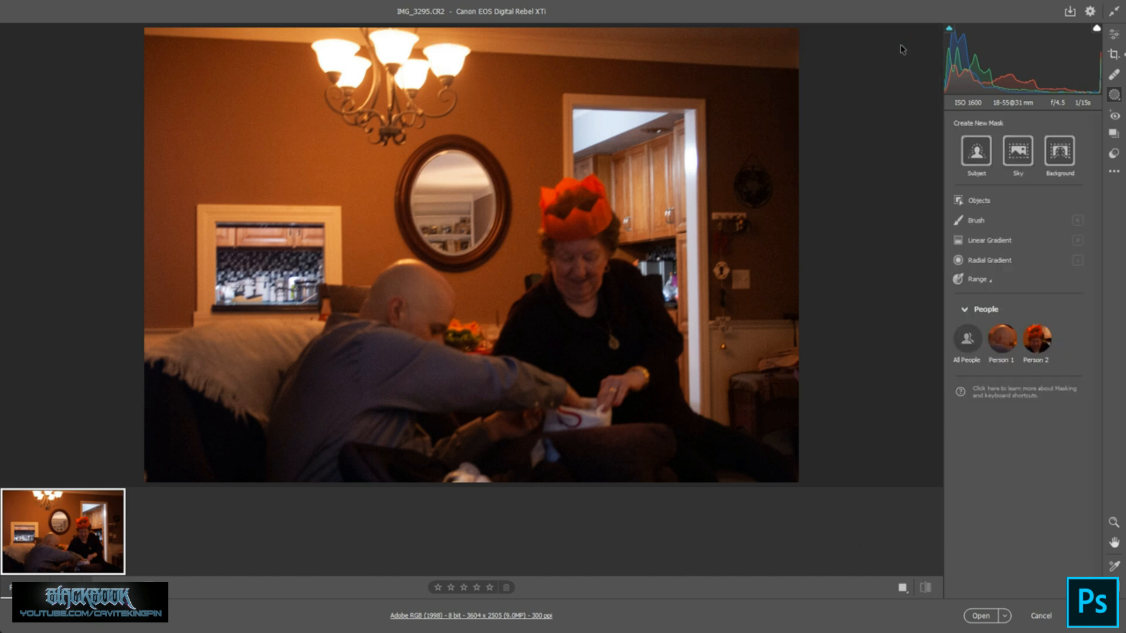
Draw a Linear Gradient mask fading downward from the middle of the oval mirror to just above the red flowers.
left_click(990, 240)
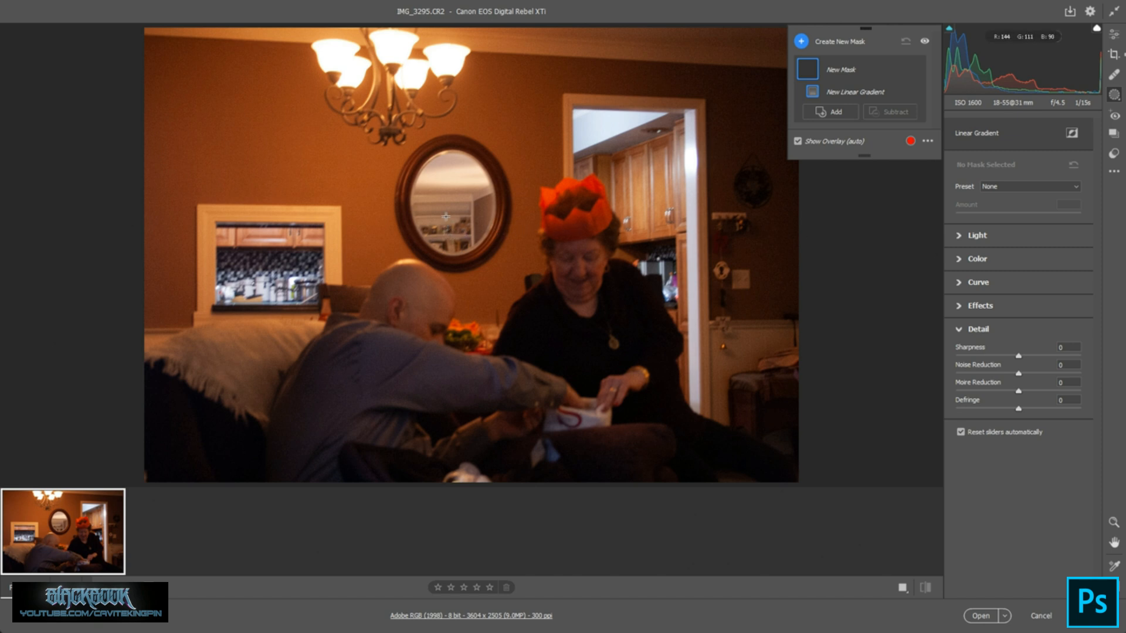
left_click_drag(460, 203, 463, 322)
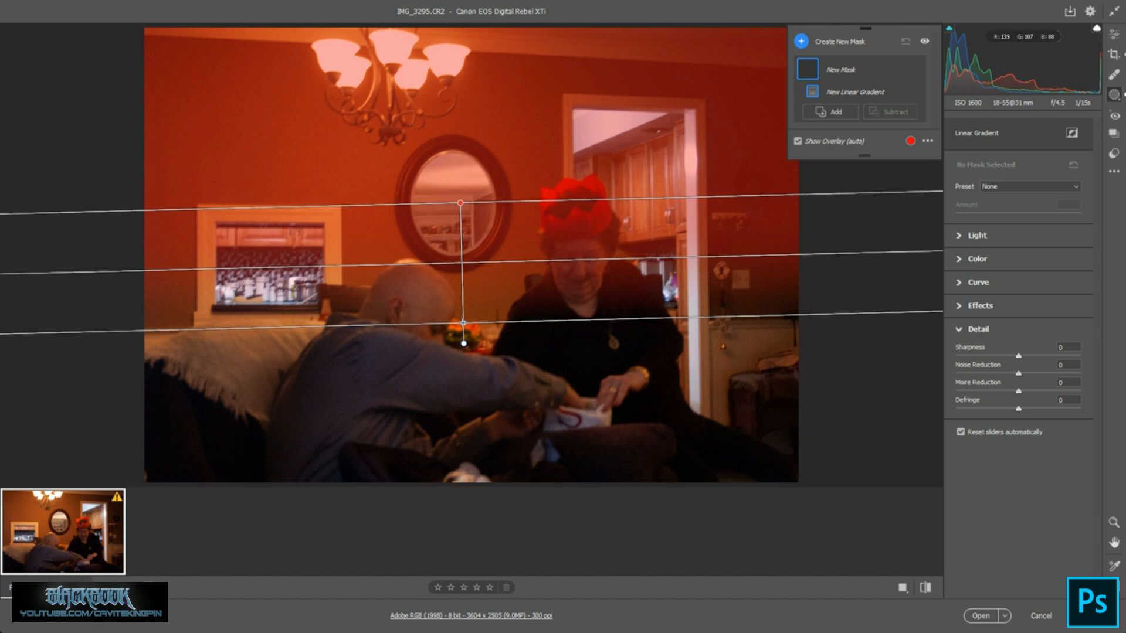
left_click_drag(463, 323, 463, 325)
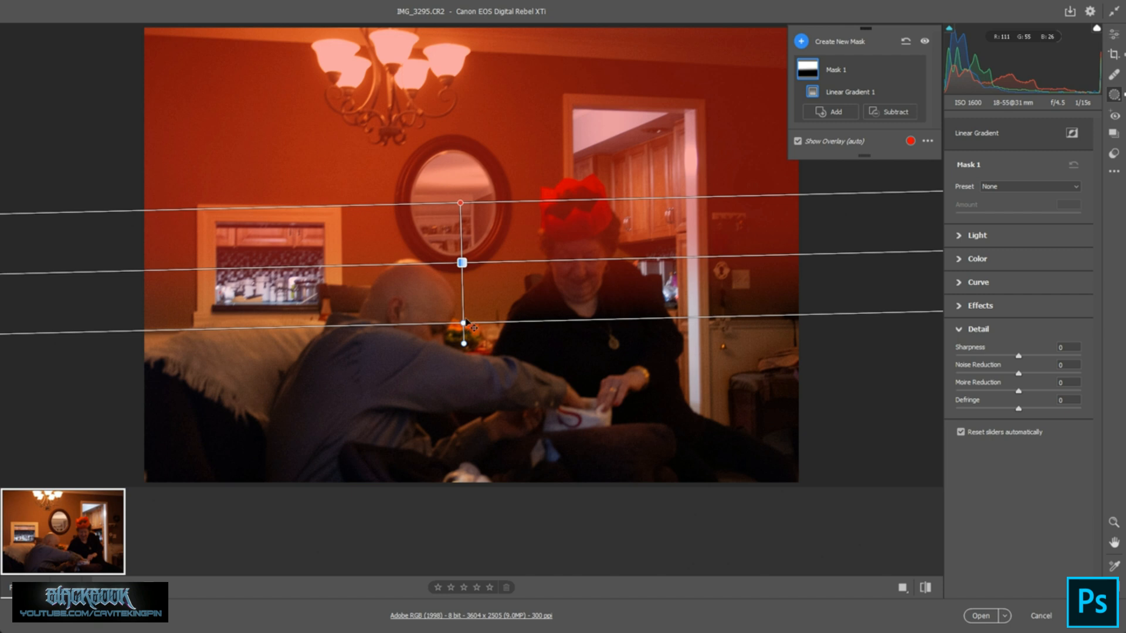
Move the linear gradient up, then extend its lower fade and rotate it slightly, and reset all masking.
left_click_drag(462, 263, 464, 223)
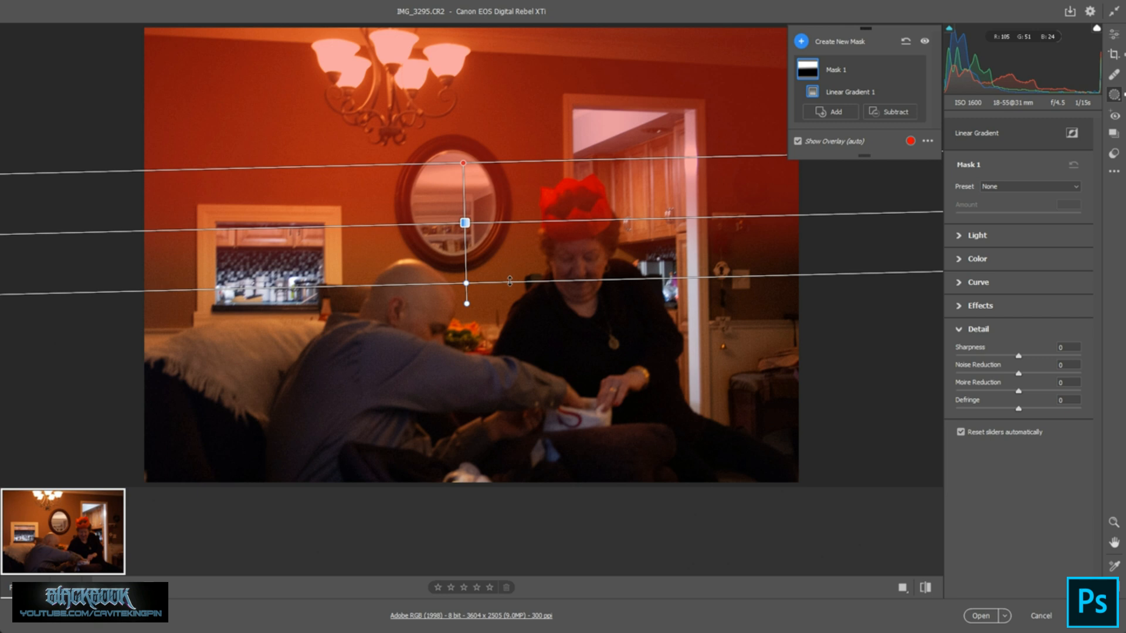
left_click_drag(510, 281, 507, 324)
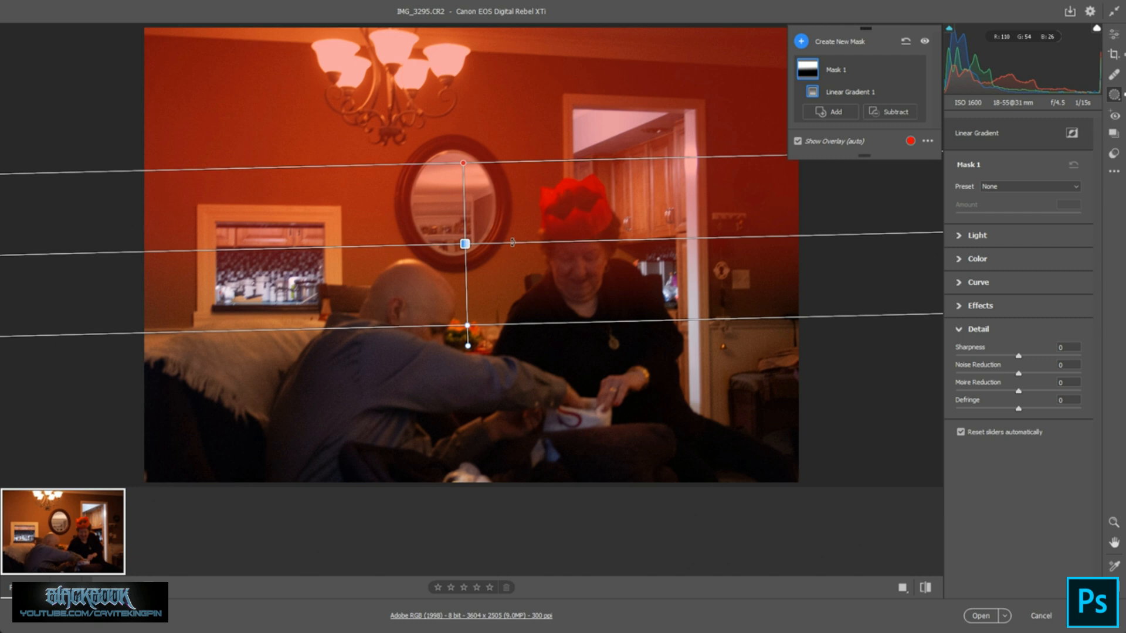
mouse_move(512, 242)
left_mouse_down()
mouse_move(500, 274)
mouse_move(529, 245)
left_mouse_up()
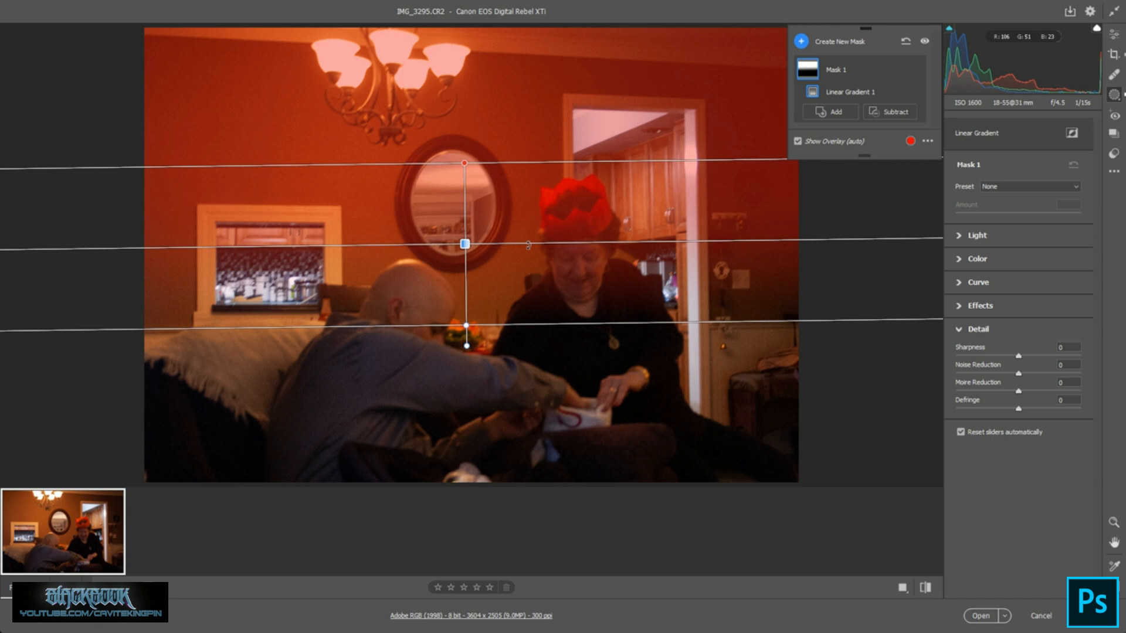
left_click(906, 42)
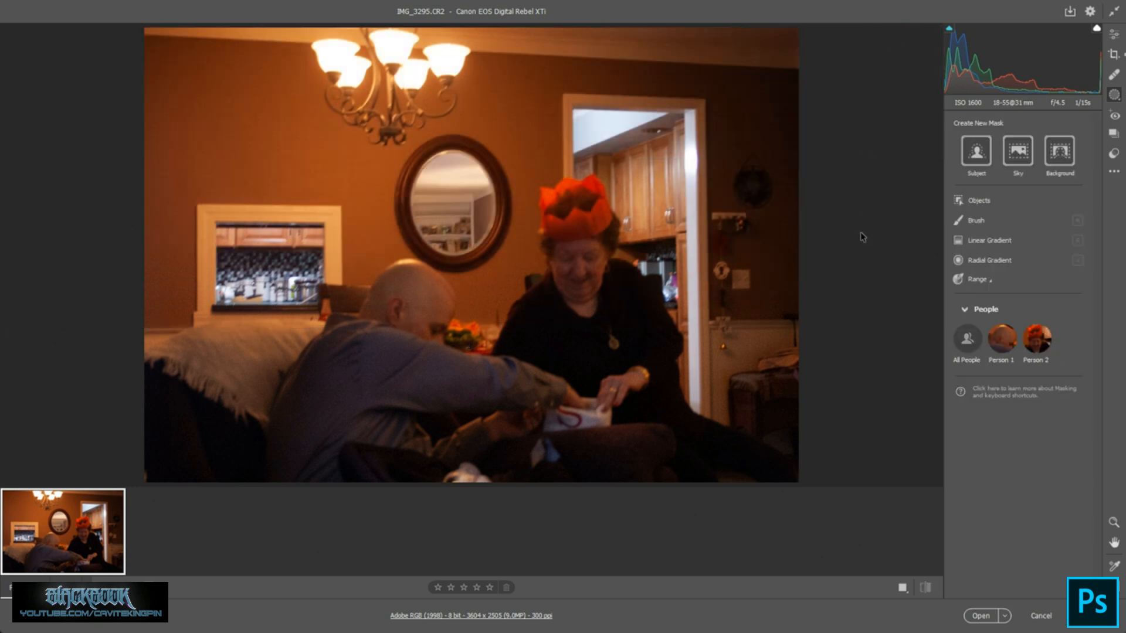
Draw a Radial Gradient mask outward from the centre of the oval mirror and shift it slightly down.
left_click(979, 261)
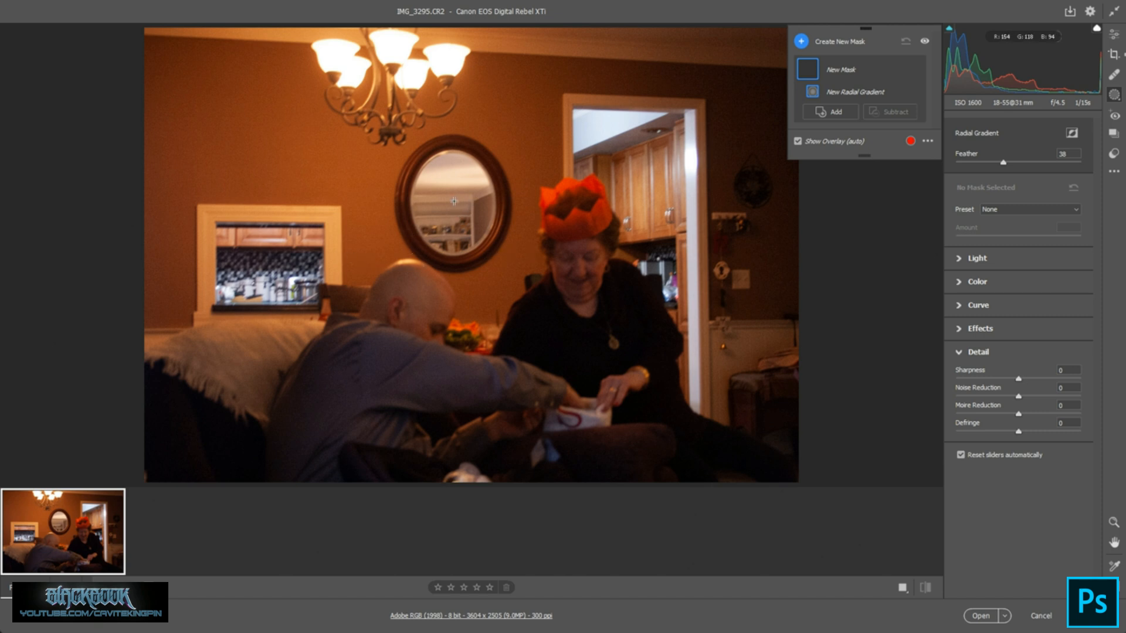
left_click_drag(452, 202, 485, 245)
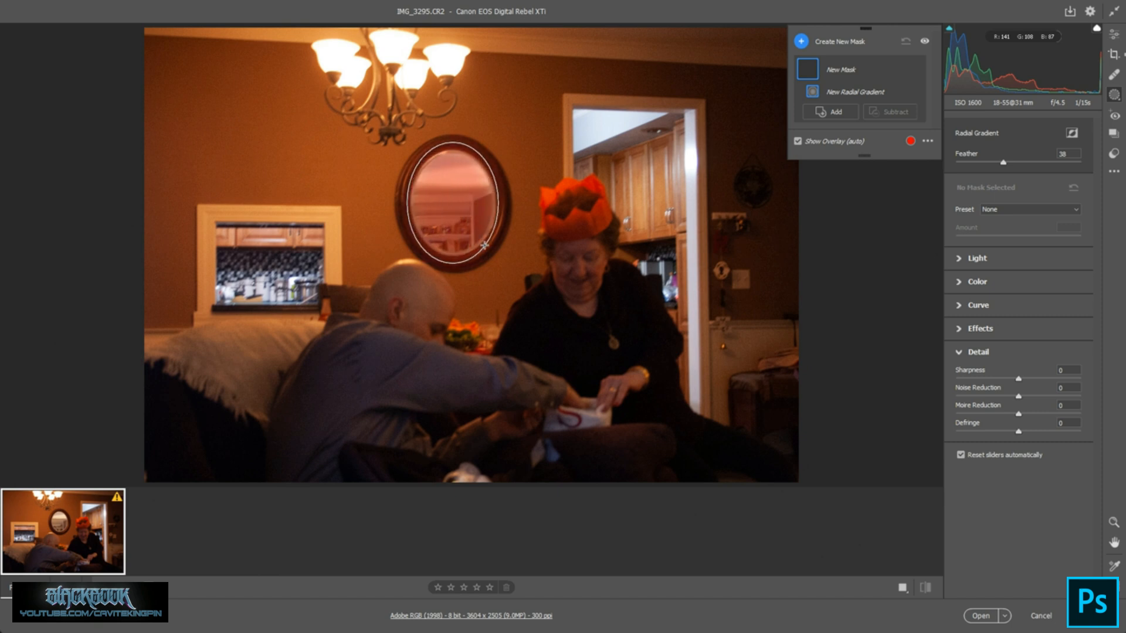
left_click_drag(484, 245, 485, 246)
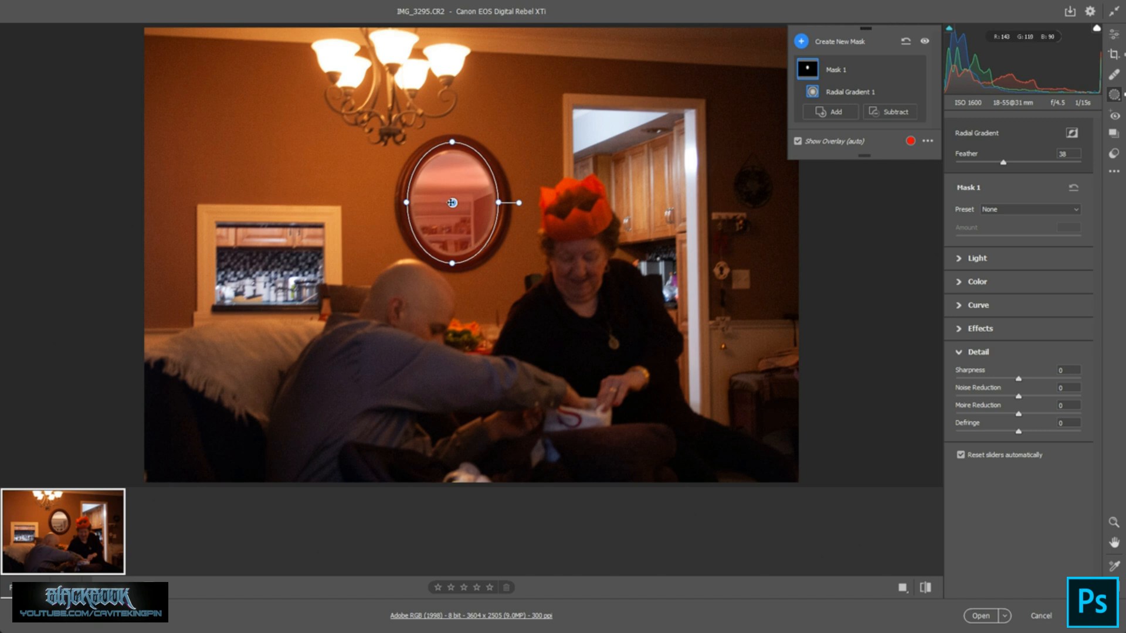
mouse_move(452, 202)
left_mouse_down()
mouse_move(414, 210)
mouse_move(453, 206)
left_mouse_up()
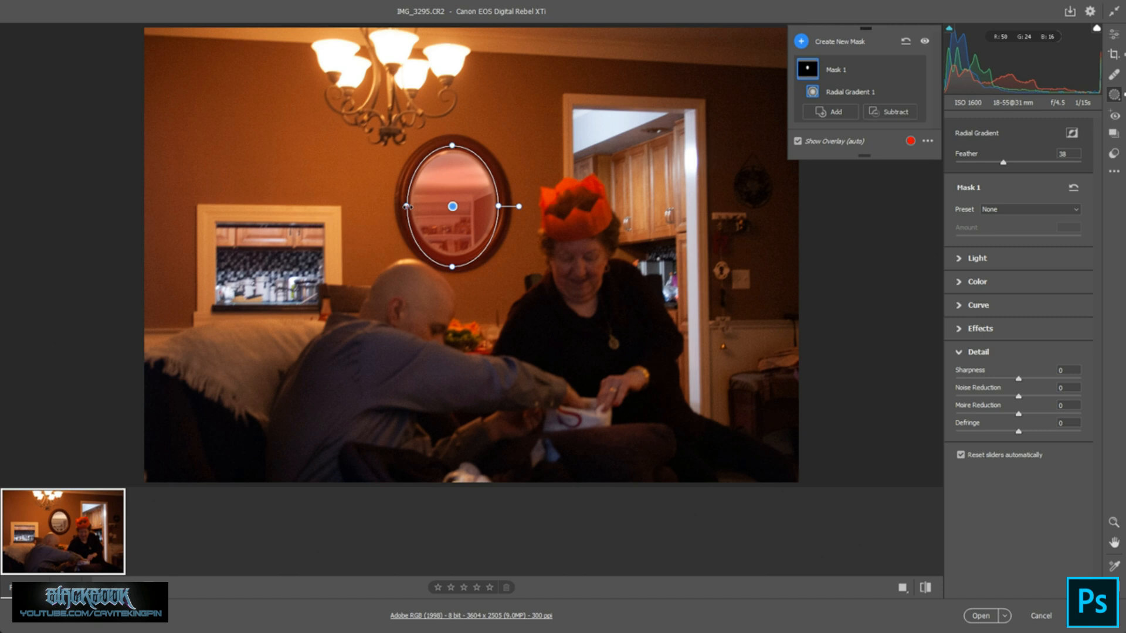
Widen and heighten the radial gradient to cover the mirror frame, rotate it a quarter turn, and reset all masking.
left_click_drag(406, 207, 398, 207)
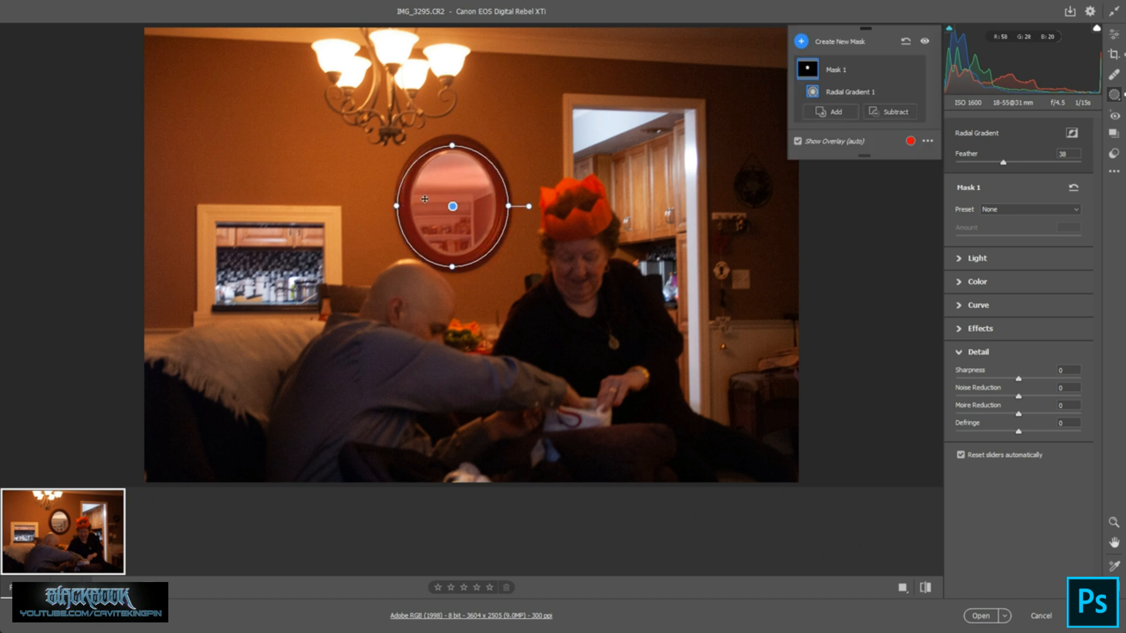
left_click_drag(452, 146, 452, 134)
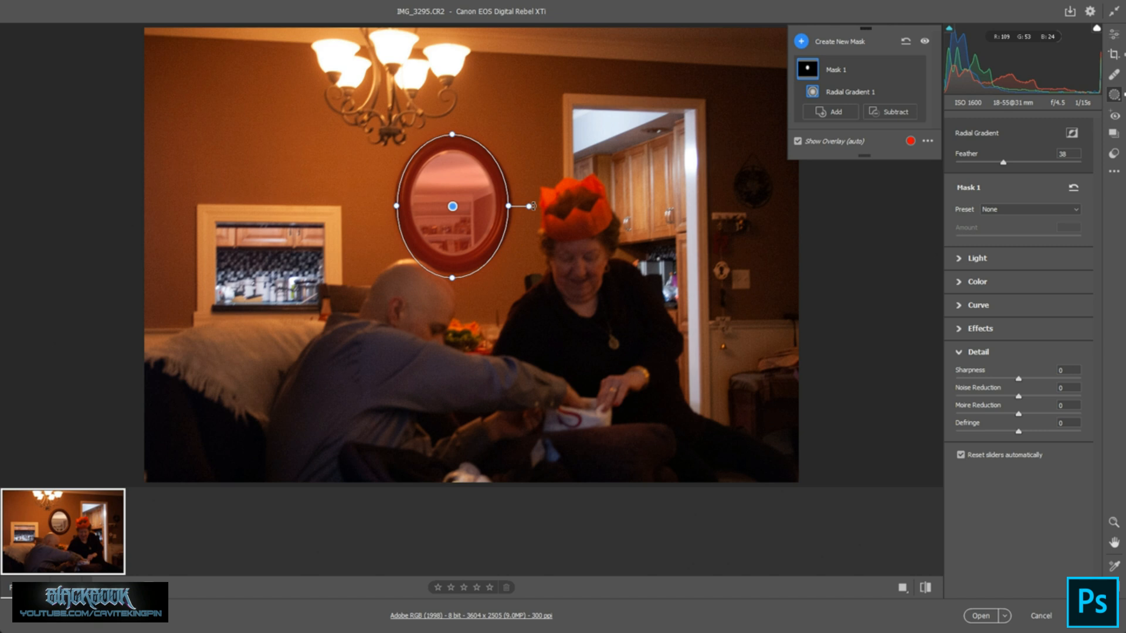
left_click_drag(532, 205, 452, 272)
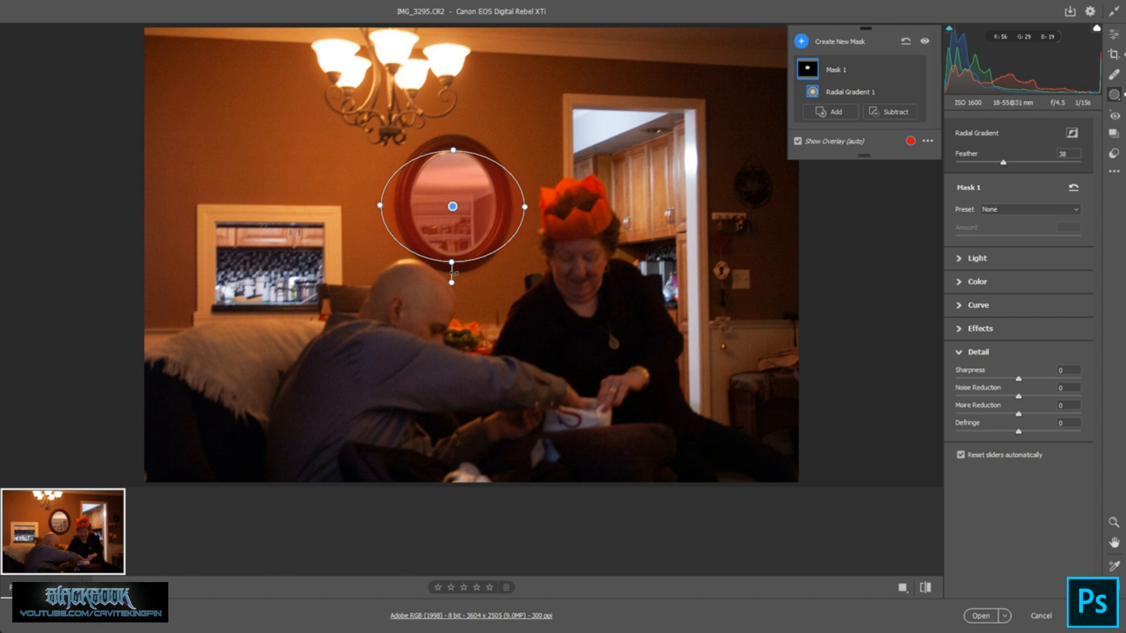
left_click(909, 41)
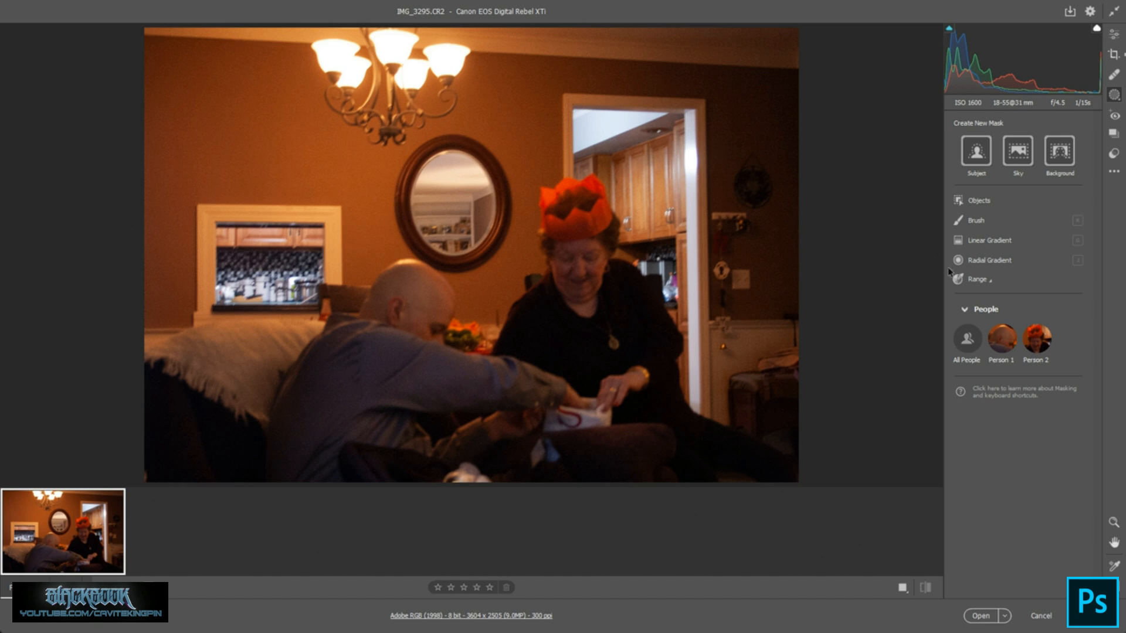
Create a Color Range mask from the wall beside the chandelier, adding samples above the doorway and above the oval mirror.
left_click(969, 281)
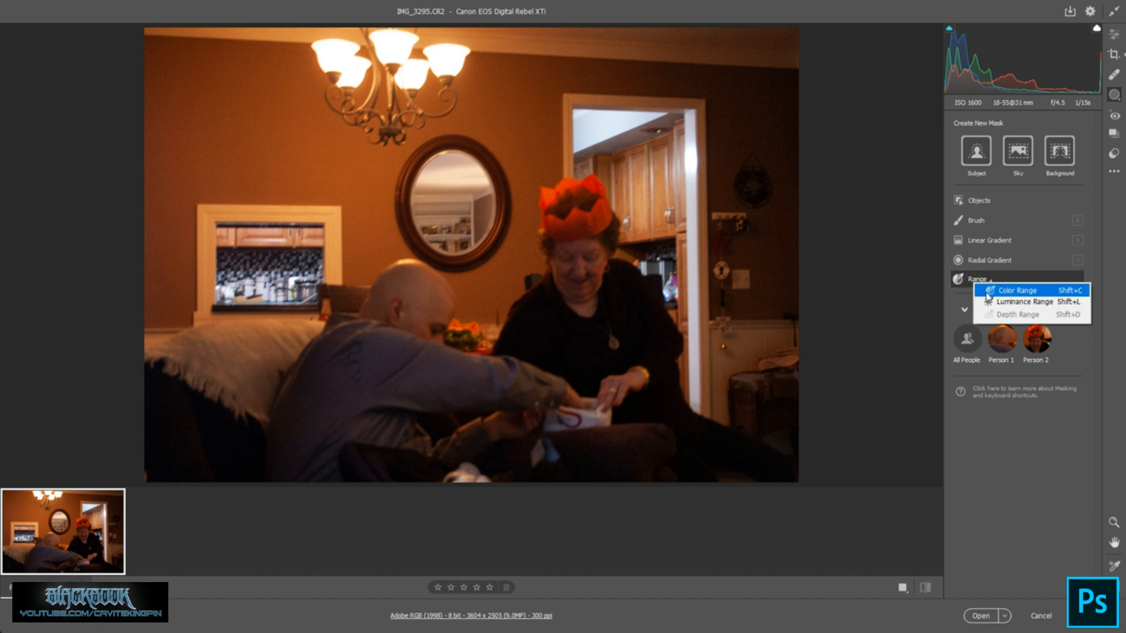
left_click(1008, 290)
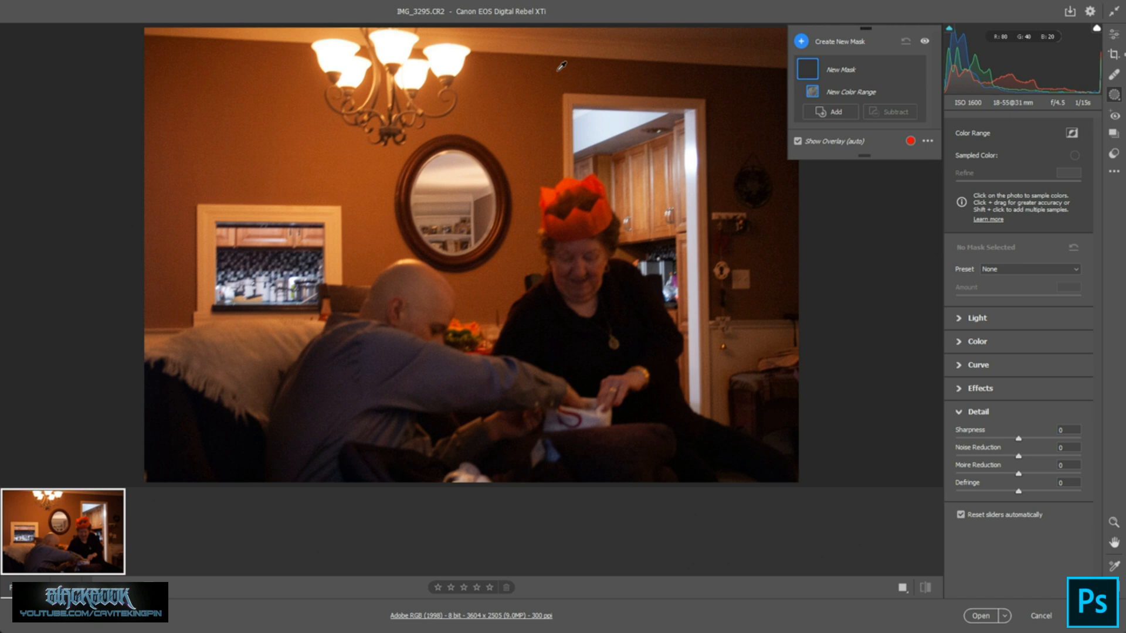
key("shift")
left_click(557, 70)
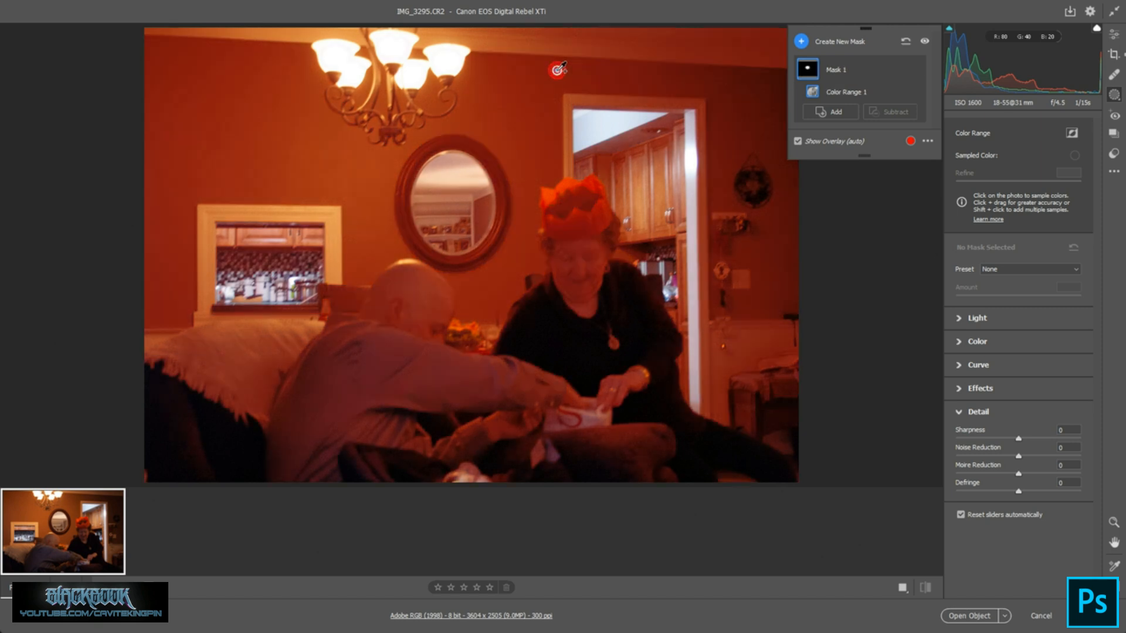
left_click(622, 72, "shift")
left_click(477, 120, "shift")
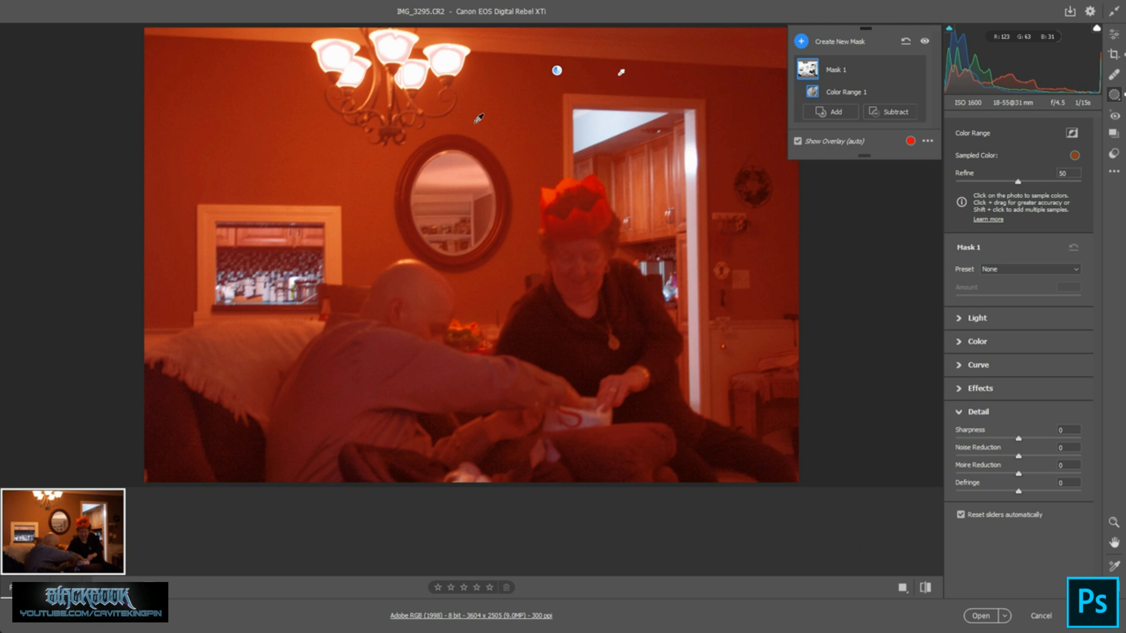
Remove the two additional colour samples, lower the Refine amount slightly, and reset all masking.
key("alt")
left_click(477, 120, "alt")
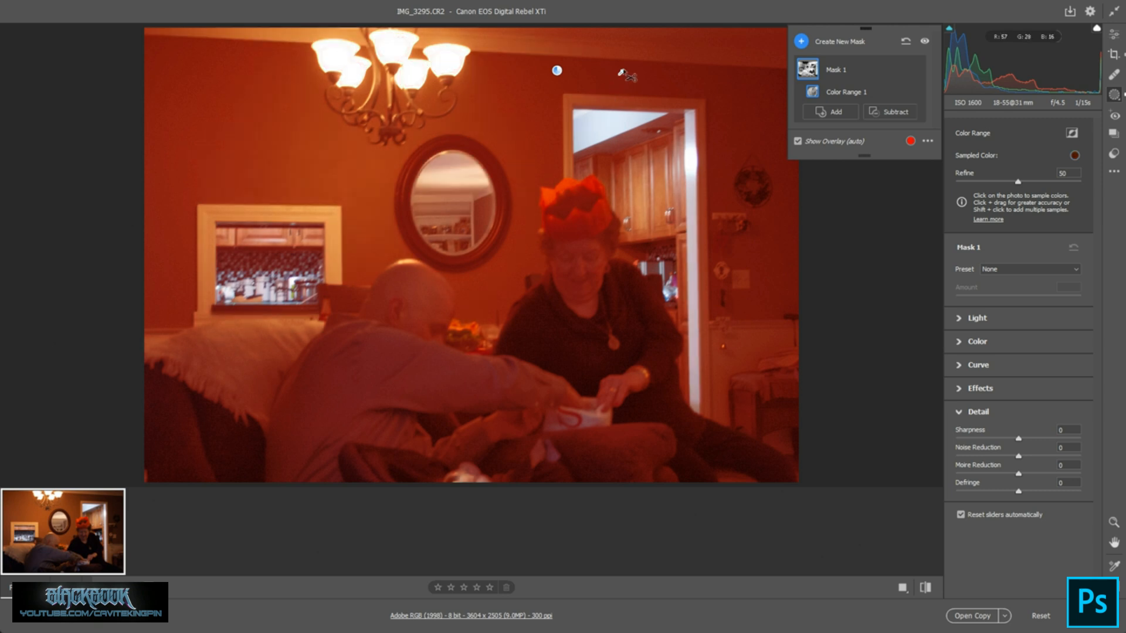
left_click(621, 72, "alt")
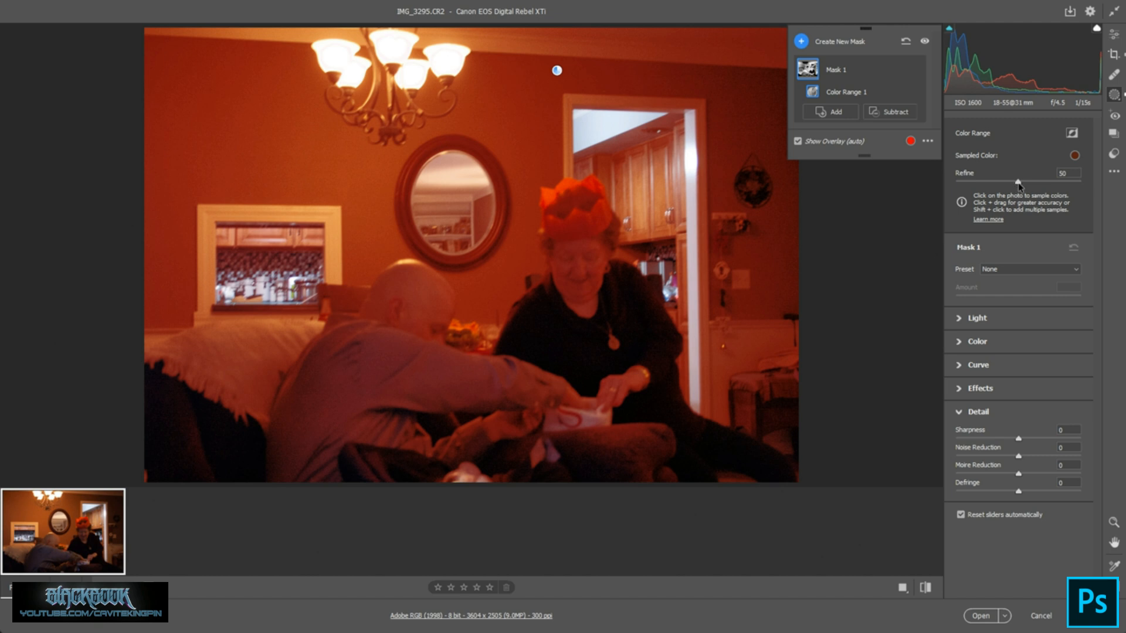
mouse_move(1017, 184)
left_mouse_down()
mouse_move(947, 187)
mouse_move(1031, 186)
mouse_move(1013, 182)
left_mouse_up()
left_click(906, 42)
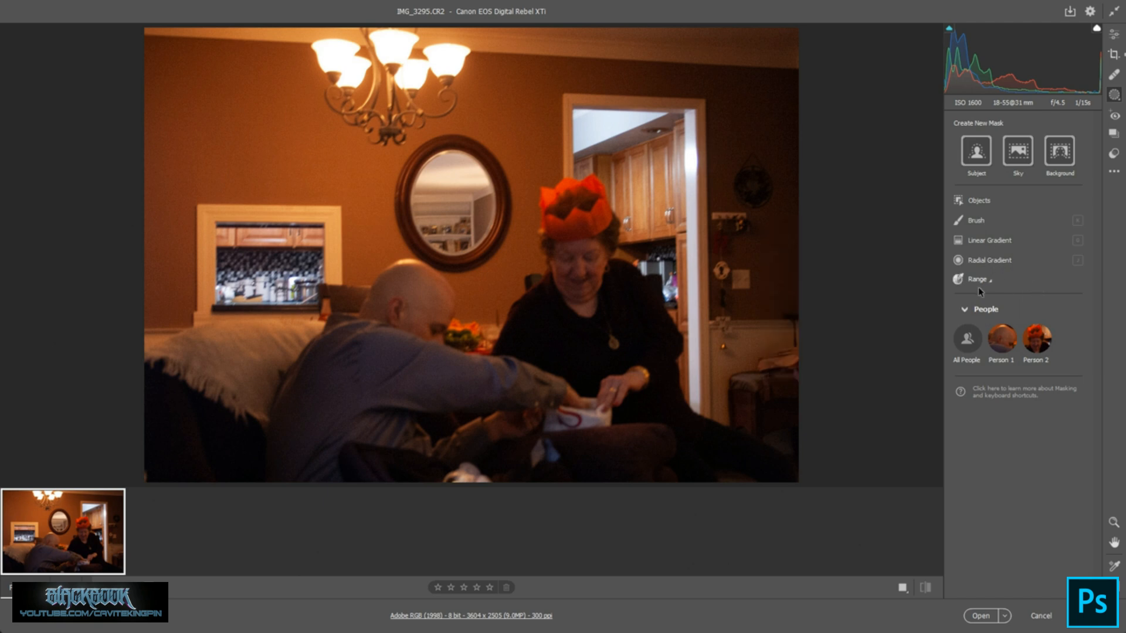
Create a Luminance Range mask from the chandelier's middle lampshade and narrow the range's lower limit to 99.
mouse_move(980, 283)
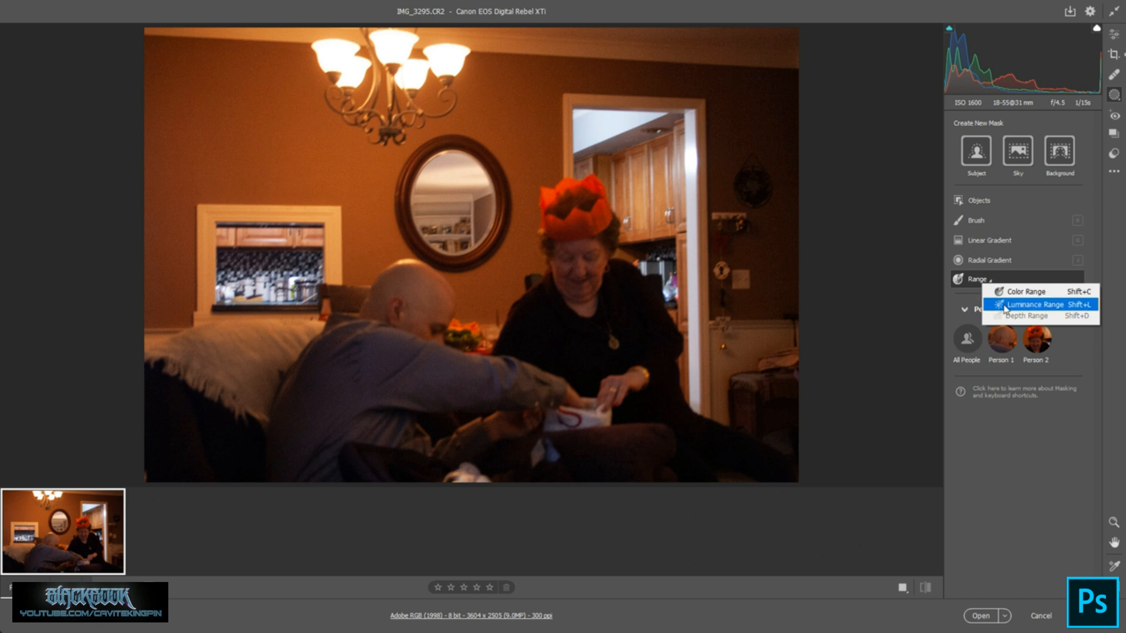
left_click(1003, 305)
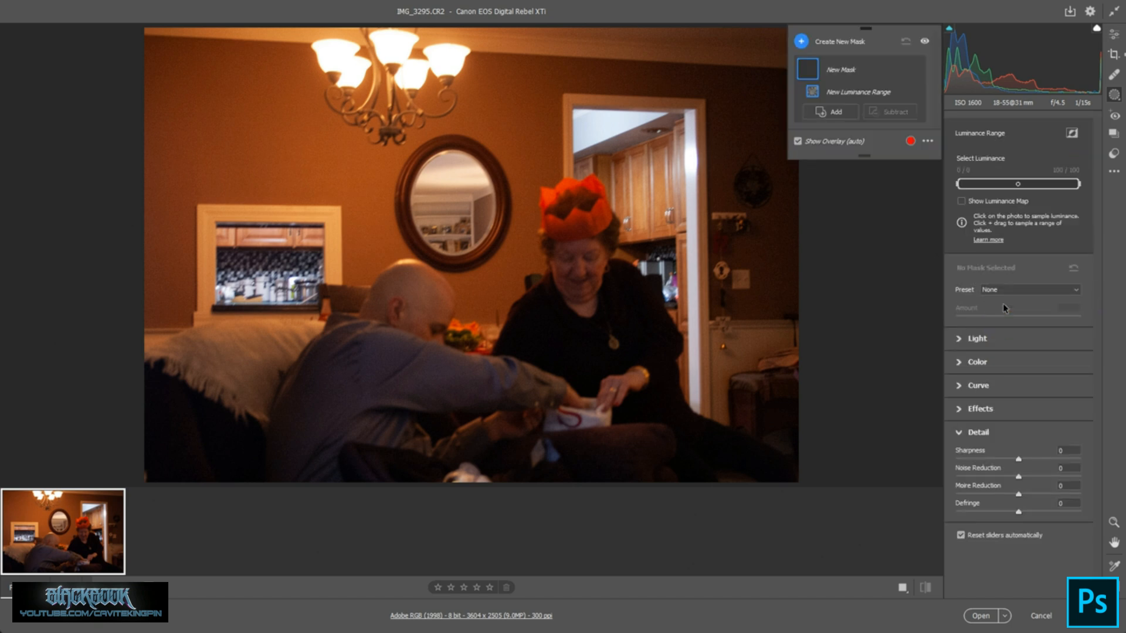
left_click(397, 40)
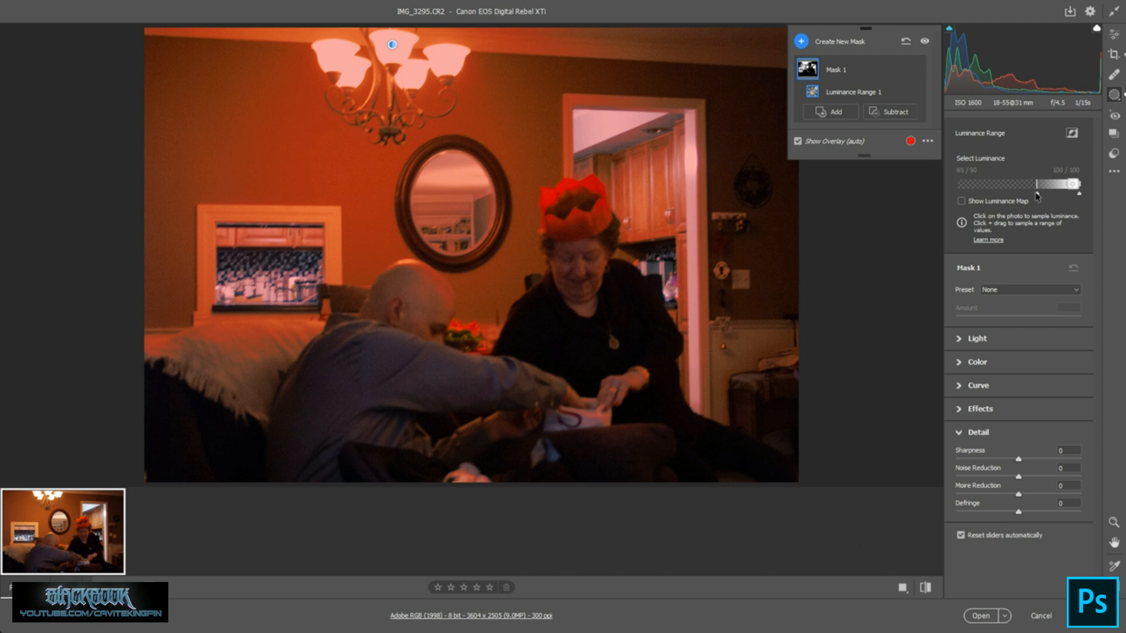
left_click_drag(1037, 198, 1080, 192)
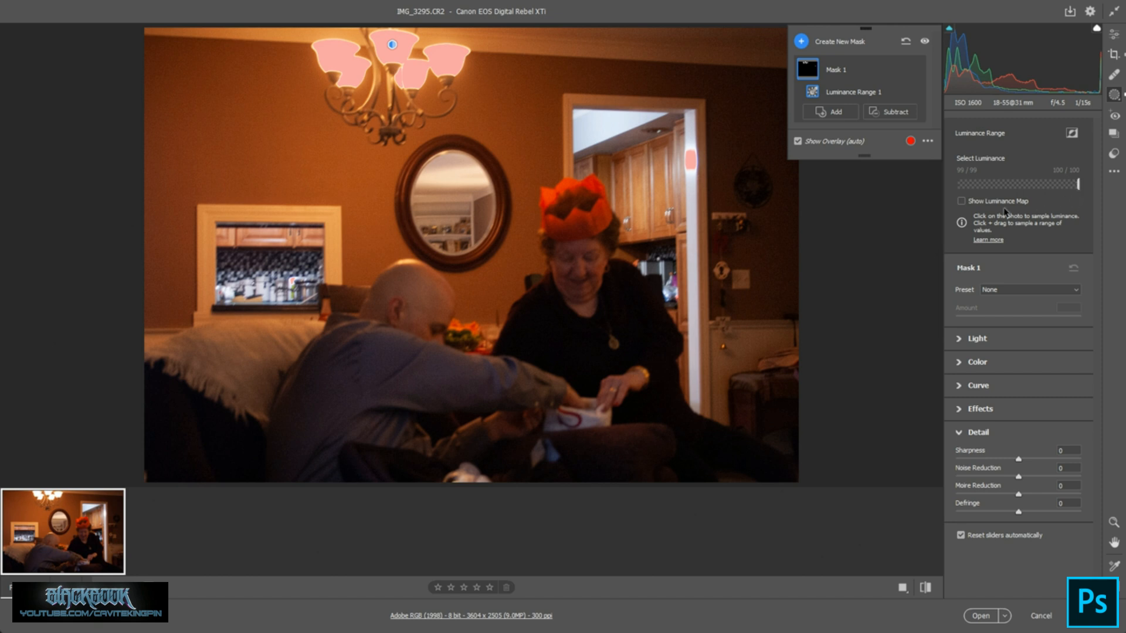
Preview the luminance map, extend the range's lower falloff to 91, and reset all masking.
left_click(962, 202)
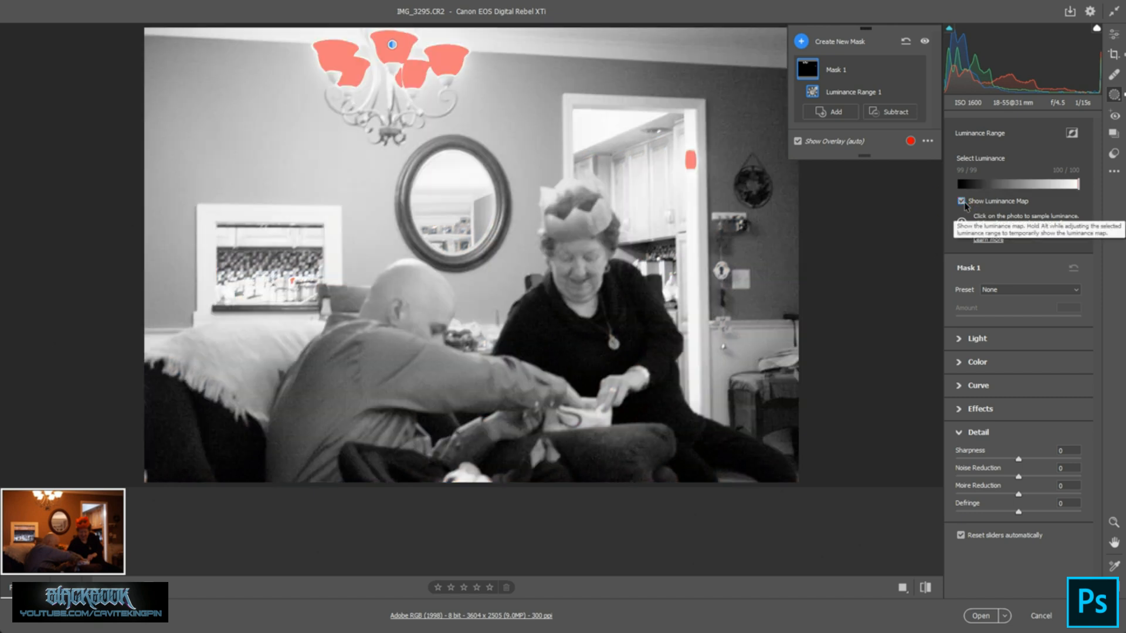
left_click(962, 202)
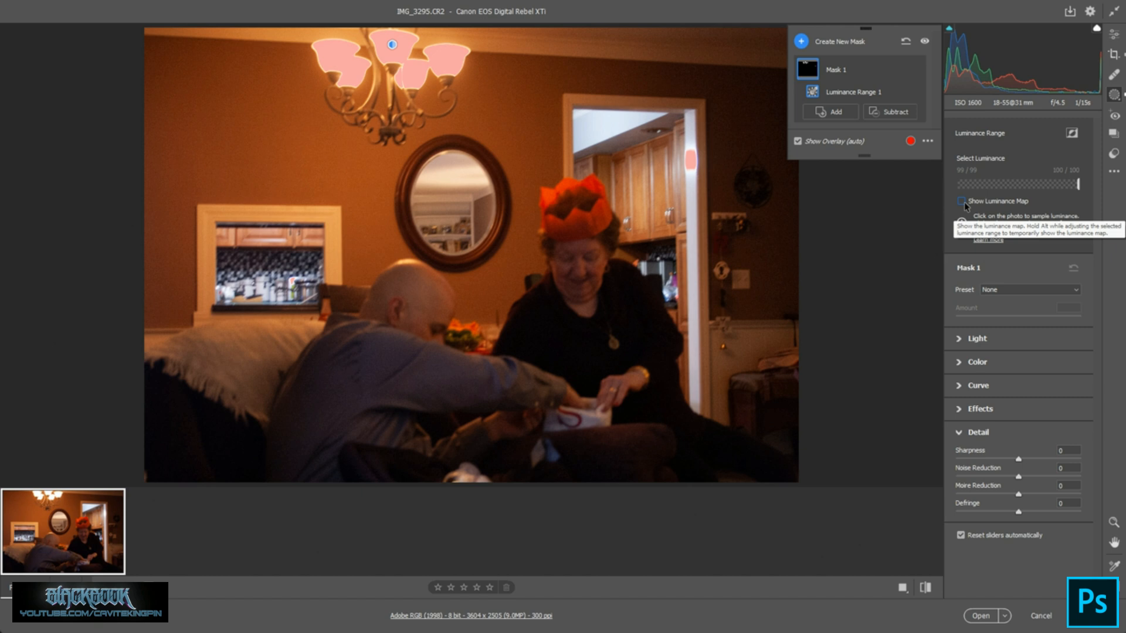
key("alt")
mouse_move(1077, 197)
left_mouse_down()
mouse_move(1026, 198)
mouse_move(1064, 194)
left_mouse_up()
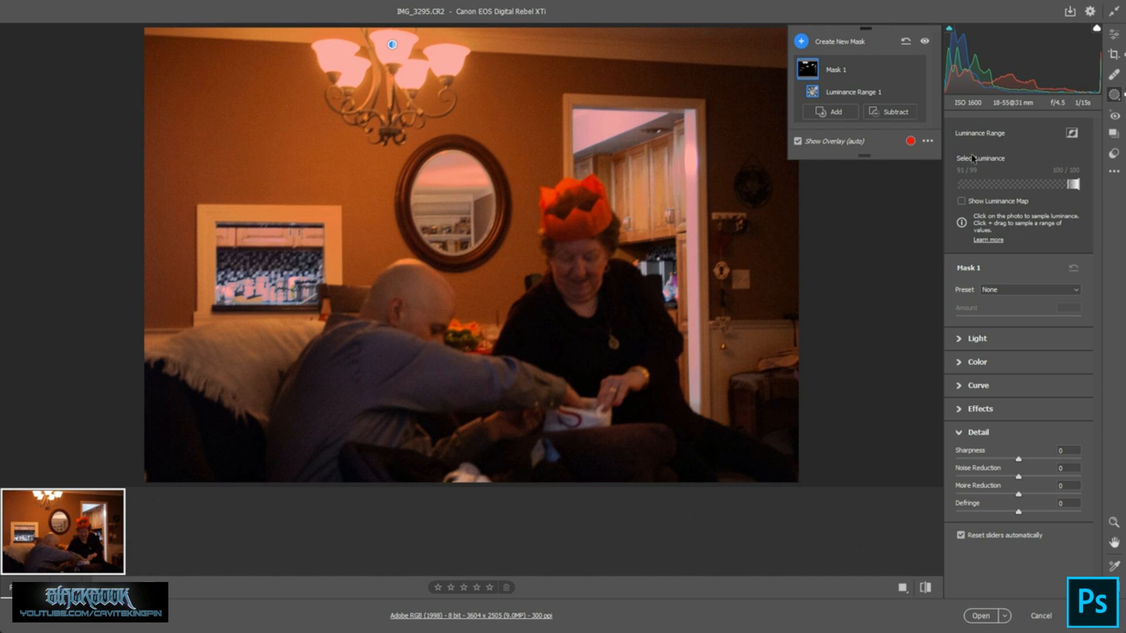
left_click(905, 41)
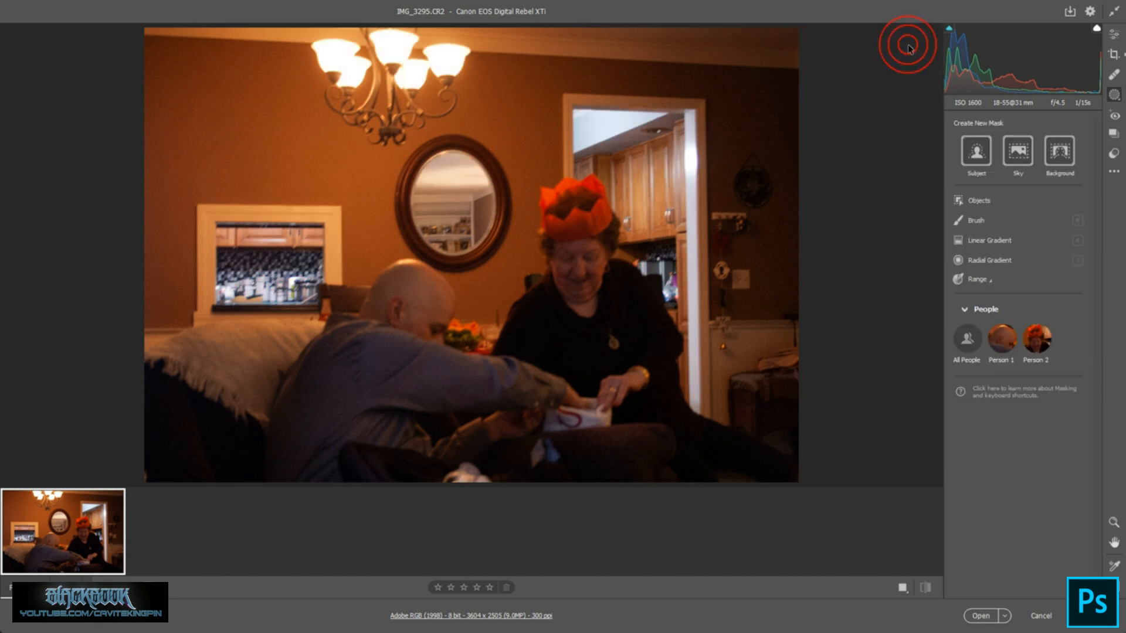
left_click(985, 281)
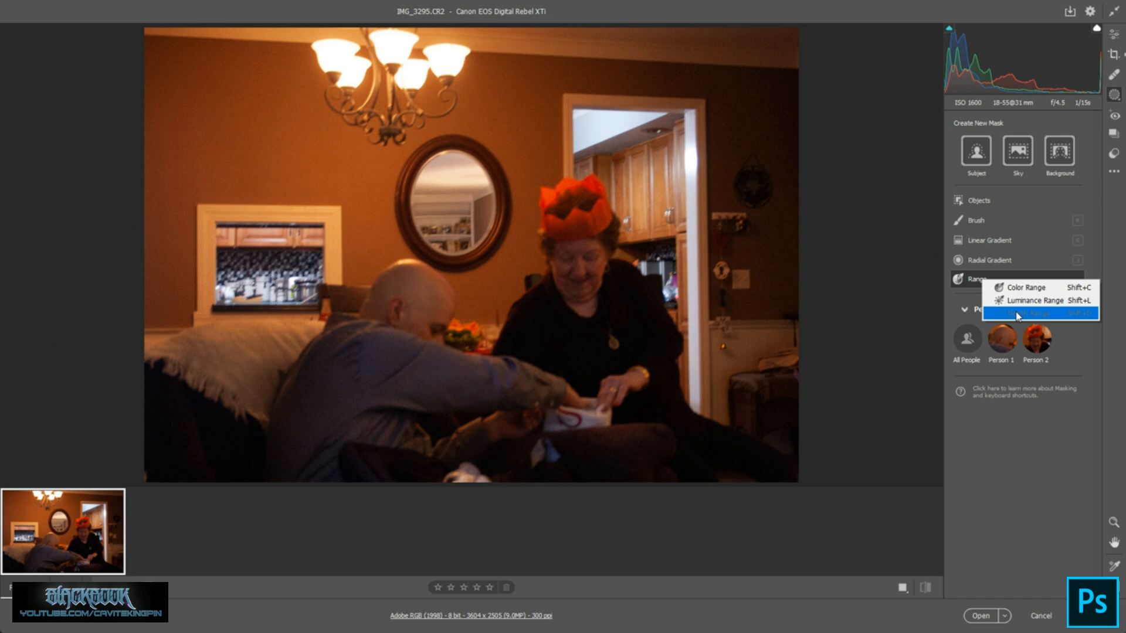
left_click(1082, 345)
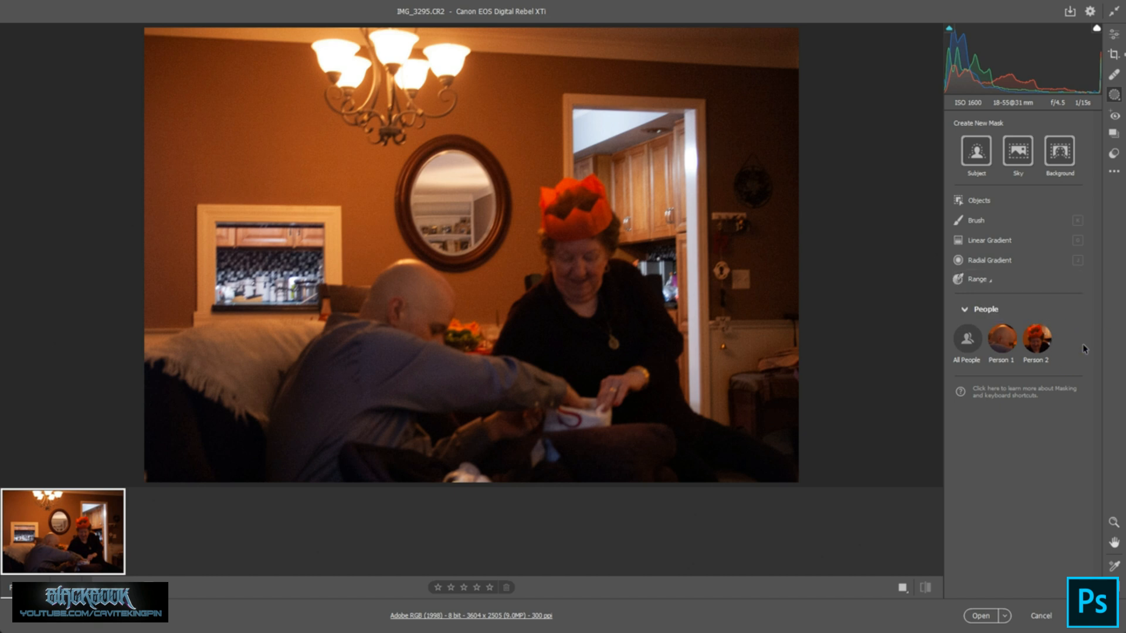
Create a Background mask and look through the mask types available for a new mask.
left_click(1058, 158)
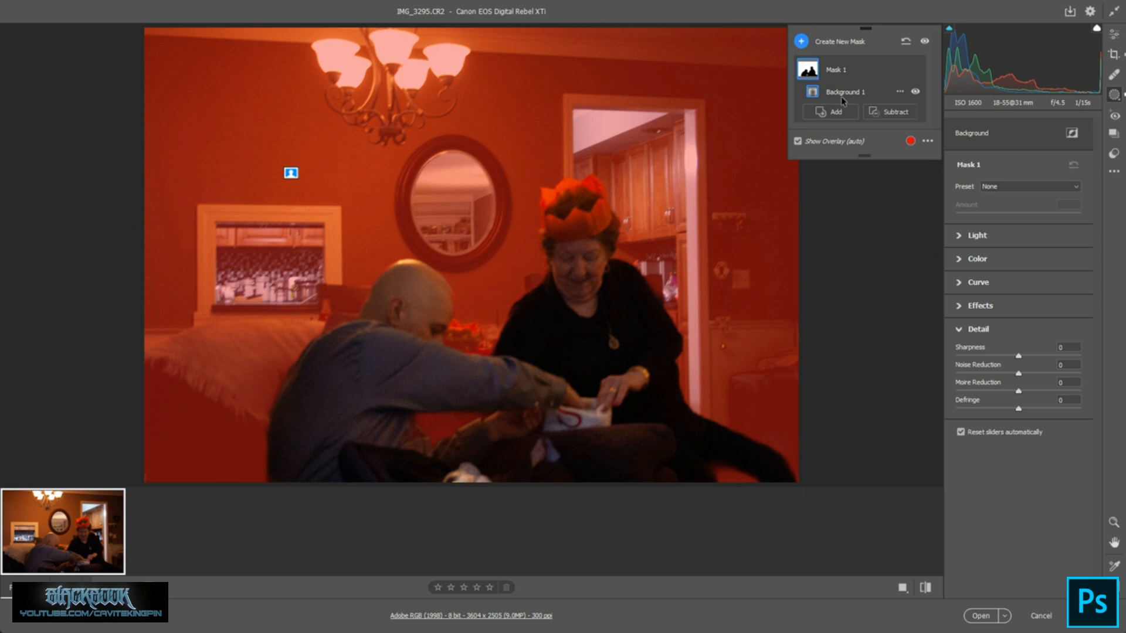
left_click(844, 46)
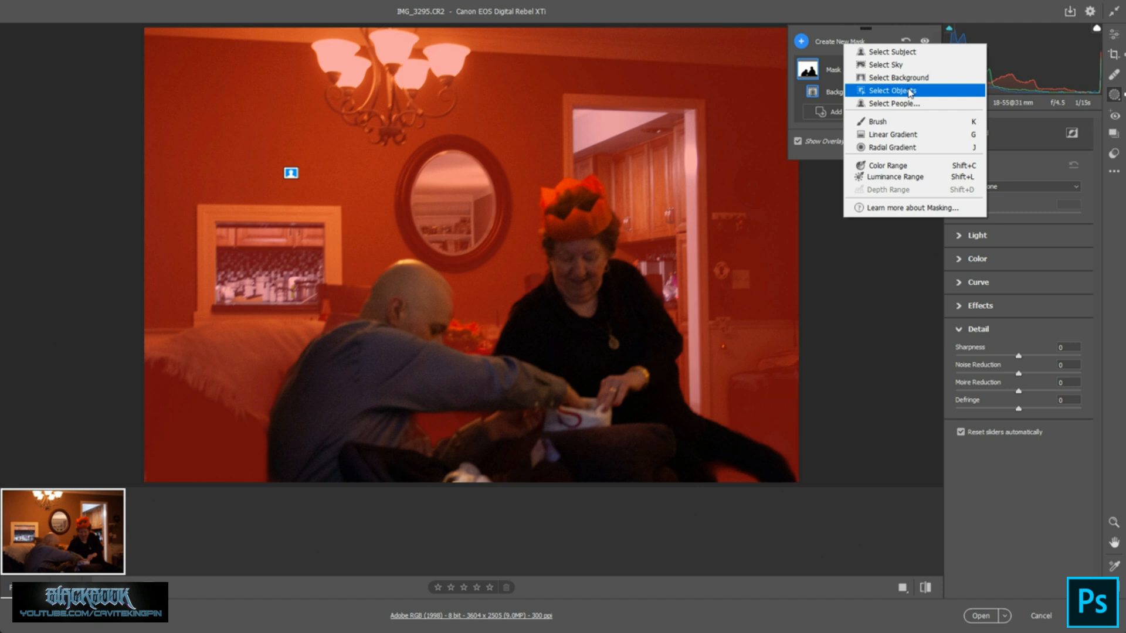
left_click(828, 70)
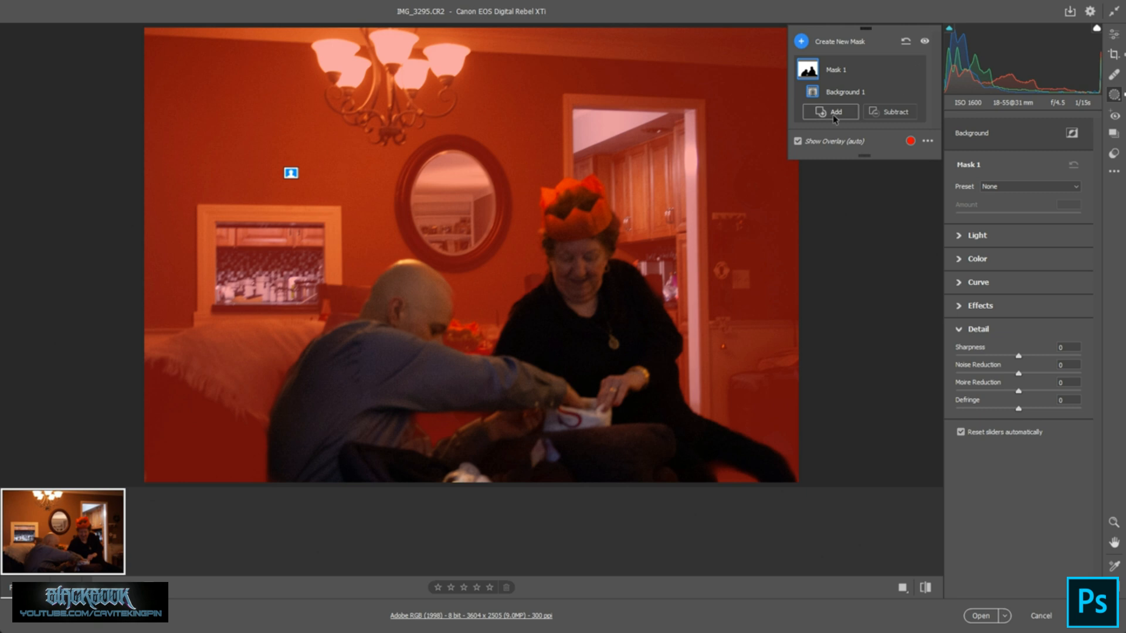
Subtract the kitchen pass-through and the doorway from the background mask with rectangular Objects selections.
left_click(868, 114)
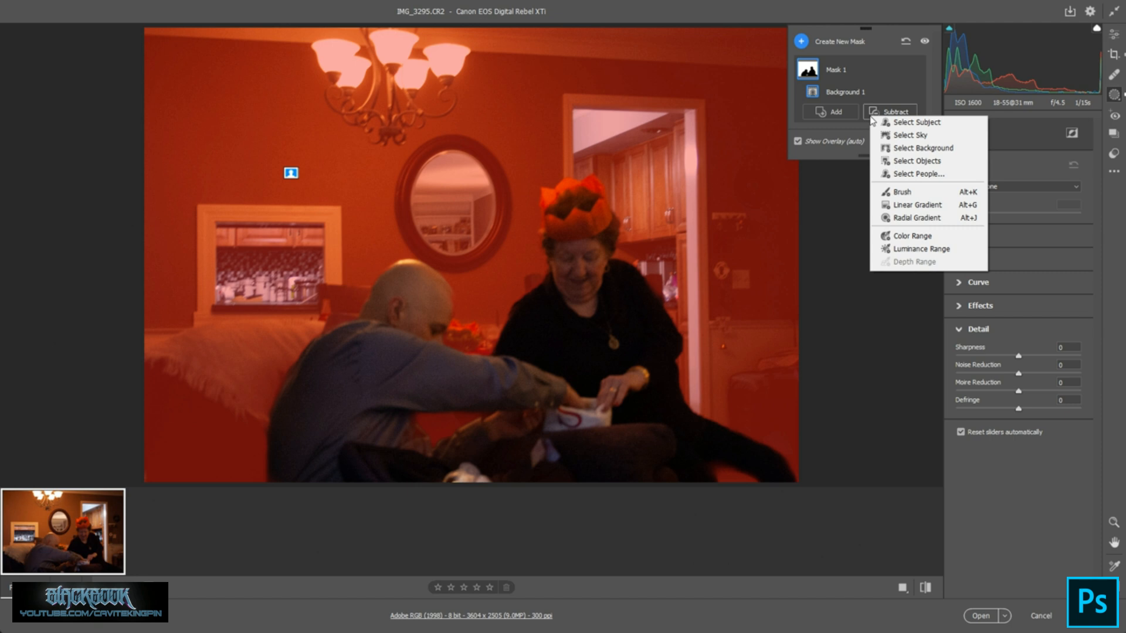
left_click(904, 163)
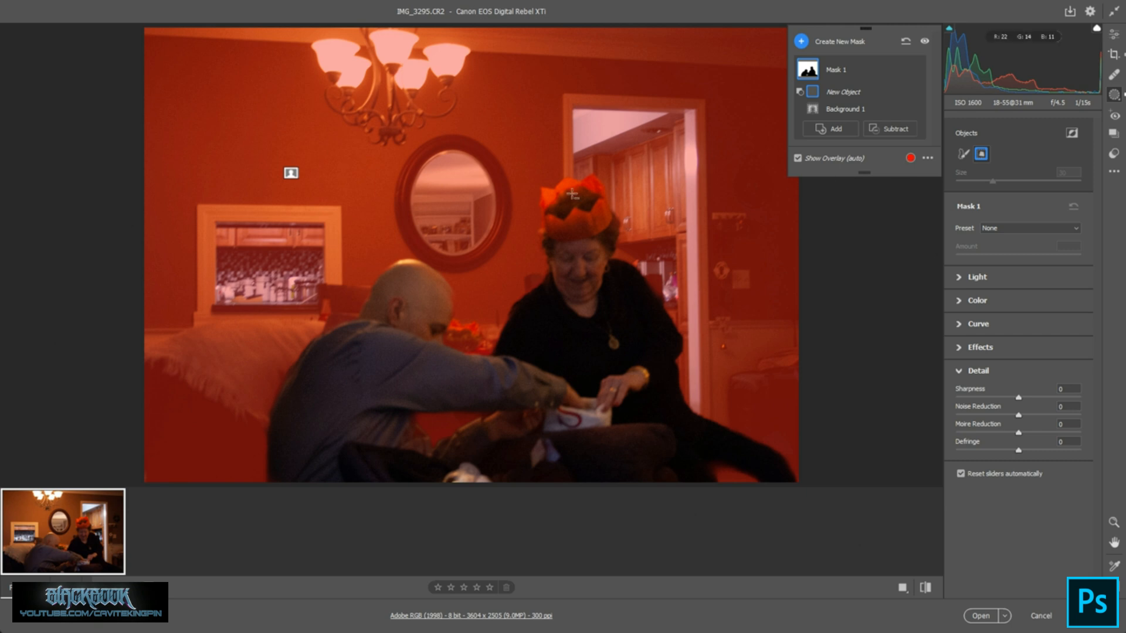
left_click_drag(211, 216, 330, 315)
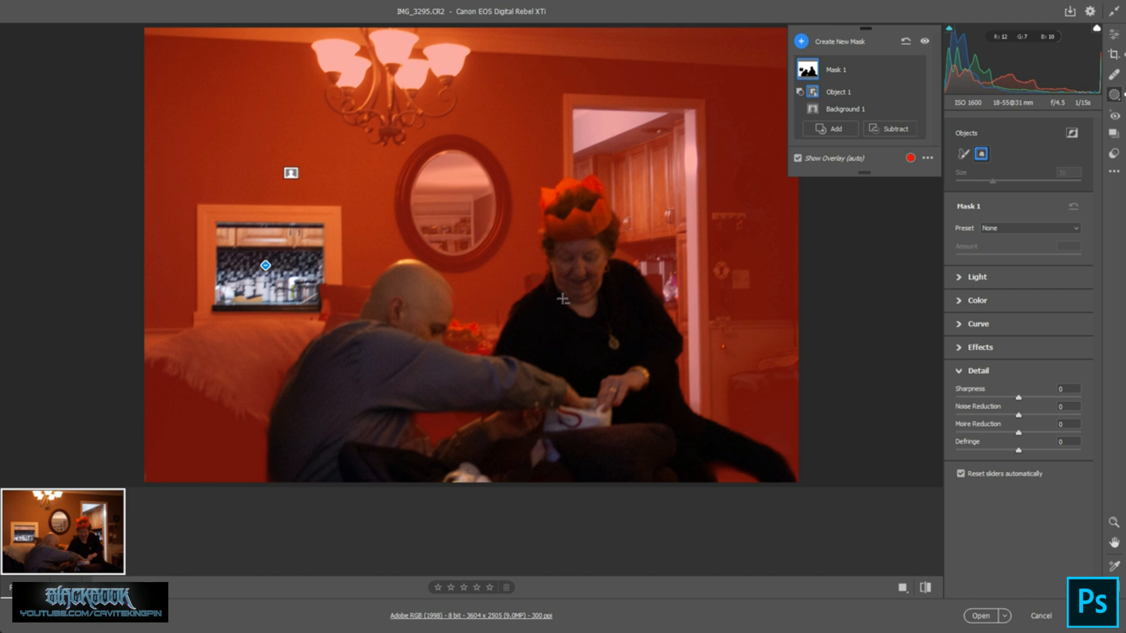
left_click_drag(571, 102, 691, 408)
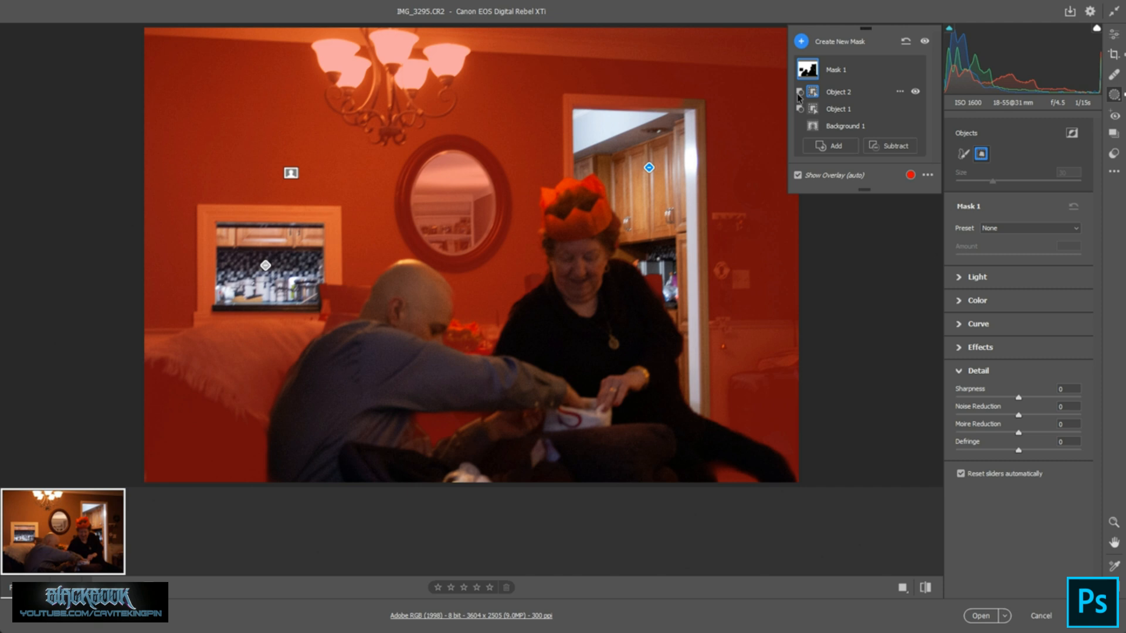
Convert the doorway object component to Add, and convert it back to Subtract.
left_click(900, 94)
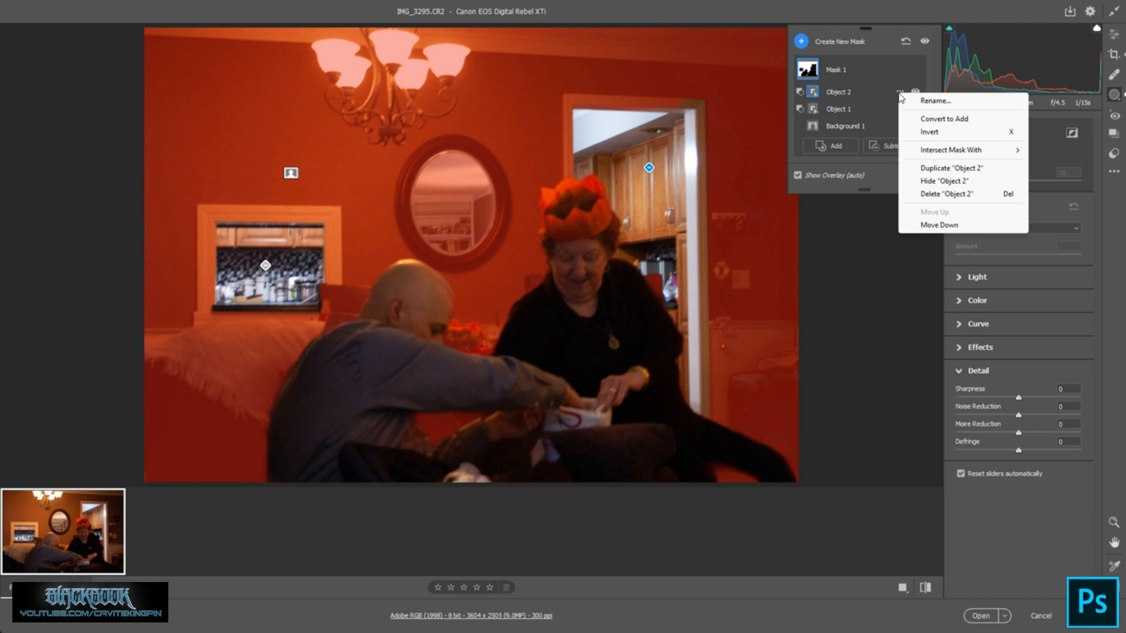
left_click(919, 119)
left_click(899, 94)
left_click(920, 120)
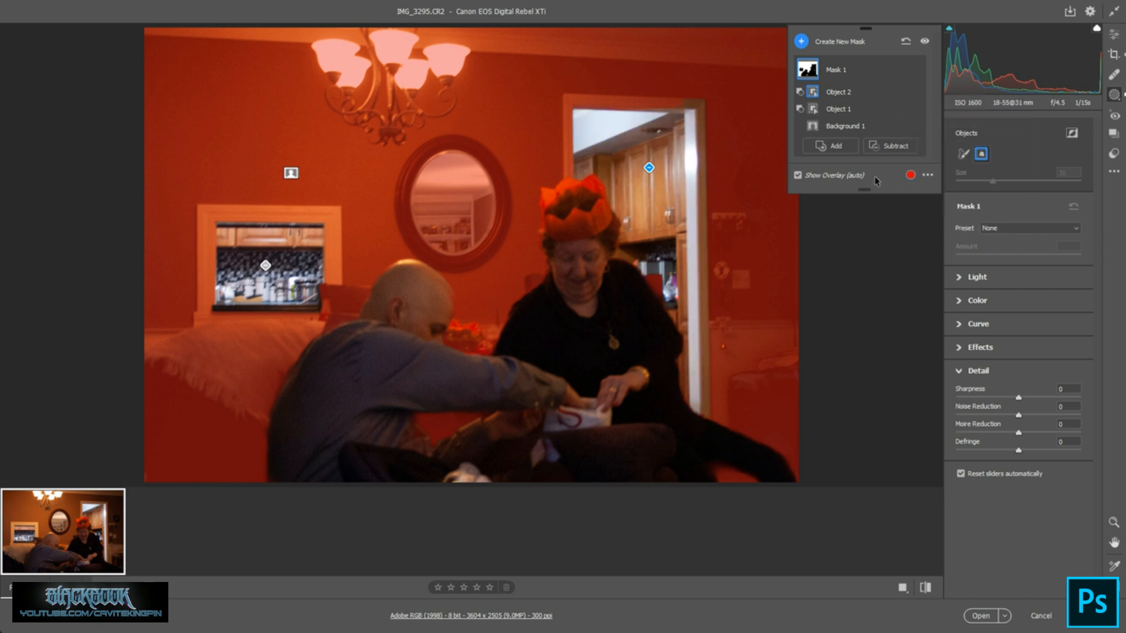
Subtract the kitchen area beside the woman's shoulder in the doorway from Mask 1 with a Brush component.
left_click(891, 146)
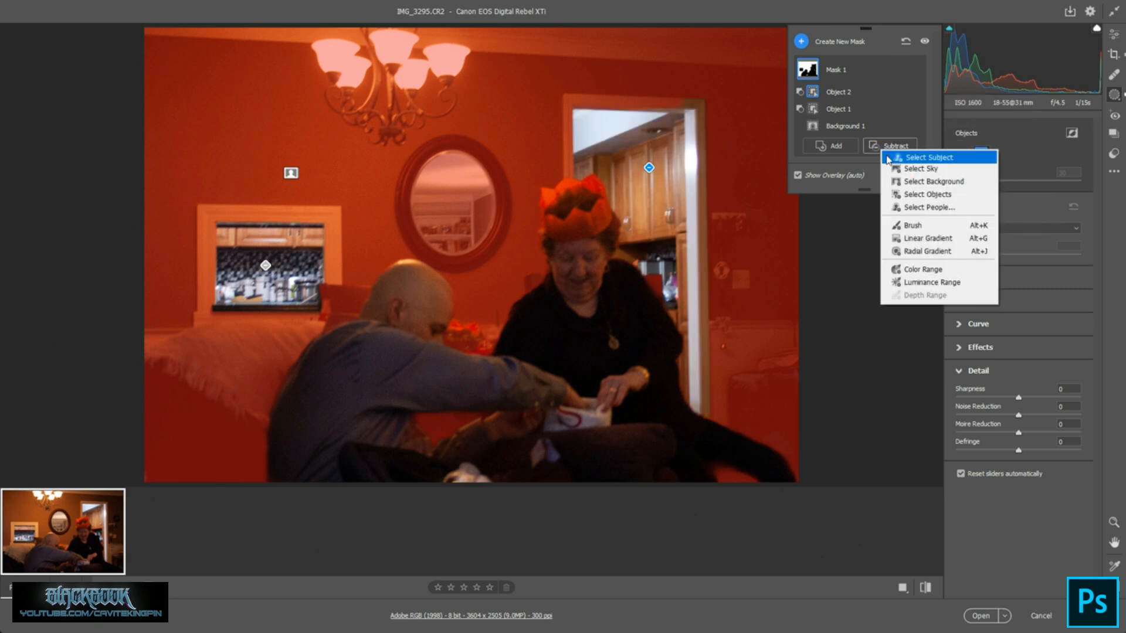
left_click(914, 225)
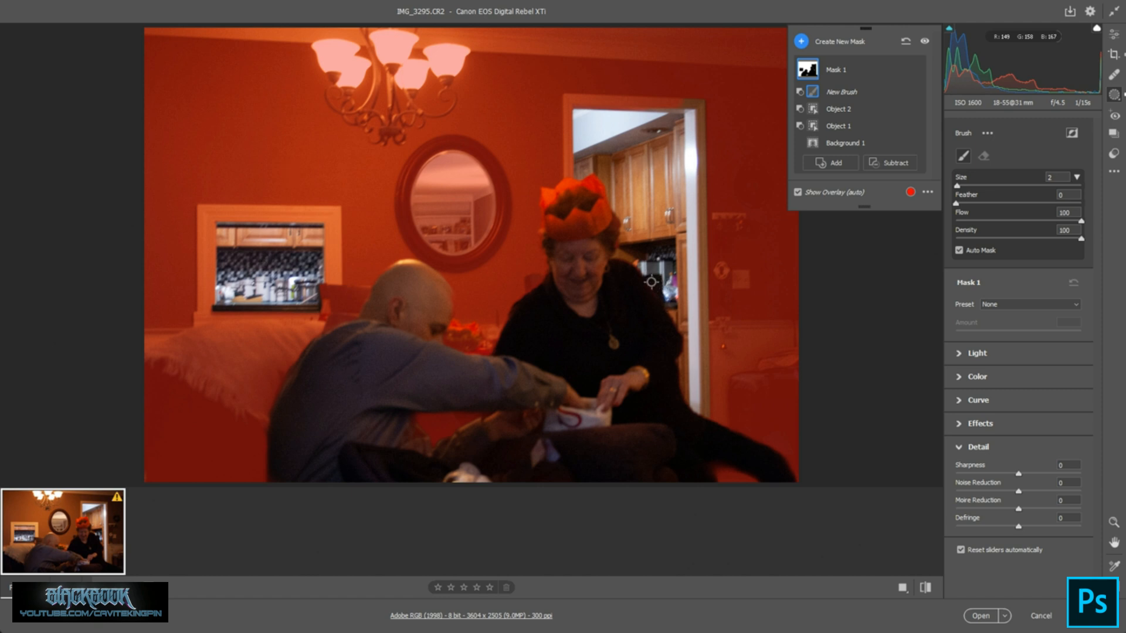
left_click(632, 250)
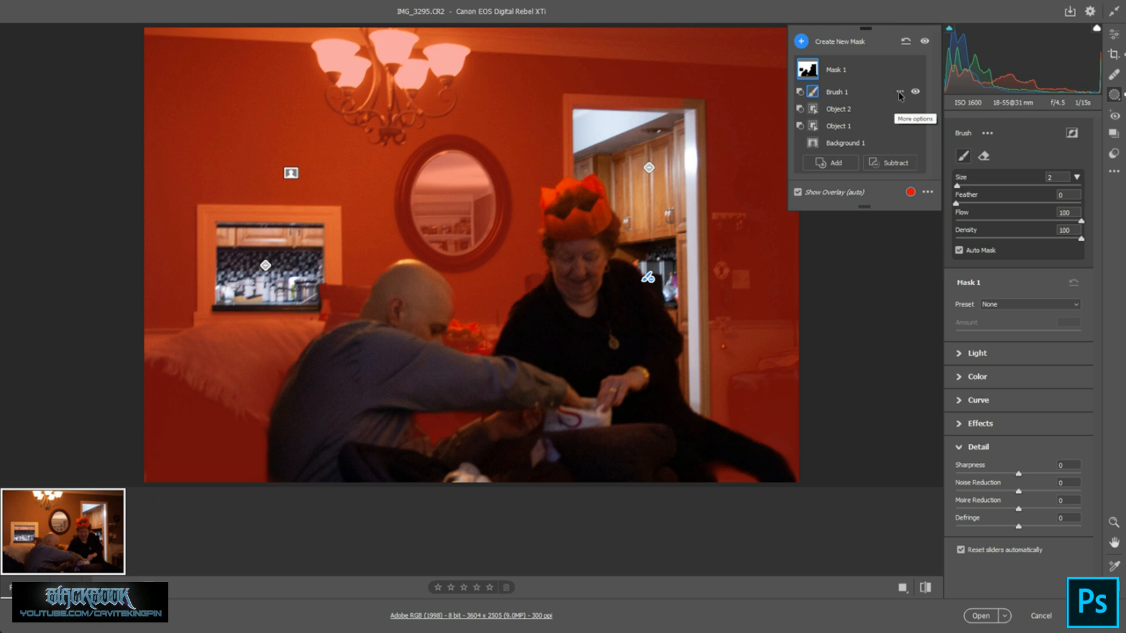
Rename the mask's brush component as Brush Edits.
left_click(900, 94)
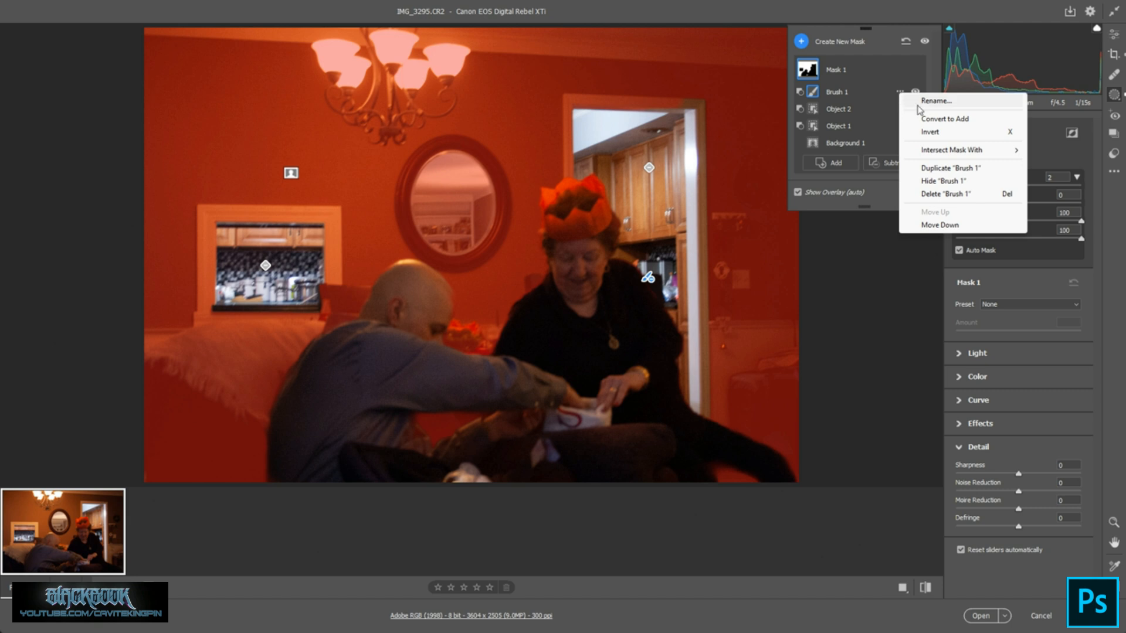
left_click(935, 101)
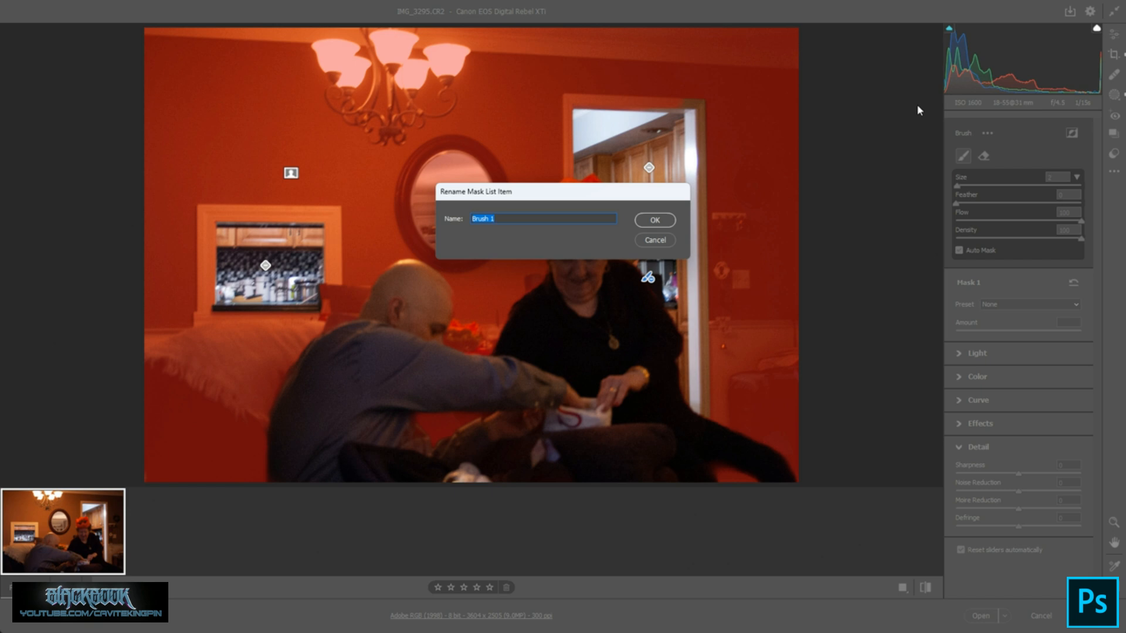
type("Brush Edits")
left_click(654, 221)
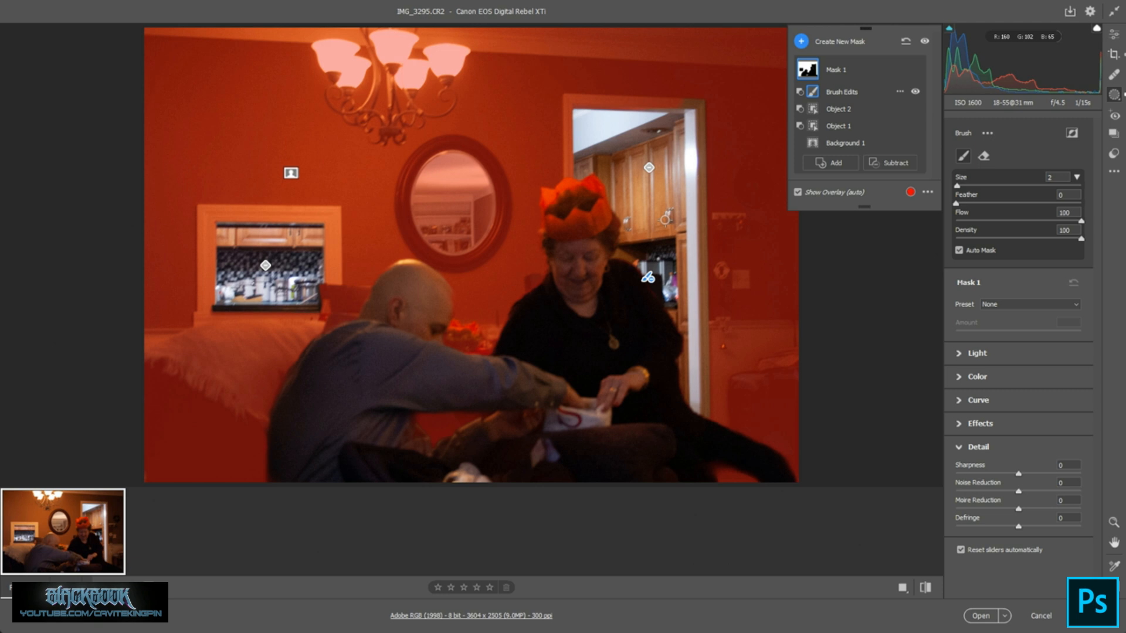
Look through the options for the Brush Edits component, including the mask types available for intersecting.
left_click(900, 93)
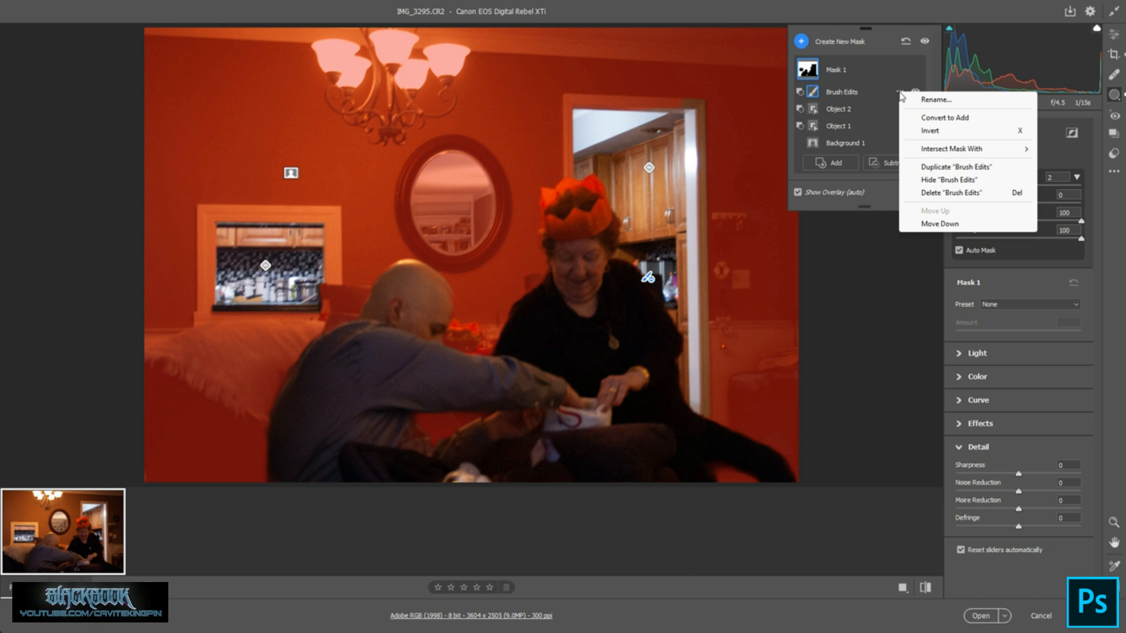
mouse_move(926, 152)
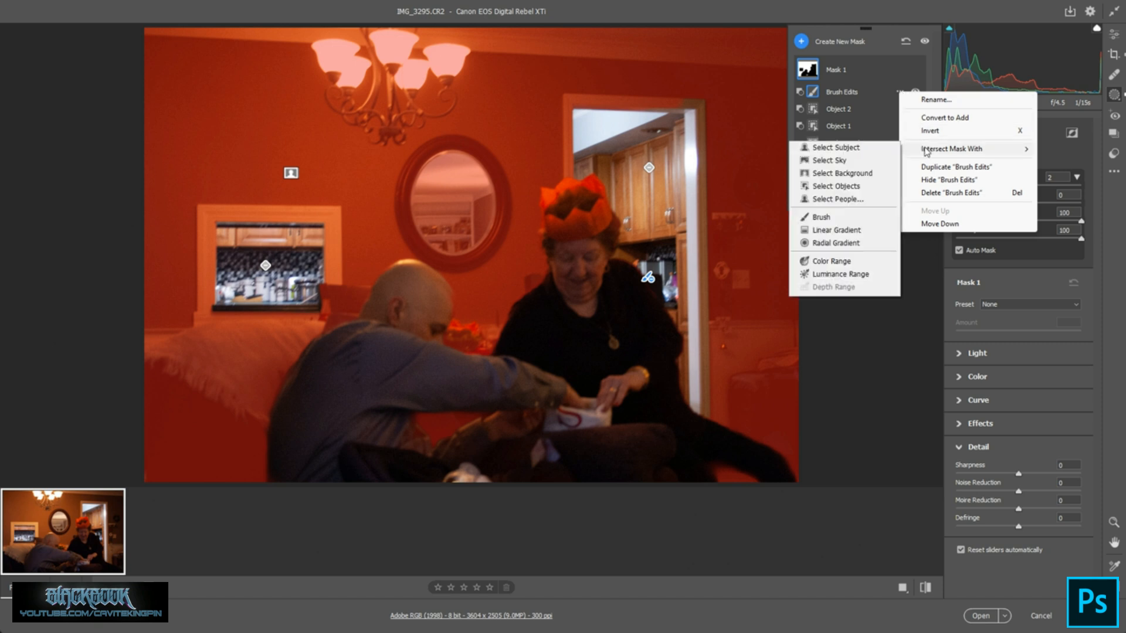
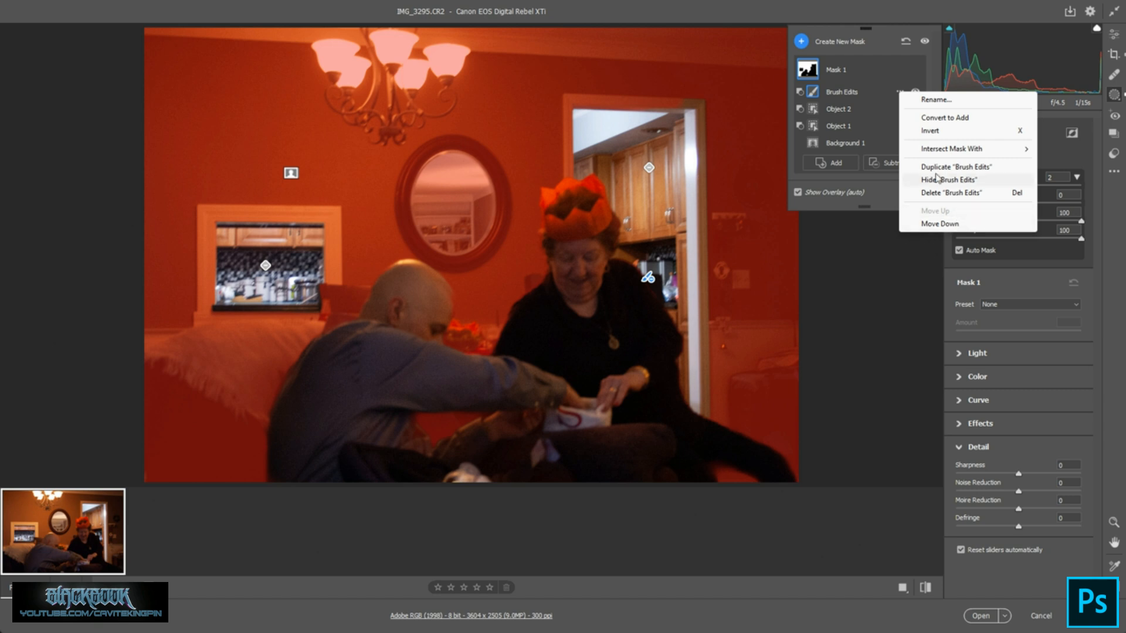
left_click(877, 95)
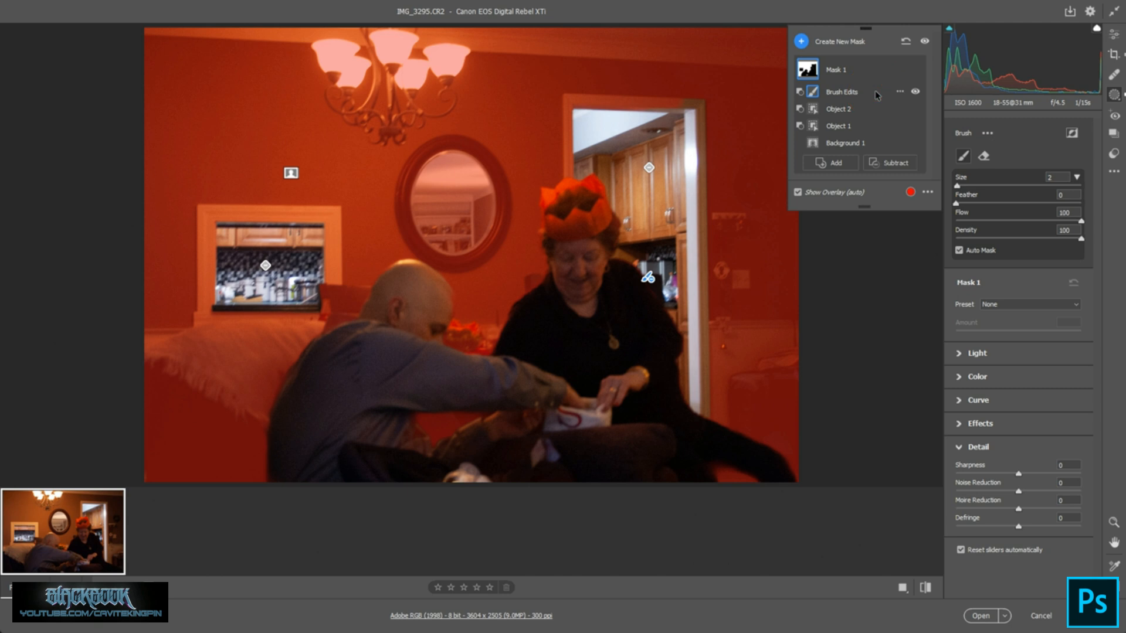
Toggle the mask overlay off and on, try the Color Overlay on B&W mode, and return to Color Overlay.
left_click(798, 192)
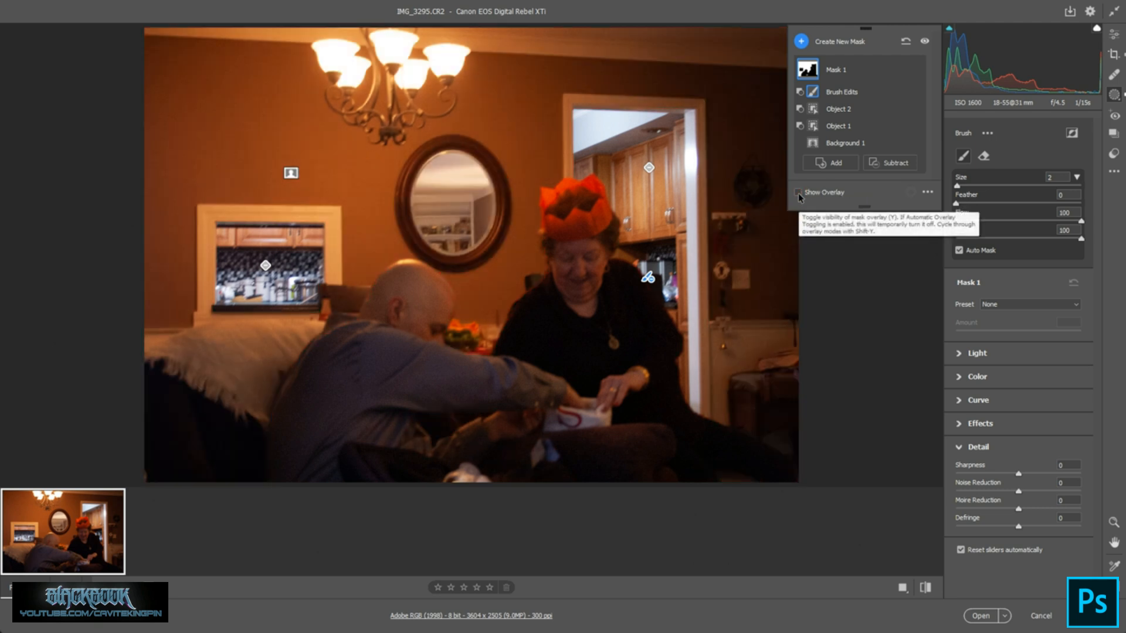
left_click(797, 192)
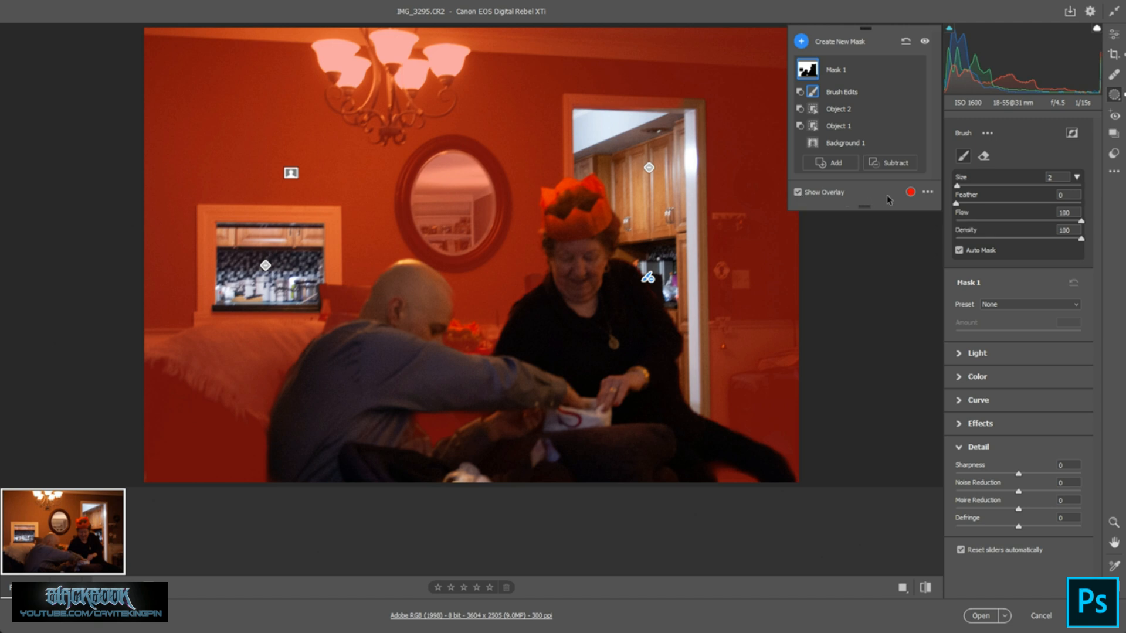
left_click(928, 194)
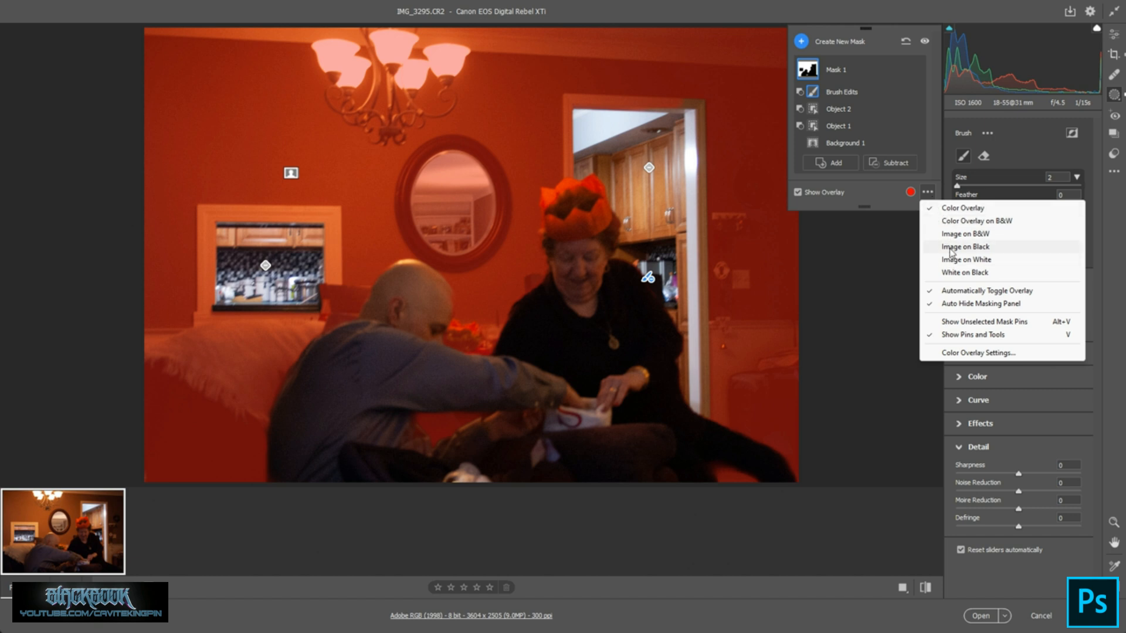
left_click(956, 220)
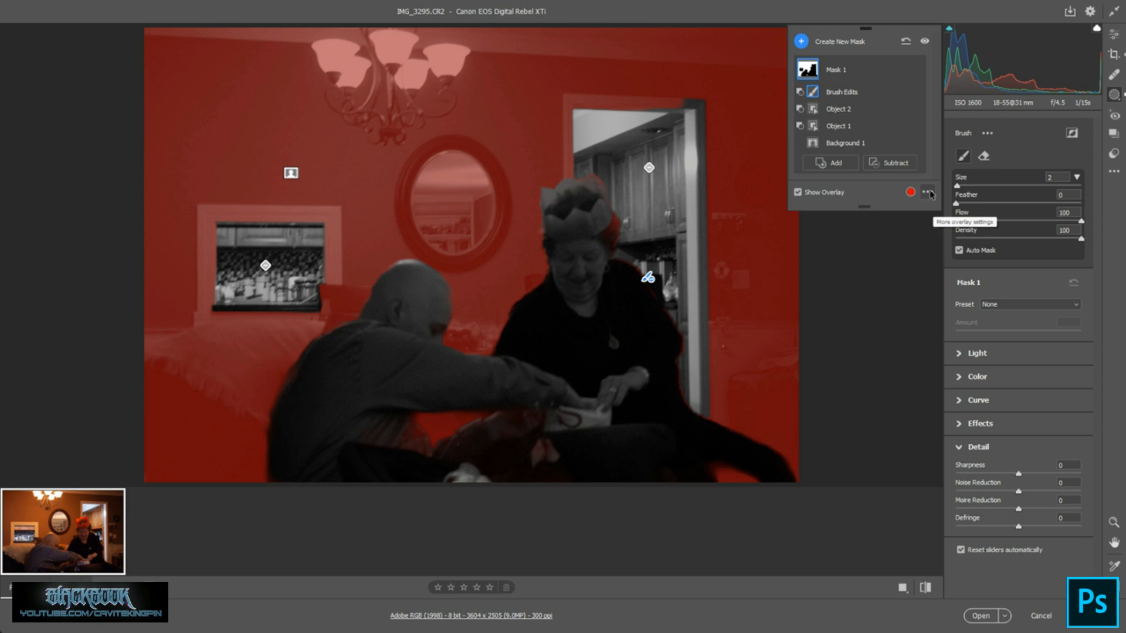
left_click(928, 192)
left_click(936, 209)
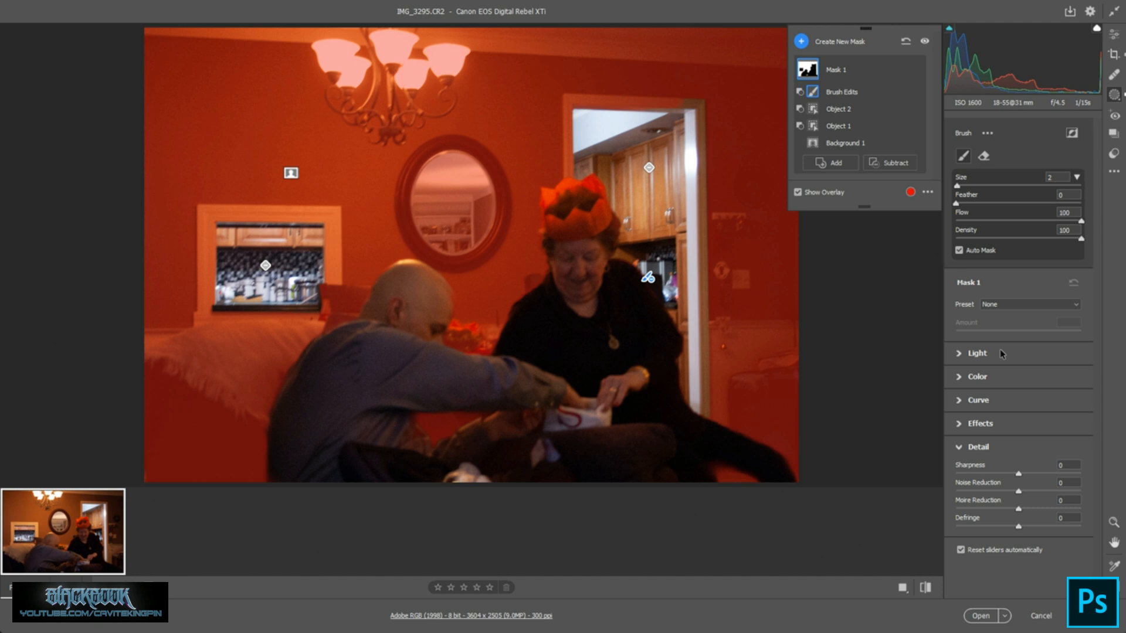
Try the High Clarity preset on Mask 1 with its Amount at 160, and reset the mask's adjustments.
left_click(1074, 309)
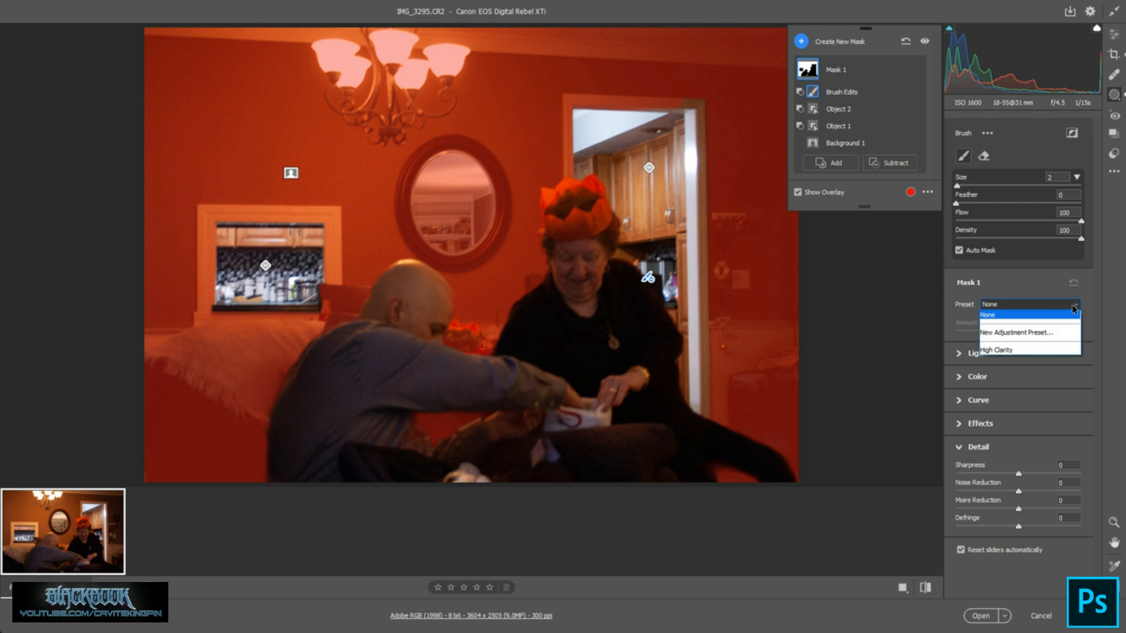
left_click(1042, 350)
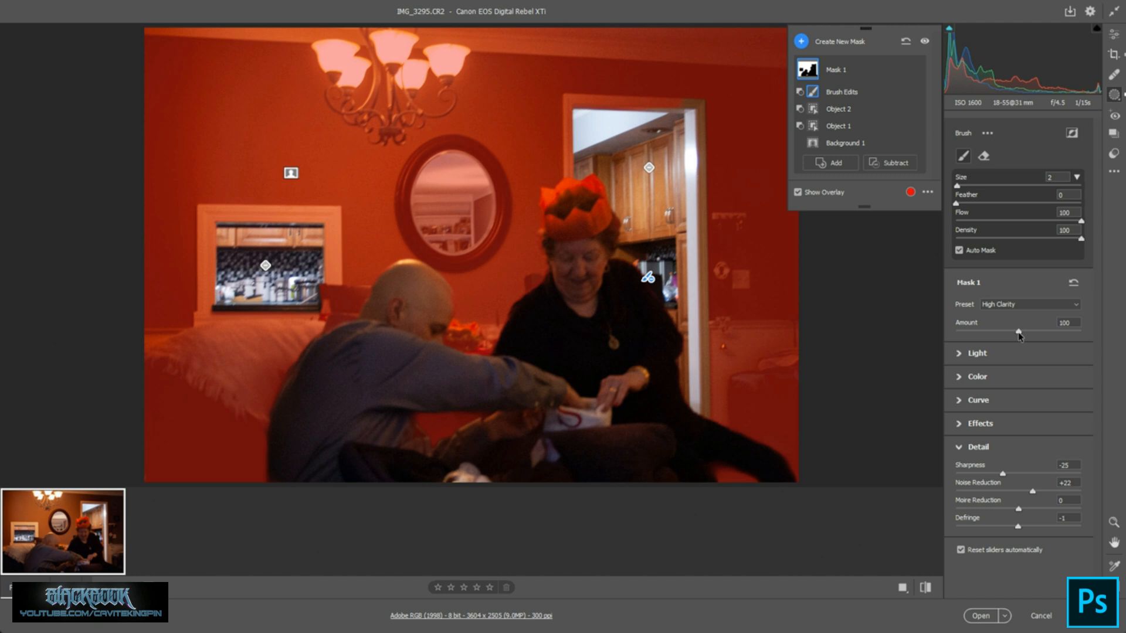
left_click_drag(1019, 334, 1056, 335)
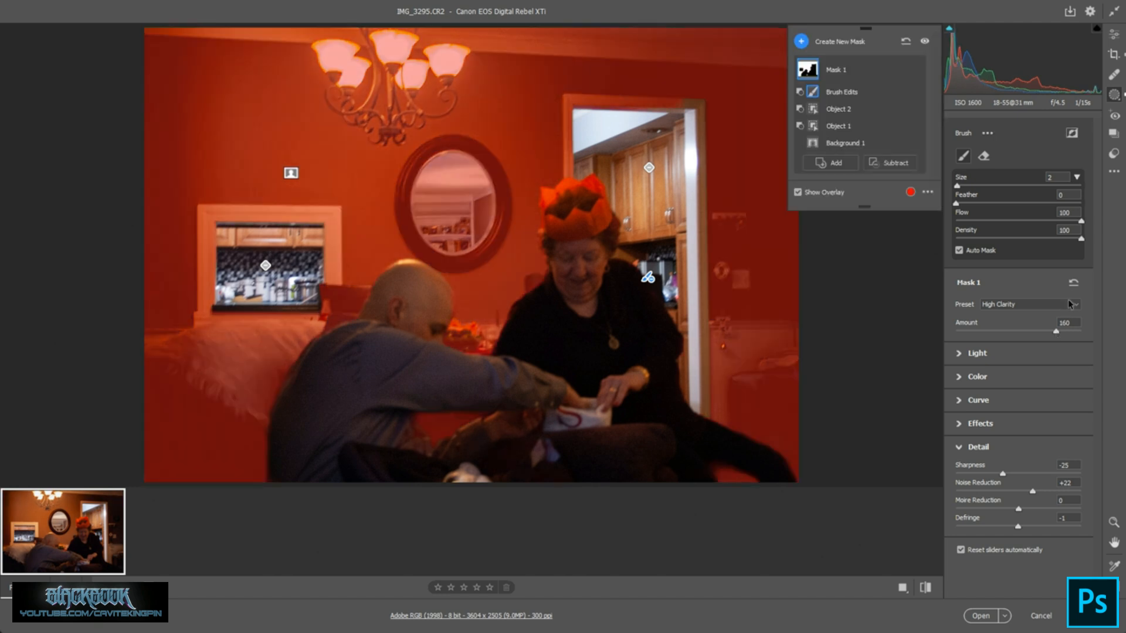
left_click(1074, 284)
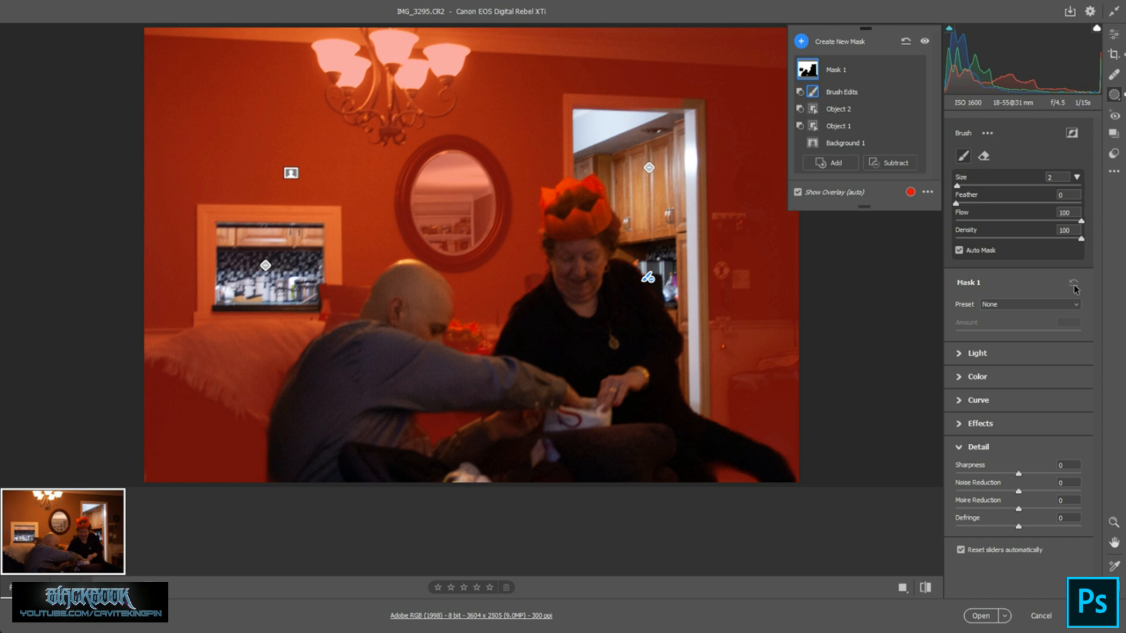
Look through the Light, Color, Curve, Effects and Detail adjustments available for Mask 1.
left_click(995, 354)
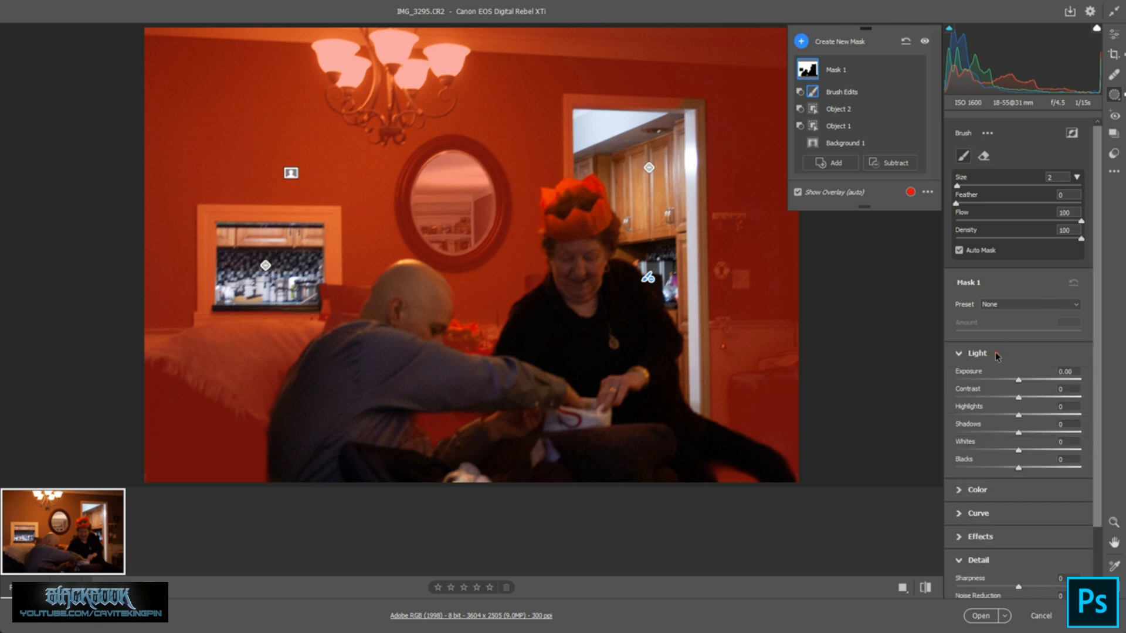
left_click(995, 354)
left_click(985, 380)
left_click(983, 378)
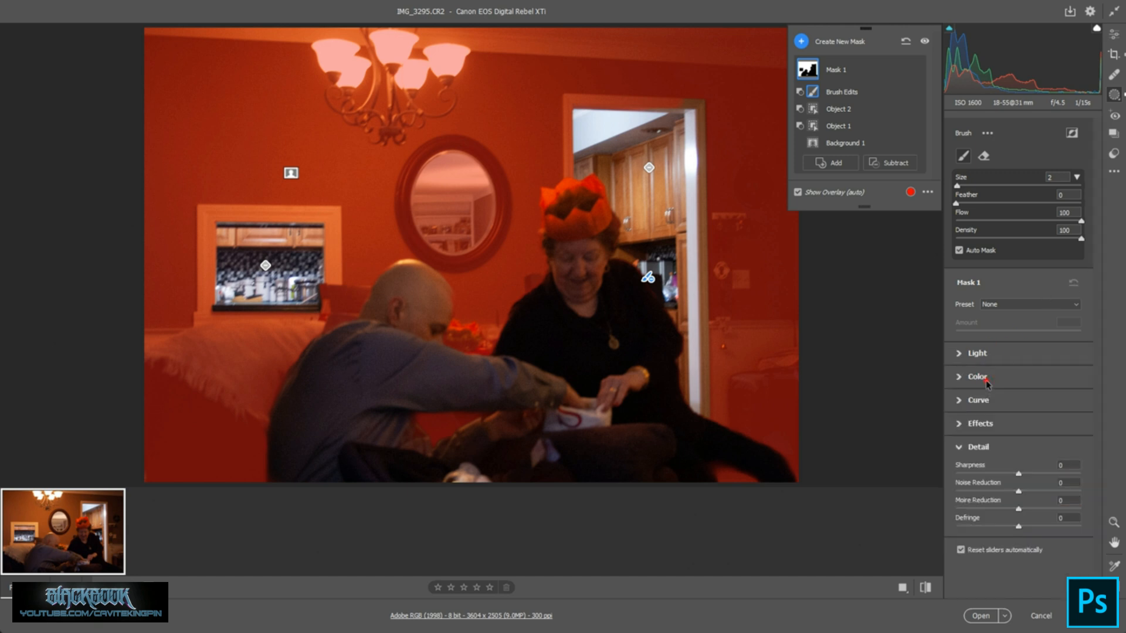
left_click(982, 402)
left_click(982, 402)
left_click(983, 425)
scroll(983, 422, "down", 1)
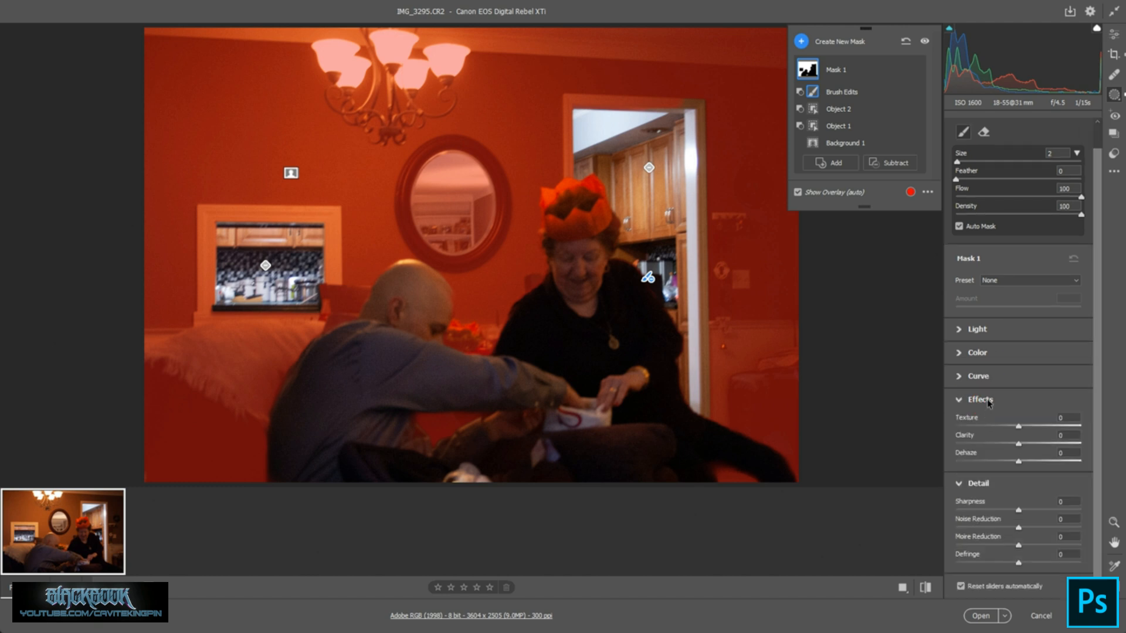
left_click(989, 400)
left_click(988, 448)
left_click(987, 448)
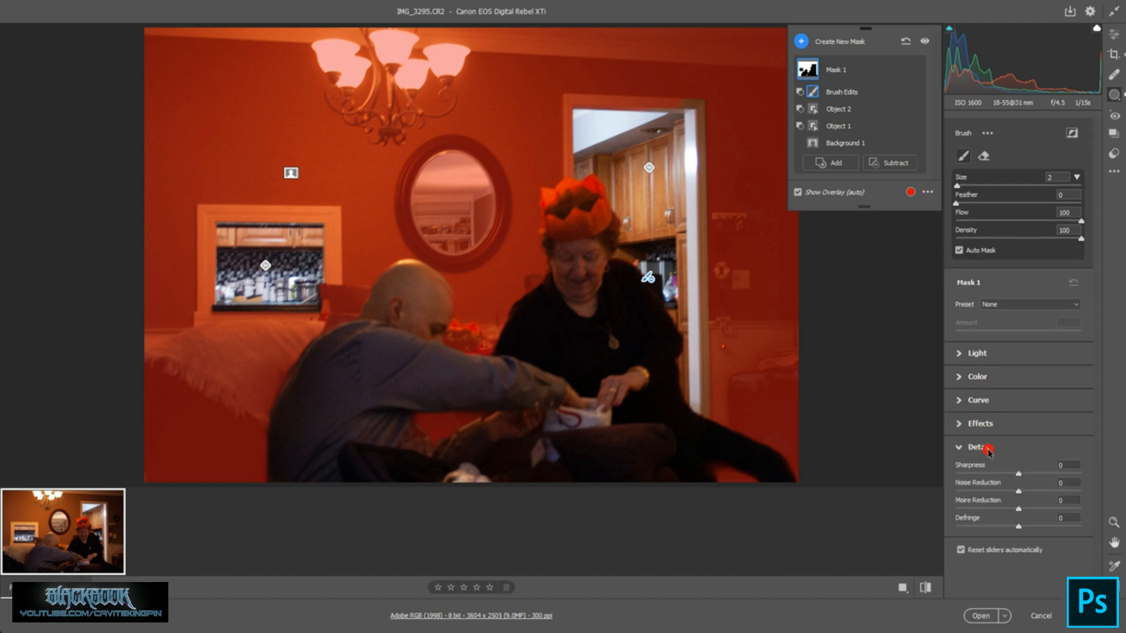
left_click(988, 448)
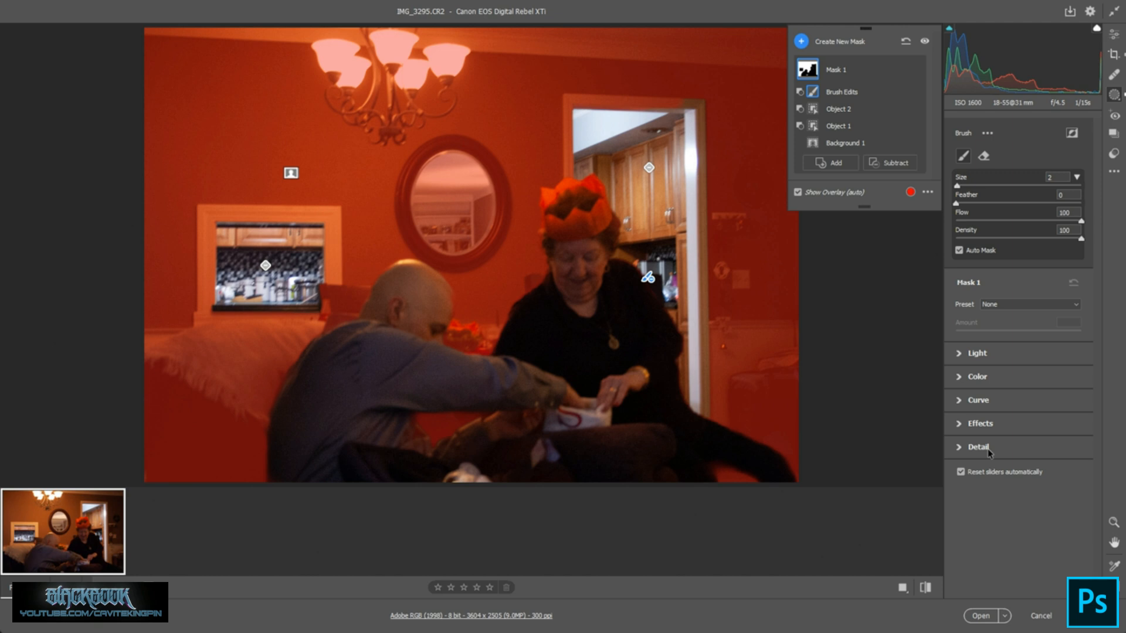
Cool the masked background by setting its Temperature to -35 and Tint to -7.
left_click(981, 377)
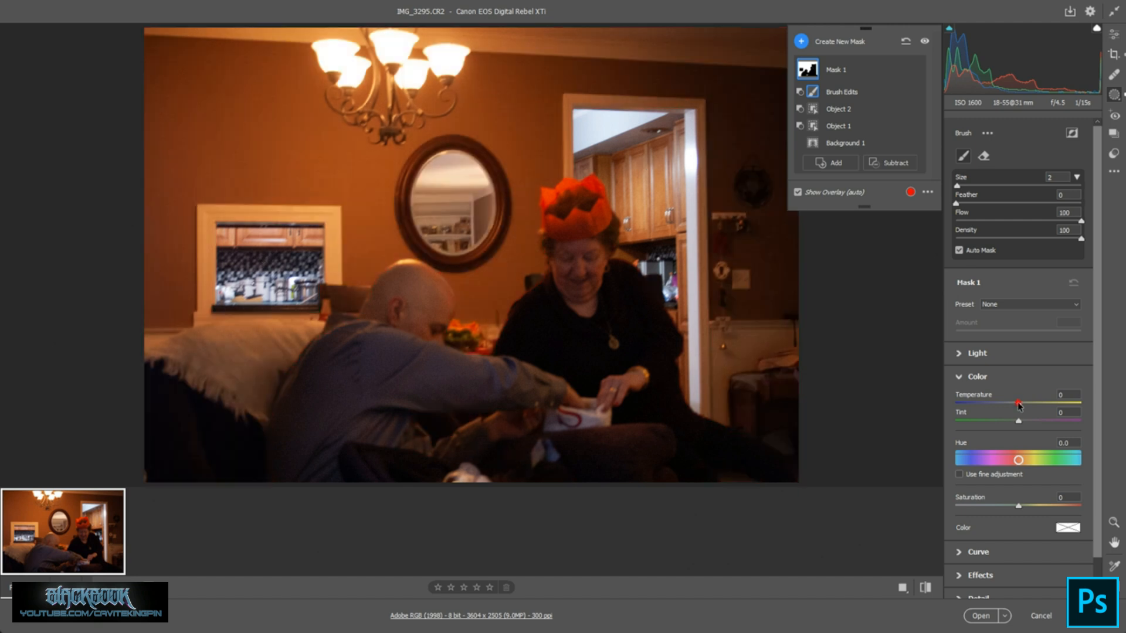
mouse_move(1019, 404)
left_mouse_down()
mouse_move(997, 405)
mouse_move(1015, 422)
left_mouse_up()
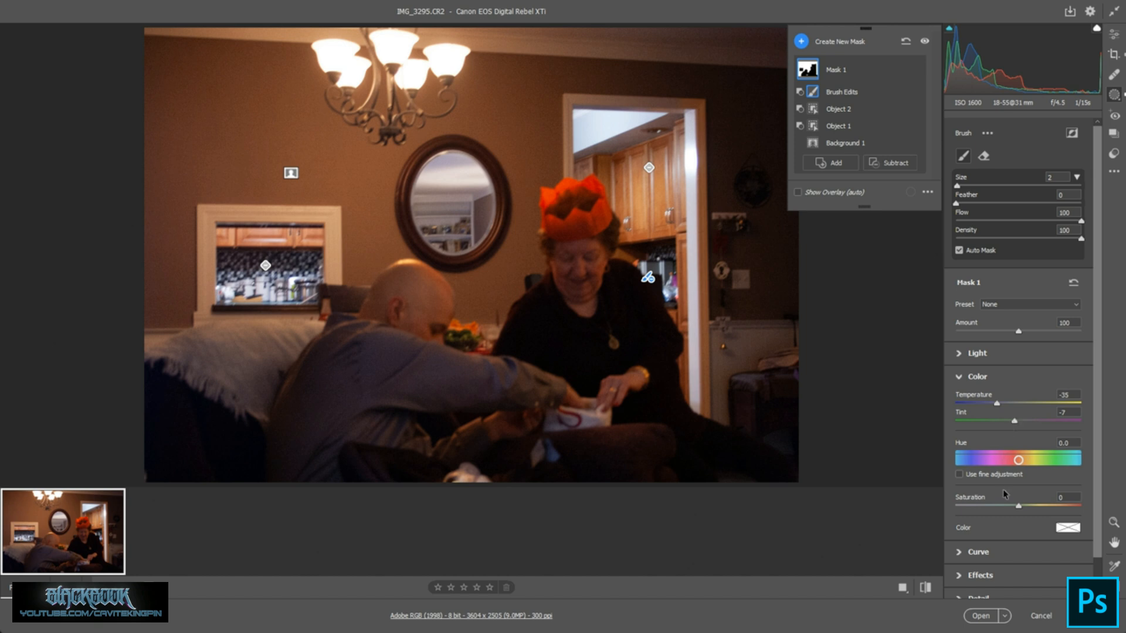
left_click(984, 381)
left_click(983, 381)
Try a blue color tint with hue 240 and saturation 91 on the mask, and cancel it.
left_click(1067, 529)
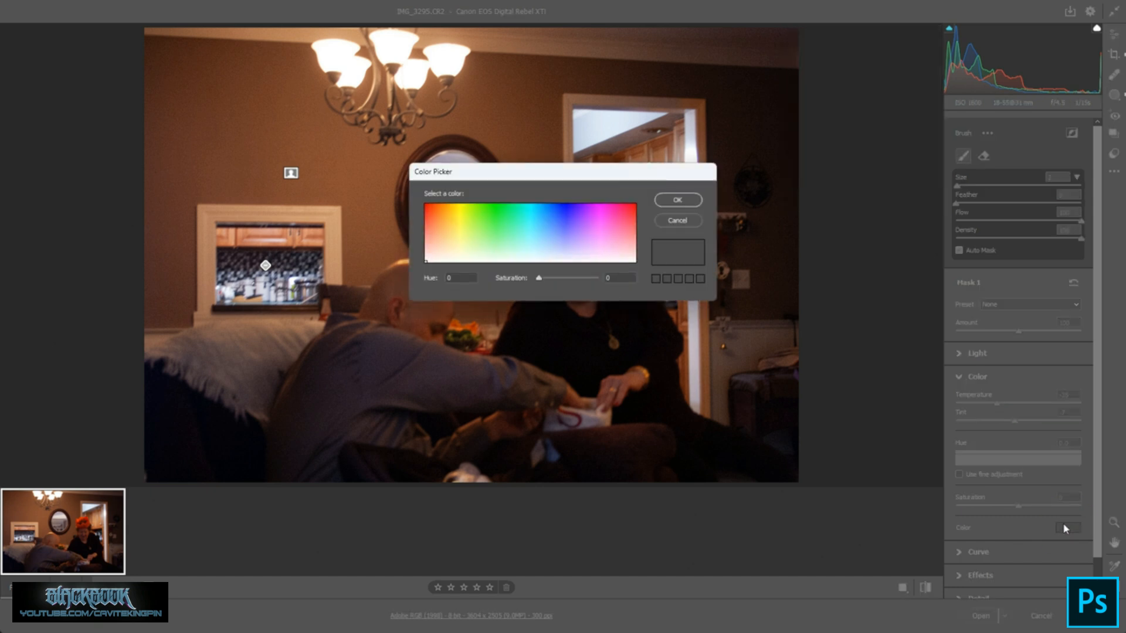
left_click(566, 209)
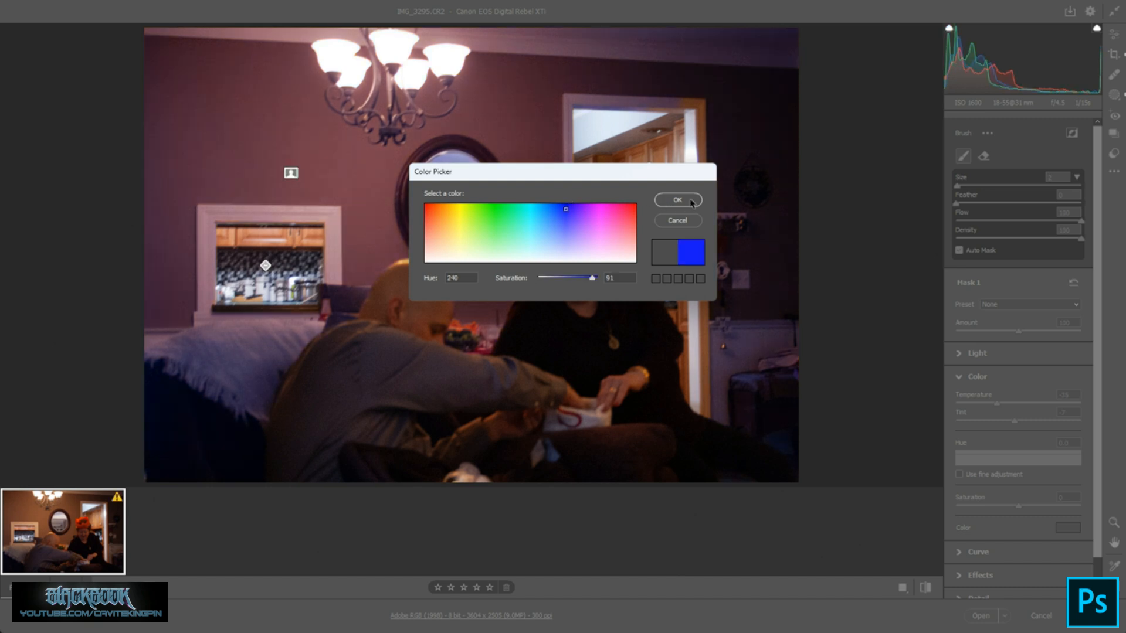
left_click(678, 222)
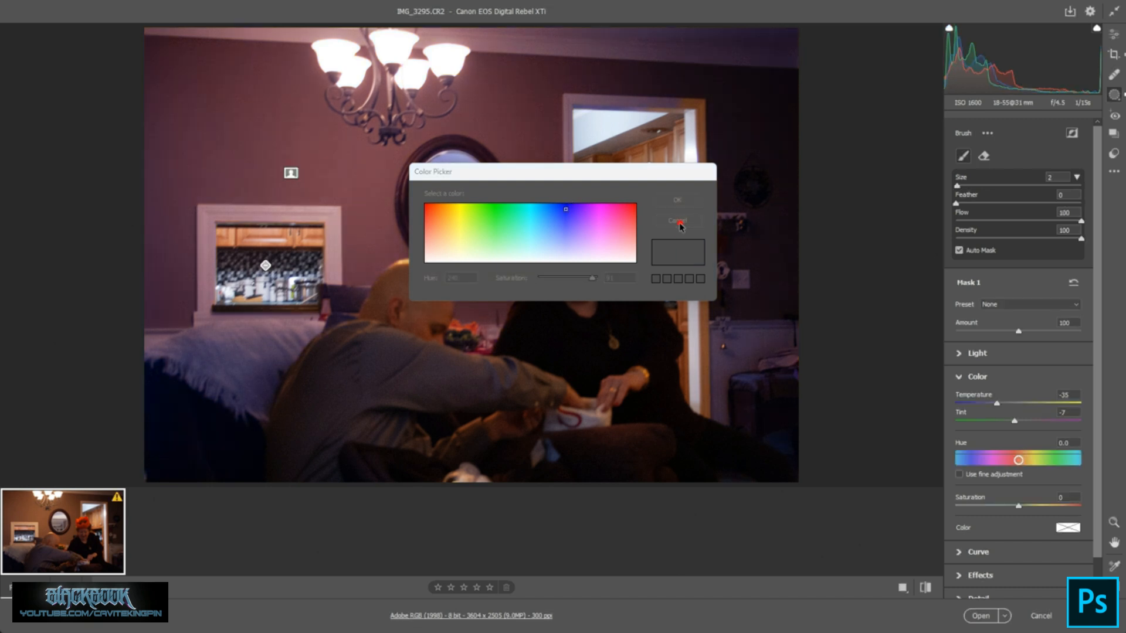
left_click(959, 378)
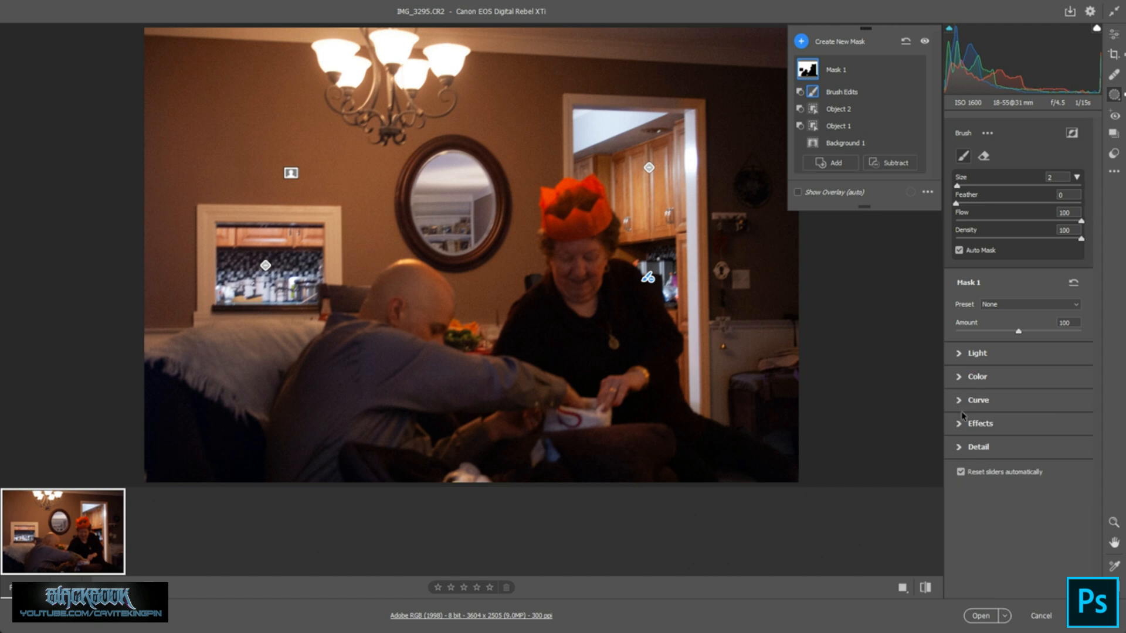
Try a Moire Reduction of +25 on the mask, and reset it to 0.
left_click(958, 447)
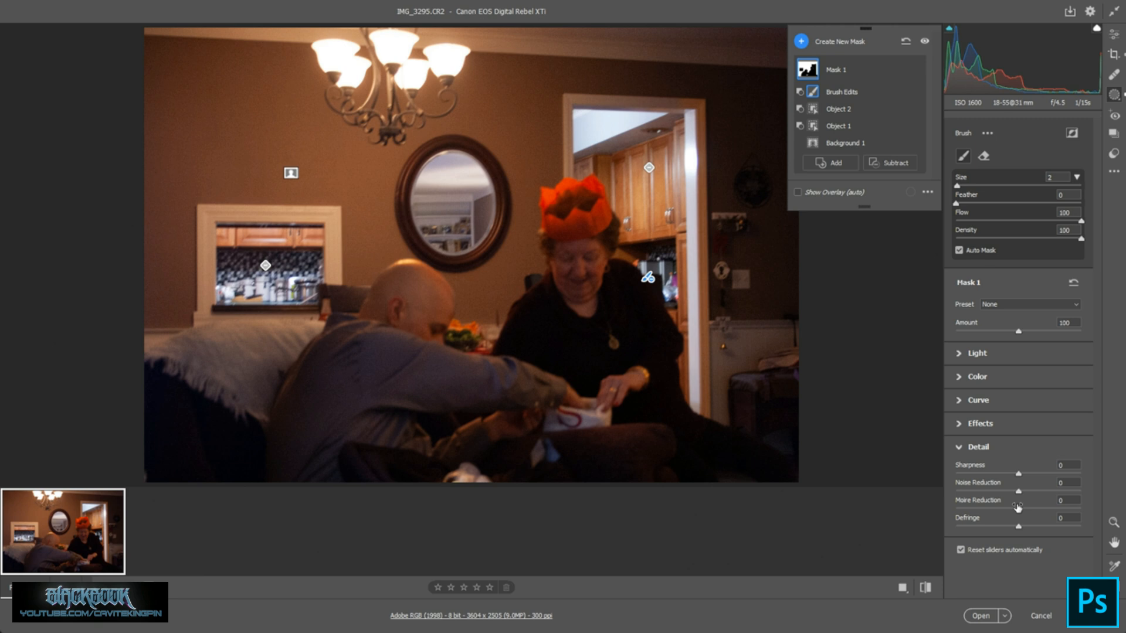
left_click_drag(1017, 507, 1033, 510)
key("alt")
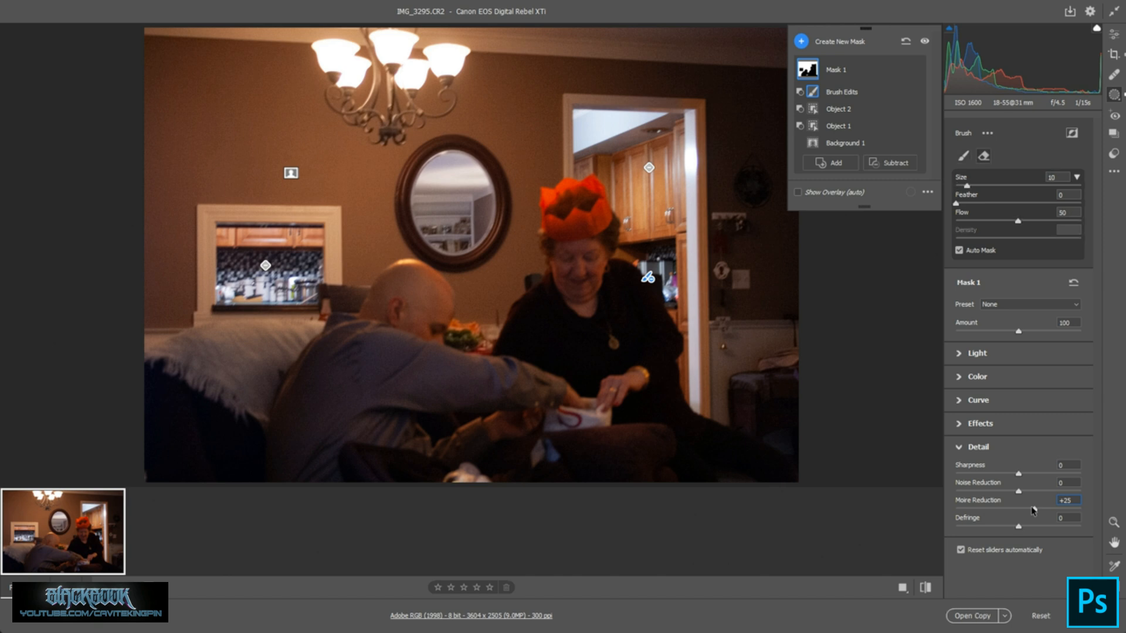
left_click(969, 503, "alt")
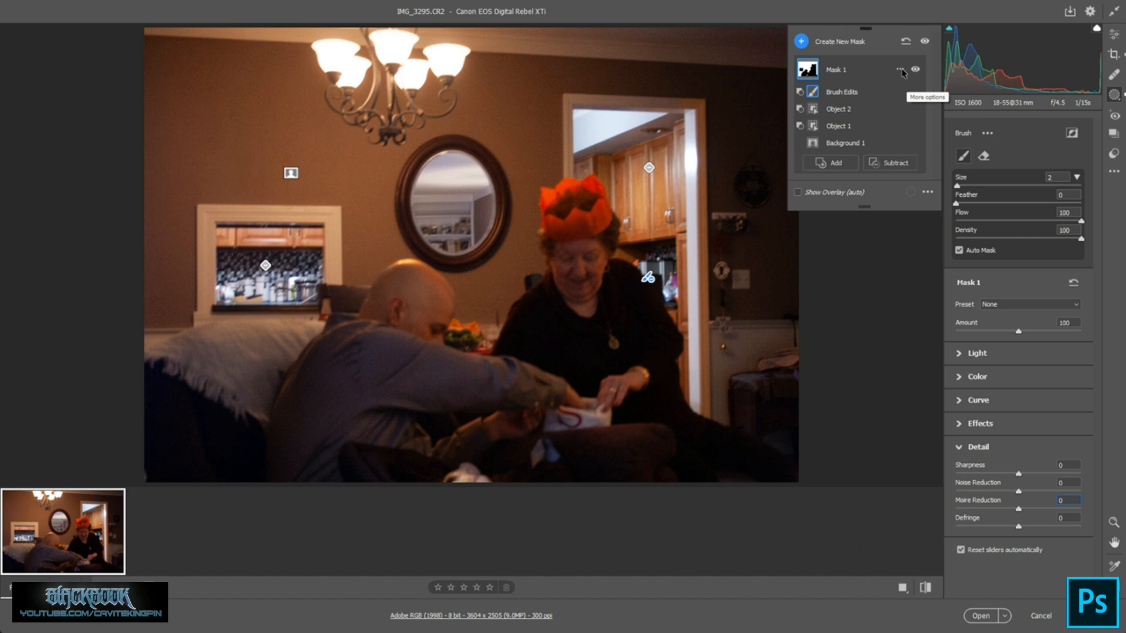
left_click(901, 70)
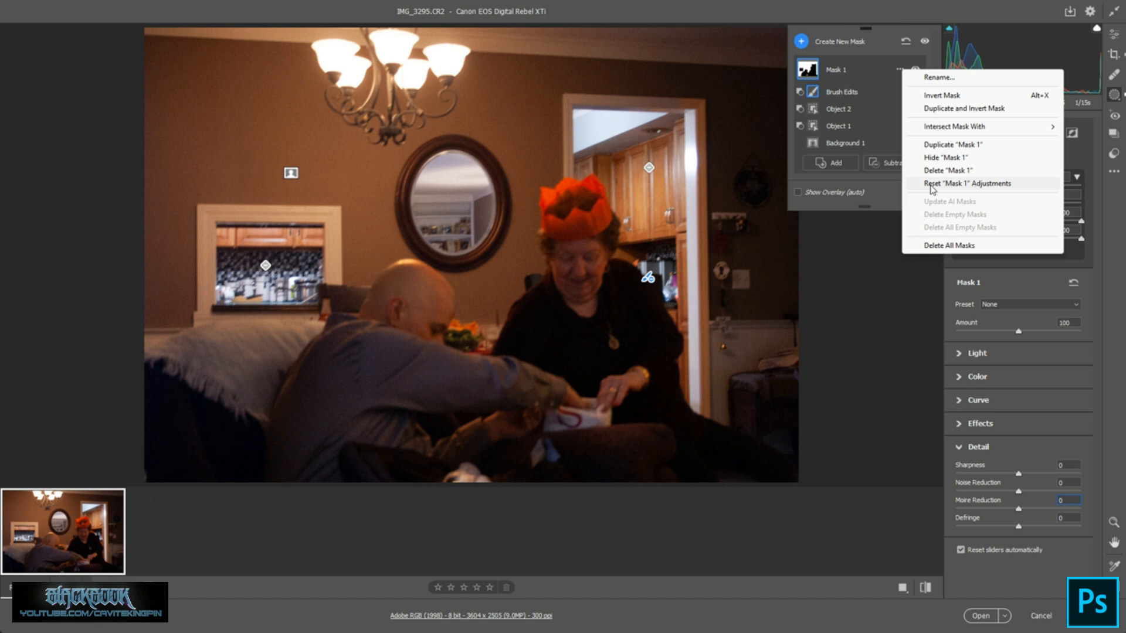
left_click(882, 70)
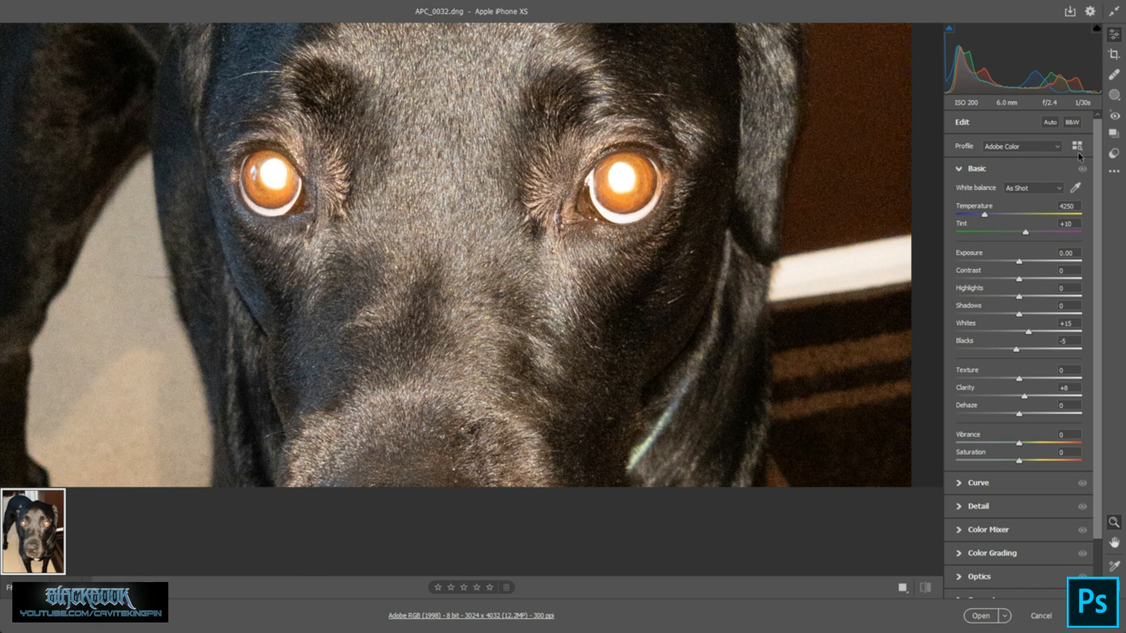
Activate the Red Eye tool for the dog photo and set the correction type to Pet Eye.
left_click(1114, 116)
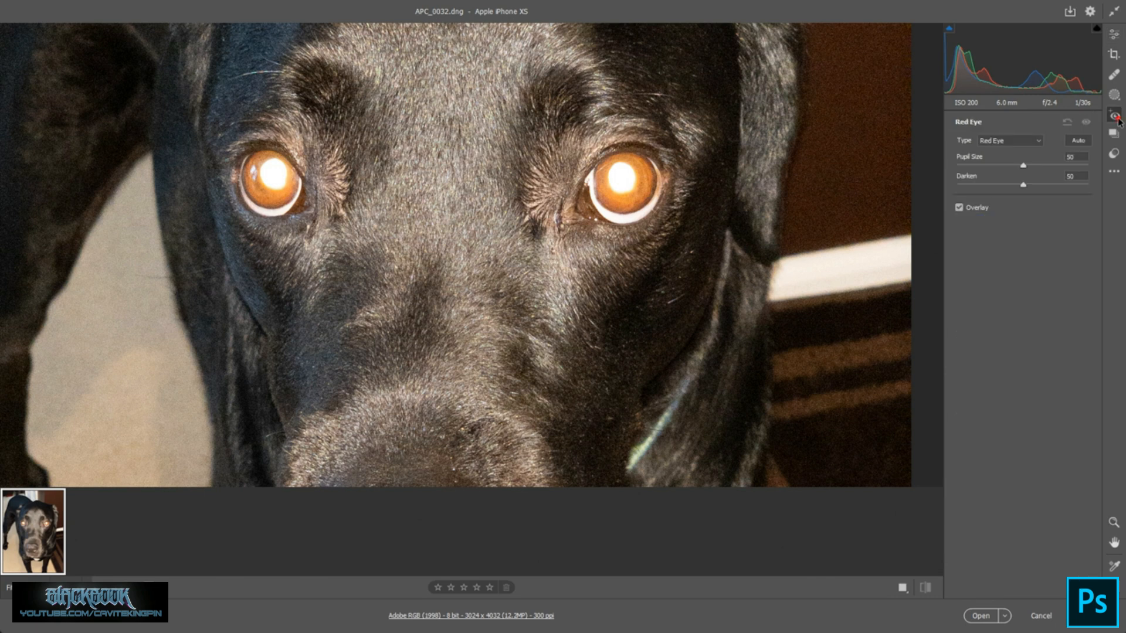
left_click(1036, 142)
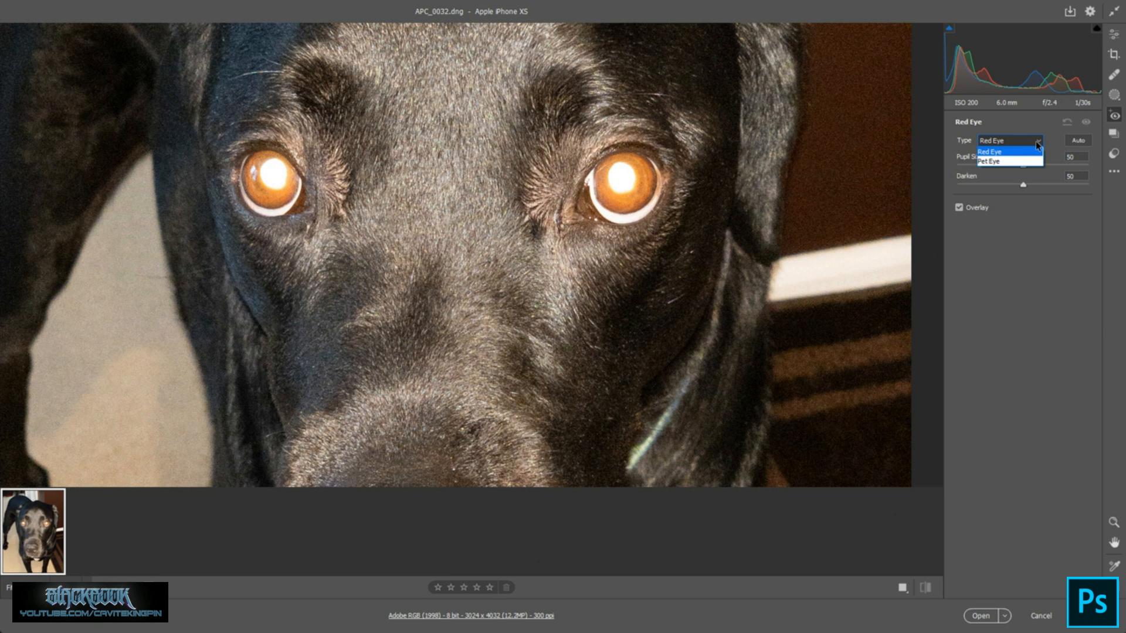
left_click(1037, 143)
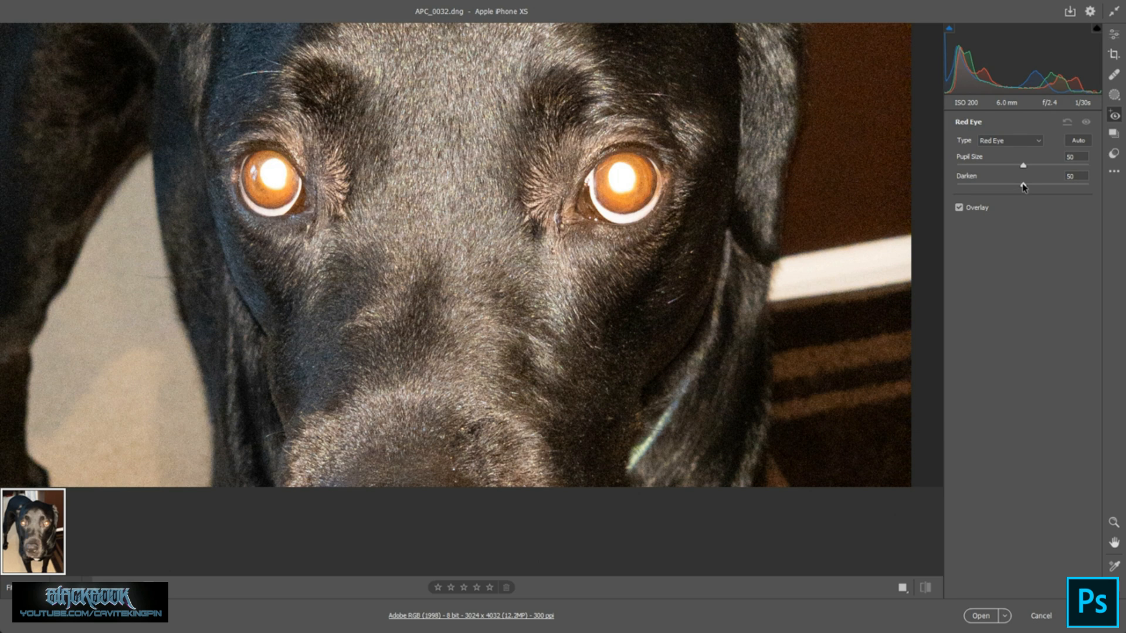
left_click(1024, 141)
left_click(1017, 163)
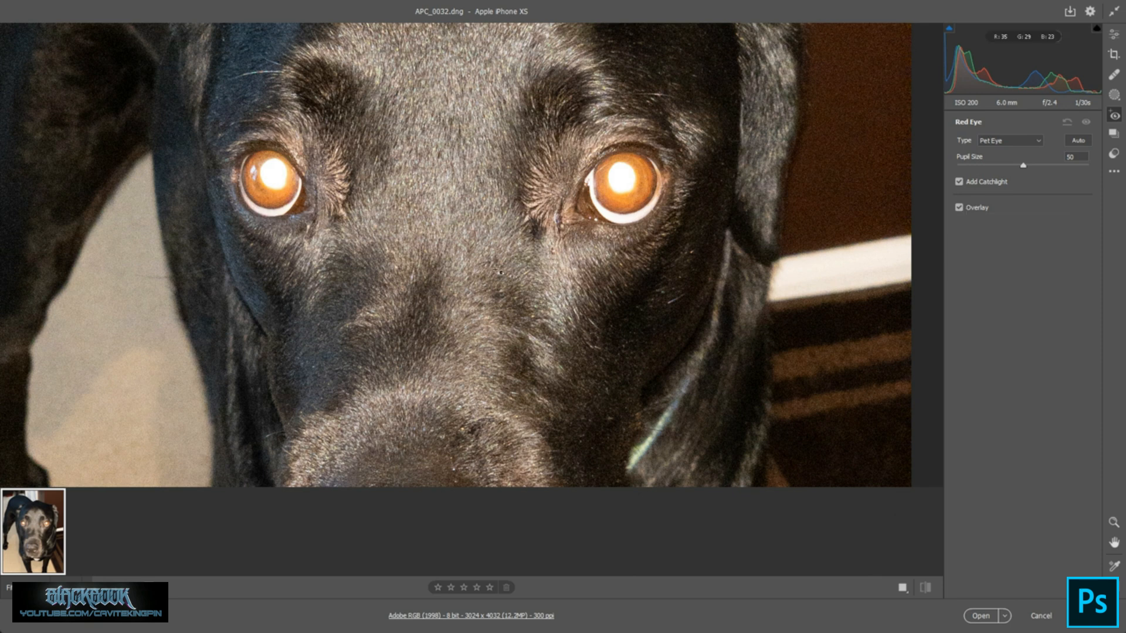
Fit Pet Eye corrections over the pupils of both of the dog's eyes and hide the correction overlay.
left_click_drag(222, 137, 335, 226)
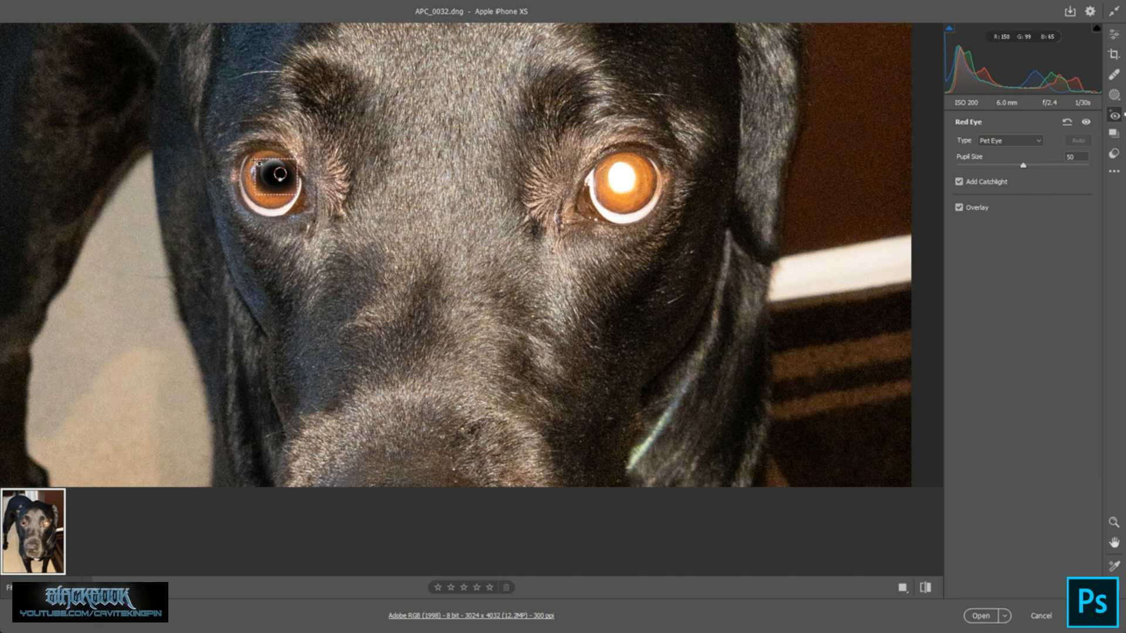
left_click_drag(254, 161, 250, 156)
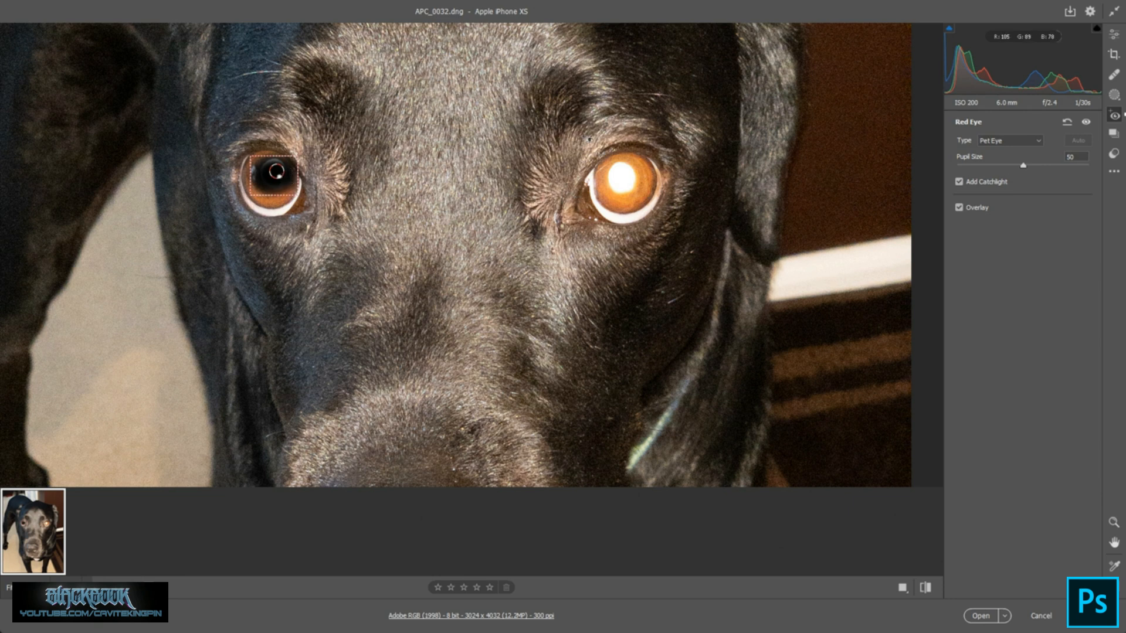
left_click_drag(625, 176, 645, 196)
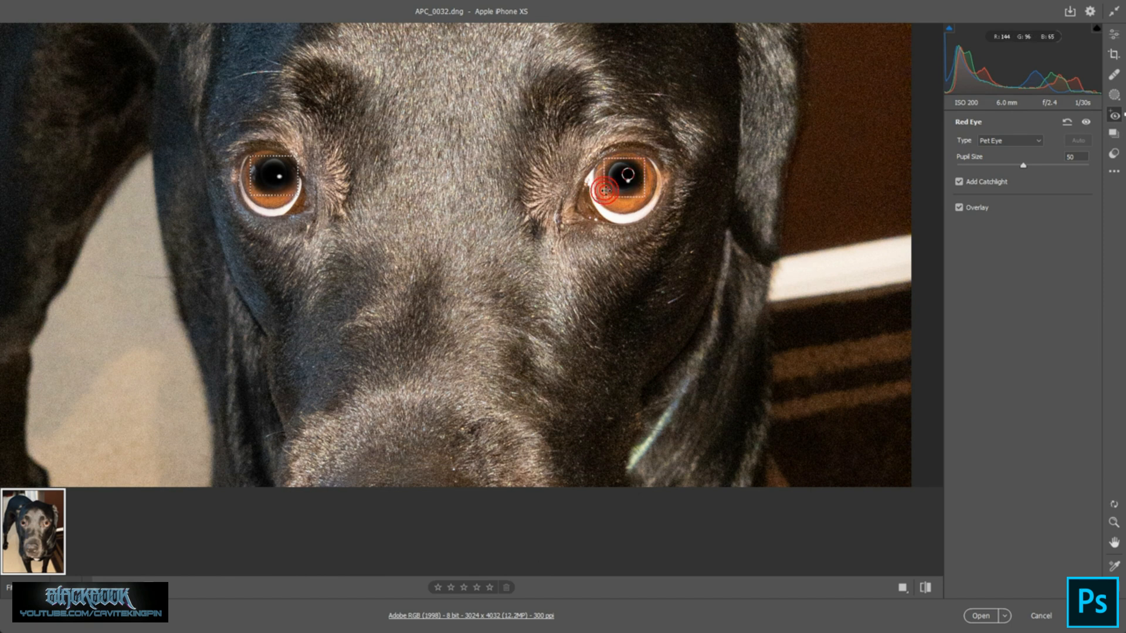
left_click_drag(606, 190, 614, 191)
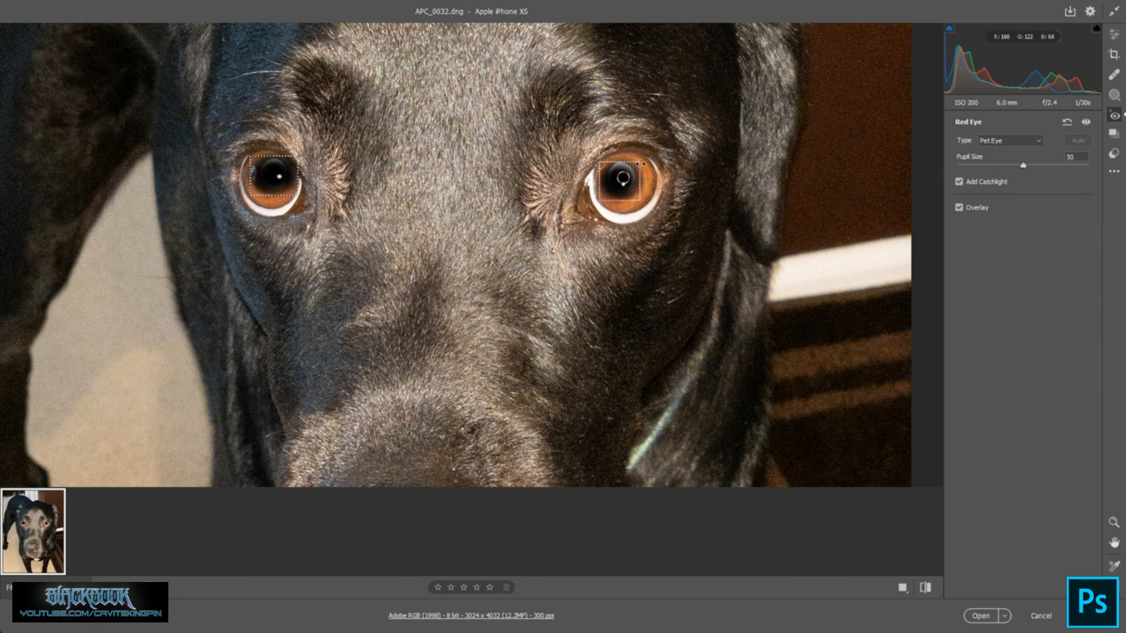
left_click_drag(640, 162, 618, 170)
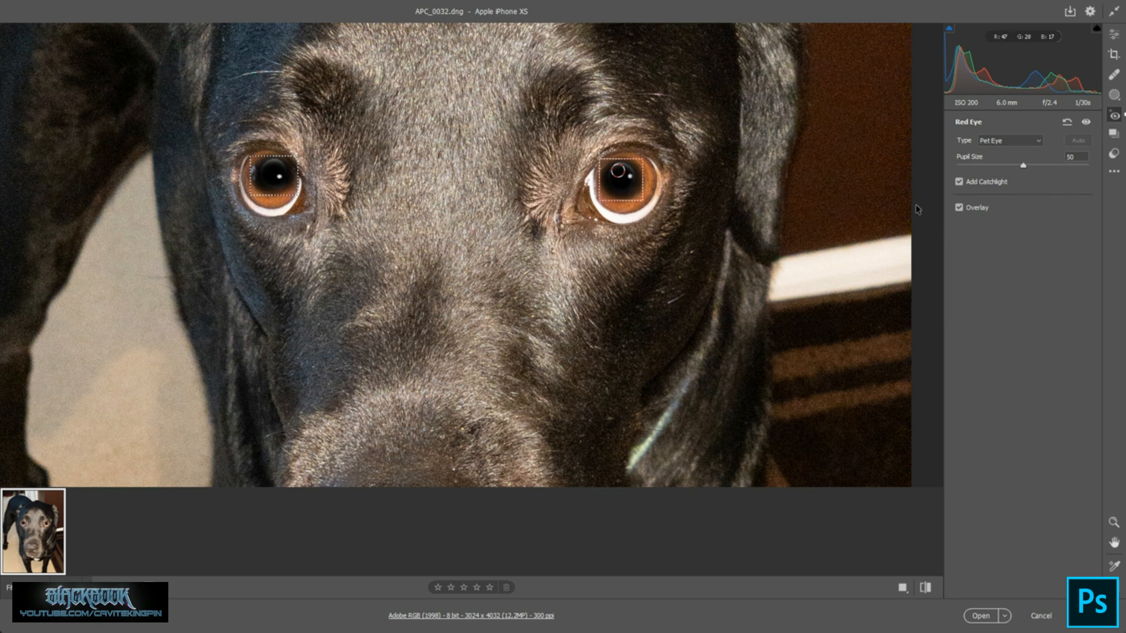
left_click(959, 207)
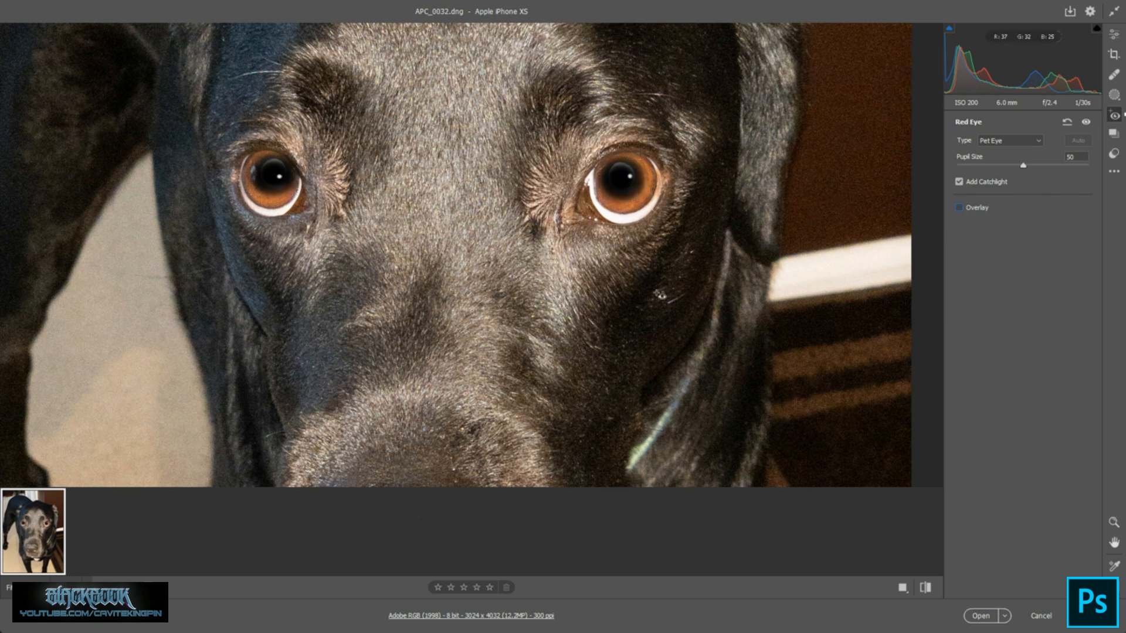
key("ctrl+0")
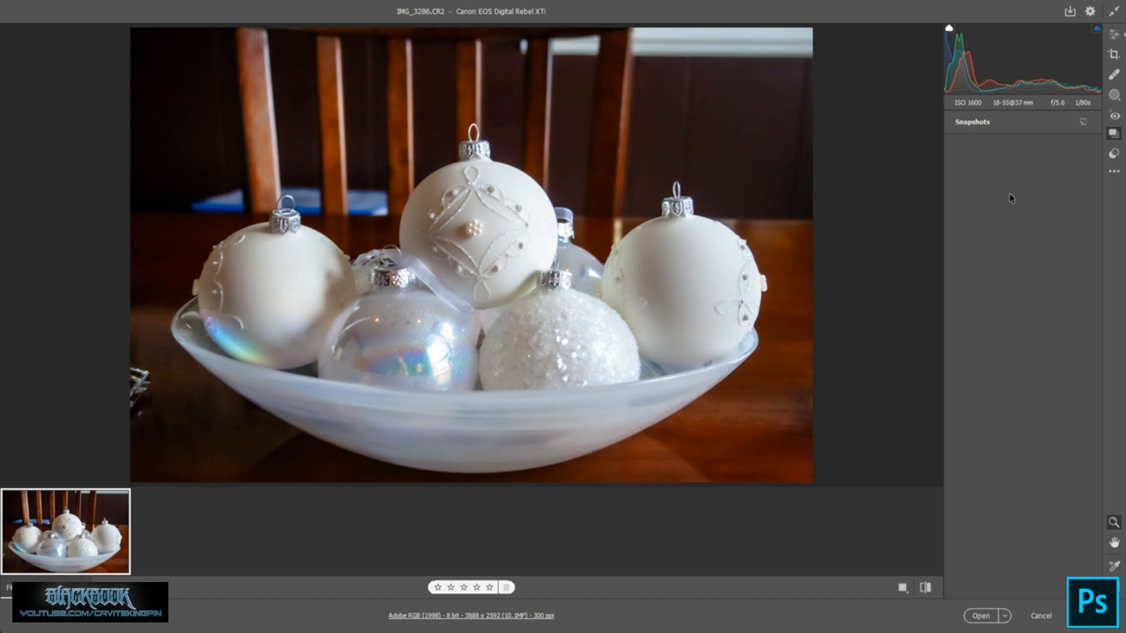
Create a snapshot of the ornament photo's current settings named "Original".
left_click(1082, 123)
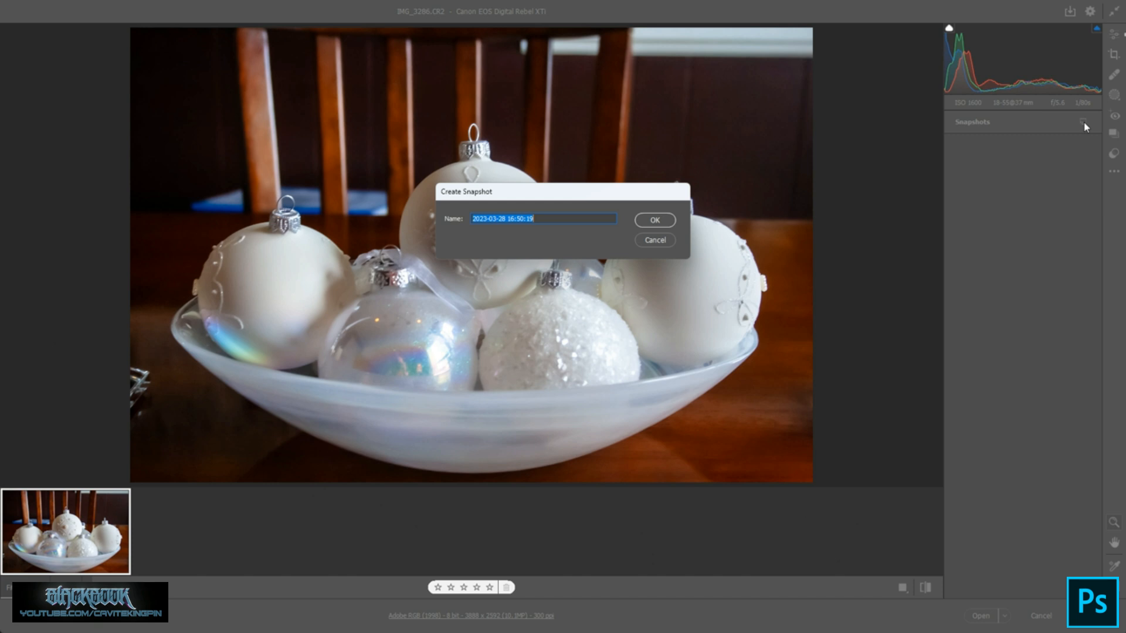
type("Original")
left_click(650, 220)
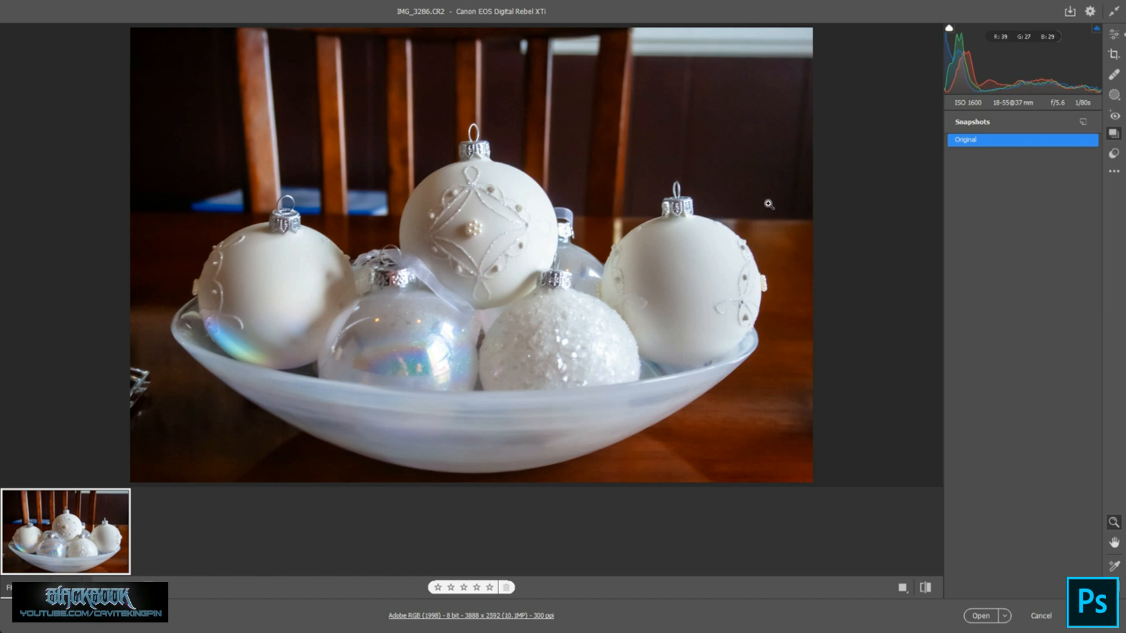
Apply the Glow preset from the Adaptive: Subject group to the ornament photo.
left_click(1113, 153)
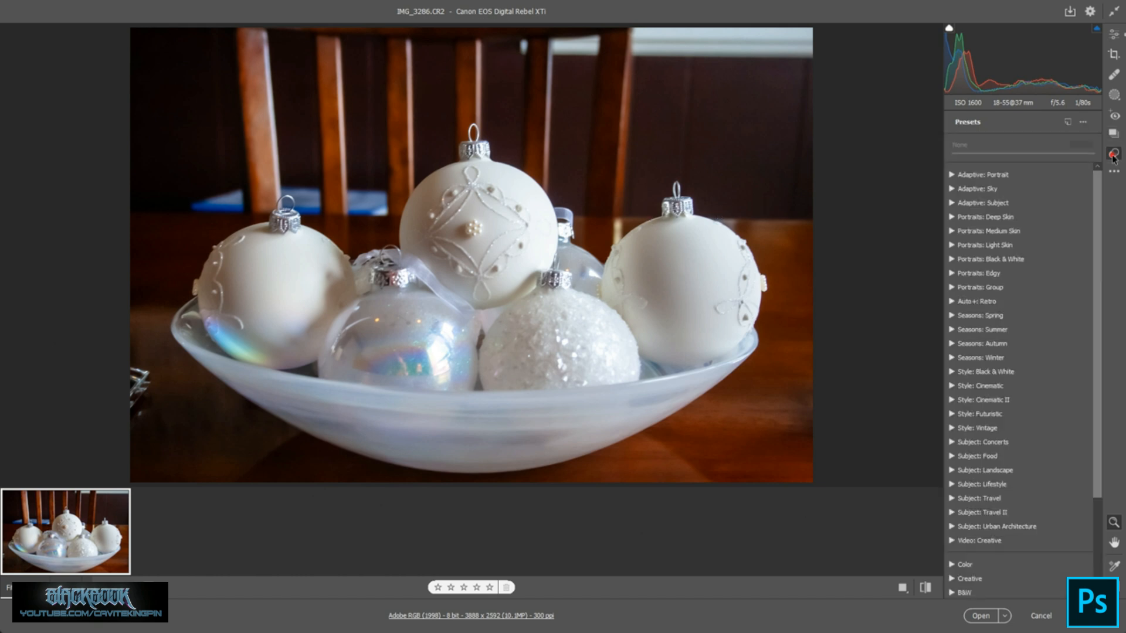
left_click(983, 204)
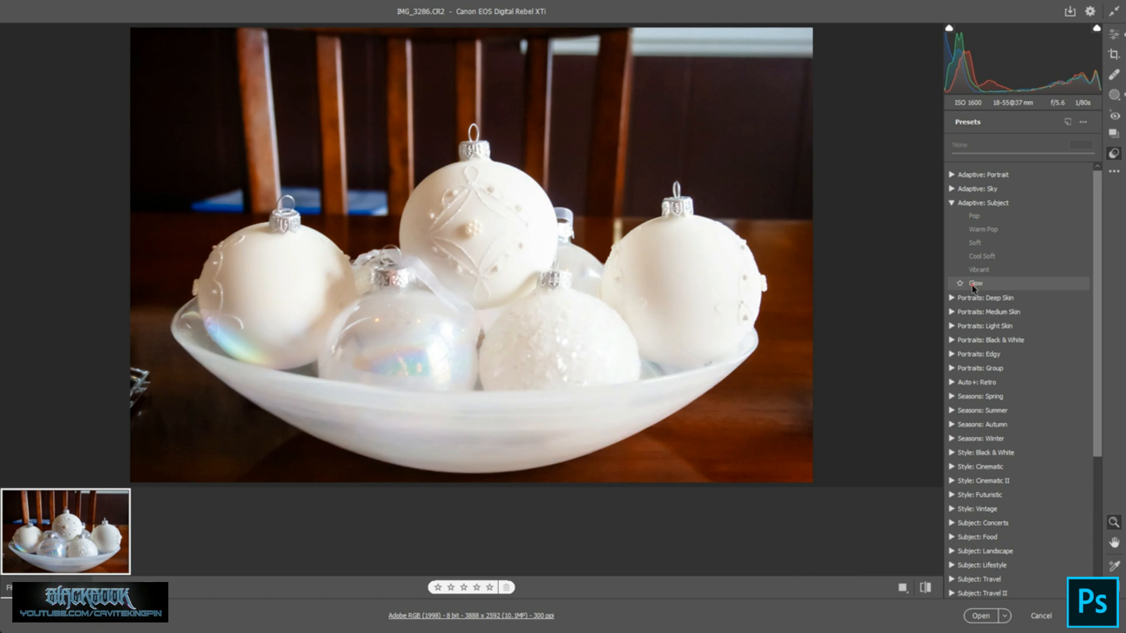
left_click(975, 283)
left_click(952, 204)
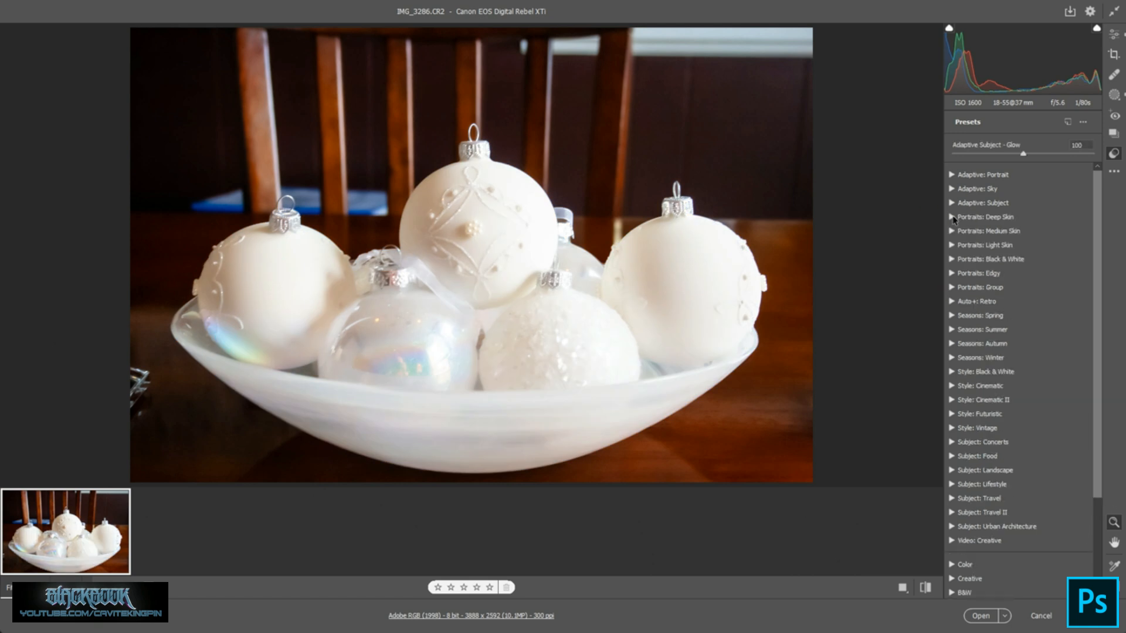
Apply the WN03 preset from the Seasons: Winter group on top of the existing look.
left_click(951, 357)
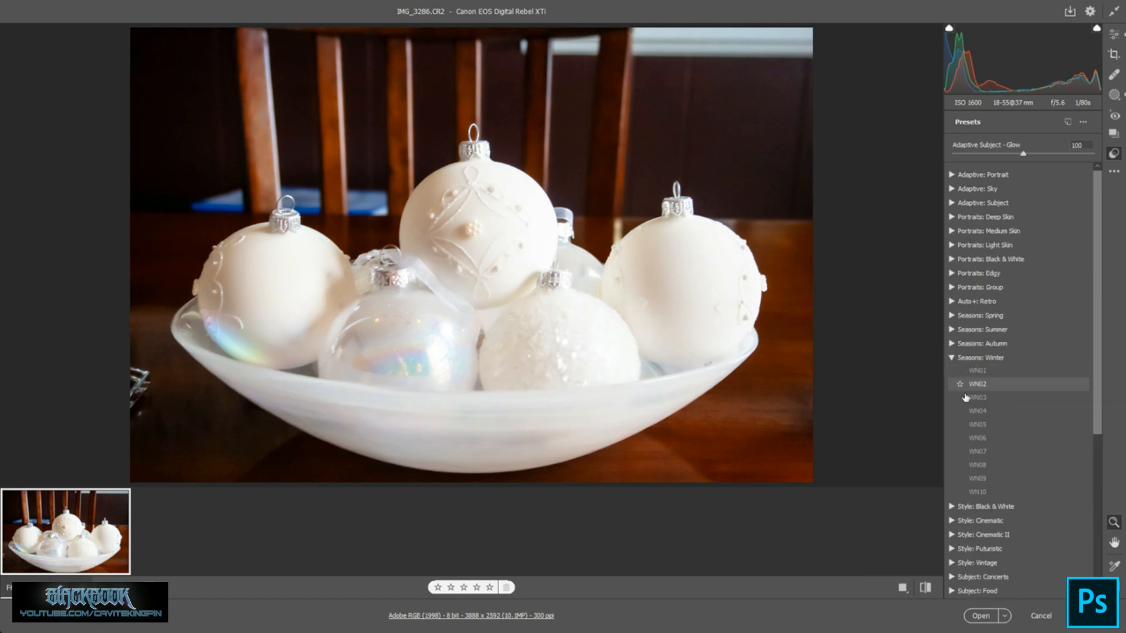
left_click(973, 397)
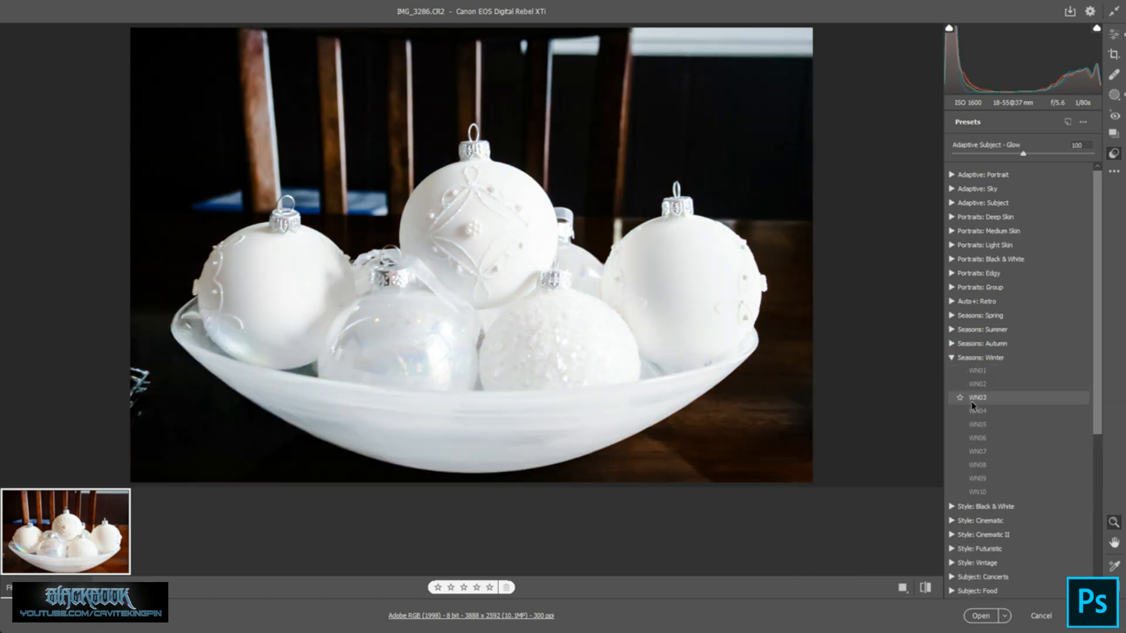
left_click(951, 357)
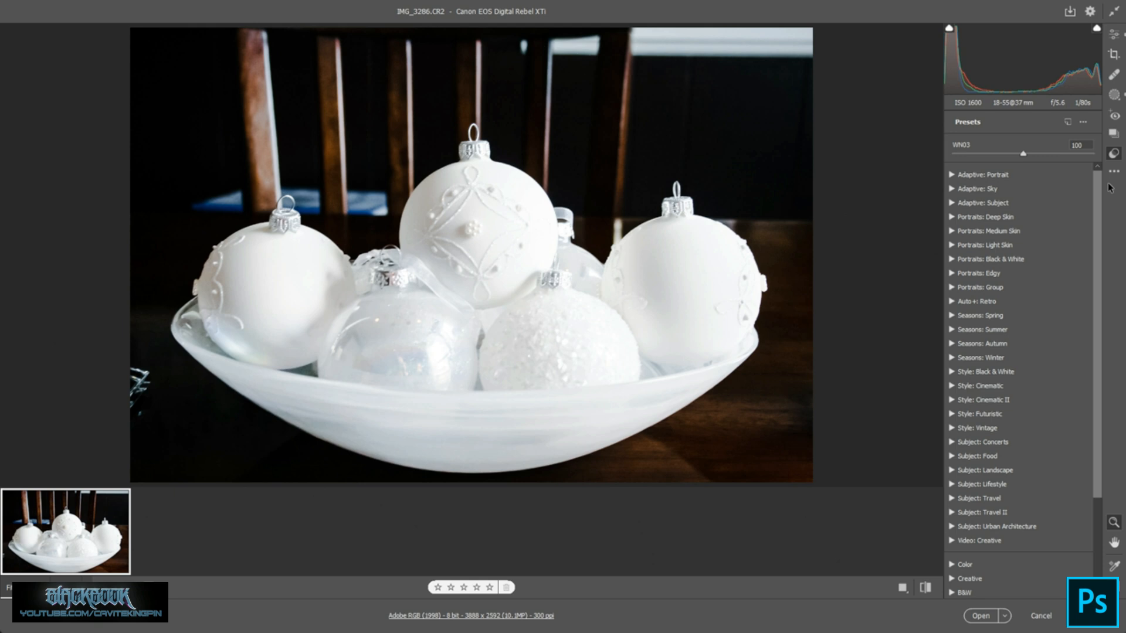
Save the preset look as a new snapshot named "Presets- Attempt1".
left_click(1113, 133)
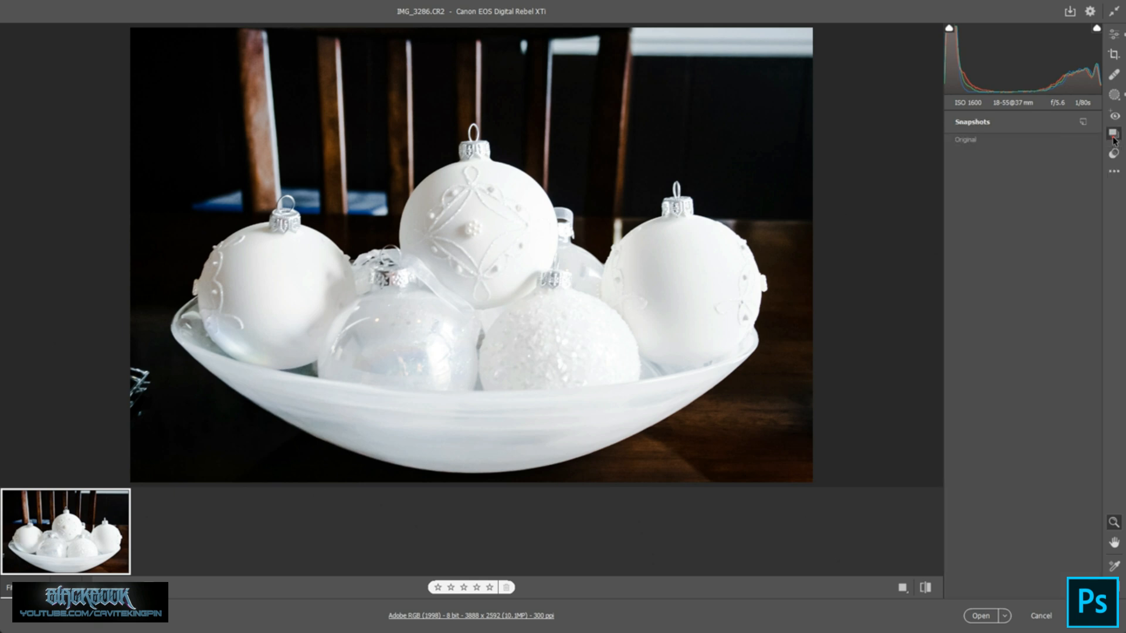
left_click(1083, 123)
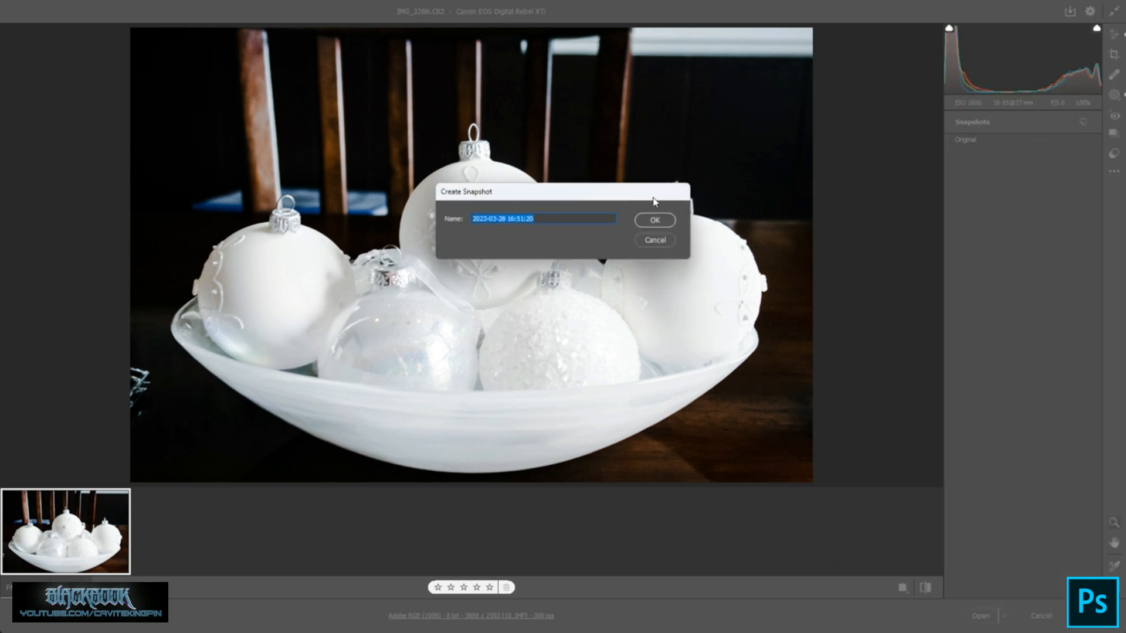
type("Presets- Attempt1")
left_click(658, 225)
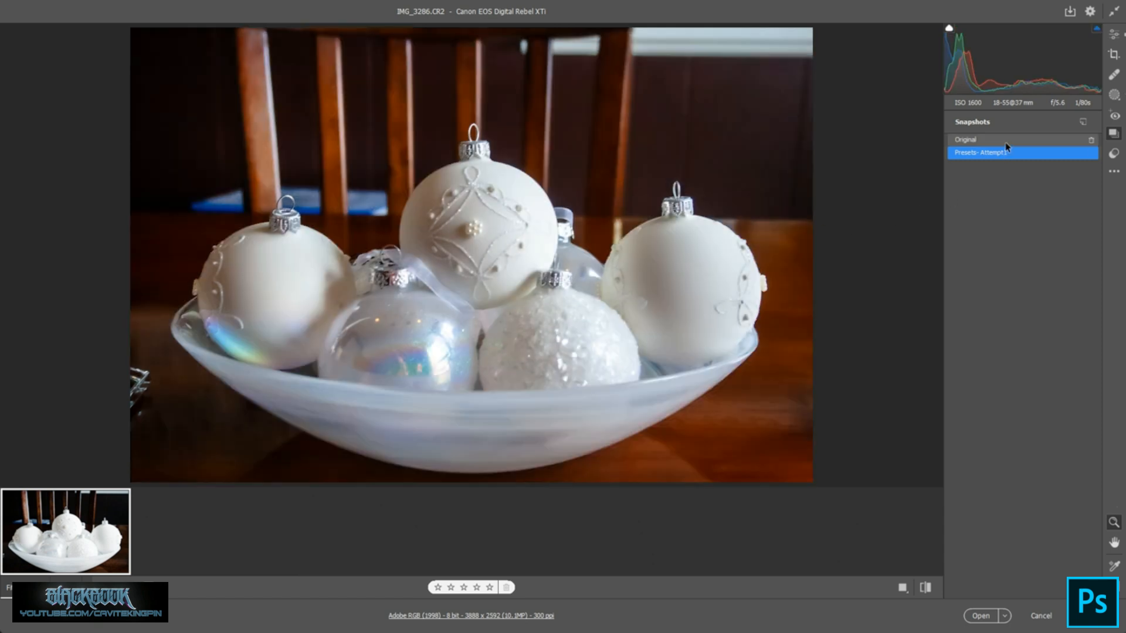
Return the photo to the Original snapshot and open the Presets- Attempt1 snapshot for renaming, keeping its name.
left_click(1006, 144)
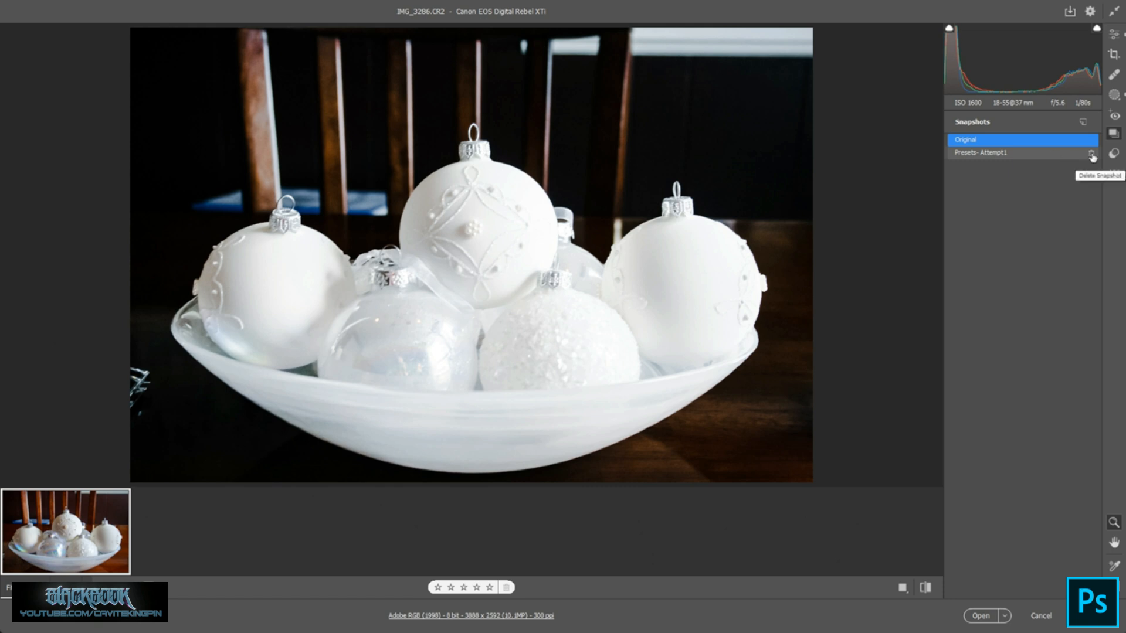
right_click(1053, 155)
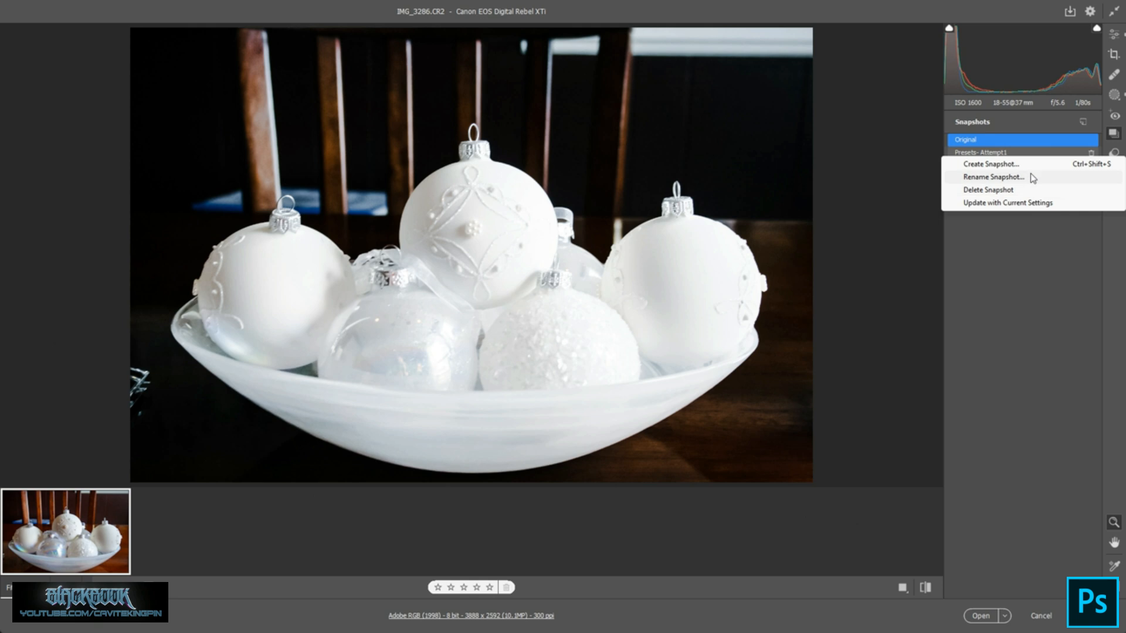
left_click(993, 177)
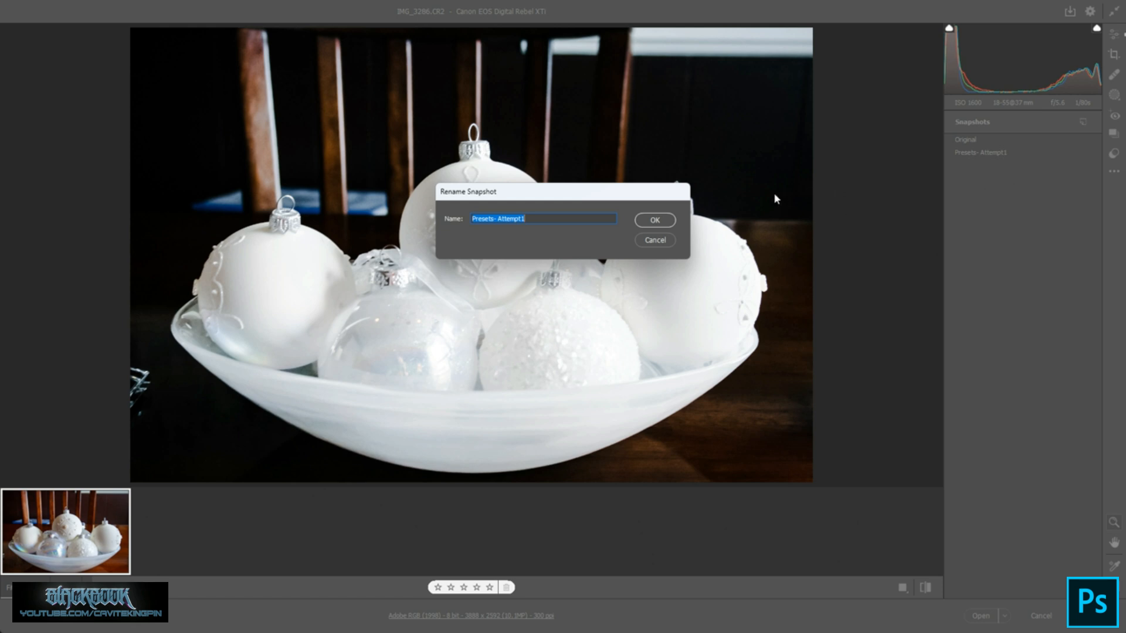
left_click(552, 218)
left_click(655, 220)
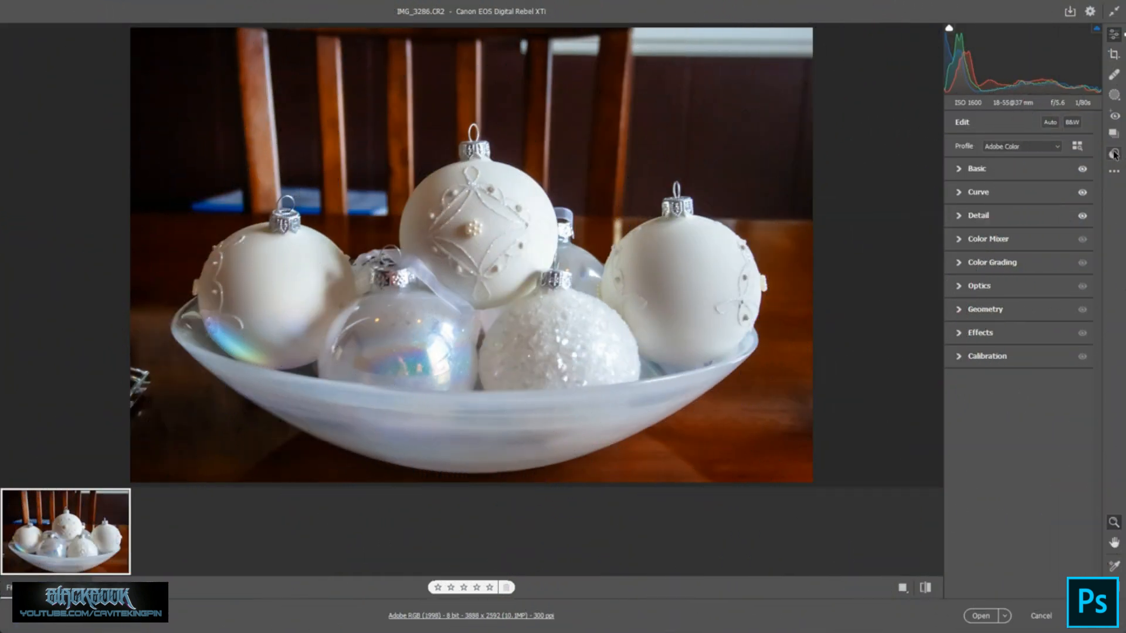
Apply the Adaptive: Subject Glow preset to the photo at an amount of 129, toggling it off and back on.
left_click(1114, 155)
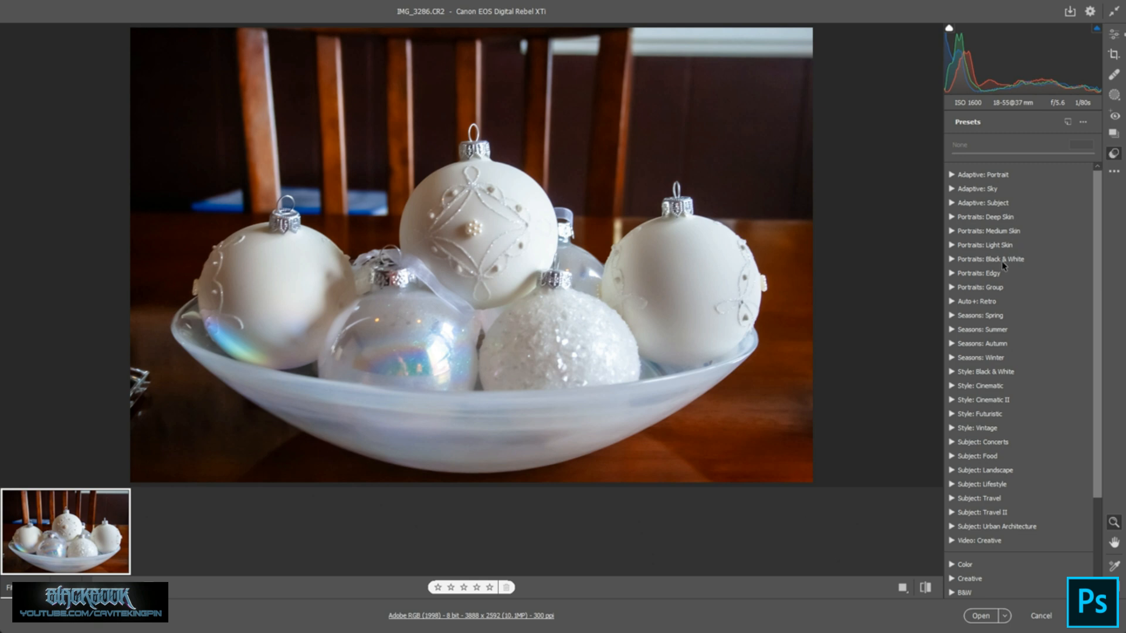
left_click(951, 203)
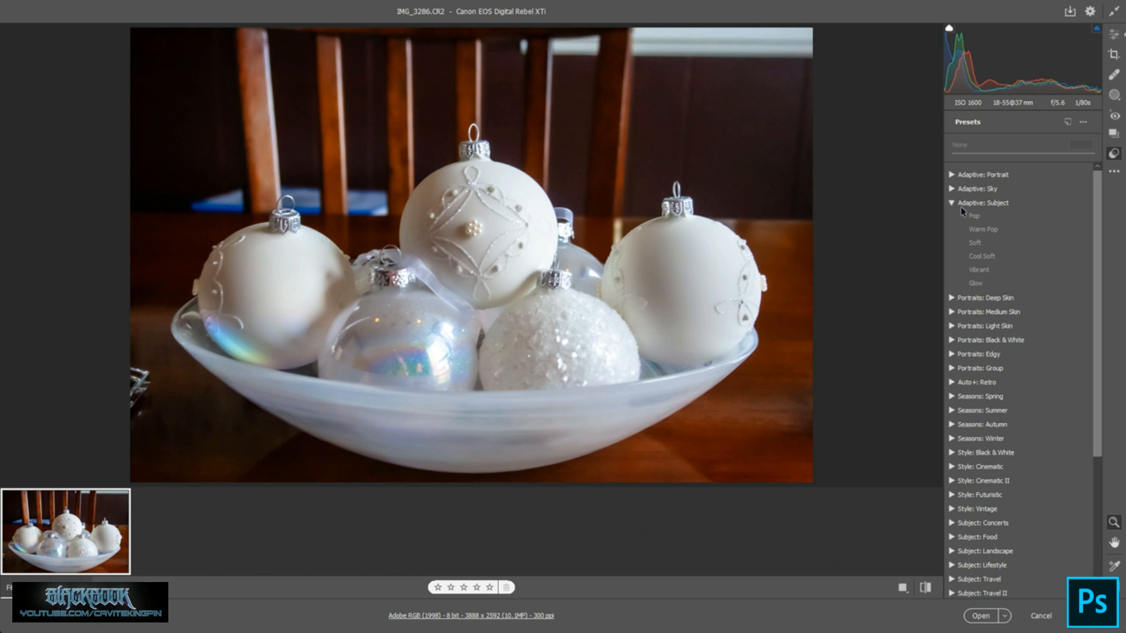
left_click(977, 283)
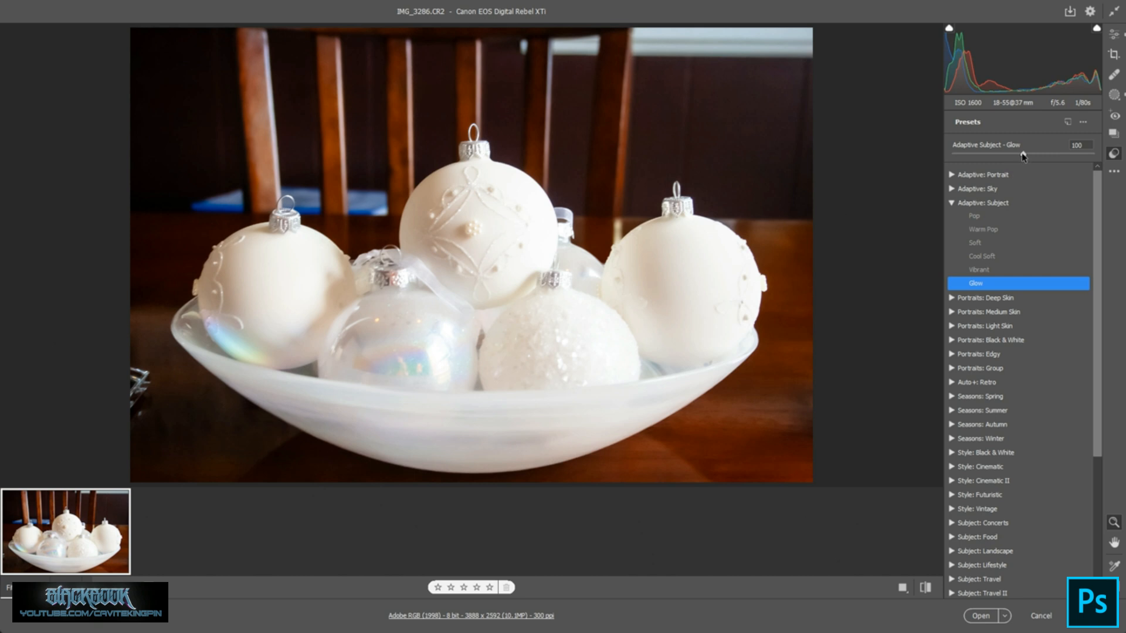
mouse_move(1023, 156)
left_mouse_down()
mouse_move(1044, 156)
mouse_move(1001, 156)
mouse_move(1043, 156)
left_mouse_up()
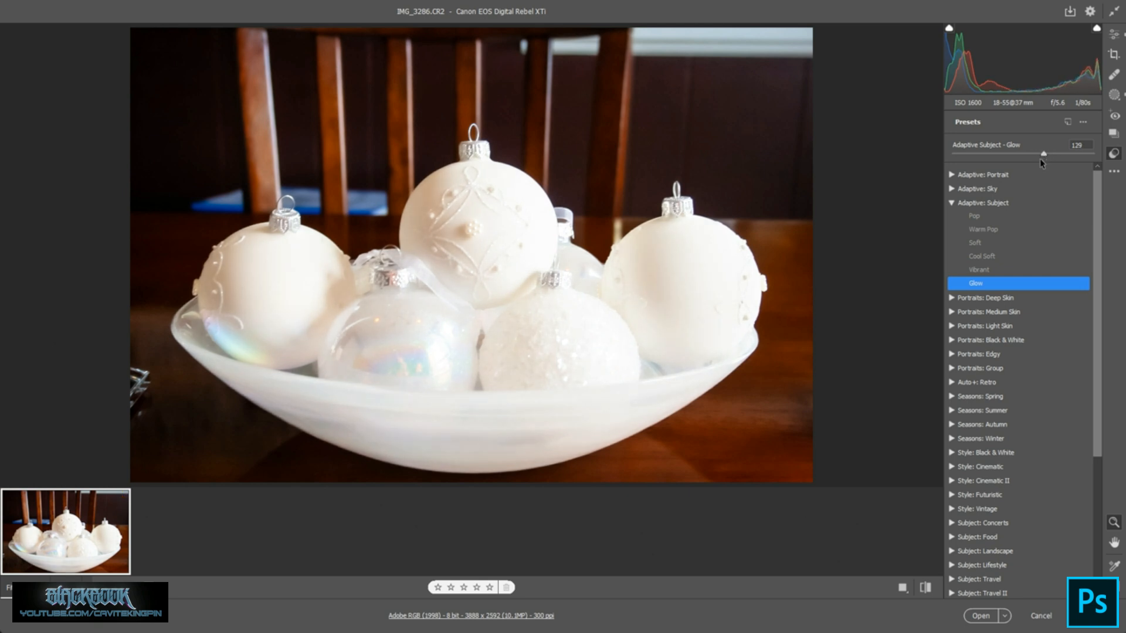
left_click(980, 284)
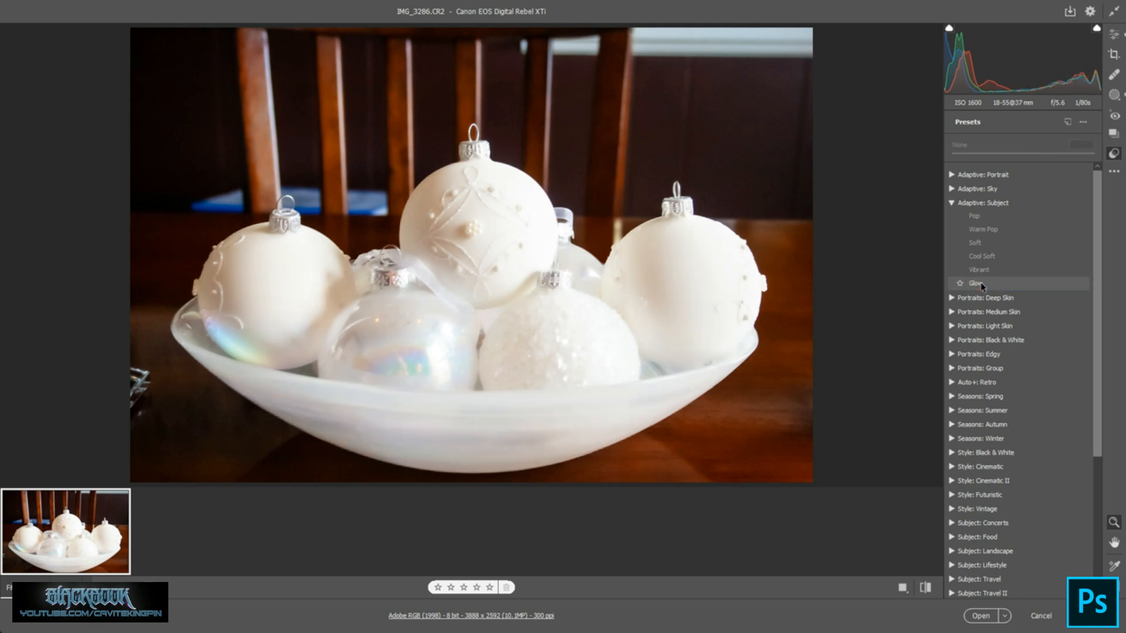
left_click(978, 284)
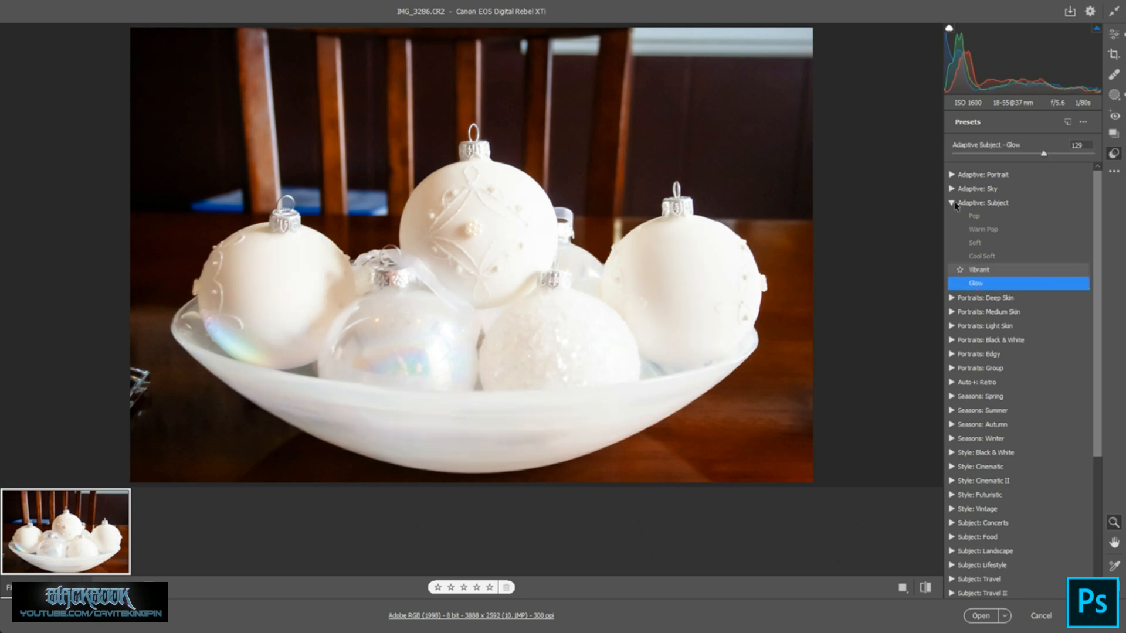
left_click(952, 202)
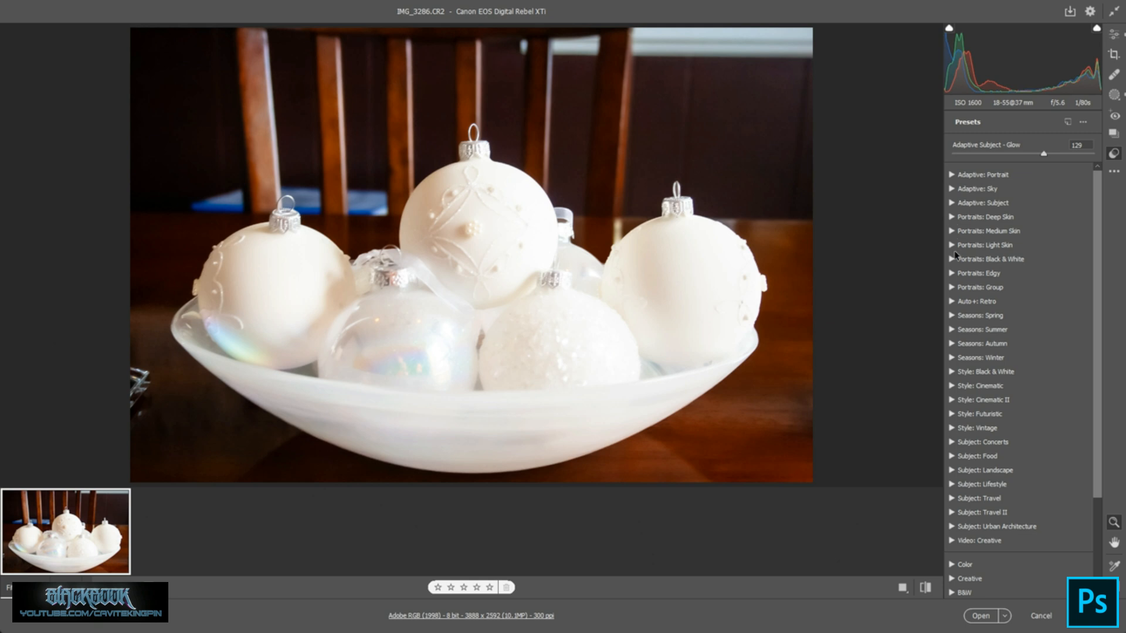
Apply the WN03 preset from the Seasons: Winter group at an amount of 71.
left_click(952, 357)
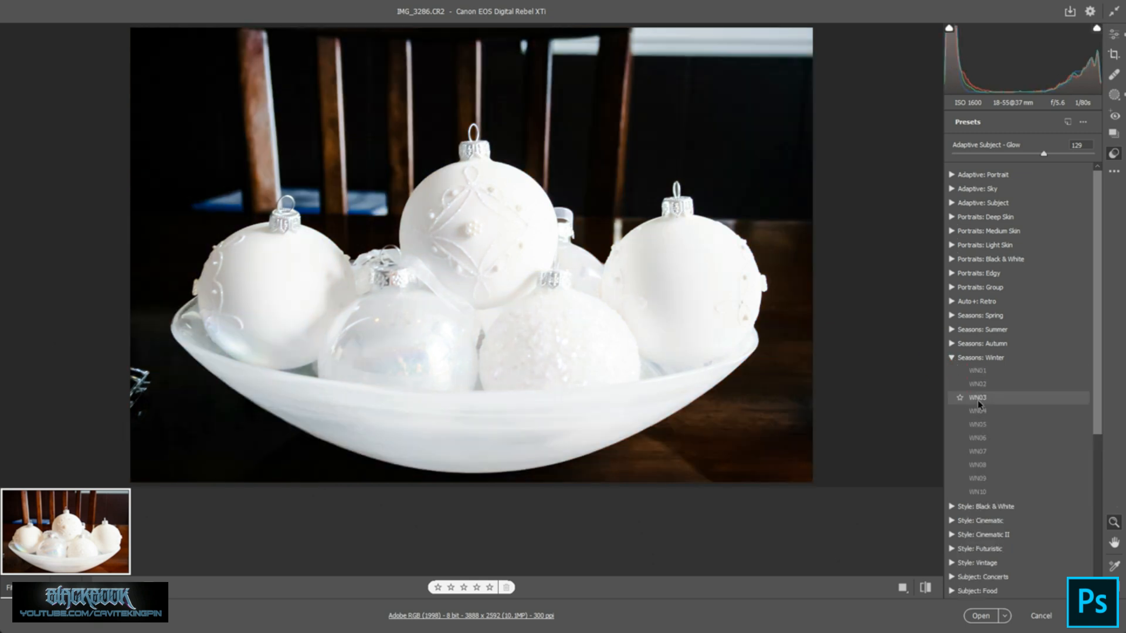
left_click(977, 401)
left_click_drag(1023, 154, 1002, 157)
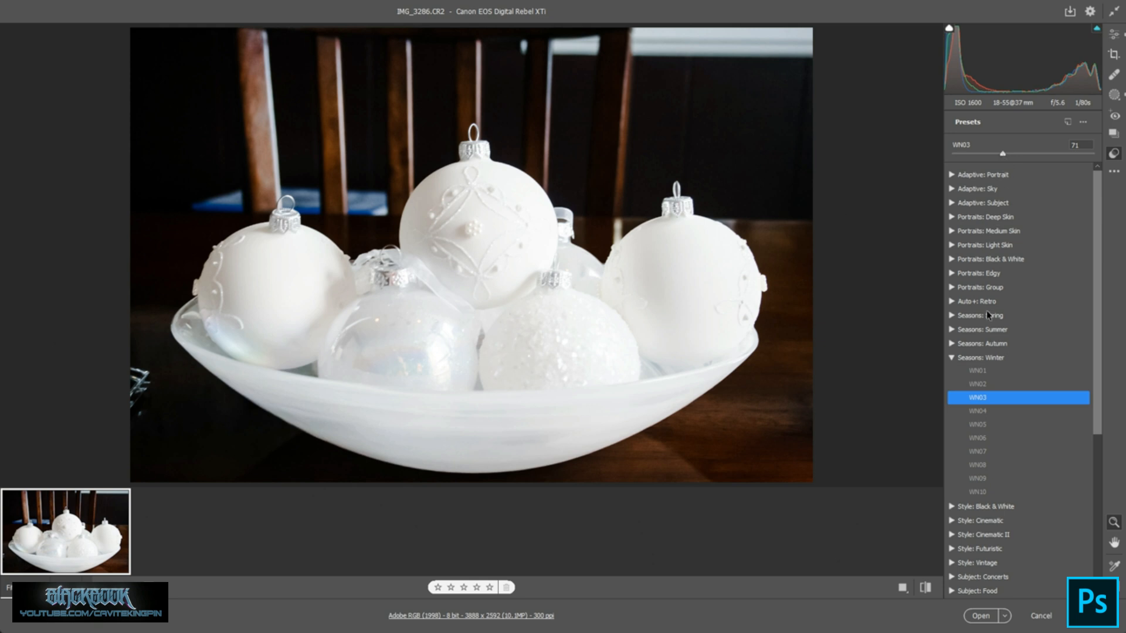
Mark the WN03 and Adaptive: Subject Glow presets as favorites, collapsing their preset groups.
left_click(952, 358)
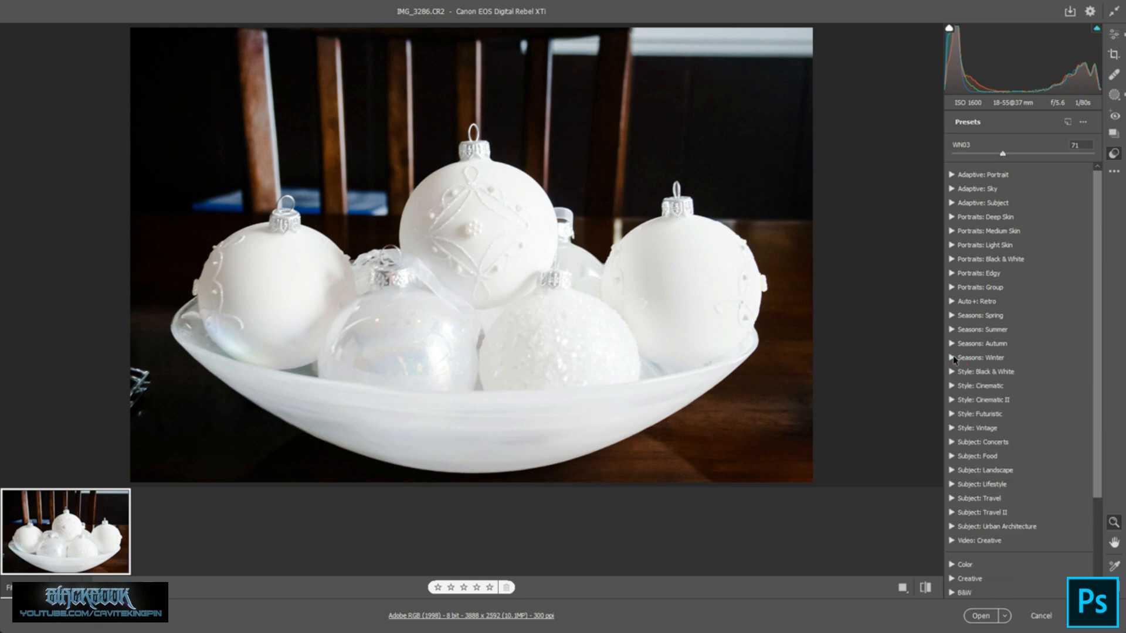
left_click(952, 358)
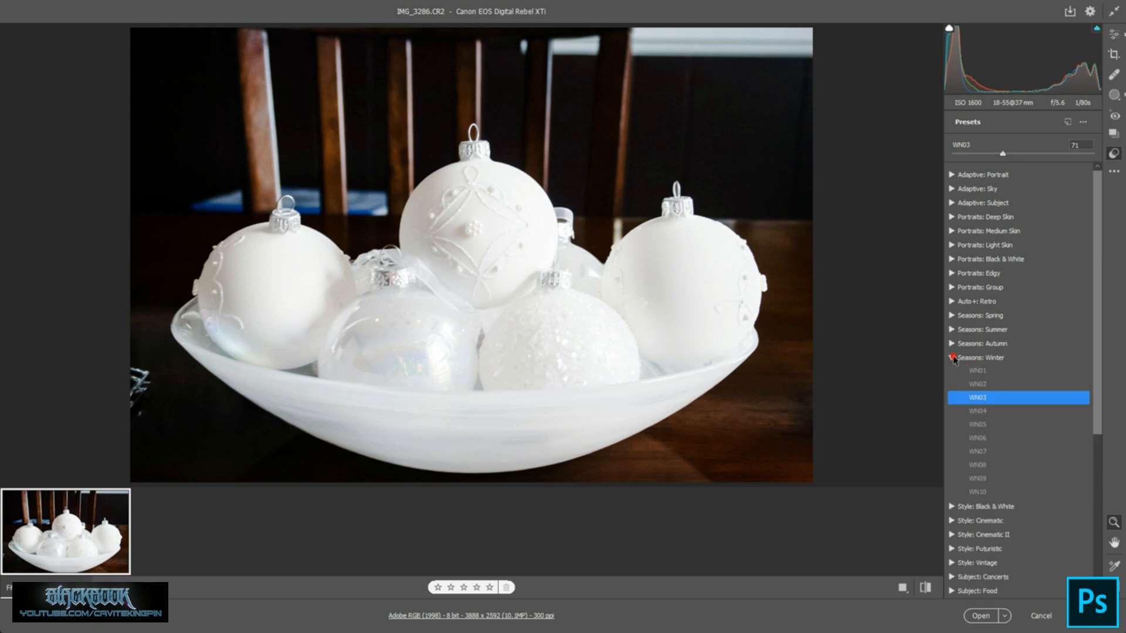
left_click(959, 398)
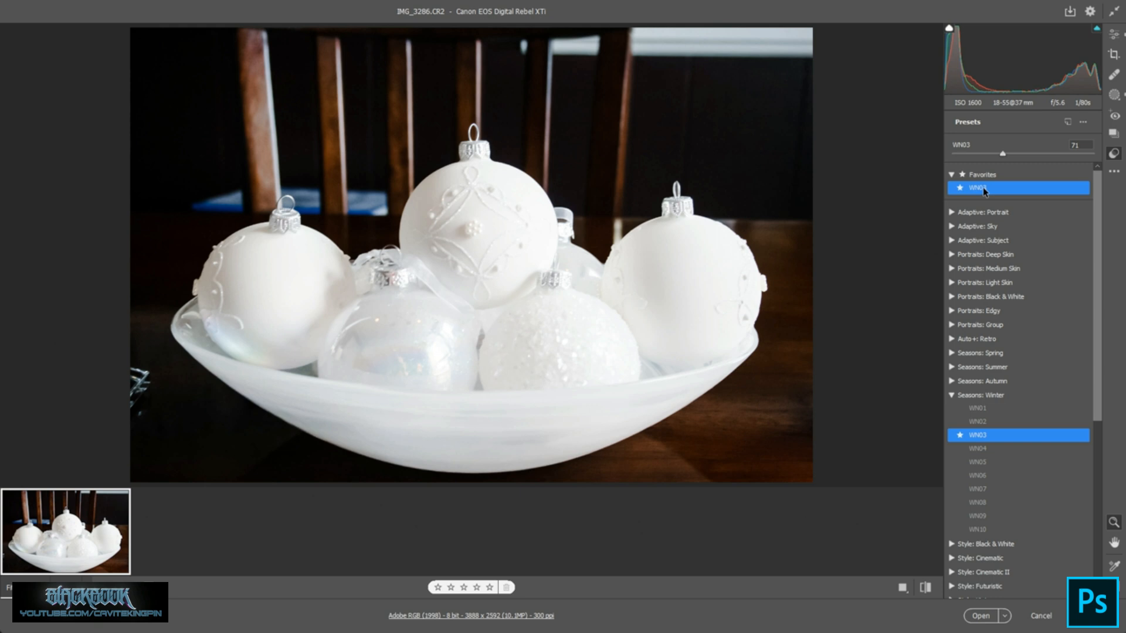
left_click(951, 240)
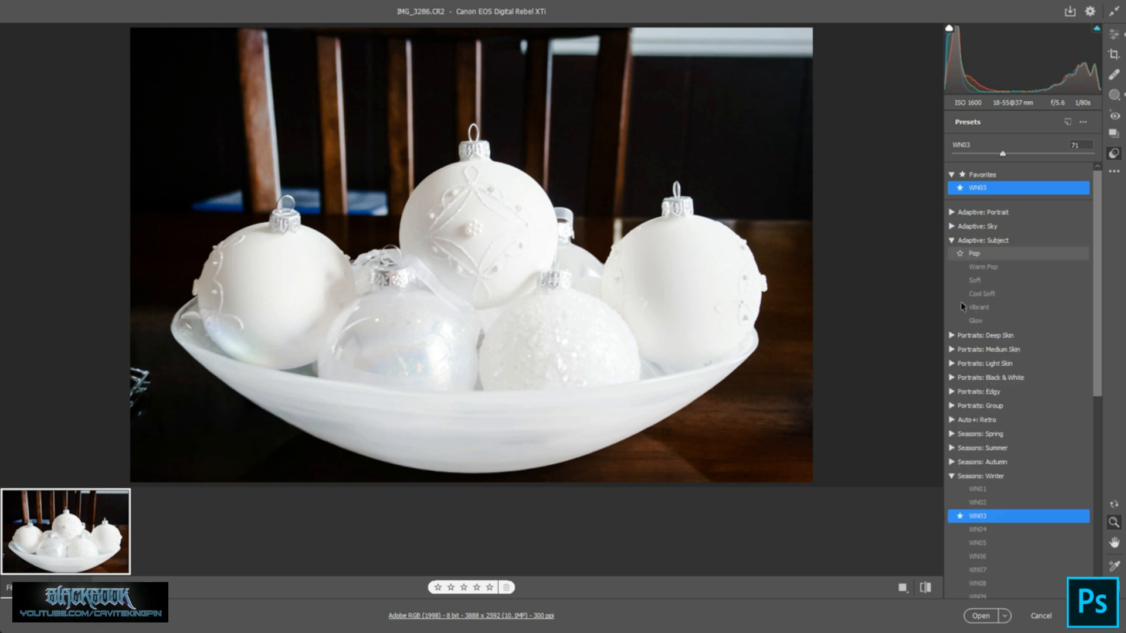
left_click(959, 321)
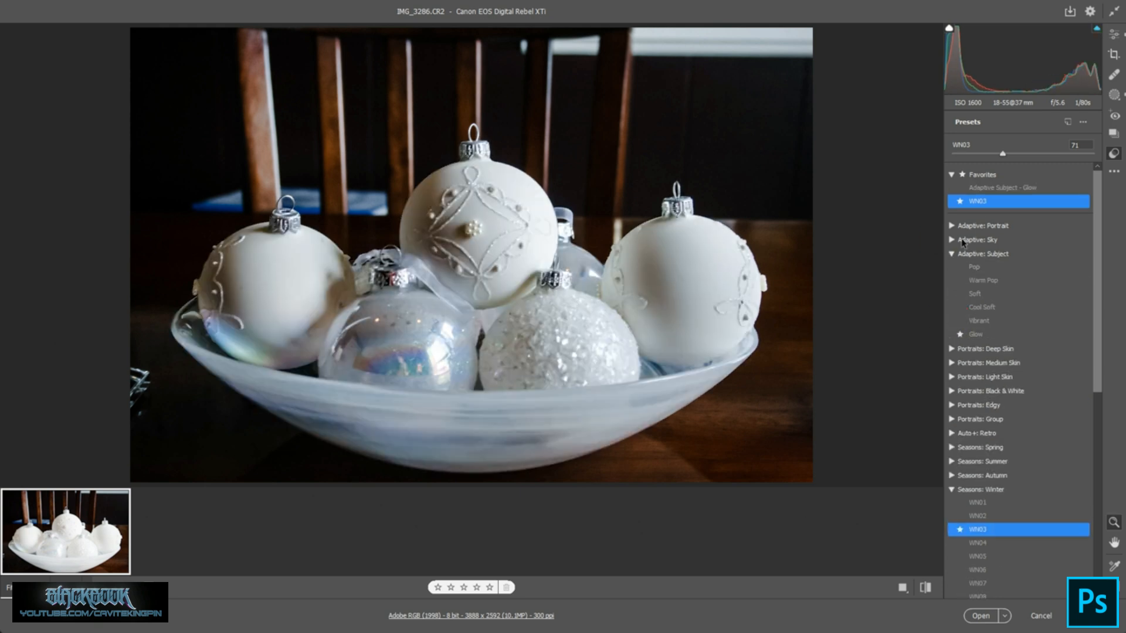
left_click(951, 253)
left_click(951, 409)
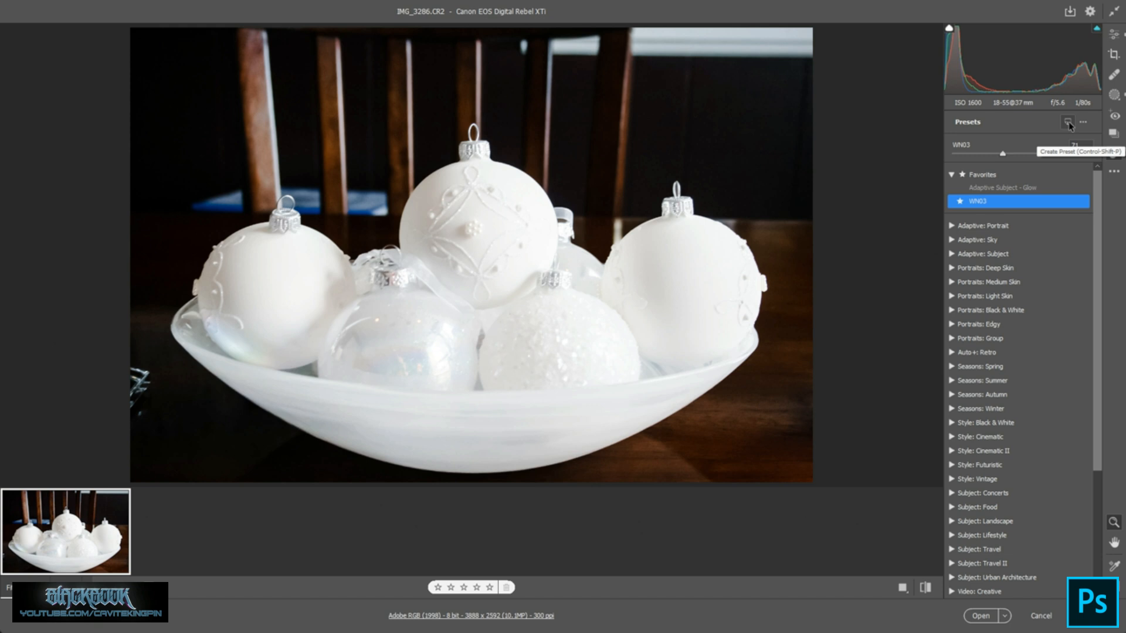
Start a new preset named "Winter Night and Glow" and assign it to a new group named "My Presets".
left_click(1114, 172)
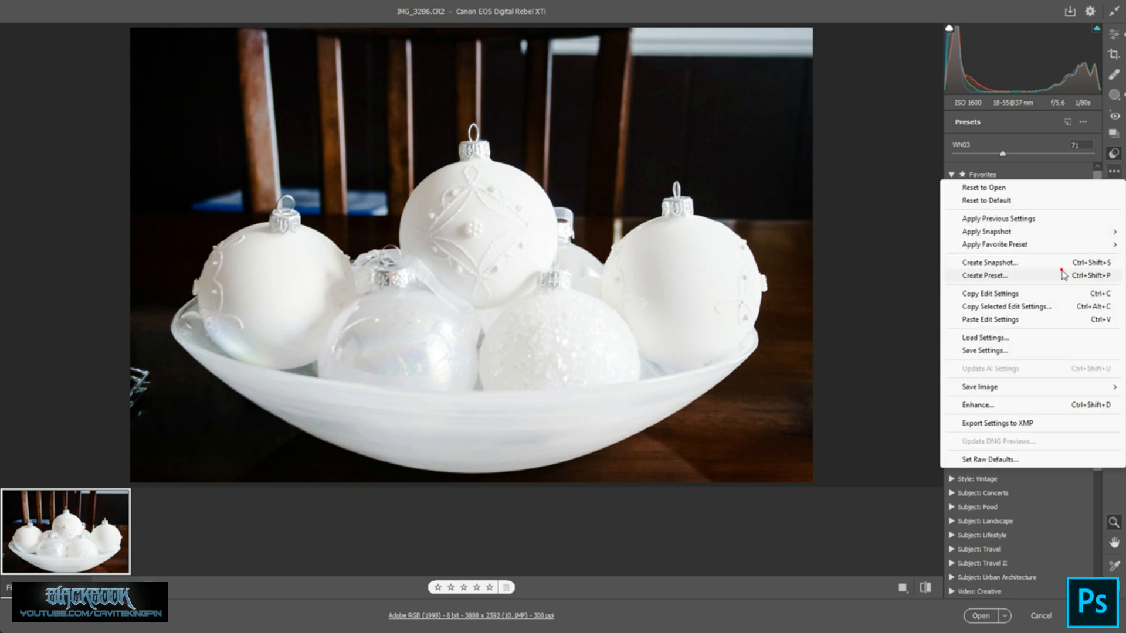
left_click(985, 275)
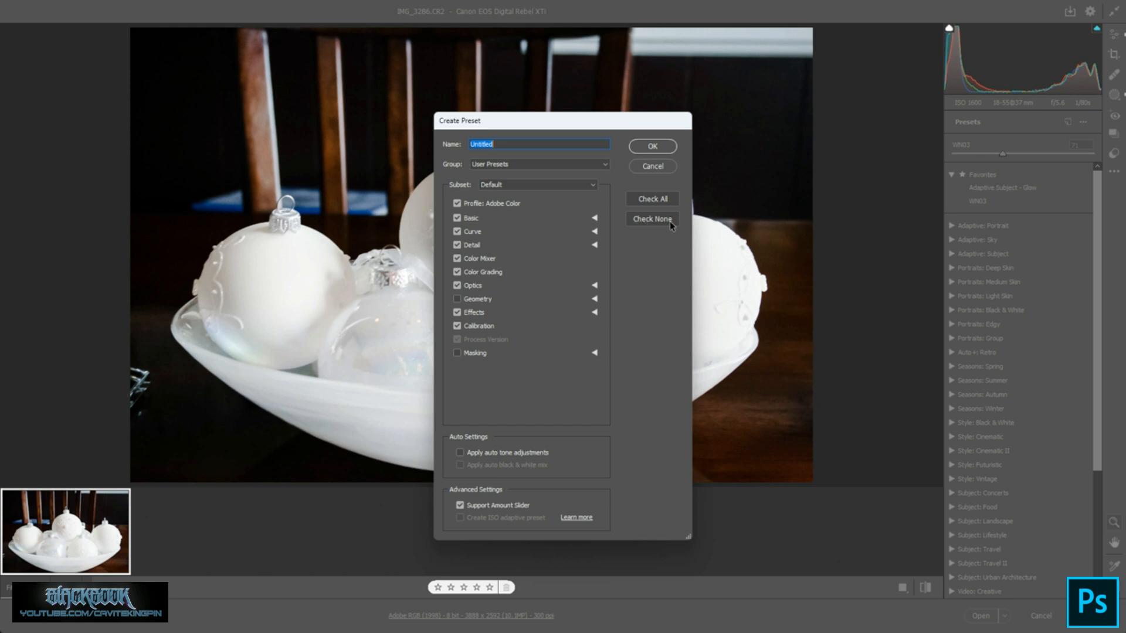
type("Win")
type("ter Night and Glow")
left_click(603, 166)
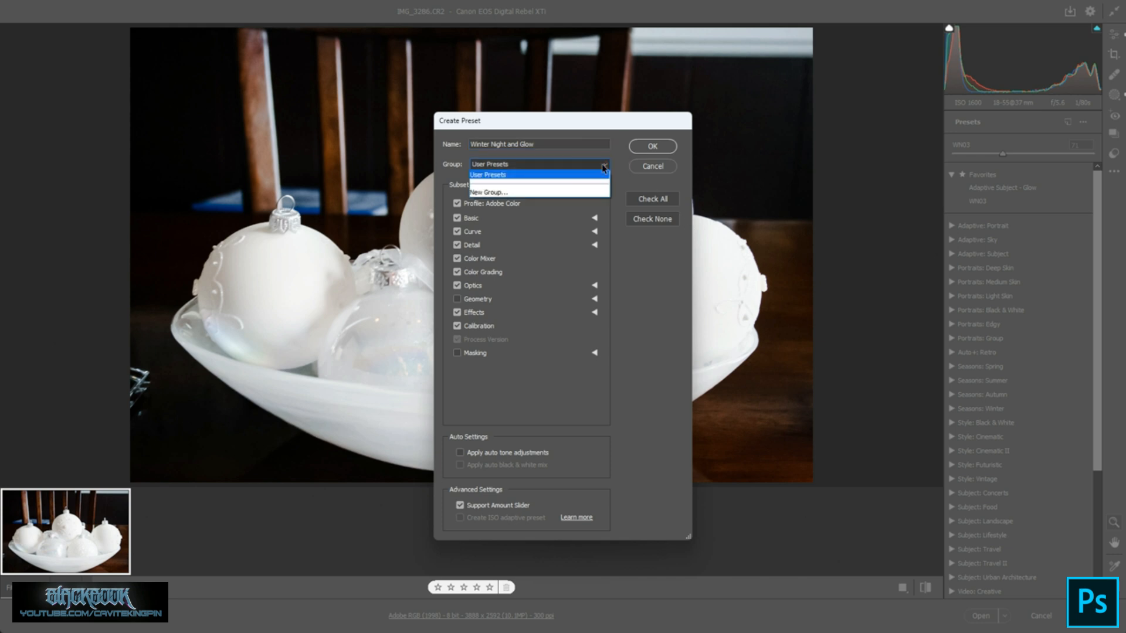
left_click(546, 193)
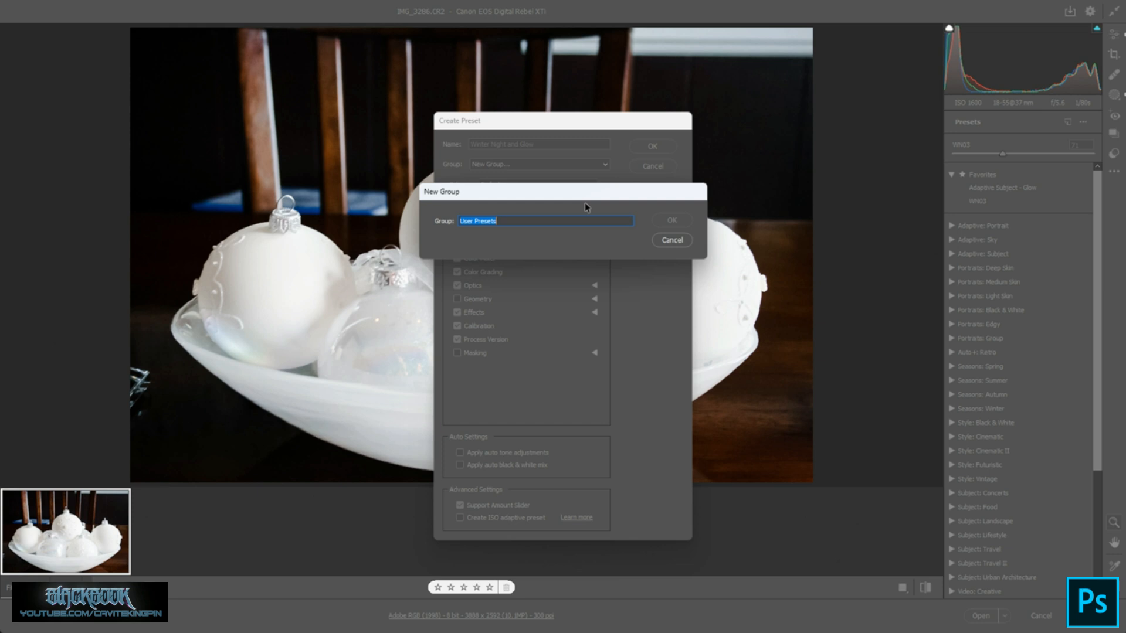
type("My Presets")
left_click(659, 225)
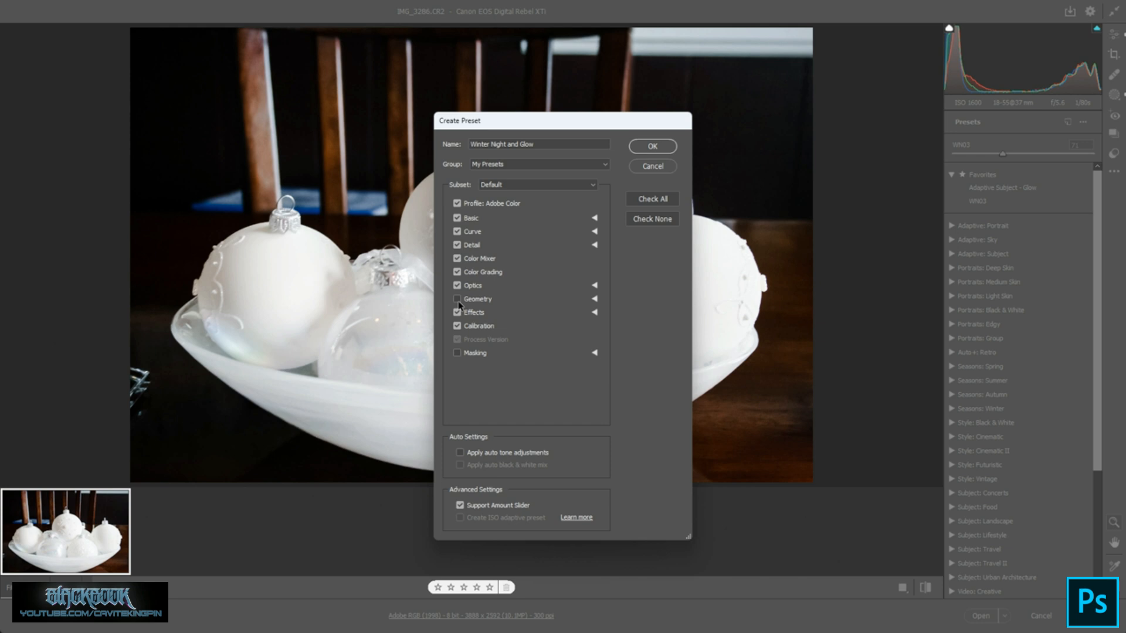
Limit the preset to the Modified subset of settings, review the Basic and Curve settings, and save the preset.
left_click(593, 185)
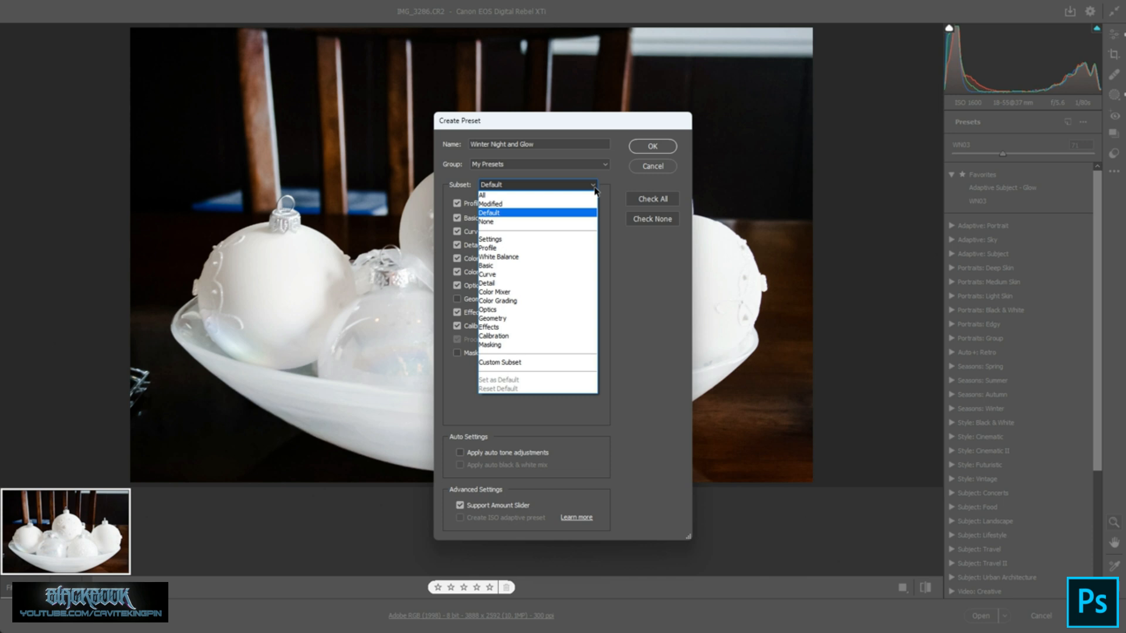
left_click(529, 205)
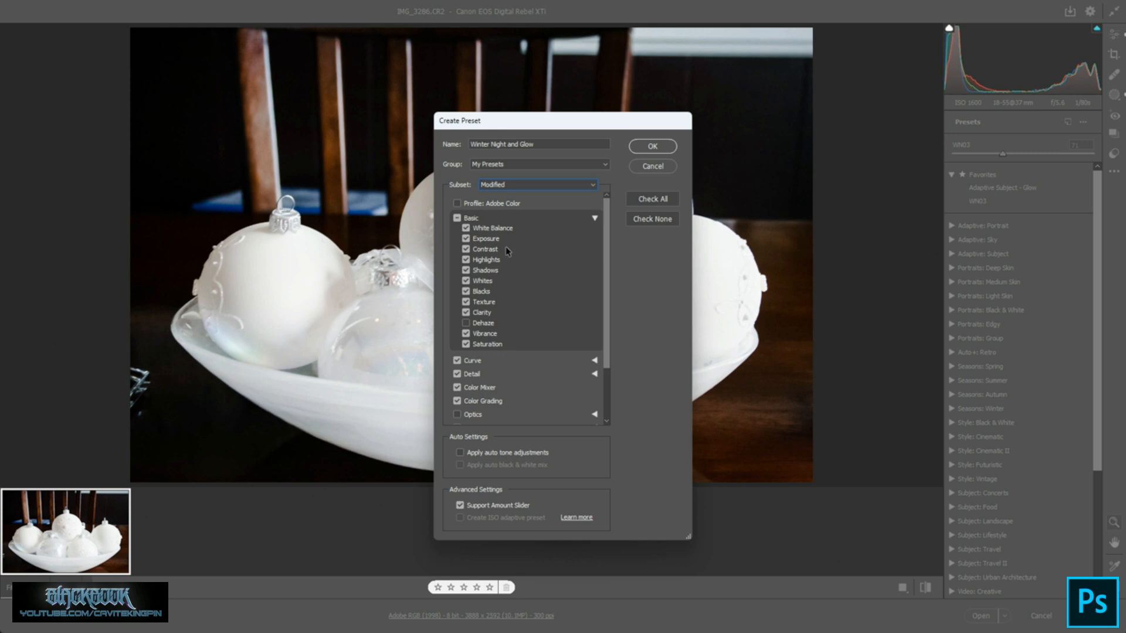
left_click(466, 313)
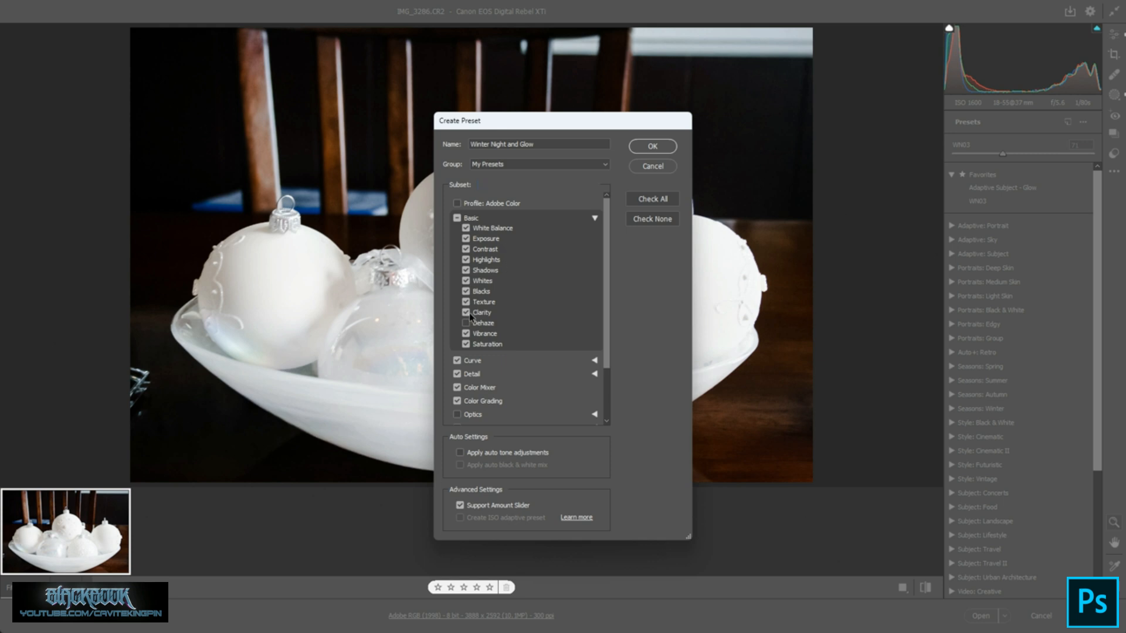
left_click(467, 312)
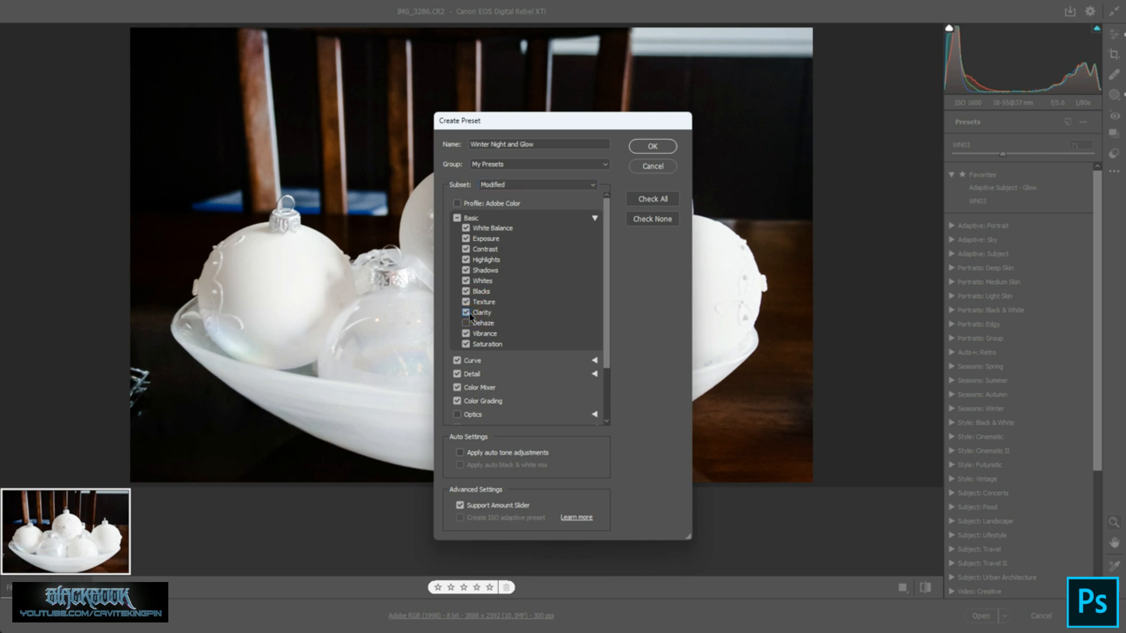
left_click(595, 218)
left_click(595, 218)
left_click(595, 218)
left_click(595, 232)
left_click(595, 233)
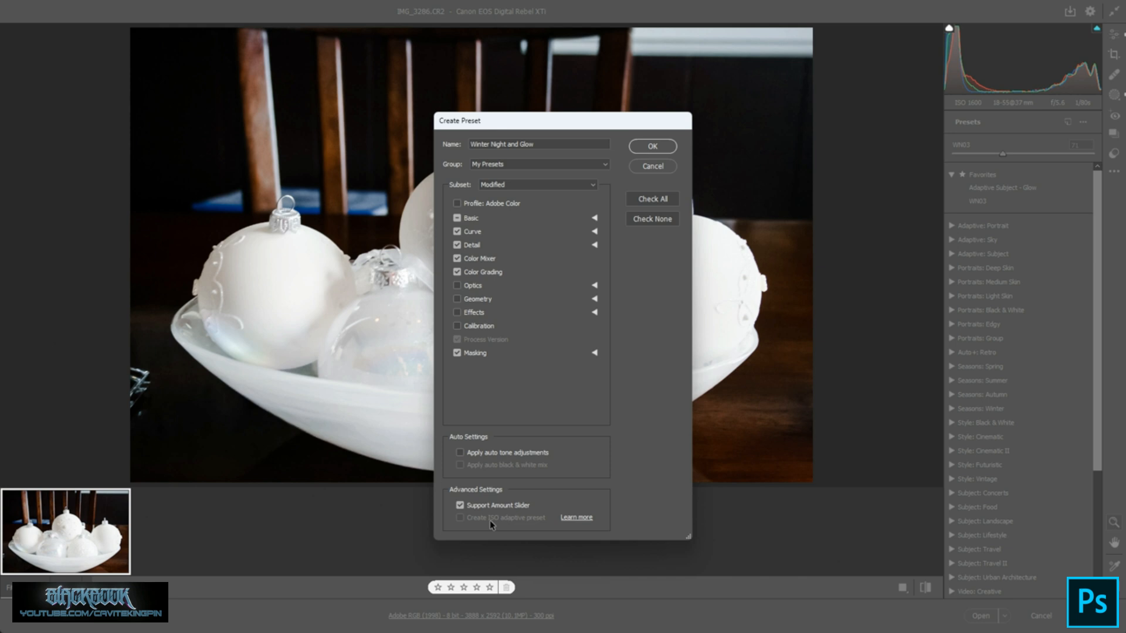
left_click(658, 150)
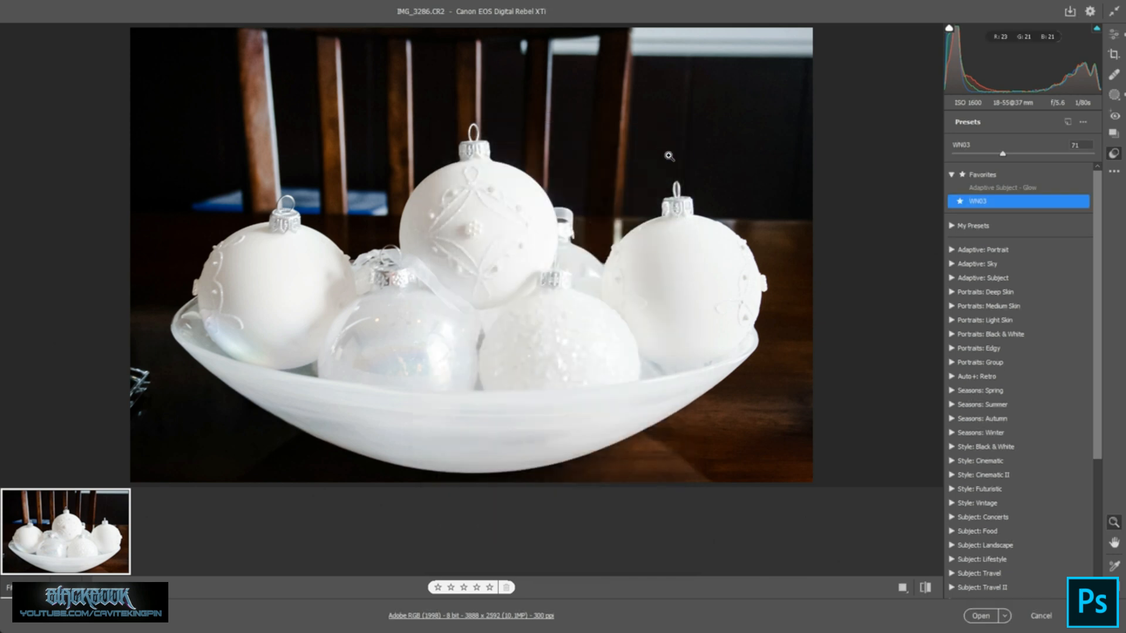
Cancel out of the current raw photo and open IMG_3285.CR2 from the Camera Raw folder.
left_click(1040, 616)
left_click(605, 262)
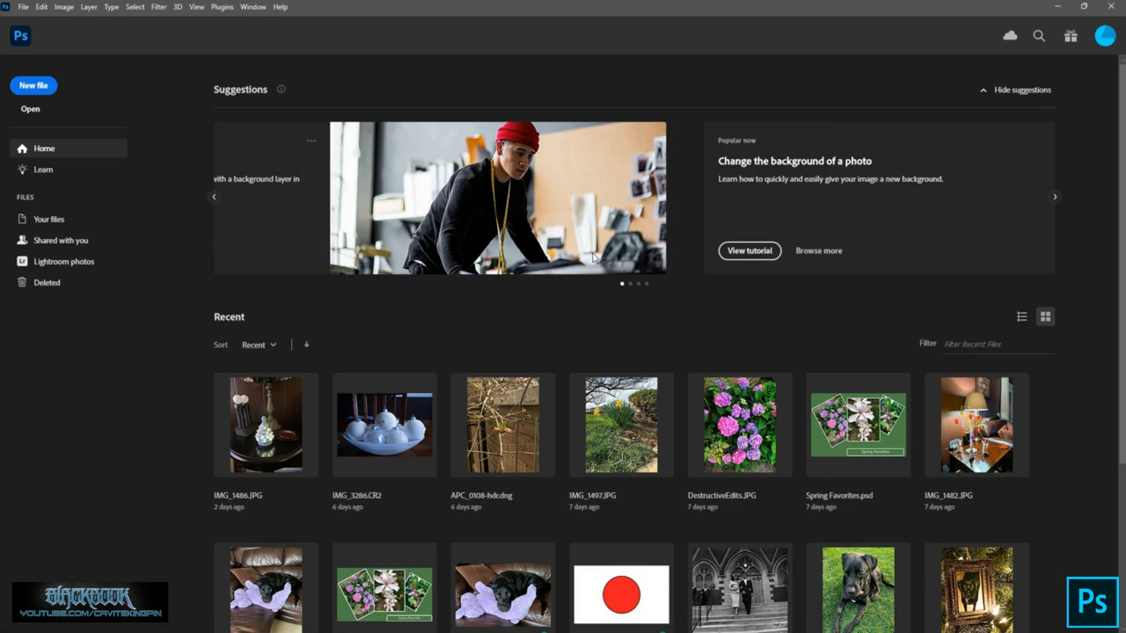
left_click(30, 109)
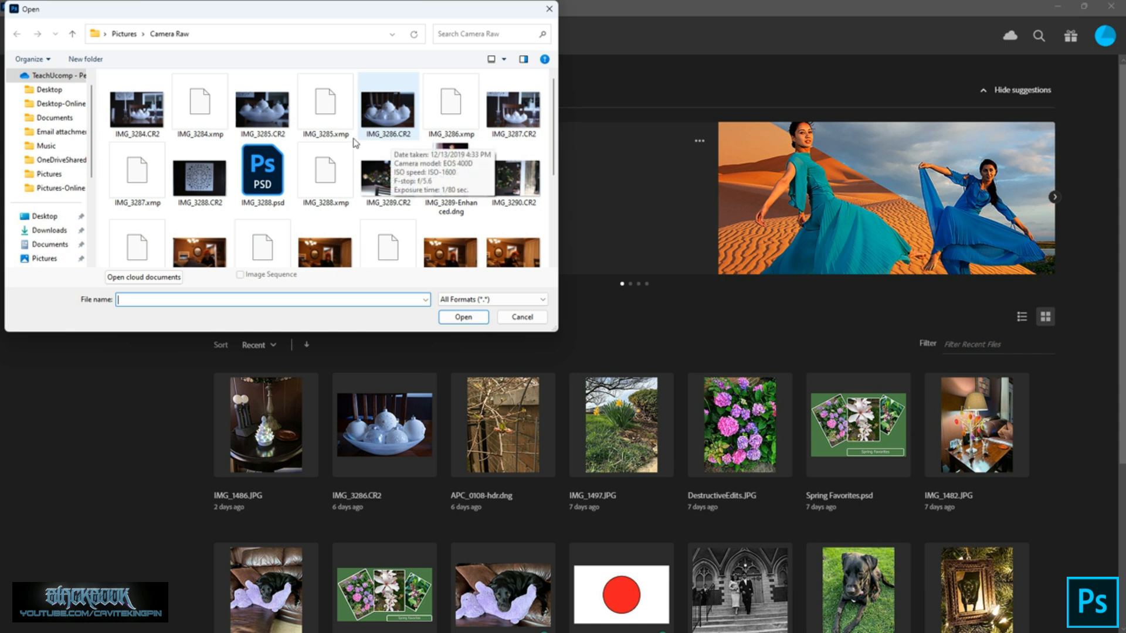
double_click(276, 118)
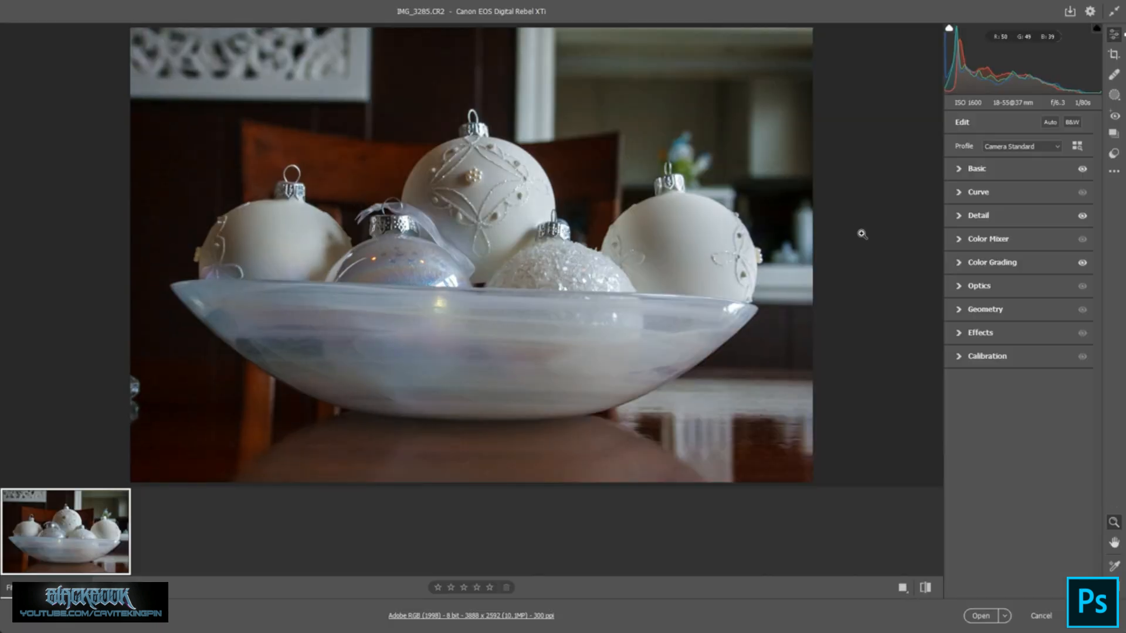
Apply the Winter Night and Glow preset from the My Presets group to the photo.
left_click(1114, 153)
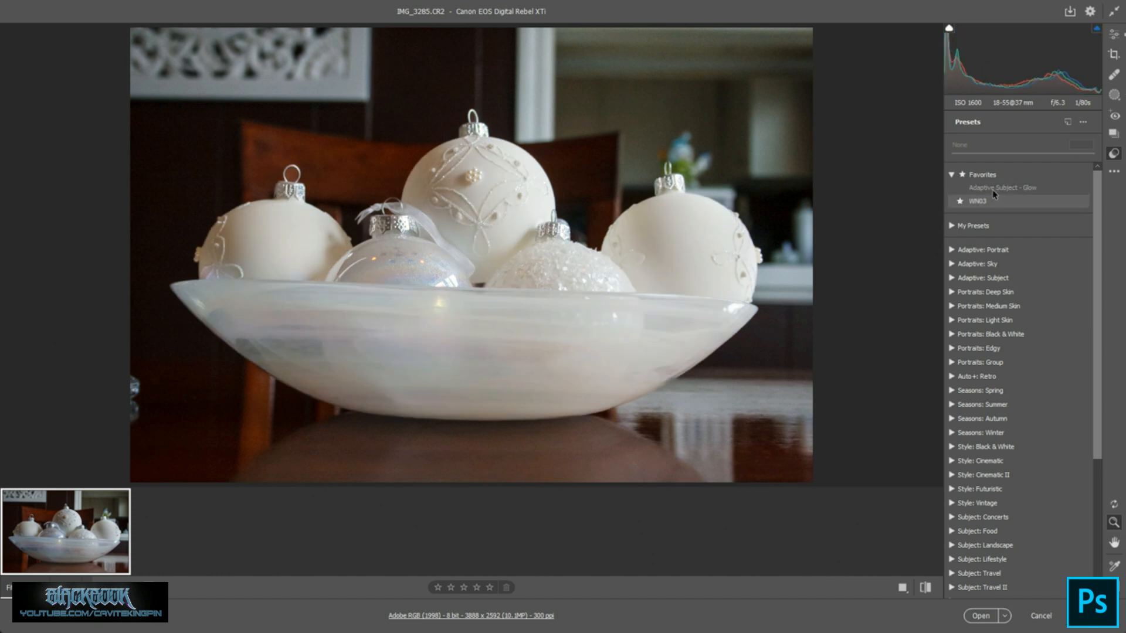
left_click(956, 225)
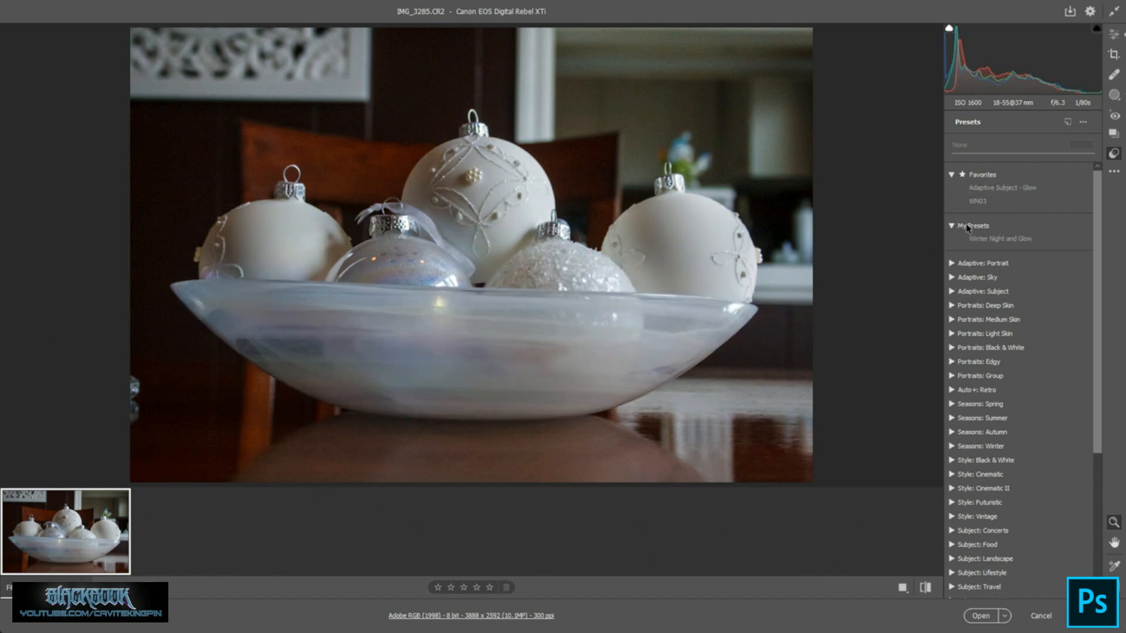
left_click(999, 239)
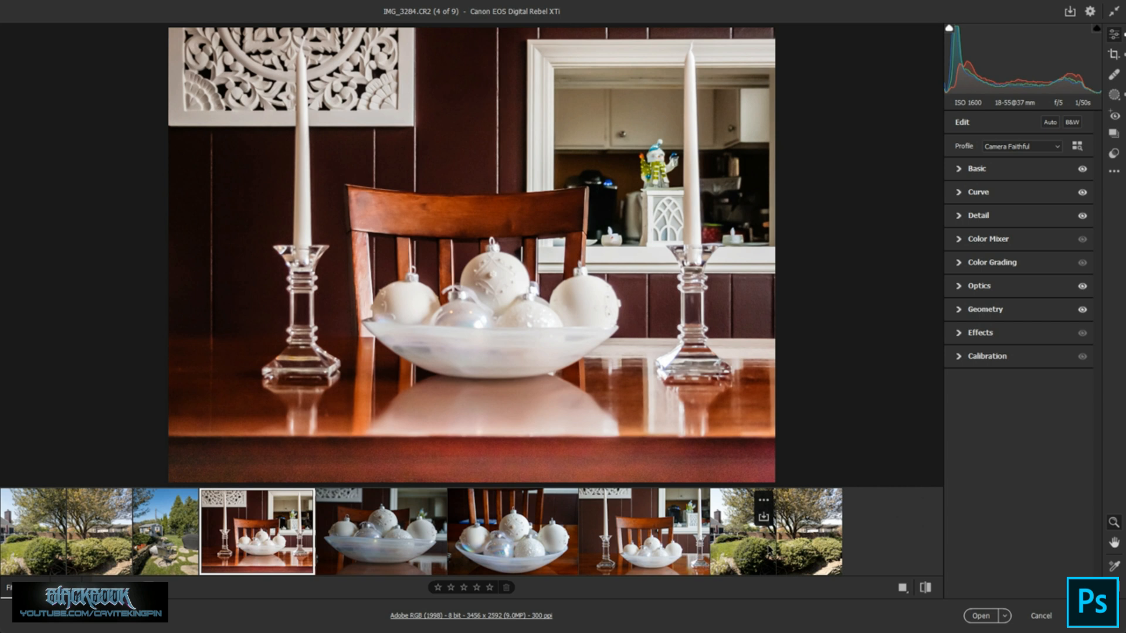
Hide and redisplay the filmstrip, and look through its menu of options without choosing any.
left_click(873, 539)
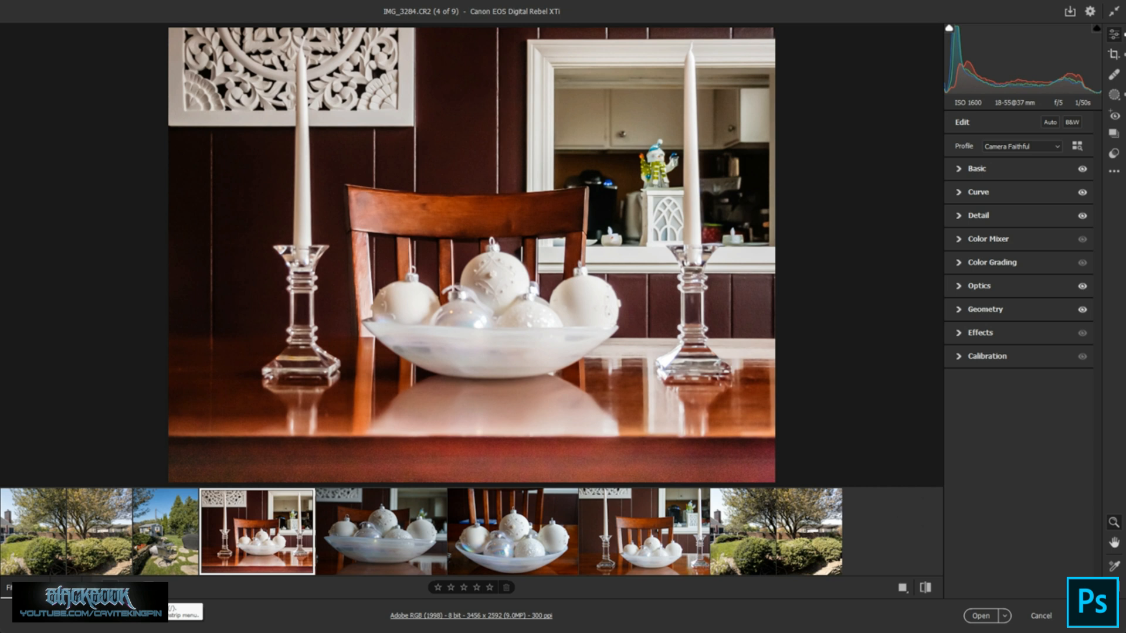
key("ctrl+/")
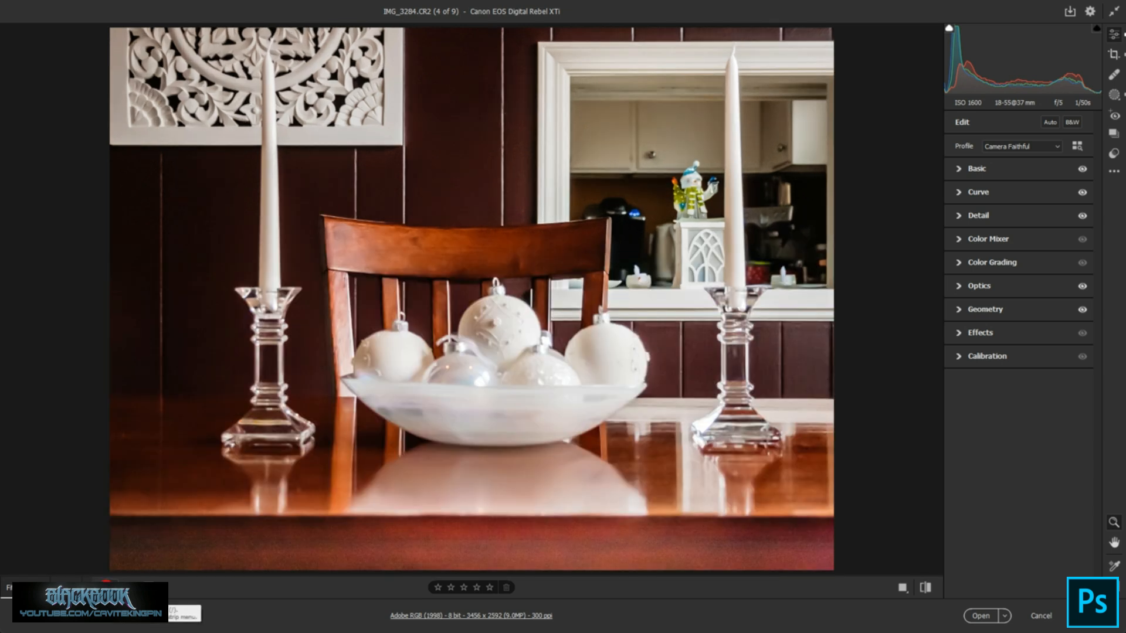
key("ctrl+/")
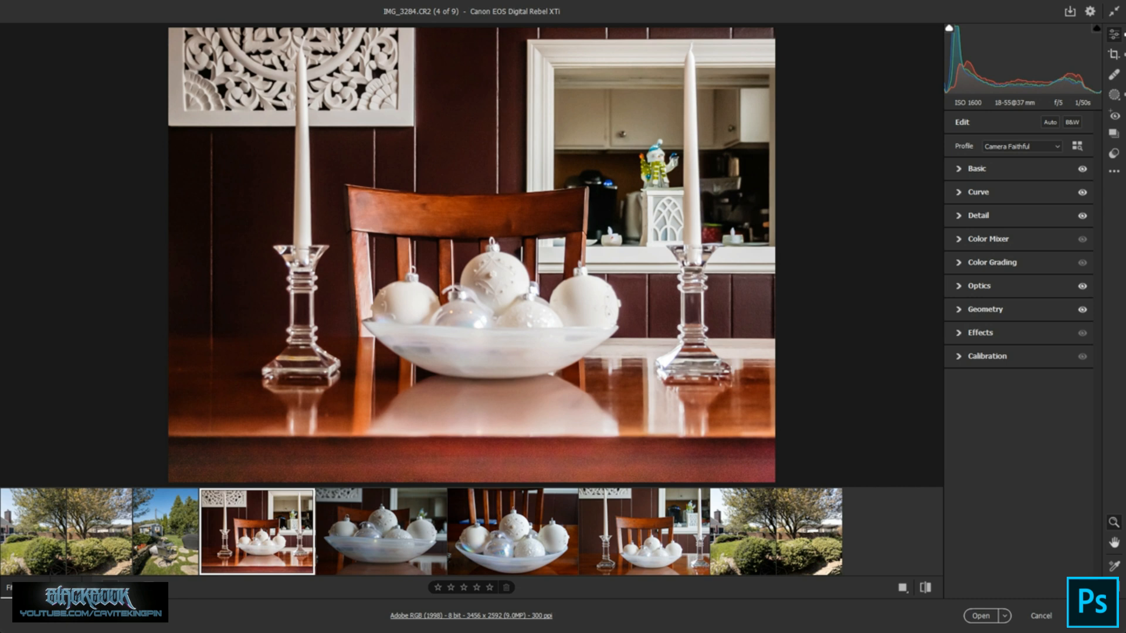
left_click(120, 588)
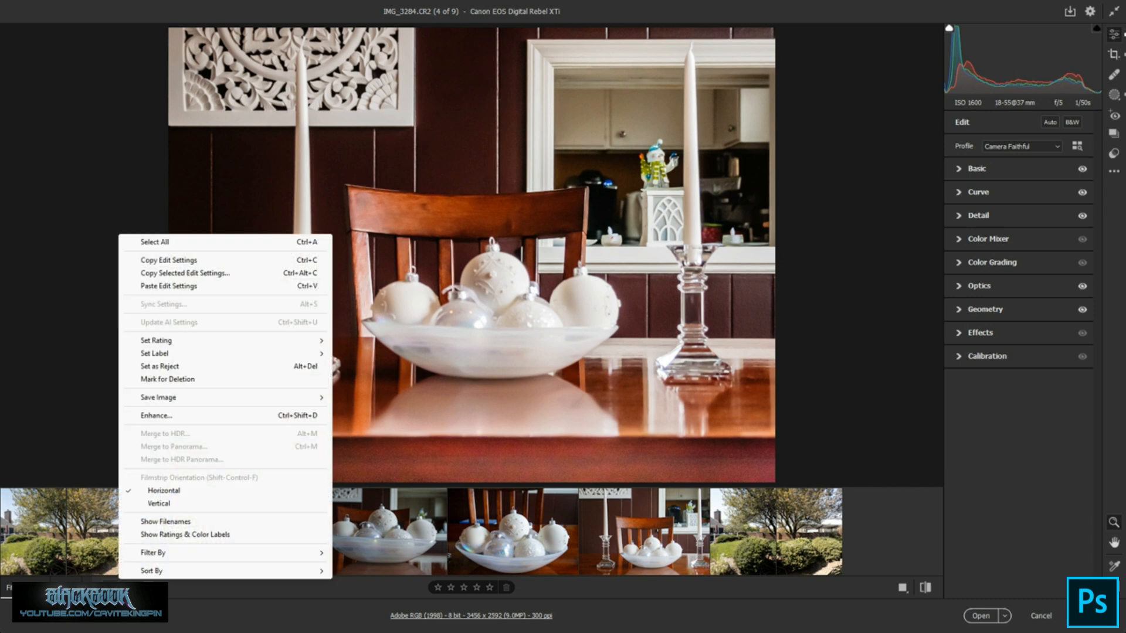
key("Escape")
left_click(120, 588)
key("Escape")
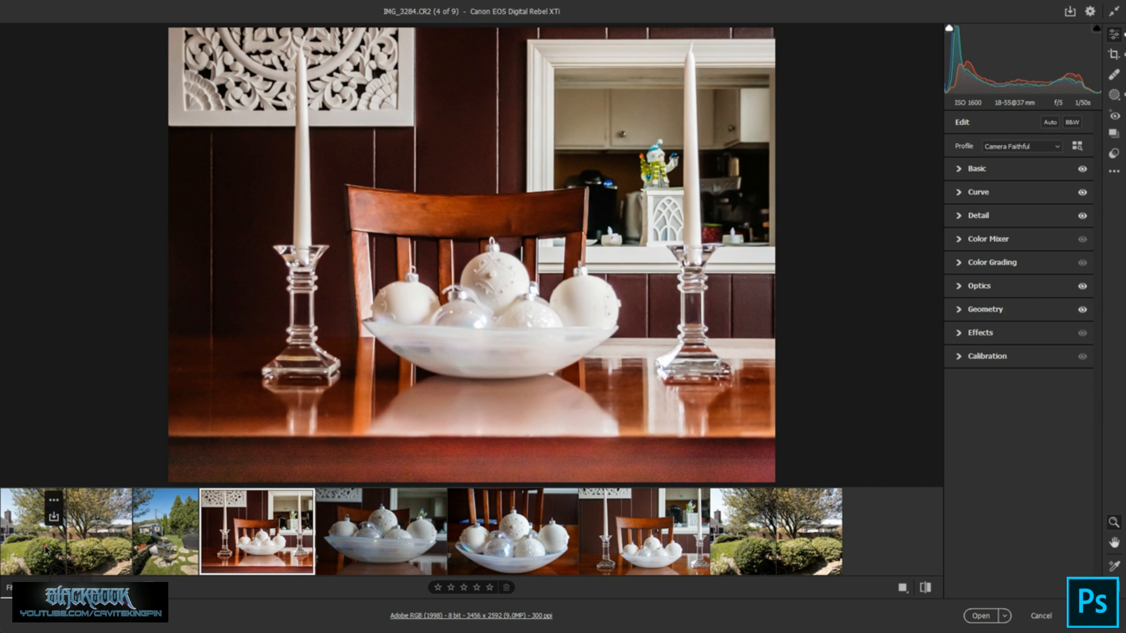
Select the first filmstrip image, switch to PhotomergeSample1.dng plus the image after it, and extend the selection to all images.
left_click(47, 551)
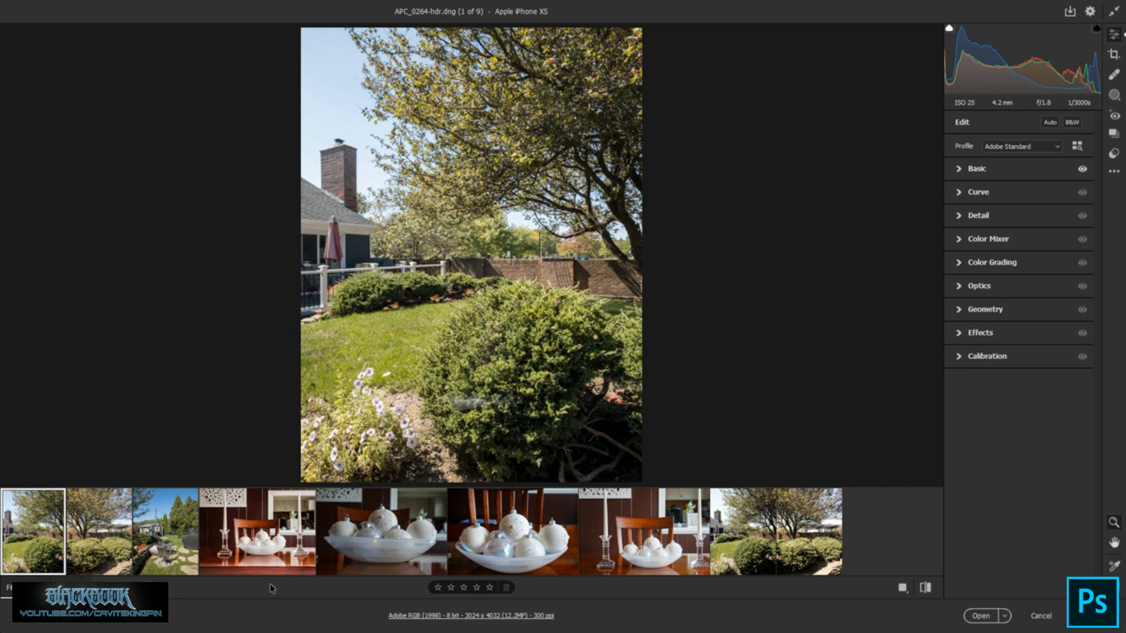
left_click(745, 542)
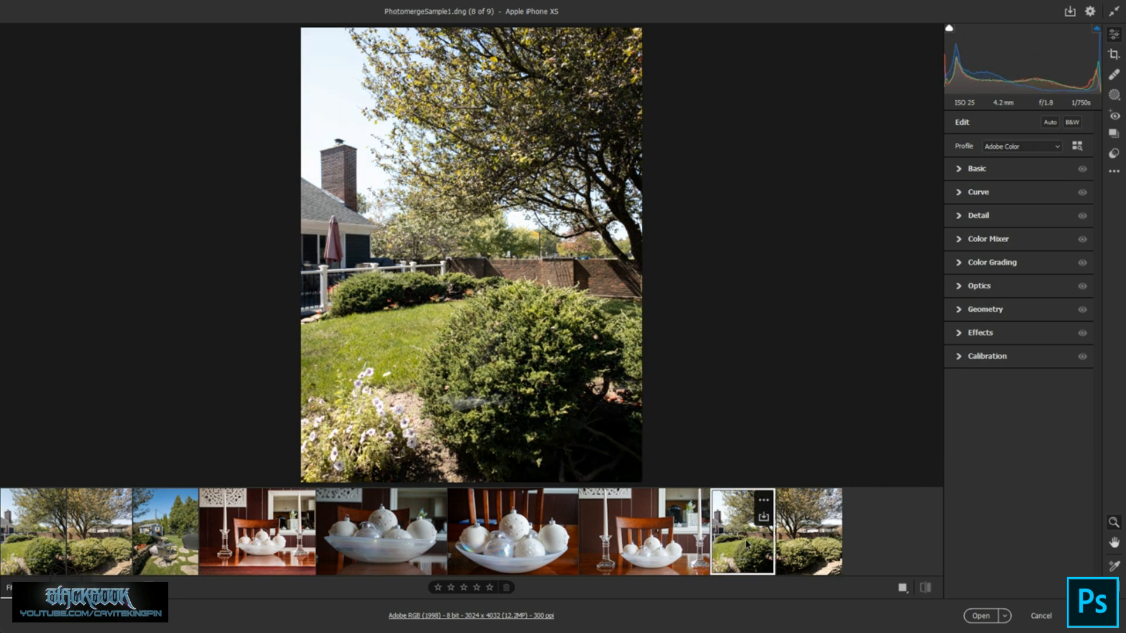
left_click(795, 544, "shift")
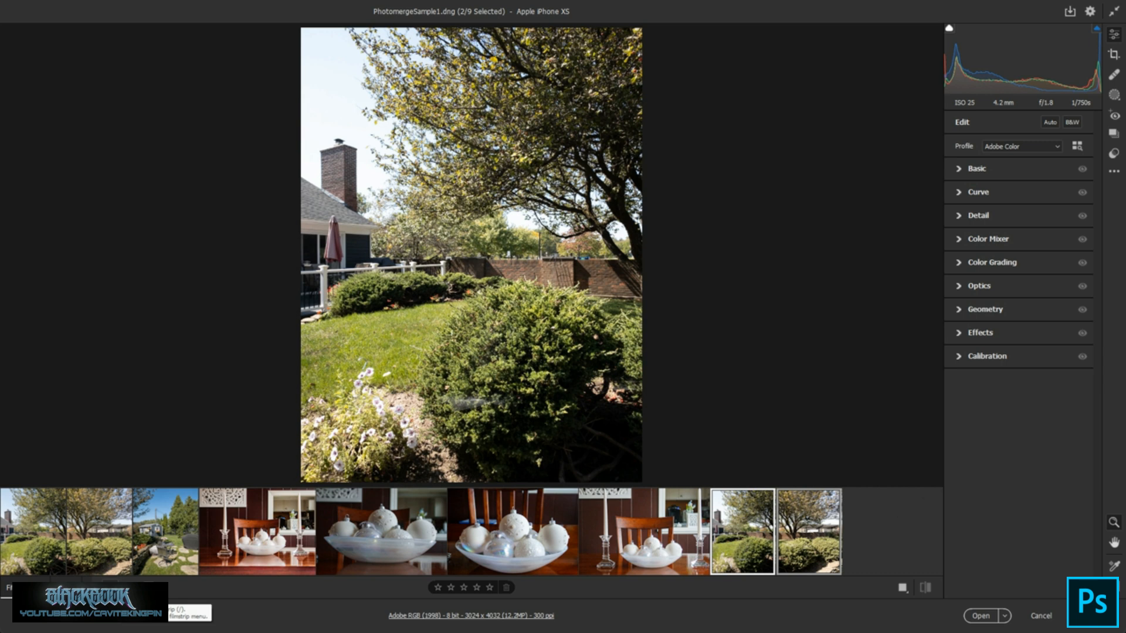
right_click(119, 581)
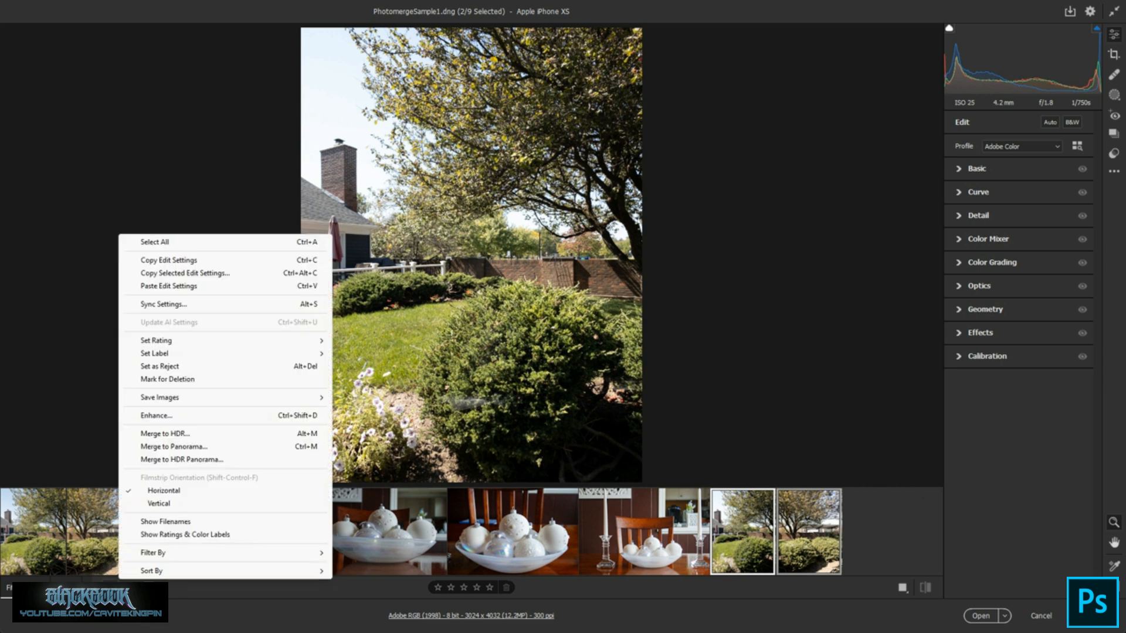
left_click(212, 244)
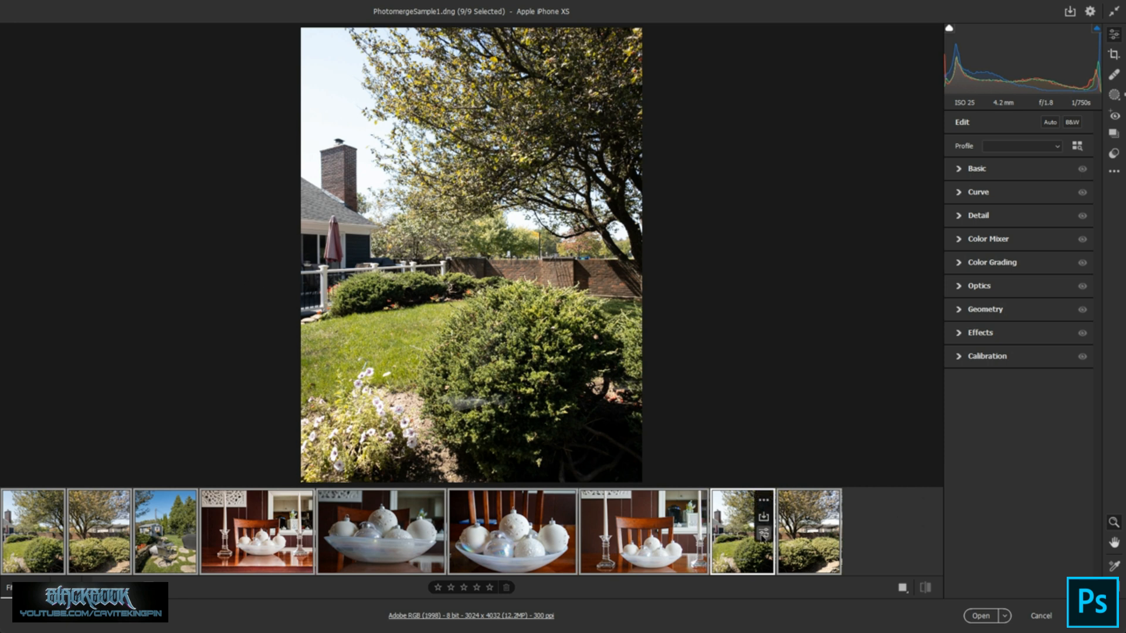
Select only PhotomergeSample1.dng and the image after it, and give both a two-star rating and the Second label.
left_click(741, 556)
left_click(814, 550, "shift")
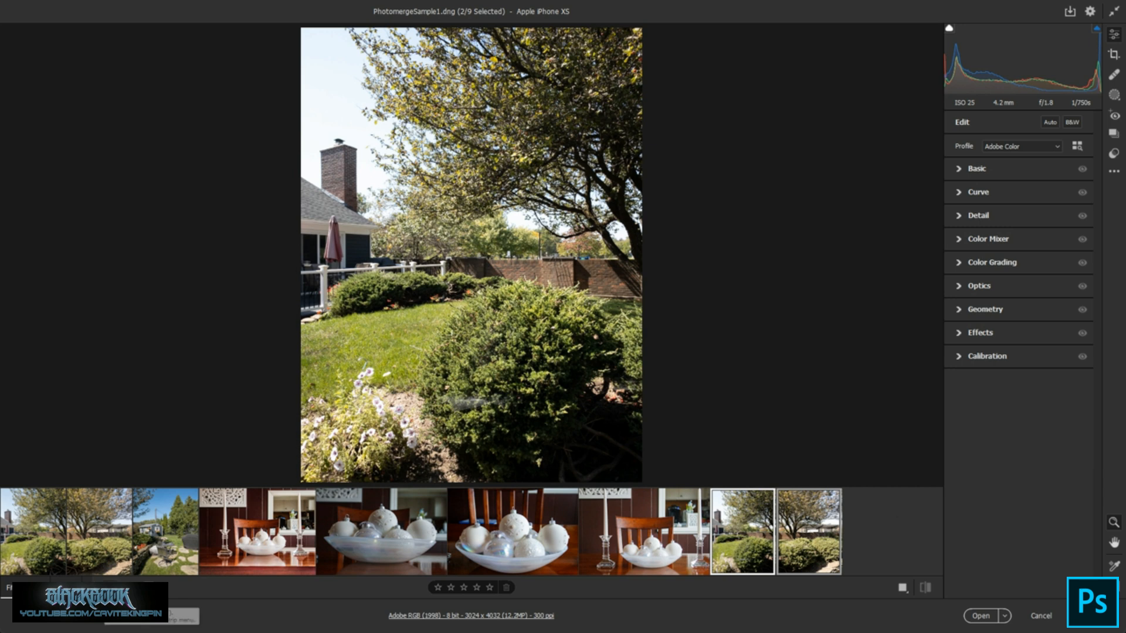
right_click(119, 571)
mouse_move(201, 346)
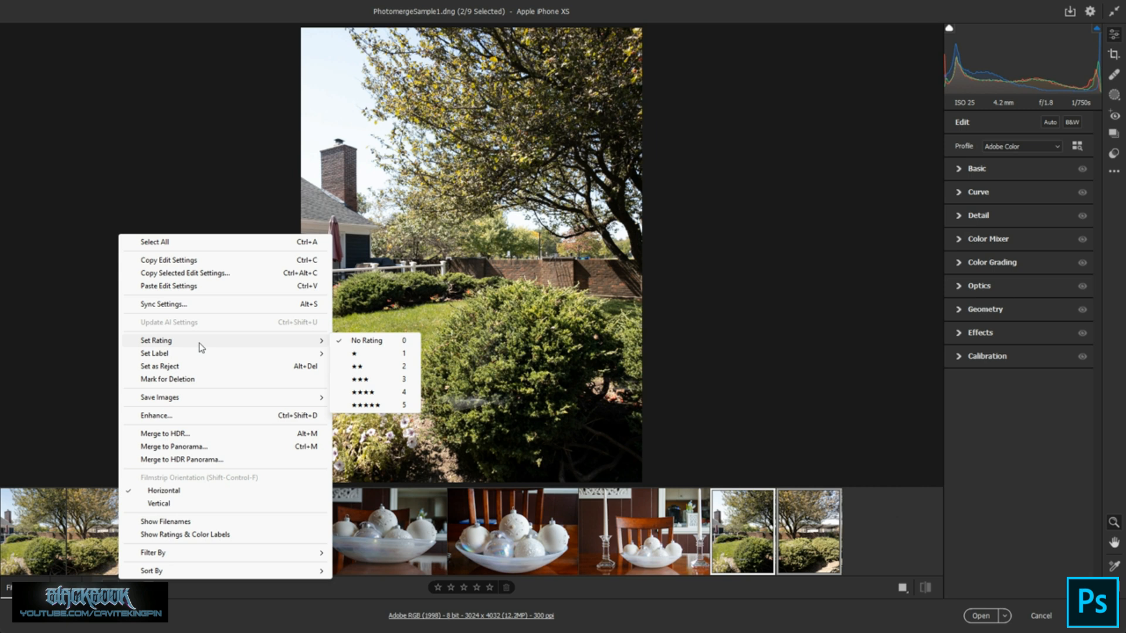
left_click(376, 366)
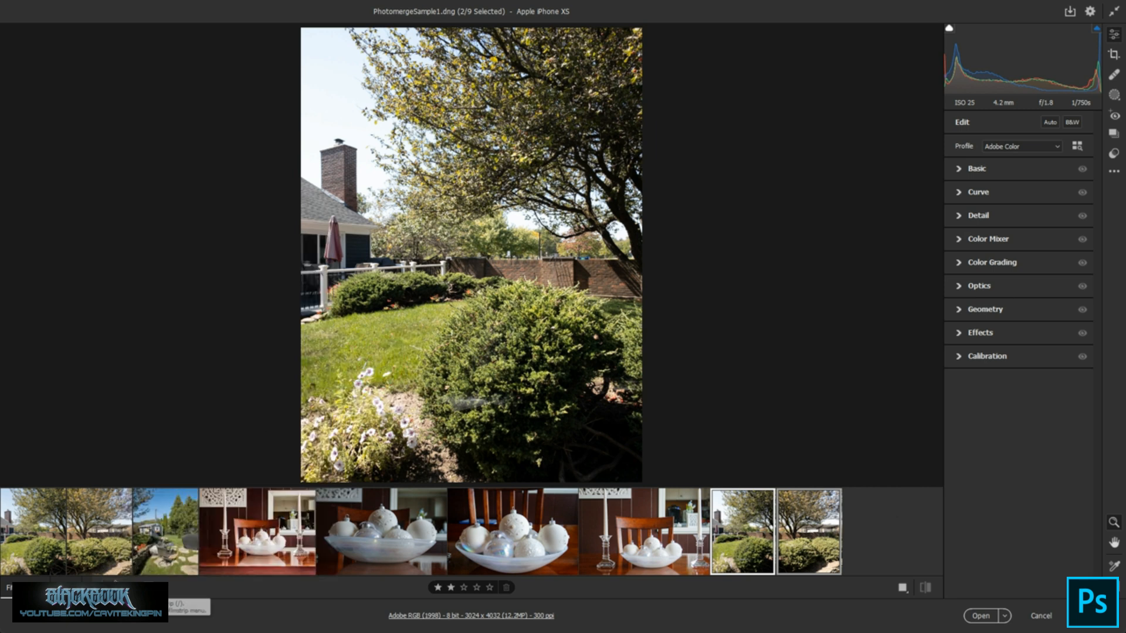
right_click(120, 509)
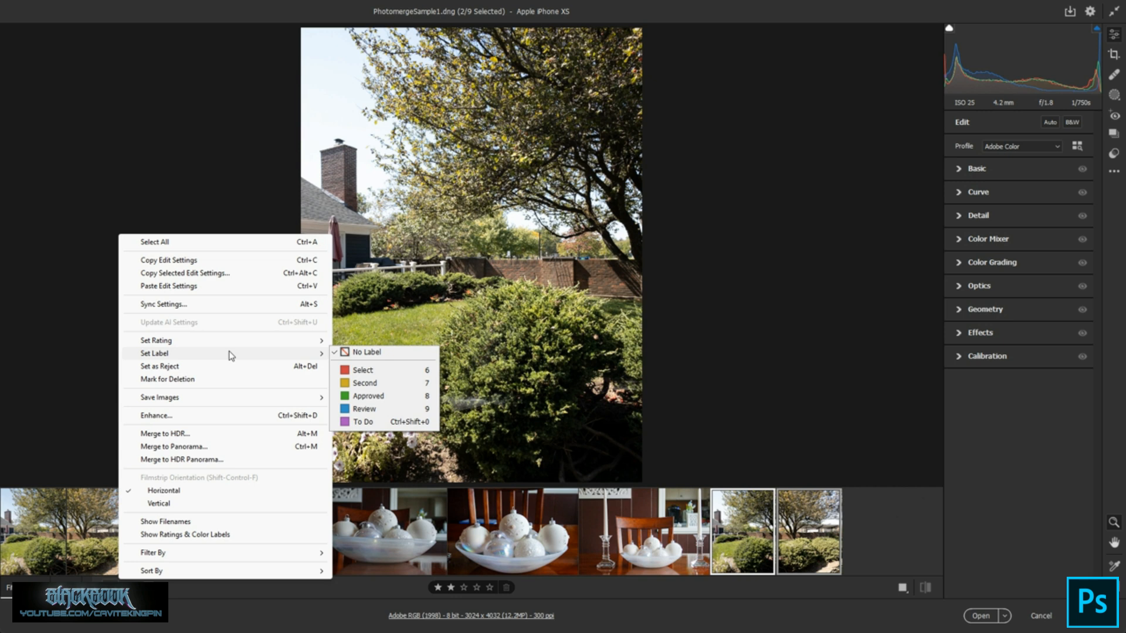
left_click(383, 385)
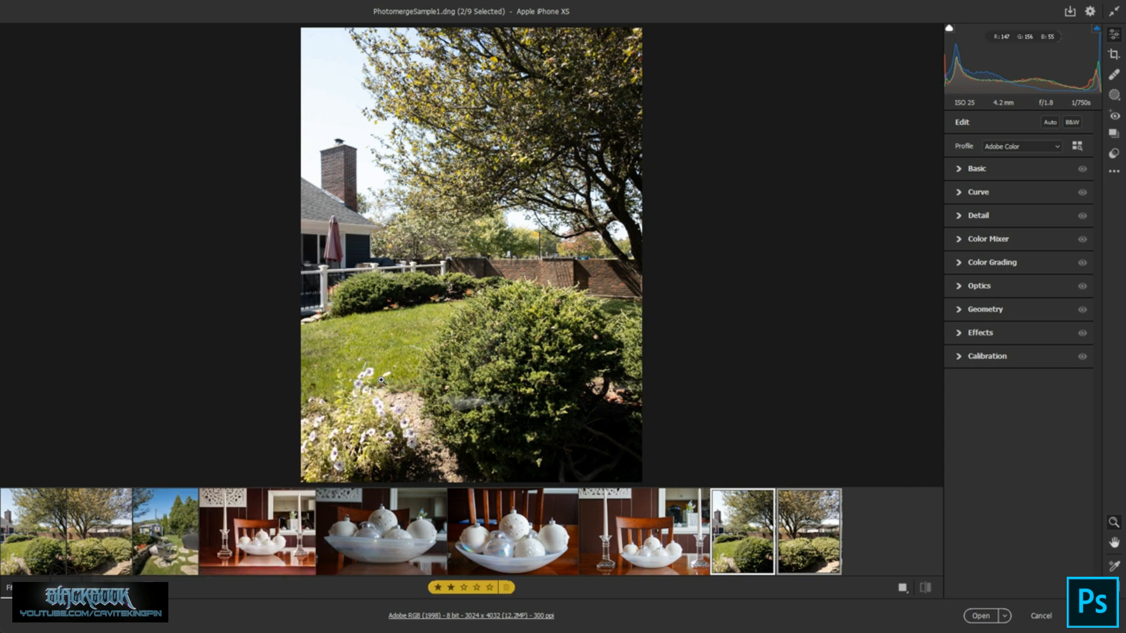
Preview merging the two selected images to HDR and to a panorama, cancelling each preview without merging.
right_click(117, 565)
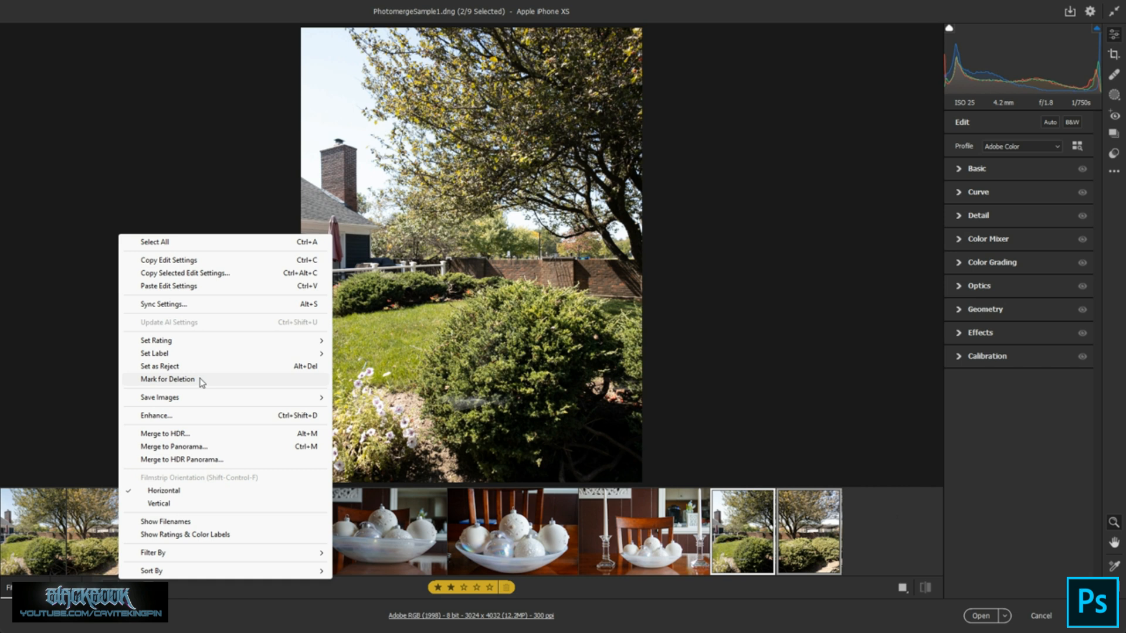
left_click(189, 434)
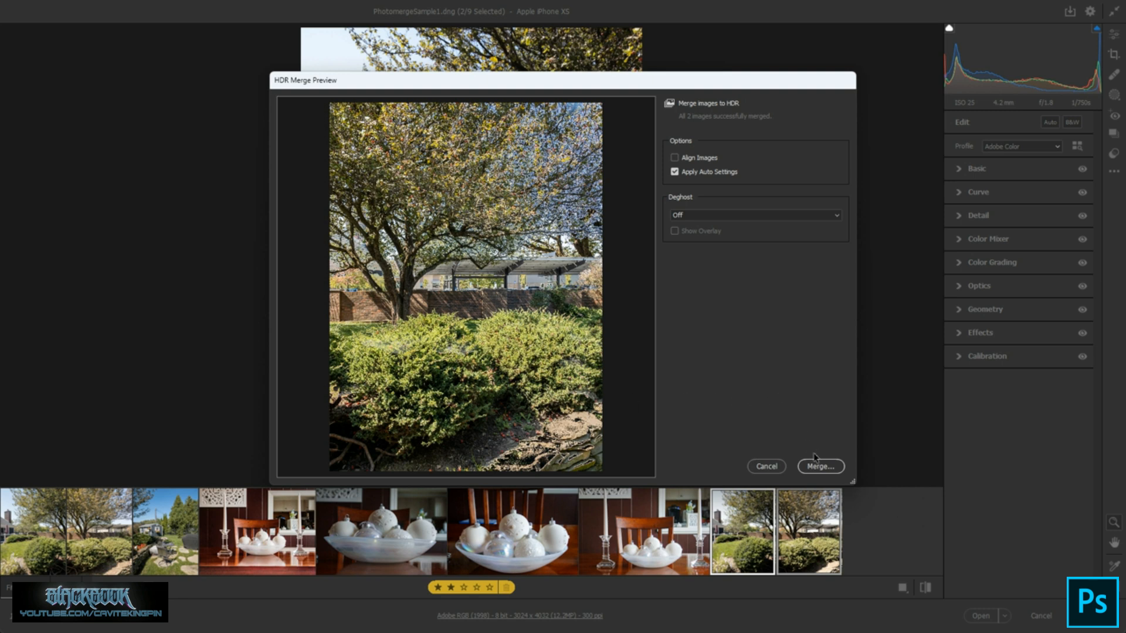
left_click(772, 468)
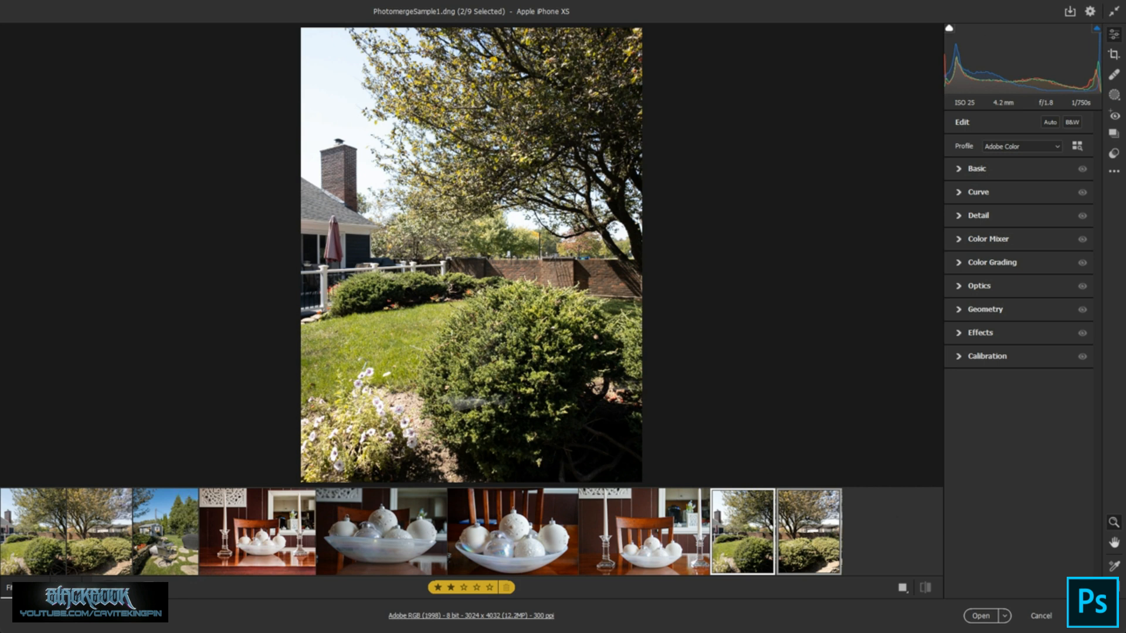
right_click(120, 563)
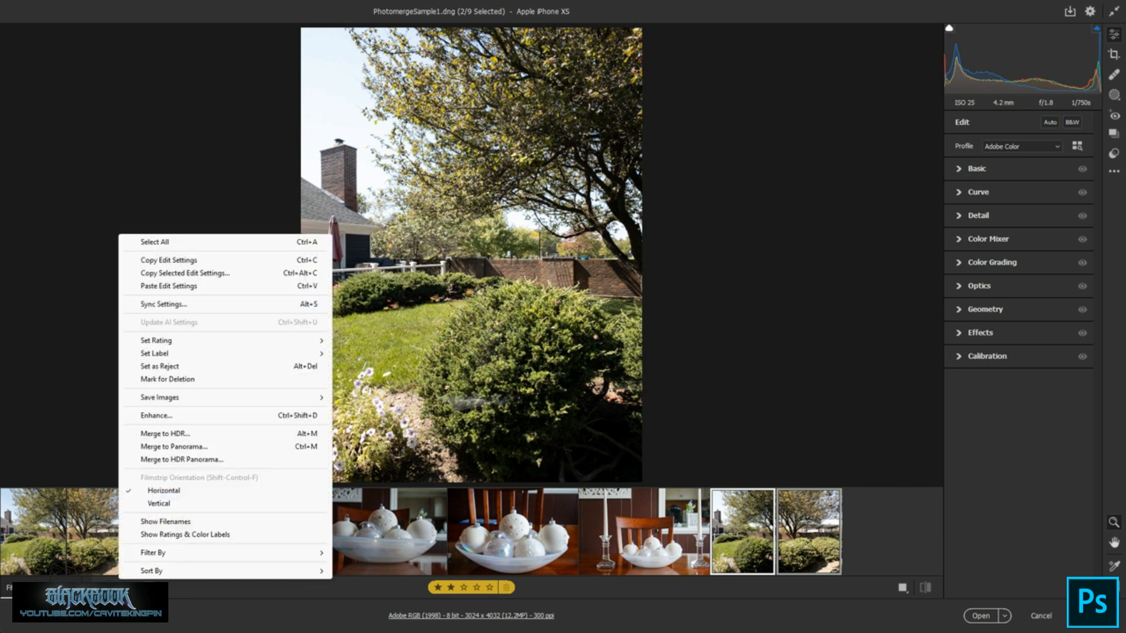
left_click(201, 447)
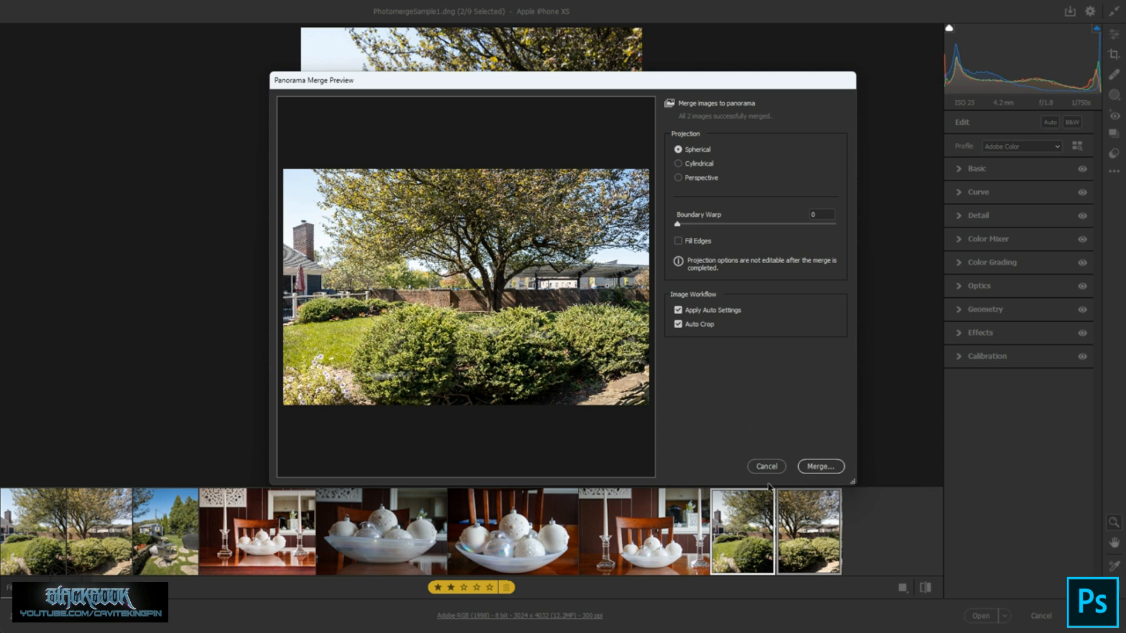
left_click(767, 467)
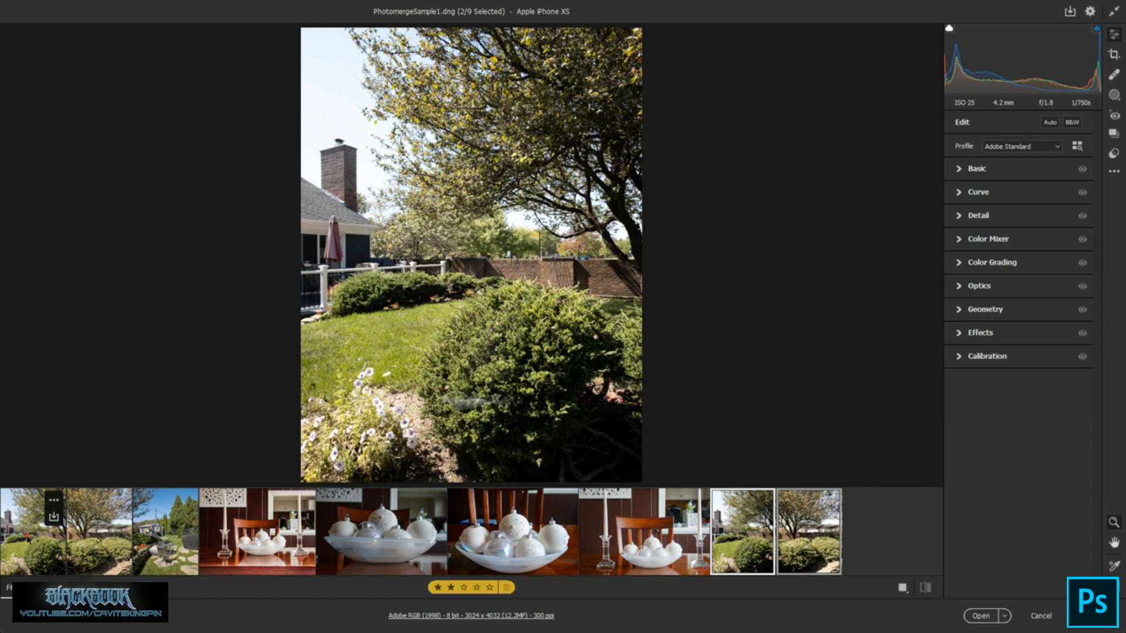
Merge the first three filmstrip images, starting with APC_0264-hdr.dng, to an HDR panorama and save it as APC_0264-hdr-Pano.dng in the 2022-09-19 folder.
left_click(24, 539)
left_click(172, 547, "shift")
right_click(119, 579)
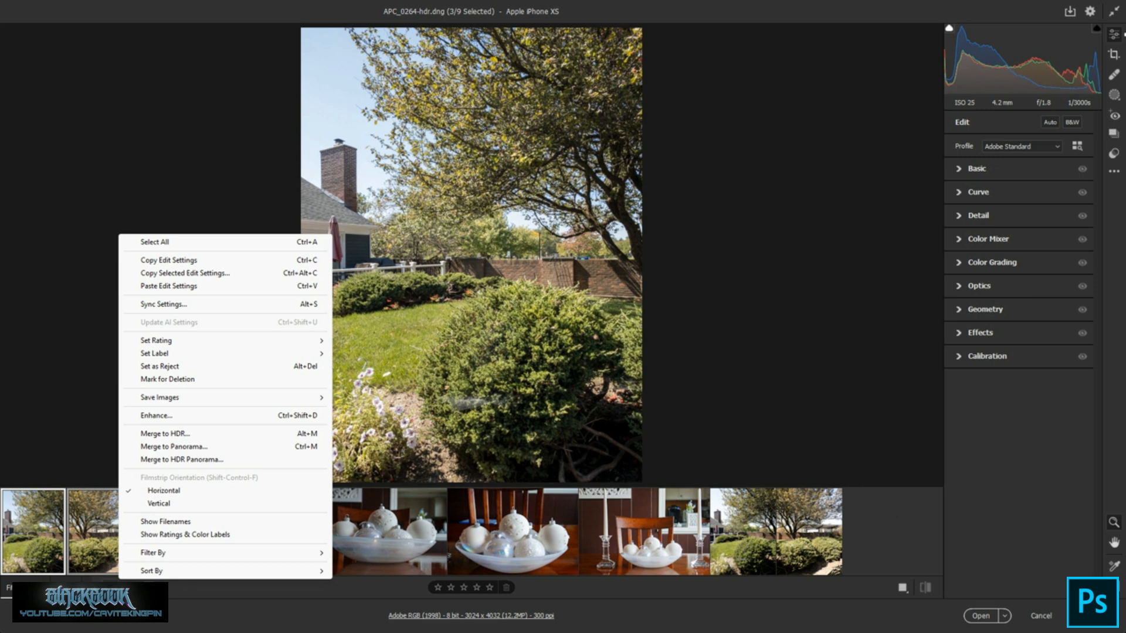
left_click(201, 461)
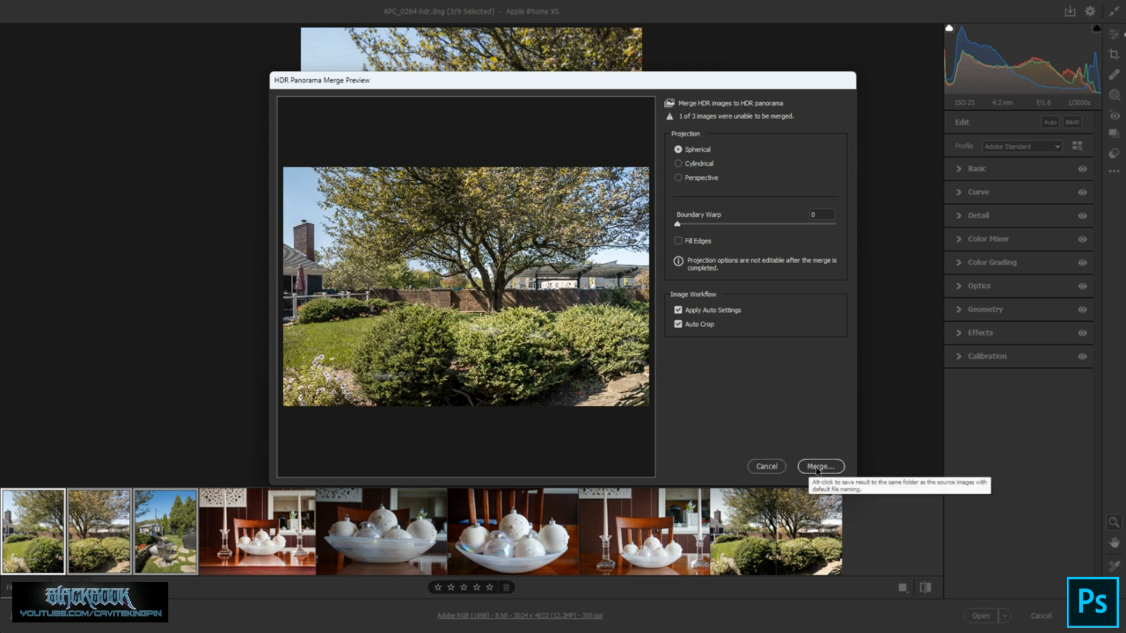
left_click(817, 467)
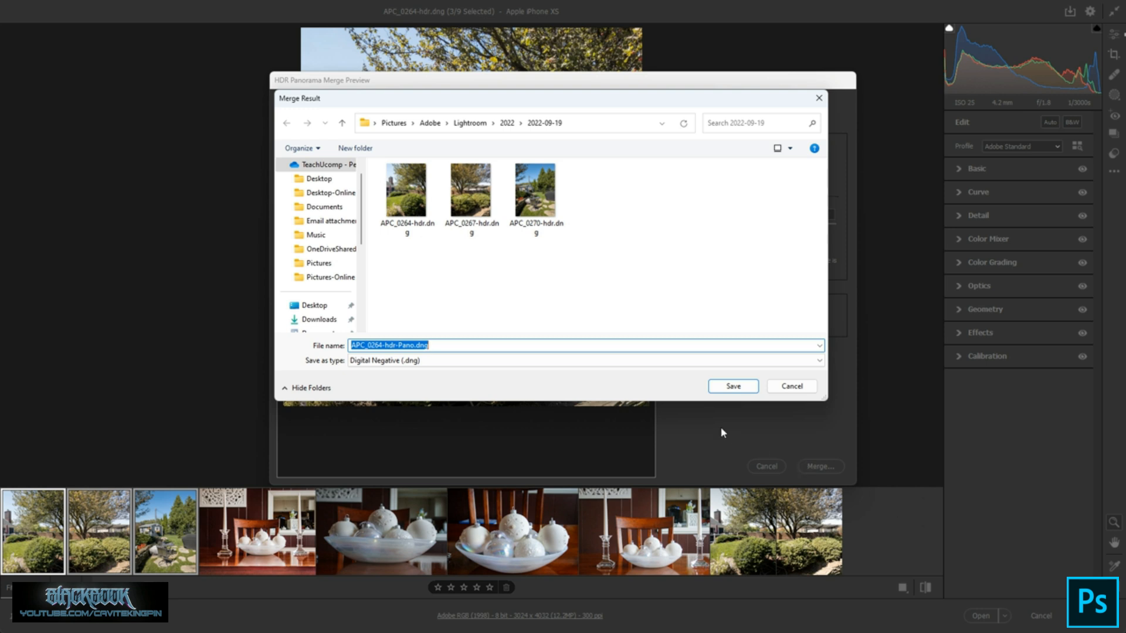
left_click(725, 385)
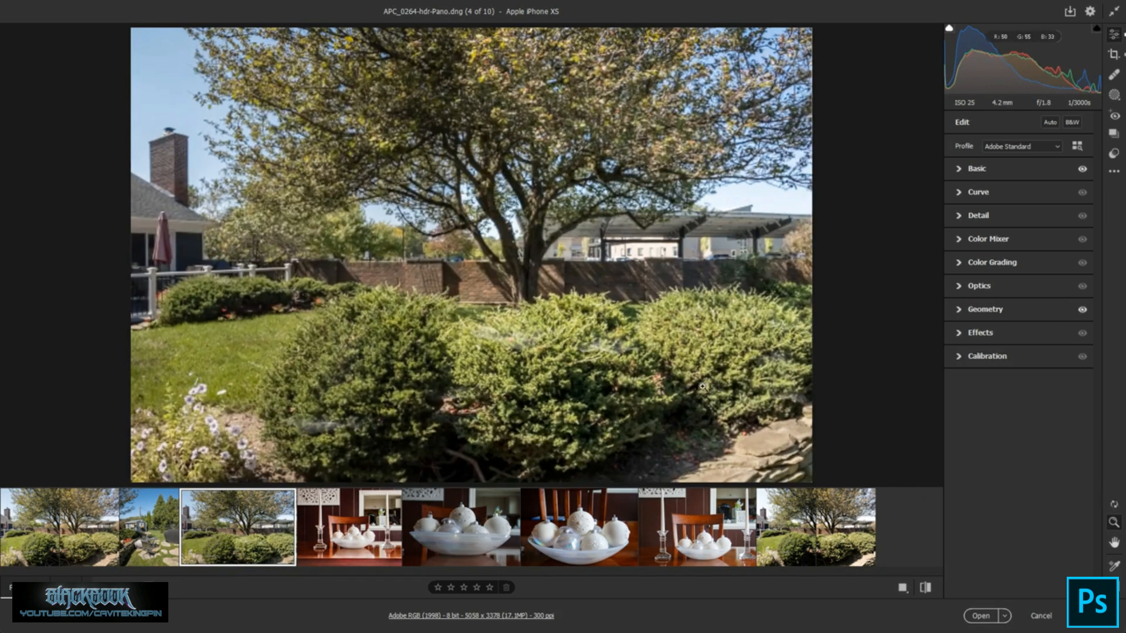
Copy selected edit settings from IMG_3286.CR2 using the Modified subset.
left_click(557, 537)
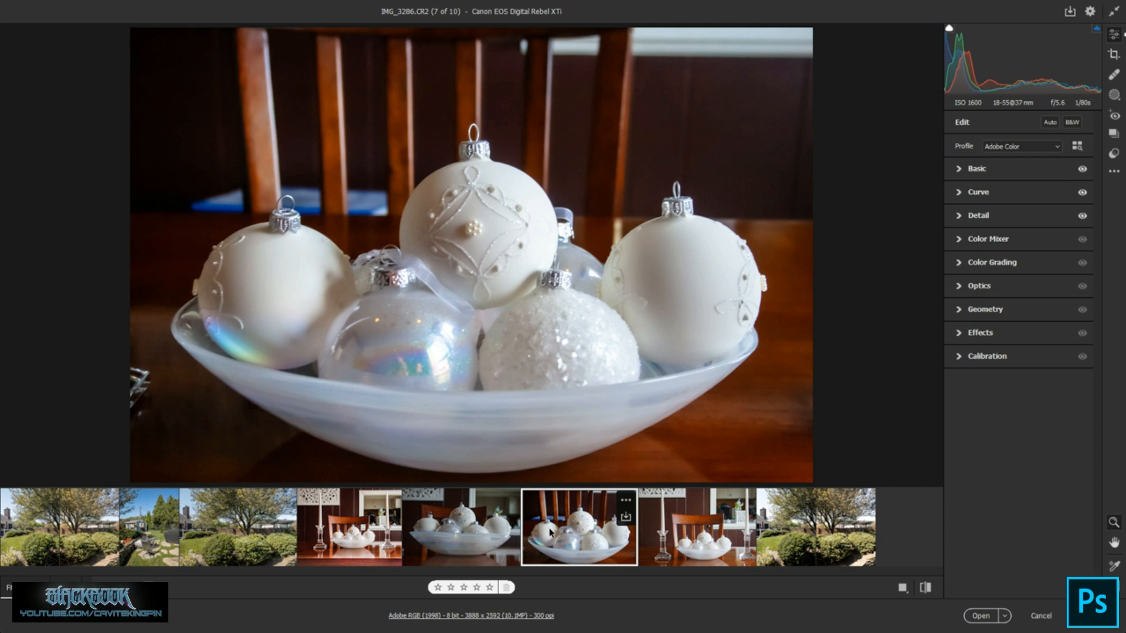
right_click(119, 578)
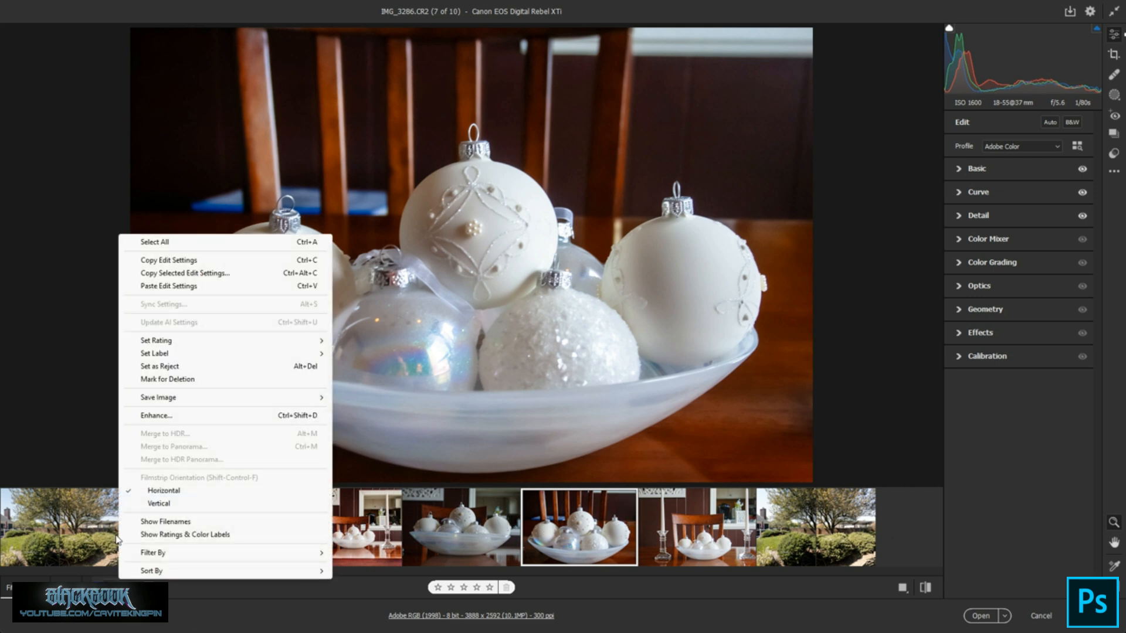
left_click(204, 276)
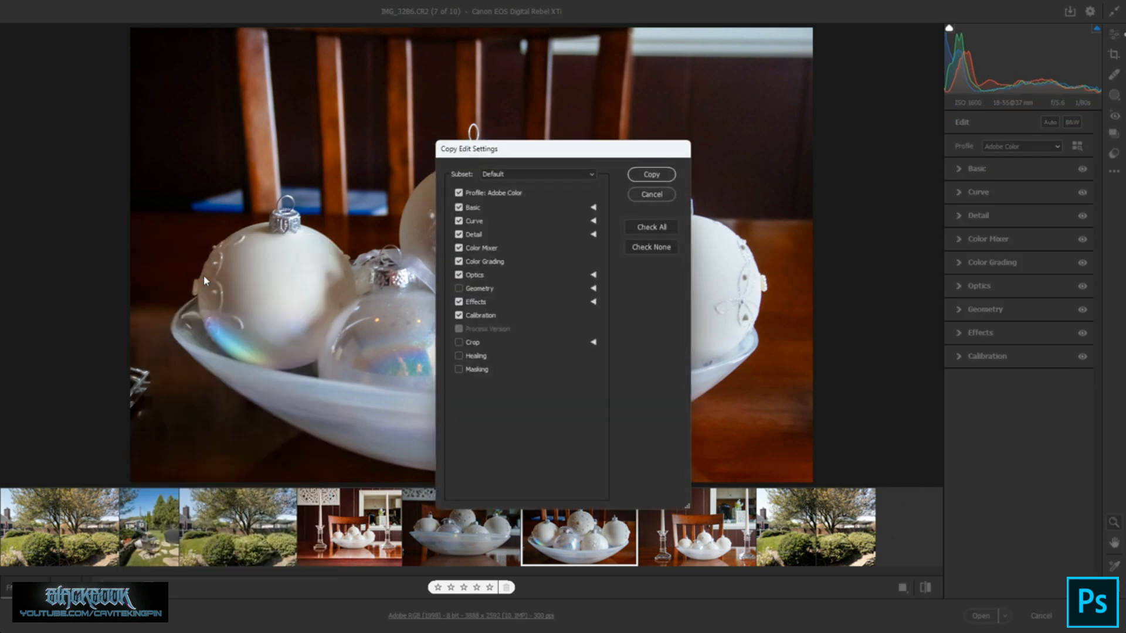
left_click(584, 180)
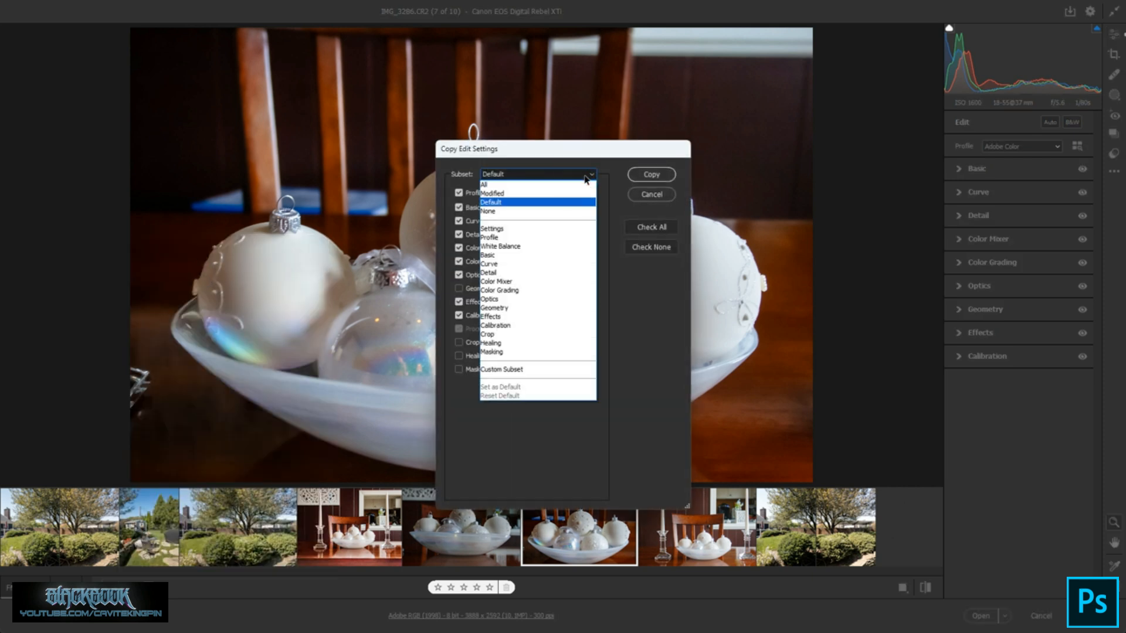
left_click(569, 194)
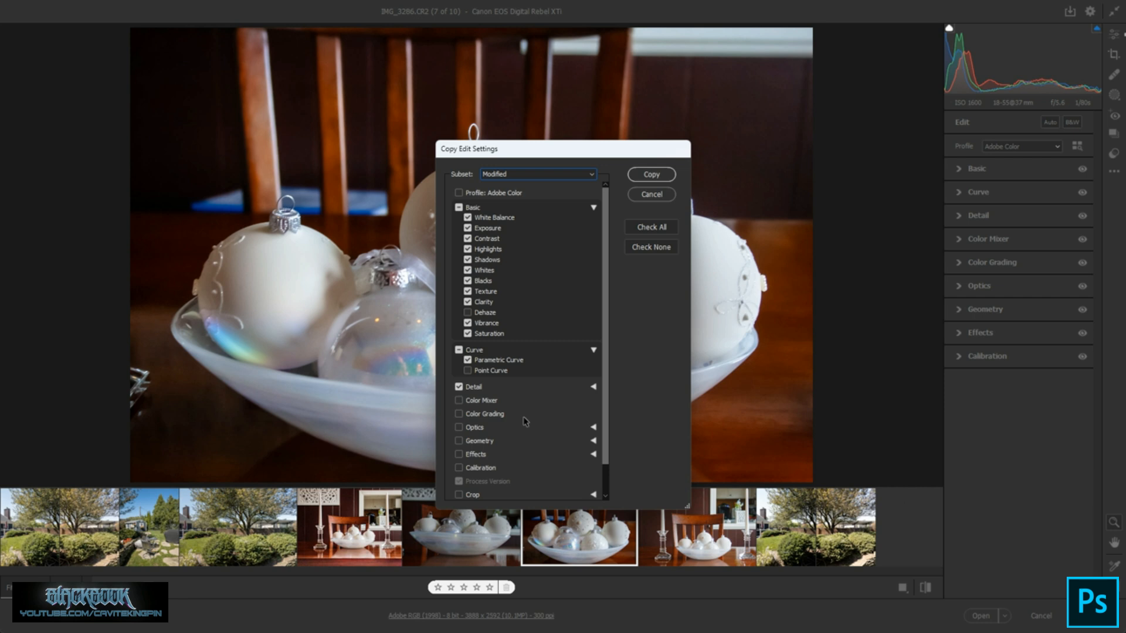
left_click(659, 176)
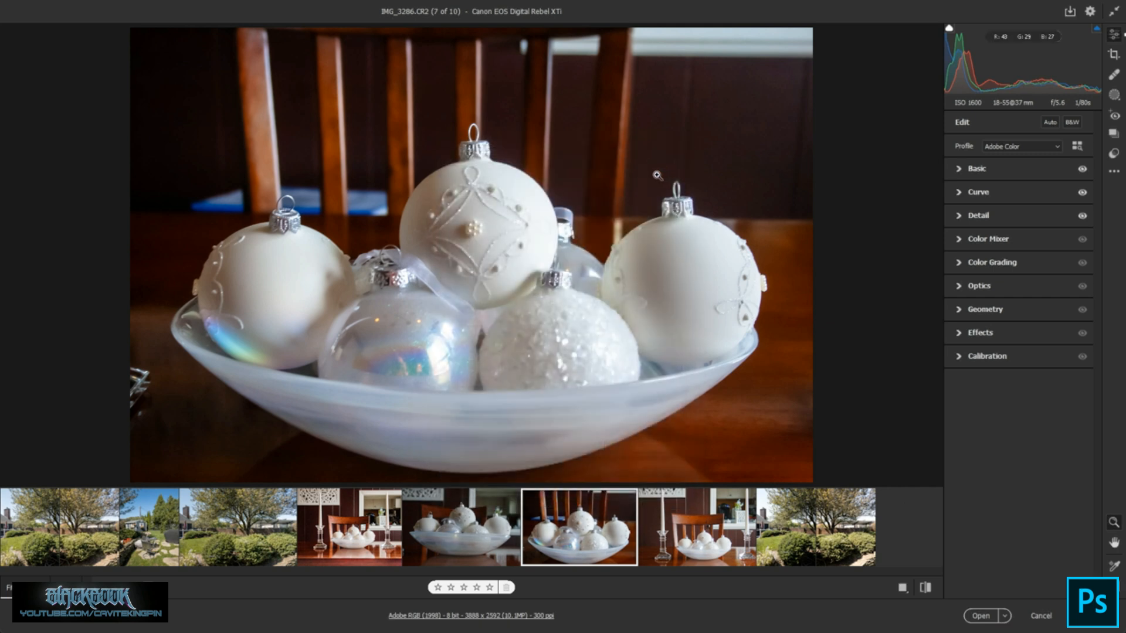
Paste the copied edit settings onto IMG_3285.CR2.
left_click(466, 532)
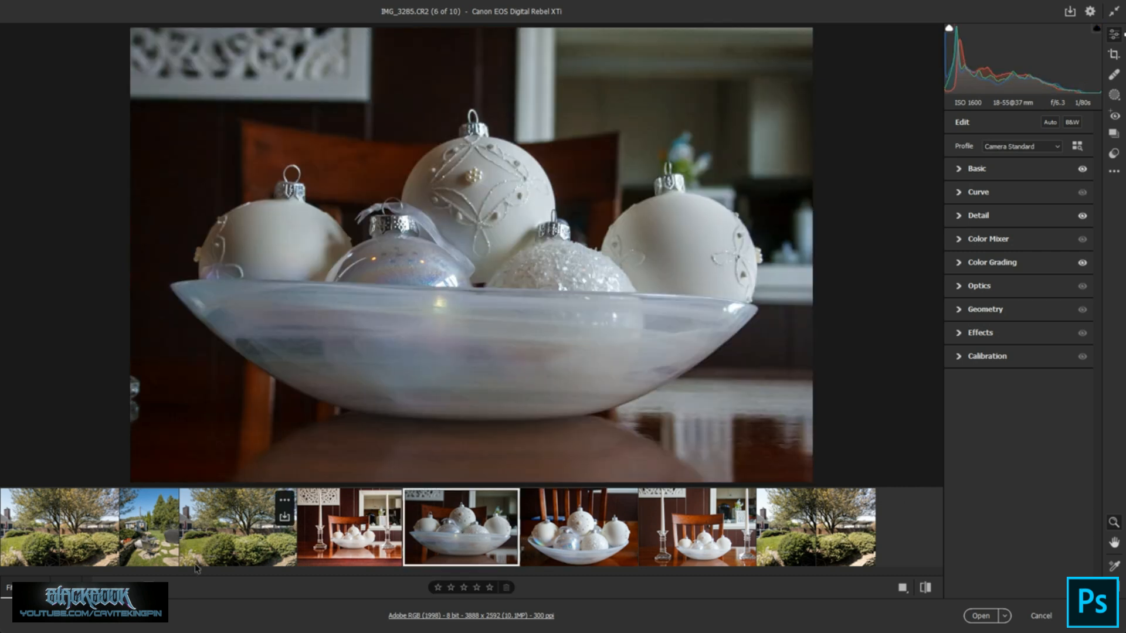
right_click(125, 577)
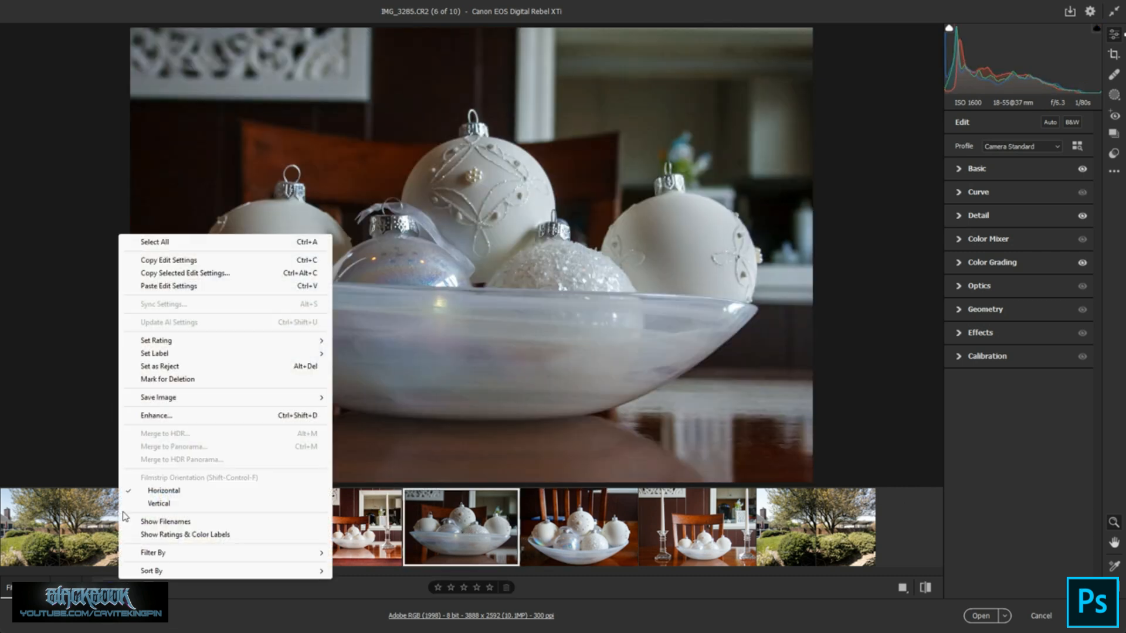
left_click(181, 288)
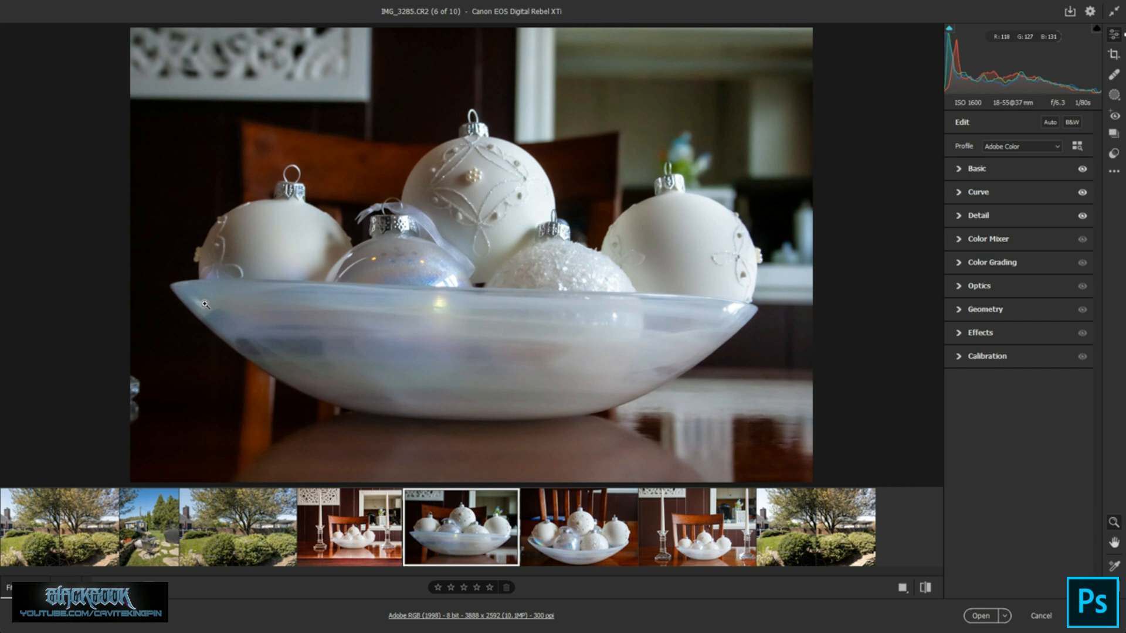
Add the image before IMG_3285.CR2 to the selection and synchronize both images using the Modified subset.
mouse_move(440, 527)
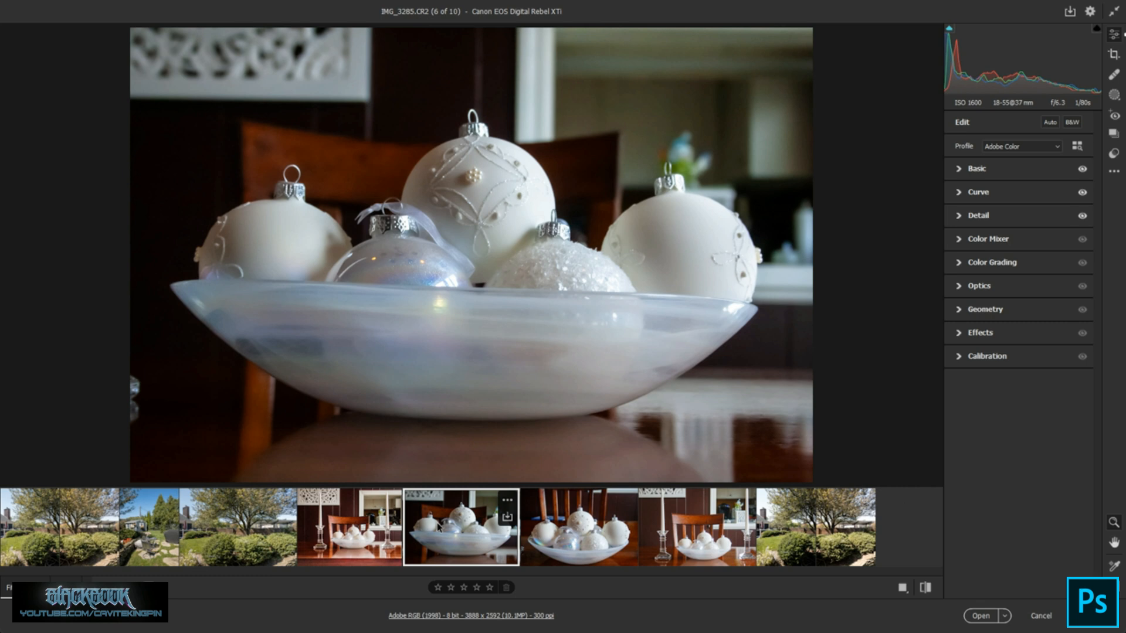
left_click(359, 537, "ctrl")
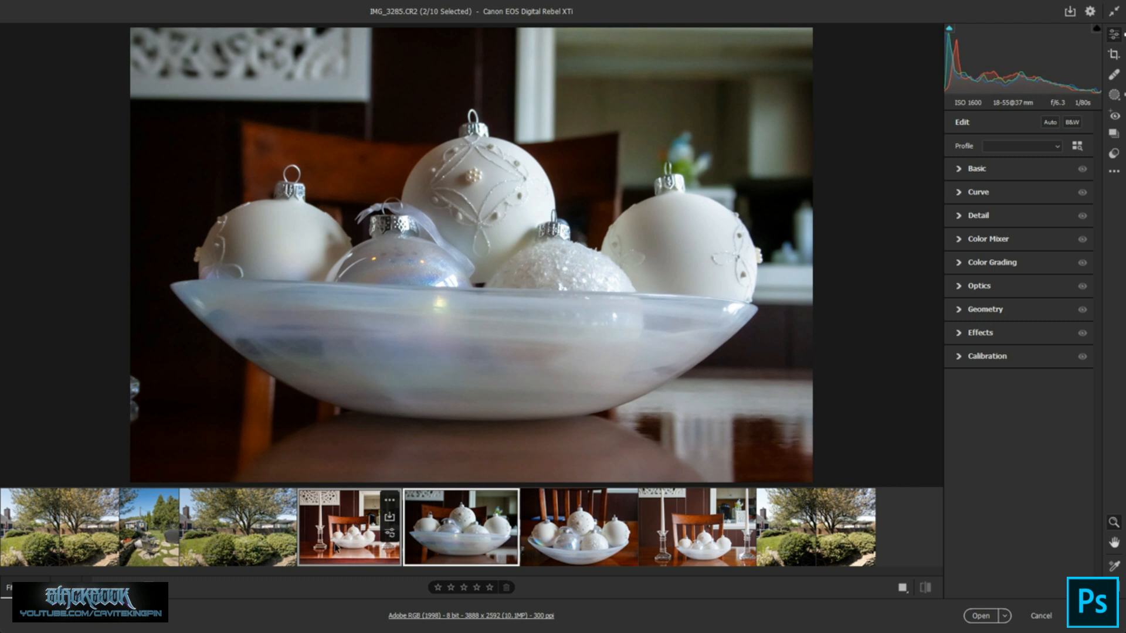
right_click(123, 528)
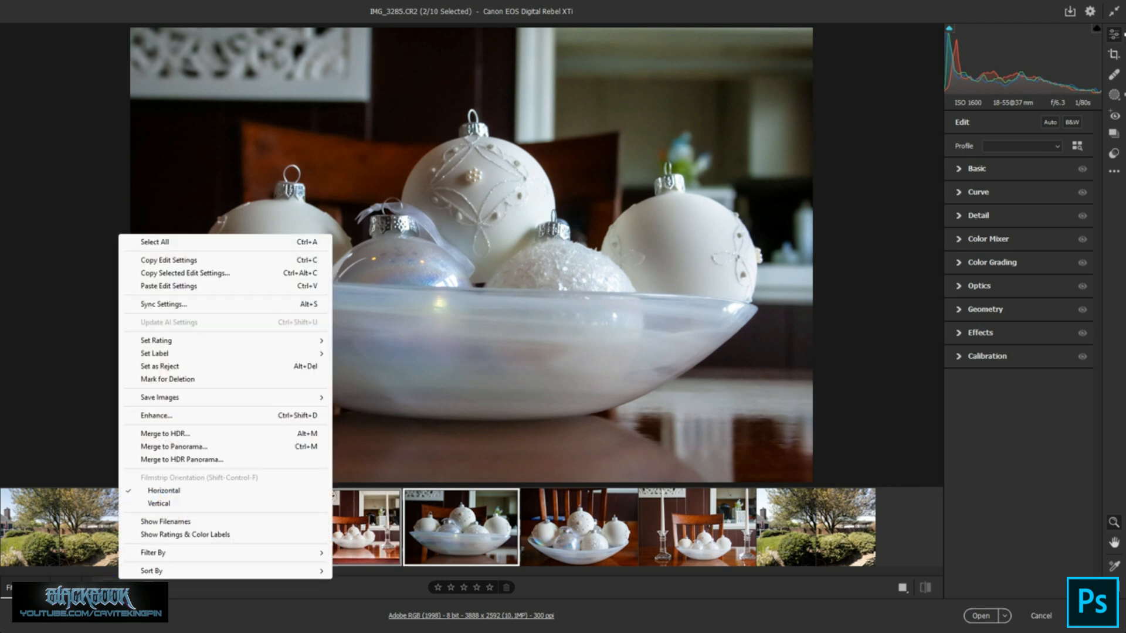
left_click(182, 304)
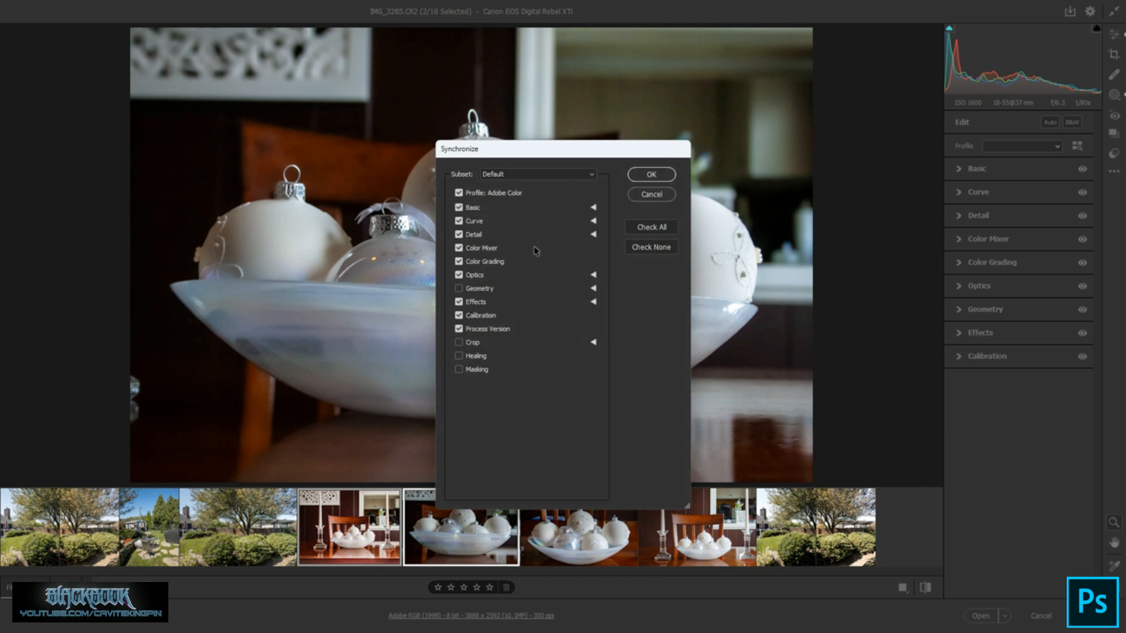
left_click(593, 179)
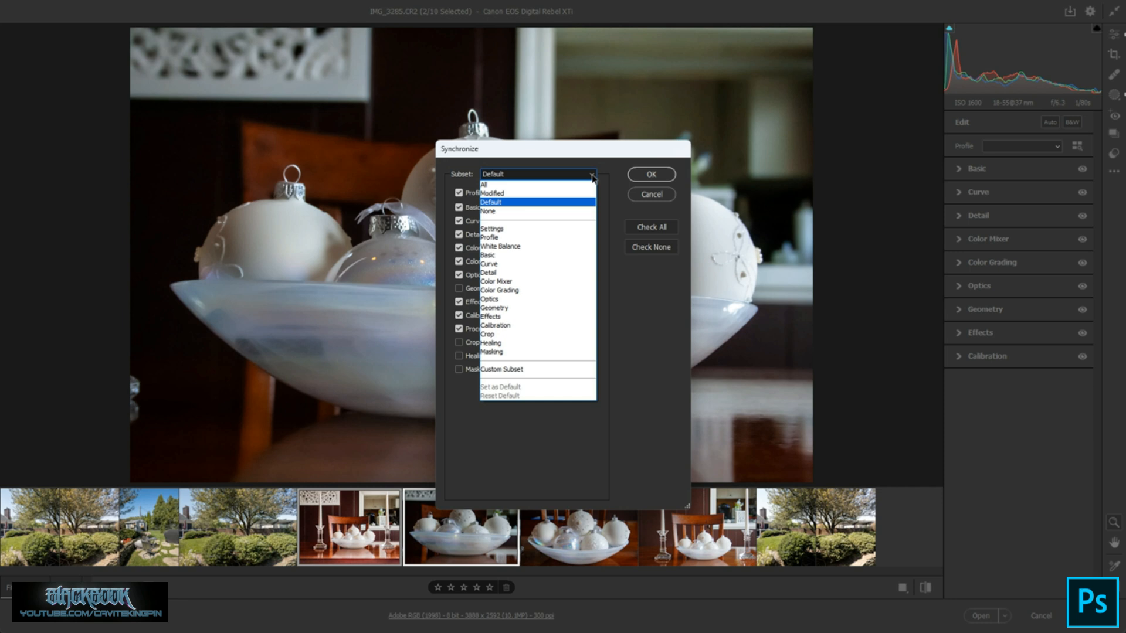
left_click(574, 193)
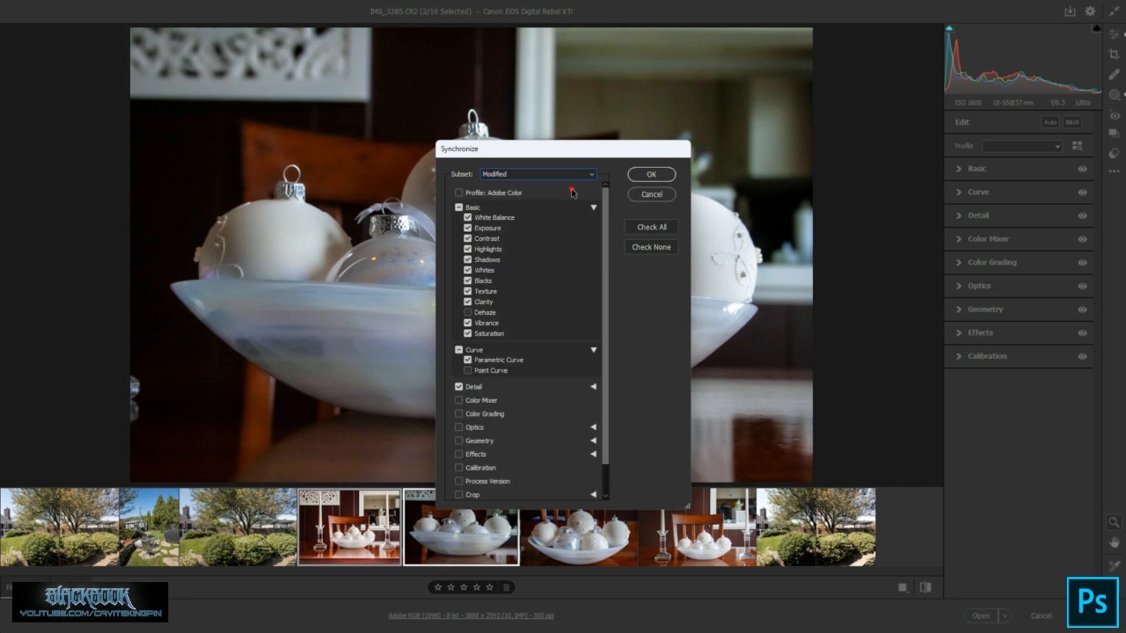
left_click(647, 174)
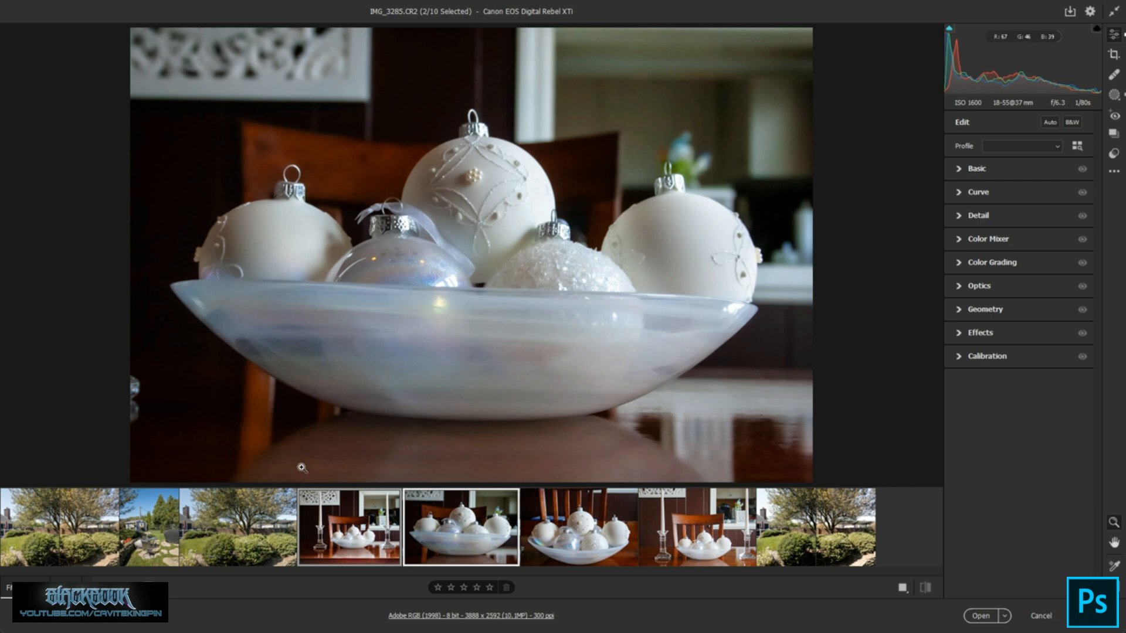
Open Enhance for the two selected photos, try the Super Resolution option on and off, and enhance both photos.
right_click(162, 534)
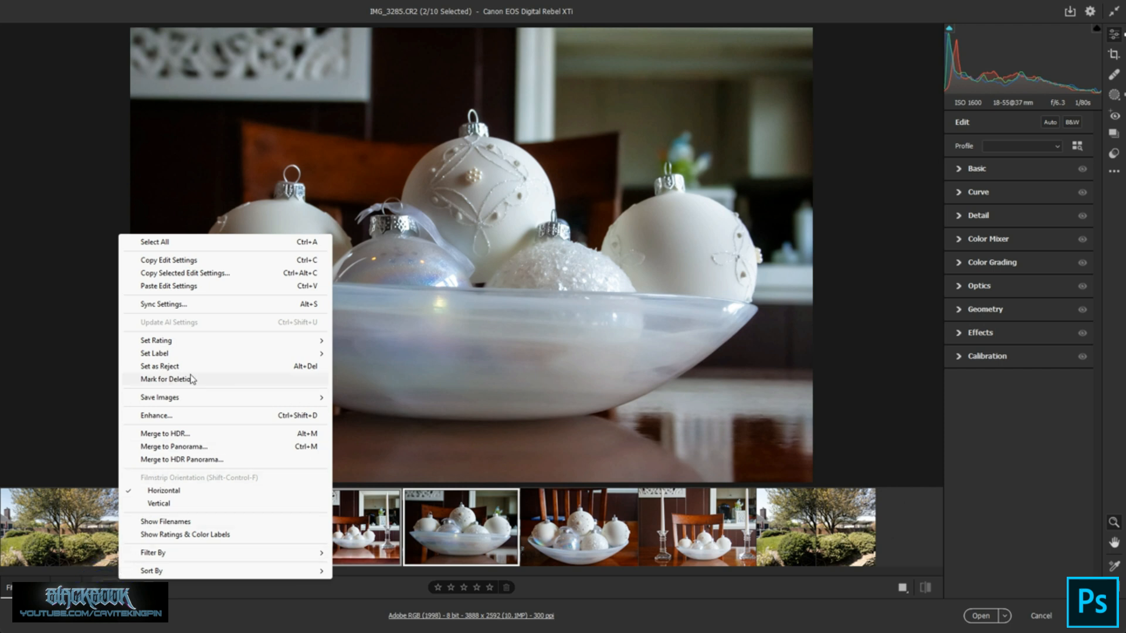
left_click(191, 419)
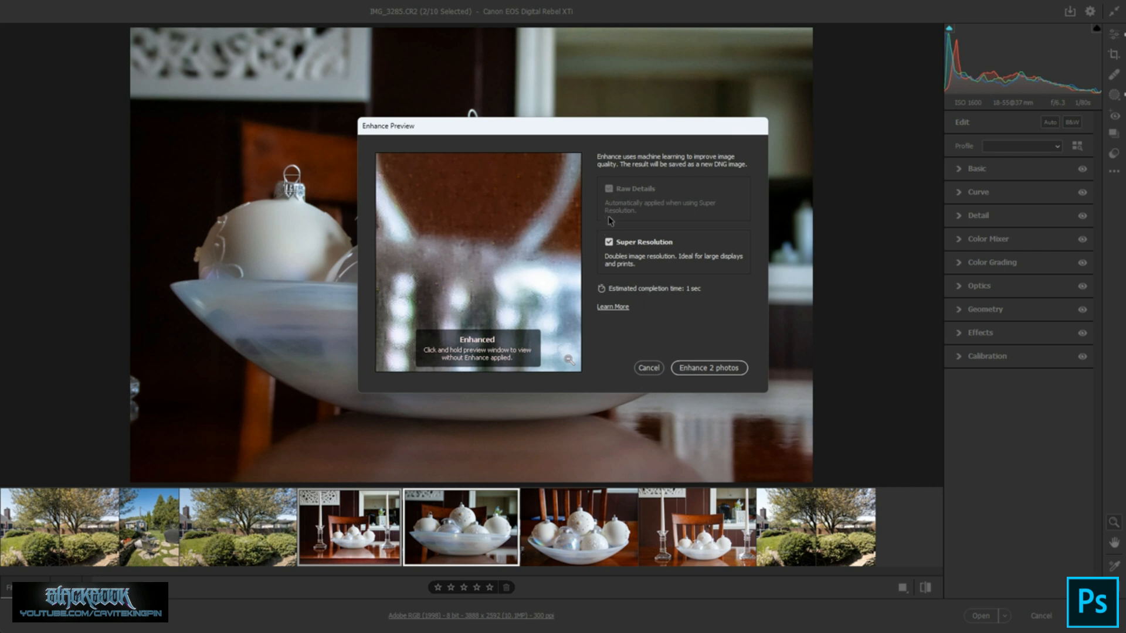
left_click(609, 242)
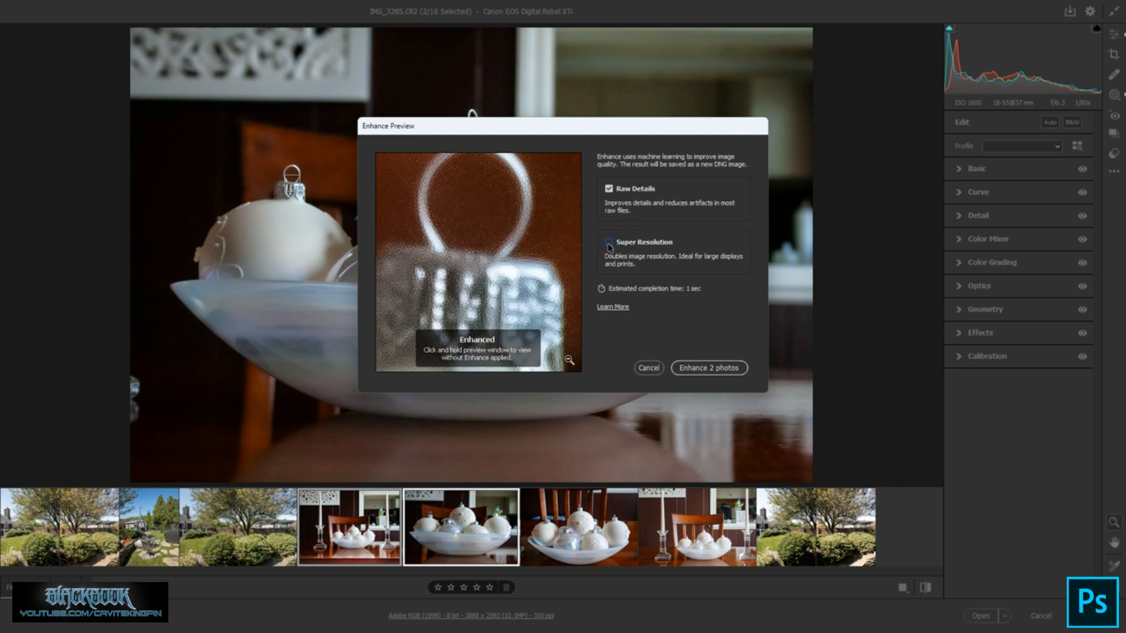
left_click(609, 242)
left_click(608, 244)
left_click(679, 369)
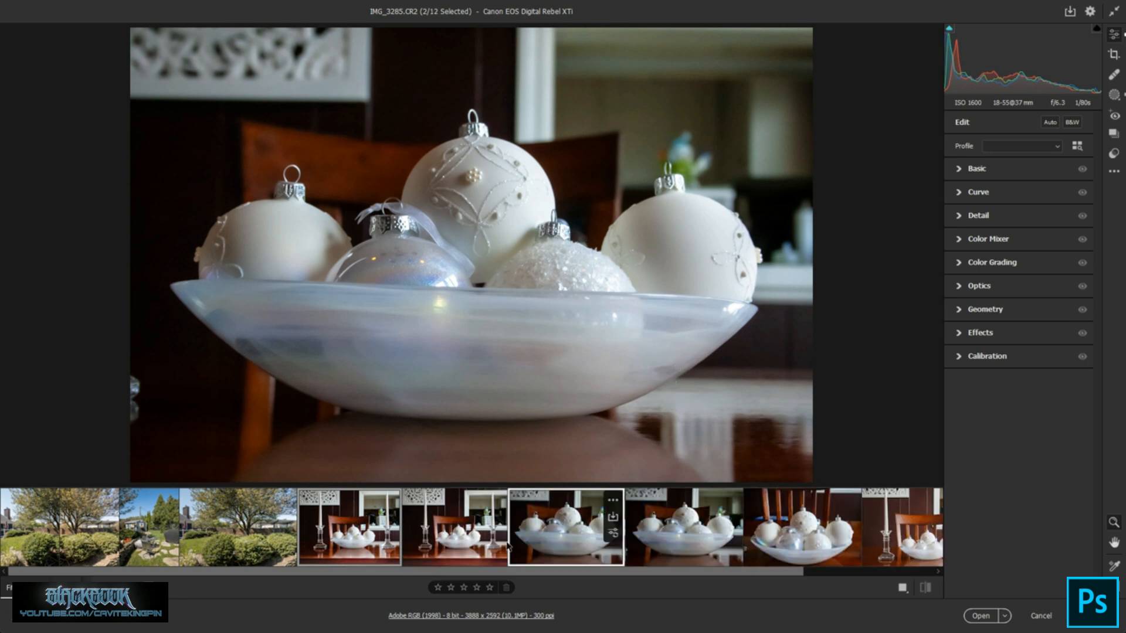
View IMG_3284-Enhanced.dng and IMG_3285.CR2 individually in the preview.
left_click(466, 541)
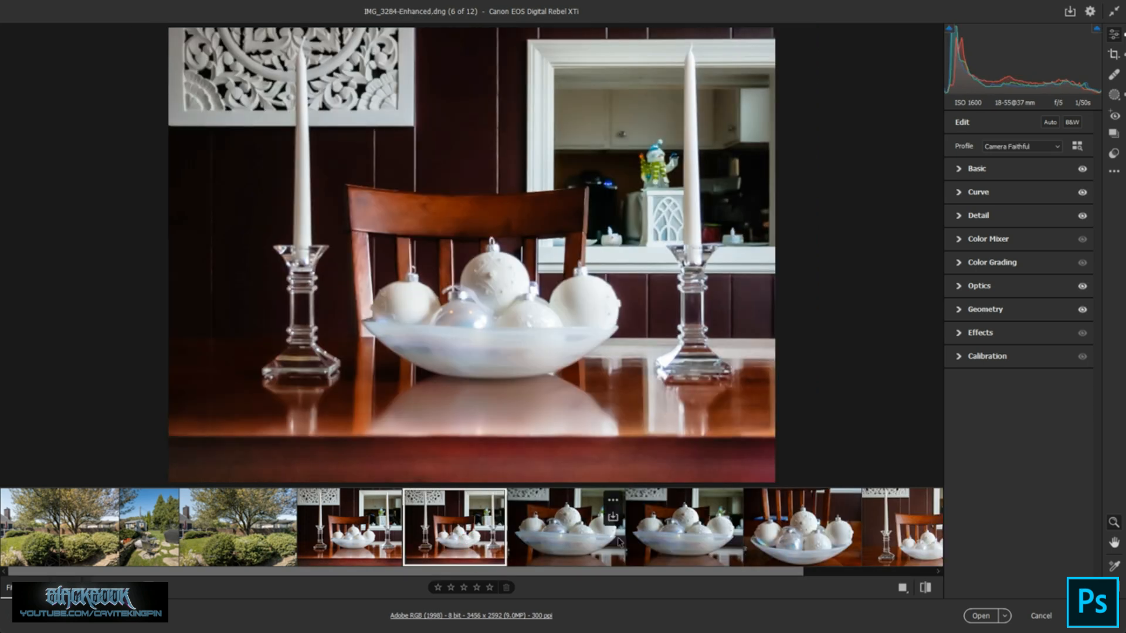
left_click(648, 531)
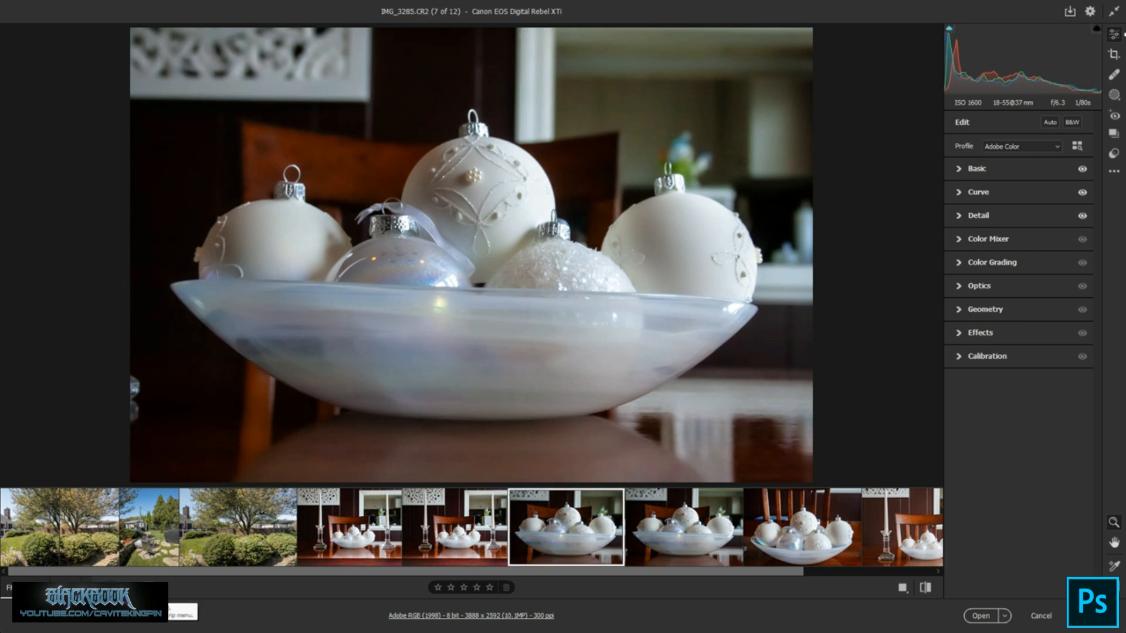
Switch the filmstrip to vertical orientation, browse its thumbnails, and set the orientation back to horizontal.
left_click(141, 588)
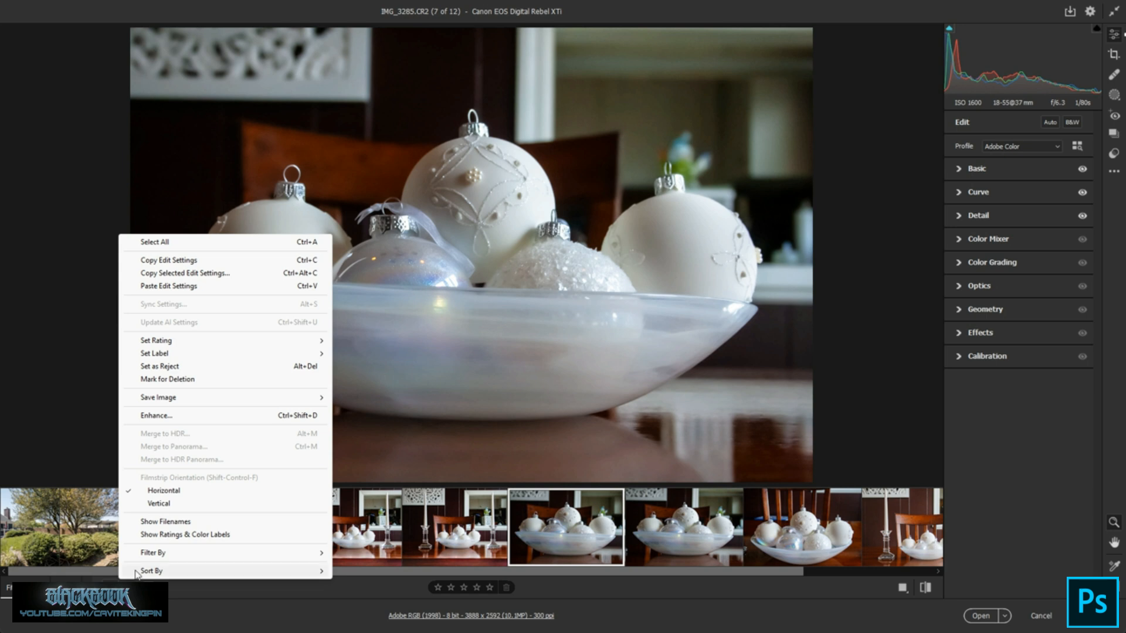
left_click(192, 505)
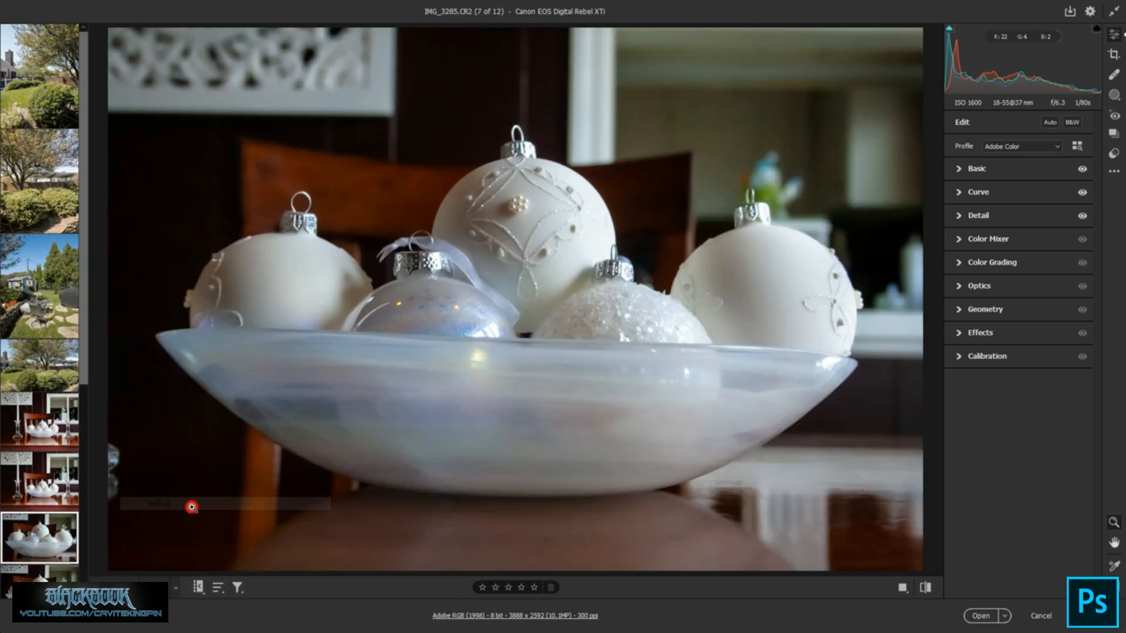
scroll(29, 522, "down", 5)
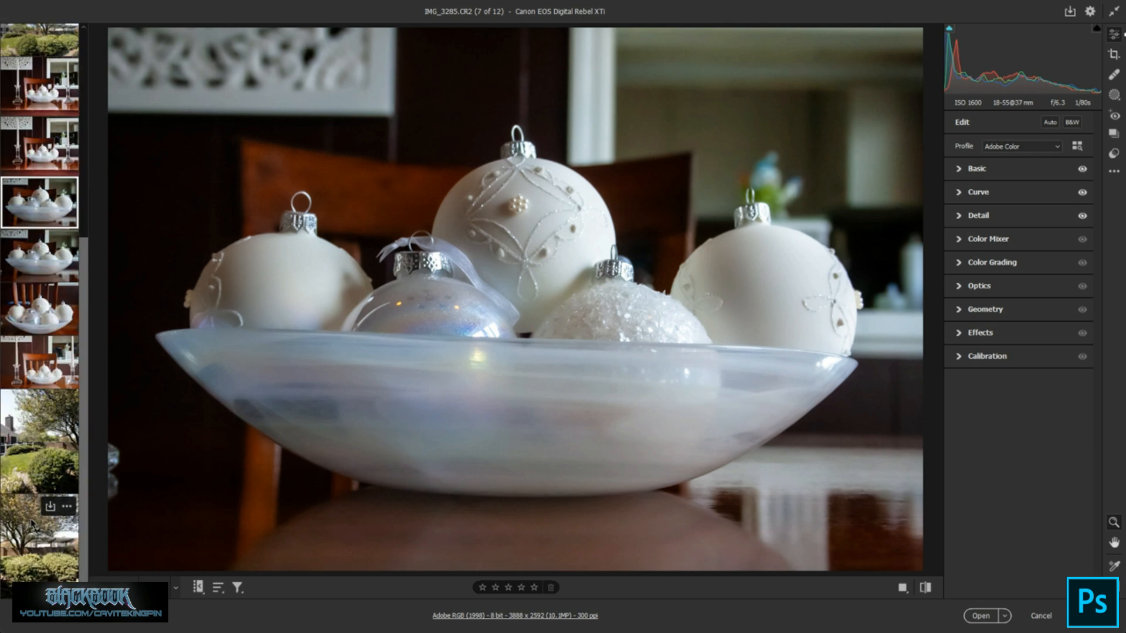
scroll(33, 524, "up", 5)
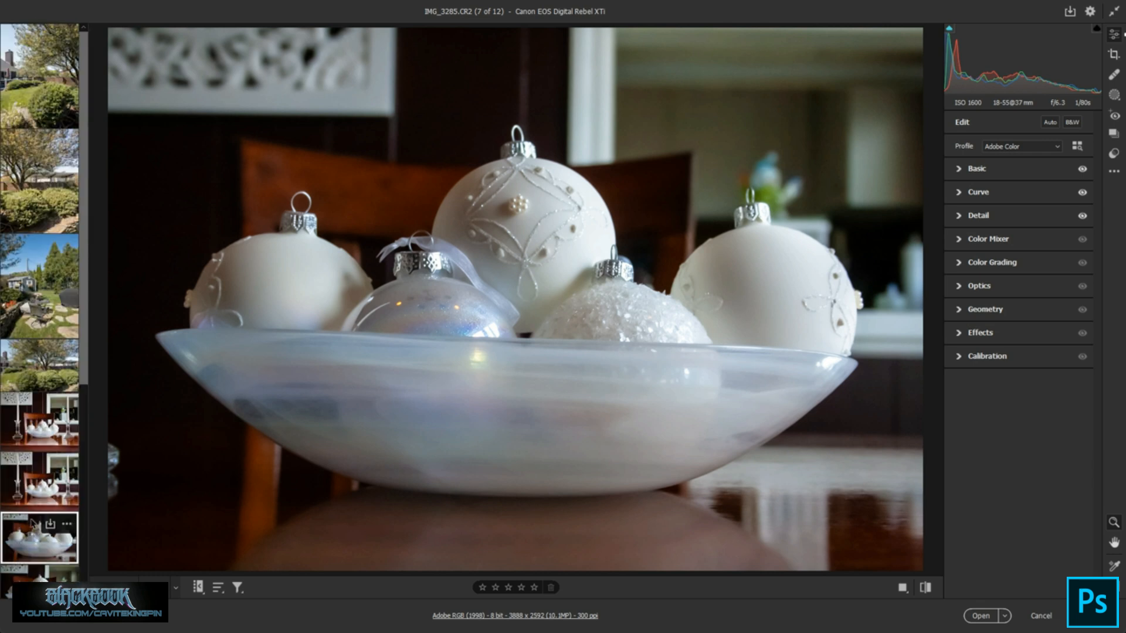
right_click(197, 588)
left_click(252, 491)
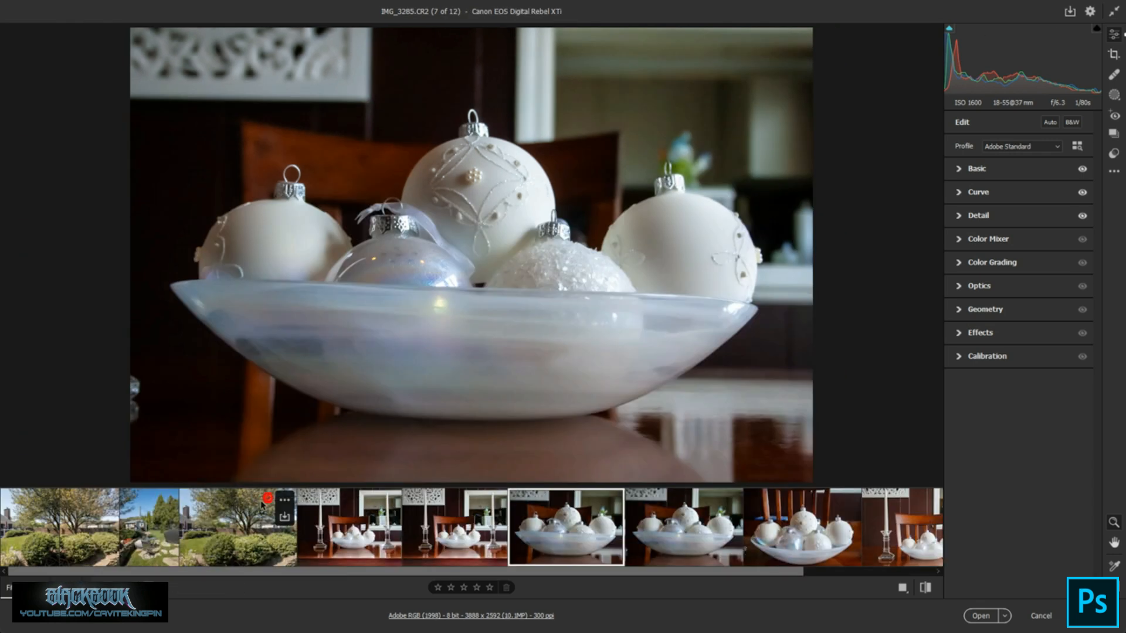
Select APC_0264-hdr-Pano.dng and show filenames, ratings and color labels in the filmstrip.
left_click(238, 528)
right_click(119, 579)
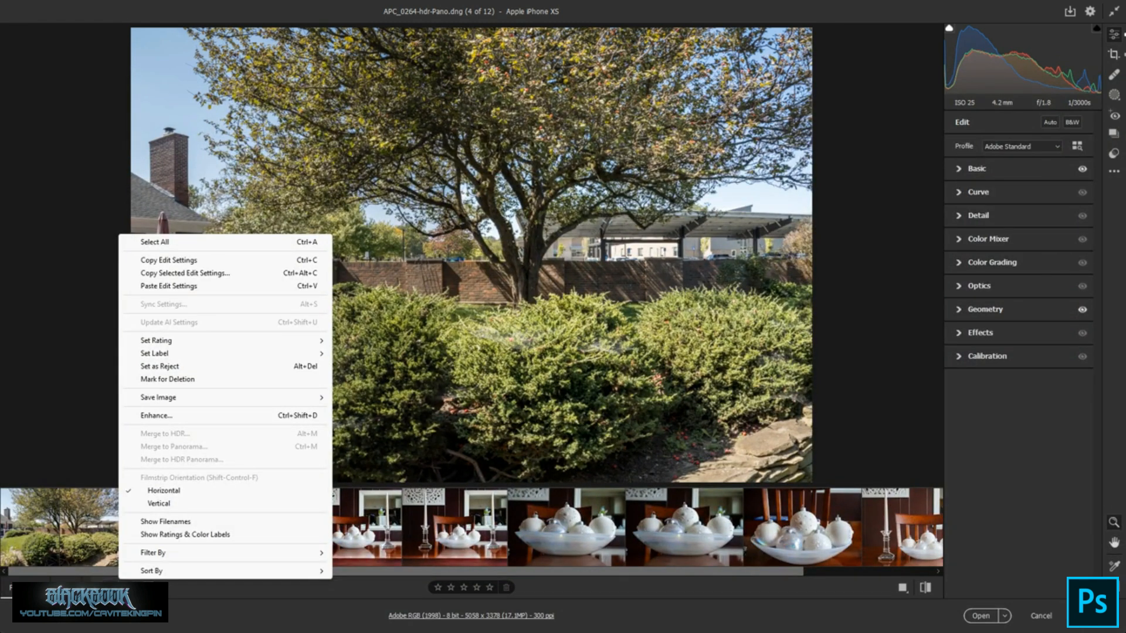
left_click(164, 526)
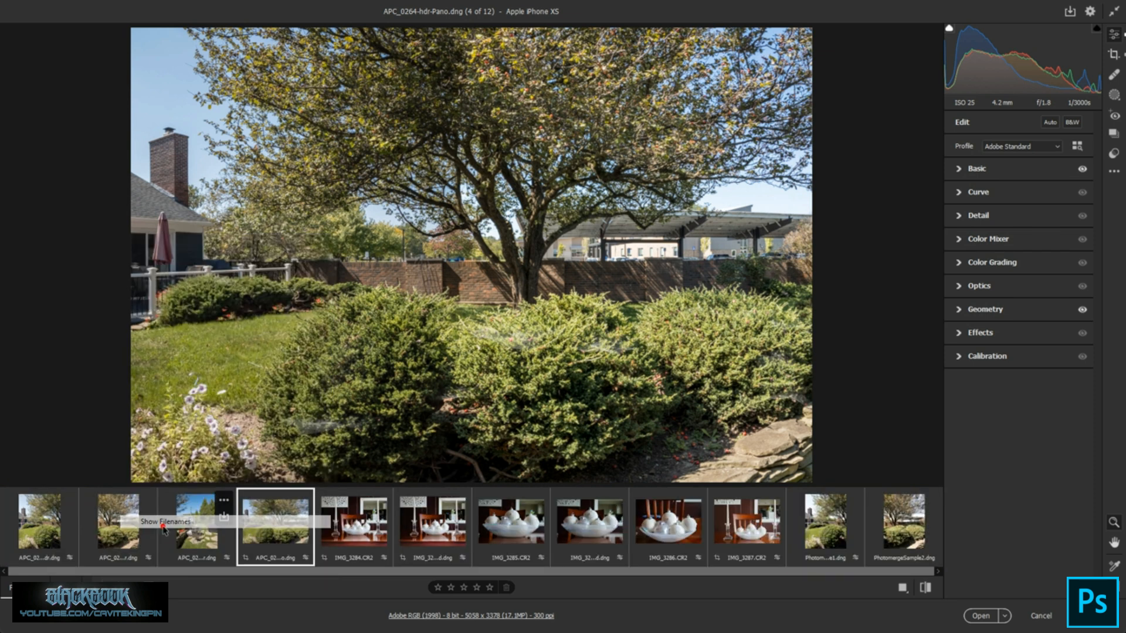
right_click(108, 581)
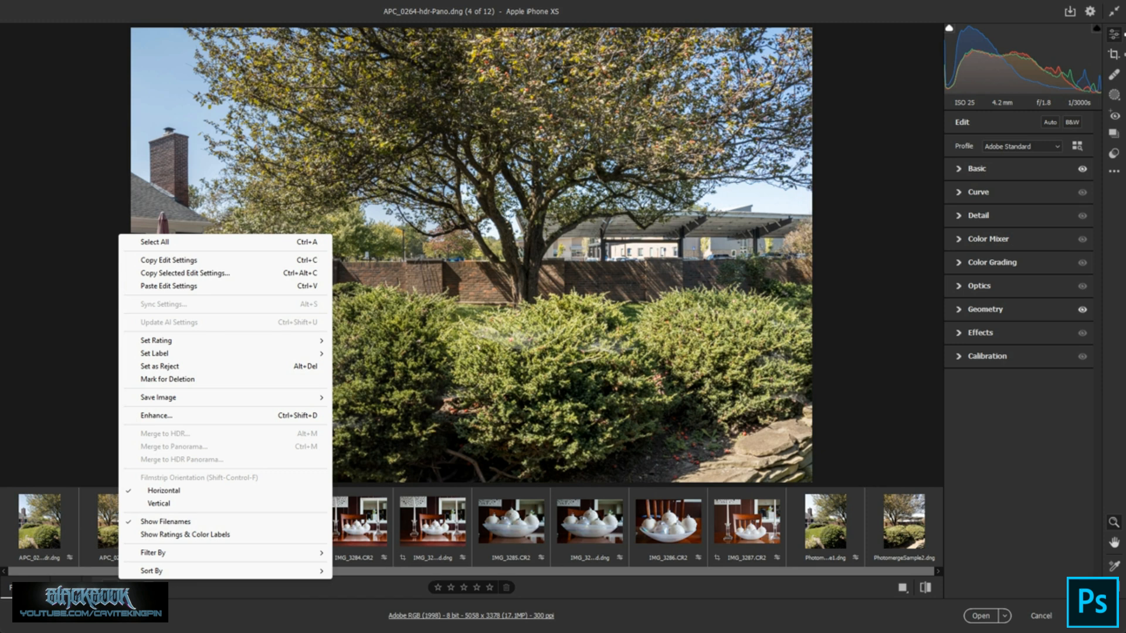
left_click(197, 534)
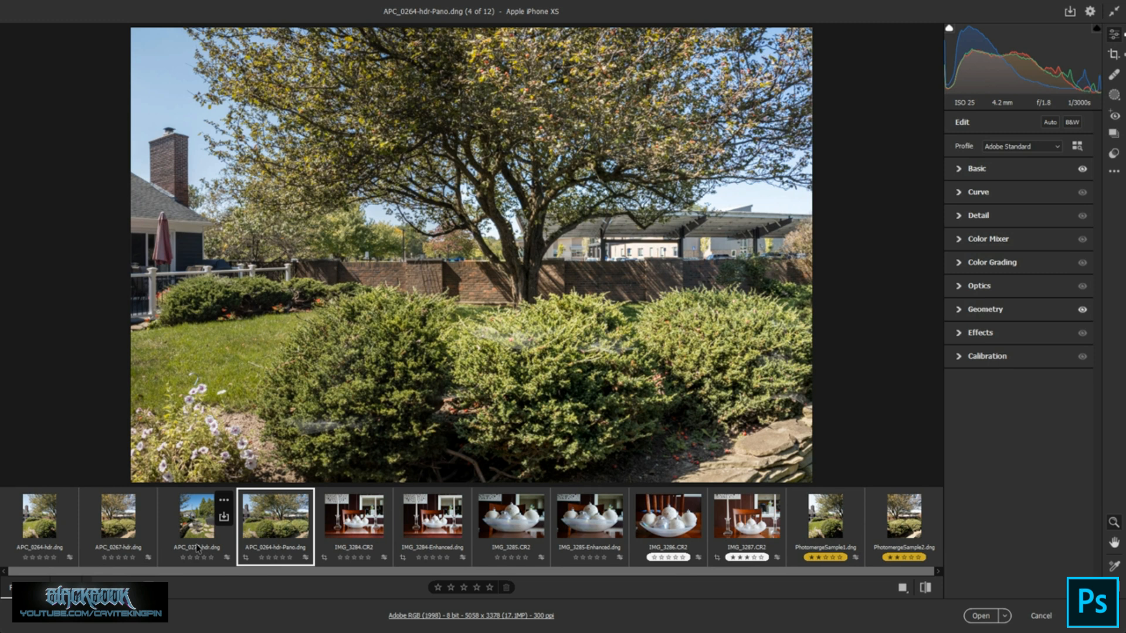
Sort the filmstrip images by capture date in reverse order.
right_click(120, 571)
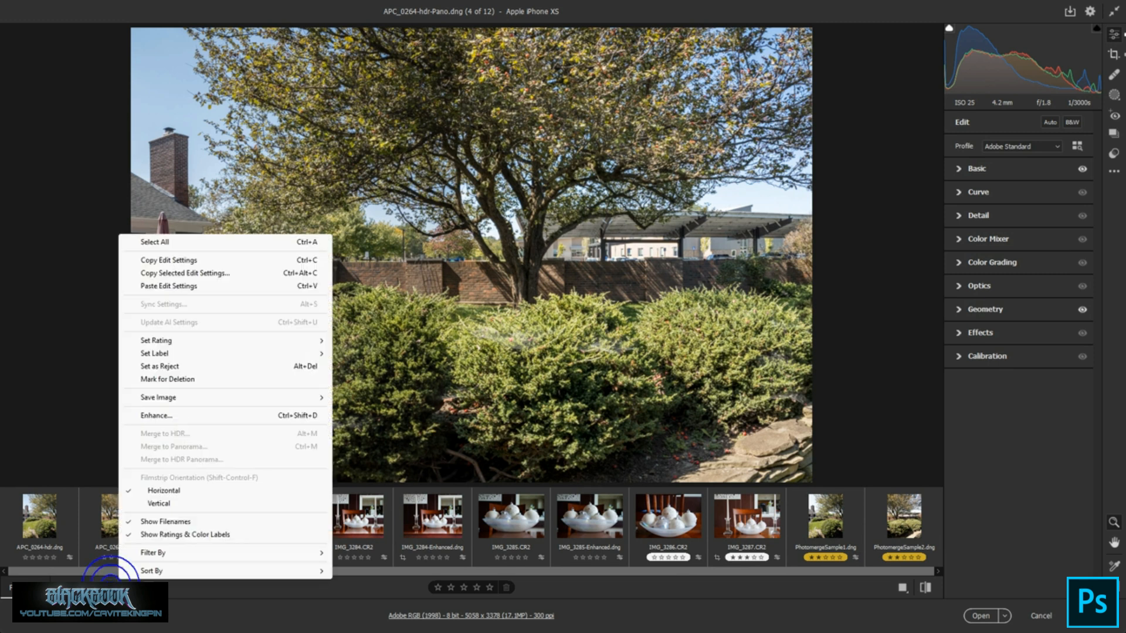
mouse_move(148, 575)
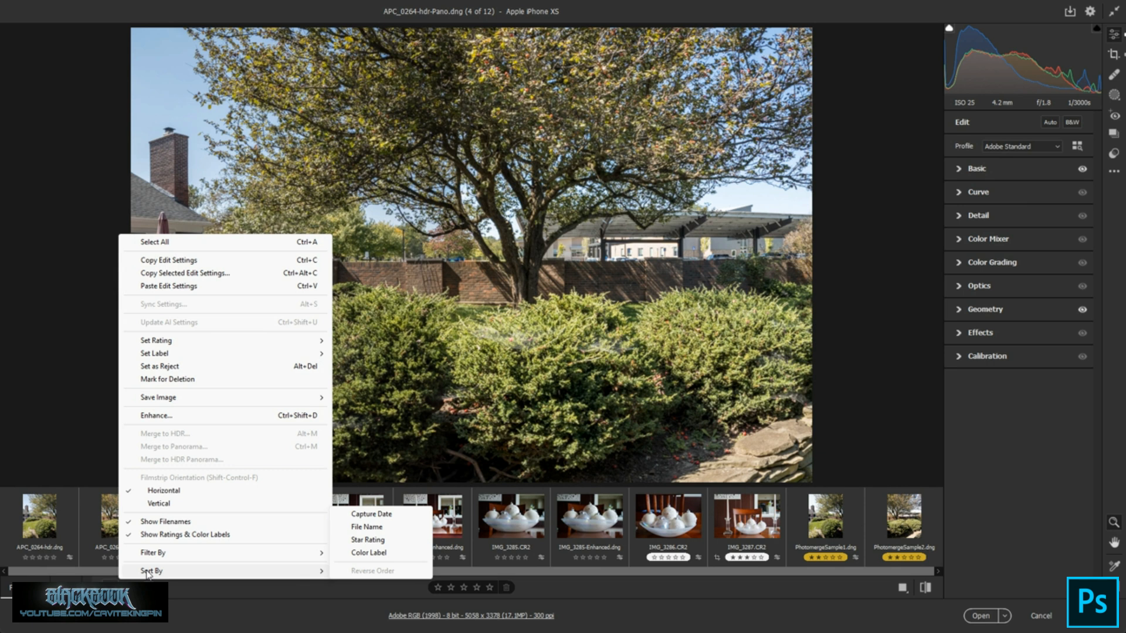
left_click(195, 592)
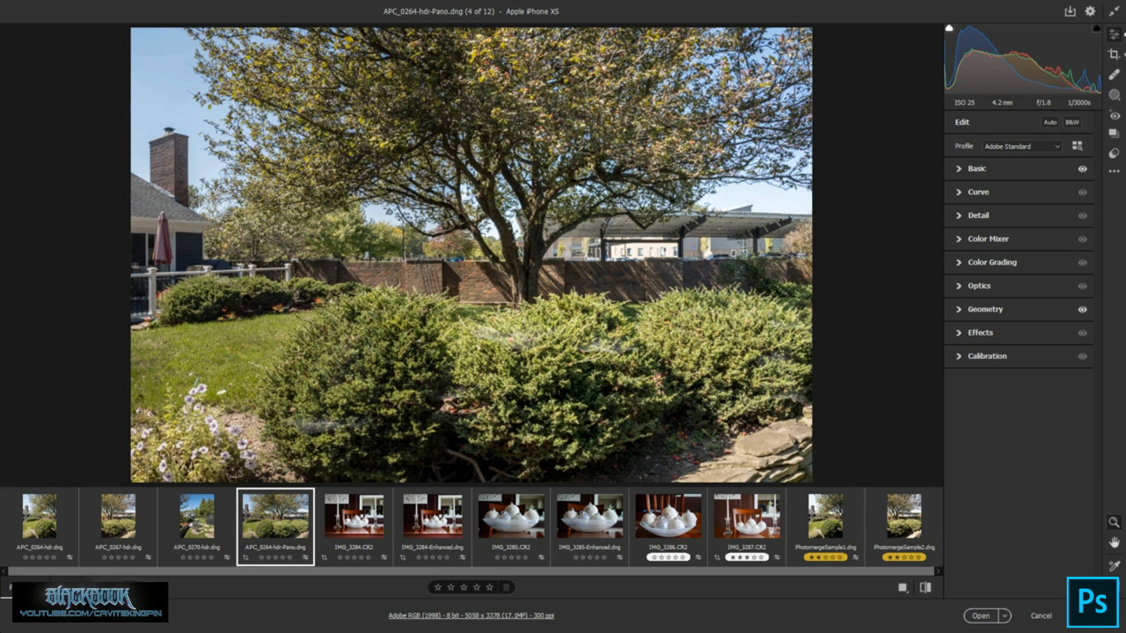
left_click(148, 587)
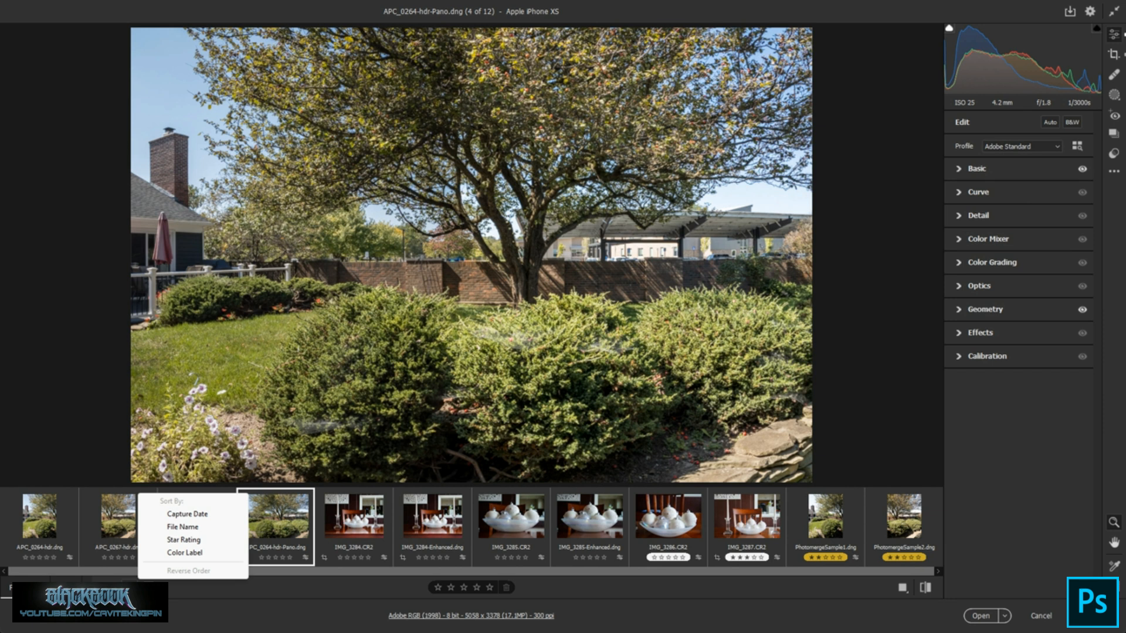
left_click(187, 513)
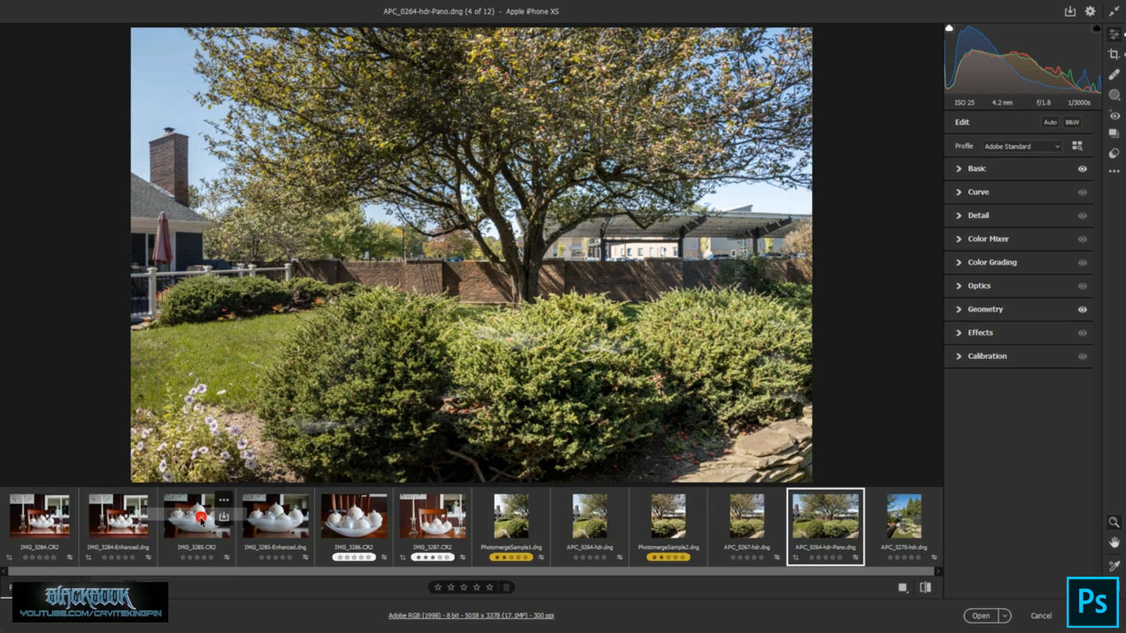
left_click(141, 587)
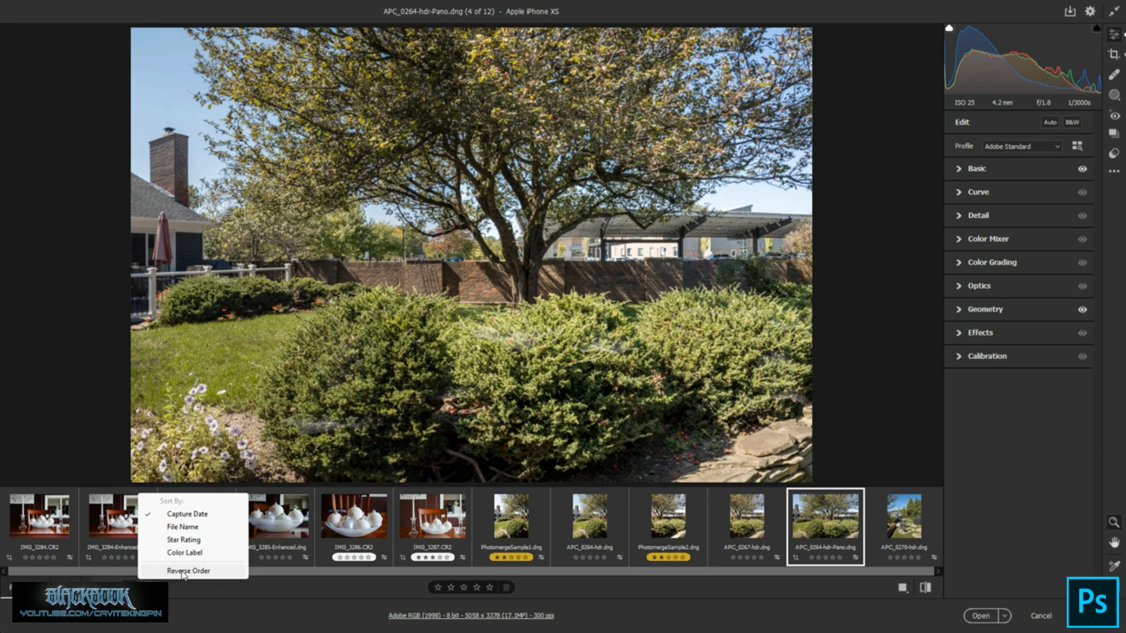
left_click(183, 572)
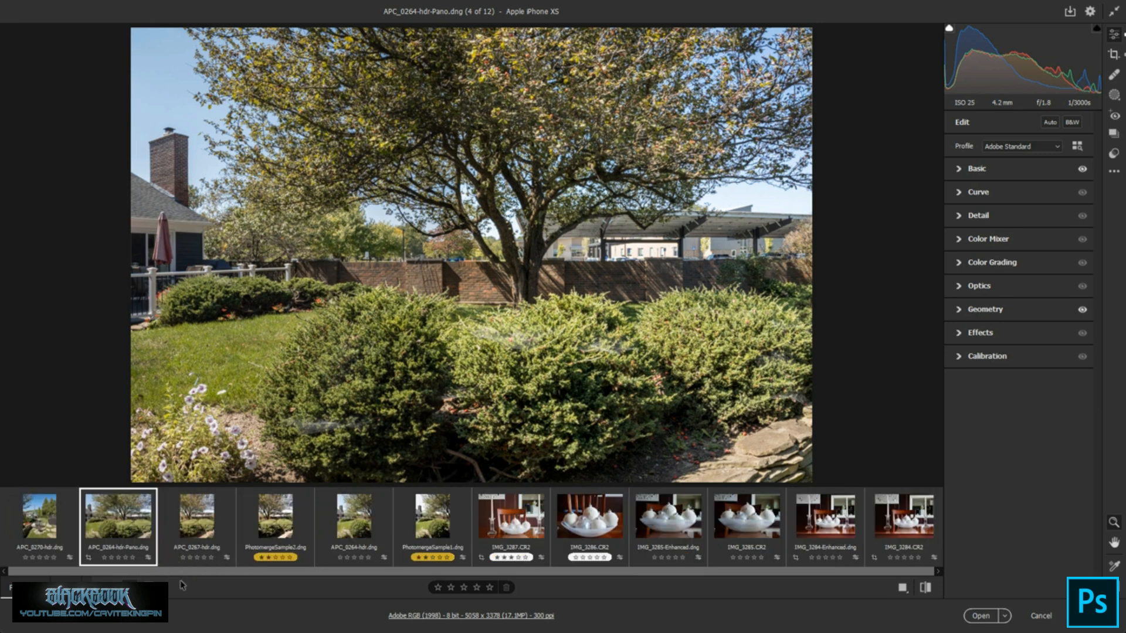
Sort the filmstrip images by file name.
right_click(138, 494)
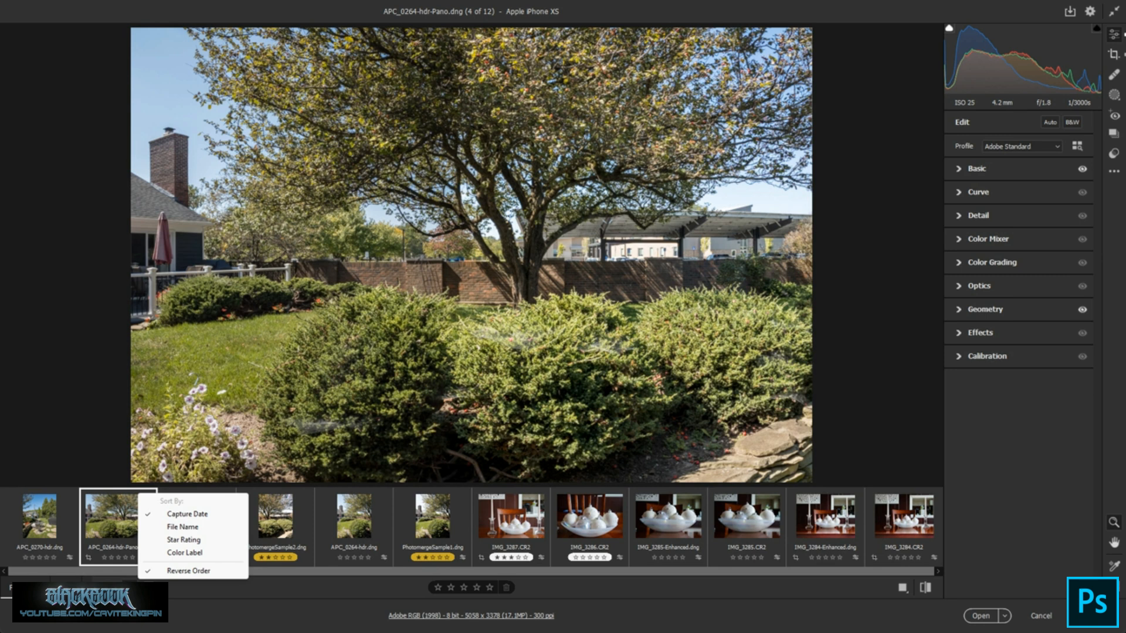
left_click(182, 526)
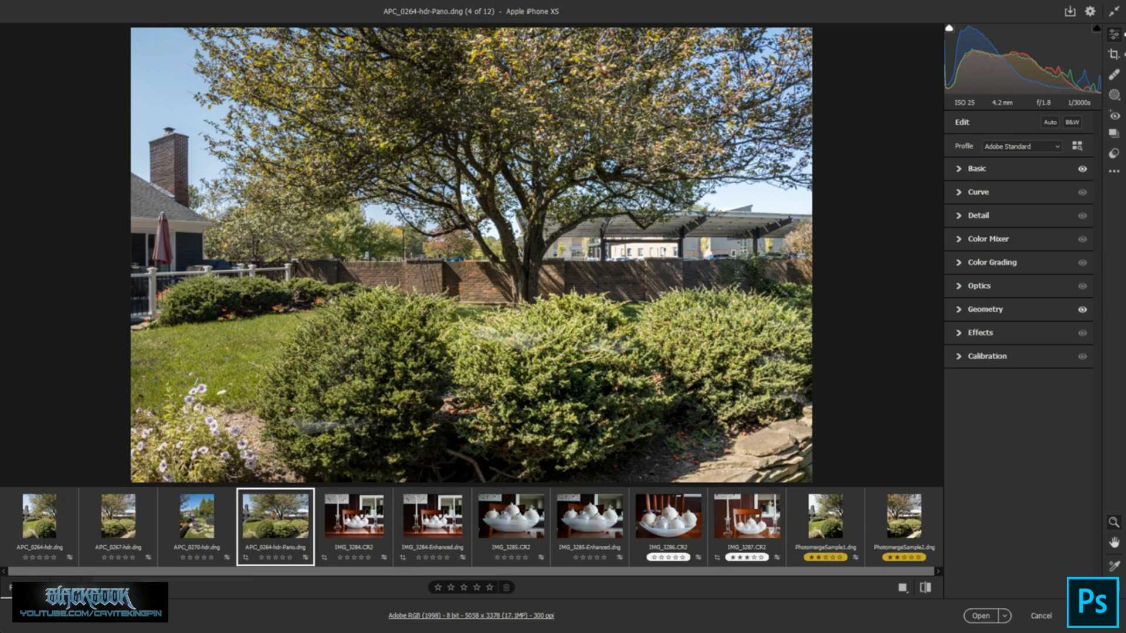
Filter the filmstrip to photos with the Second color label, and clear the filter.
right_click(119, 579)
mouse_move(184, 559)
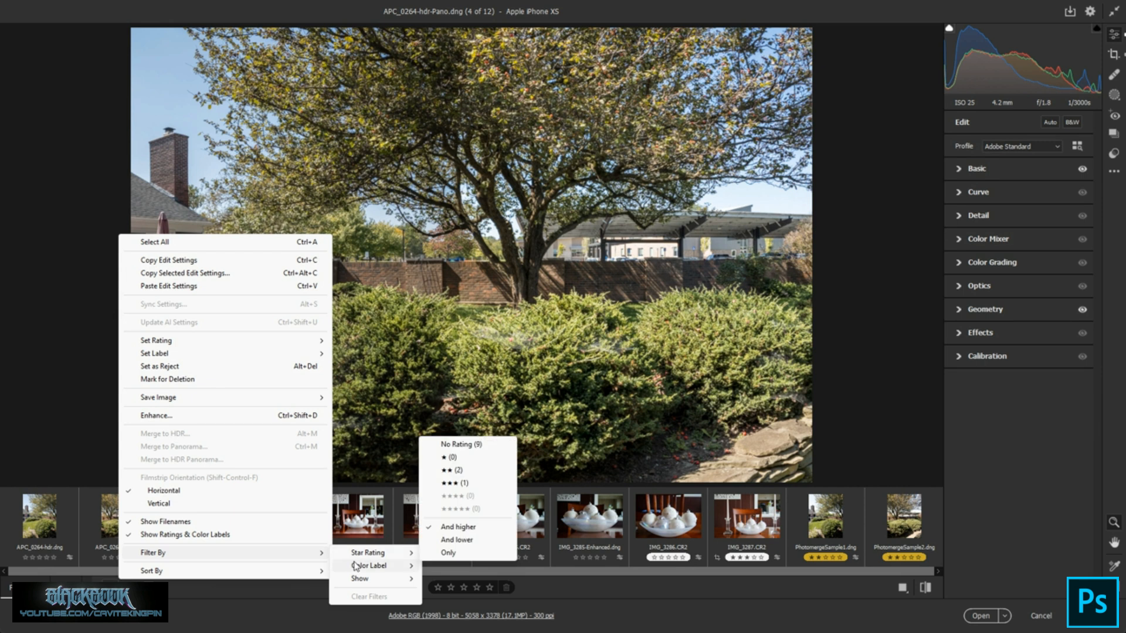
mouse_move(358, 581)
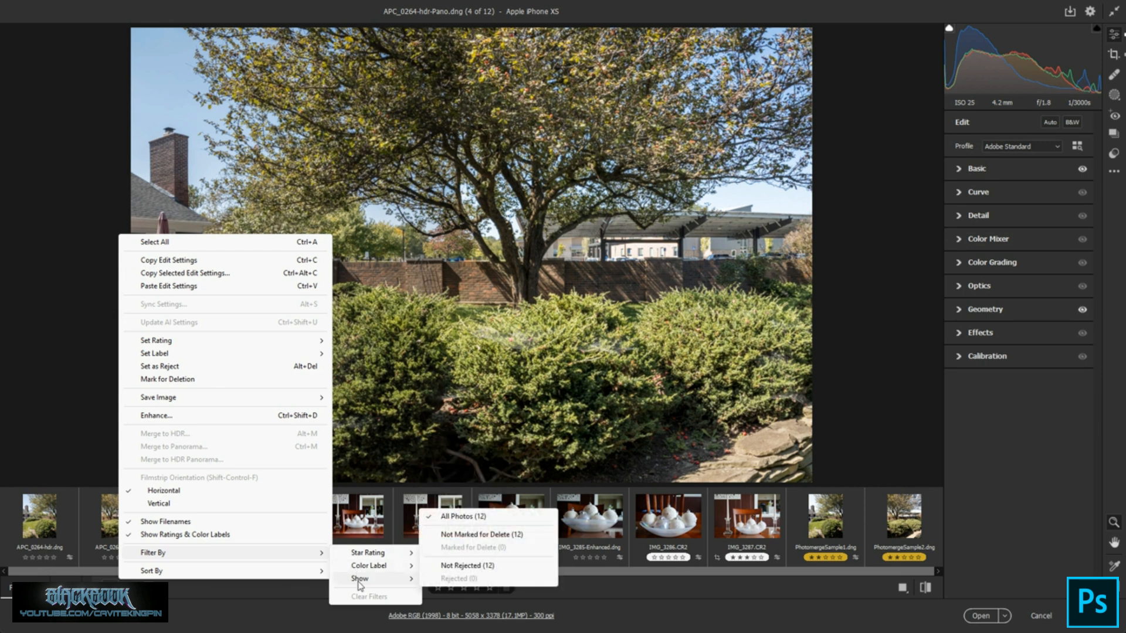
left_click(260, 604)
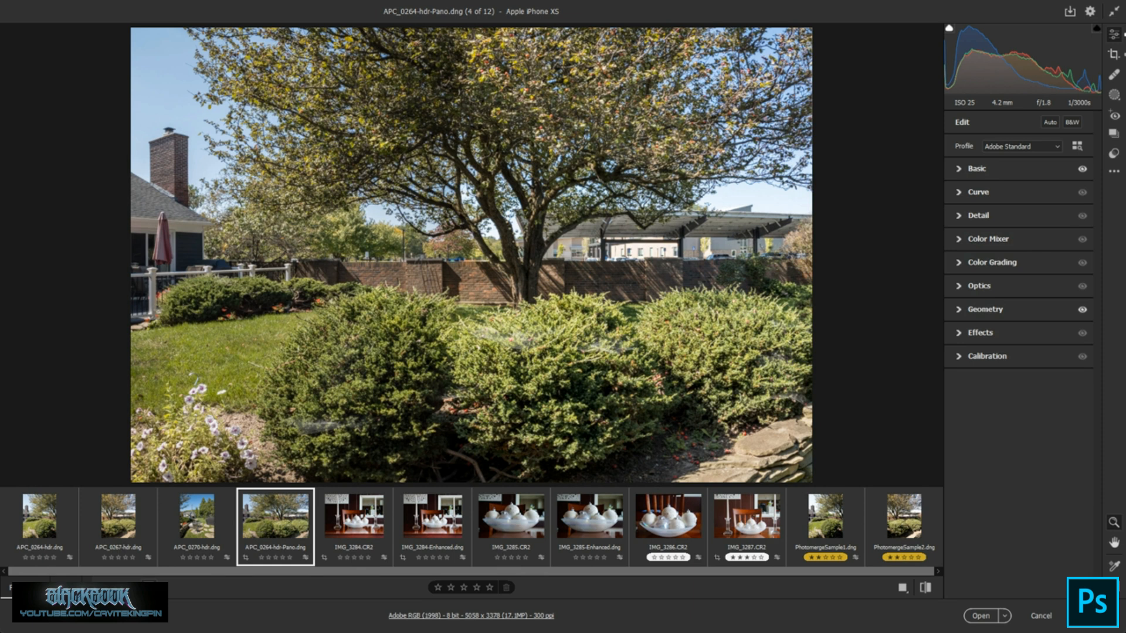
left_click(150, 586)
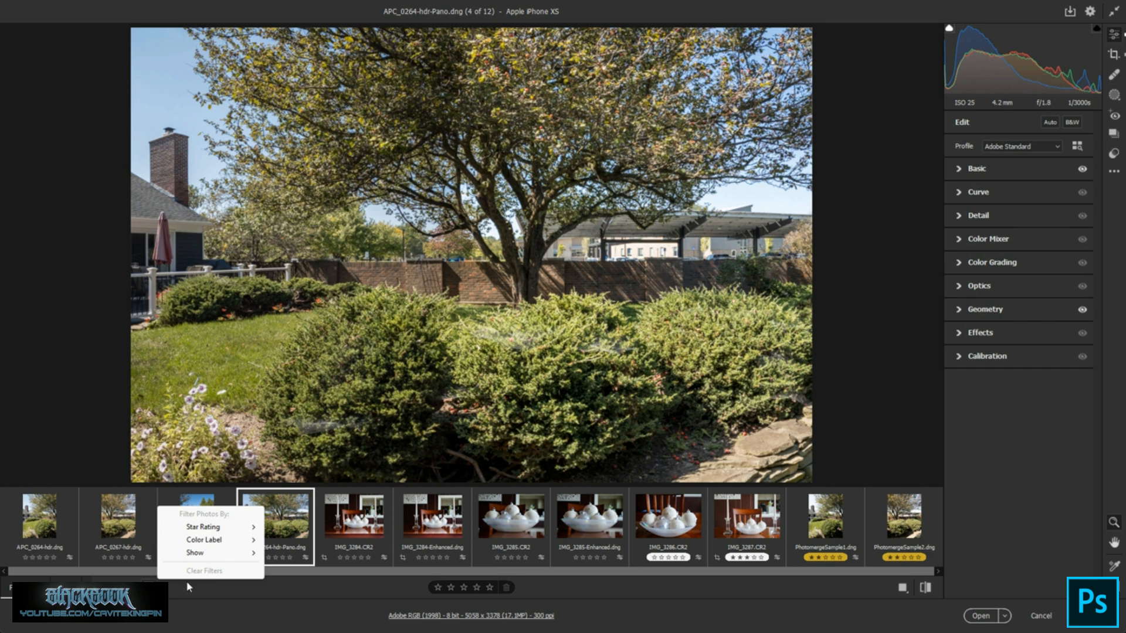
mouse_move(212, 545)
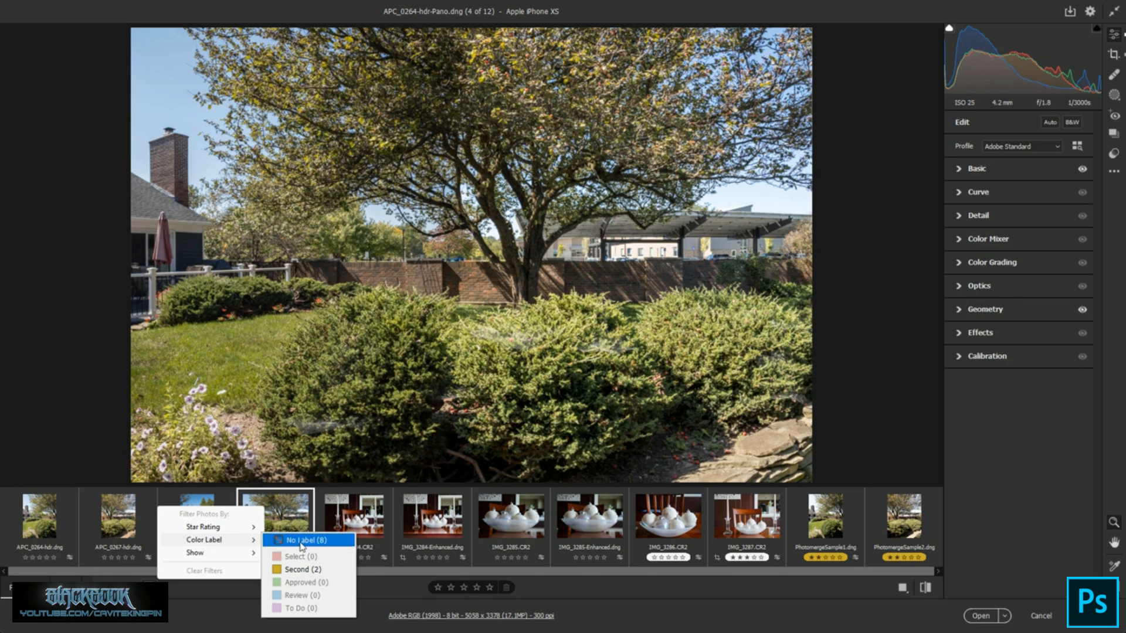
left_click(306, 572)
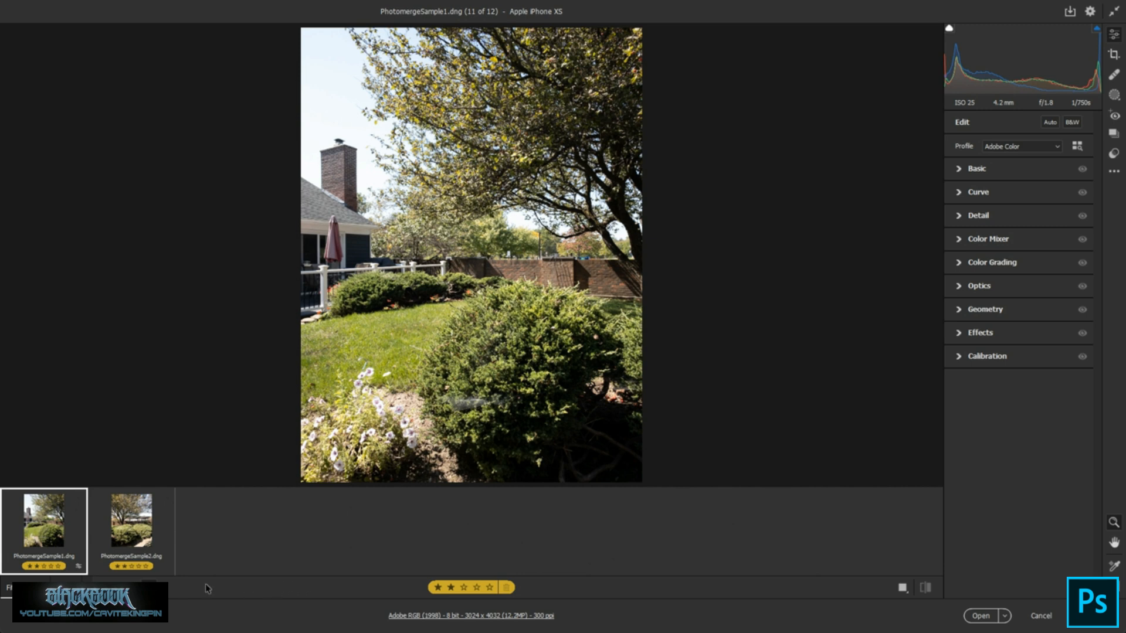
left_click(168, 586)
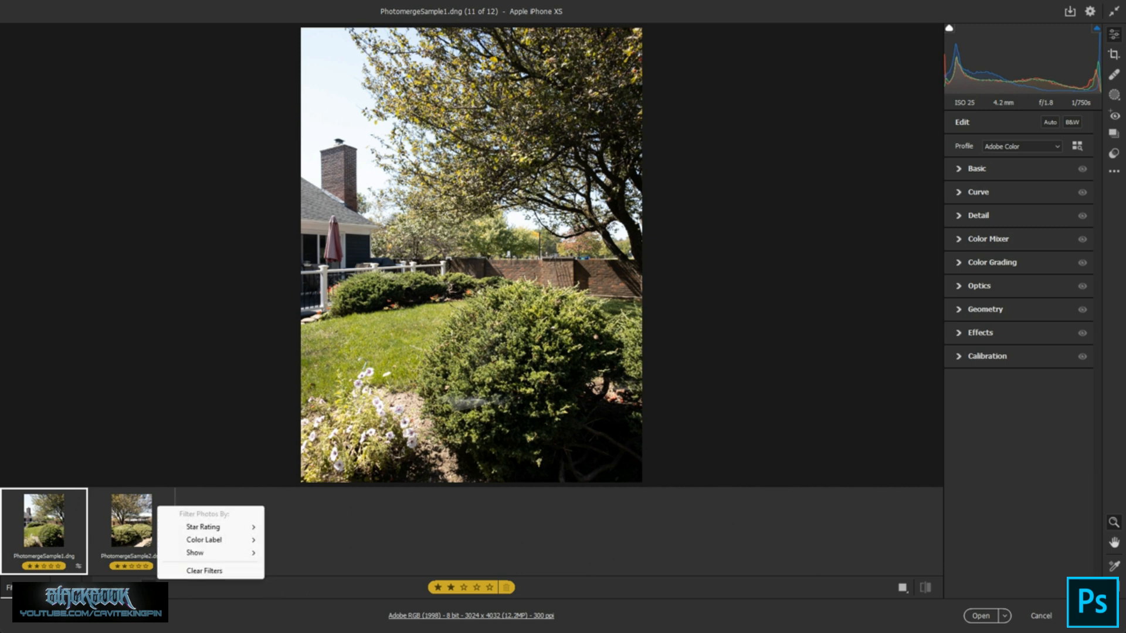
left_click(199, 570)
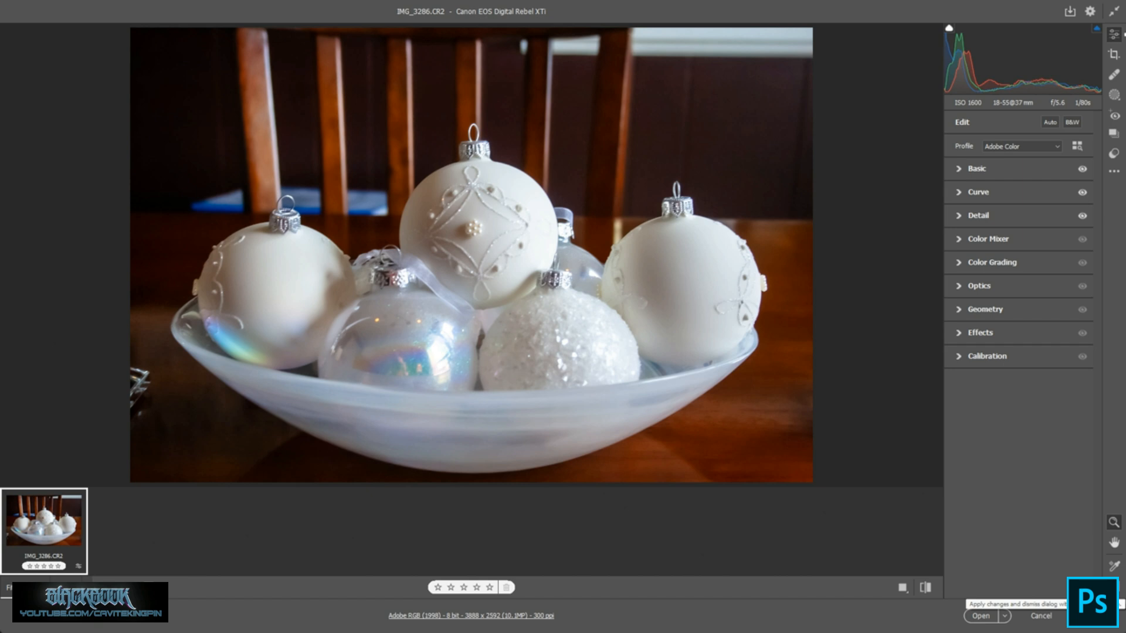
Examine the ways of opening IMG_3286.CR2 from Camera Raw: Open, Open as Object and Open as Copy.
left_click(1004, 616)
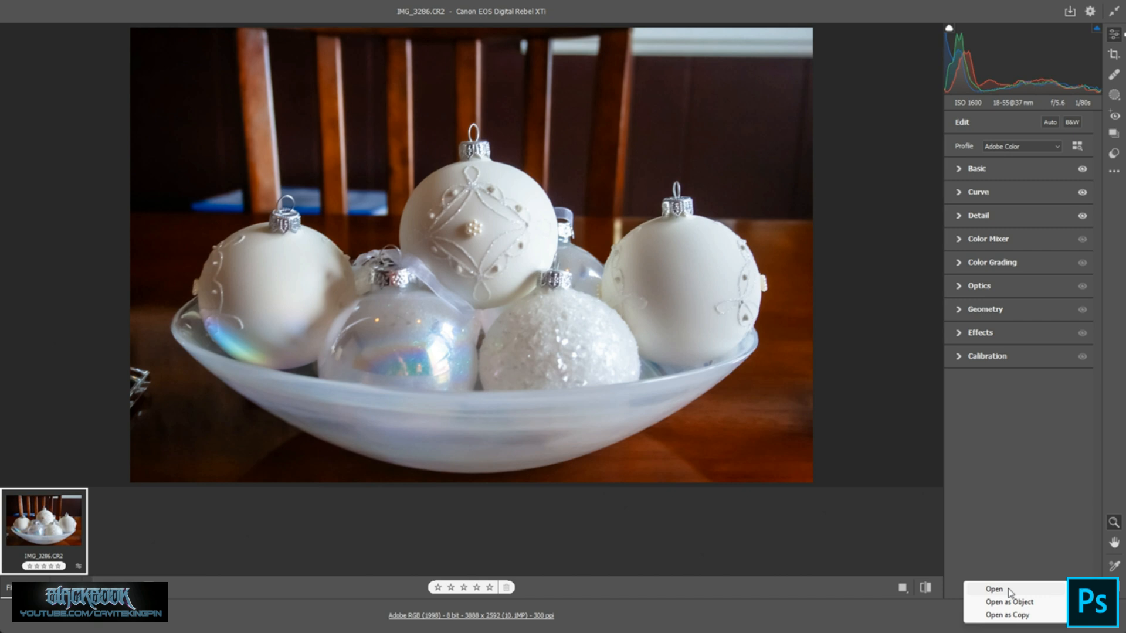
left_click(927, 609)
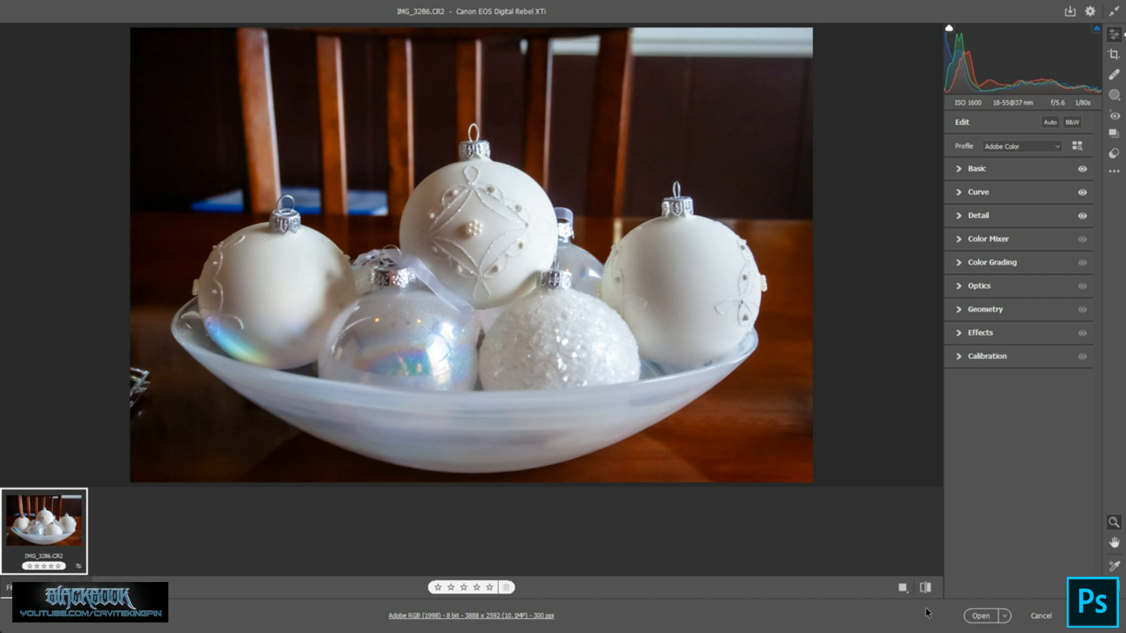
left_click(1008, 618)
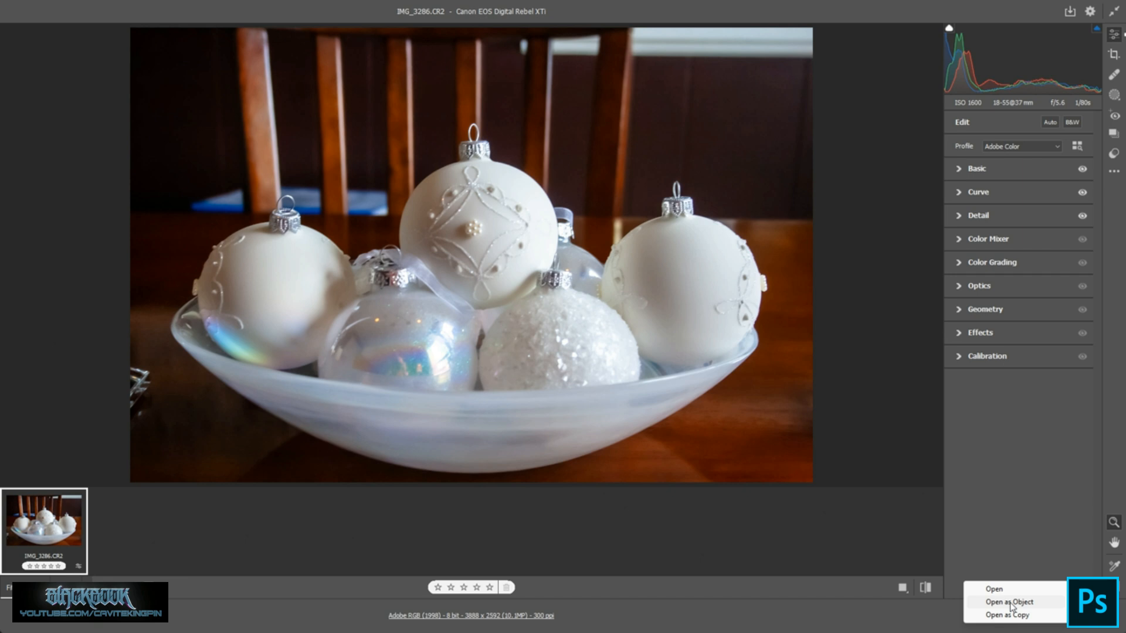
left_click(916, 611)
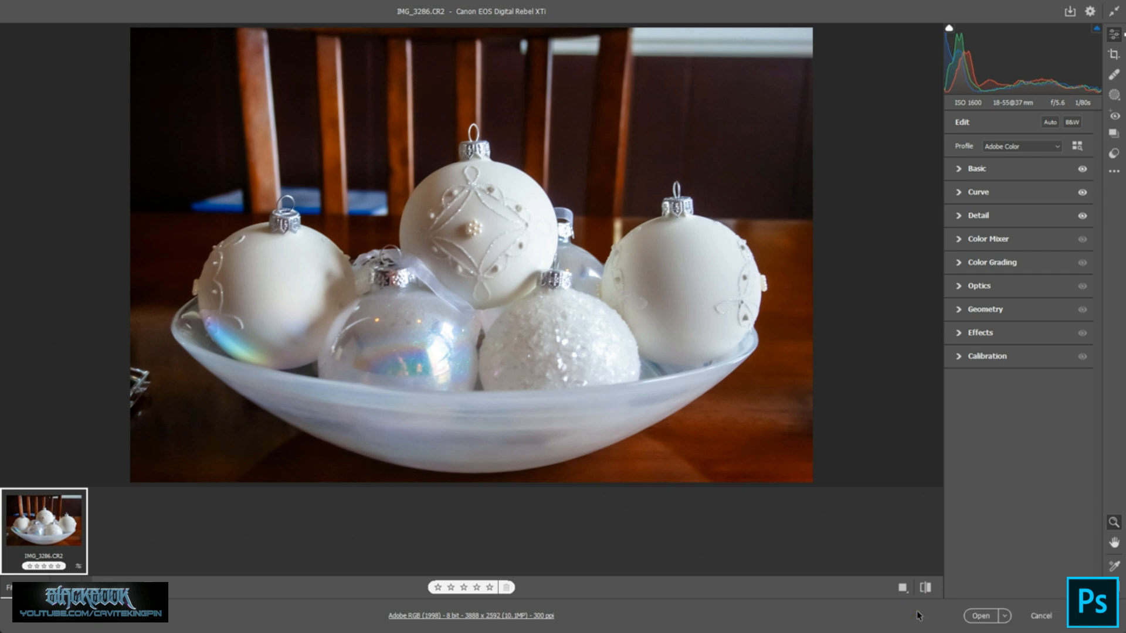
key("shift")
key("shift")
left_click(1007, 620)
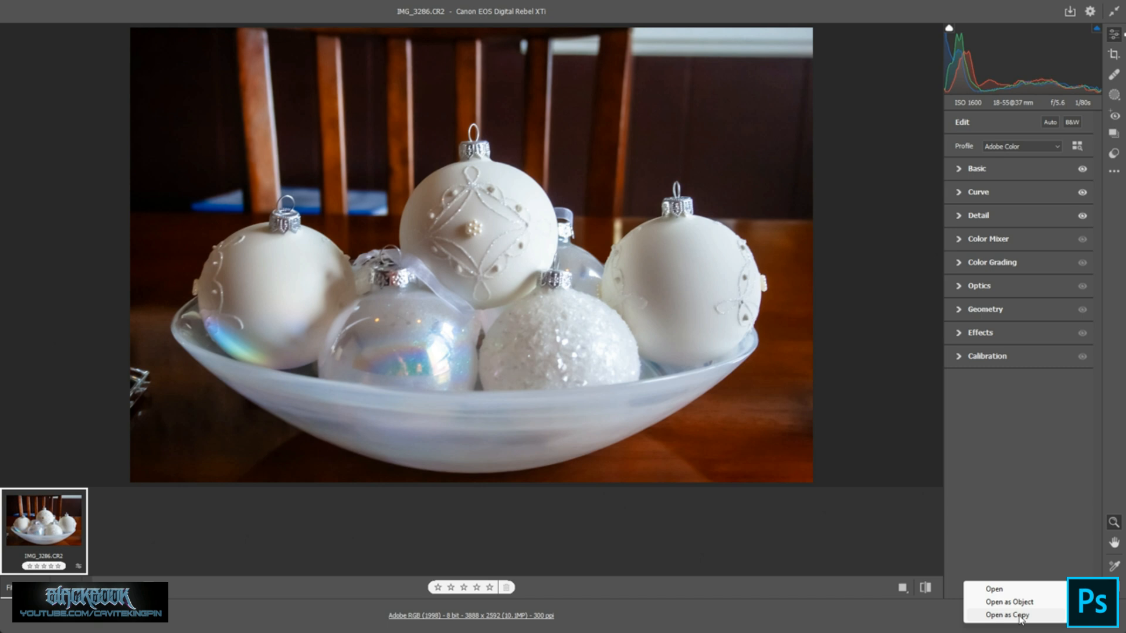
left_click(914, 611)
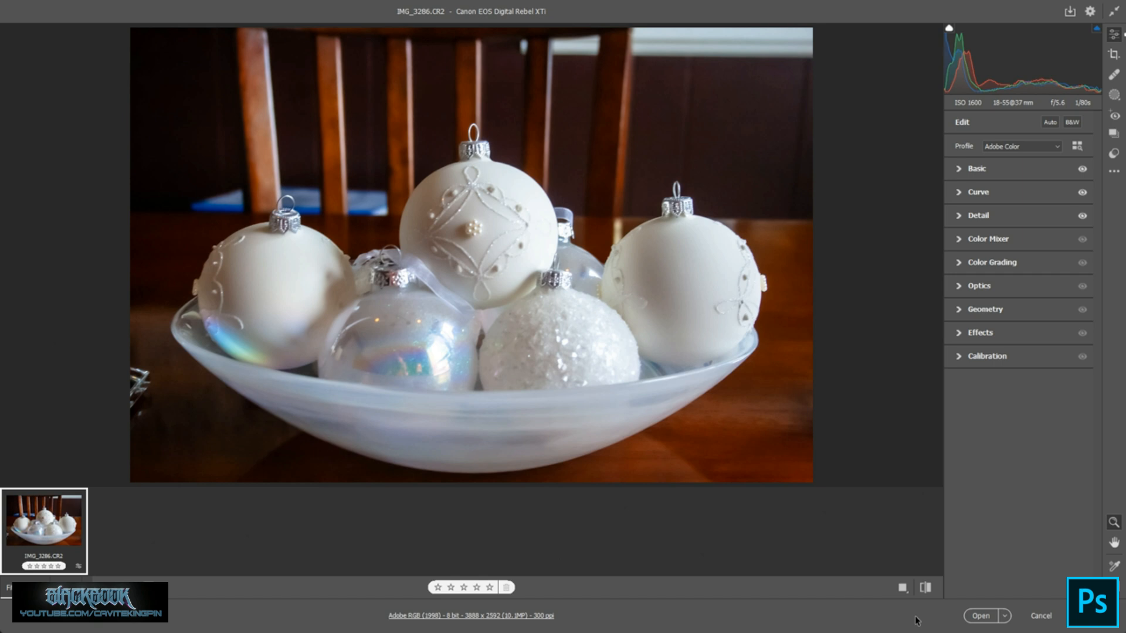
key("alt")
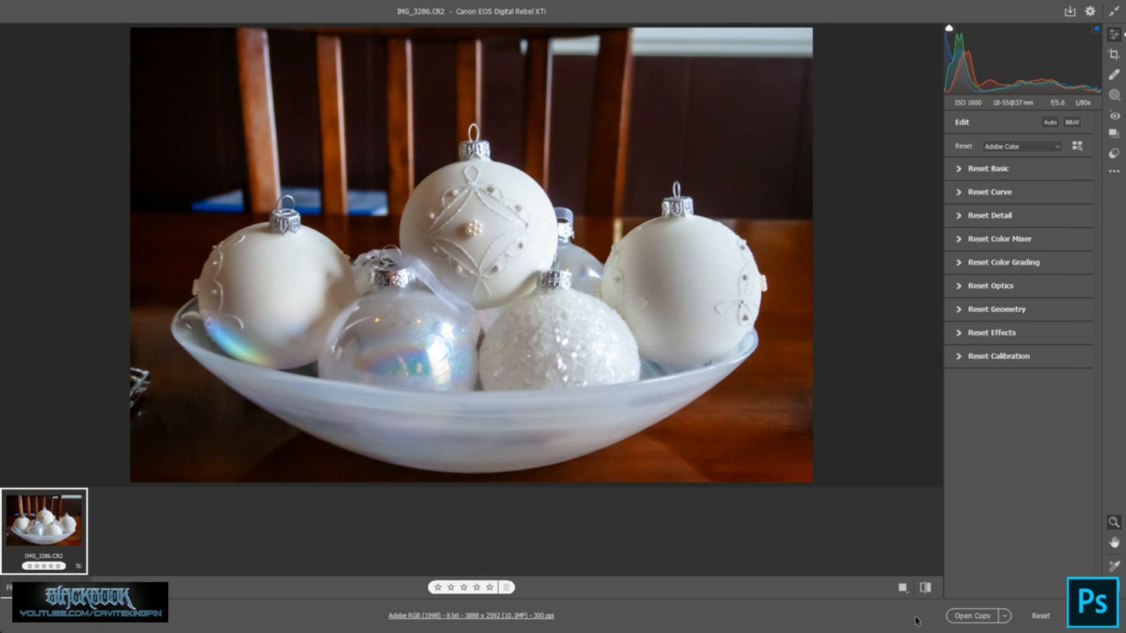
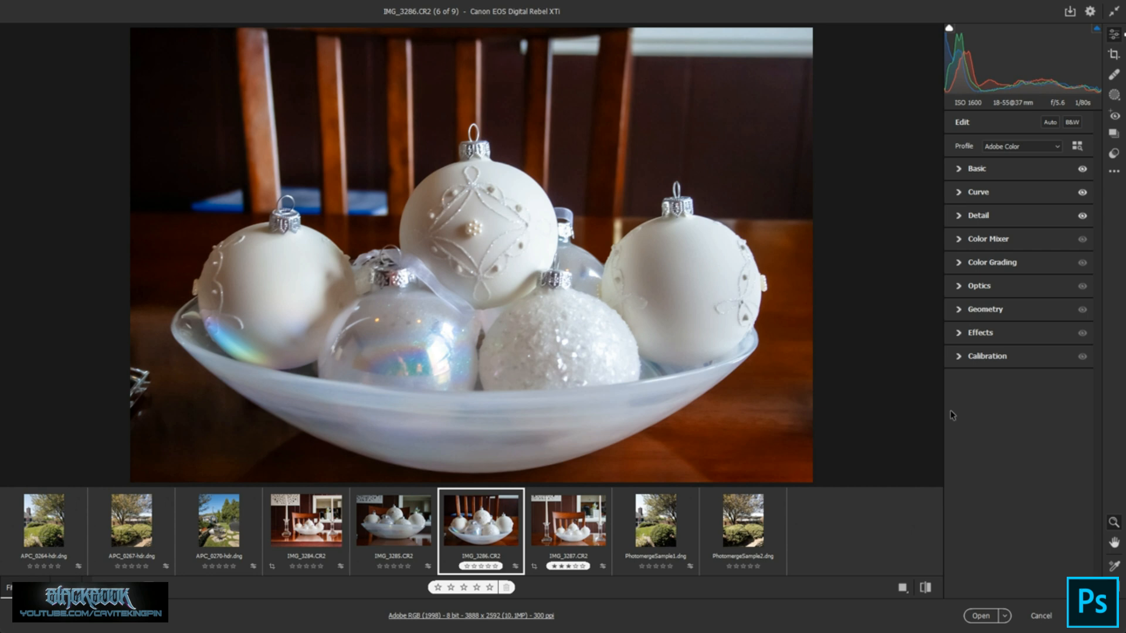
Open the save options for IMG_3286.CR2, load the Save as DNG with Original Raw File preset, and switch the preset to Custom.
left_click(1071, 14)
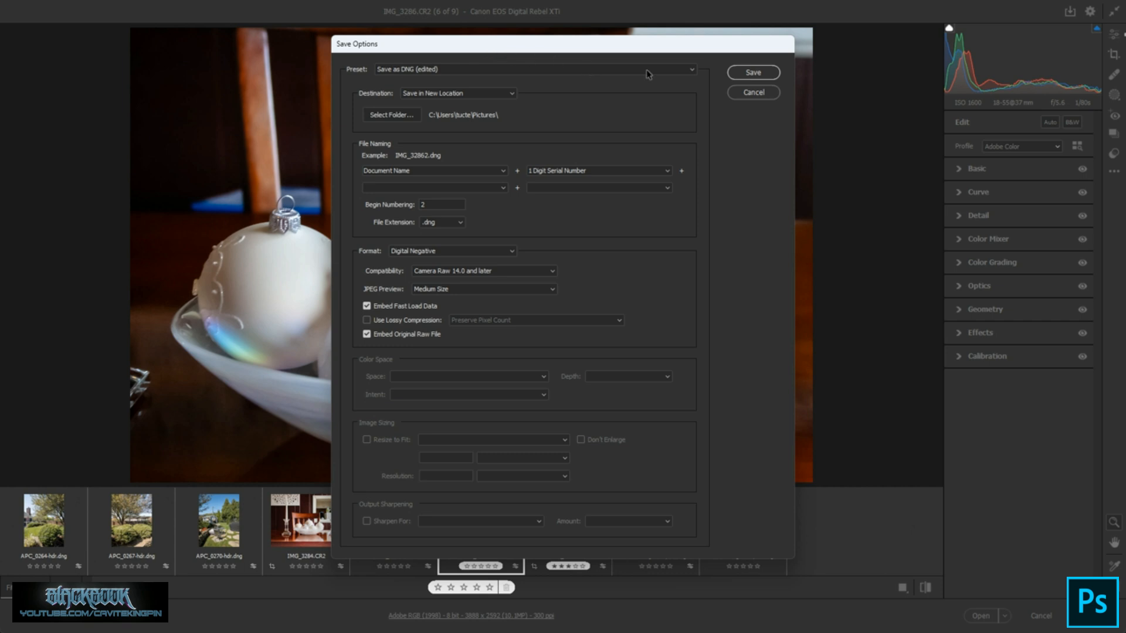
left_click(692, 70)
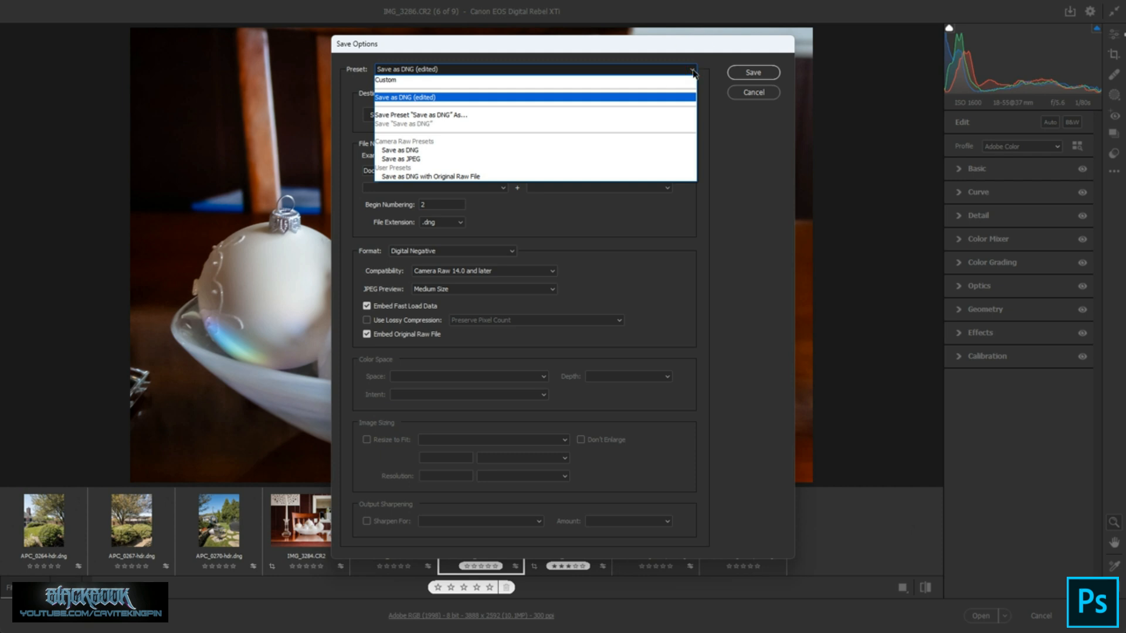
left_click(601, 178)
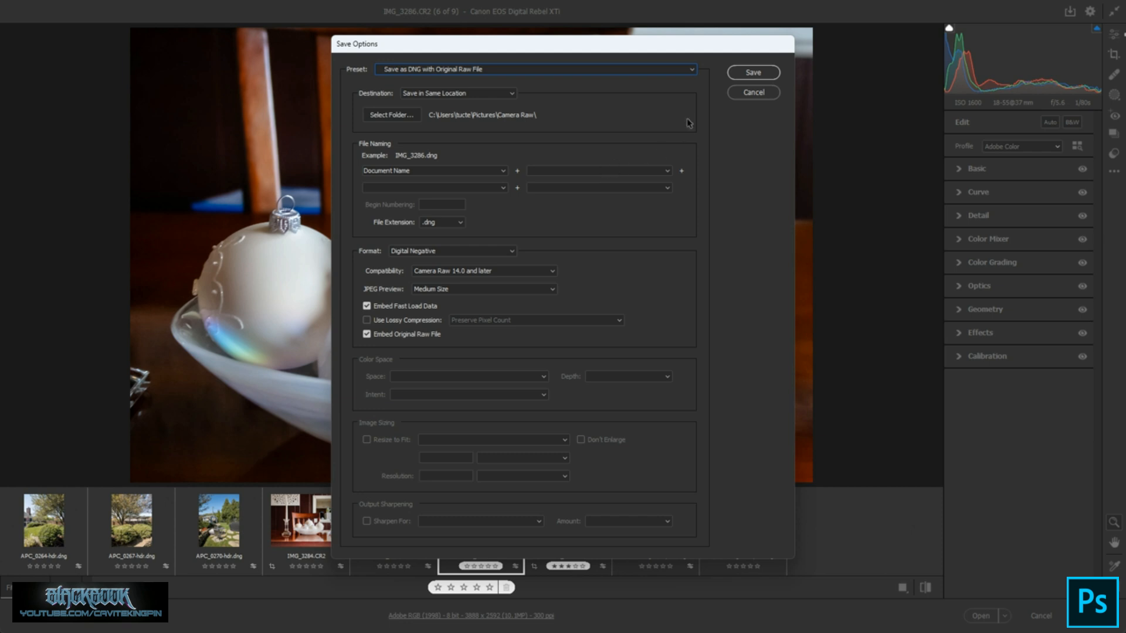
left_click(692, 70)
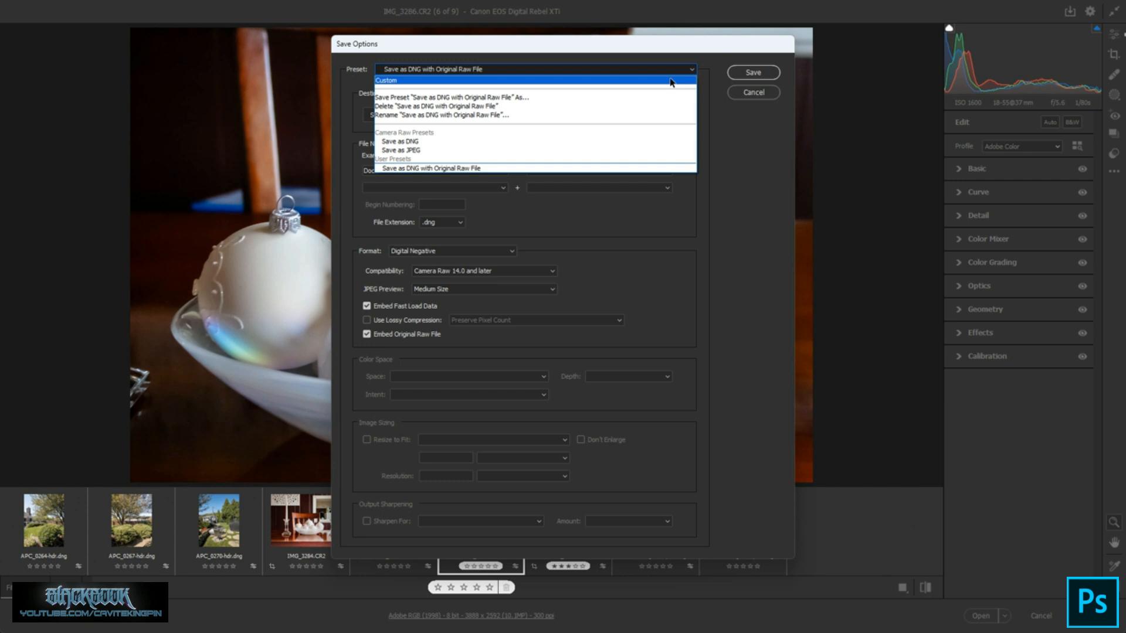
left_click(671, 82)
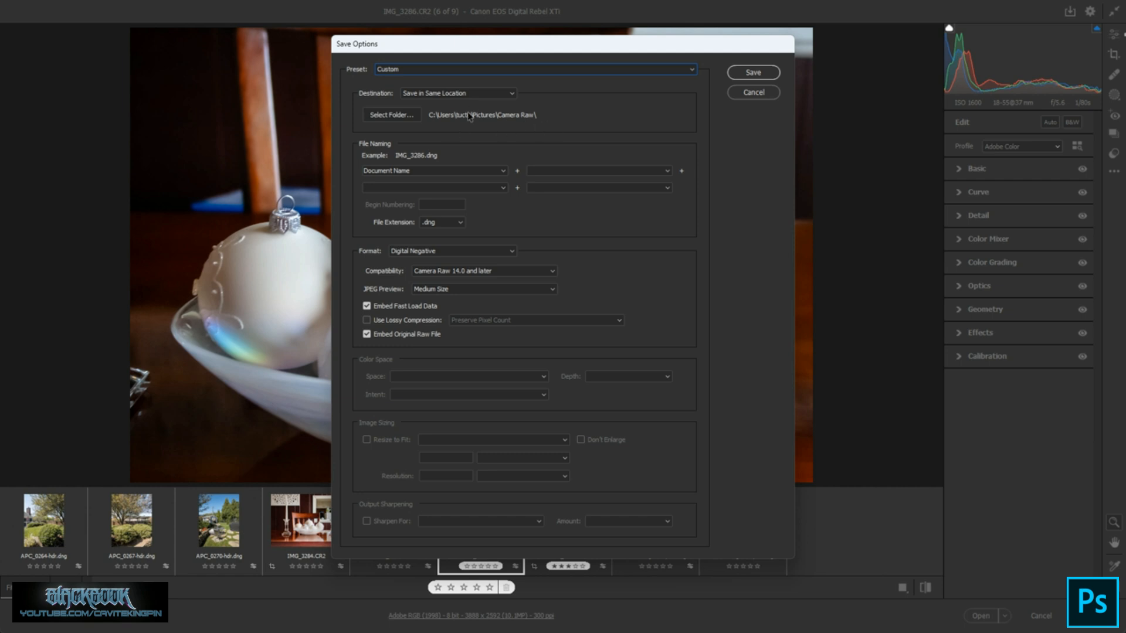
Set the destination to Save in New Location and choose the Camera Raw folder inside Pictures.
left_click(474, 93)
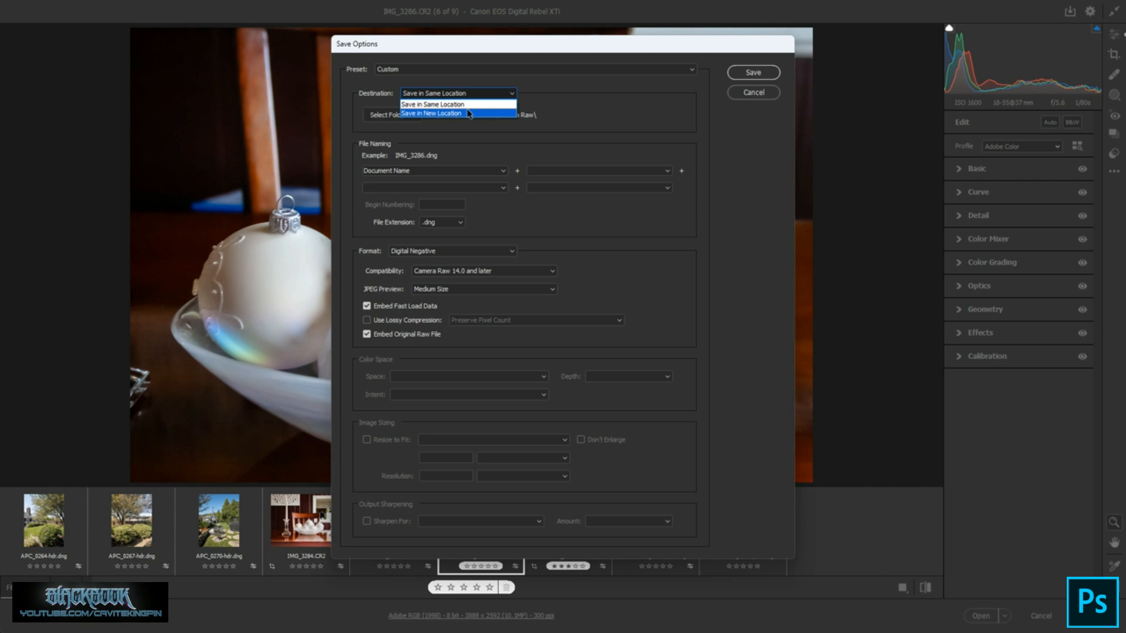
left_click(469, 114)
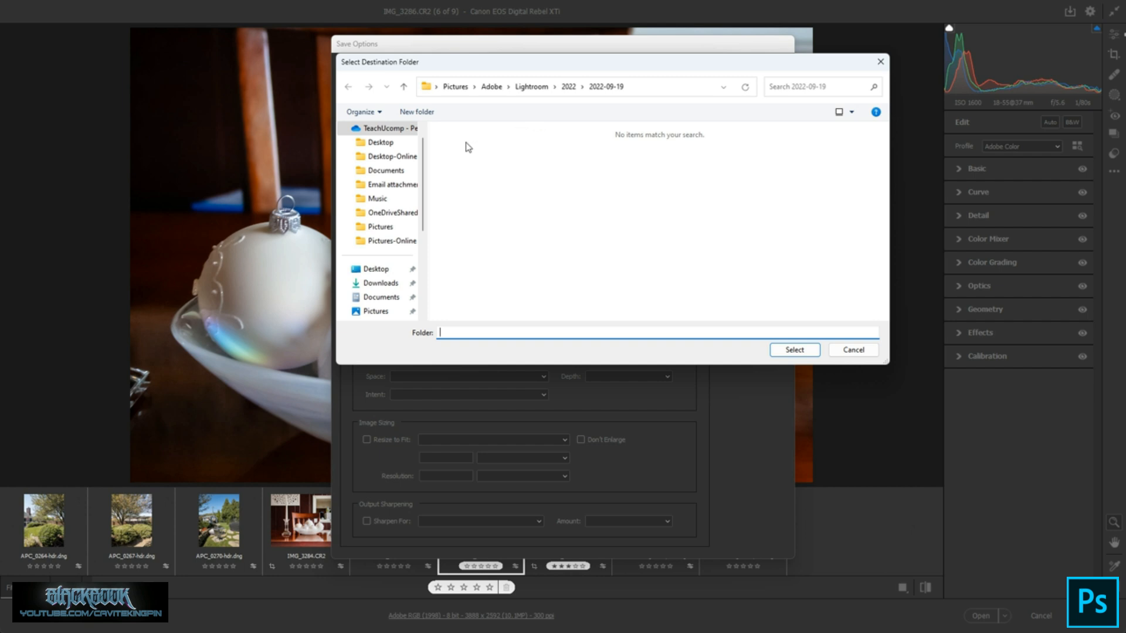
left_click(386, 319)
double_click(529, 160)
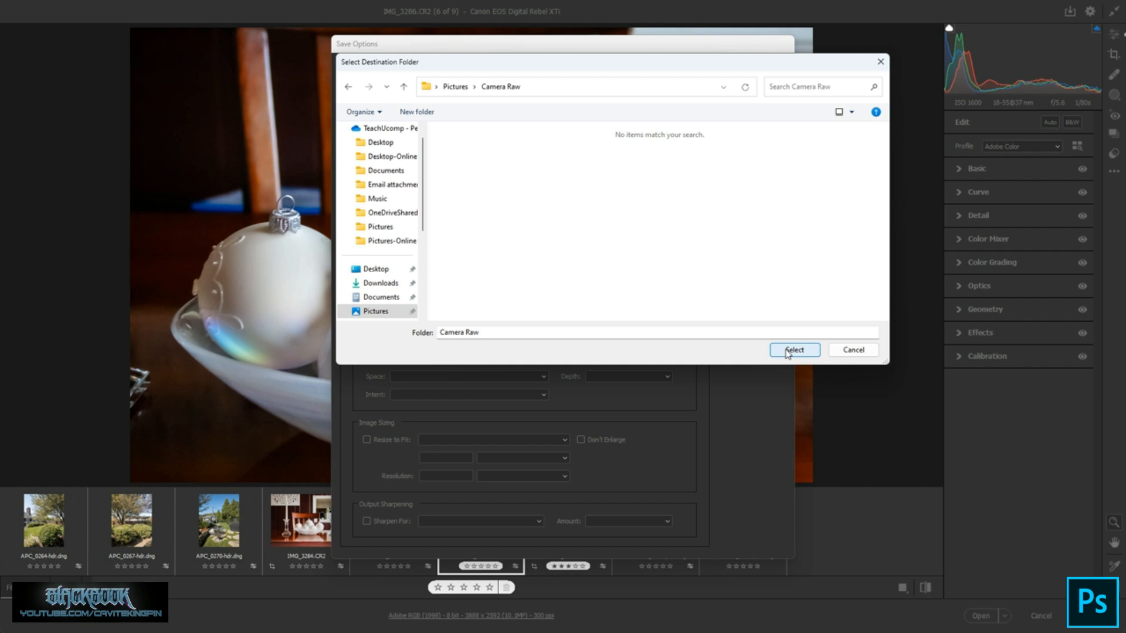
left_click(787, 350)
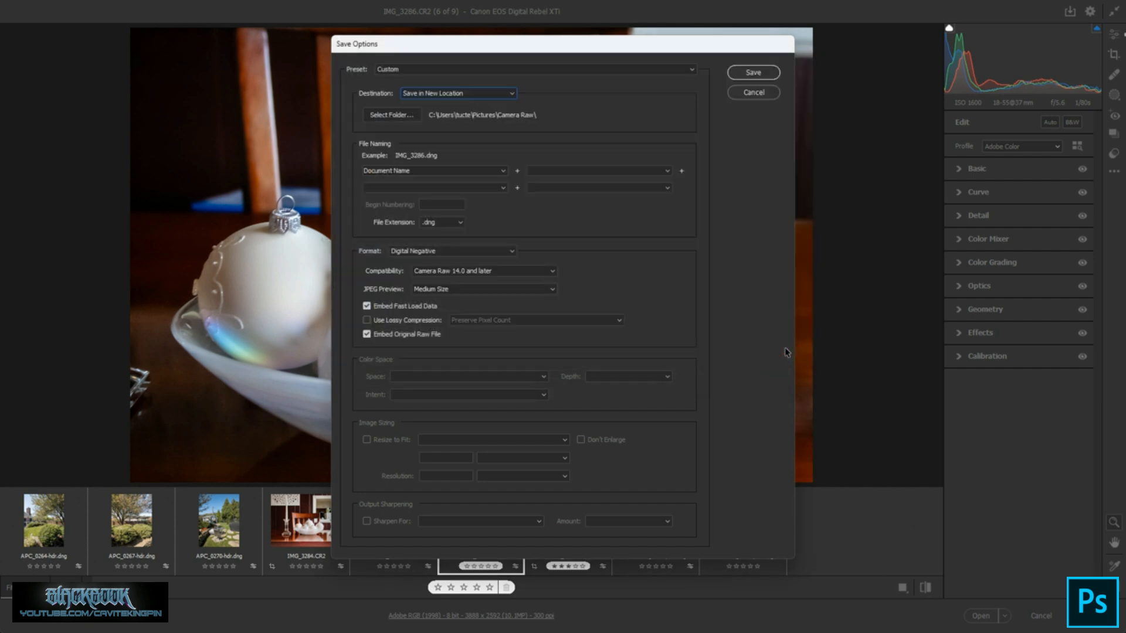
Add a 2 Digit Serial Number after the Document Name in the file naming, and review the numbering and file extension choices.
left_click(500, 123)
left_click(505, 171)
left_click(505, 170)
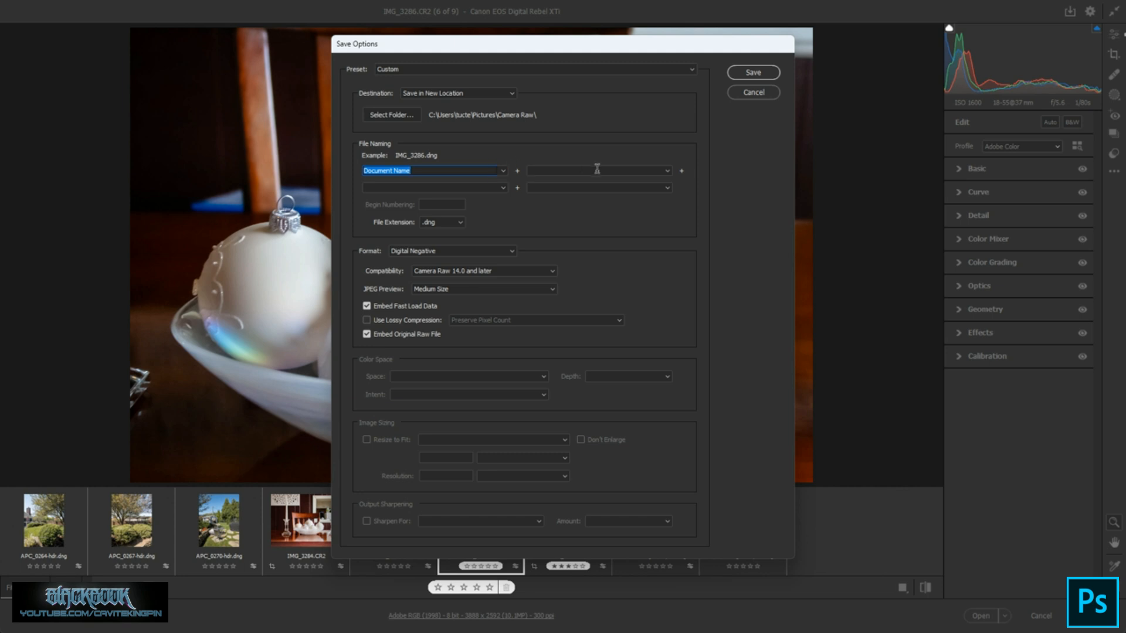
left_click(669, 171)
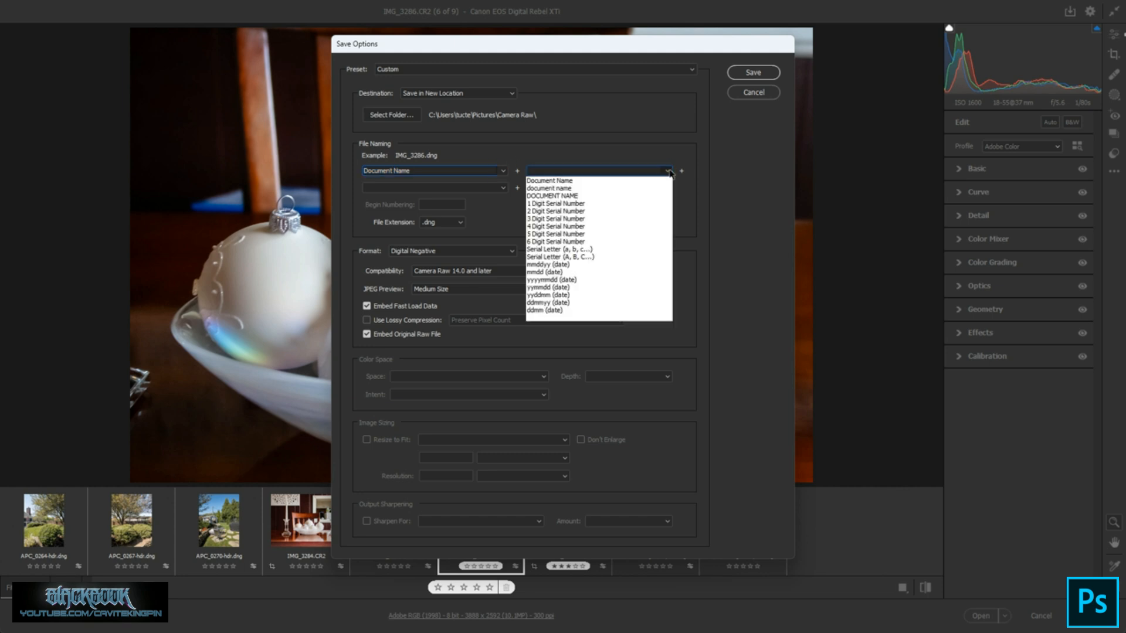
left_click(600, 210)
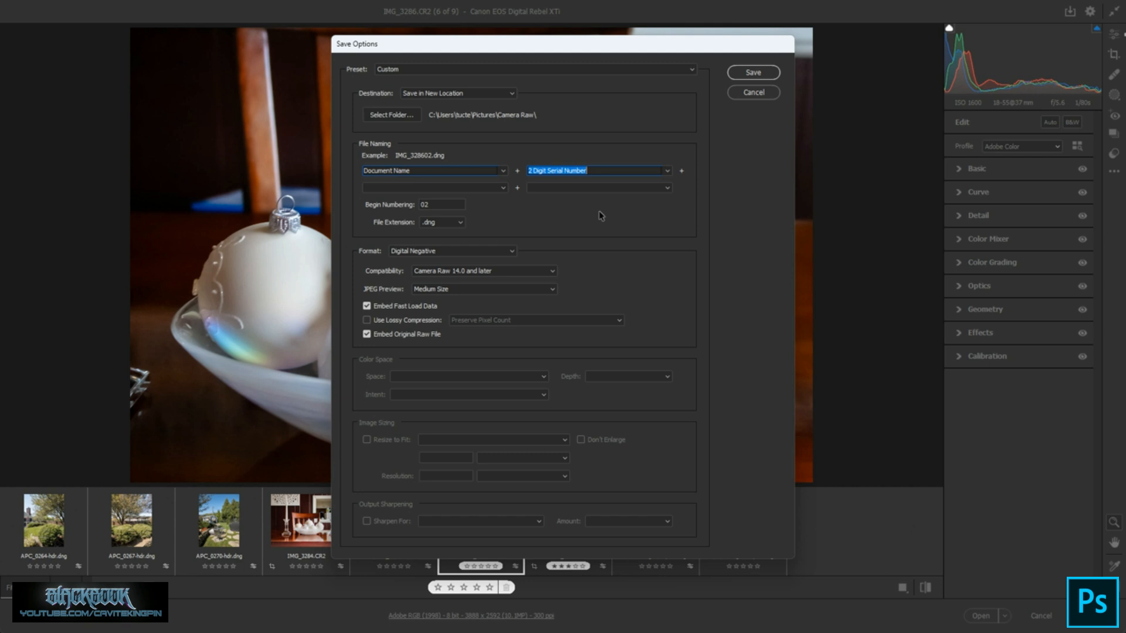
left_click(444, 205)
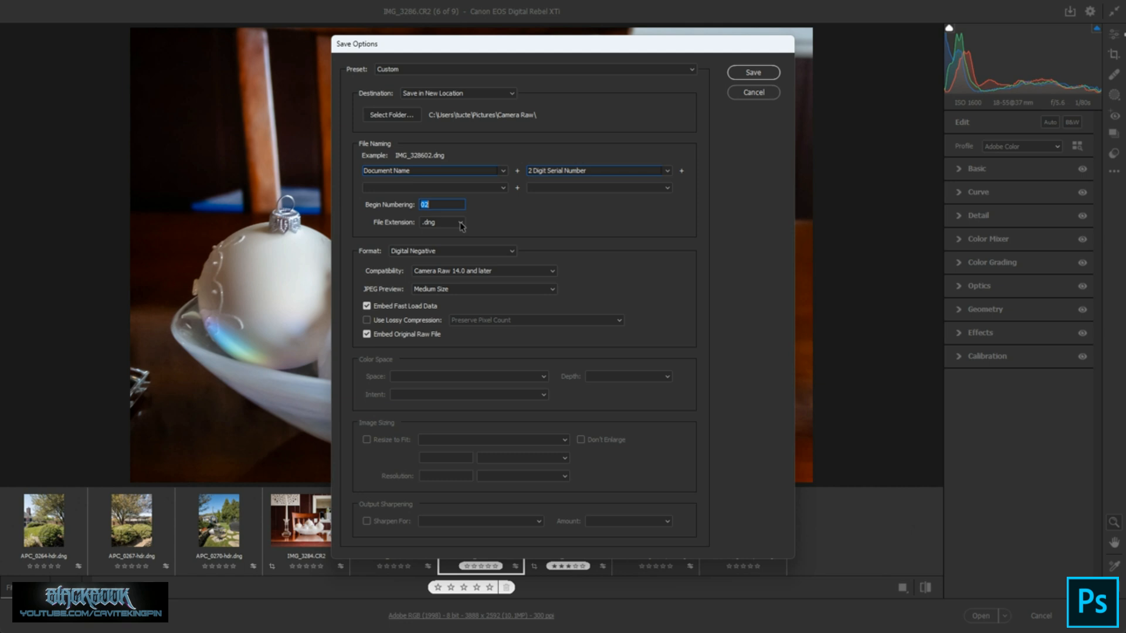
left_click(460, 223)
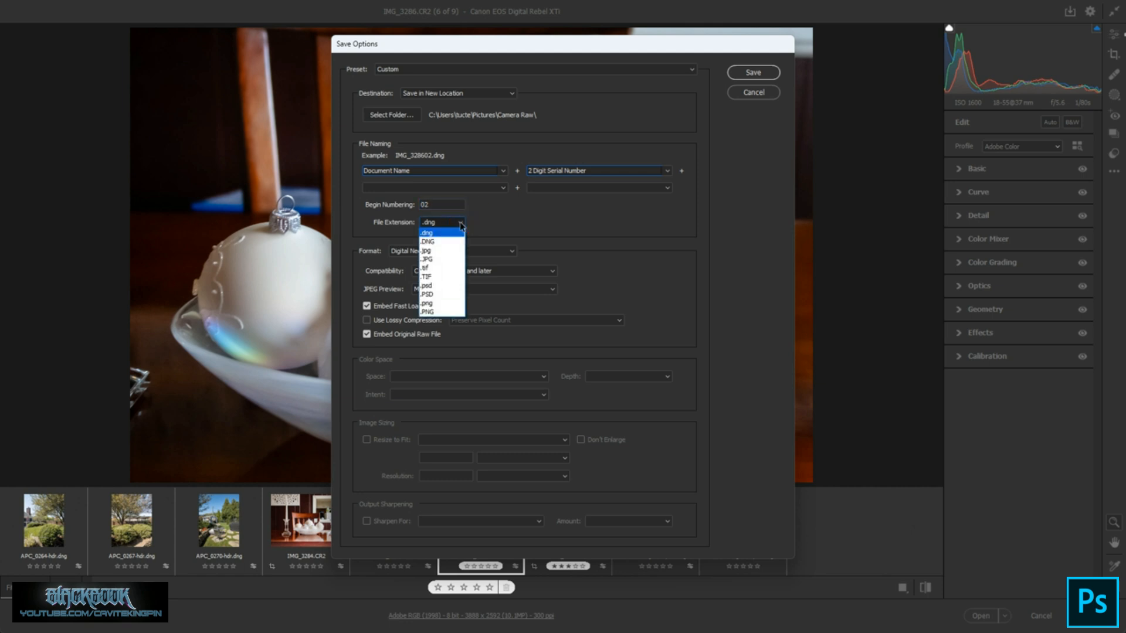
left_click(461, 225)
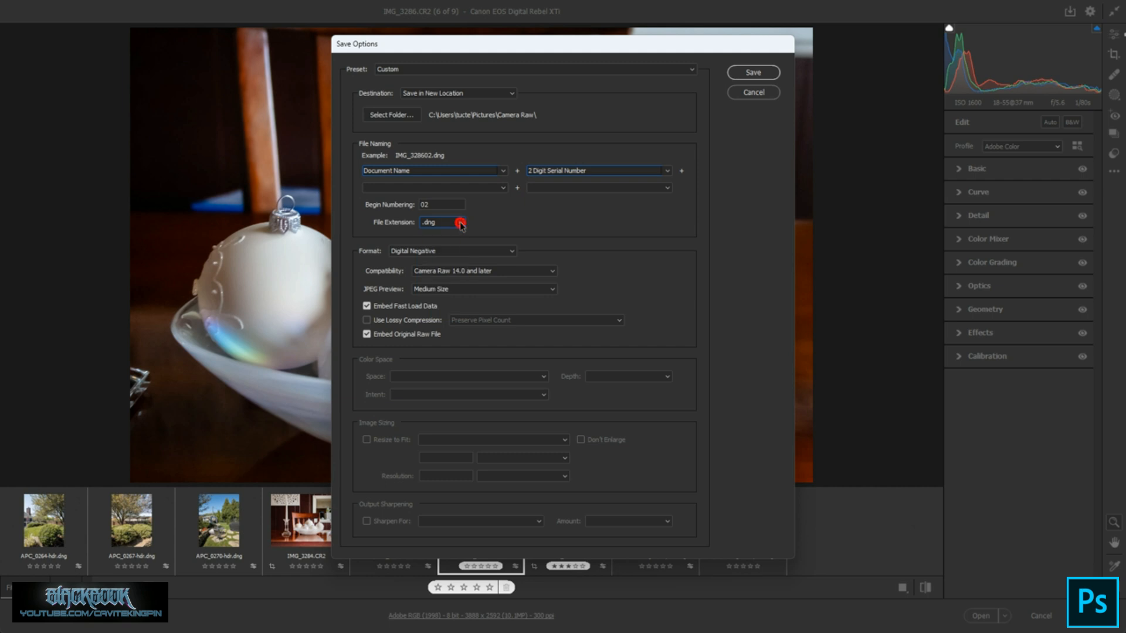
Examine the Digital Negative format's compatibility, JPEG preview and Embed Fast Load Data options.
left_click(513, 253)
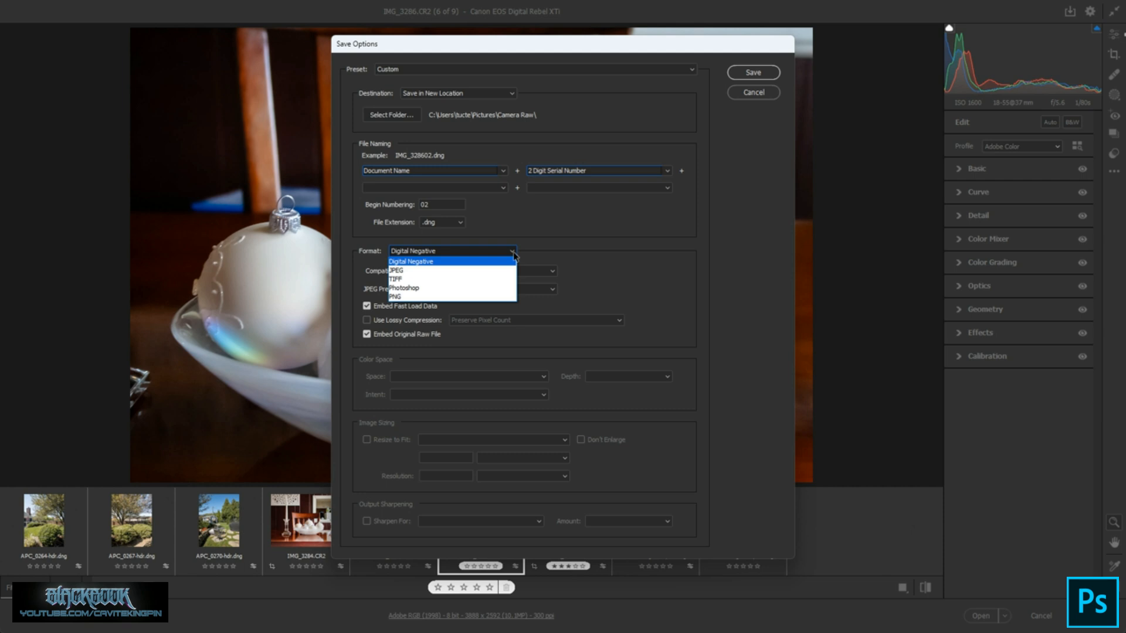
left_click(449, 266)
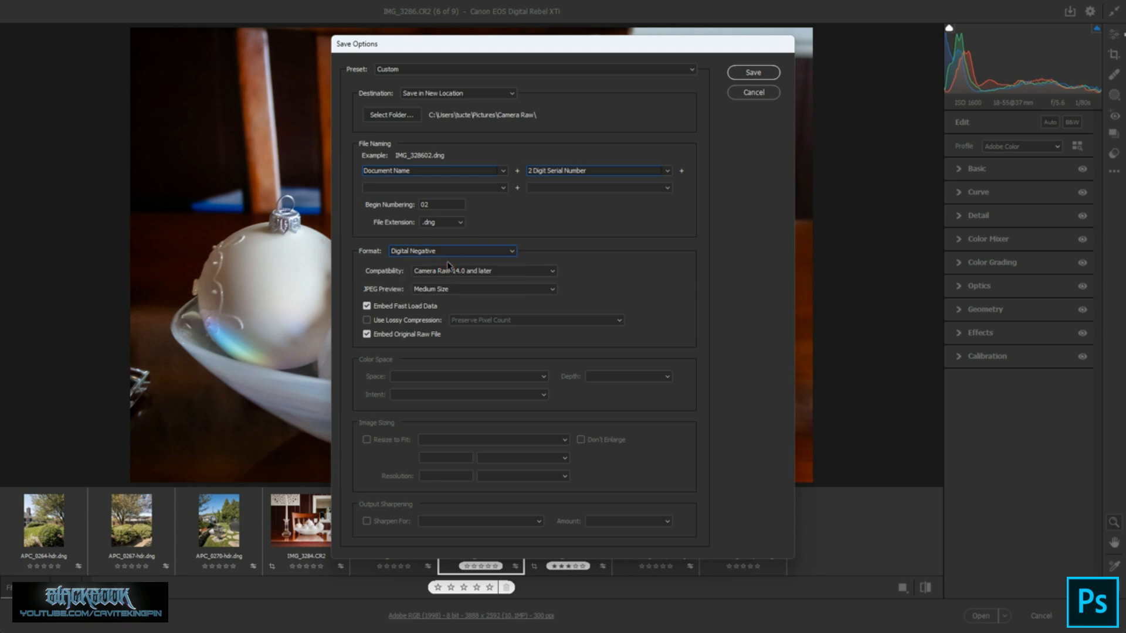
left_click(530, 273)
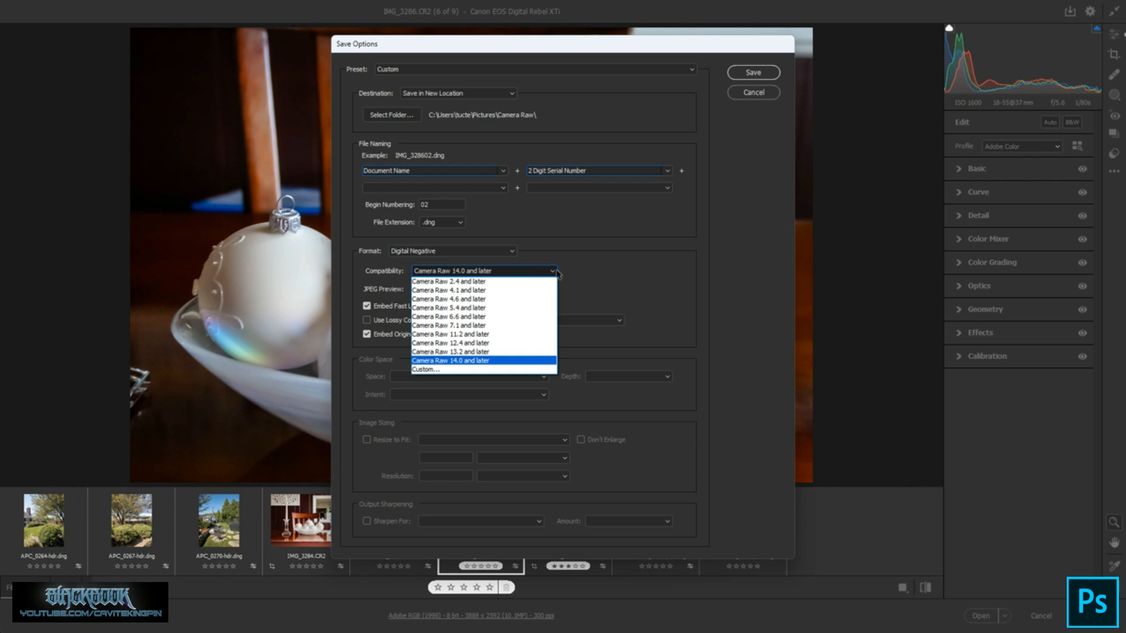
left_click(575, 273)
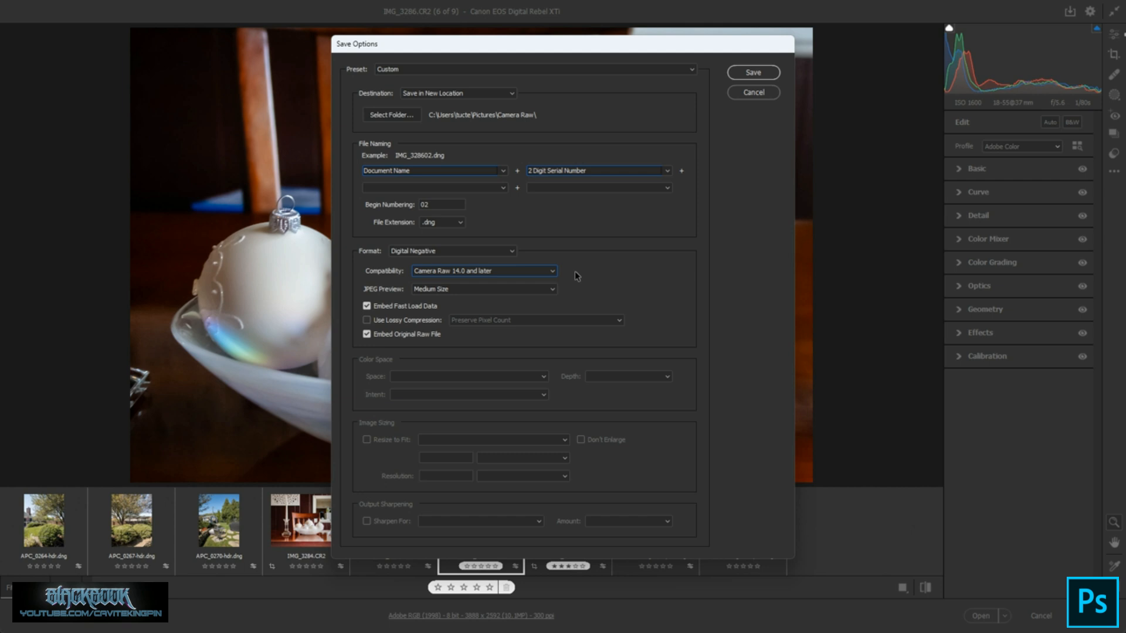
left_click(495, 290)
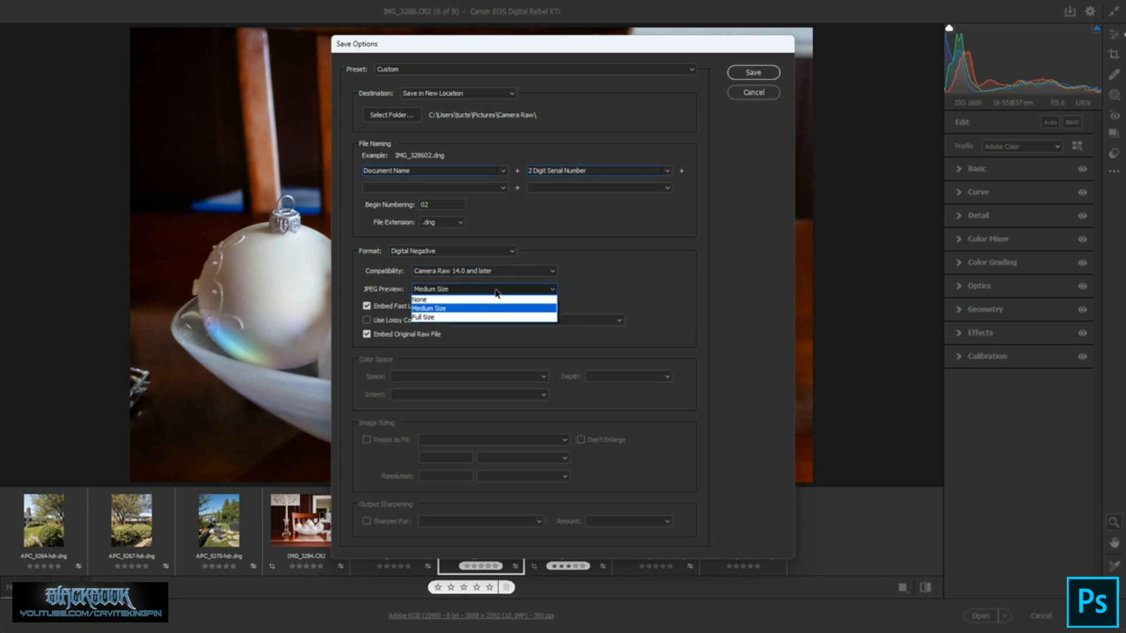
left_click(573, 294)
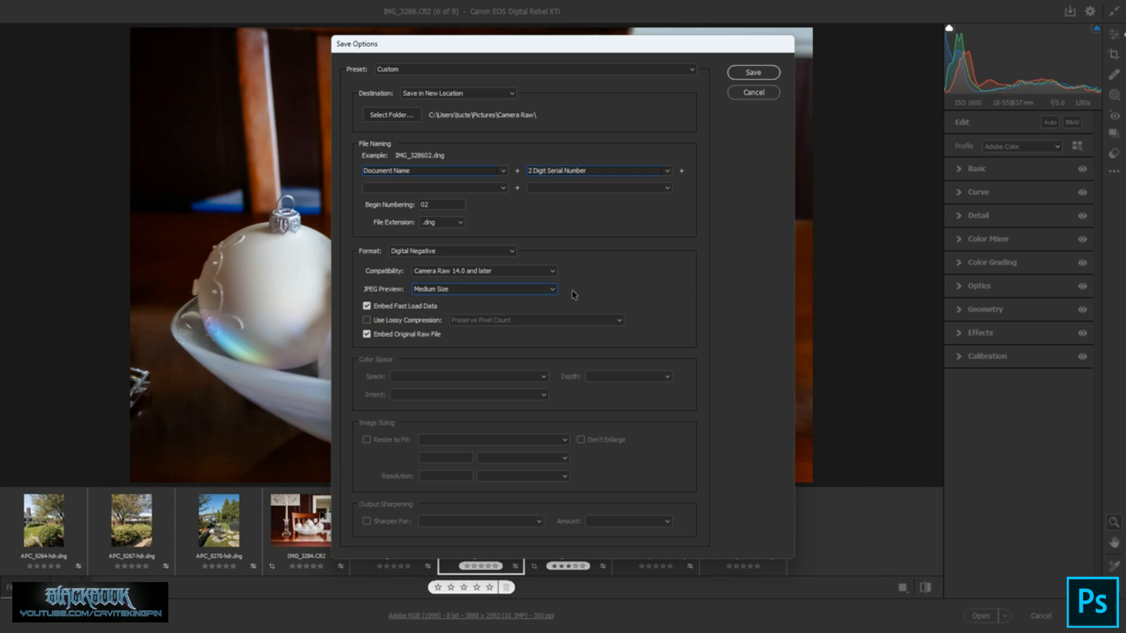
mouse_move(415, 312)
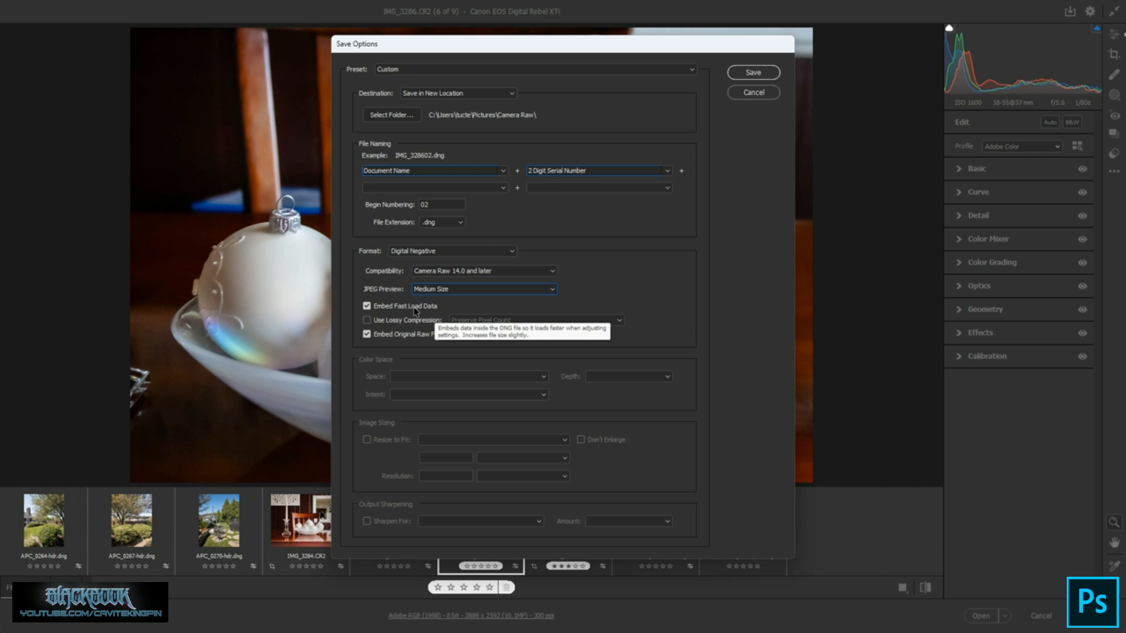
Try lossy compression for the DNG file, check its Preserve Pixel Count setting, and turn the compression off again.
left_click(371, 321)
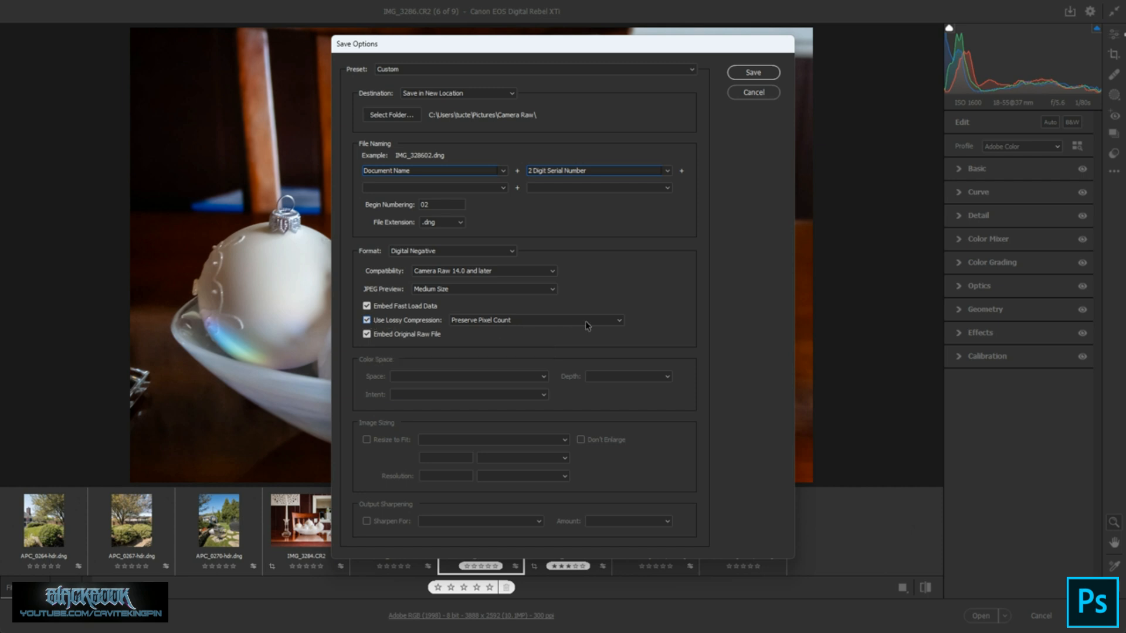
left_click(619, 321)
left_click(619, 321)
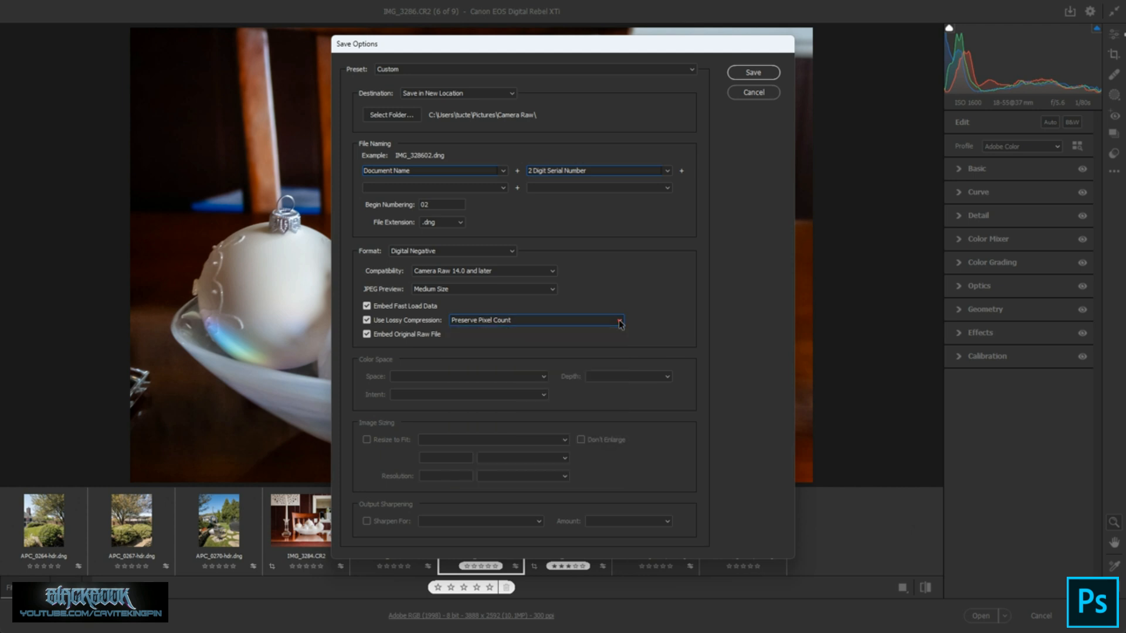
left_click(368, 320)
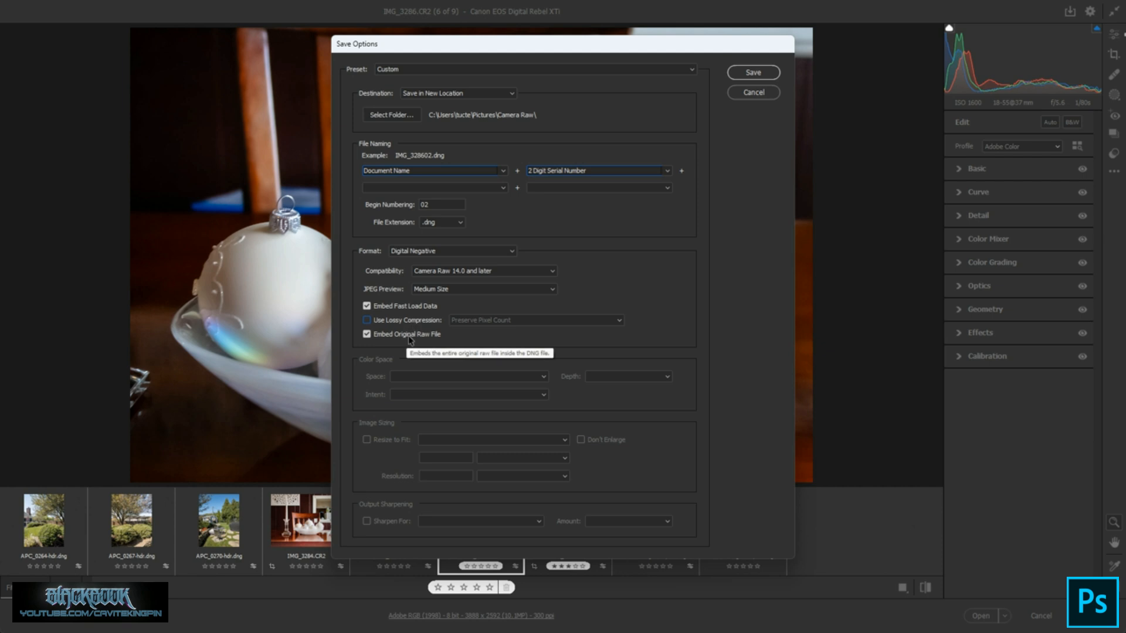
Switch the save format to JPEG and examine its metadata, quality and file size limit options.
left_click(511, 252)
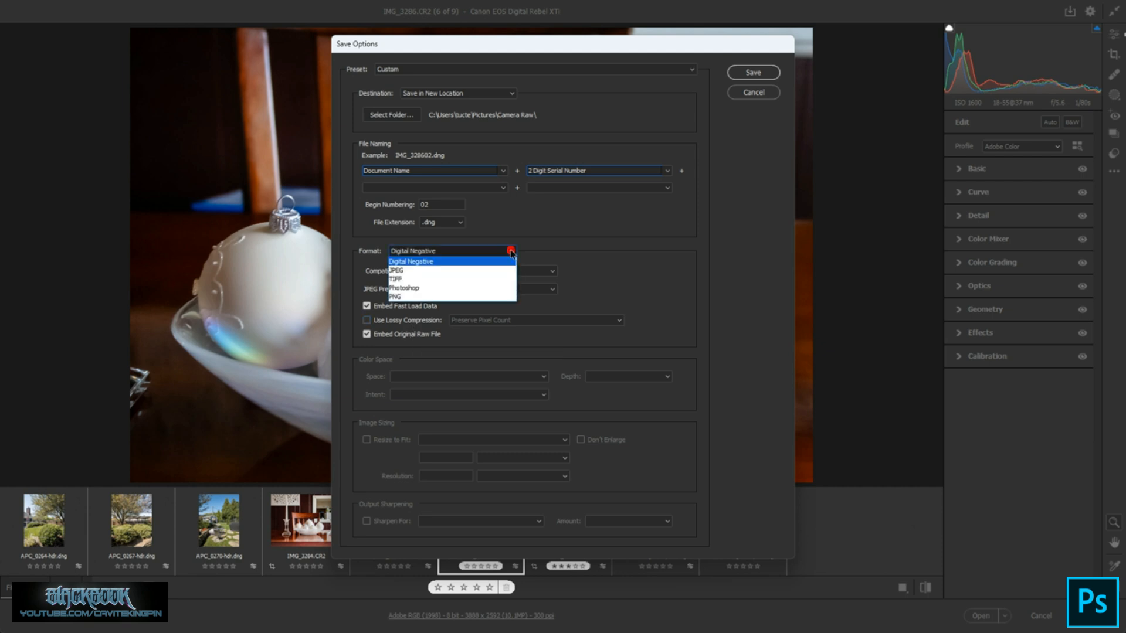
left_click(483, 272)
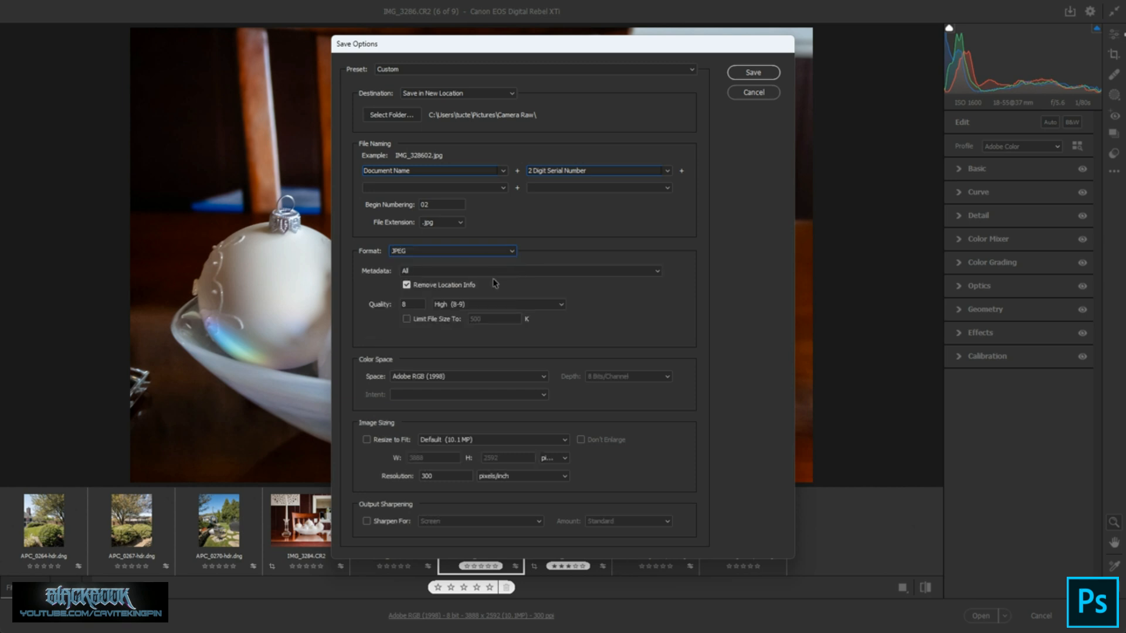
left_click(656, 273)
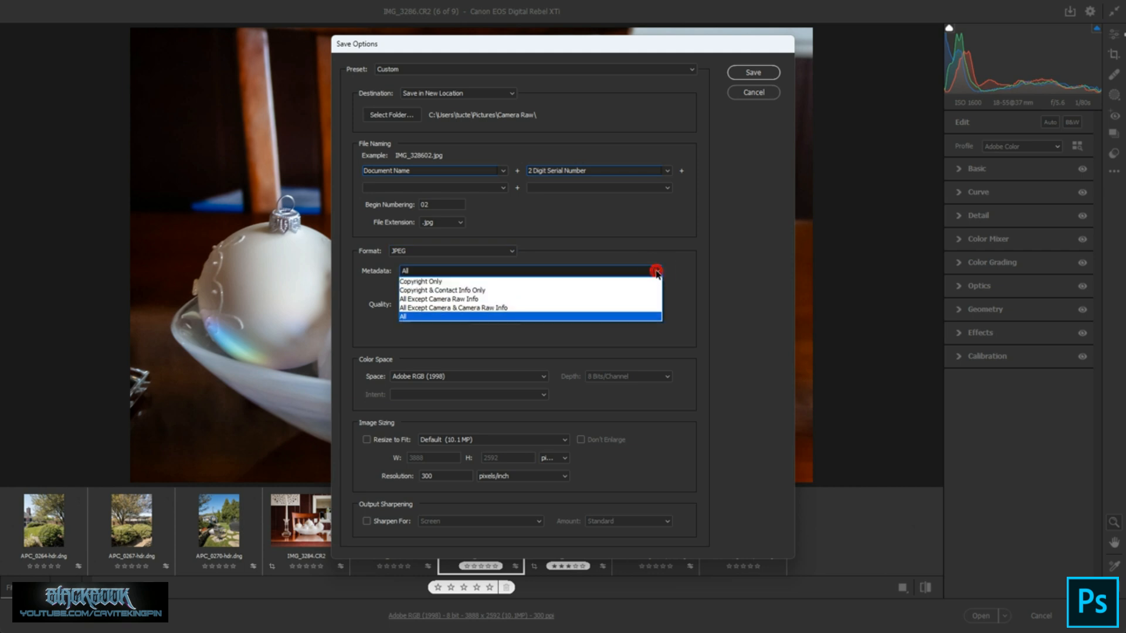
left_click(656, 273)
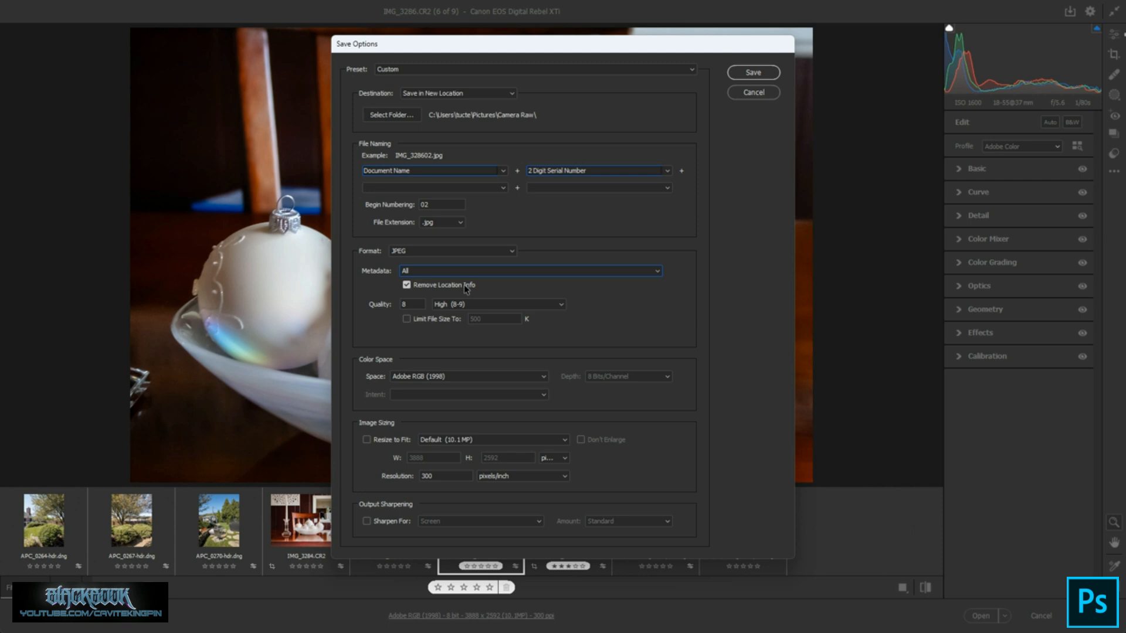
left_click(562, 304)
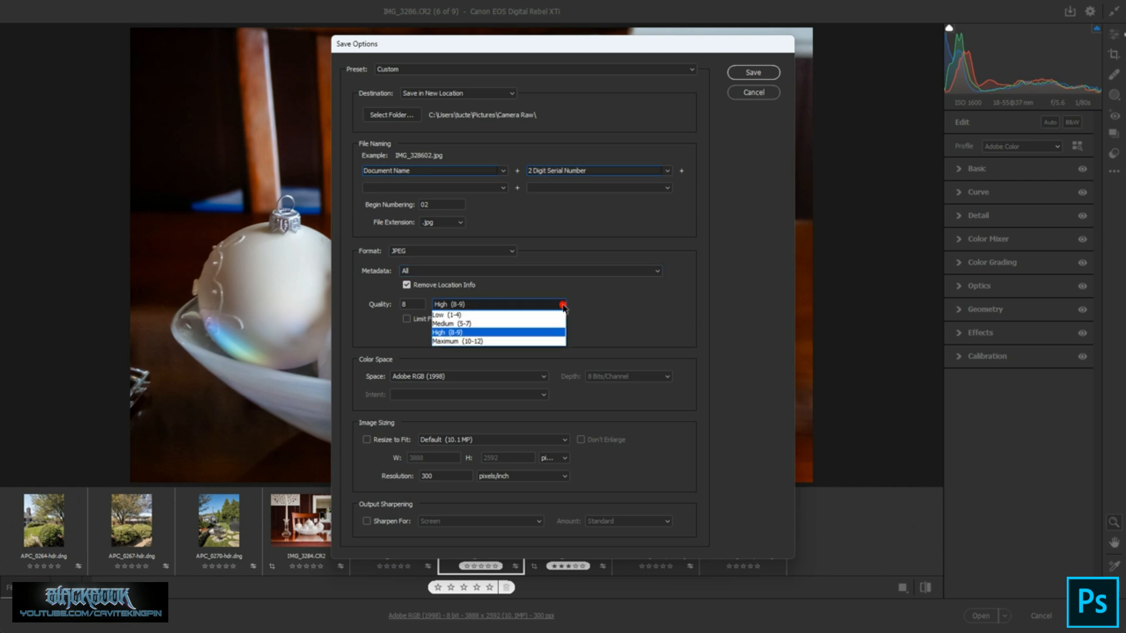
left_click(563, 305)
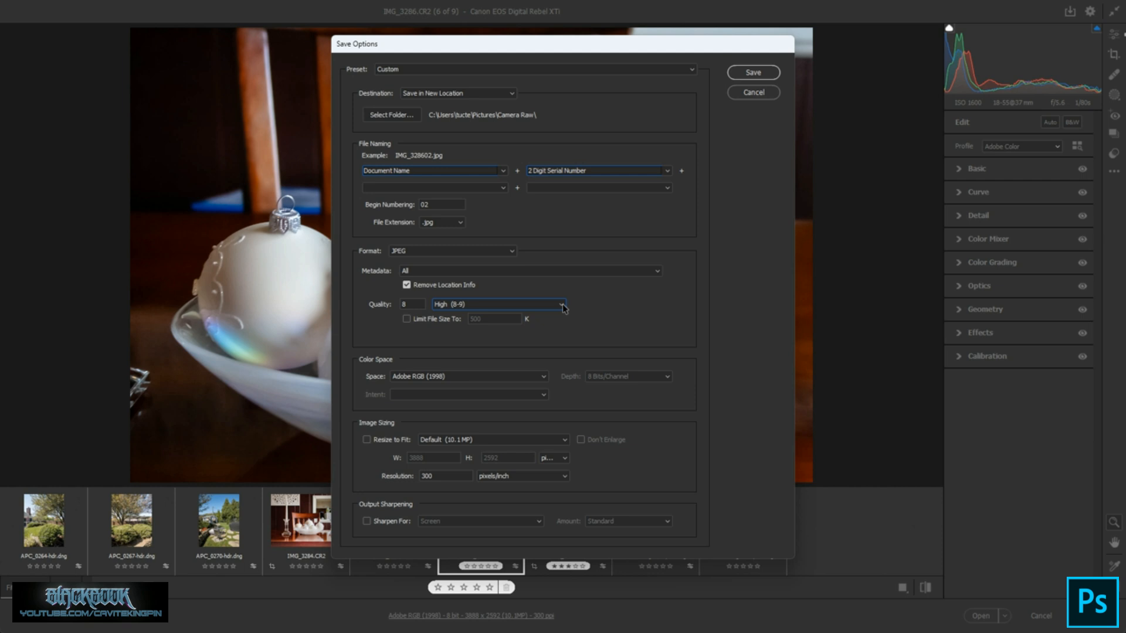
double_click(420, 305)
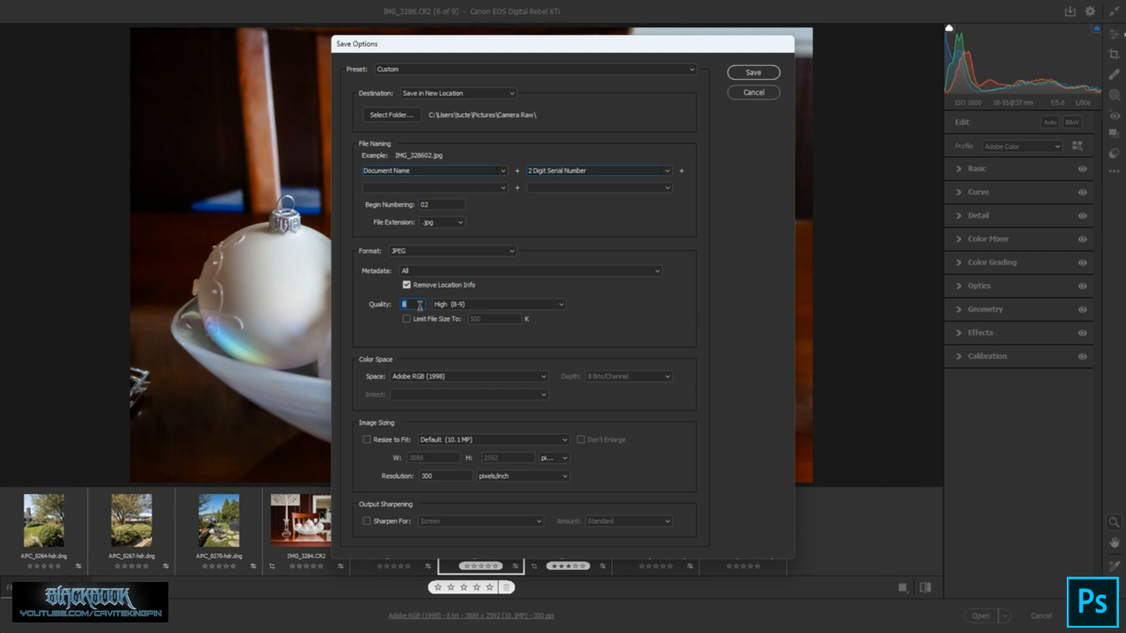
left_click(408, 320)
left_click(407, 320)
Set the save format to TIFF.
left_click(512, 252)
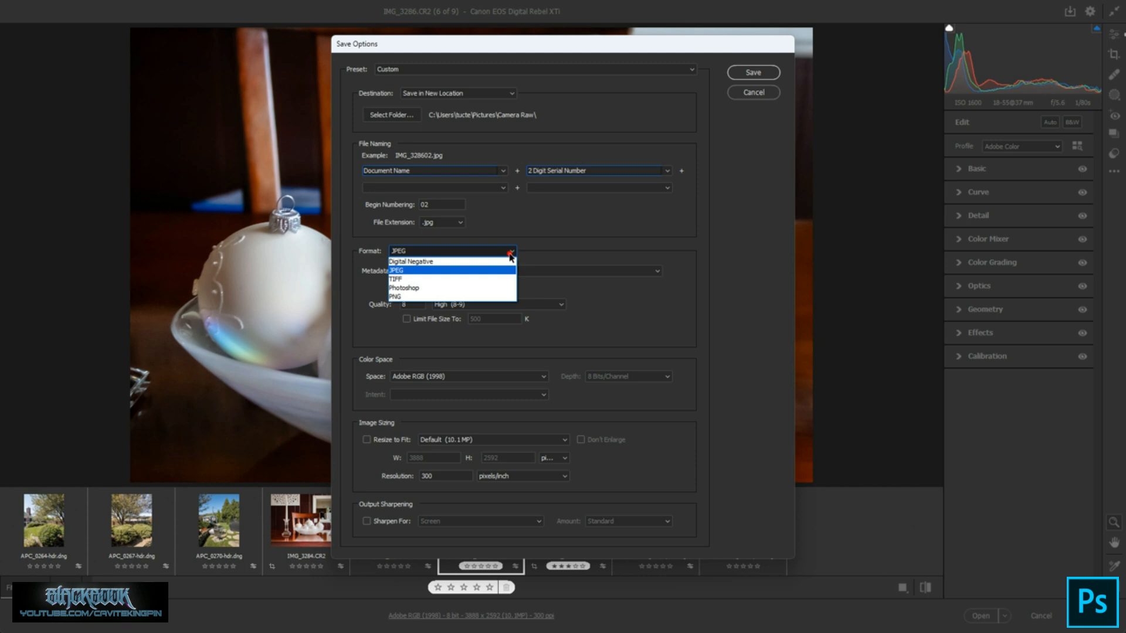
left_click(493, 283)
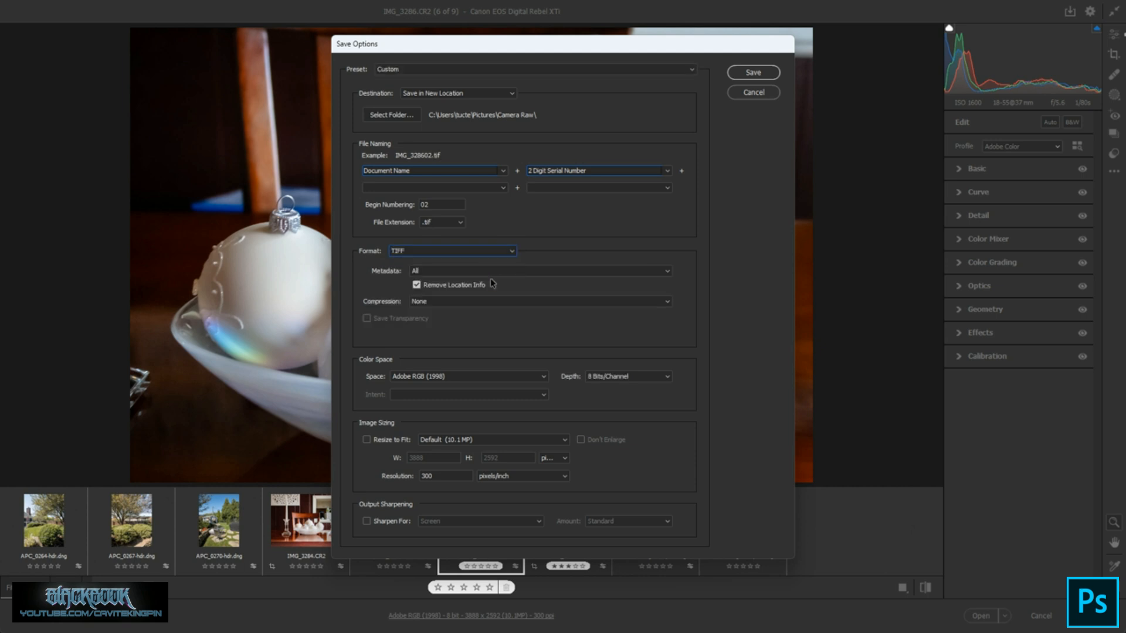
Check the TIFF compression choices, switch the save format to Photoshop, and try its Preserve Cropped Pixels option on and off.
left_click(667, 302)
left_click(666, 302)
left_click(513, 251)
left_click(500, 289)
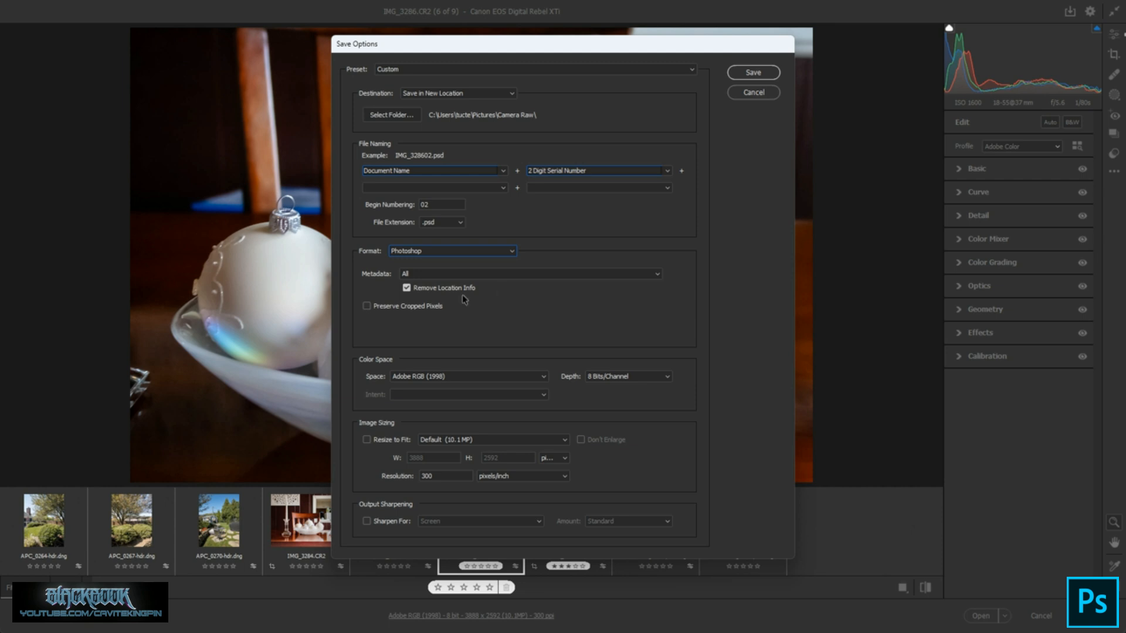
left_click(410, 307)
left_click(410, 307)
Switch the save format to JPEG and examine the available color spaces, keeping Adobe RGB (1998).
left_click(510, 252)
left_click(510, 269)
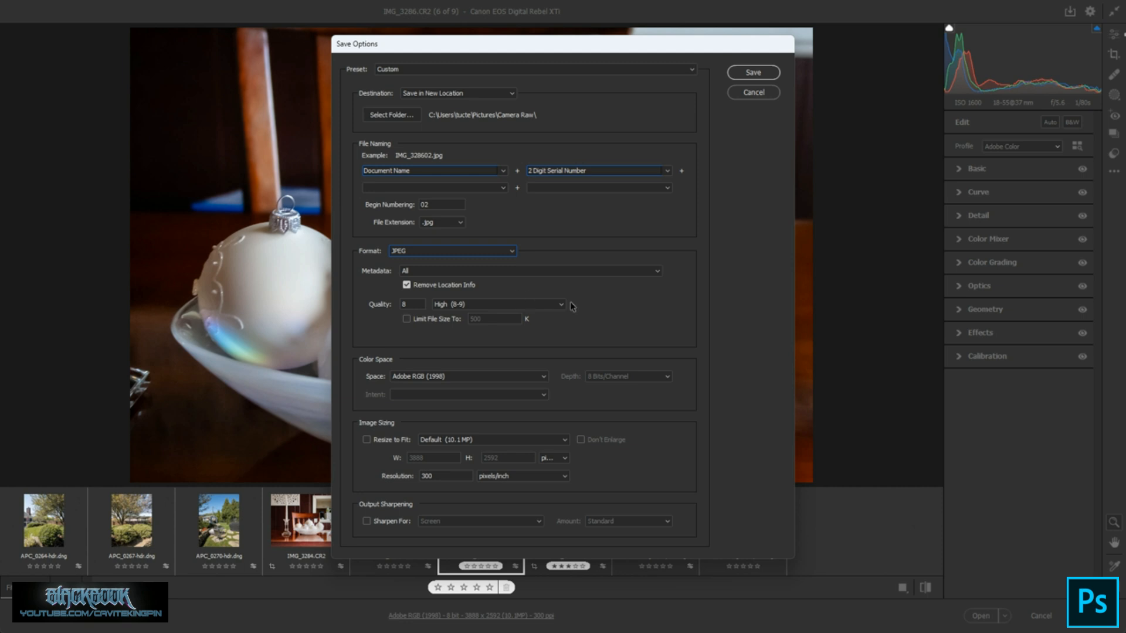
left_click(396, 362)
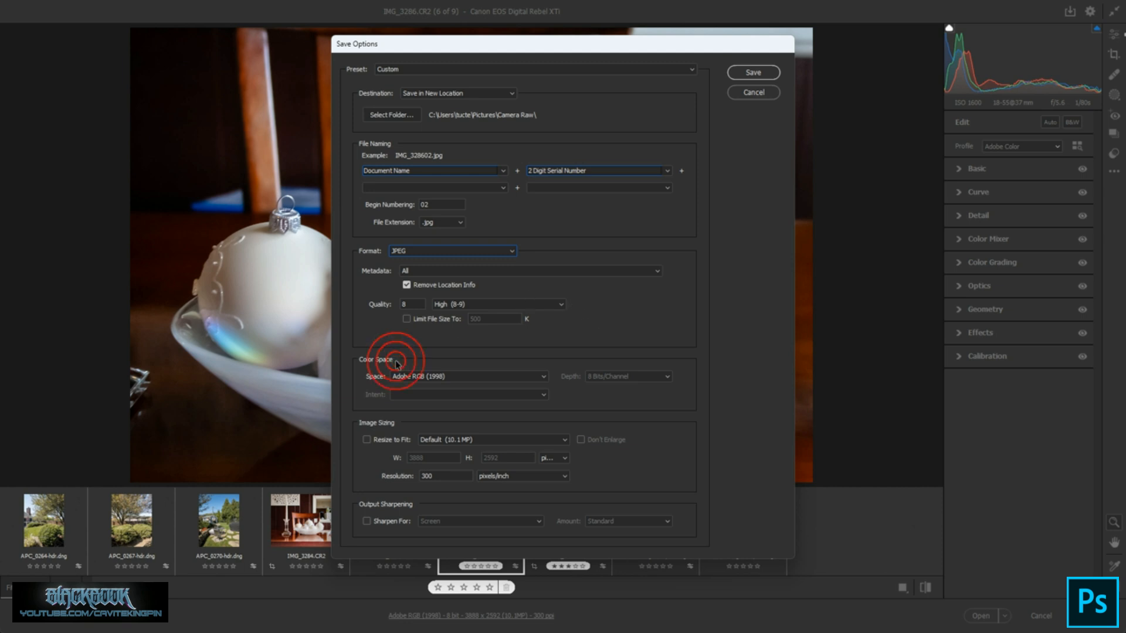
left_click(370, 423)
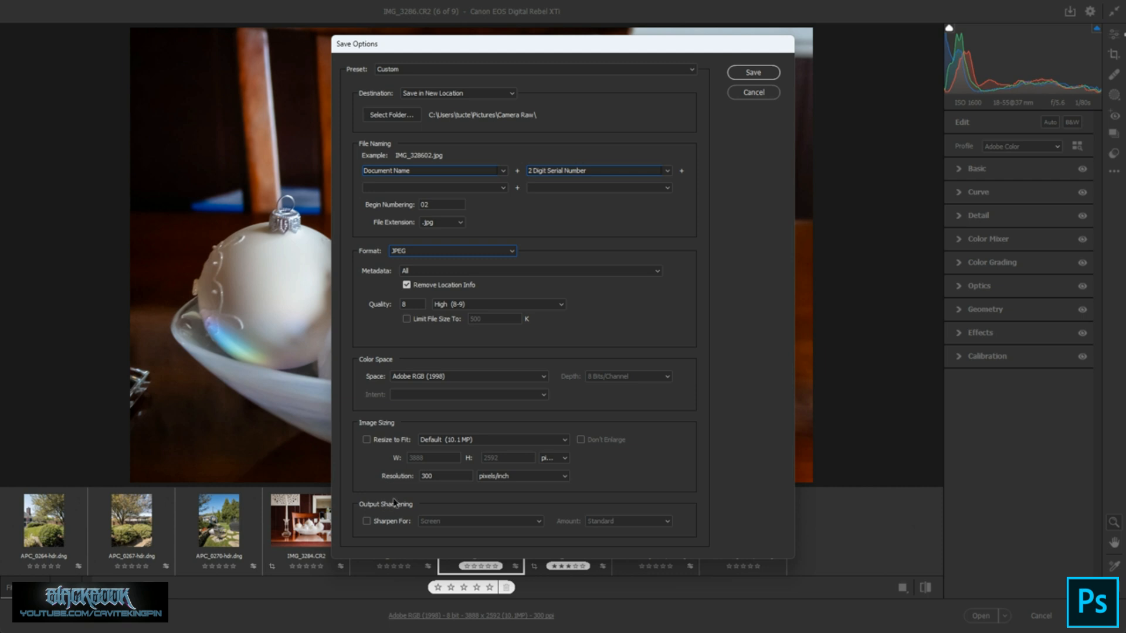
left_click(544, 377)
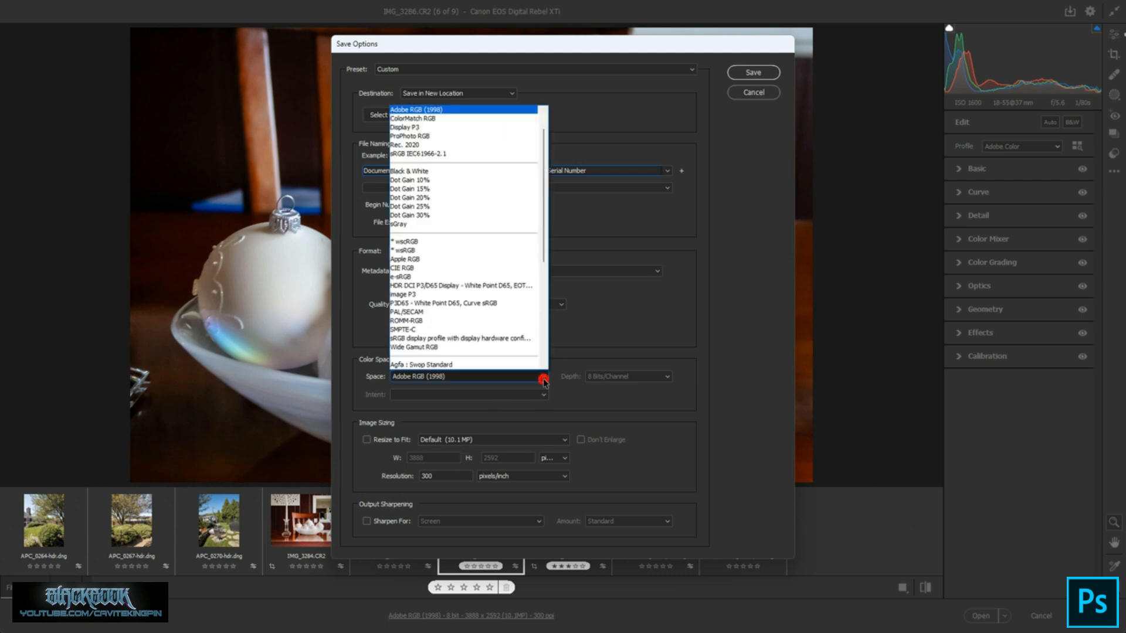
left_click(543, 381)
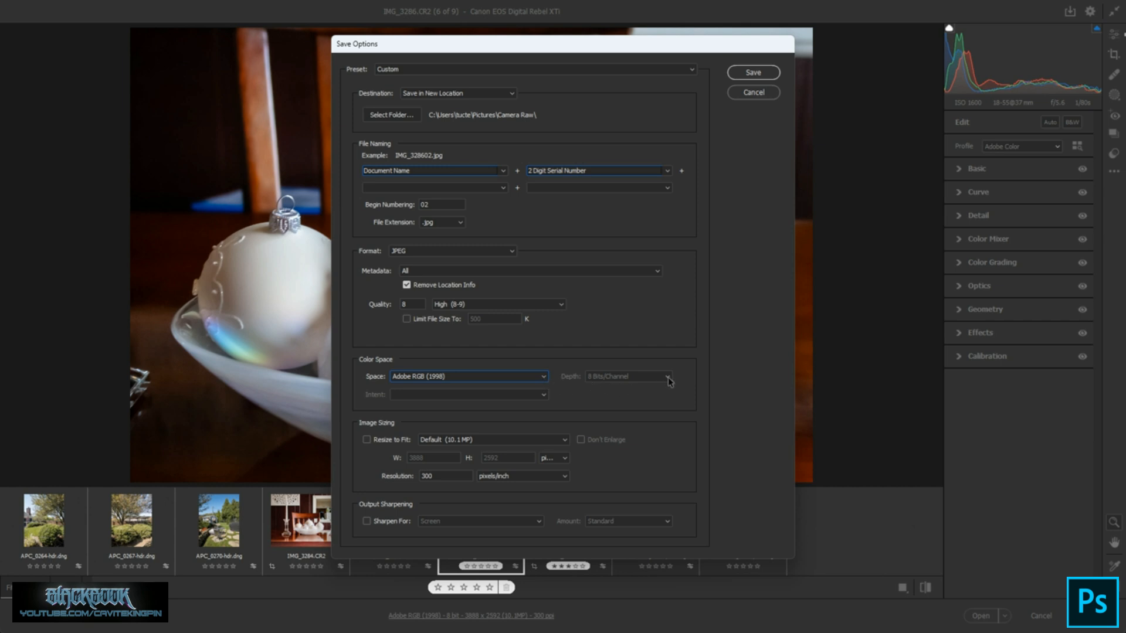
left_click(541, 397)
Try Resize to Fit for the saved image, check its sizing, Don't Enlarge and resolution options, and turn resizing off again.
left_click(367, 441)
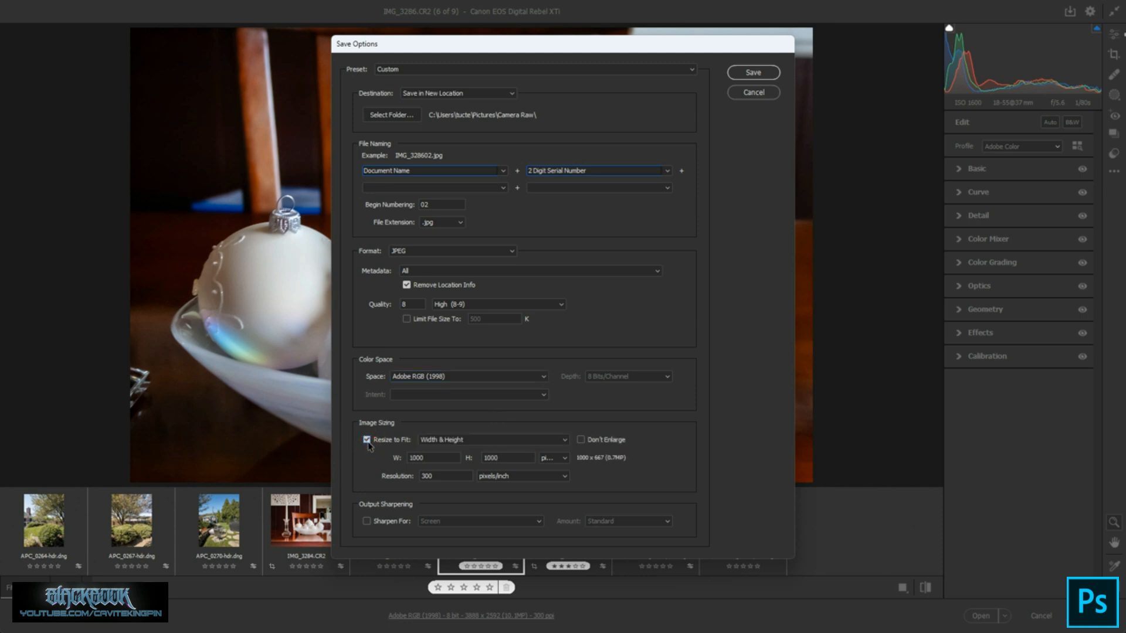
left_click(564, 440)
left_click(563, 440)
left_click(581, 440)
left_click(581, 440)
left_click(460, 476)
left_click(566, 478)
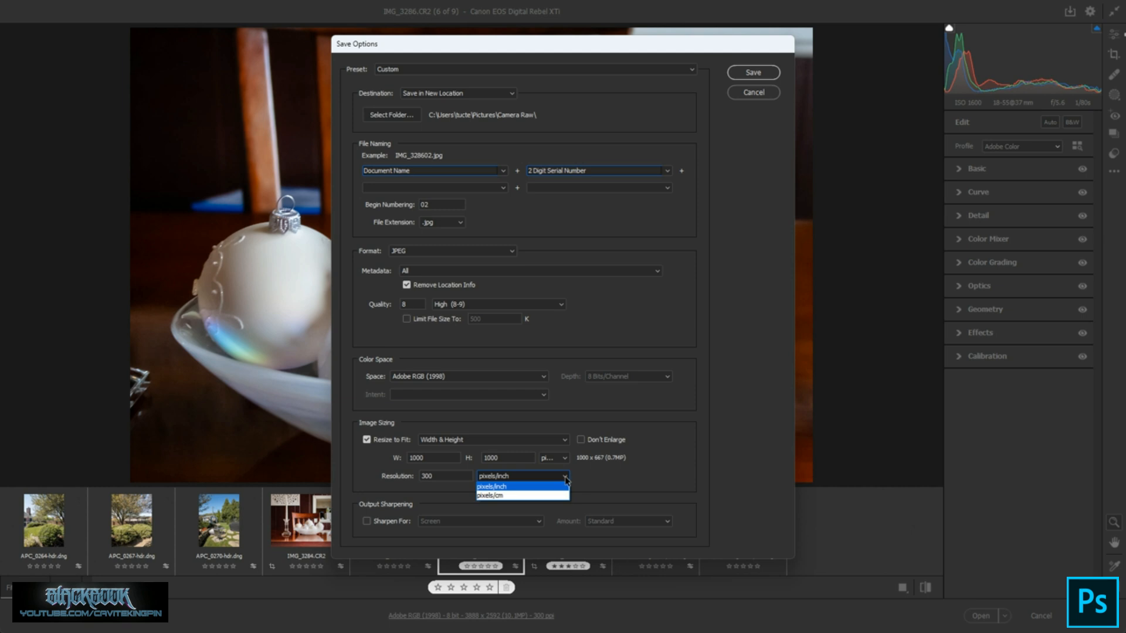
left_click(566, 482)
left_click(366, 440)
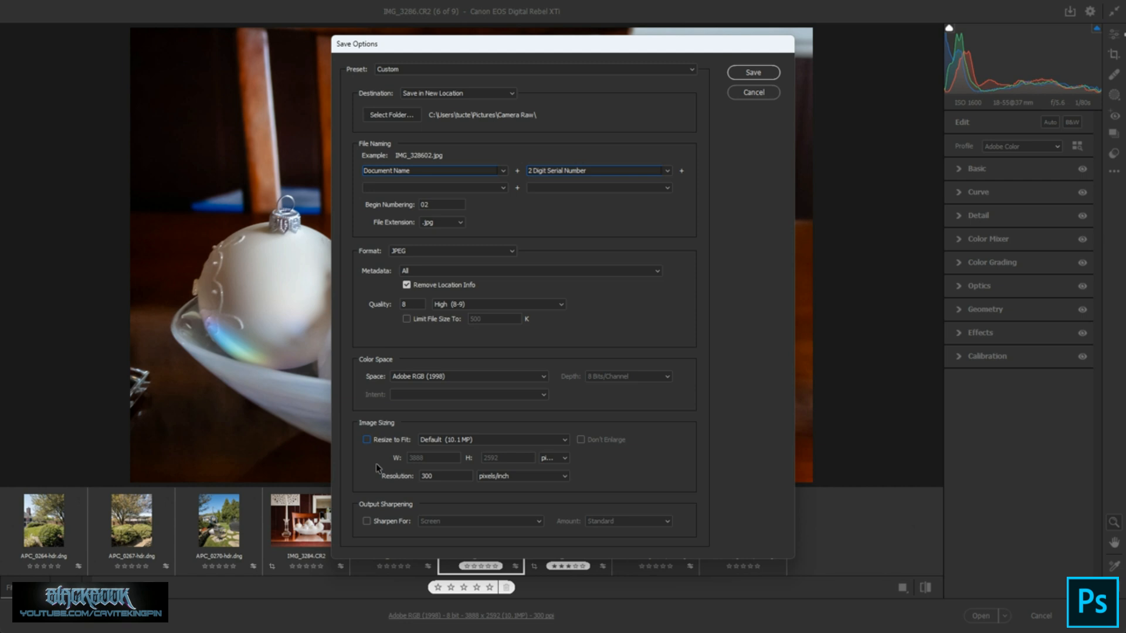
Try output sharpening for the saved image, check its target and amount choices, and turn sharpening off again.
left_click(367, 521)
left_click(535, 522)
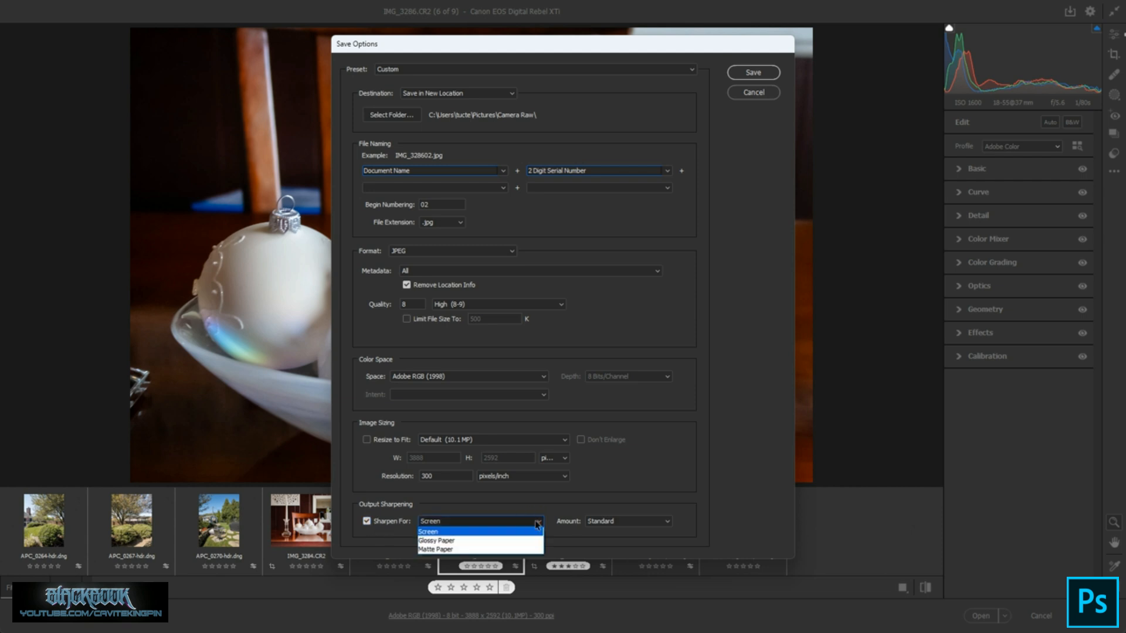
left_click(537, 523)
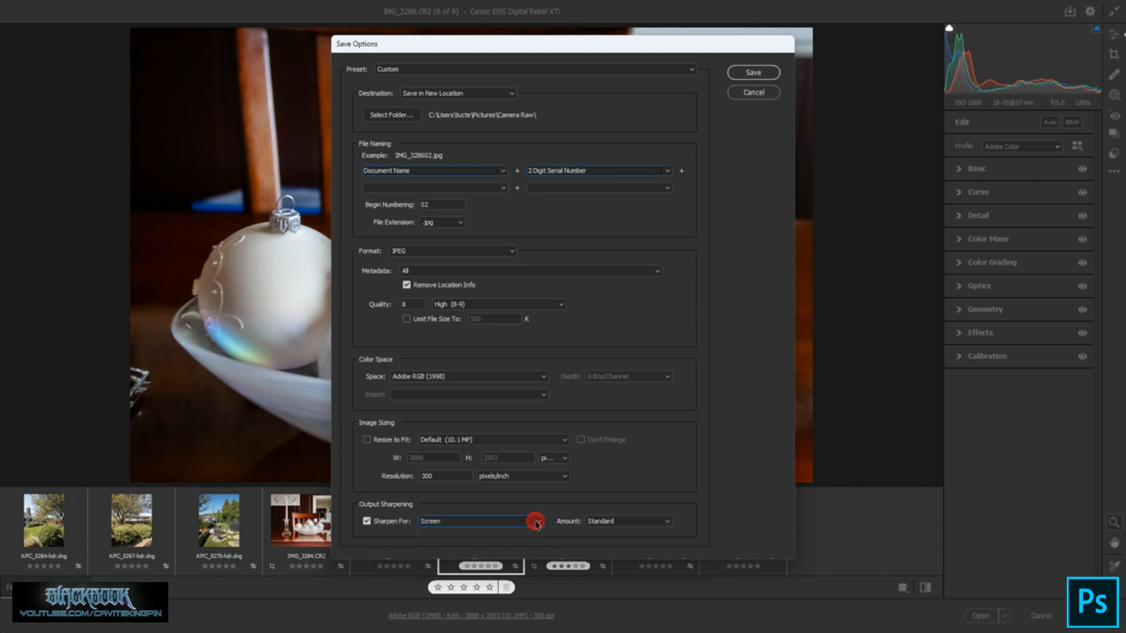
left_click(666, 523)
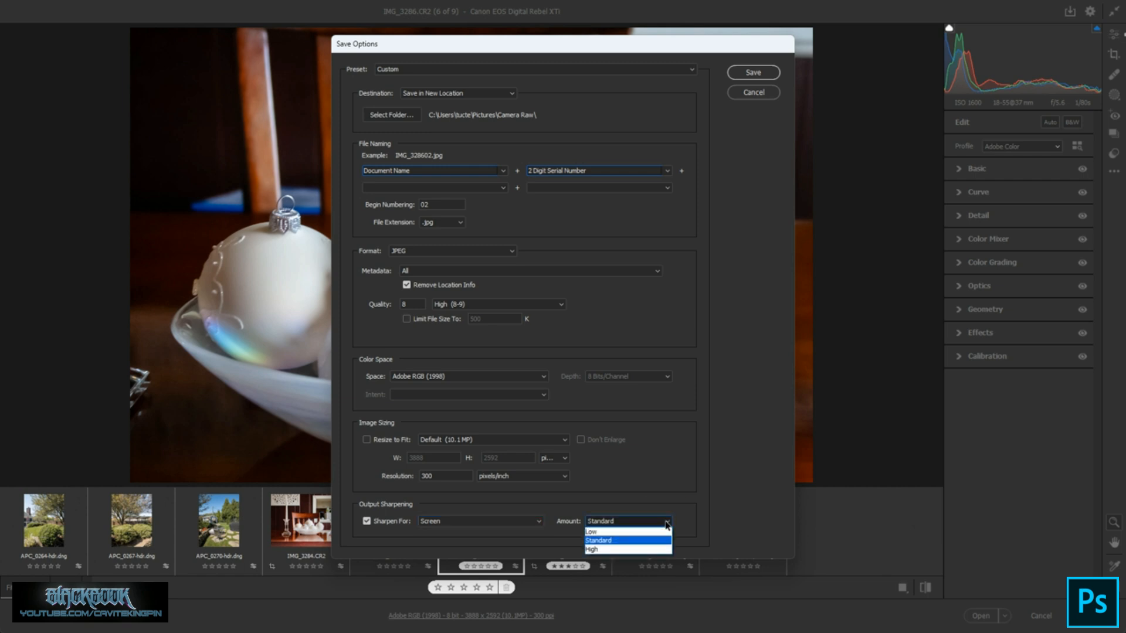
left_click(666, 522)
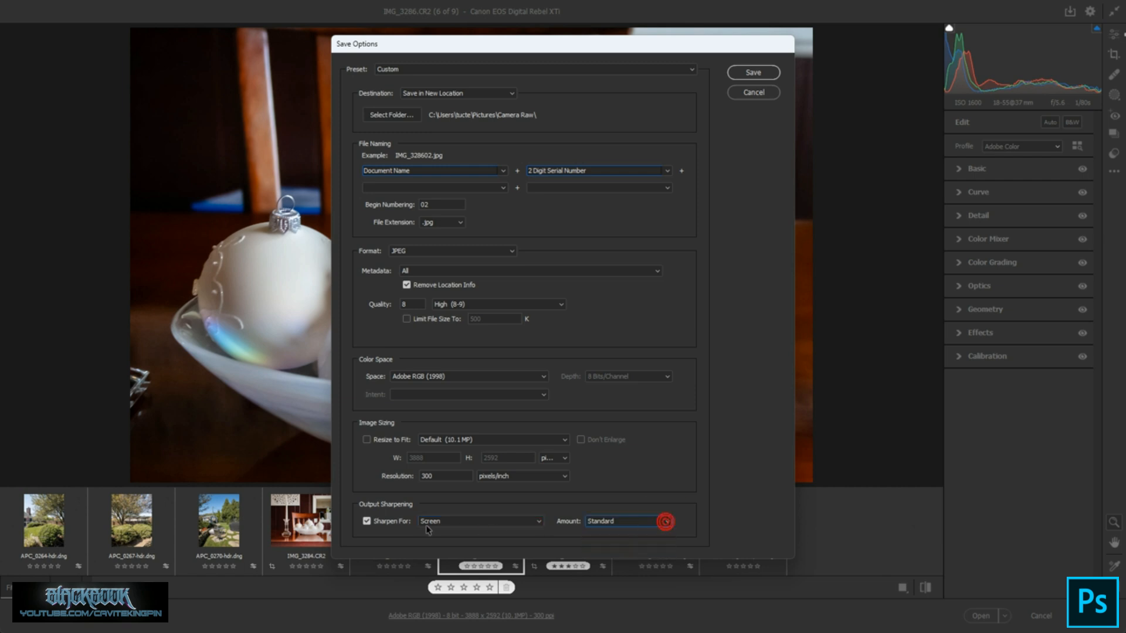
left_click(378, 524)
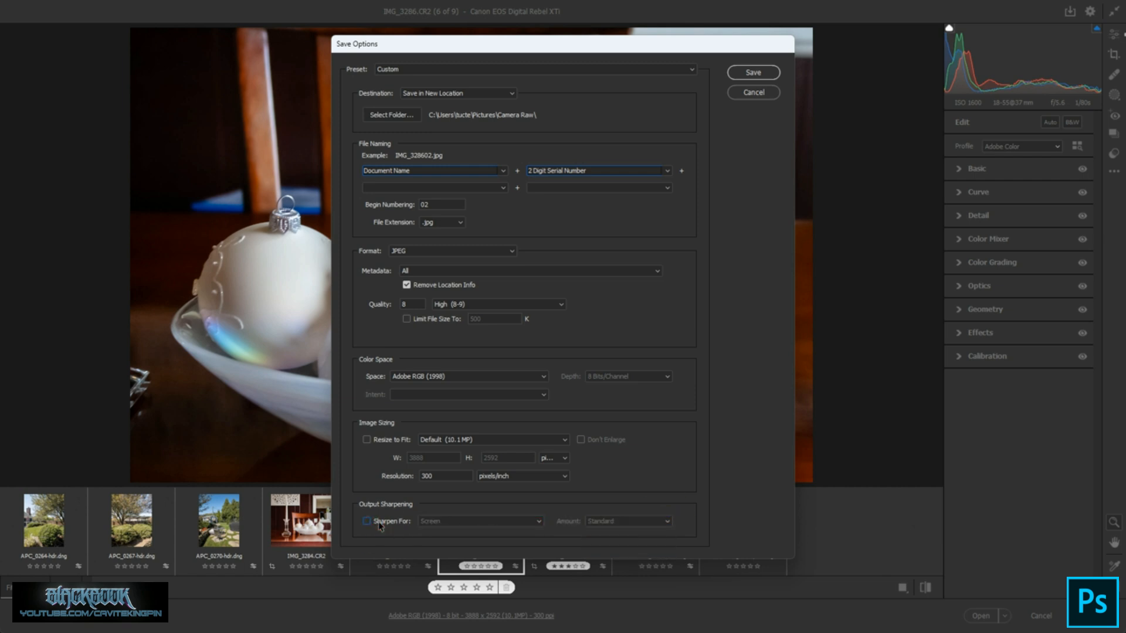
Set the save format to Digital Negative and store the save options as a preset named My Custom DNG Preset.
left_click(508, 252)
left_click(499, 262)
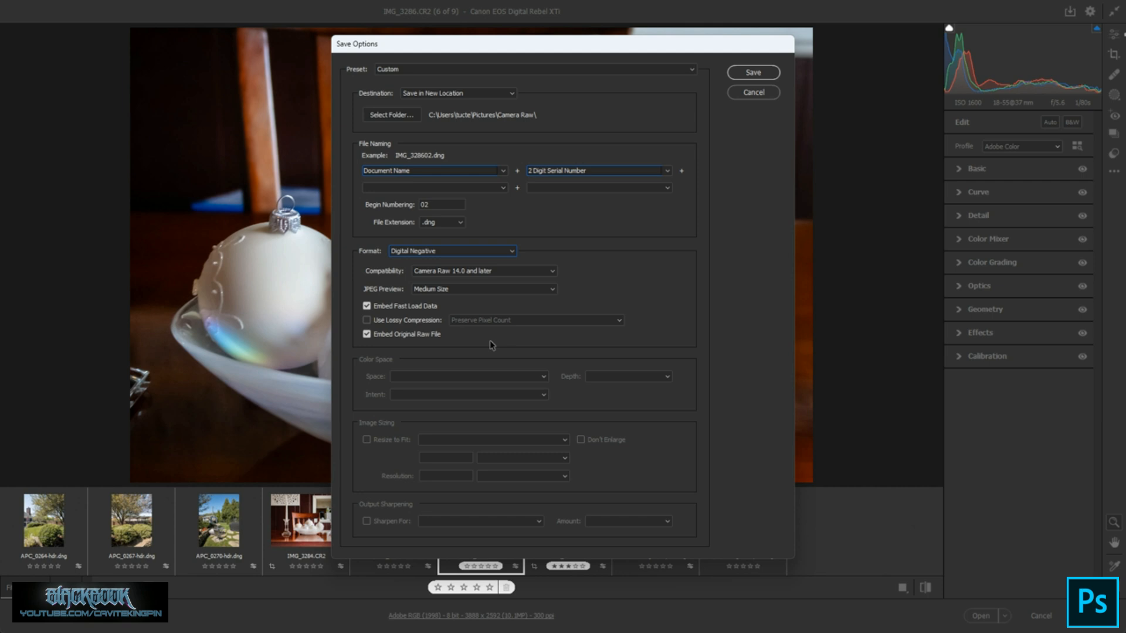
left_click(692, 71)
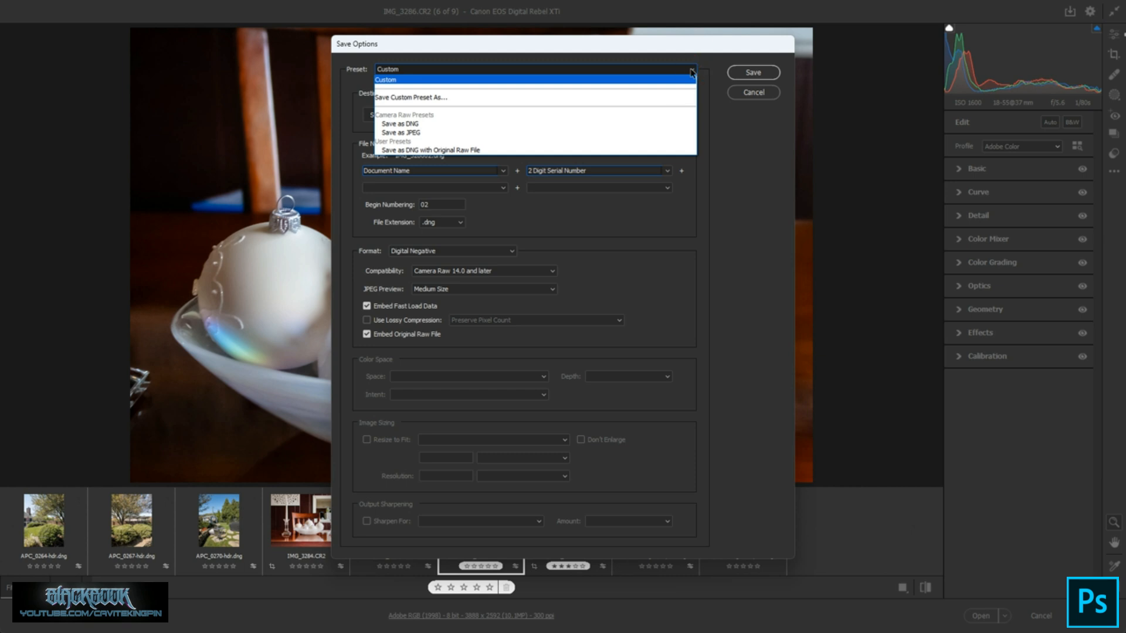
left_click(628, 99)
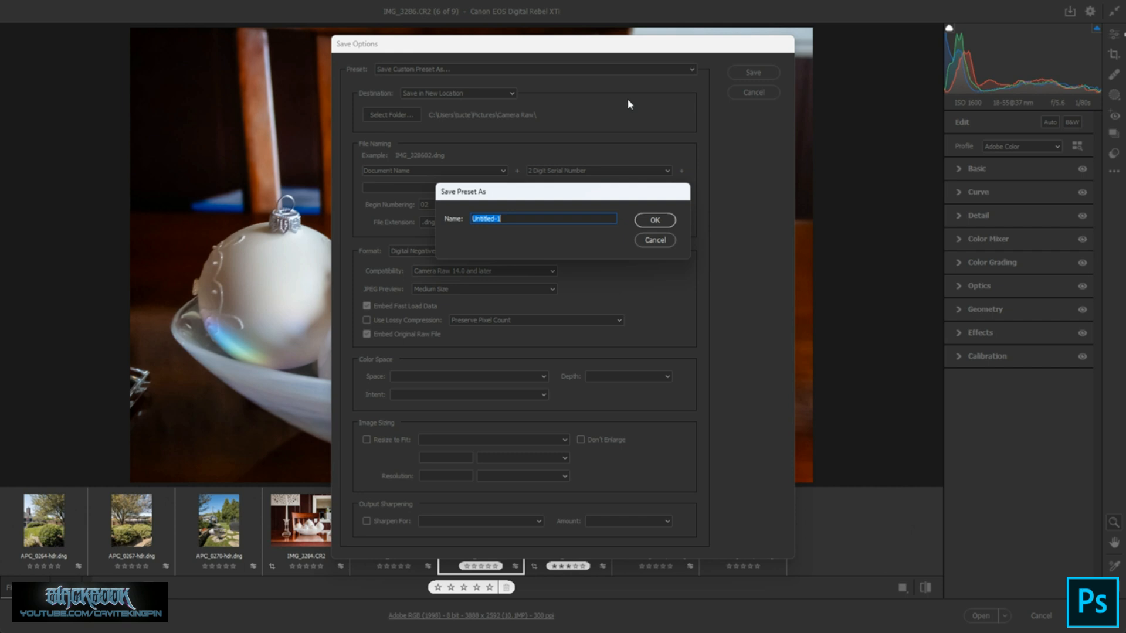
type("My Custom DNG Preset")
left_click(650, 220)
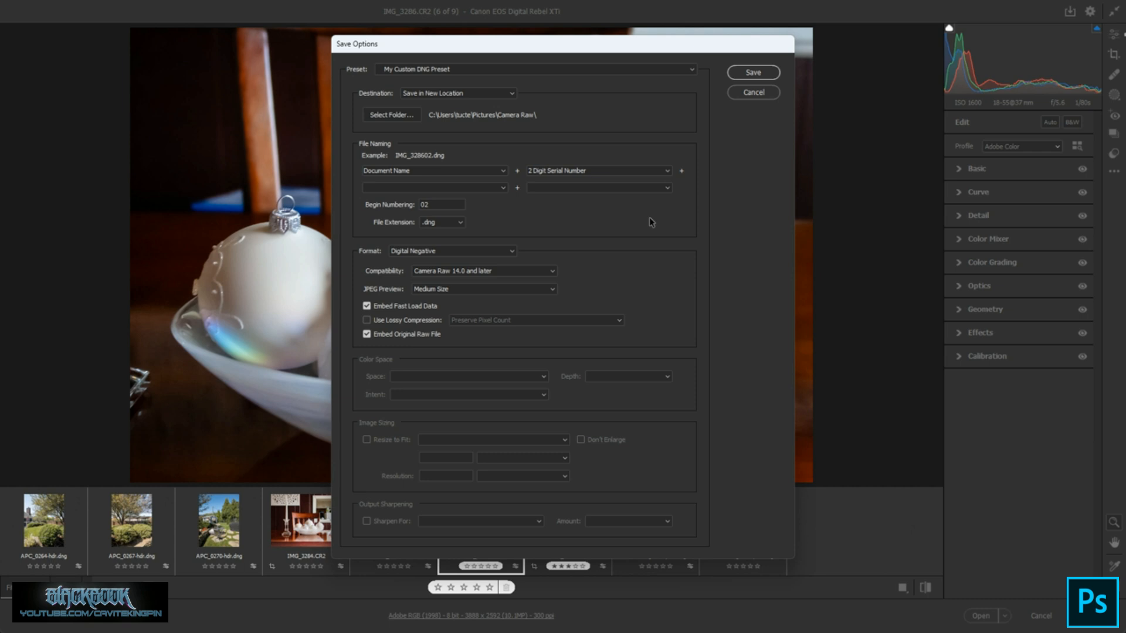
Review the save preset choices and save IMG_3286.CR2 with My Custom DNG Preset.
left_click(691, 71)
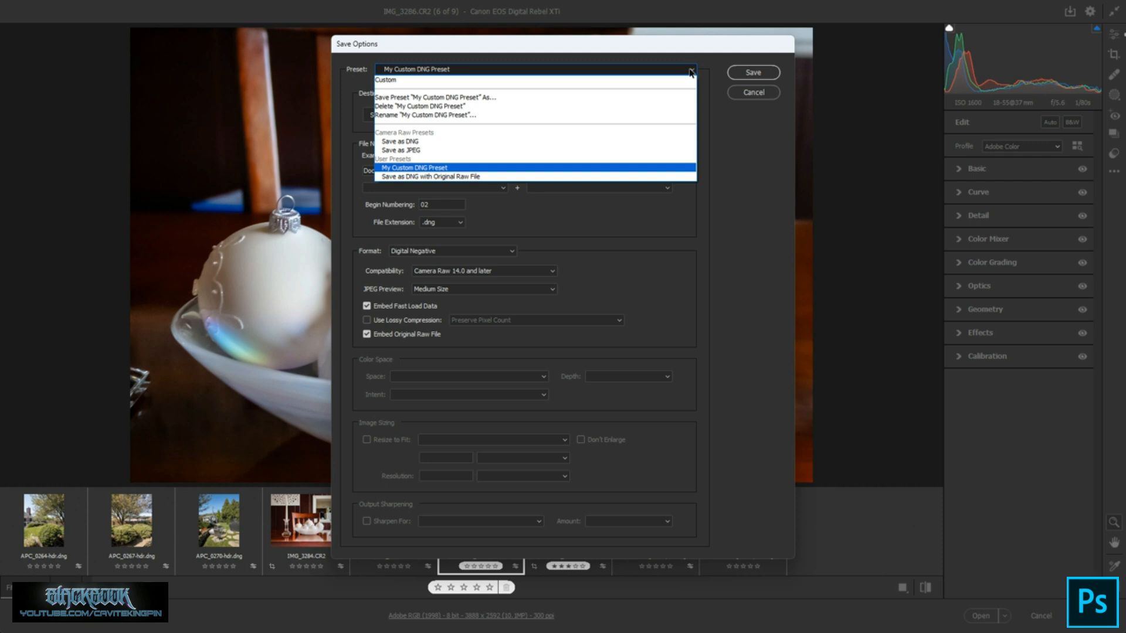
left_click(691, 71)
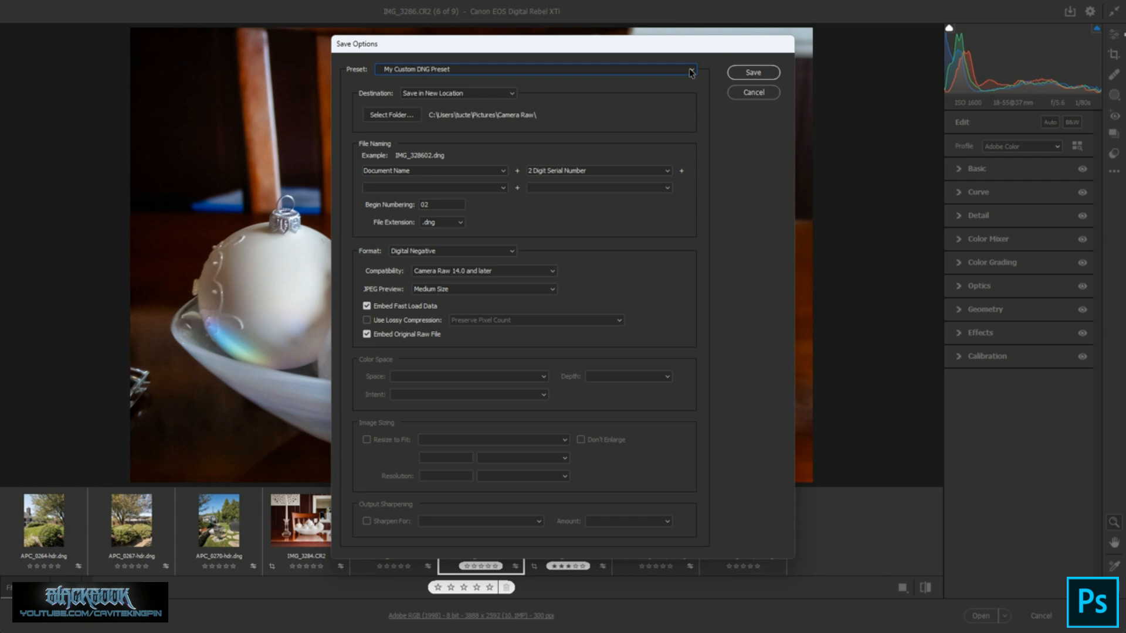
left_click(740, 72)
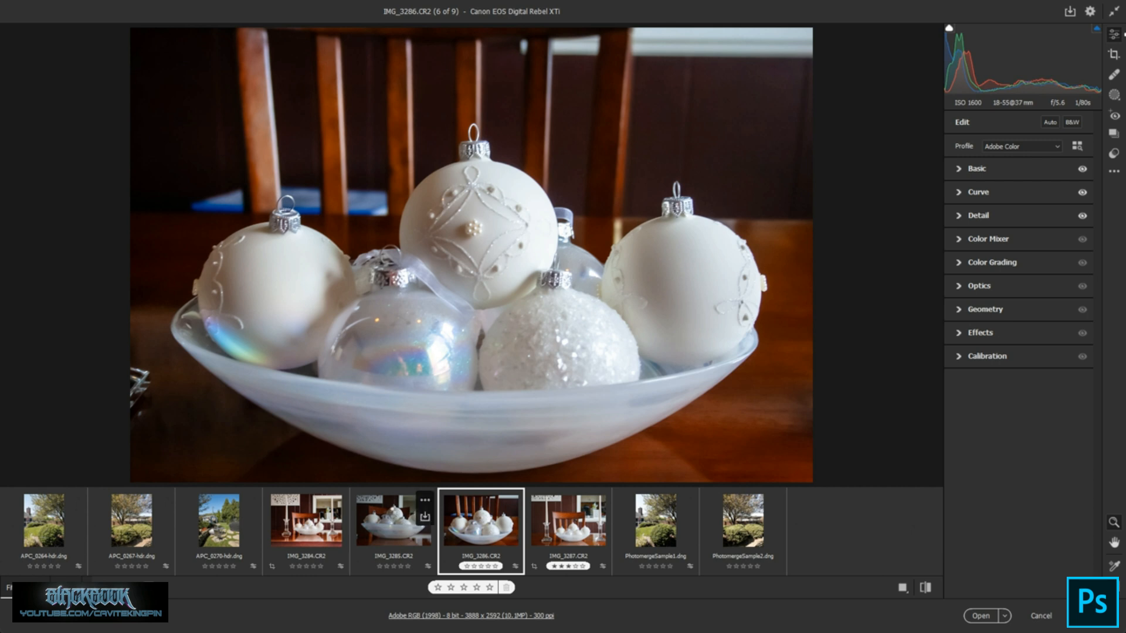
Select IMG_3285.CR2 in the filmstrip and save it with the last used save options, bypassing the Save Options dialog.
left_click(390, 514)
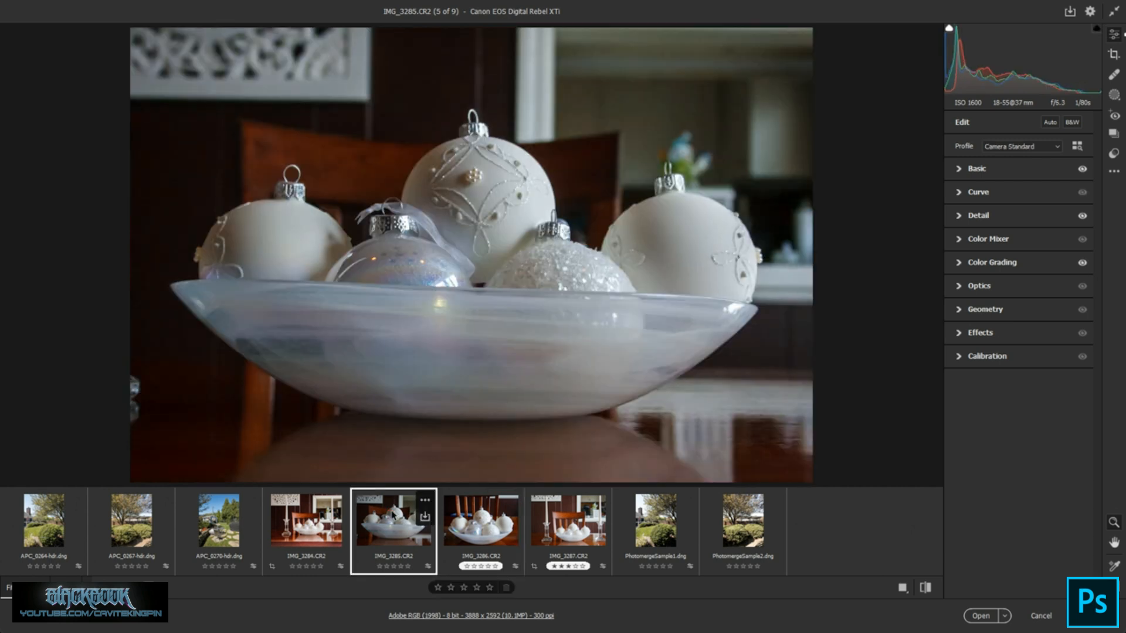
key("alt")
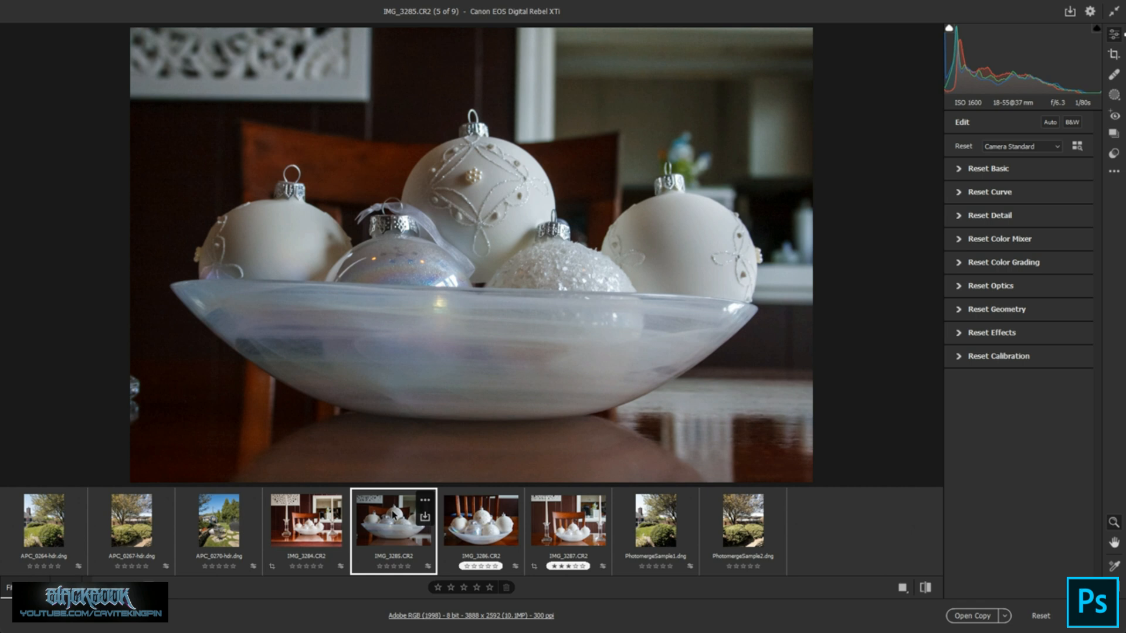
left_click(1069, 13, "alt")
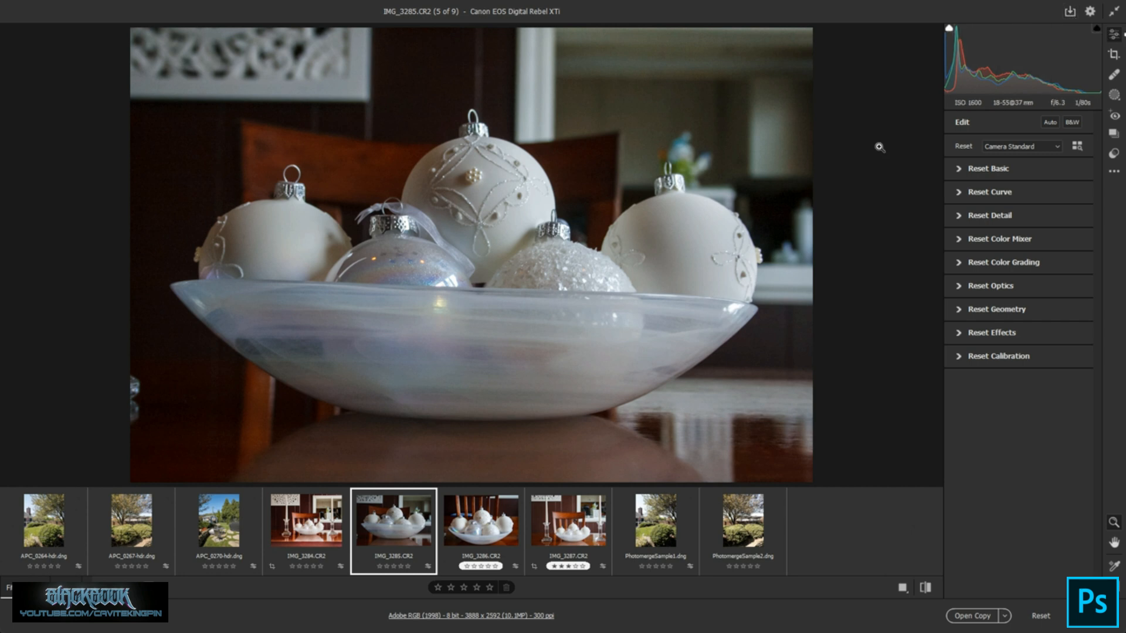
key("alt")
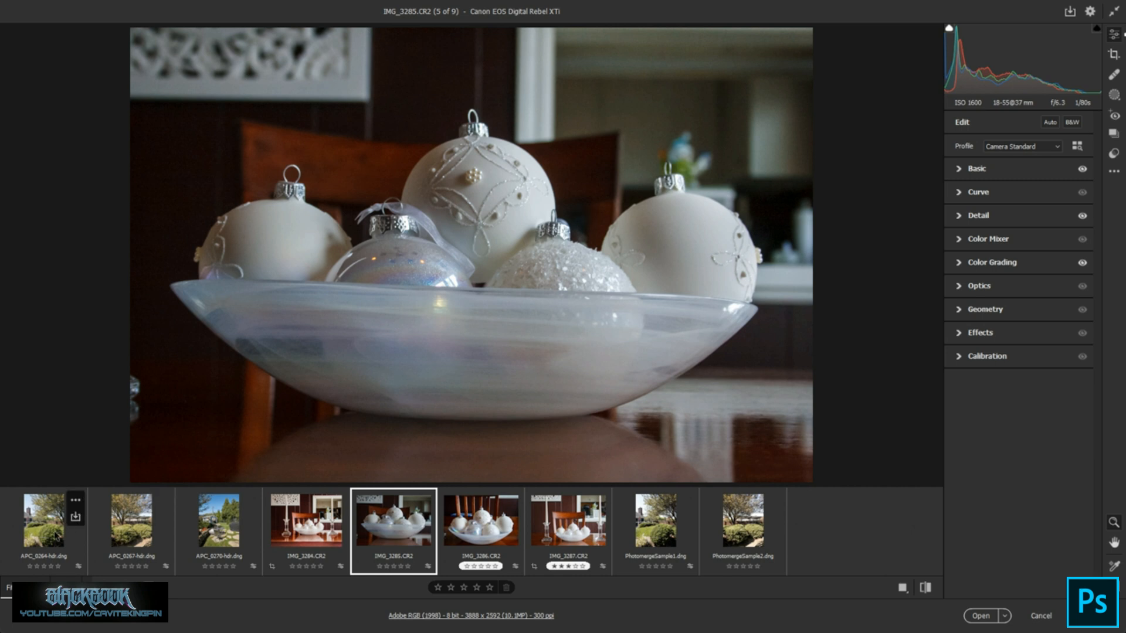
Select the images from APC_0264-hdr.dng through APC_0270-hdr.dng in the filmstrip and save them all with My Custom DNG Preset.
left_click(56, 534)
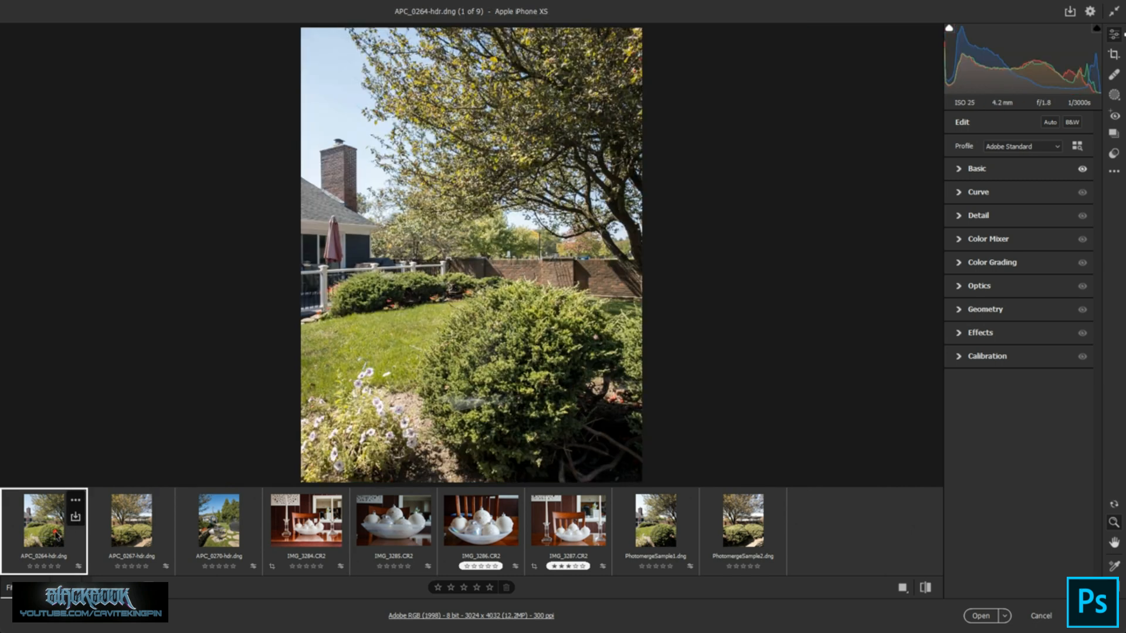
left_click(217, 536, "shift")
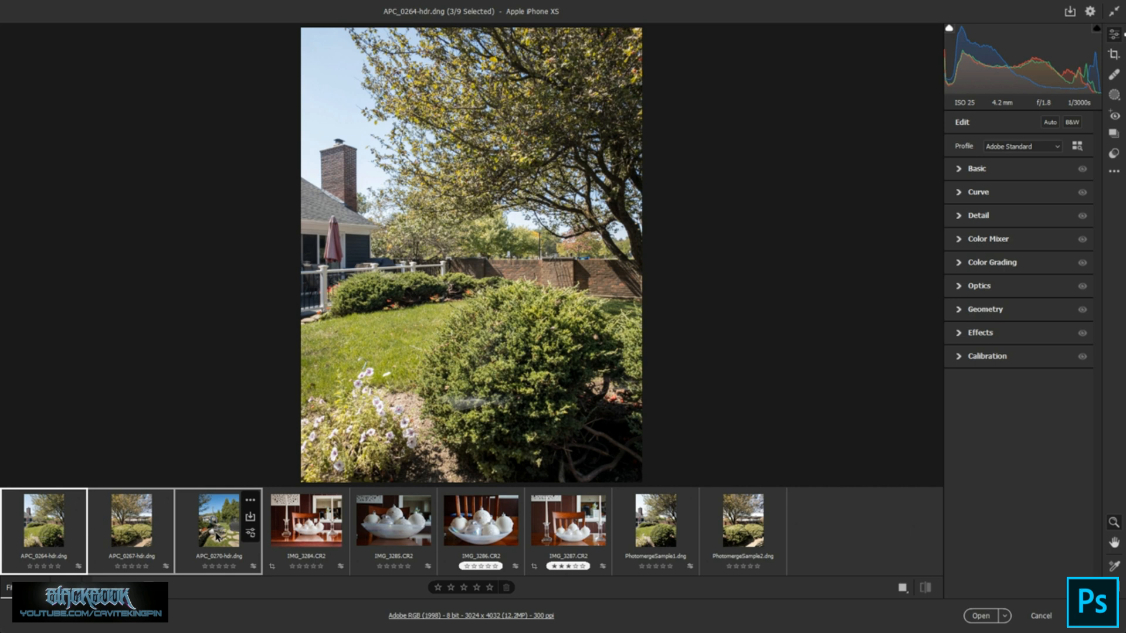
left_click(1114, 174)
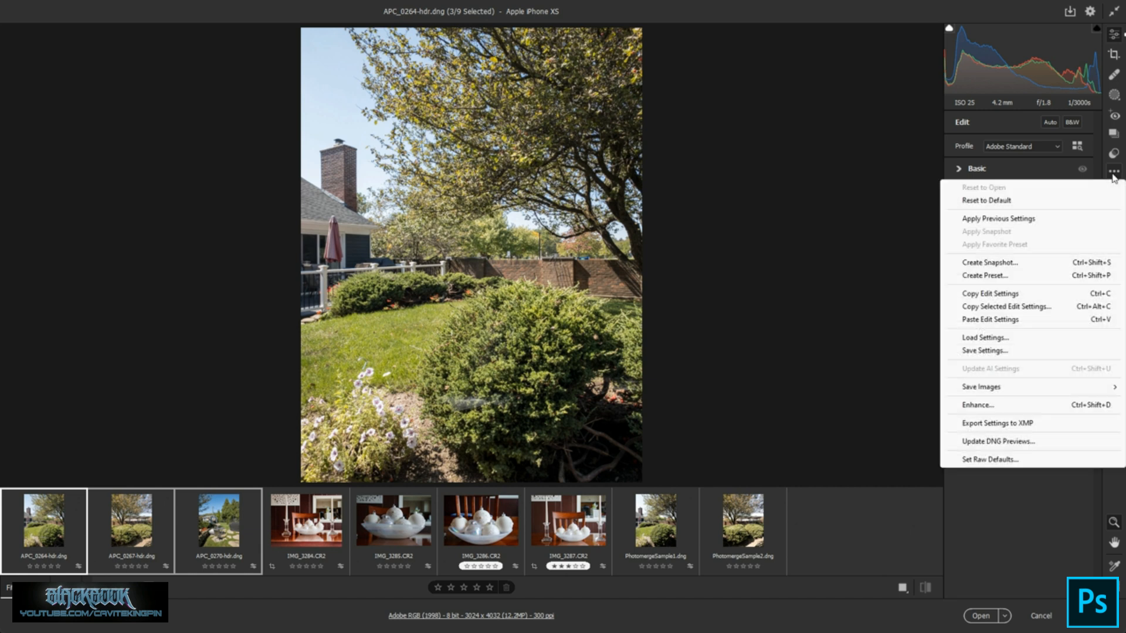
left_click(1110, 495)
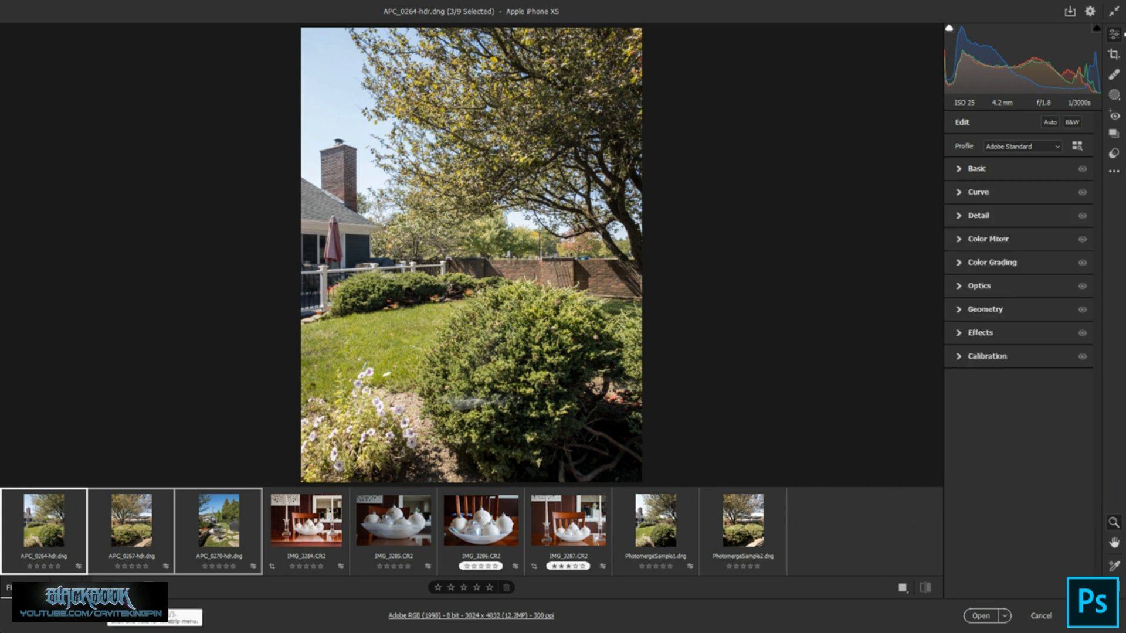
left_click(114, 588)
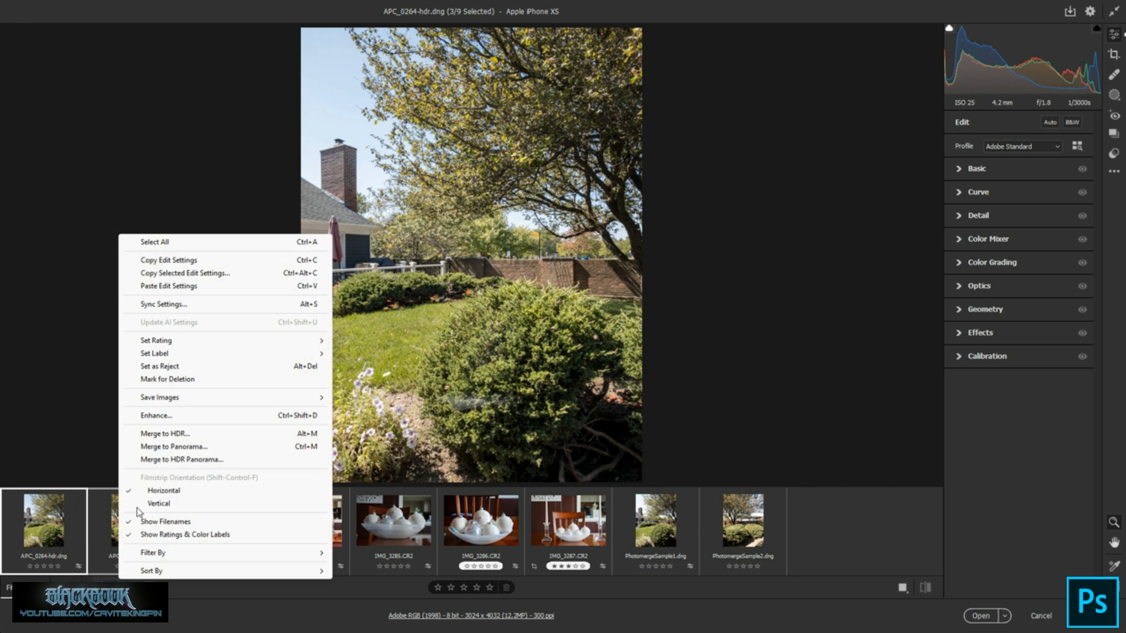
mouse_move(188, 400)
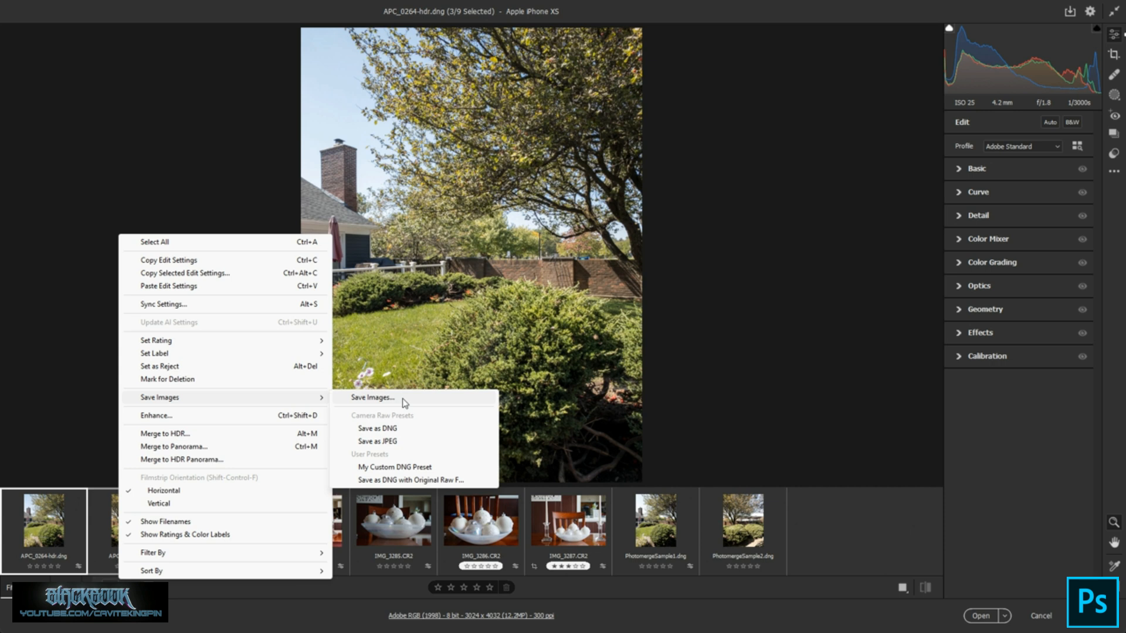
left_click(406, 467)
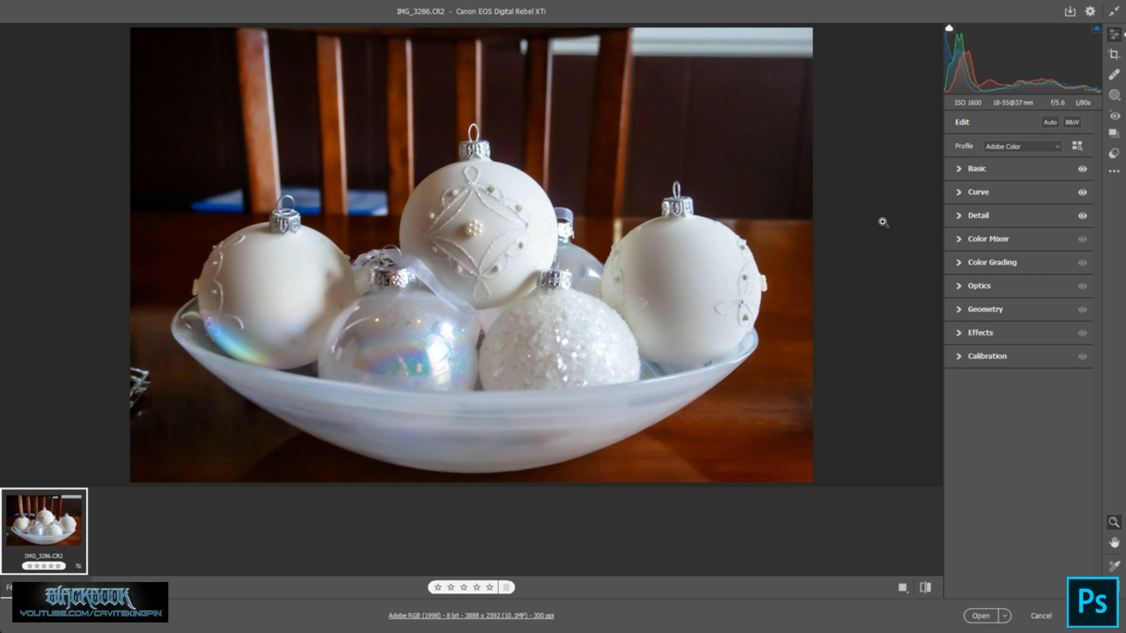
Open the Camera Raw preferences, look over the Raw Defaults settings, and return to the General settings.
left_click(1092, 12)
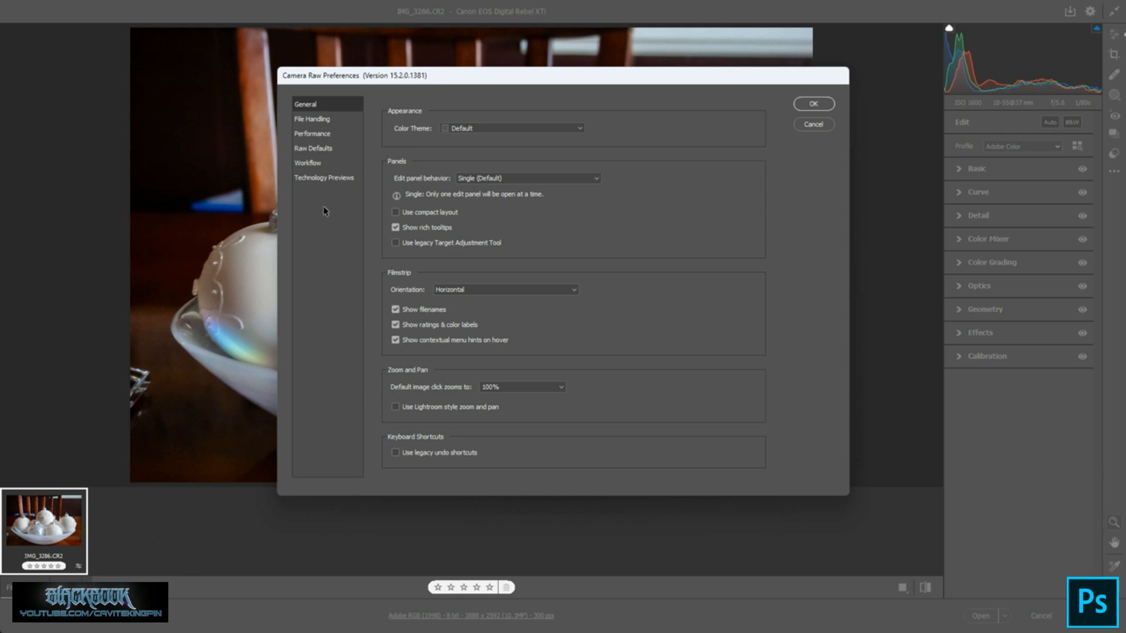
left_click(339, 147)
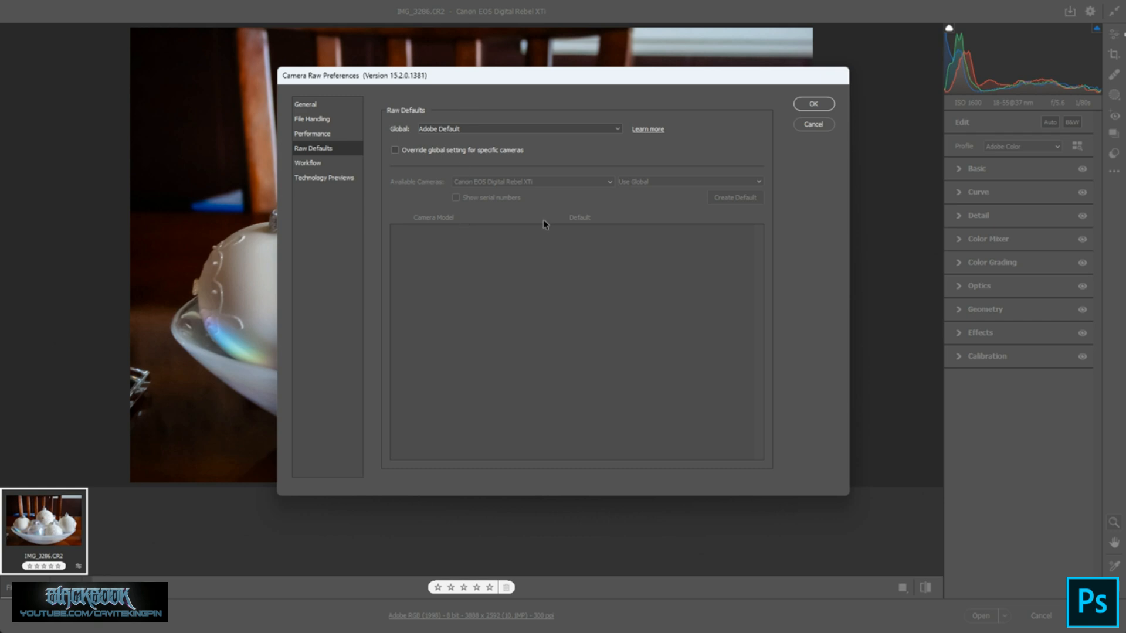
left_click(318, 103)
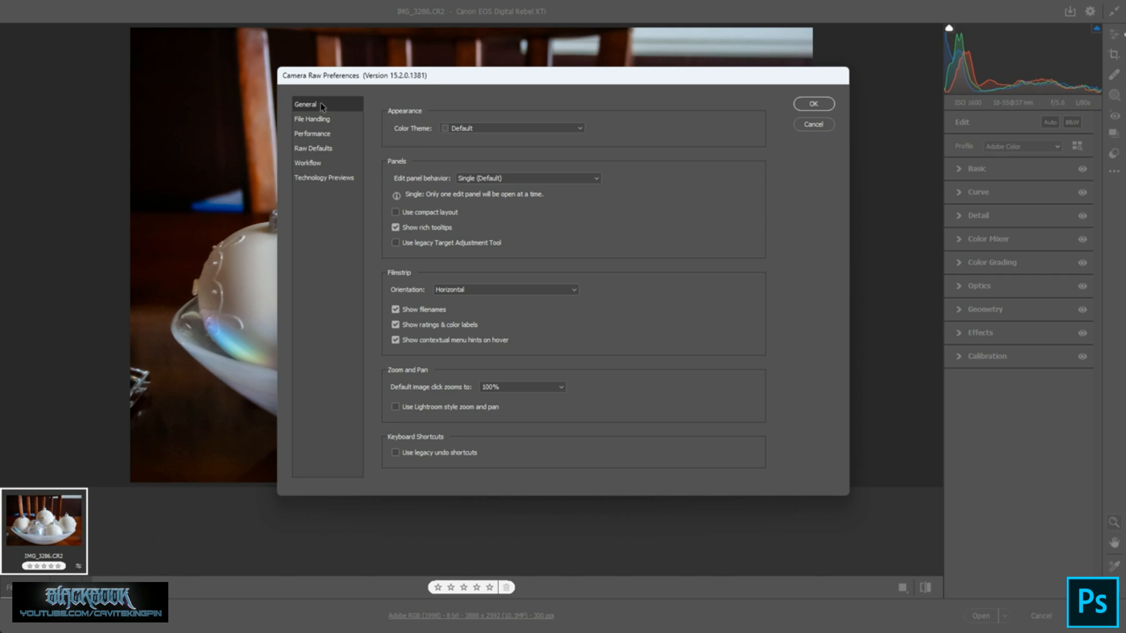
Review the color themes, keeping Default, and try the Responsive edit panel behavior before restoring Single (Default).
left_click(581, 130)
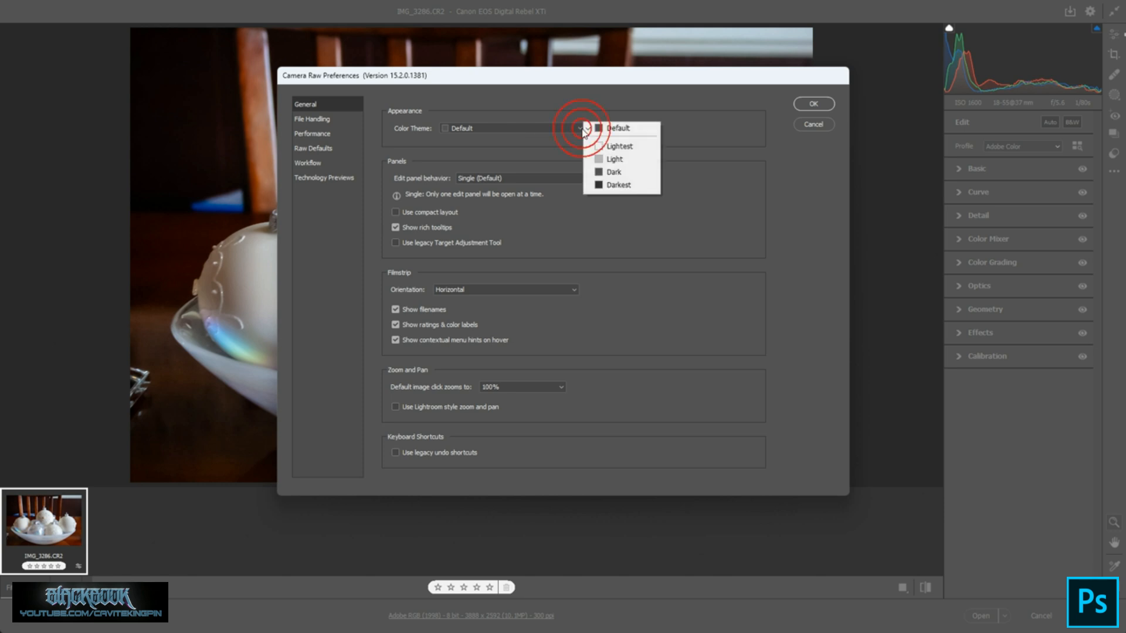
left_click(599, 131)
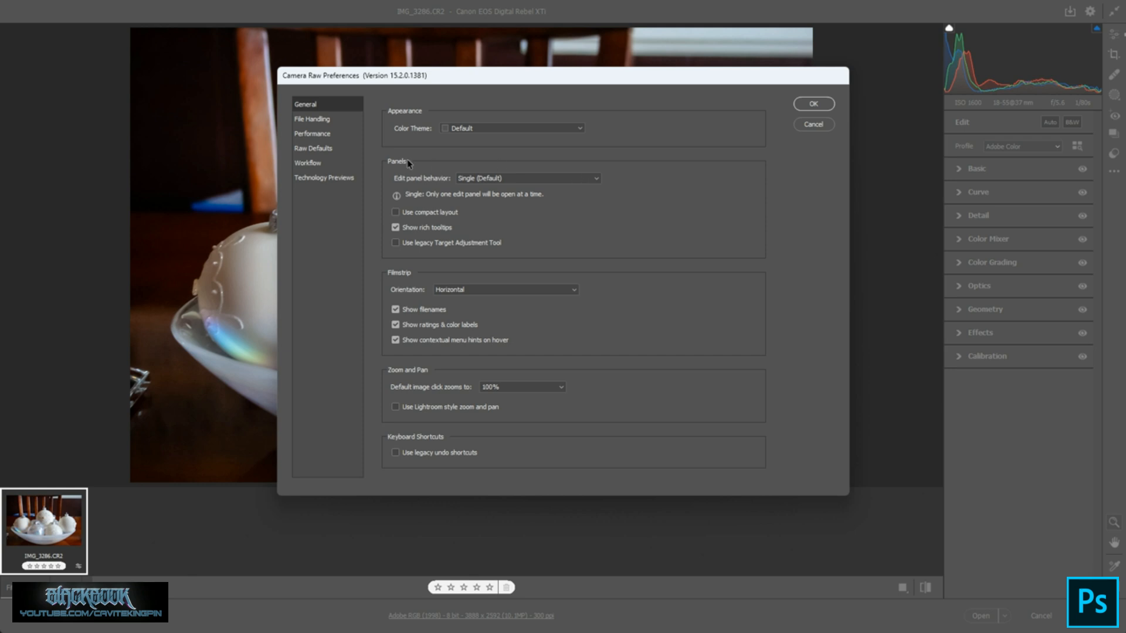
left_click(600, 178)
left_click(580, 199)
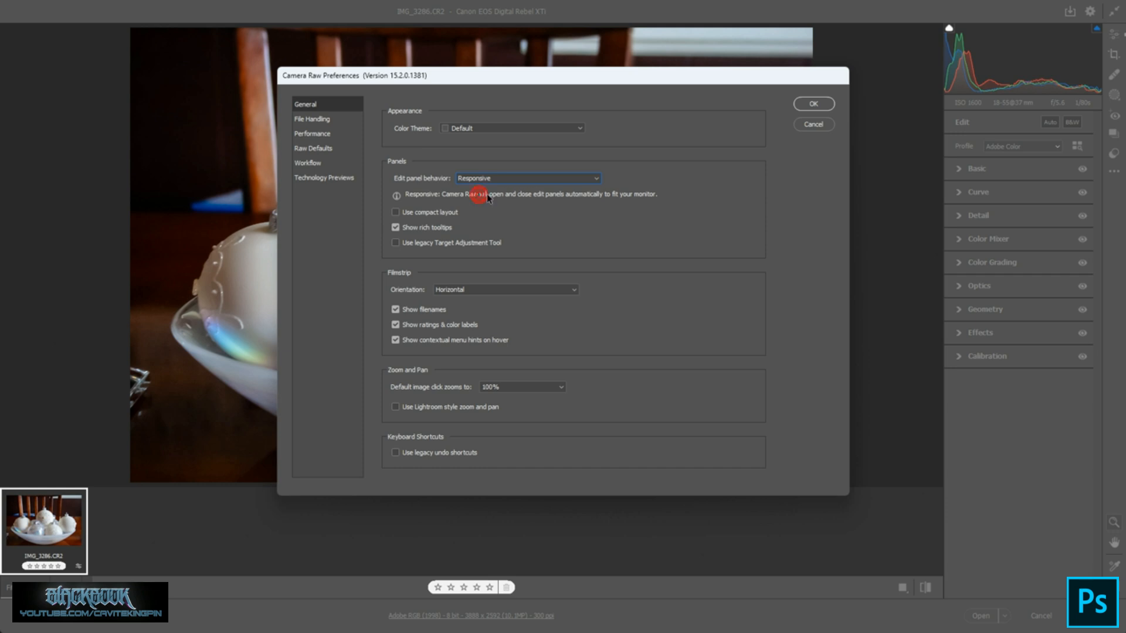
left_click(596, 178)
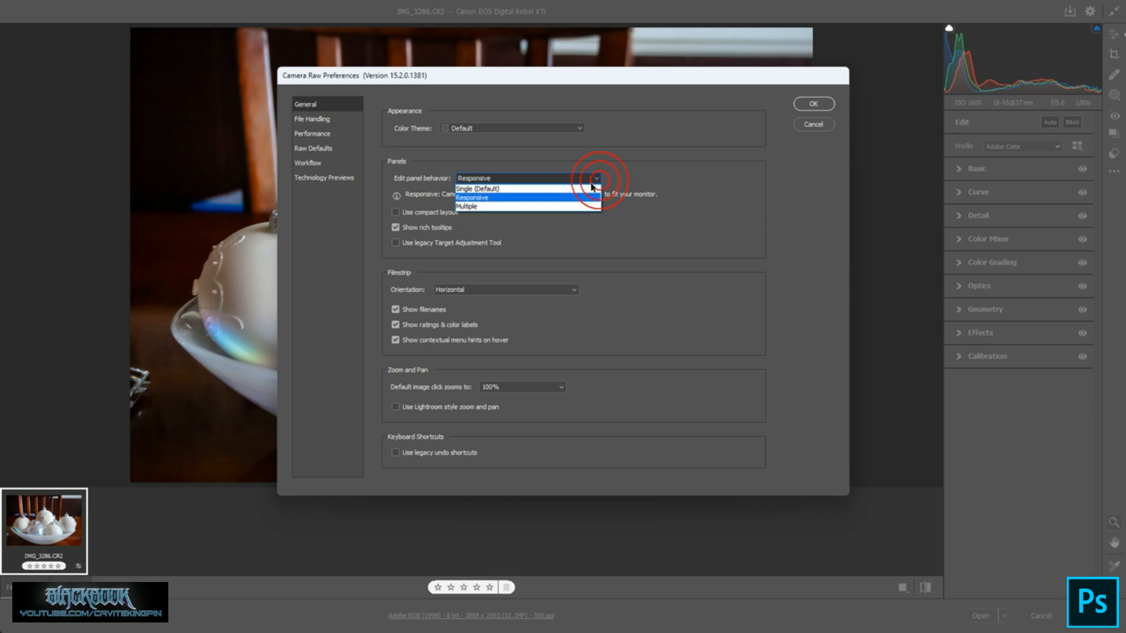
left_click(584, 189)
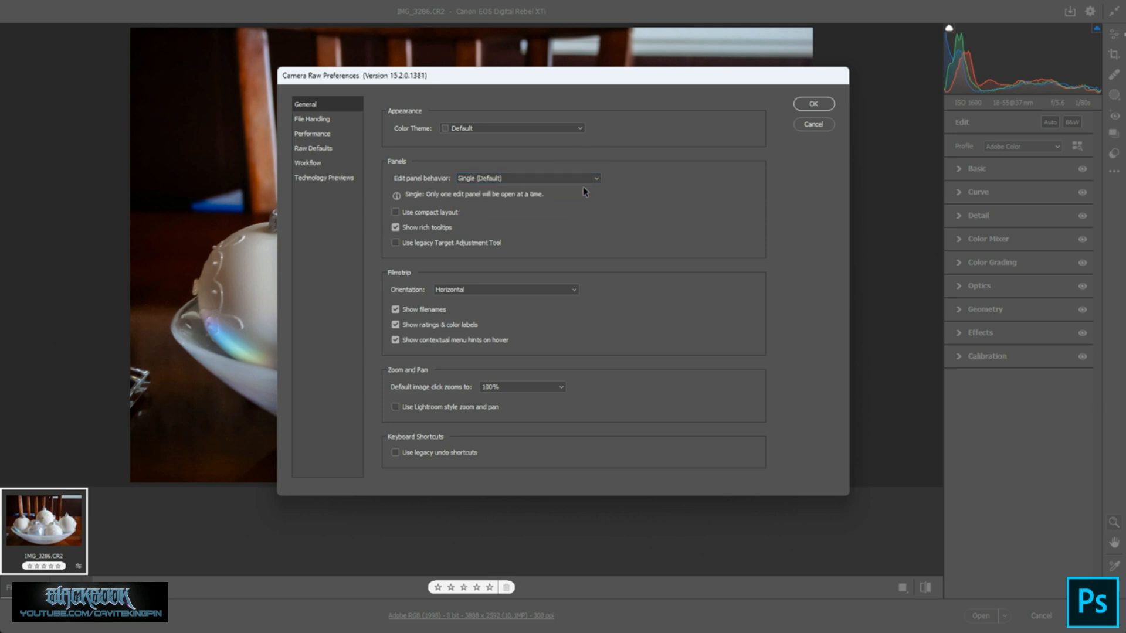
Check the compact layout and rich tooltip options and look over the filmstrip orientation choices, keeping Horizontal.
left_click(449, 218)
left_click(450, 220)
left_click(430, 230)
left_click(573, 292)
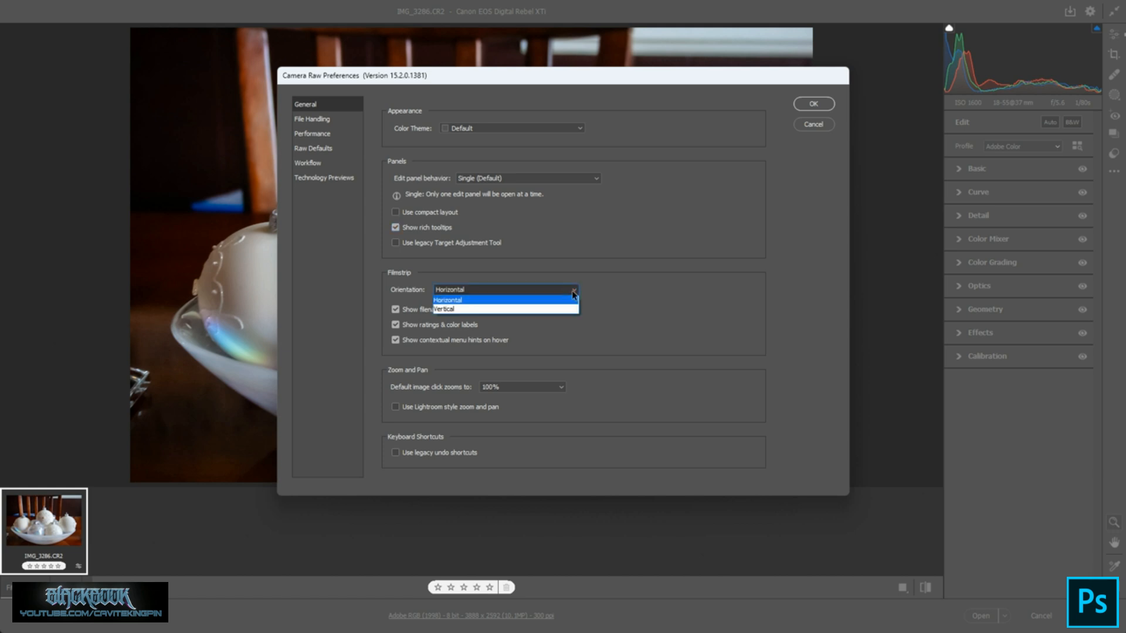
left_click(573, 293)
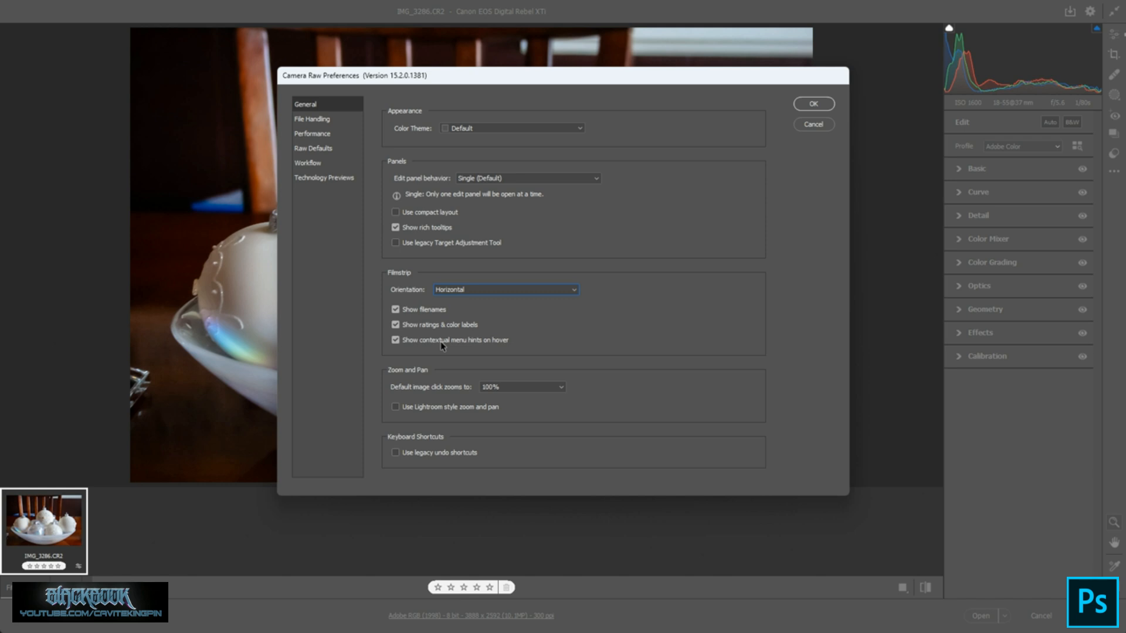
Look over the default image zoom levels, keeping 100%, and check the Lightroom style zoom and pan option.
left_click(559, 388)
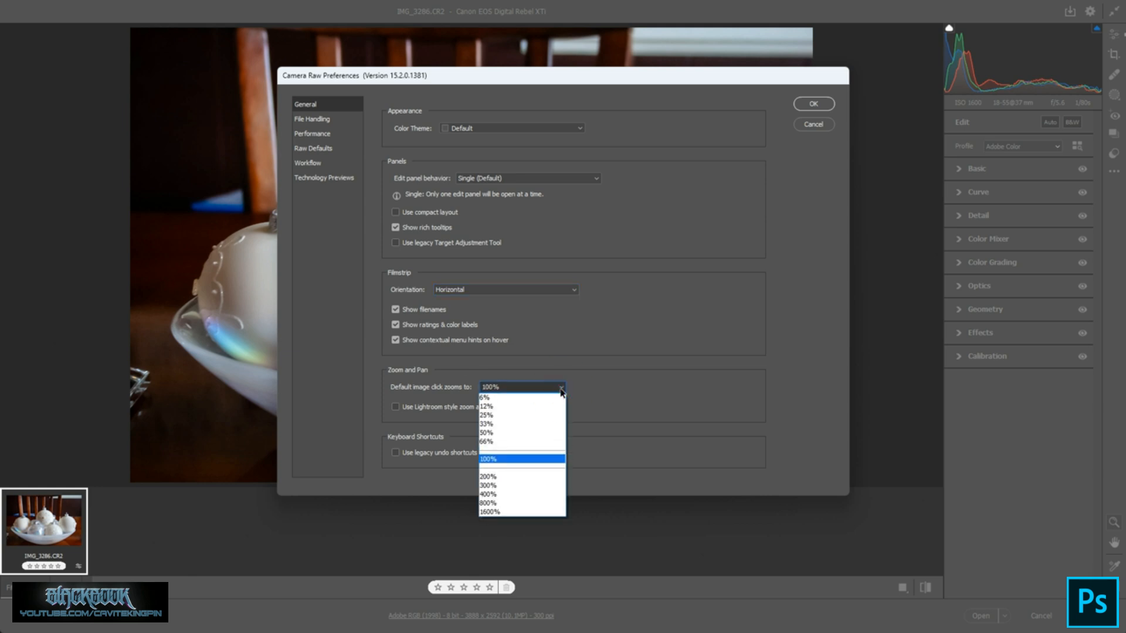
left_click(561, 389)
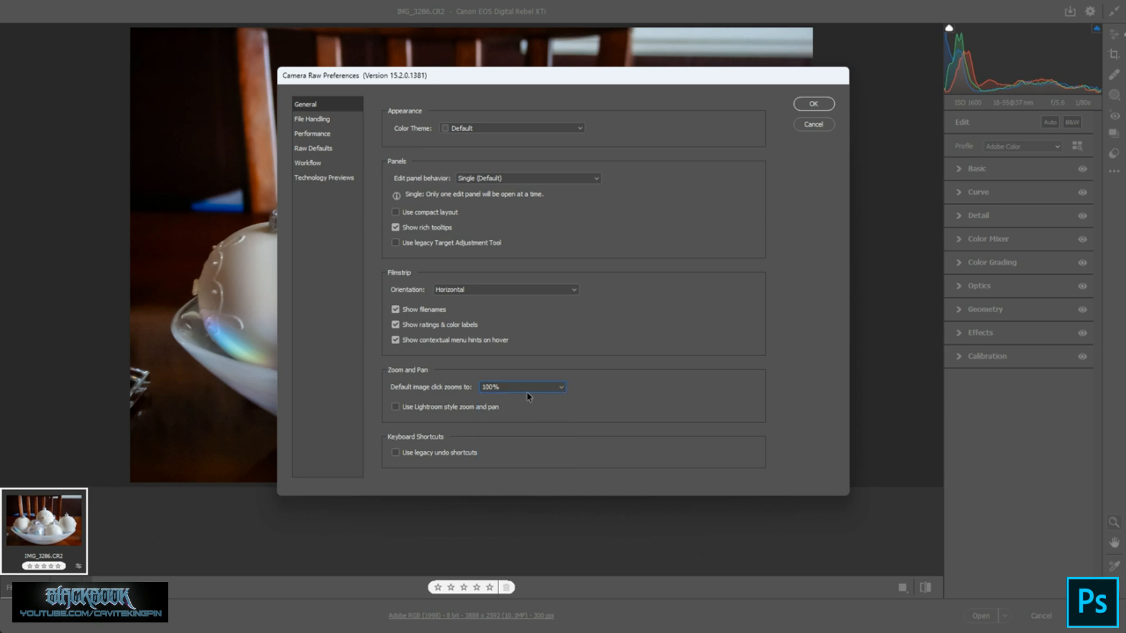
left_click(420, 409)
left_click(417, 409)
Open the File Handling settings and look over the DNG sidecar choices, keeping Embed XMP in DNG.
left_click(332, 122)
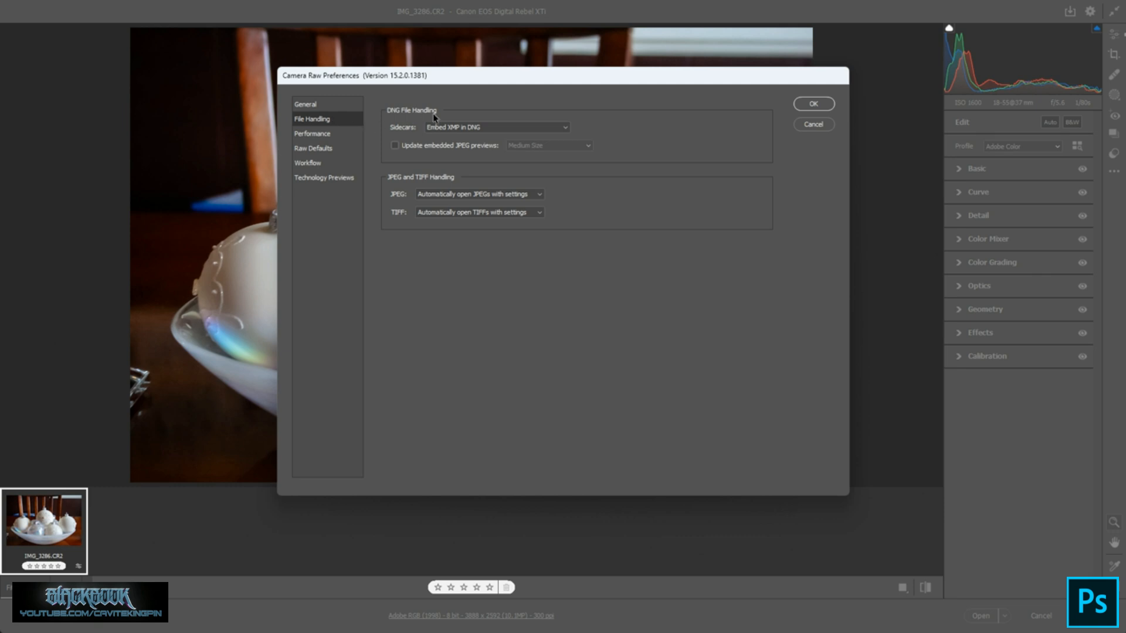
left_click(566, 129)
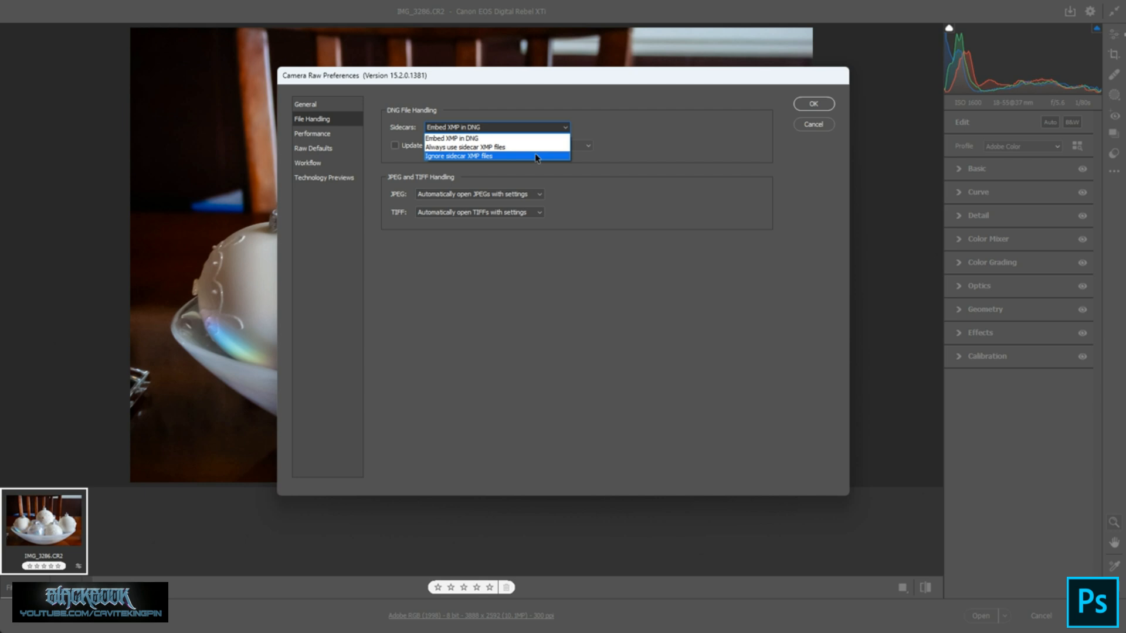
left_click(582, 130)
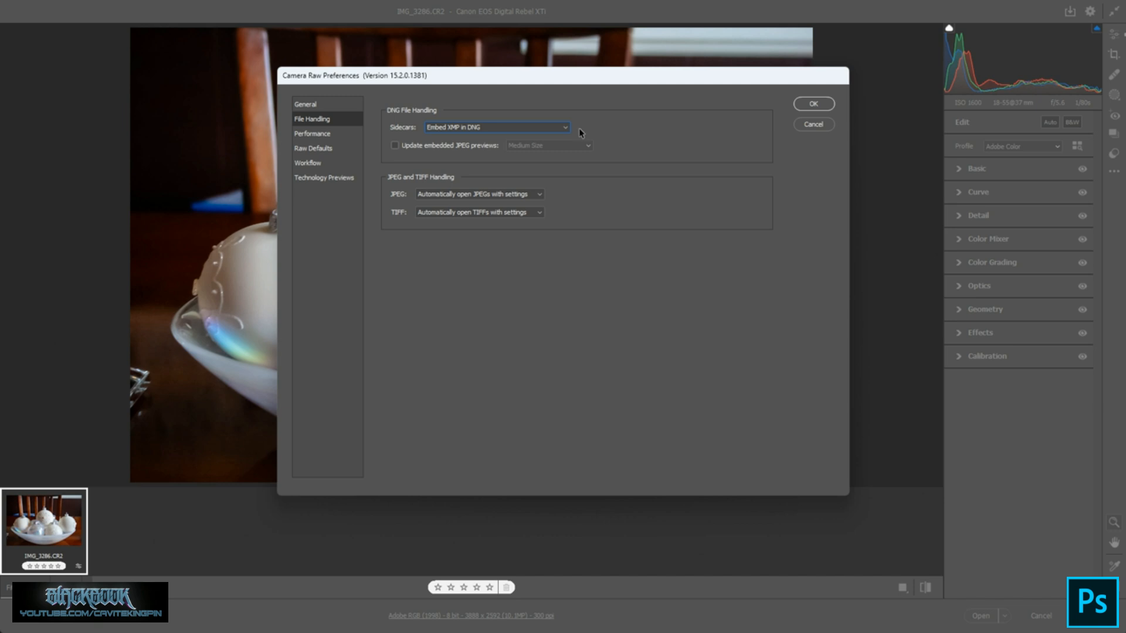
Enable updating of embedded JPEG previews, look over the preview sizes, and disable the option again.
left_click(395, 144)
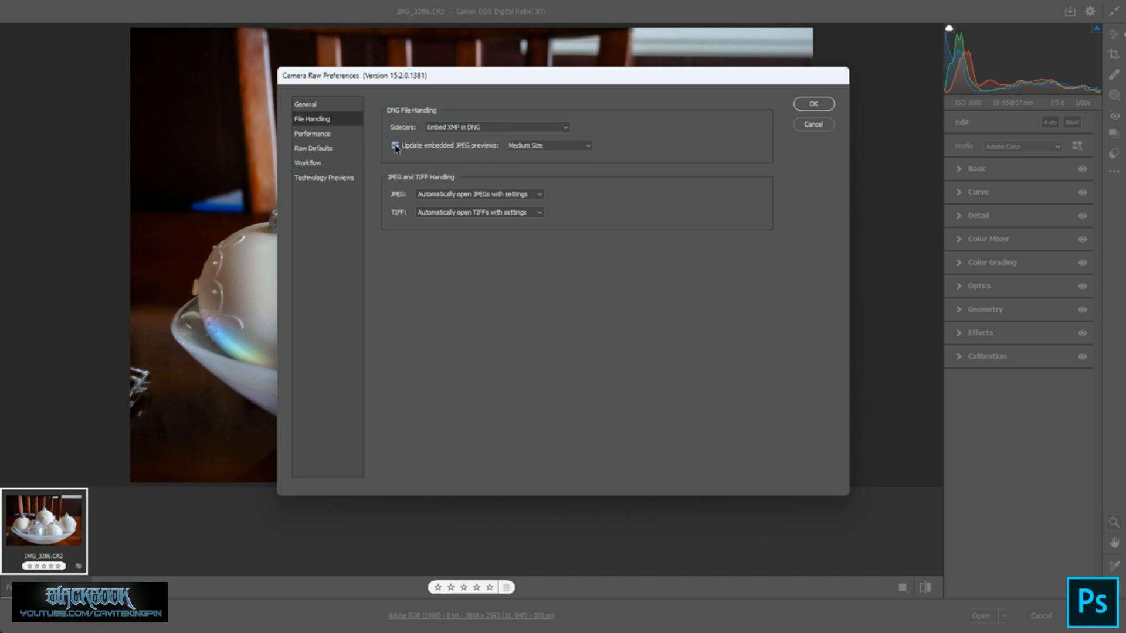
left_click(589, 148)
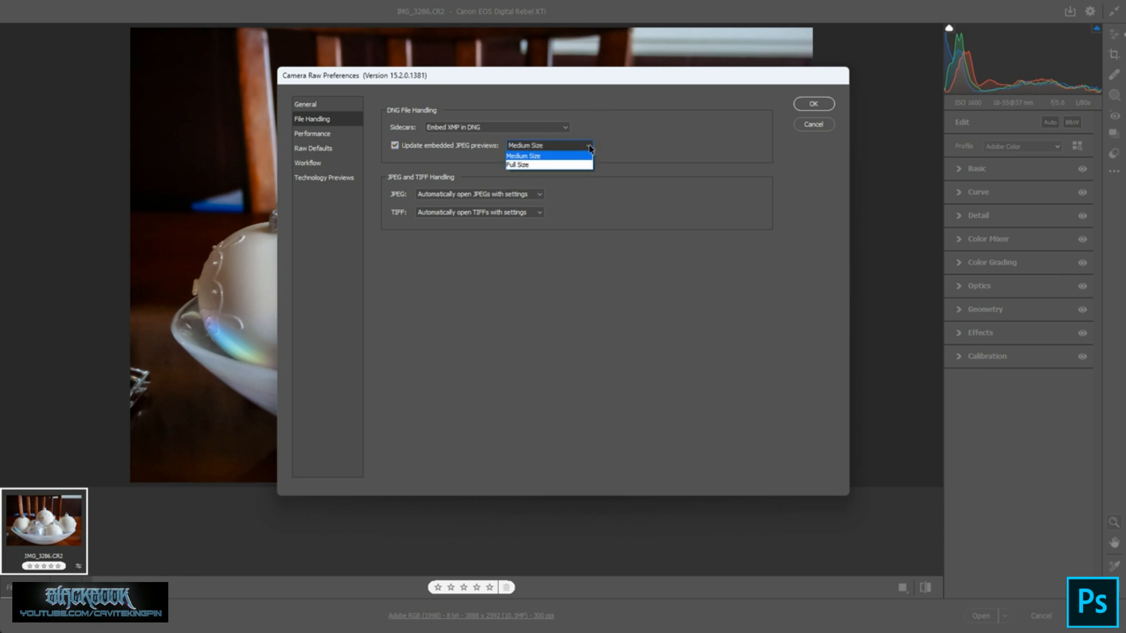
left_click(603, 143)
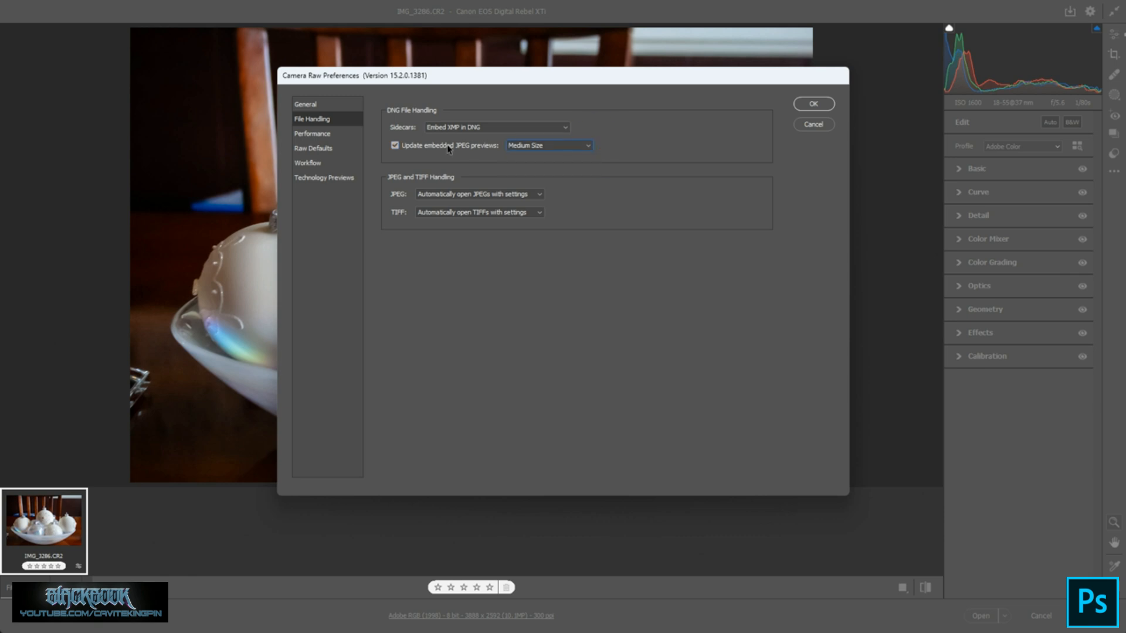
left_click(395, 144)
Look over the JPEG and TIFF handling choices, keeping automatic opening of files with settings for both.
left_click(534, 192)
left_click(538, 205)
left_click(538, 212)
left_click(539, 215)
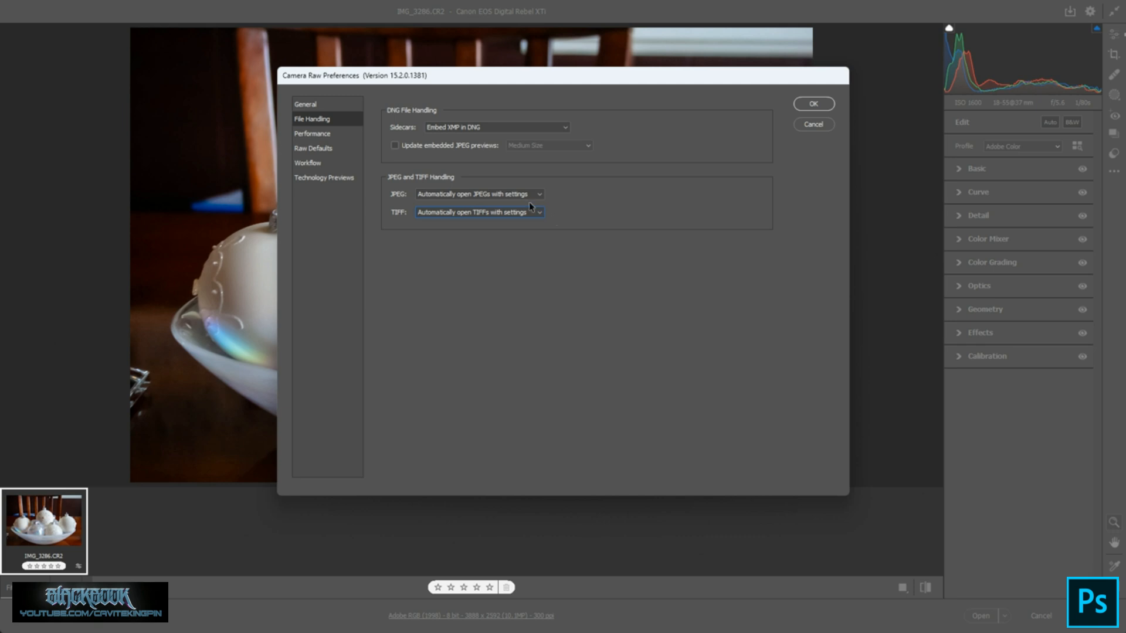
Open the Performance settings, try the Custom graphics processor option, and restore it to Auto.
left_click(340, 136)
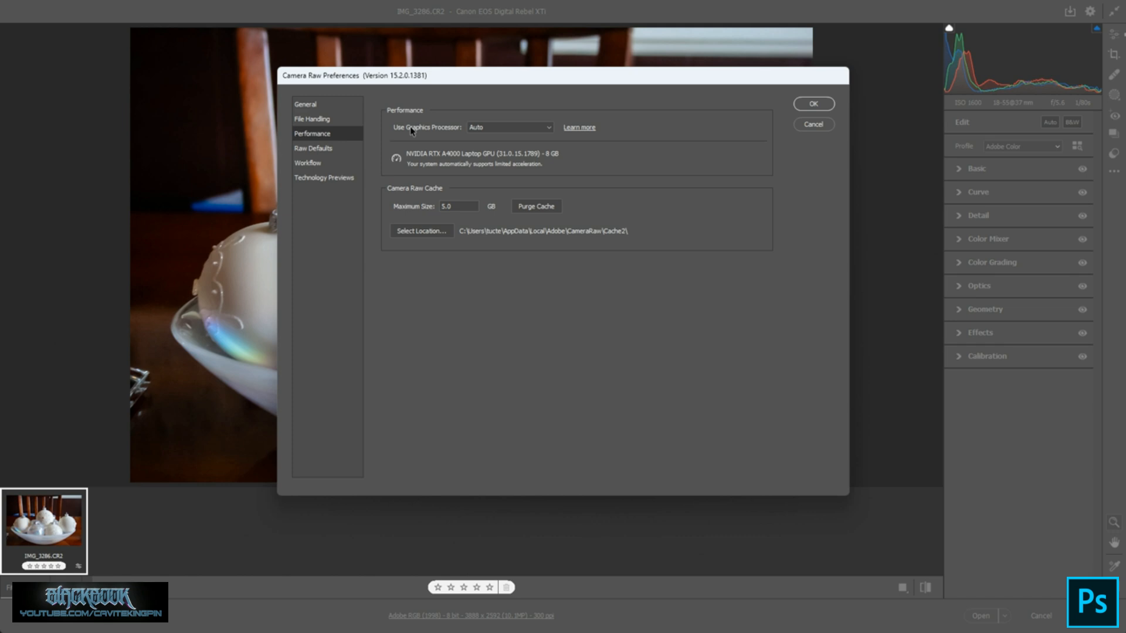
left_click(551, 128)
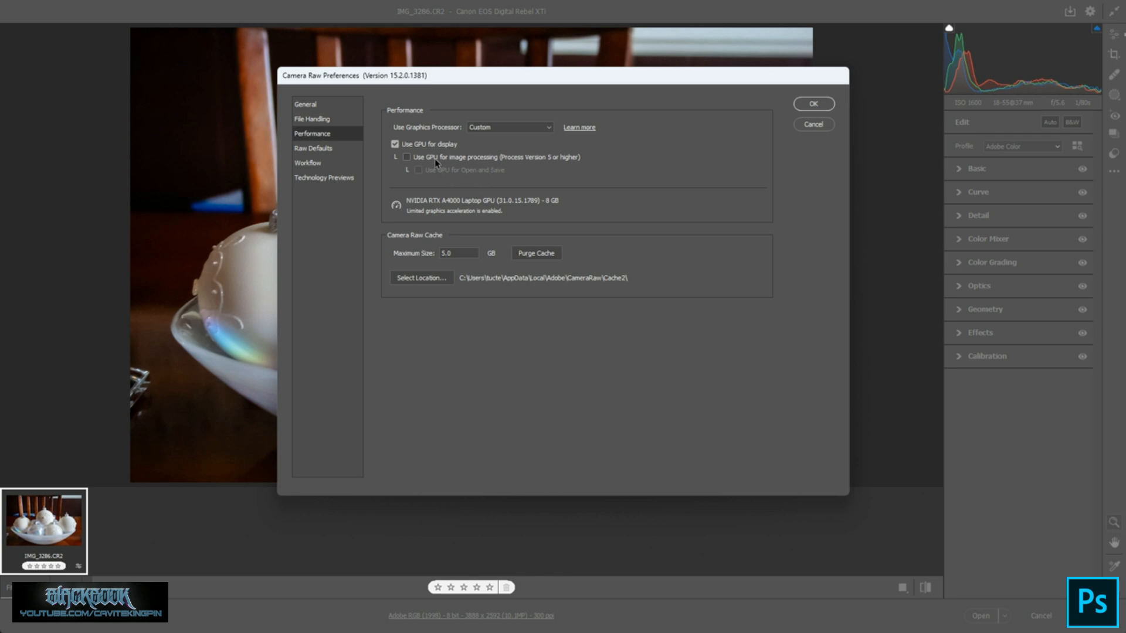
left_click(540, 128)
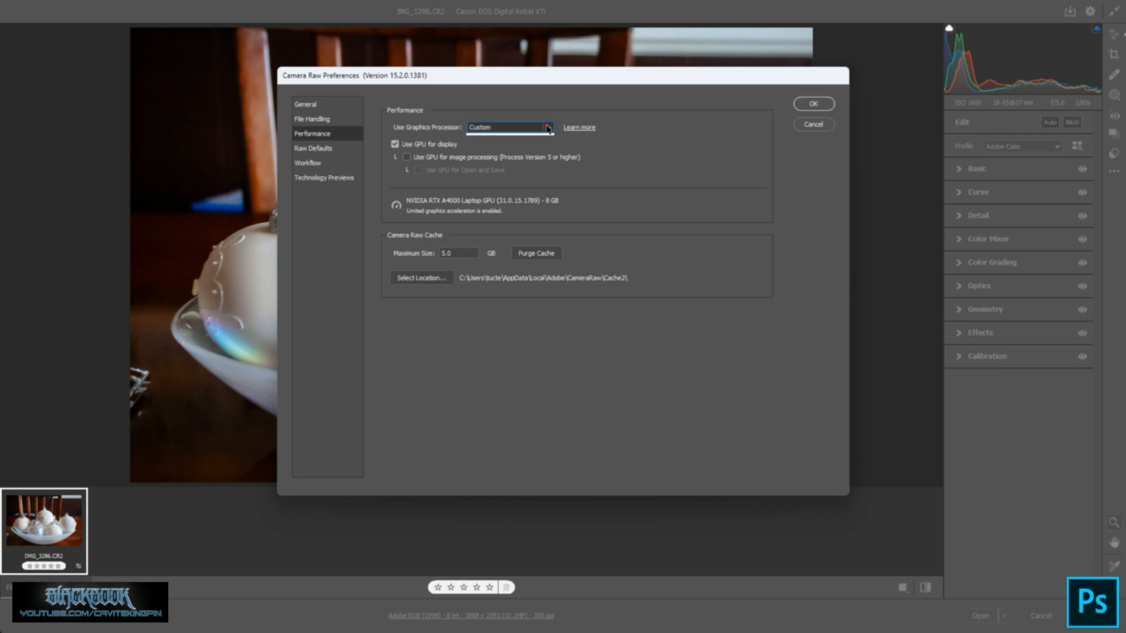
left_click(540, 136)
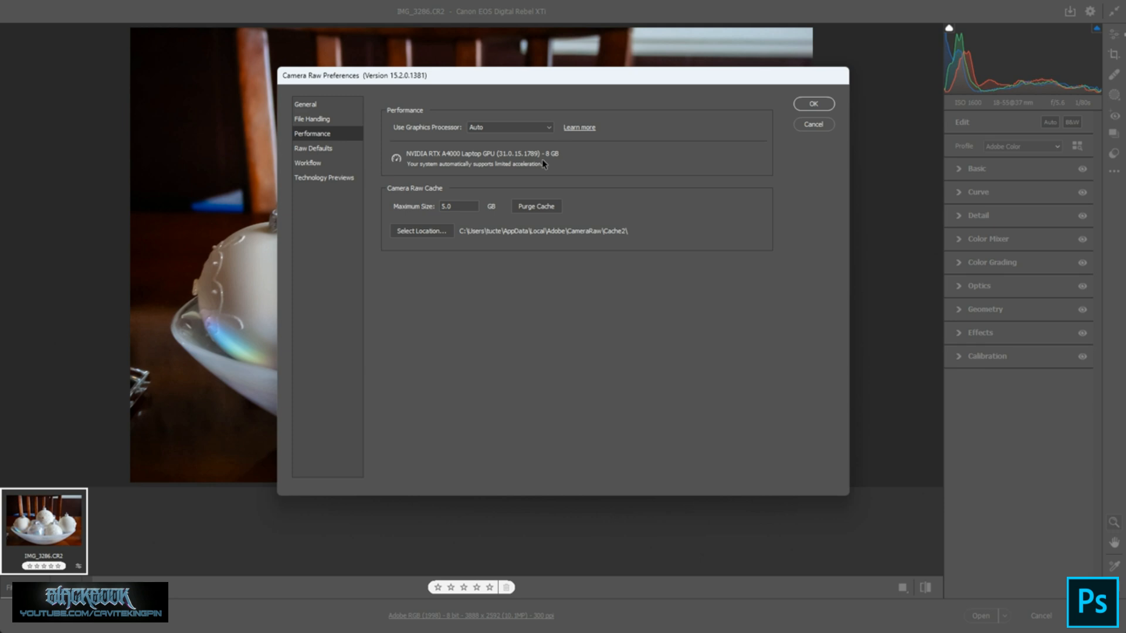
Check the Camera Raw cache's maximum size and open its folder selection, cancelling without choosing a new location.
left_click(469, 206)
left_click(446, 232)
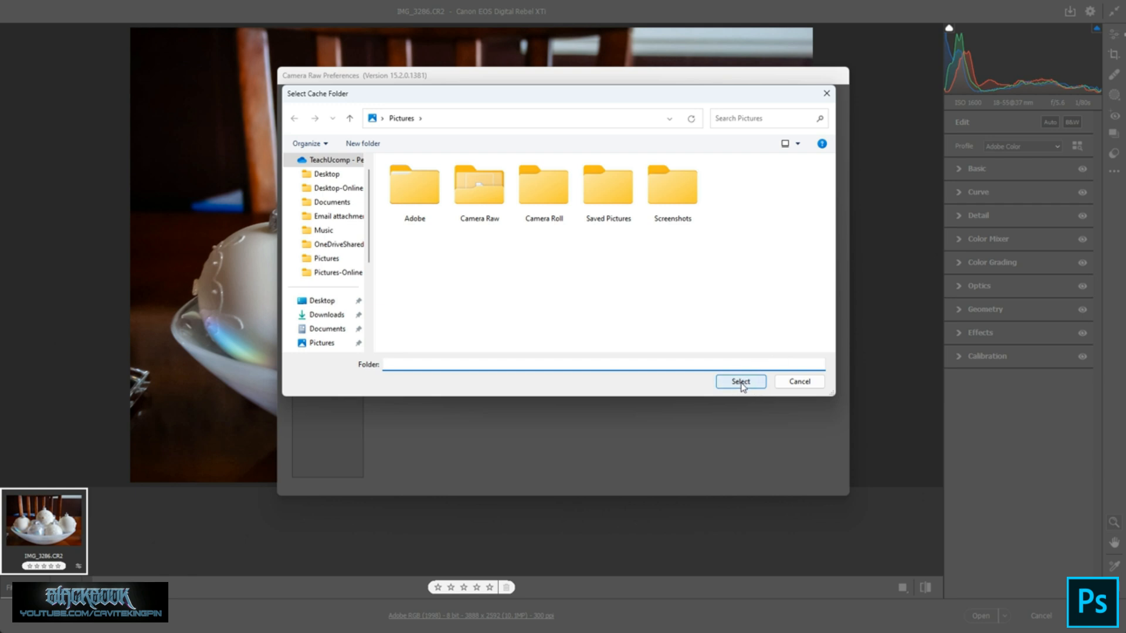
left_click(781, 384)
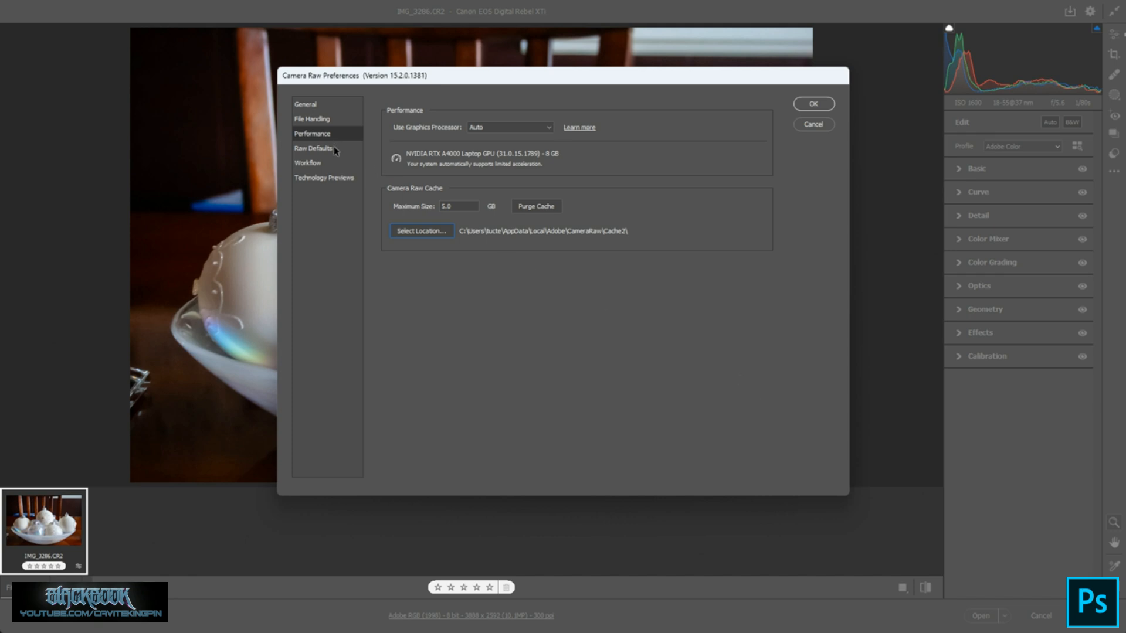
Open the Raw Defaults settings and review the global default choices and presets, keeping Adobe Default.
left_click(318, 150)
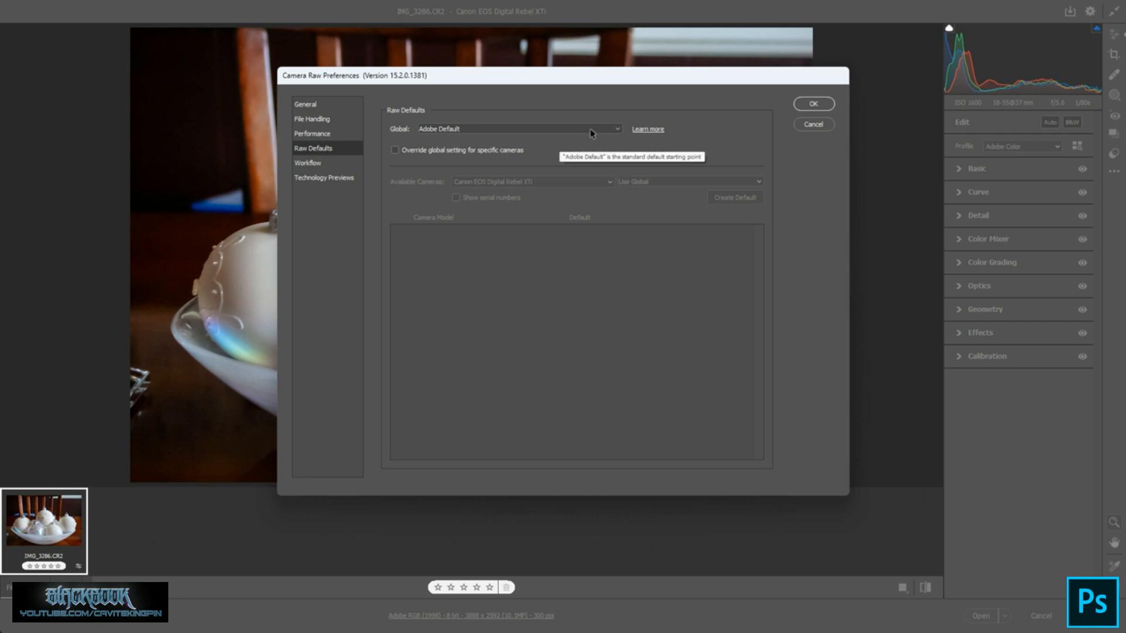
left_click(618, 130)
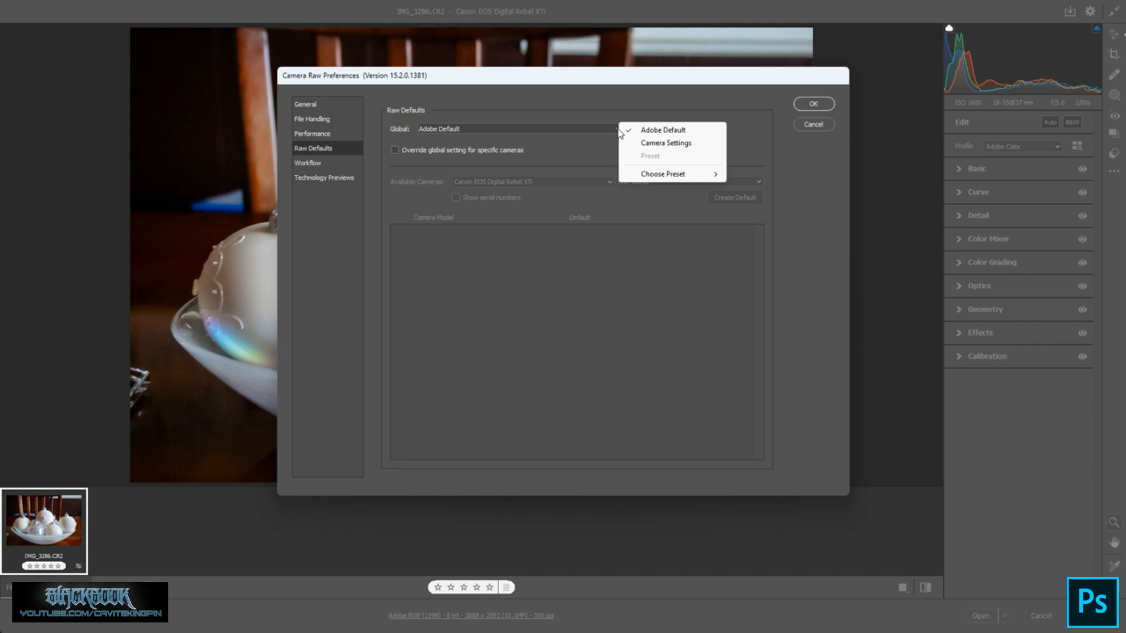
mouse_move(669, 176)
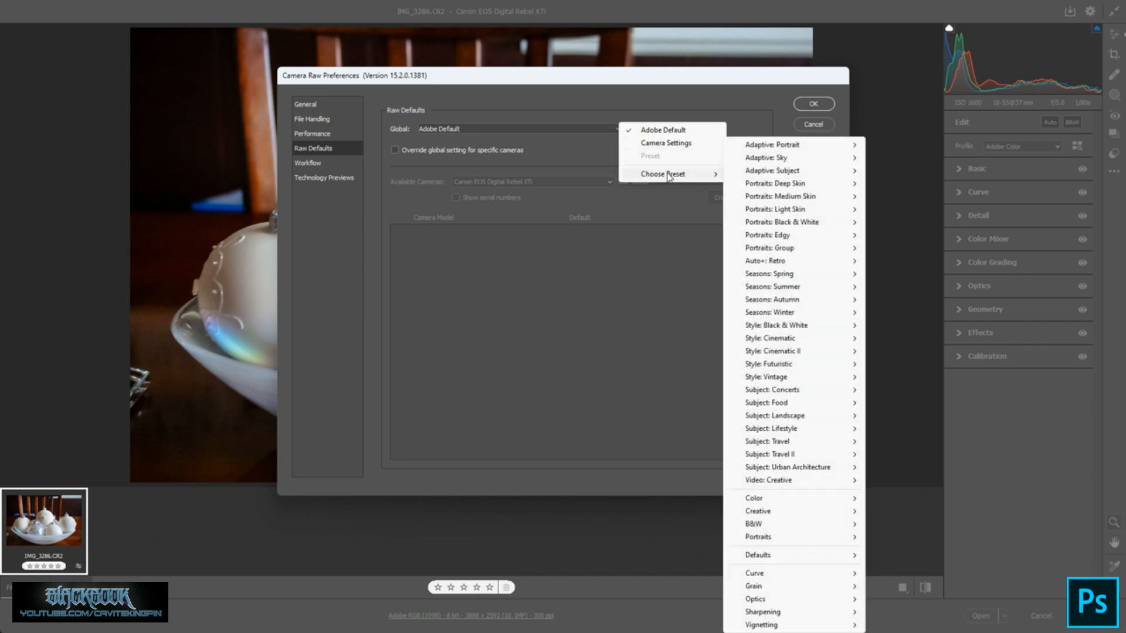
left_click(665, 132)
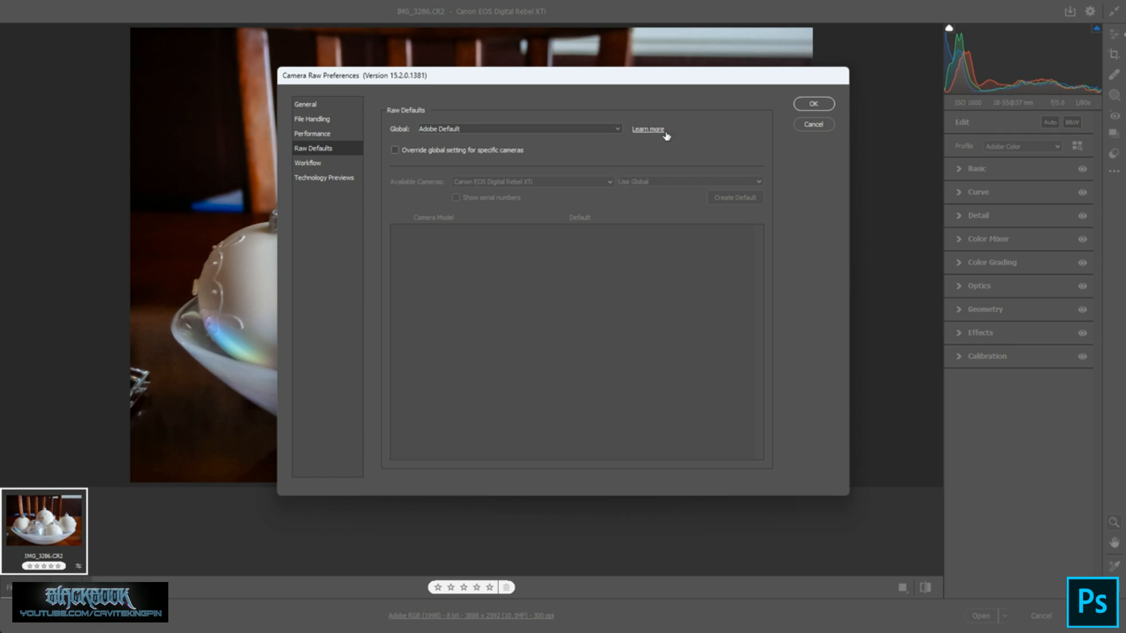
Enable overriding the global setting for specific cameras, choose the Canon EOS Digital Rebel XTi, and show serial numbers.
left_click(437, 153)
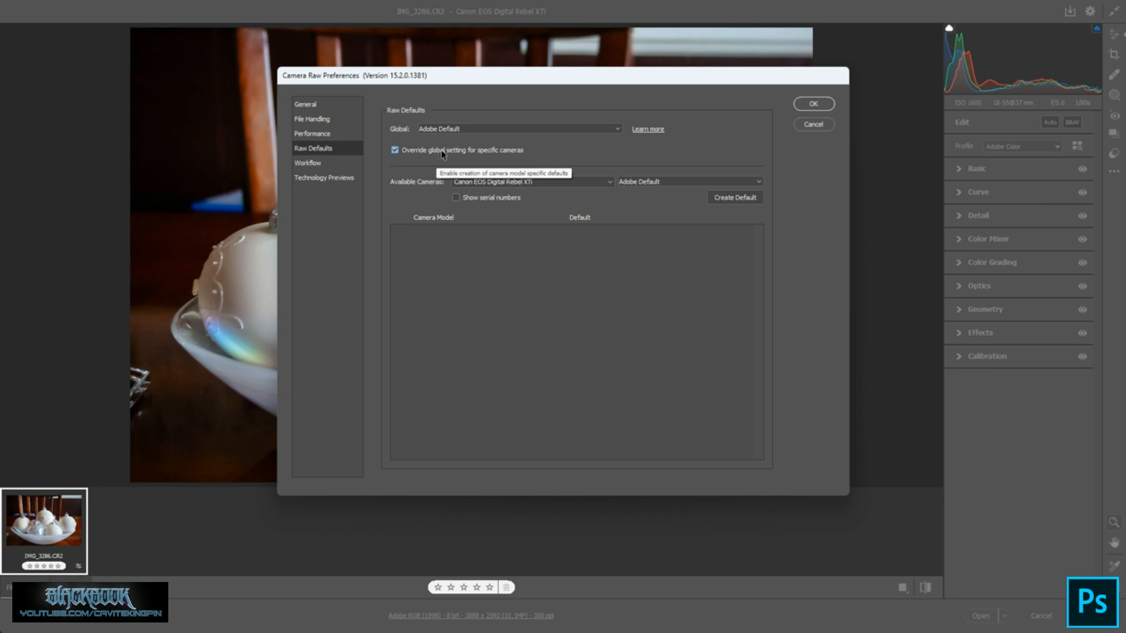
left_click(610, 182)
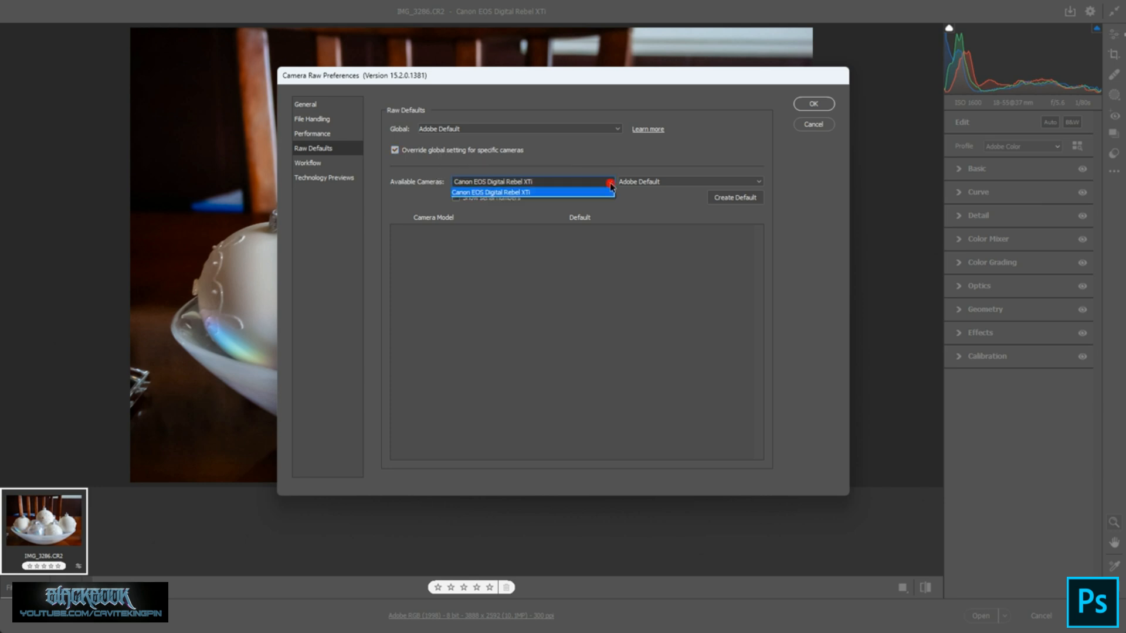
left_click(586, 195)
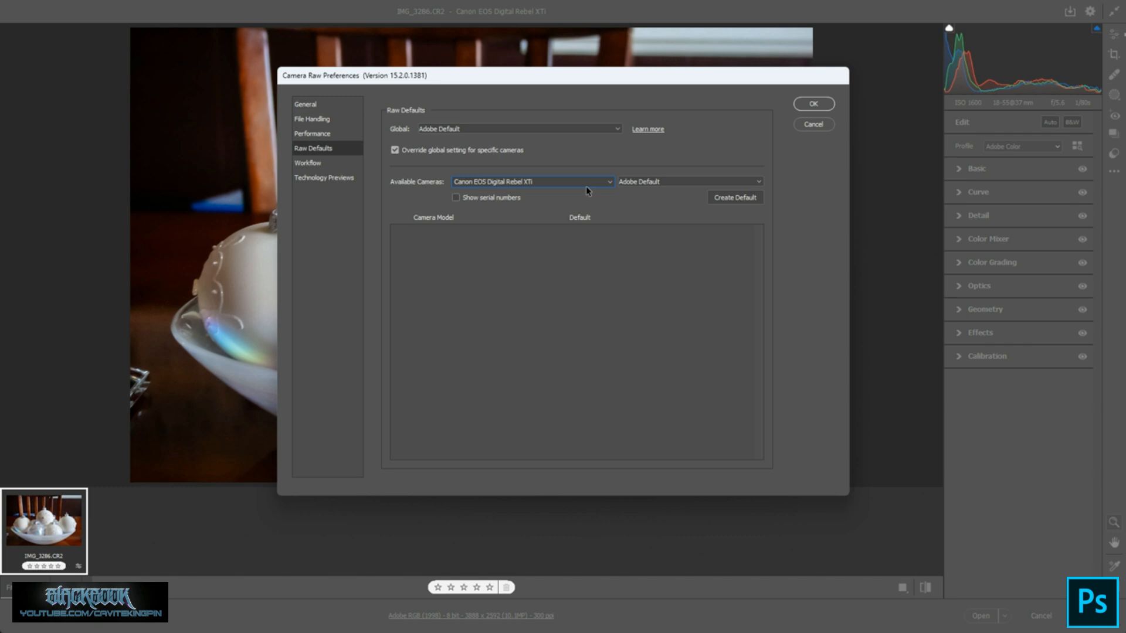
left_click(479, 201)
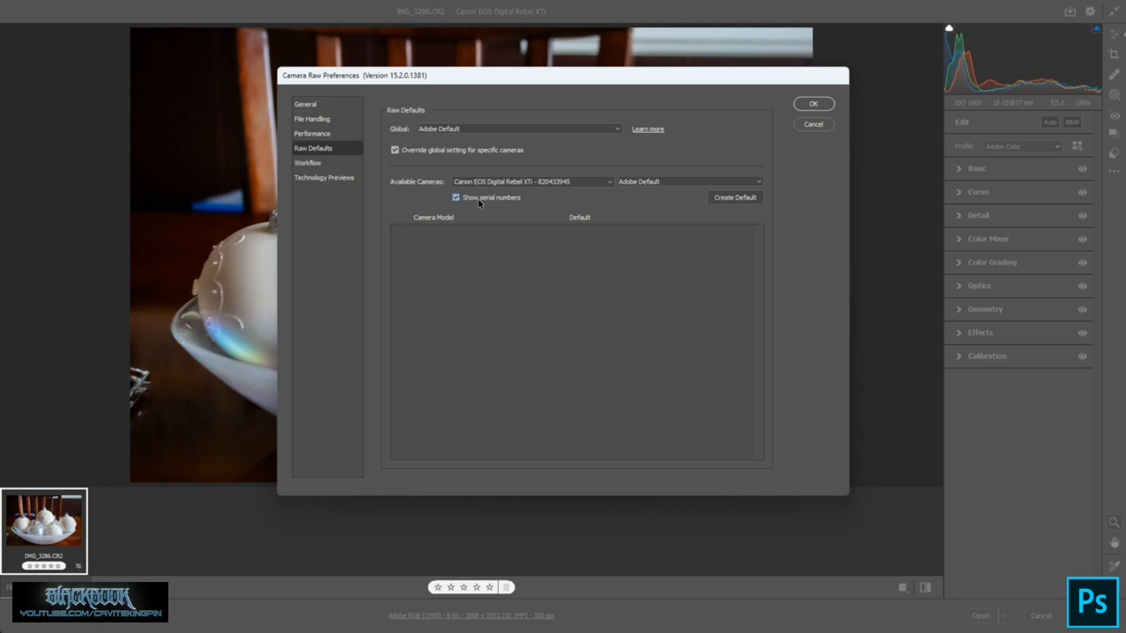
Create a Camera Settings default for the Canon EOS Digital Rebel XTi and review its options, keeping Camera Settings.
left_click(758, 182)
left_click(777, 195)
left_click(751, 201)
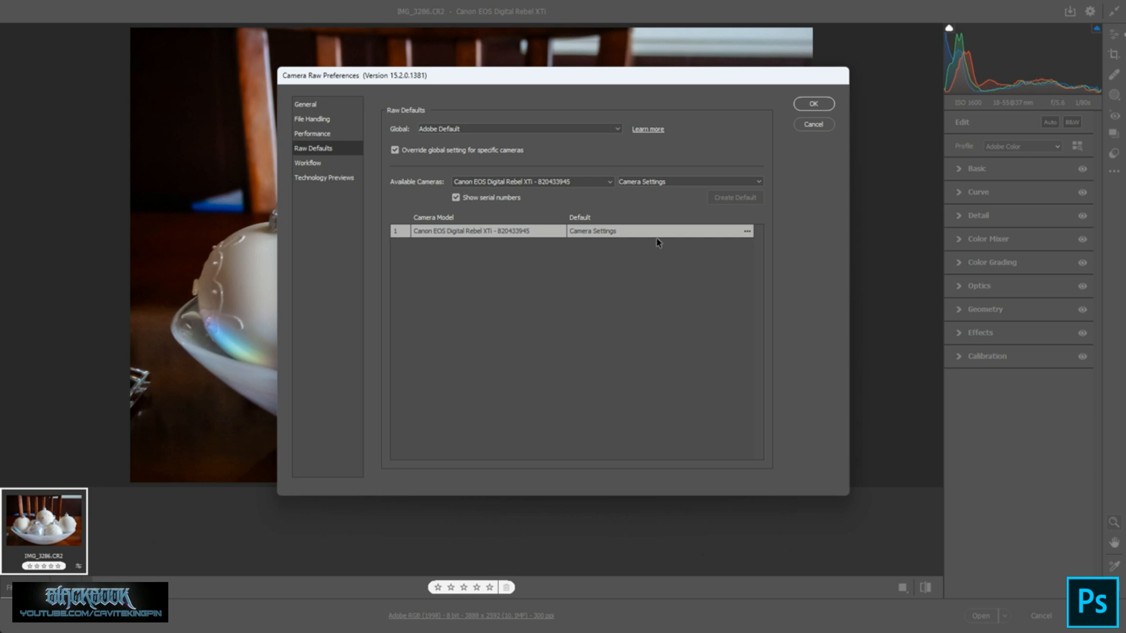
left_click(746, 232)
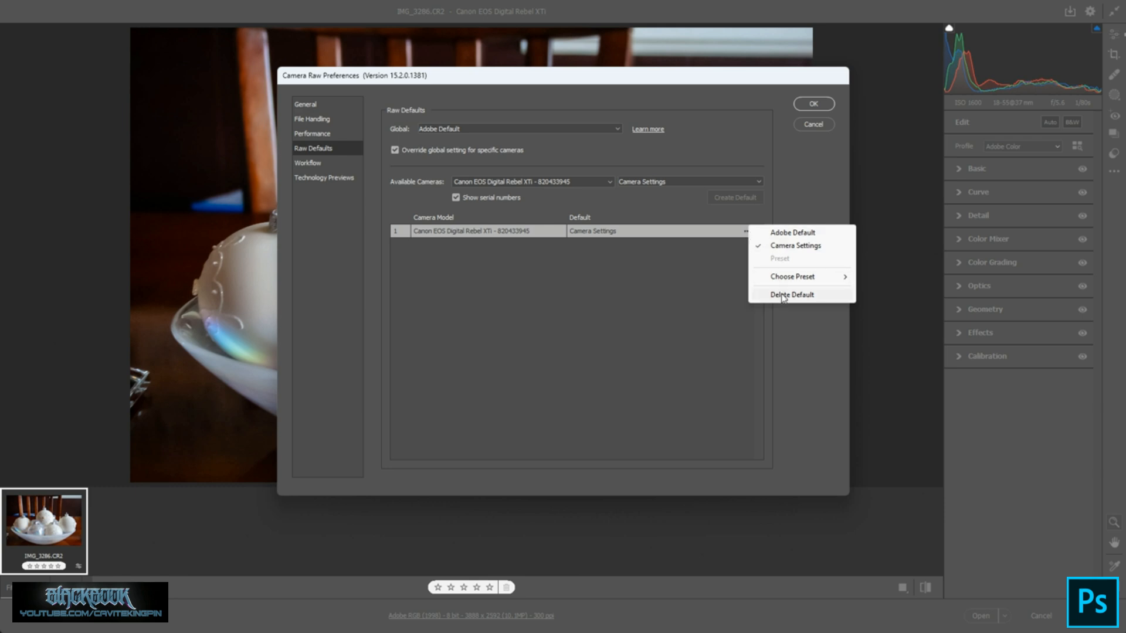
left_click(783, 246)
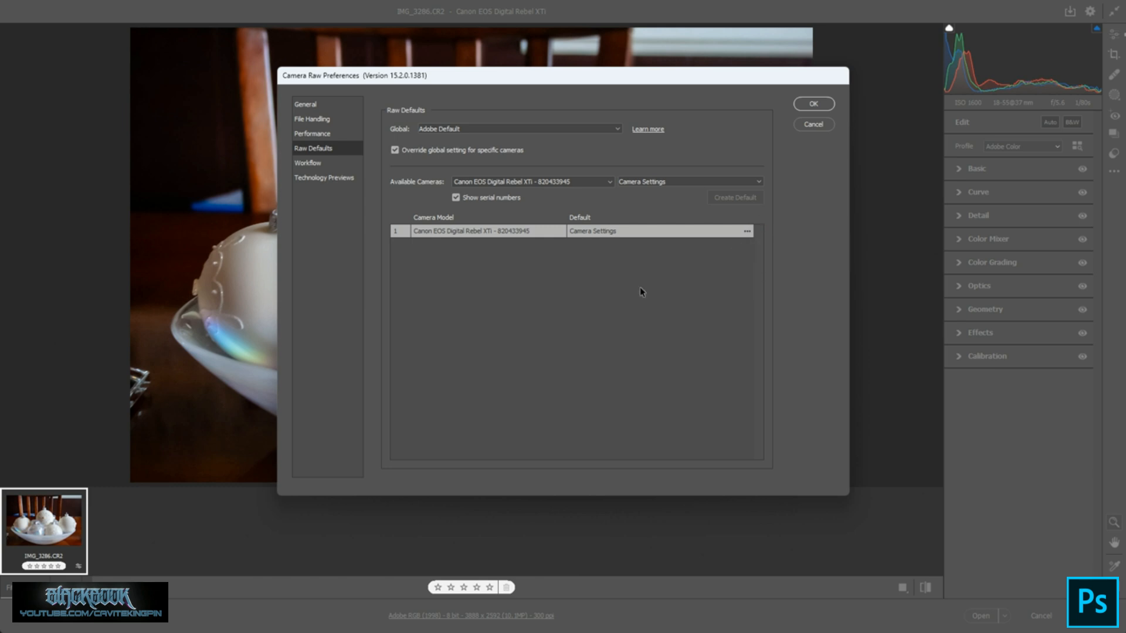
Open the Workflow preferences and review the preset, color space and bit depth choices, keeping Custom, Adobe RGB (1998) and 8 Bits/Channel.
left_click(318, 164)
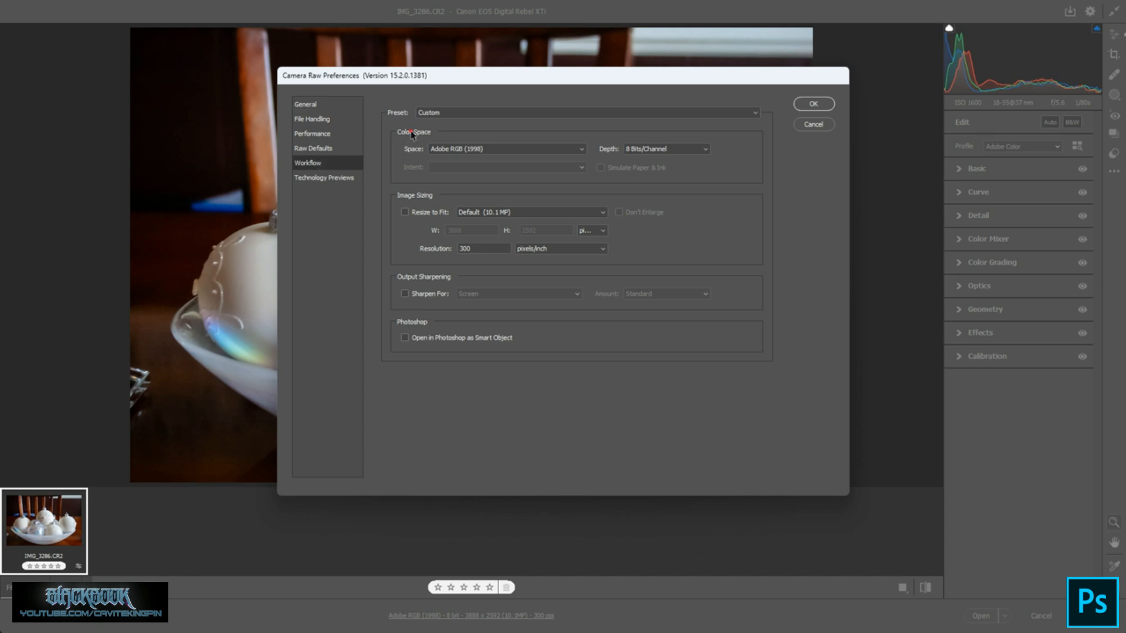
left_click(420, 201)
left_click(755, 113)
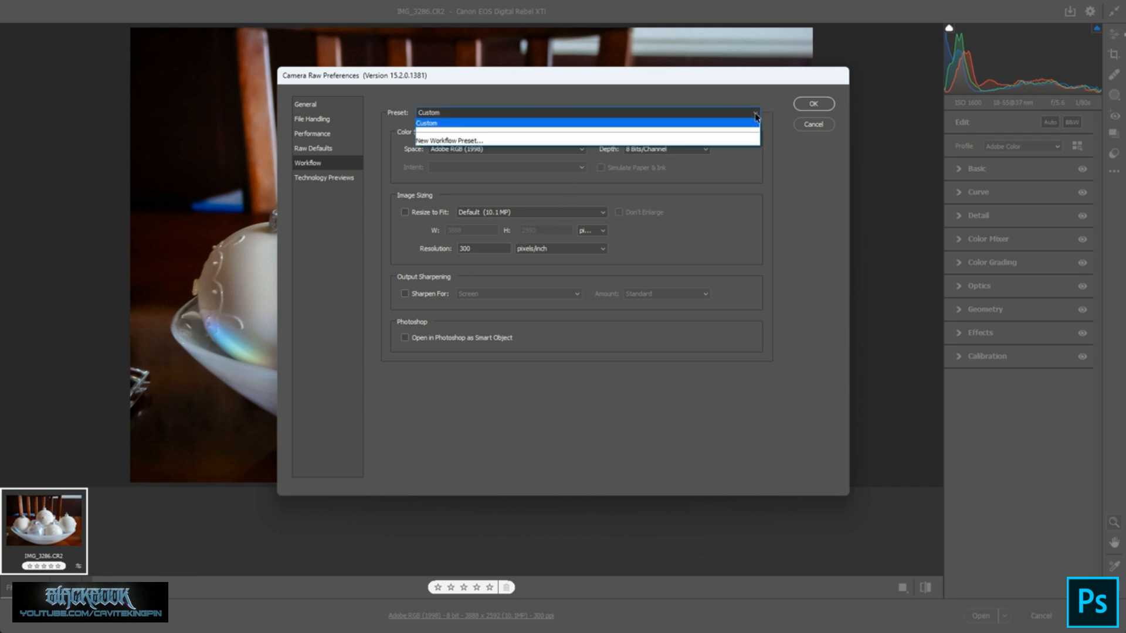
left_click(756, 114)
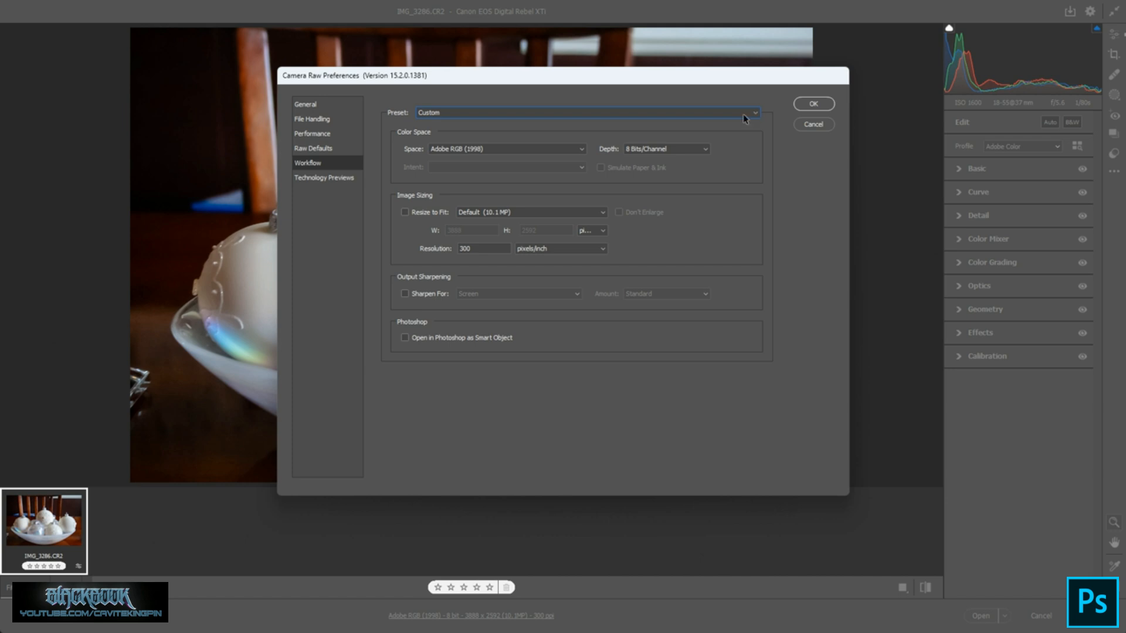
left_click(583, 150)
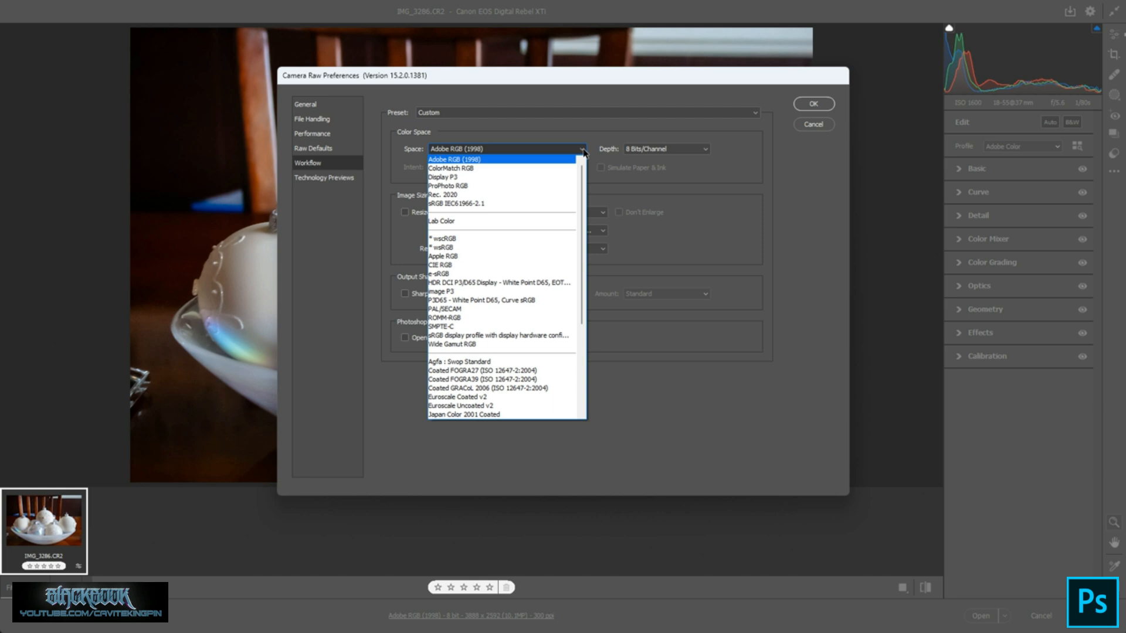
left_click(583, 150)
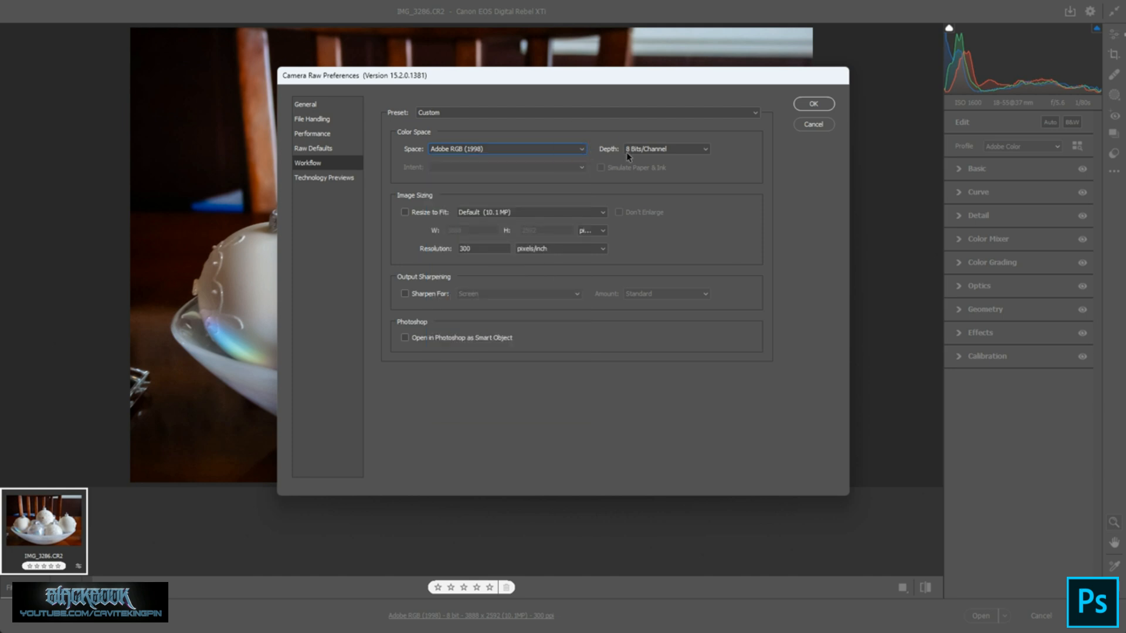
left_click(705, 150)
left_click(705, 150)
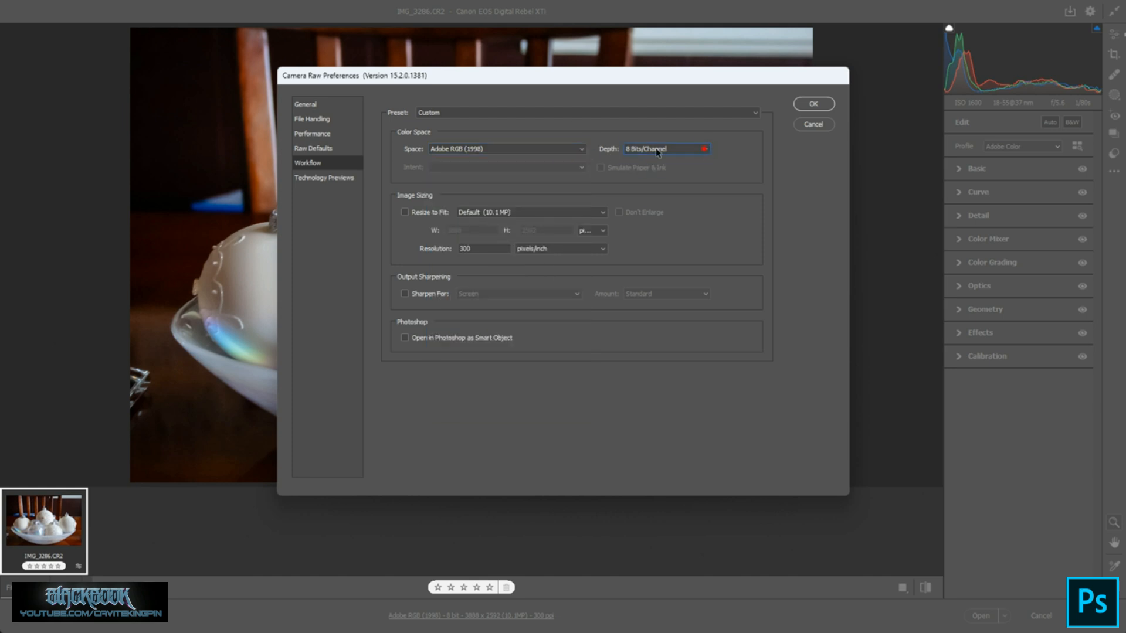
Set the color space to Agfa : Swop Standard, keep the Relative intent, and enable Simulate Paper & Ink.
left_click(584, 150)
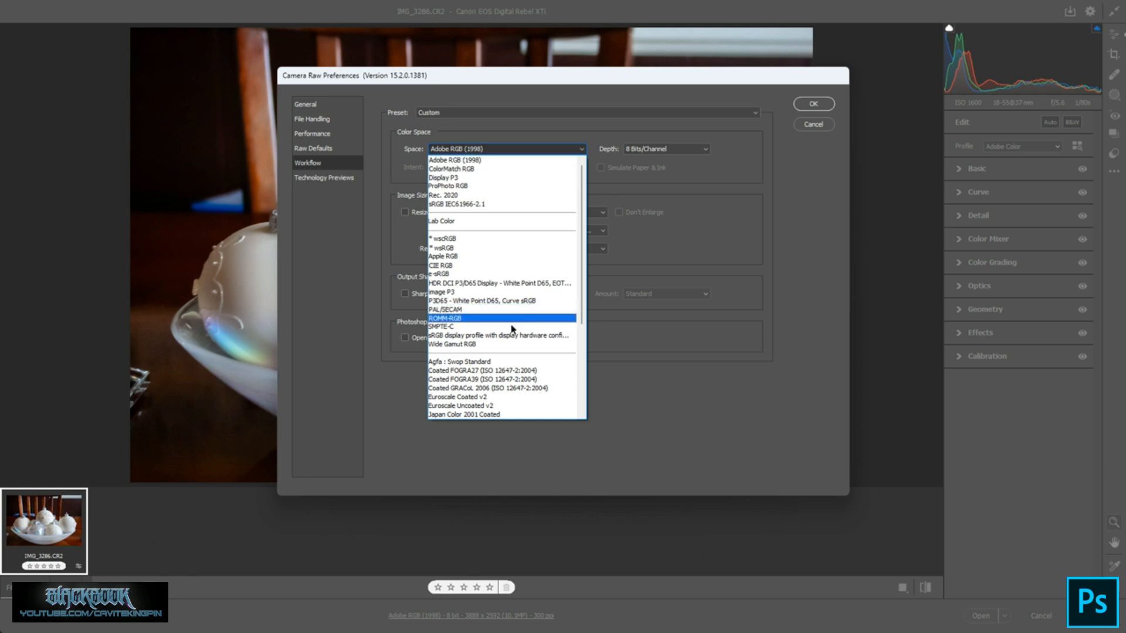
left_click(503, 360)
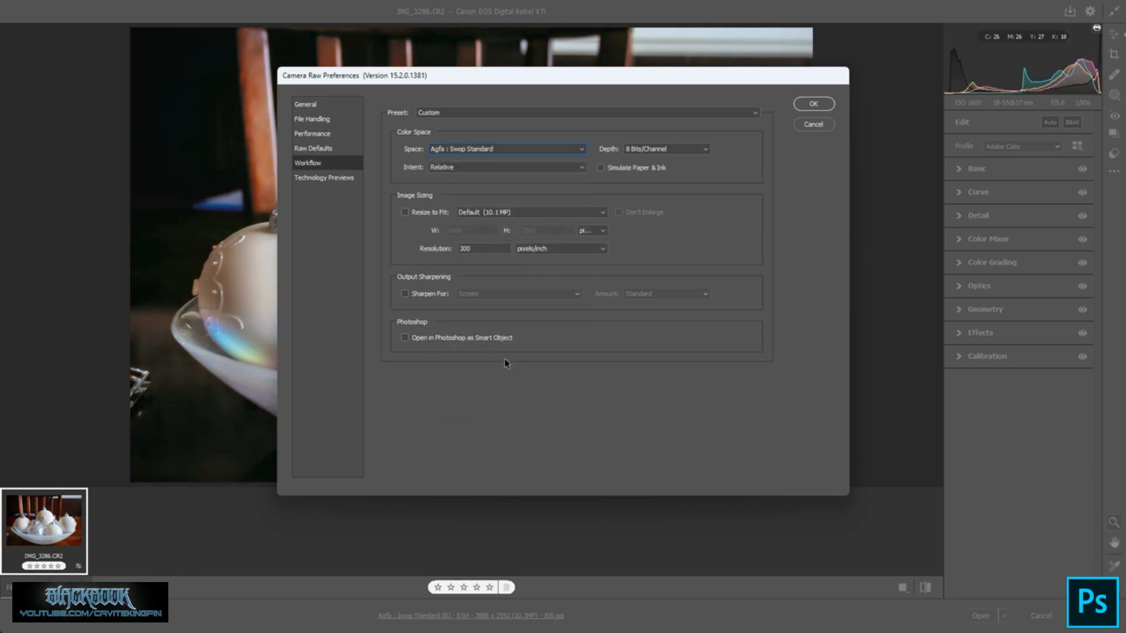
left_click(582, 168)
left_click(582, 168)
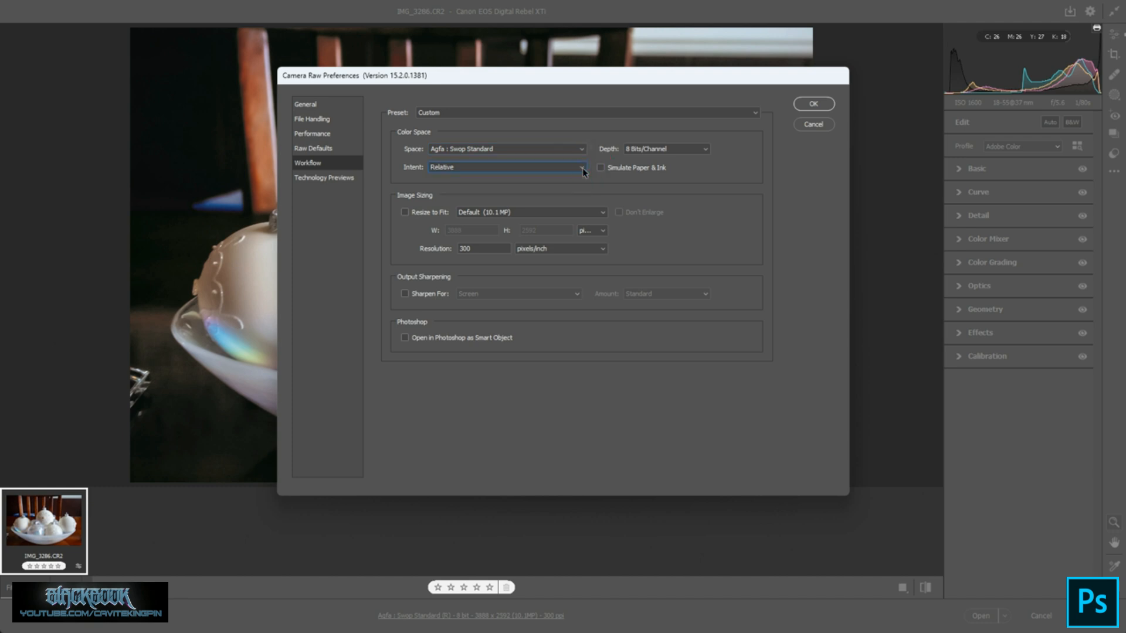
left_click(616, 167)
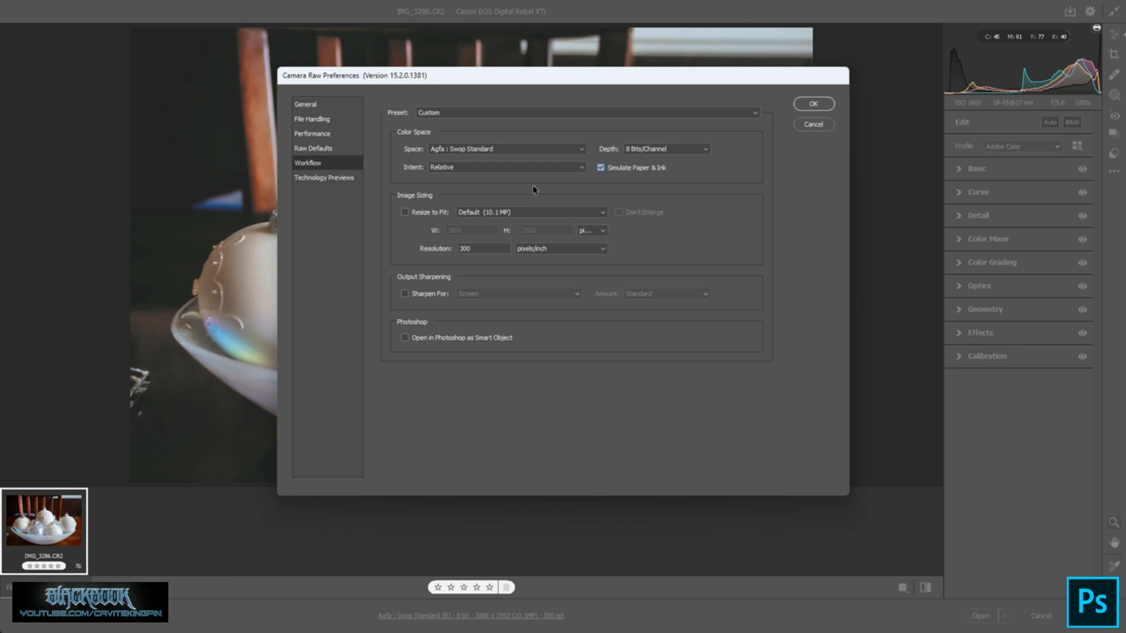
Try Resize to Fit by Width & Height with Don't Enlarge enabled, review the fit and resolution unit choices, and turn resizing off.
left_click(429, 213)
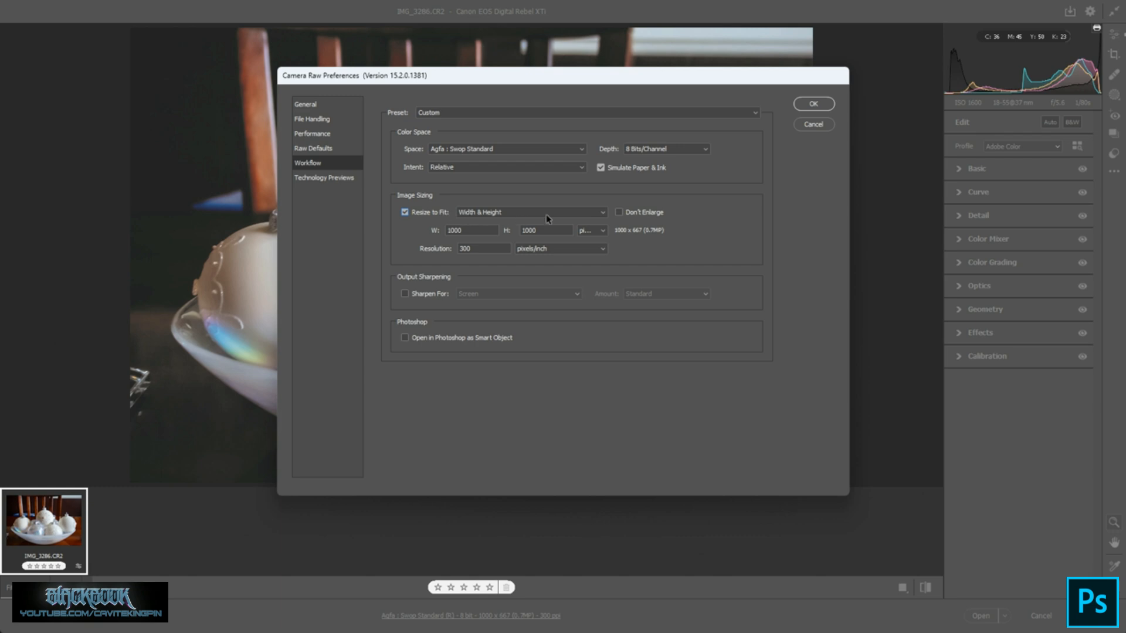
left_click(602, 213)
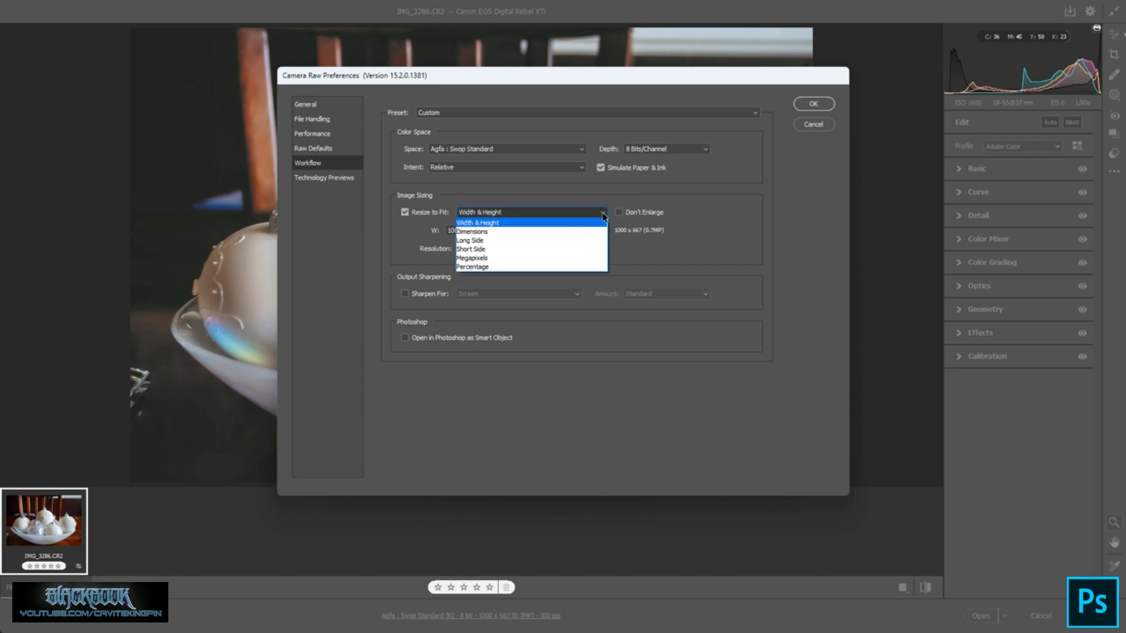
left_click(603, 215)
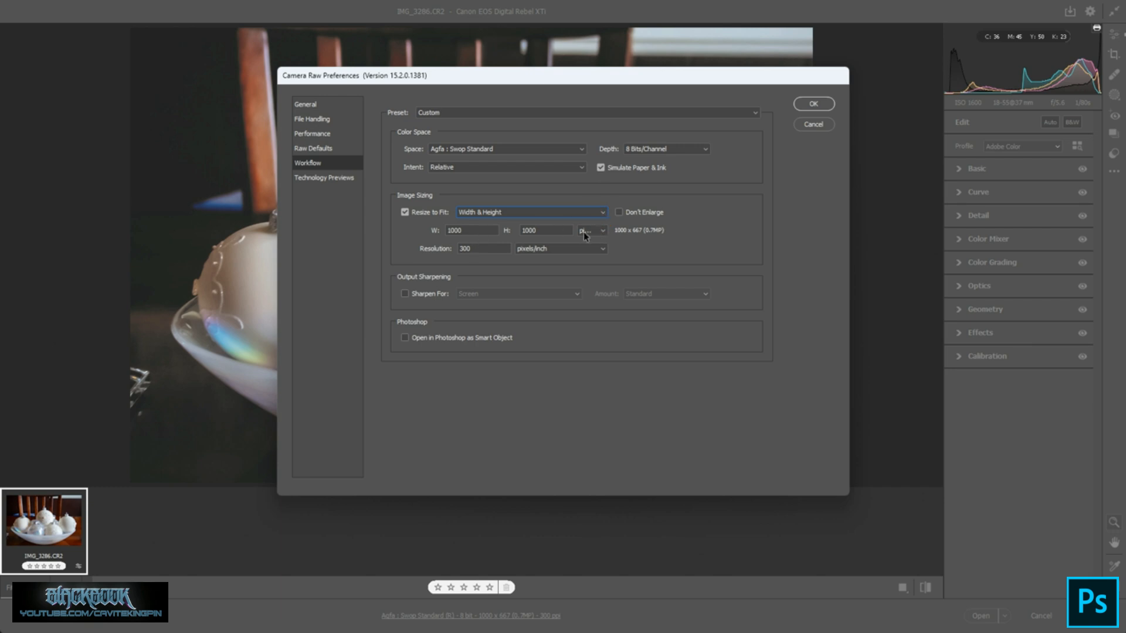
left_click(619, 213)
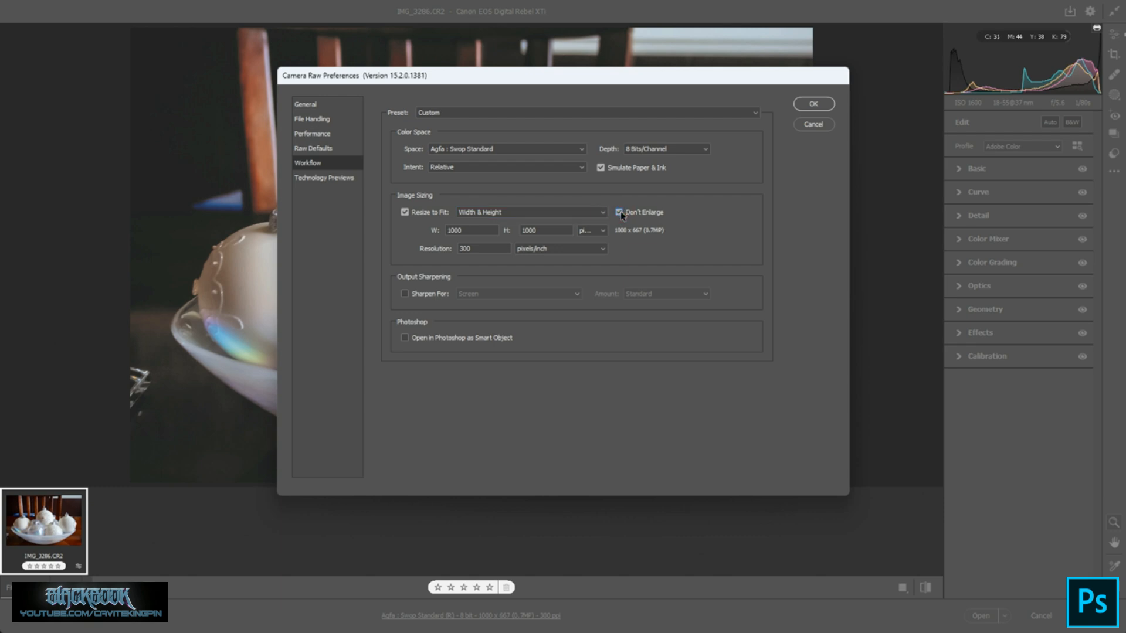
left_click(498, 248)
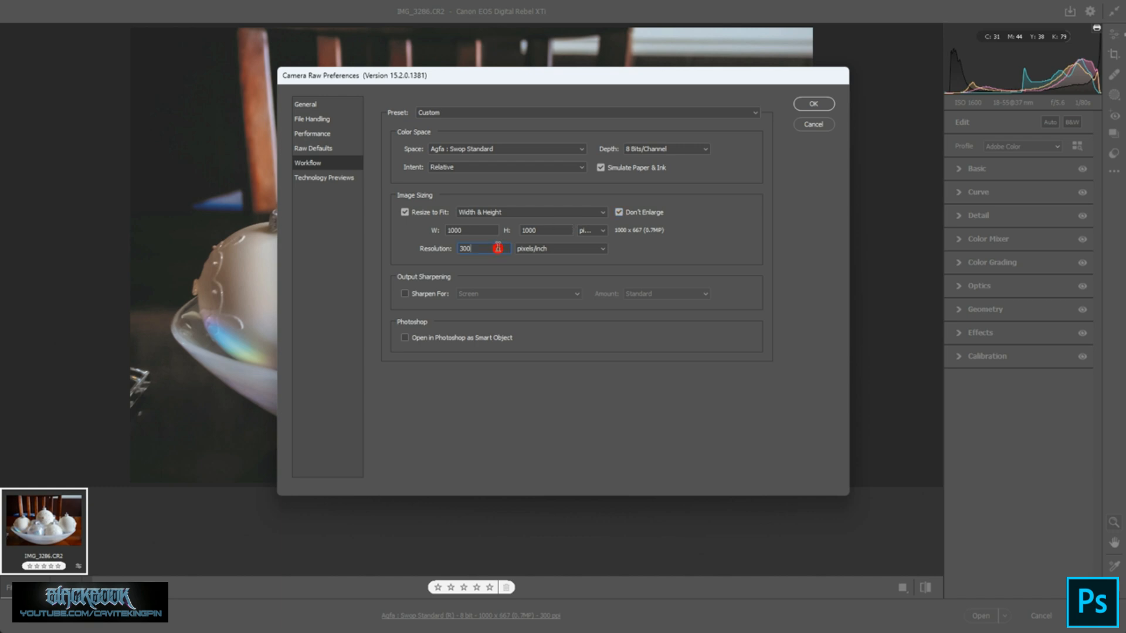
left_click(604, 249)
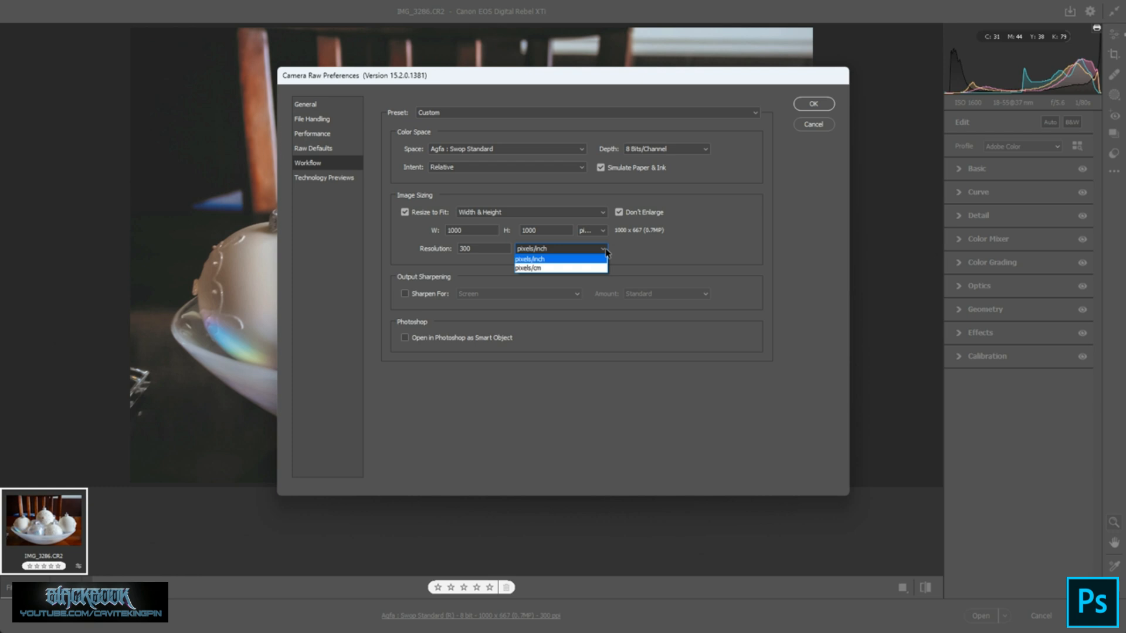
left_click(606, 252)
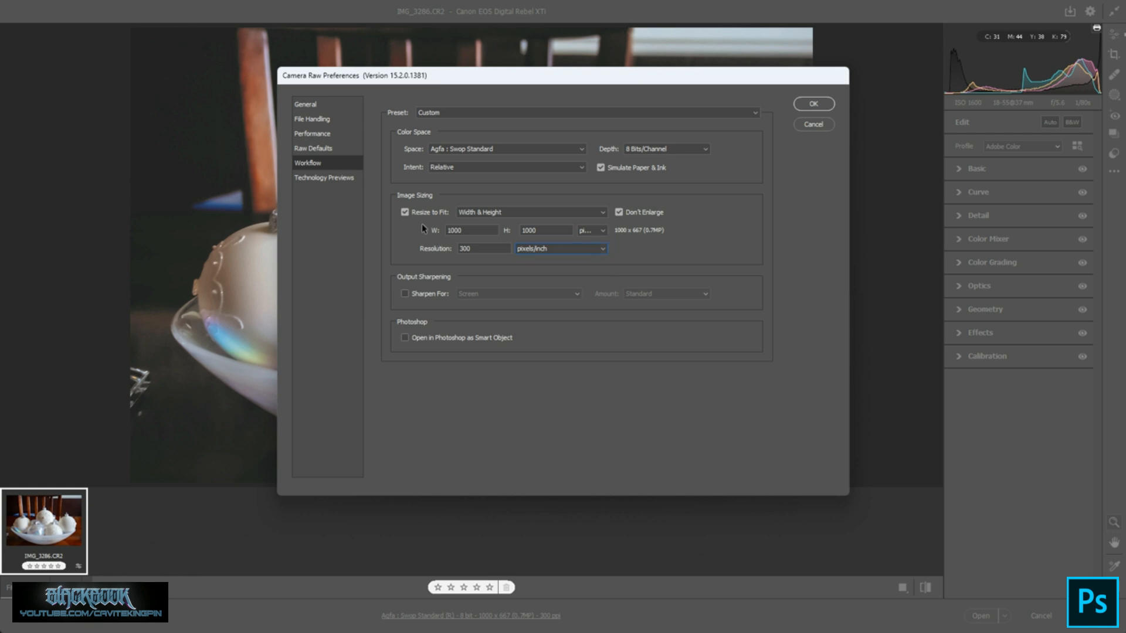
left_click(406, 213)
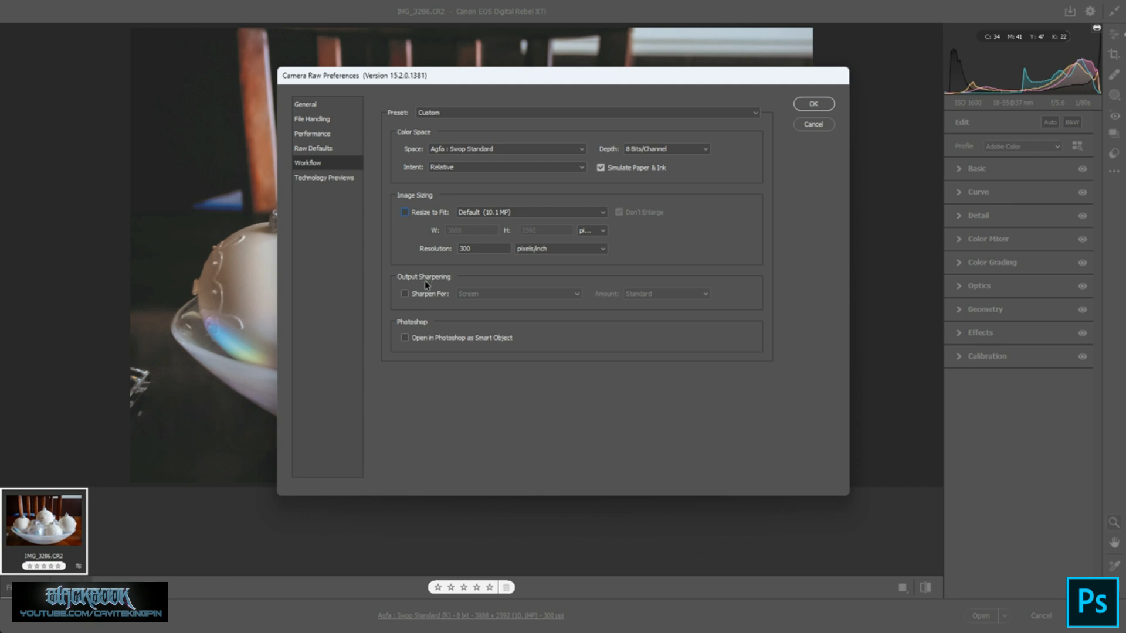
Enable output sharpening for Glossy Paper at the Standard amount, and turn on opening in Photoshop as a Smart Object.
left_click(412, 298)
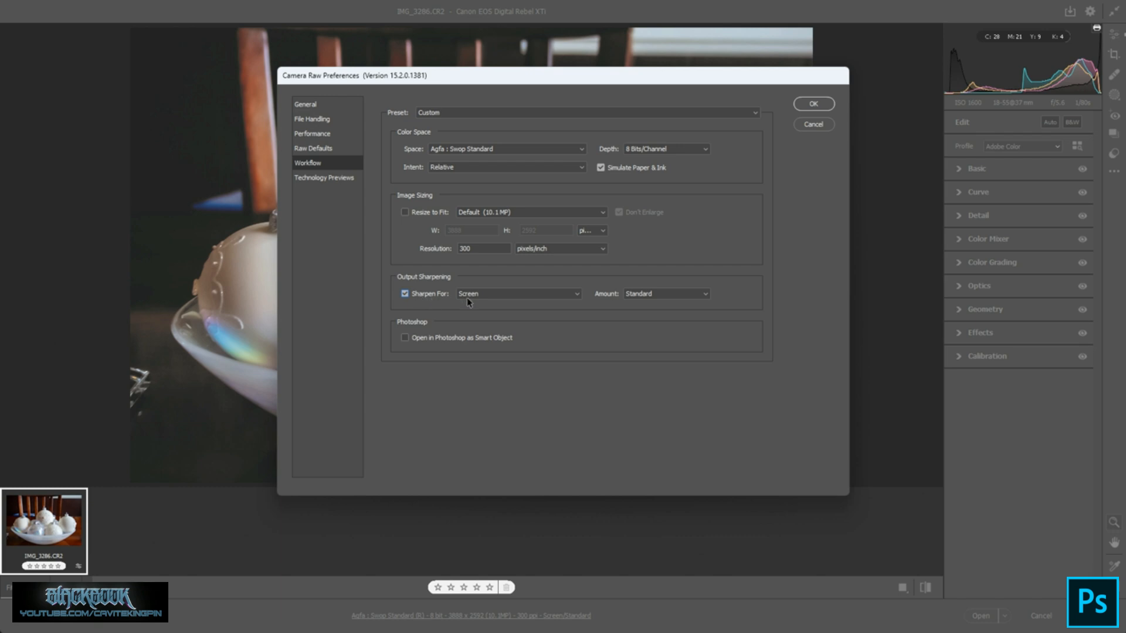
left_click(577, 295)
left_click(560, 313)
left_click(705, 296)
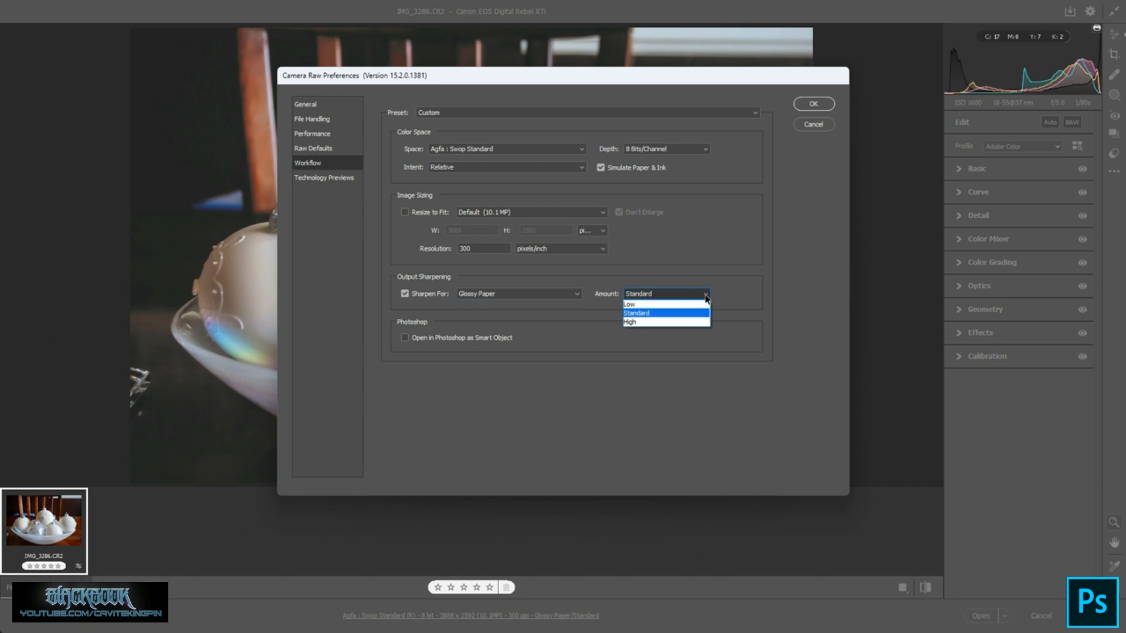
left_click(694, 312)
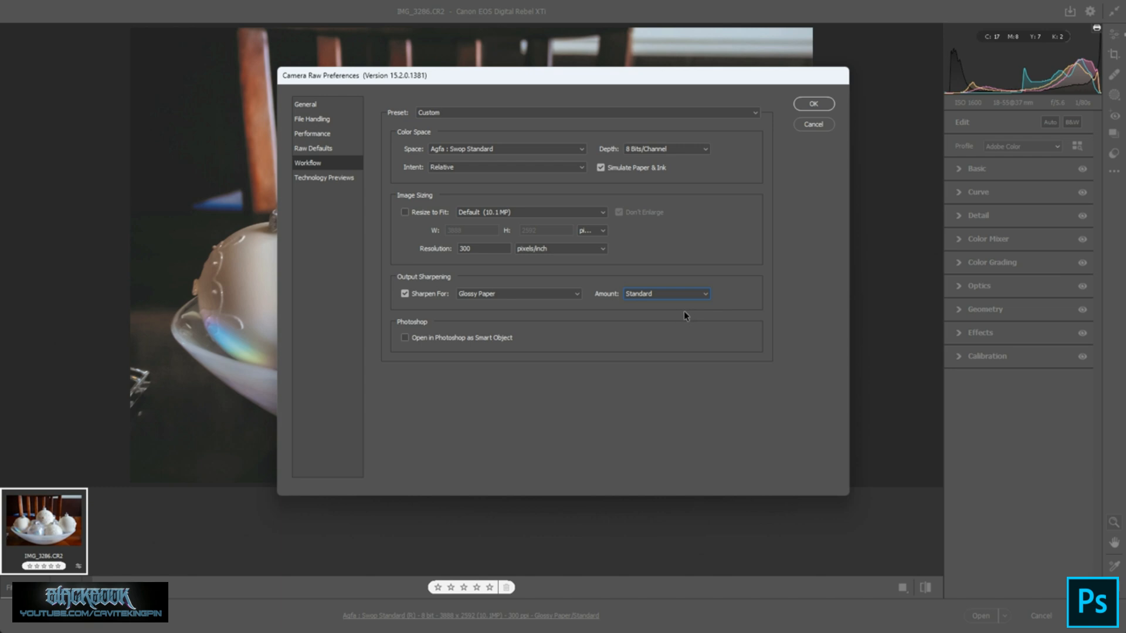
left_click(404, 338)
Save the current workflow settings as a new workflow preset named Print.
left_click(753, 112)
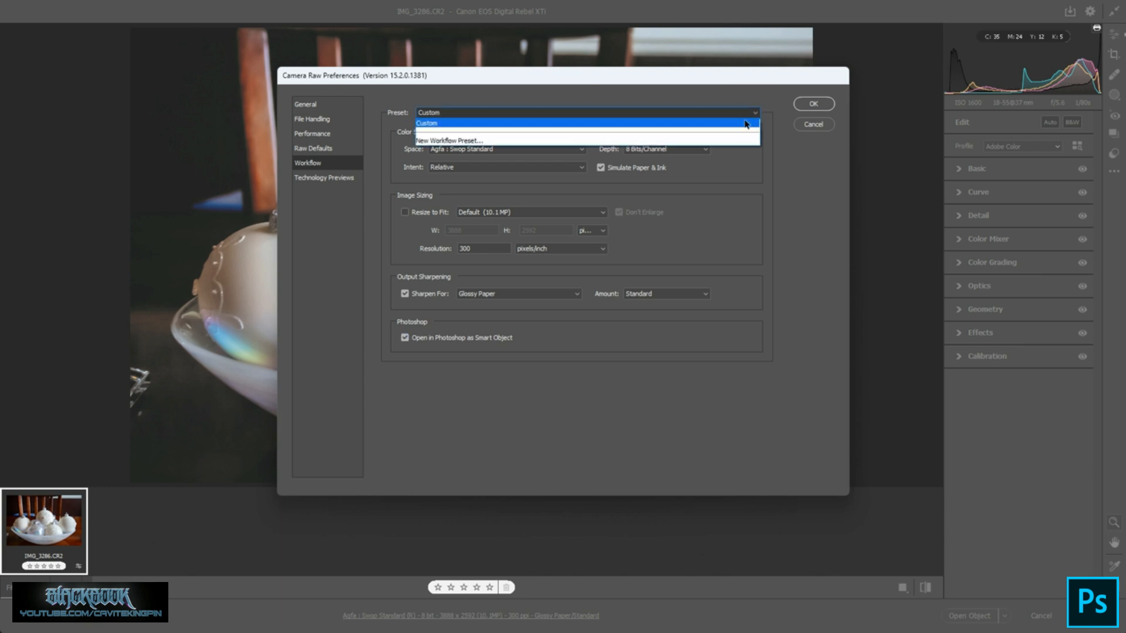
left_click(723, 142)
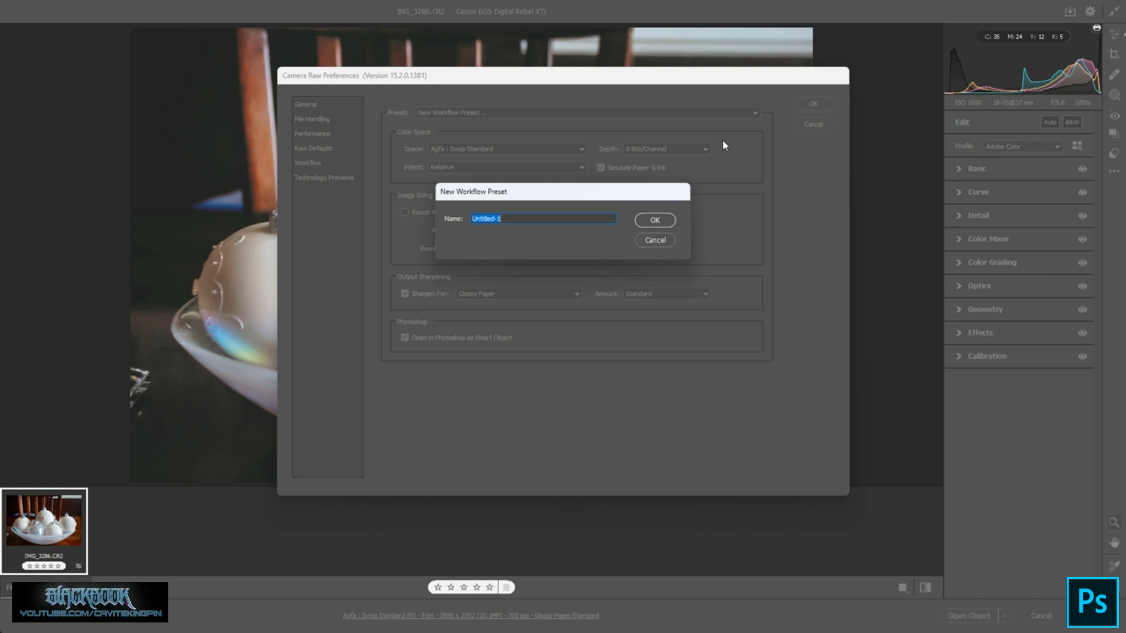
type("Print")
left_click(659, 221)
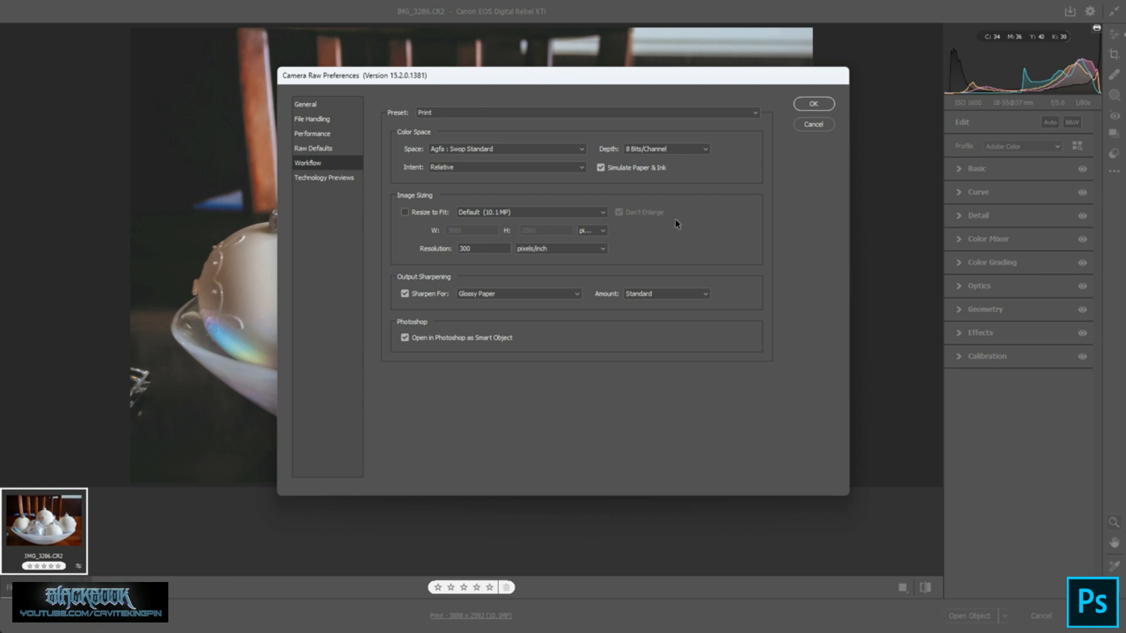
Reselect the Print workflow preset from the saved presets, and switch the preset back to Custom.
left_click(755, 111)
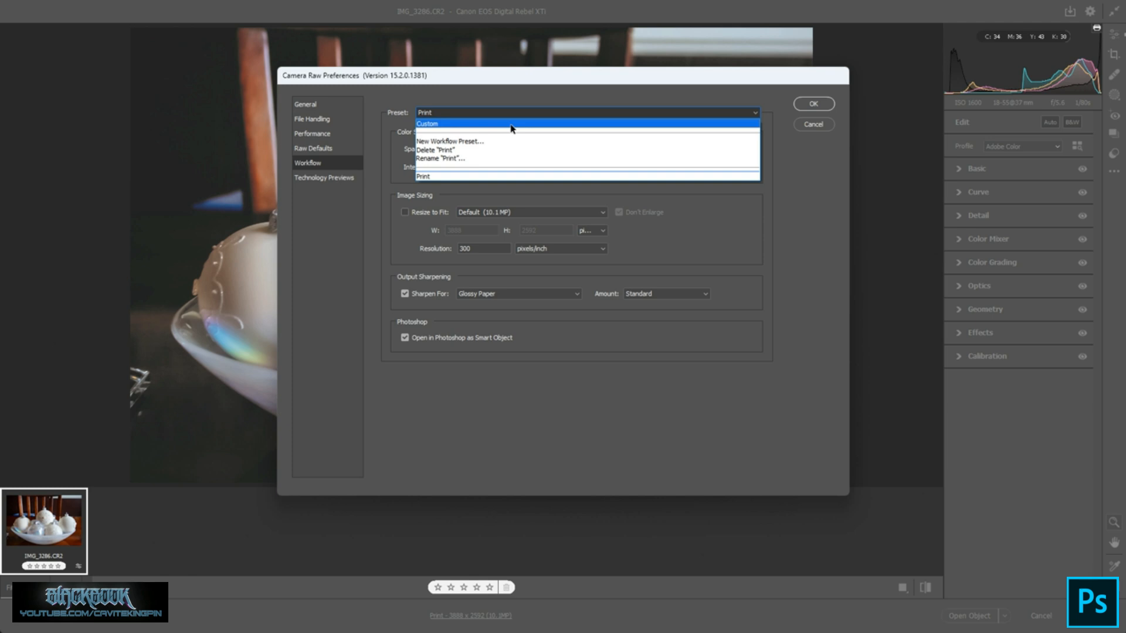
left_click(569, 178)
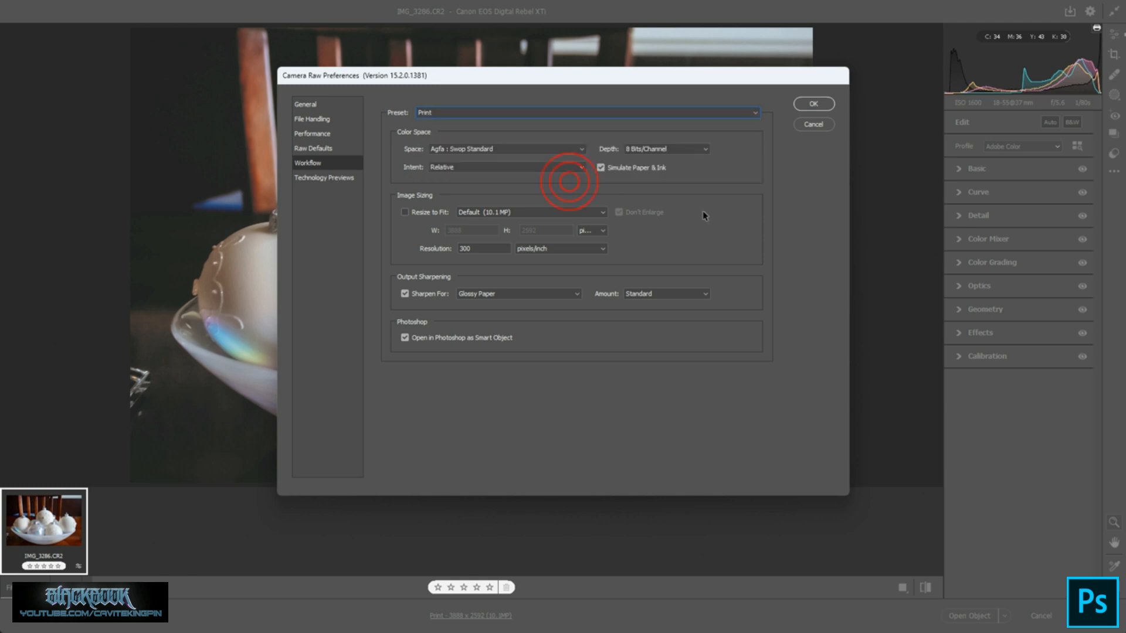
left_click(713, 112)
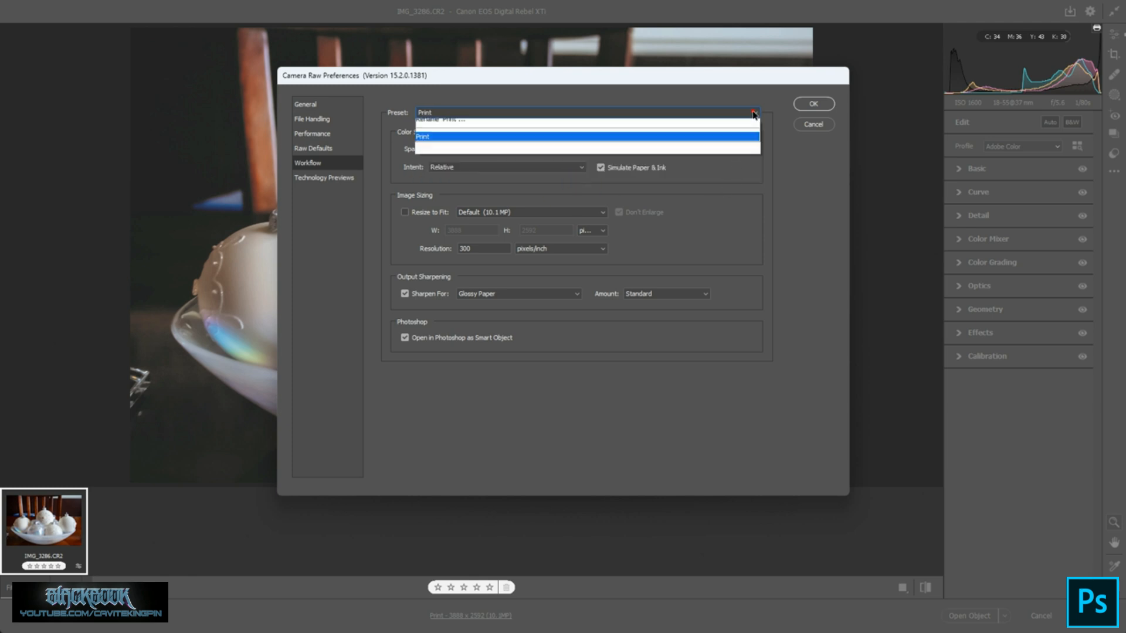
left_click(713, 125)
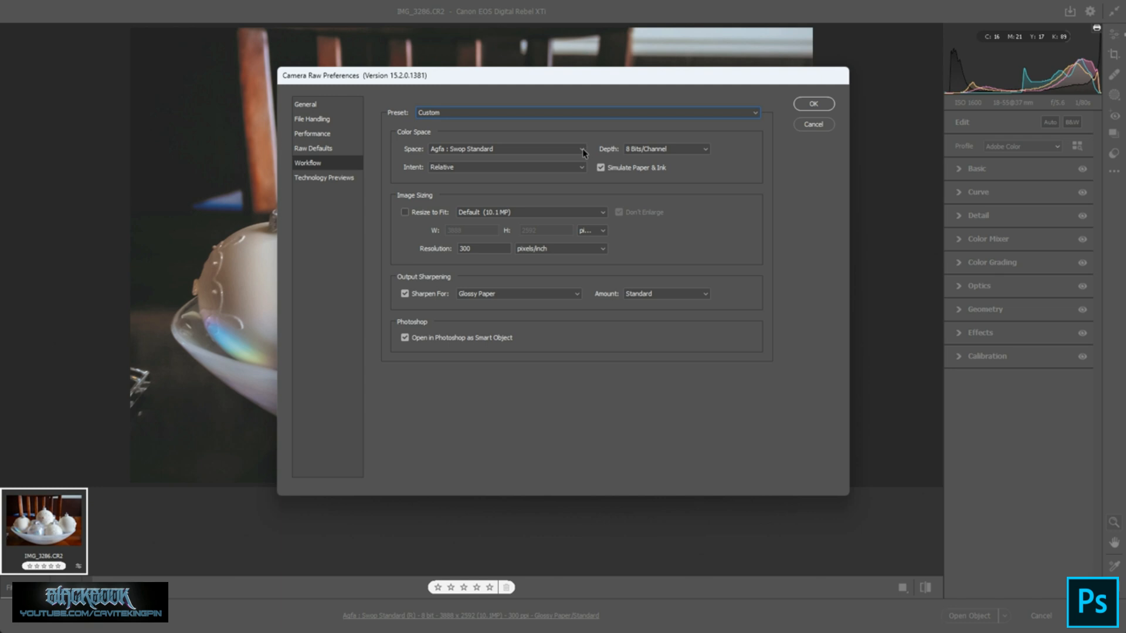
Set the color space to Adobe RGB (1998), and turn off output sharpening and opening as a Smart Object.
left_click(582, 149)
scroll(553, 211, "up", 5)
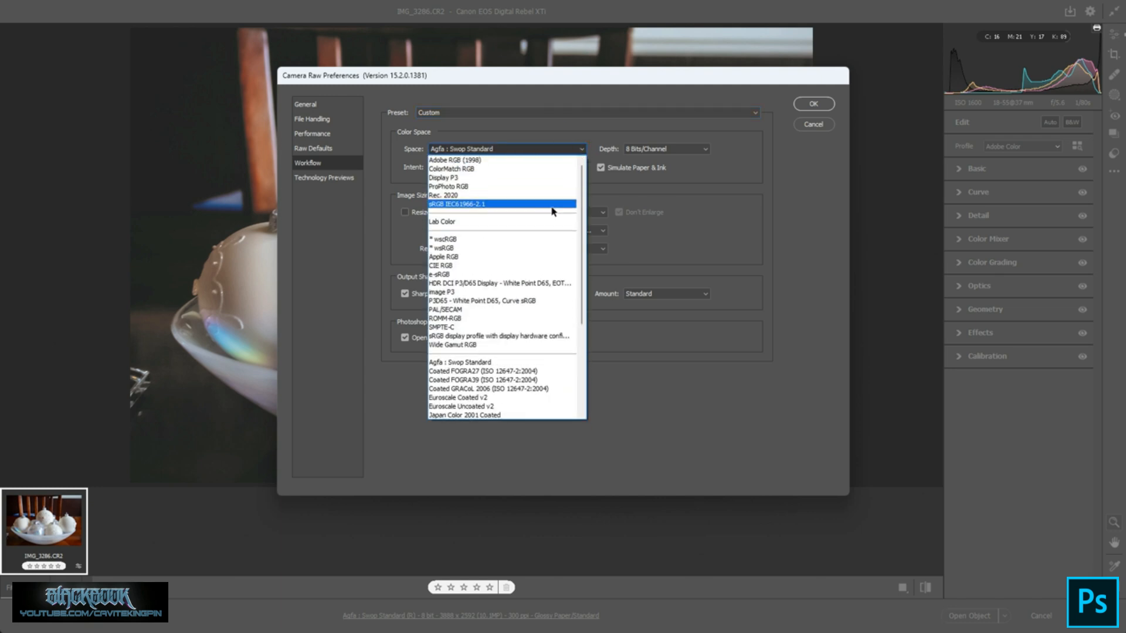
left_click(573, 160)
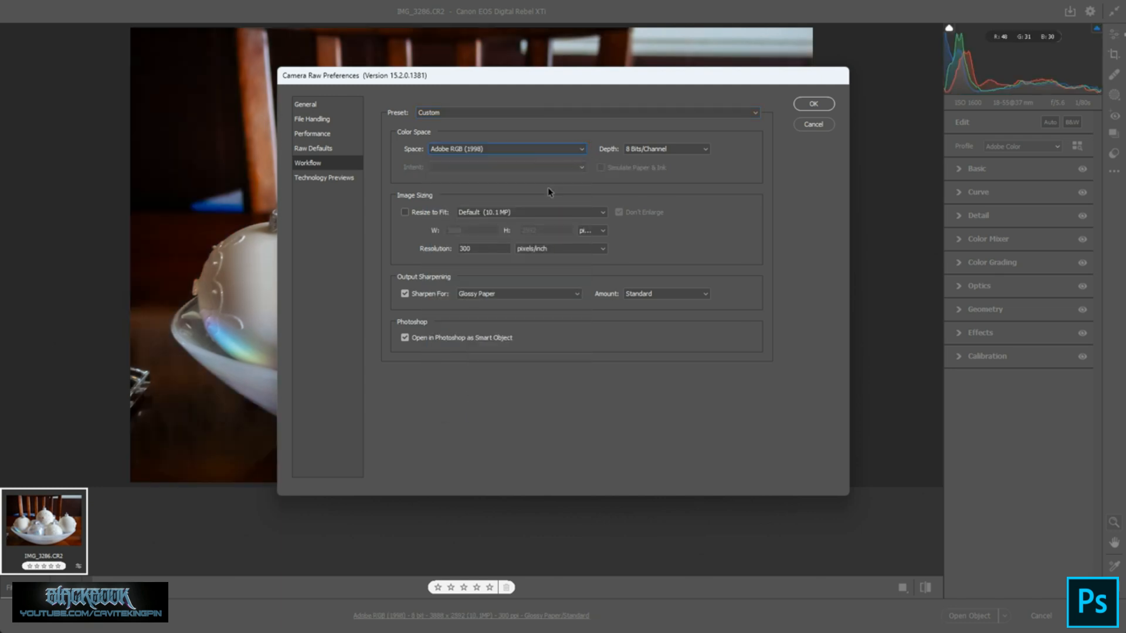
left_click(404, 294)
left_click(406, 339)
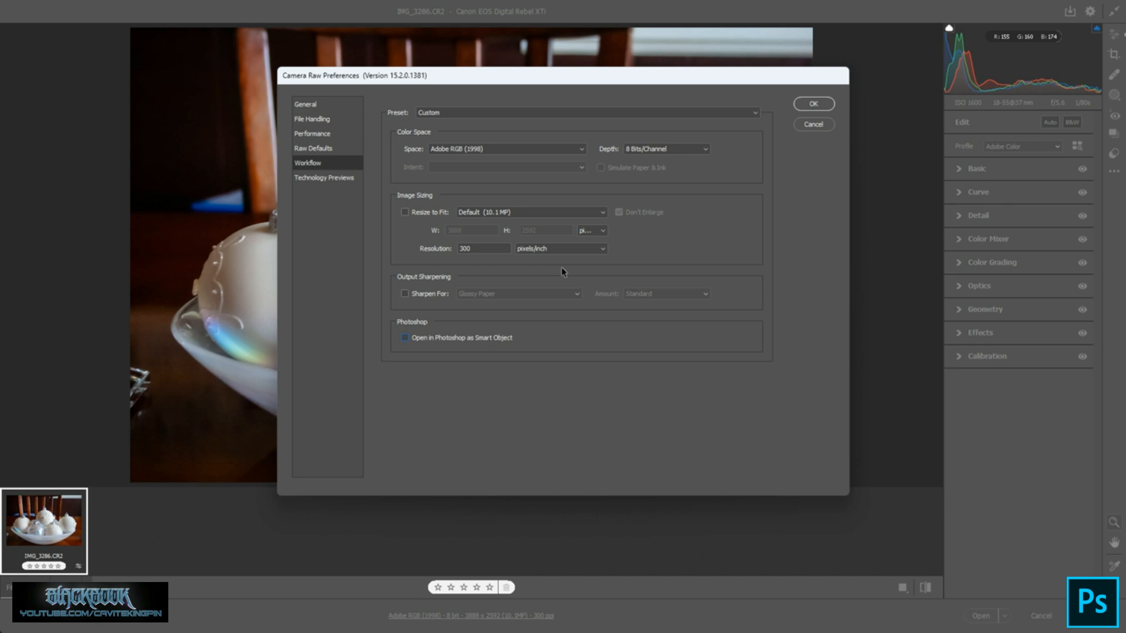
Open the Technology Previews preferences and enable HDR Output.
left_click(349, 179)
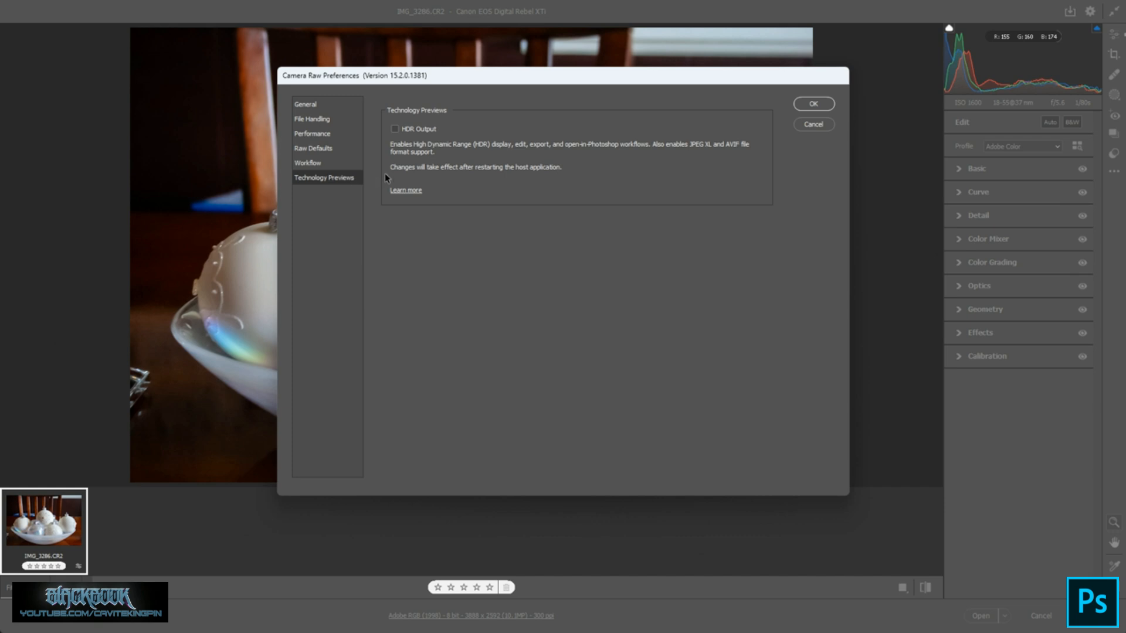
left_click(398, 132)
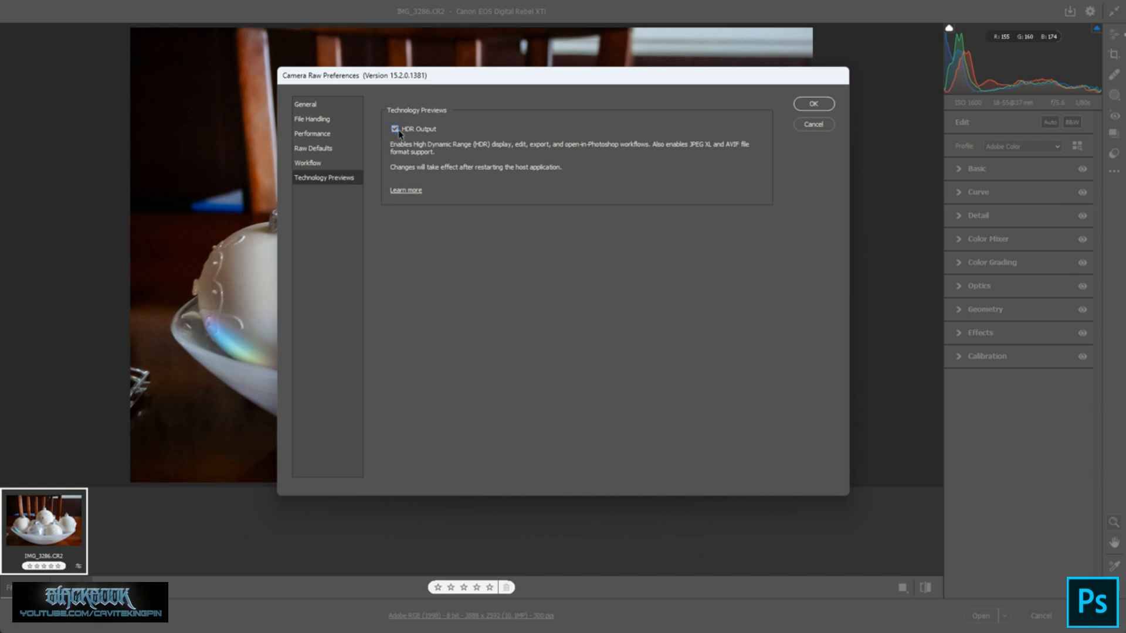